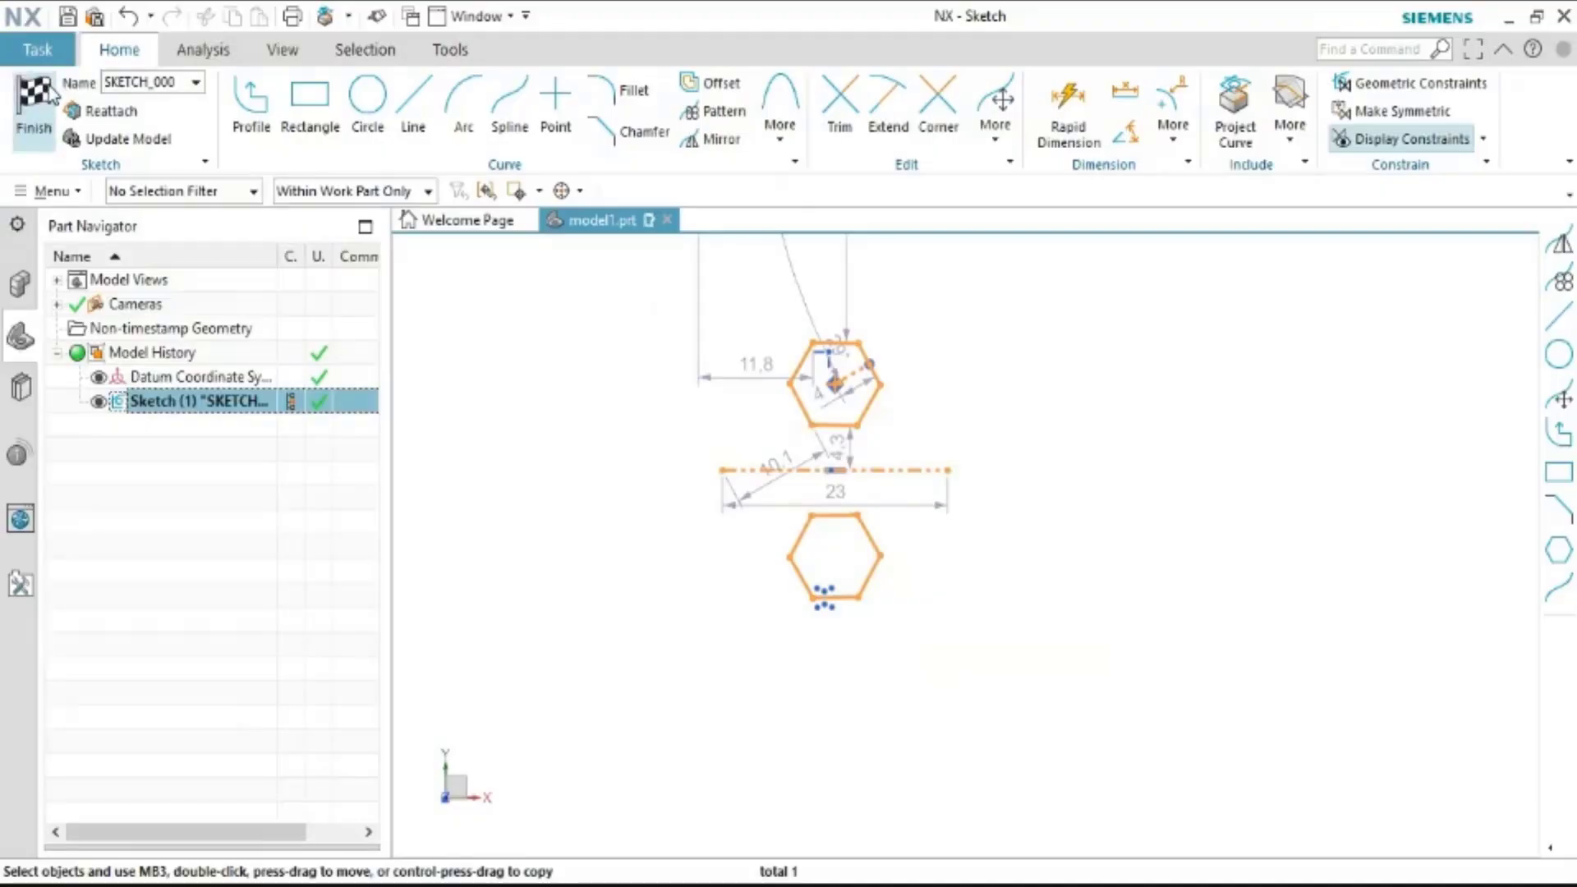
Finish the hexagon sketch and return to Modeling with the Curve tab shown, then rotate the view
click(34, 103)
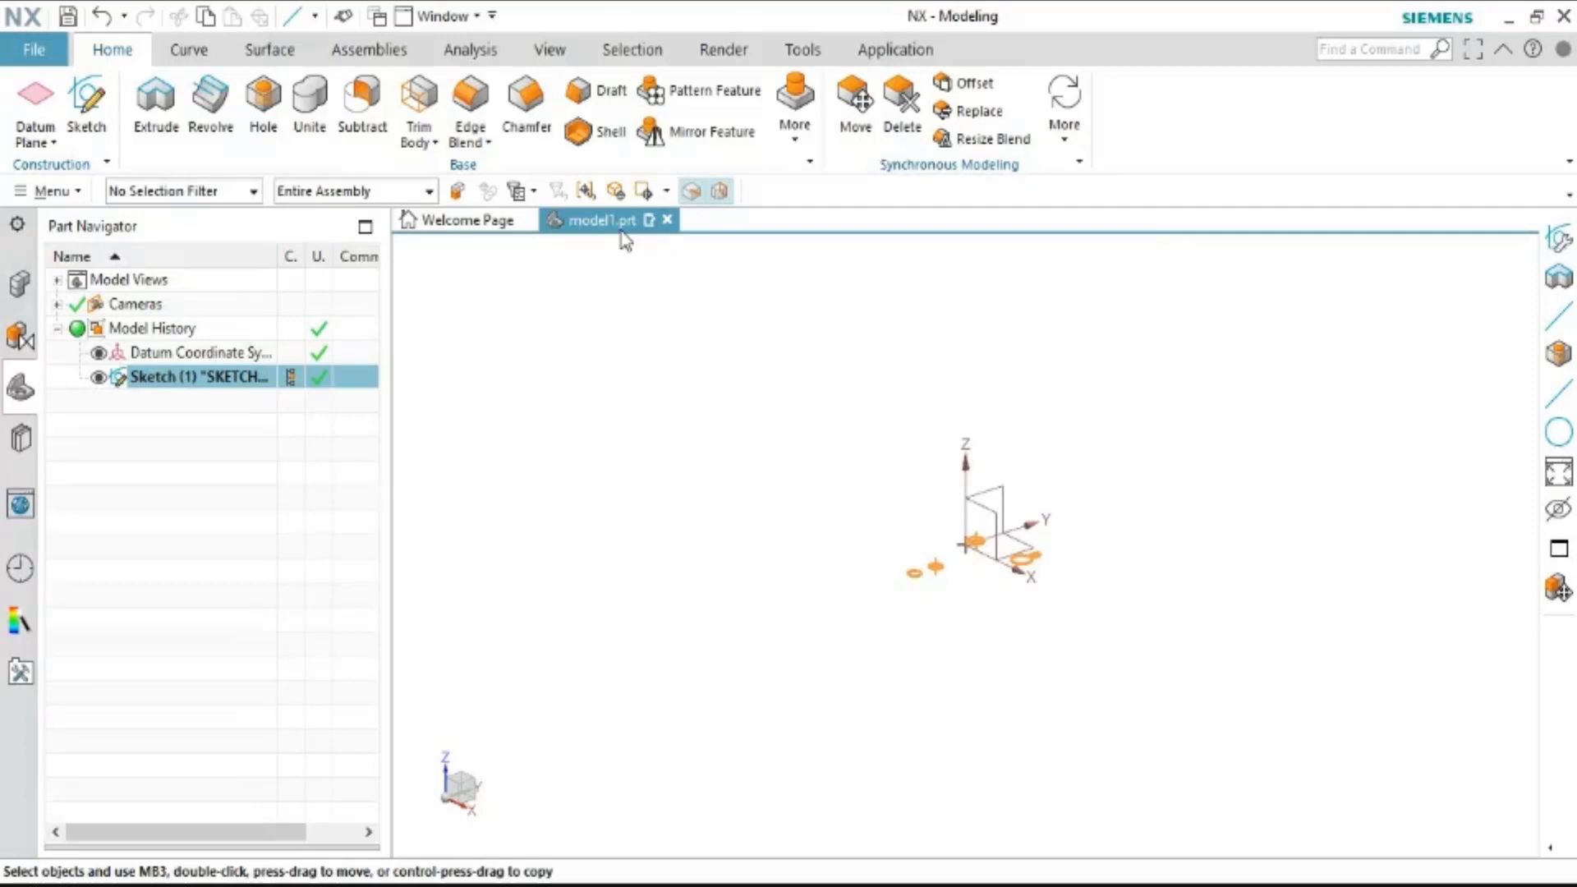
click(207, 56)
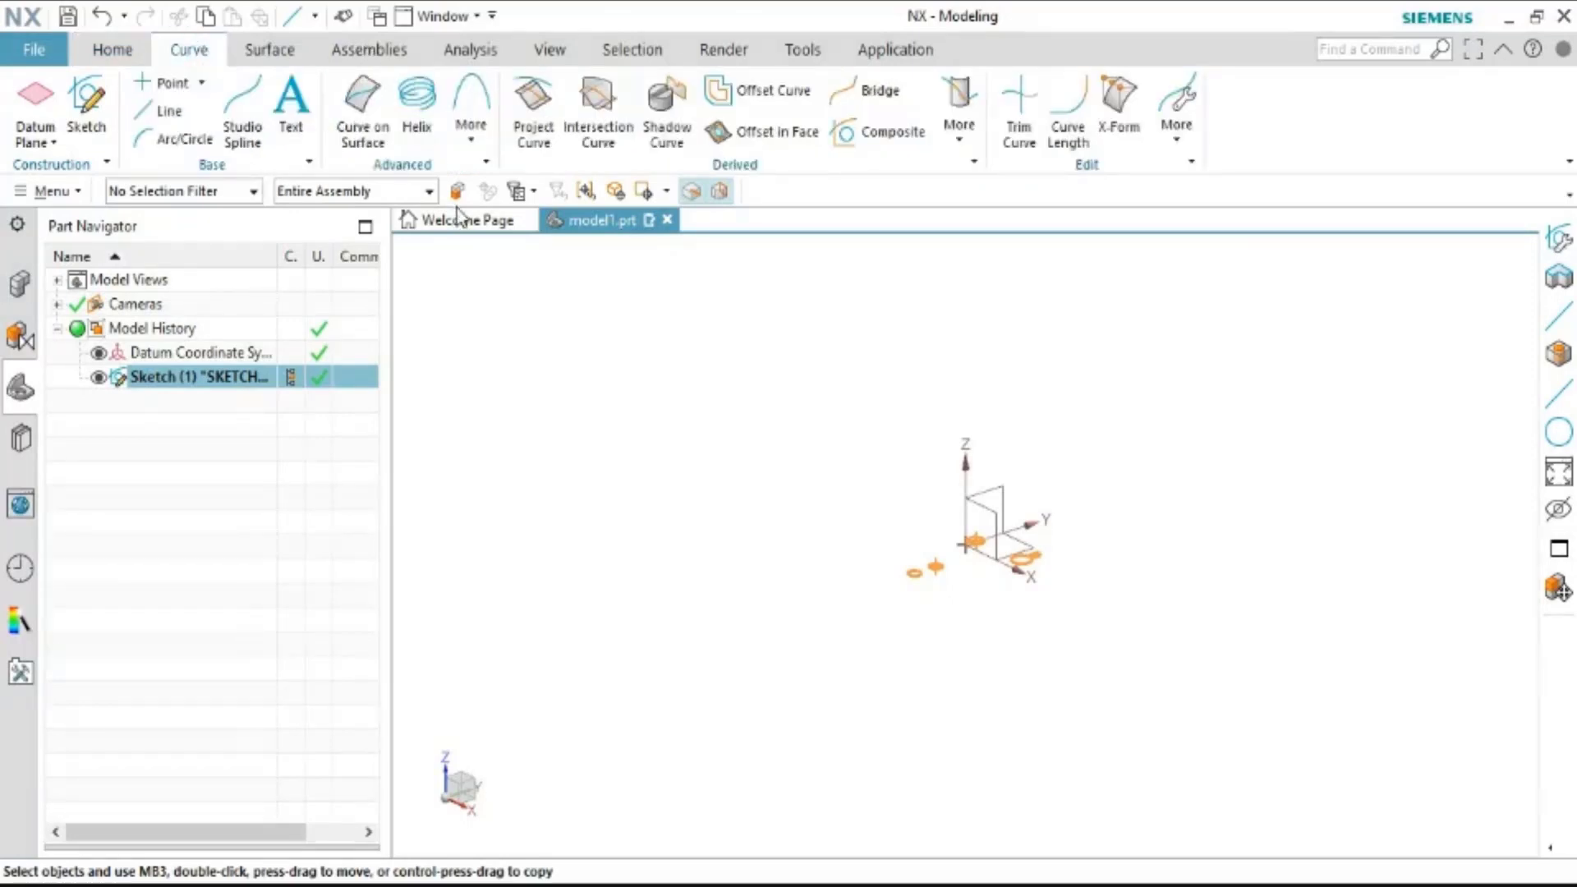
middle_drag(1095, 539, 1039, 587)
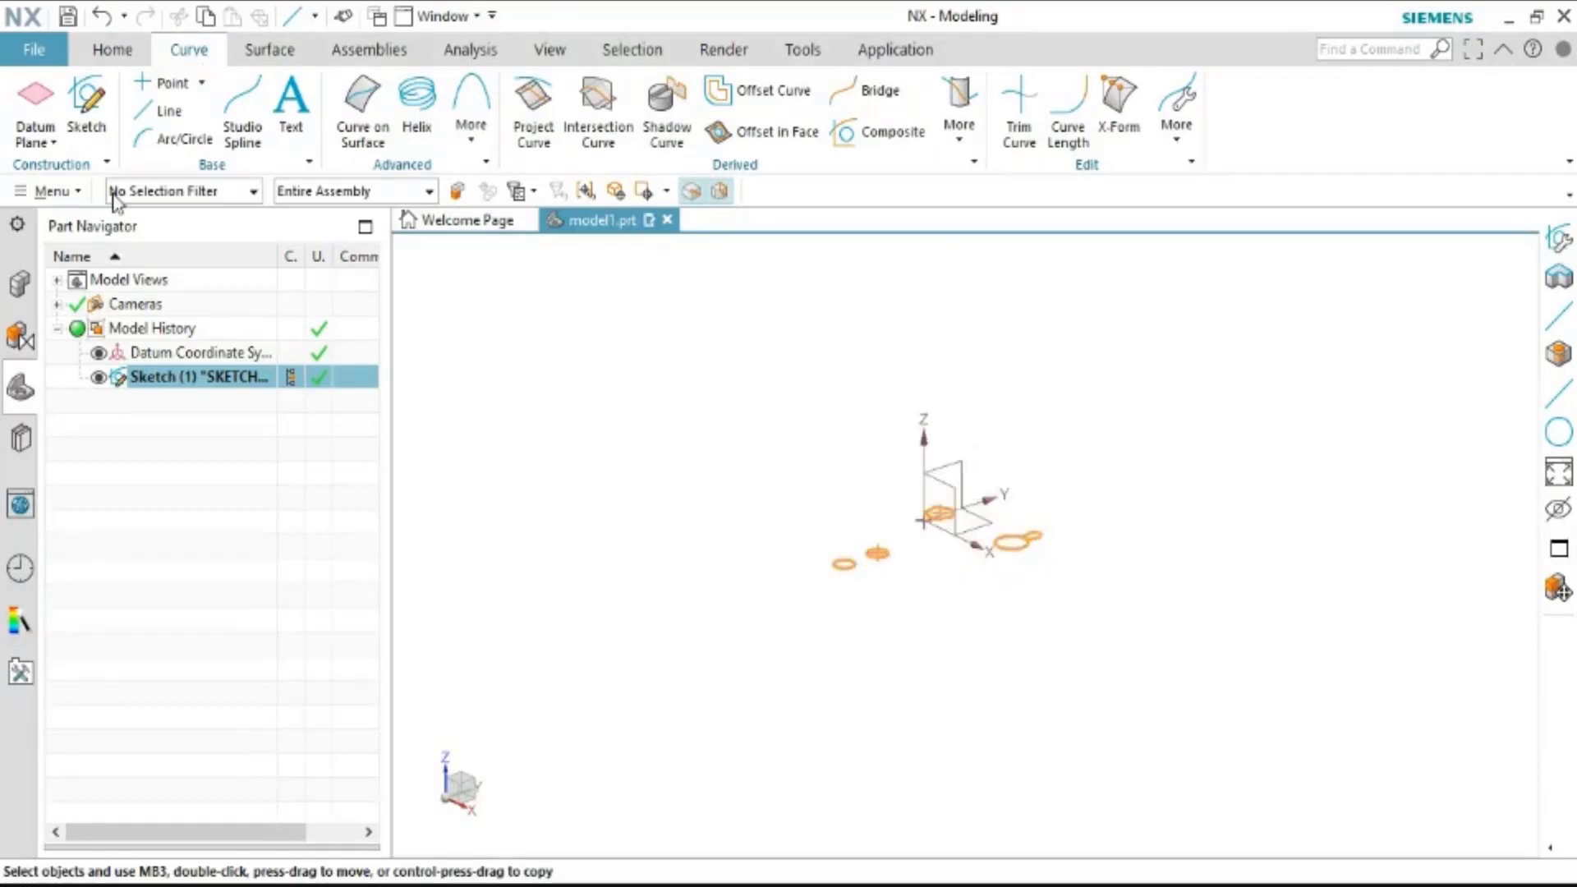
Delete the hexagon sketch and its curves from the Part Navigator, then pan the view
right_click(159, 383)
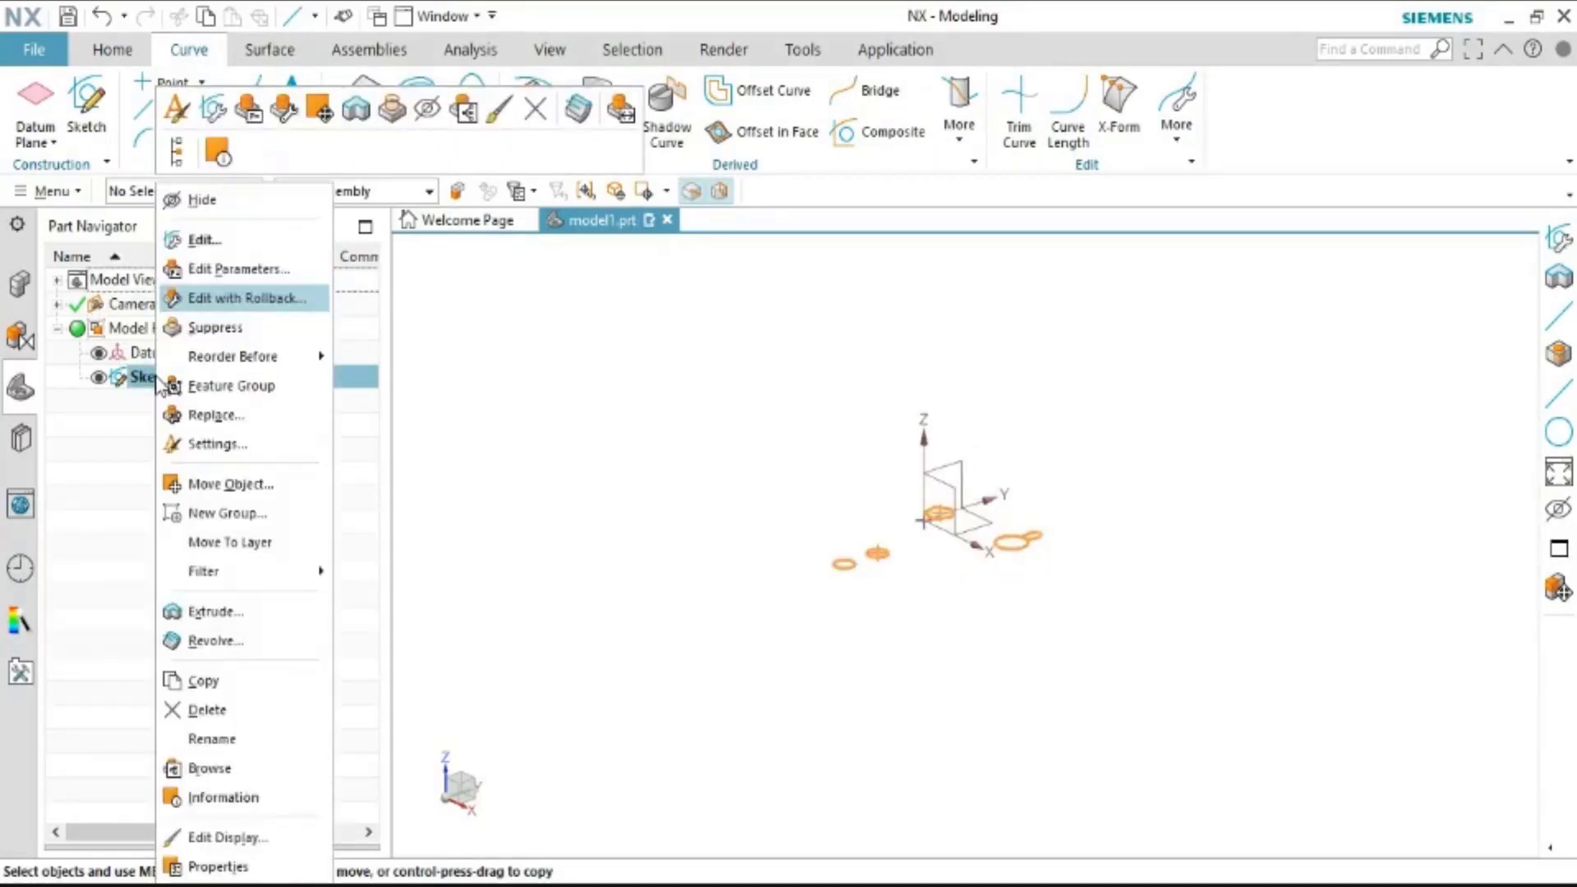
click(207, 710)
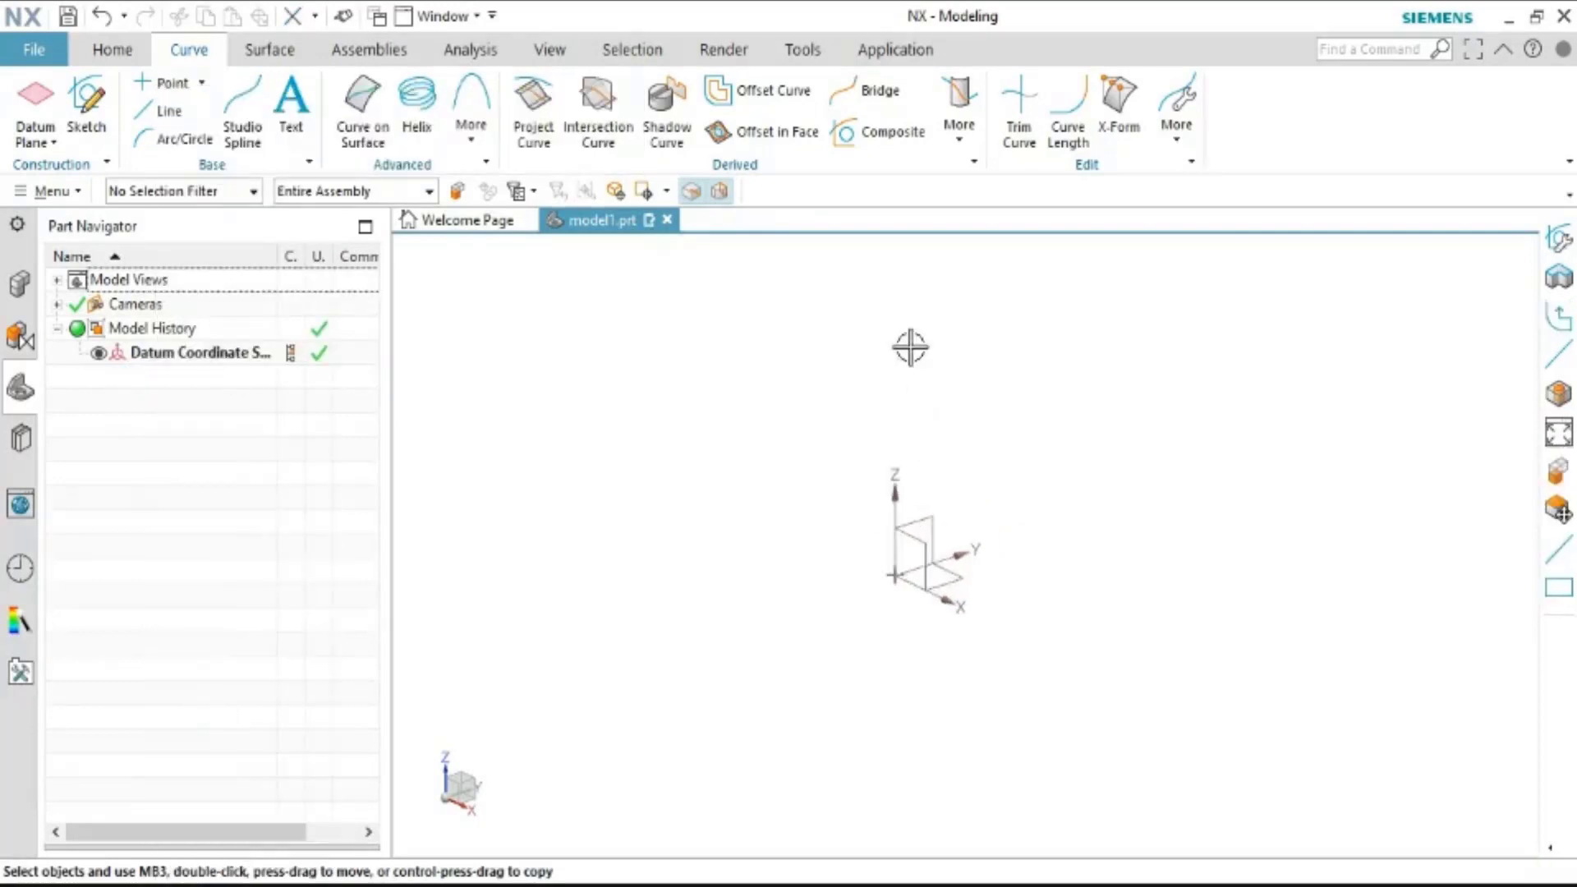
shift+middle_drag(908, 345, 895, 492)
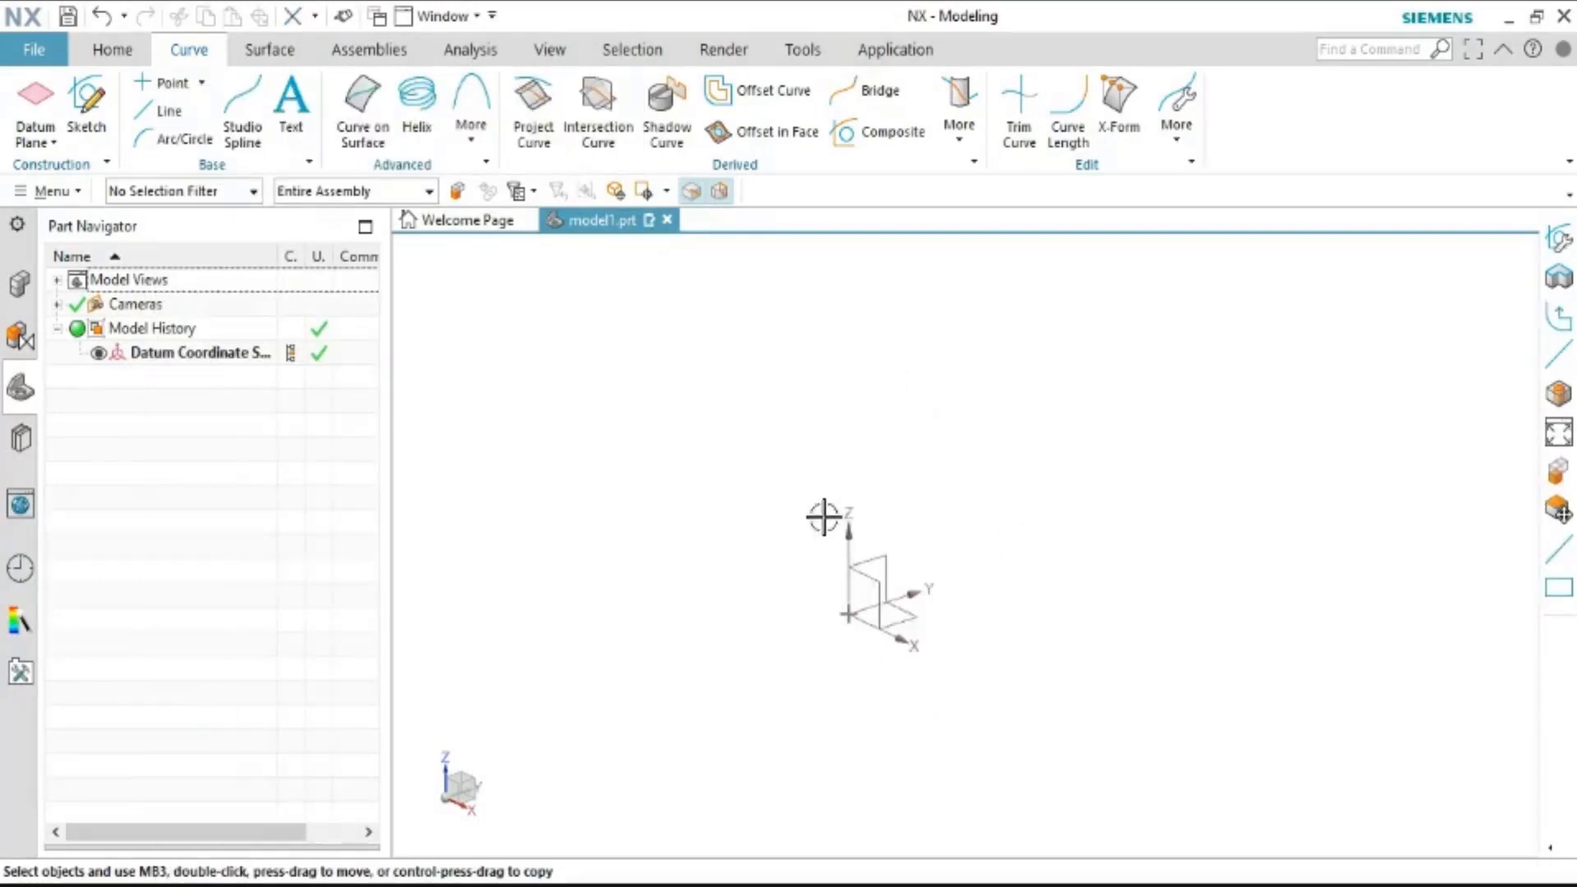
shift+middle_drag(985, 690, 917, 624)
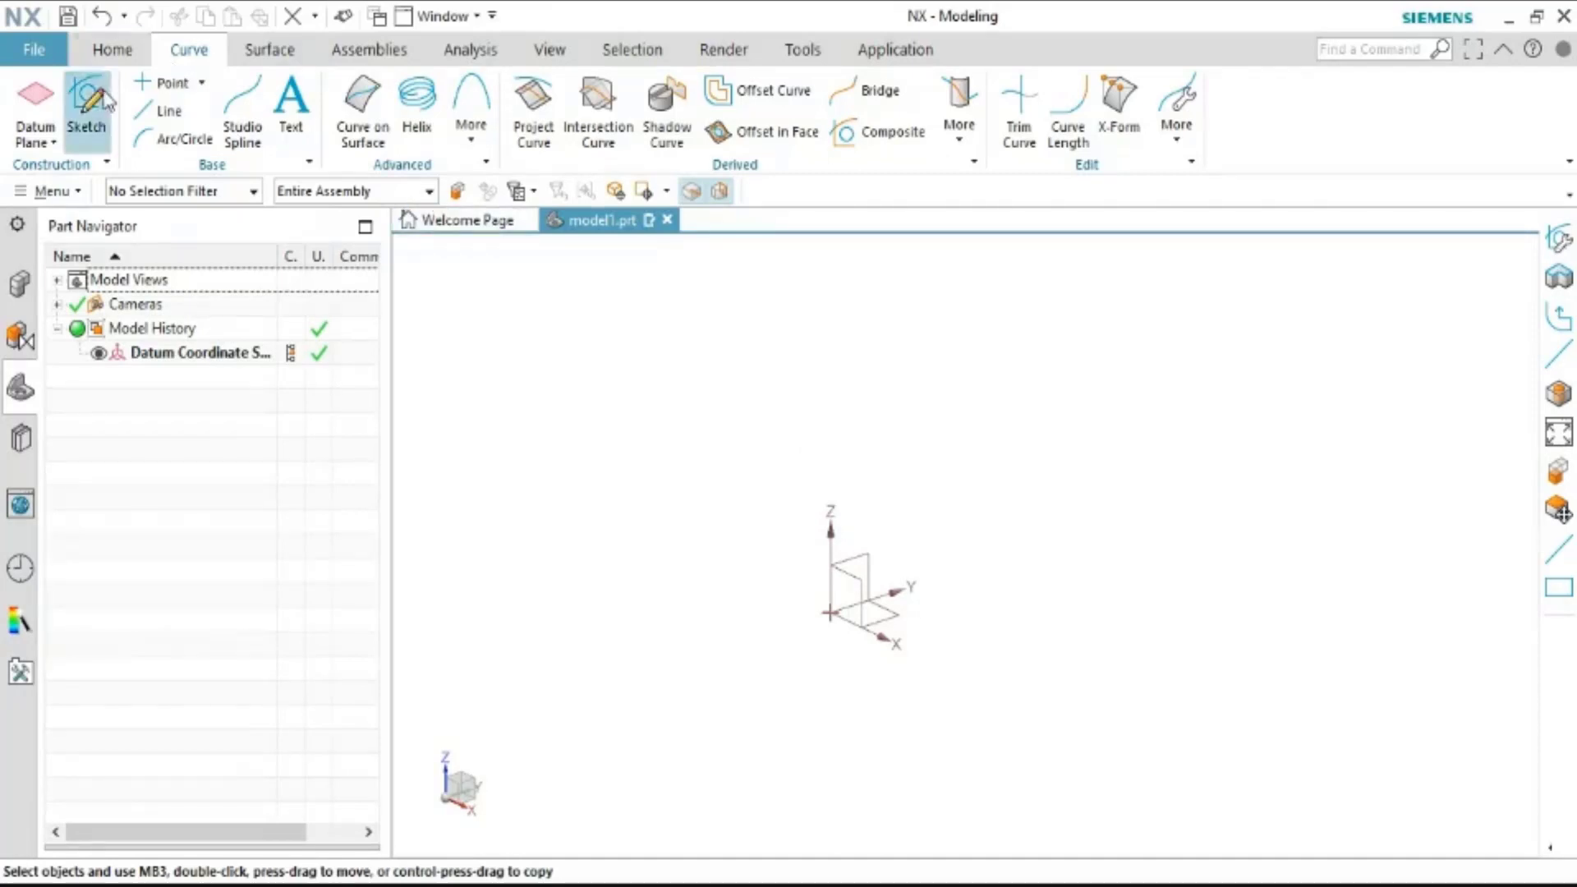
Create a new sketch on the default XY plane and try the profile, line and rectangle tools
click(123, 50)
click(110, 100)
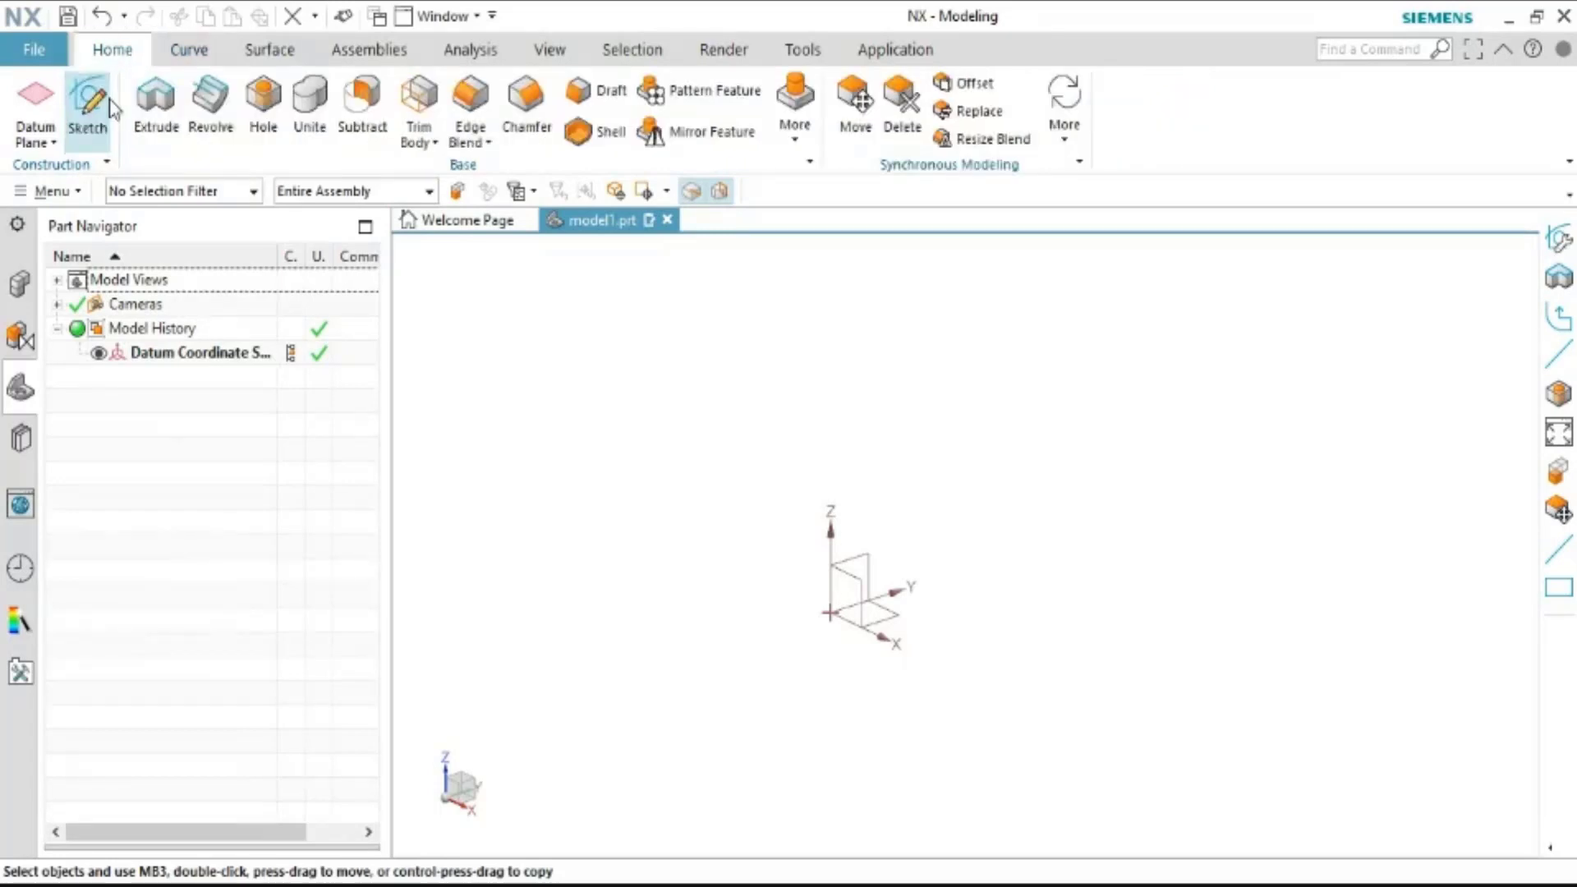
click(289, 355)
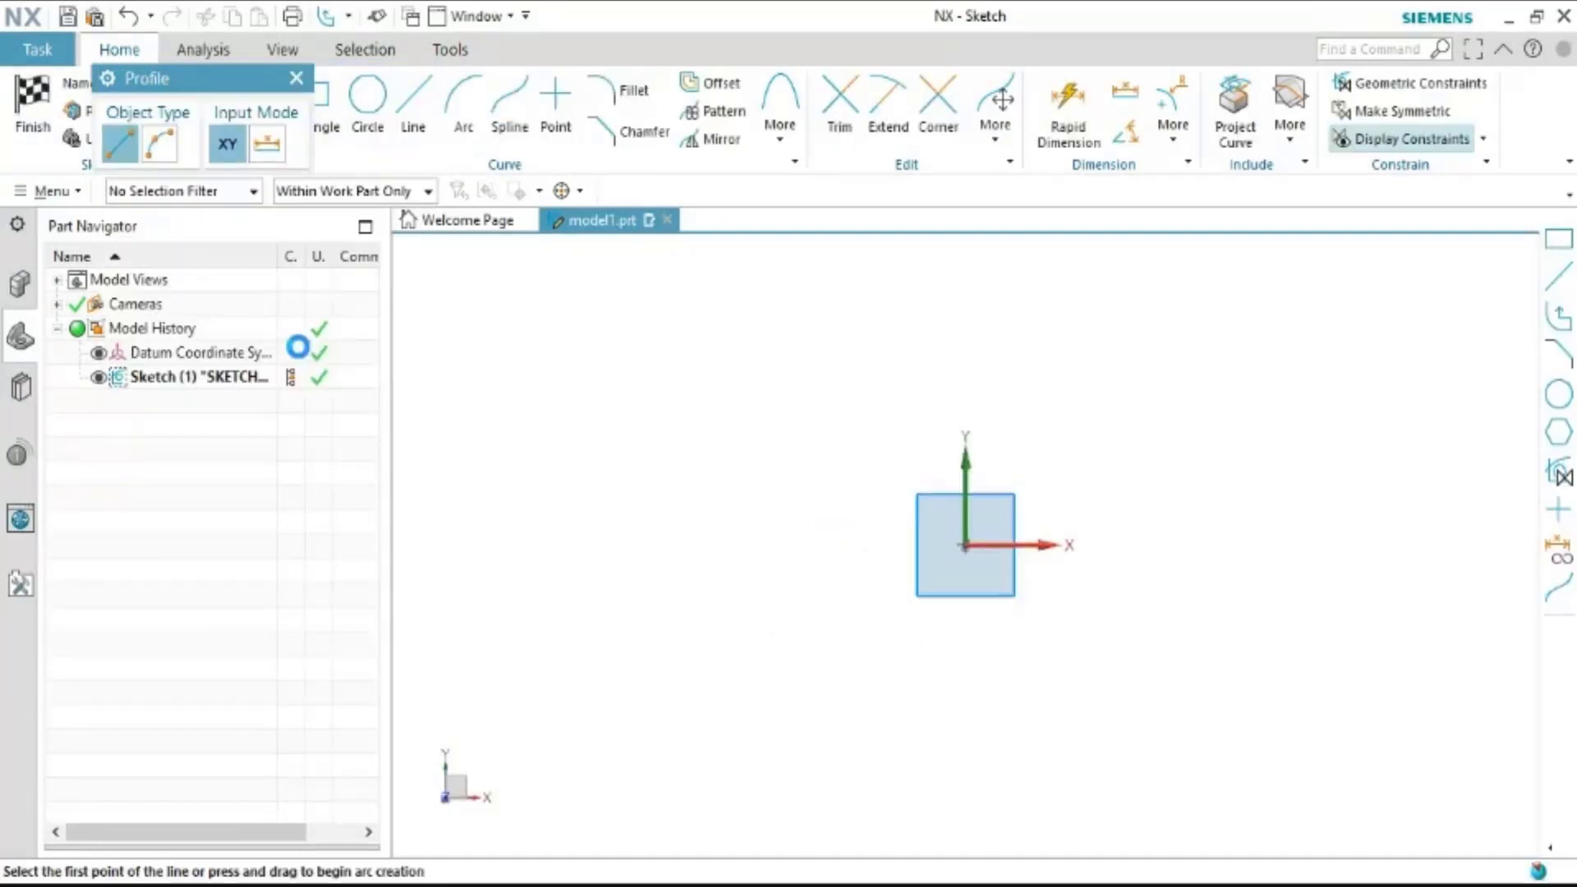
click(297, 78)
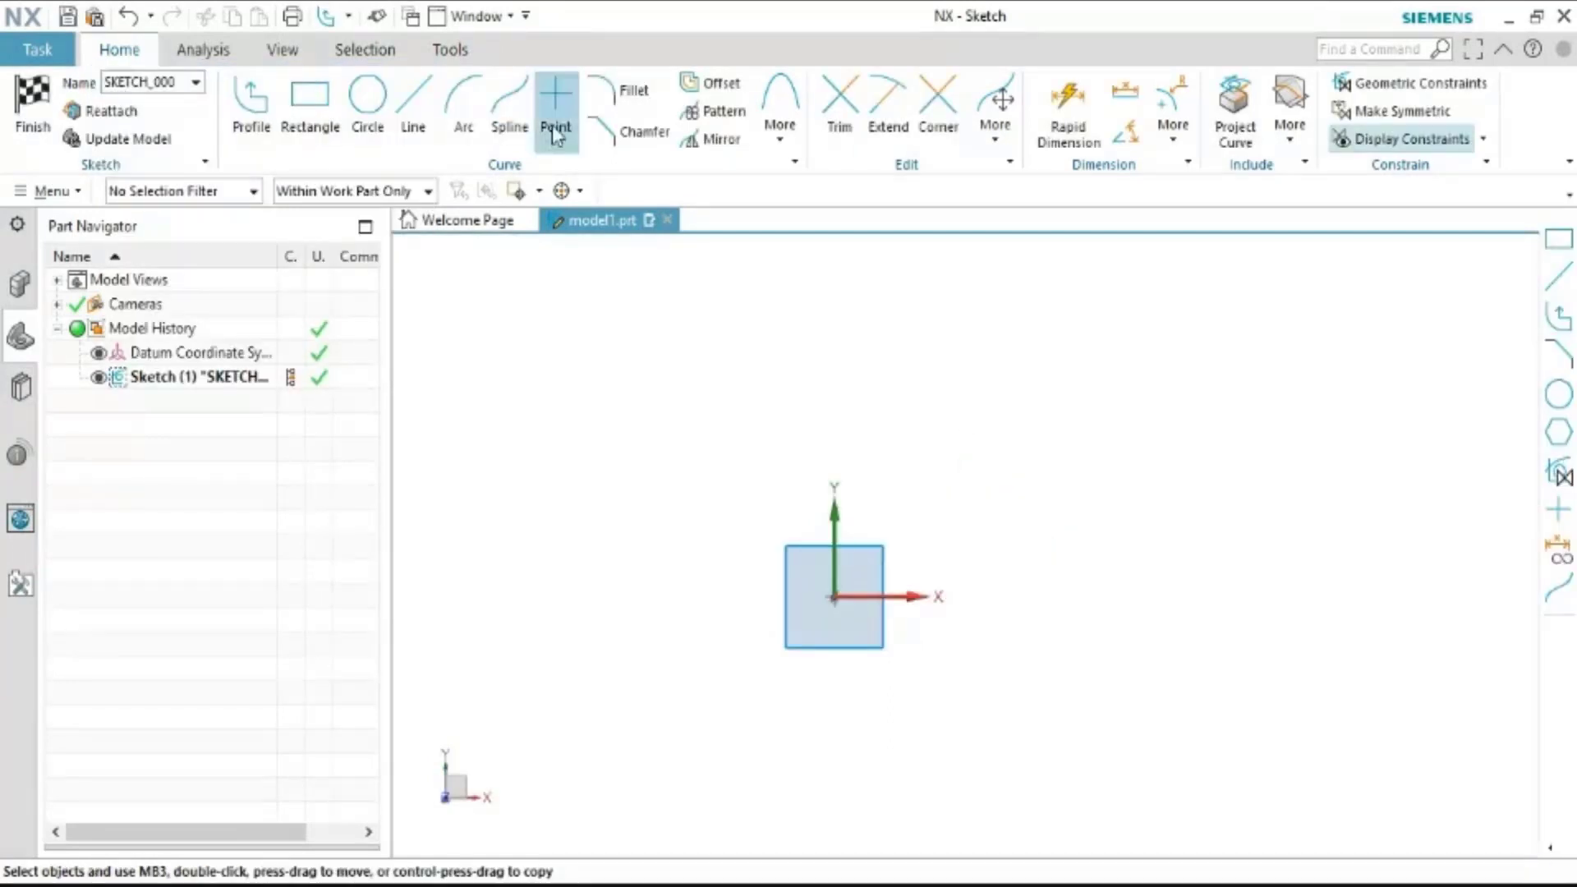
click(414, 110)
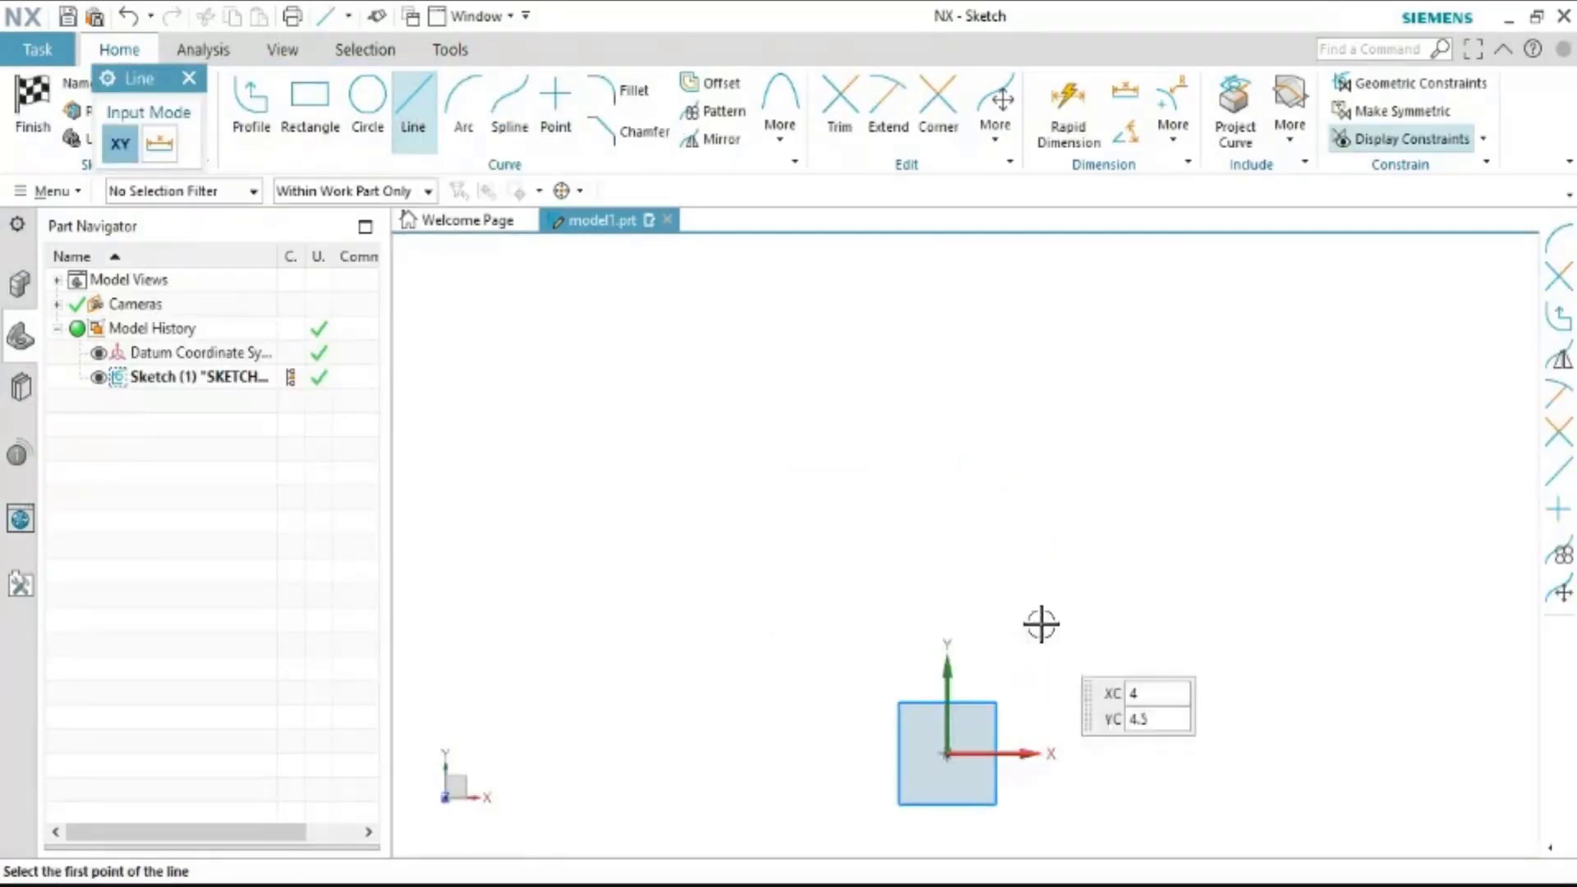
click(293, 102)
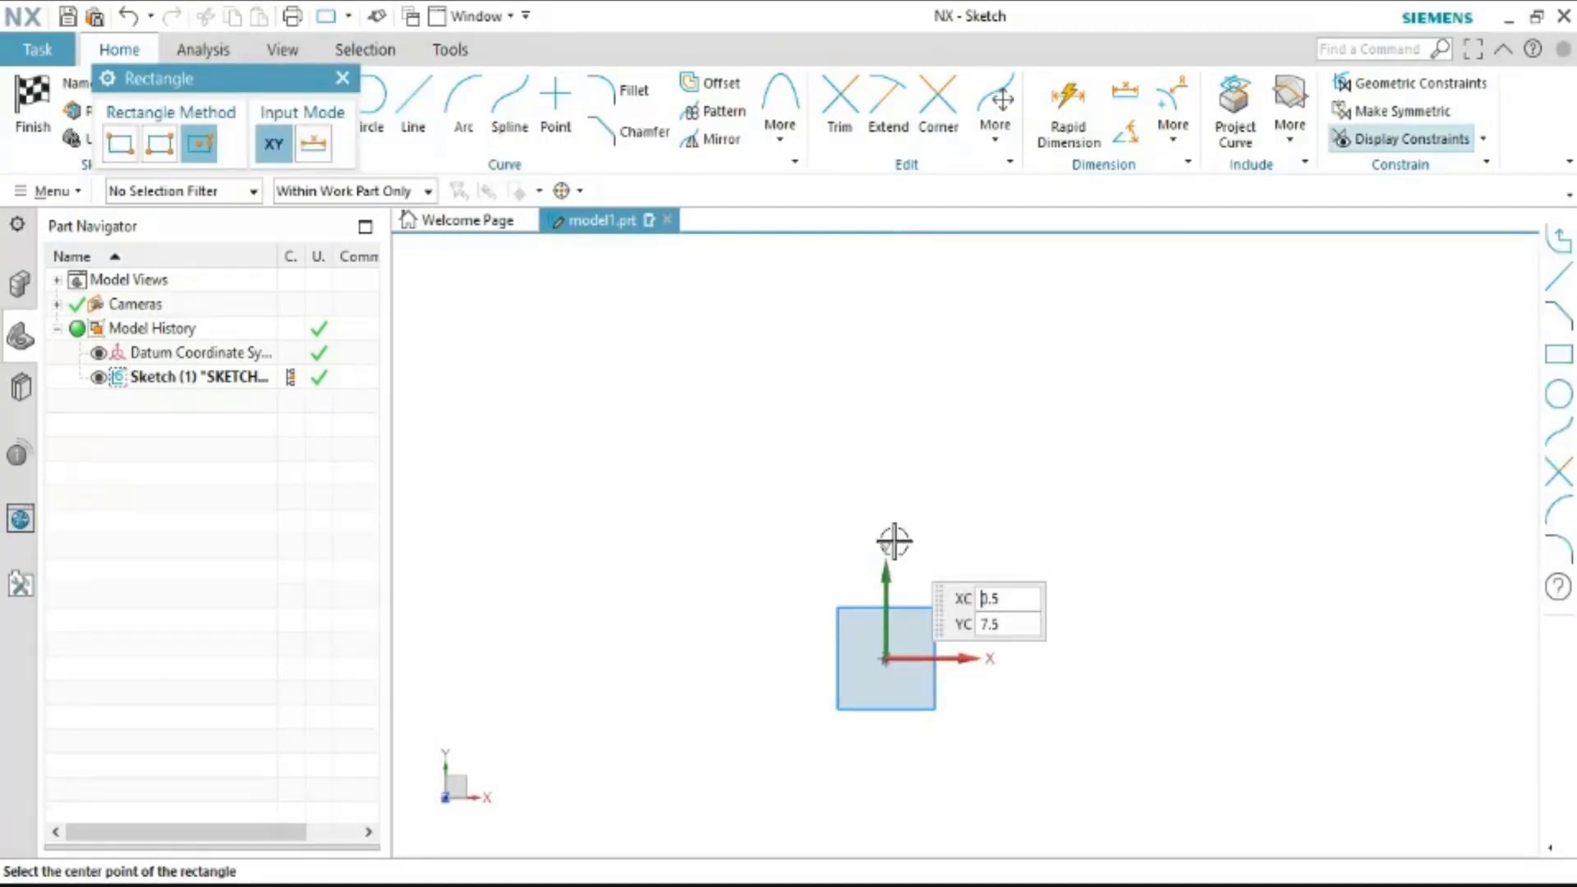
click(342, 79)
click(413, 110)
Draw two horizontal trial lines, the second one 14 long
click(891, 479)
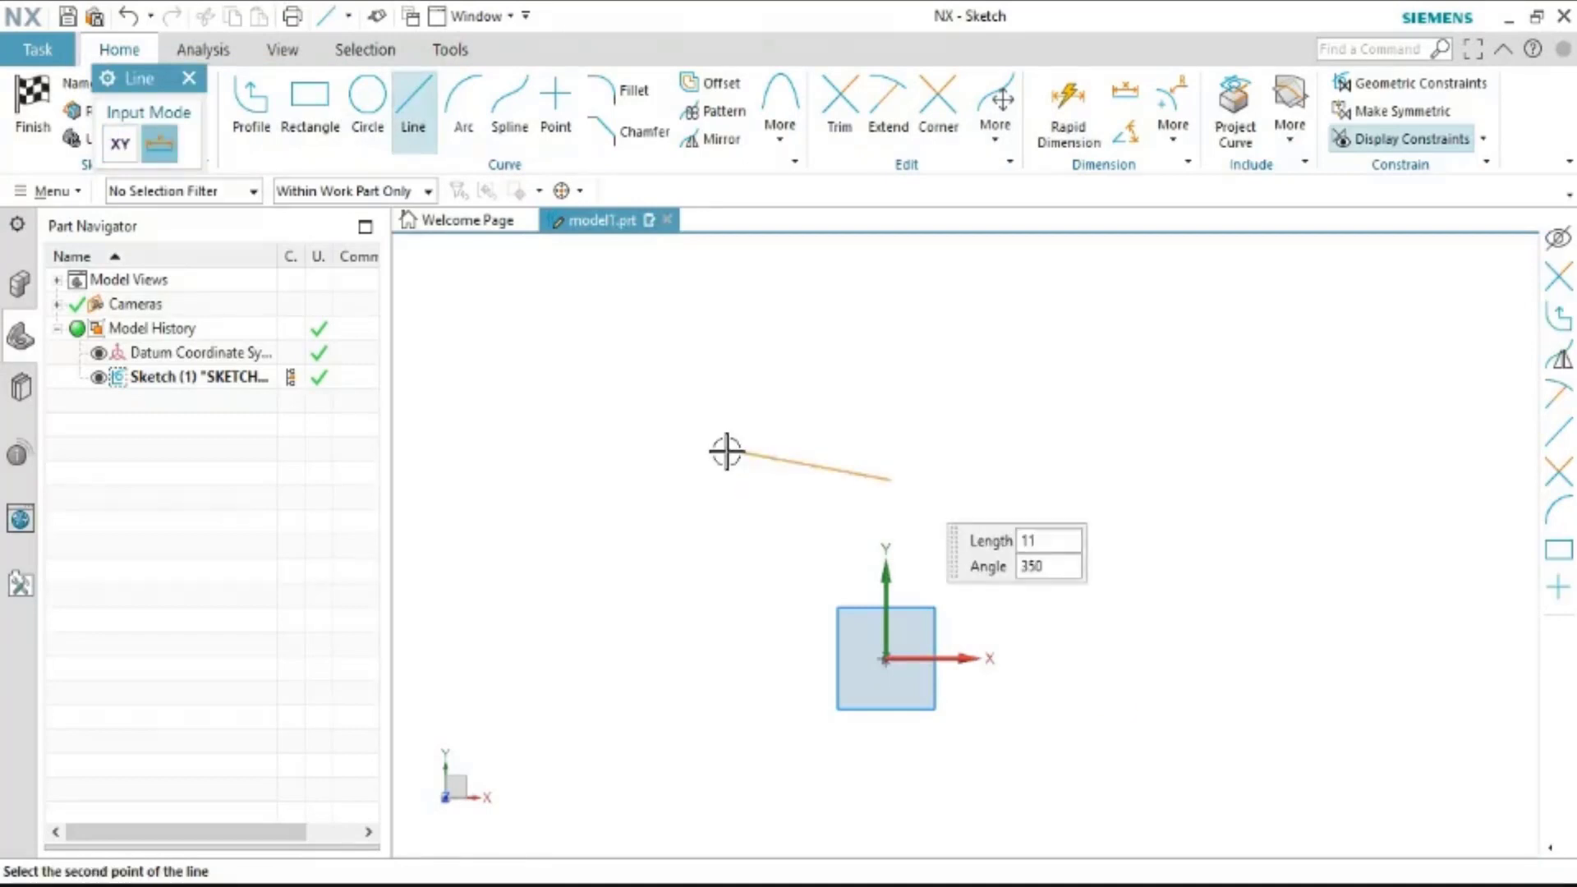
click(1060, 449)
click(1062, 565)
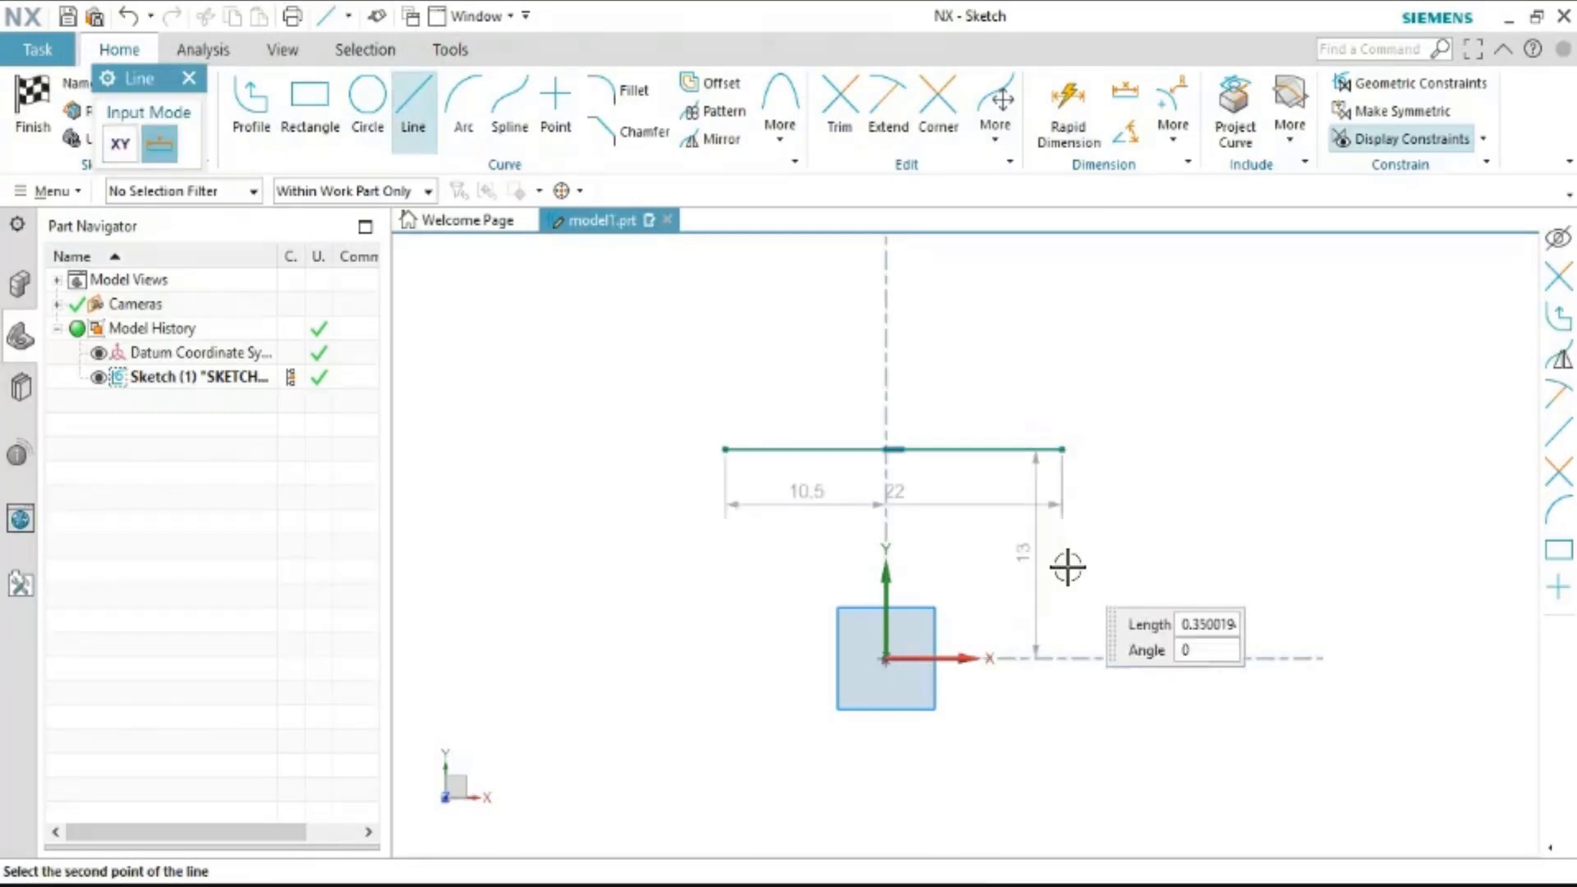
text(14)
click(1275, 566)
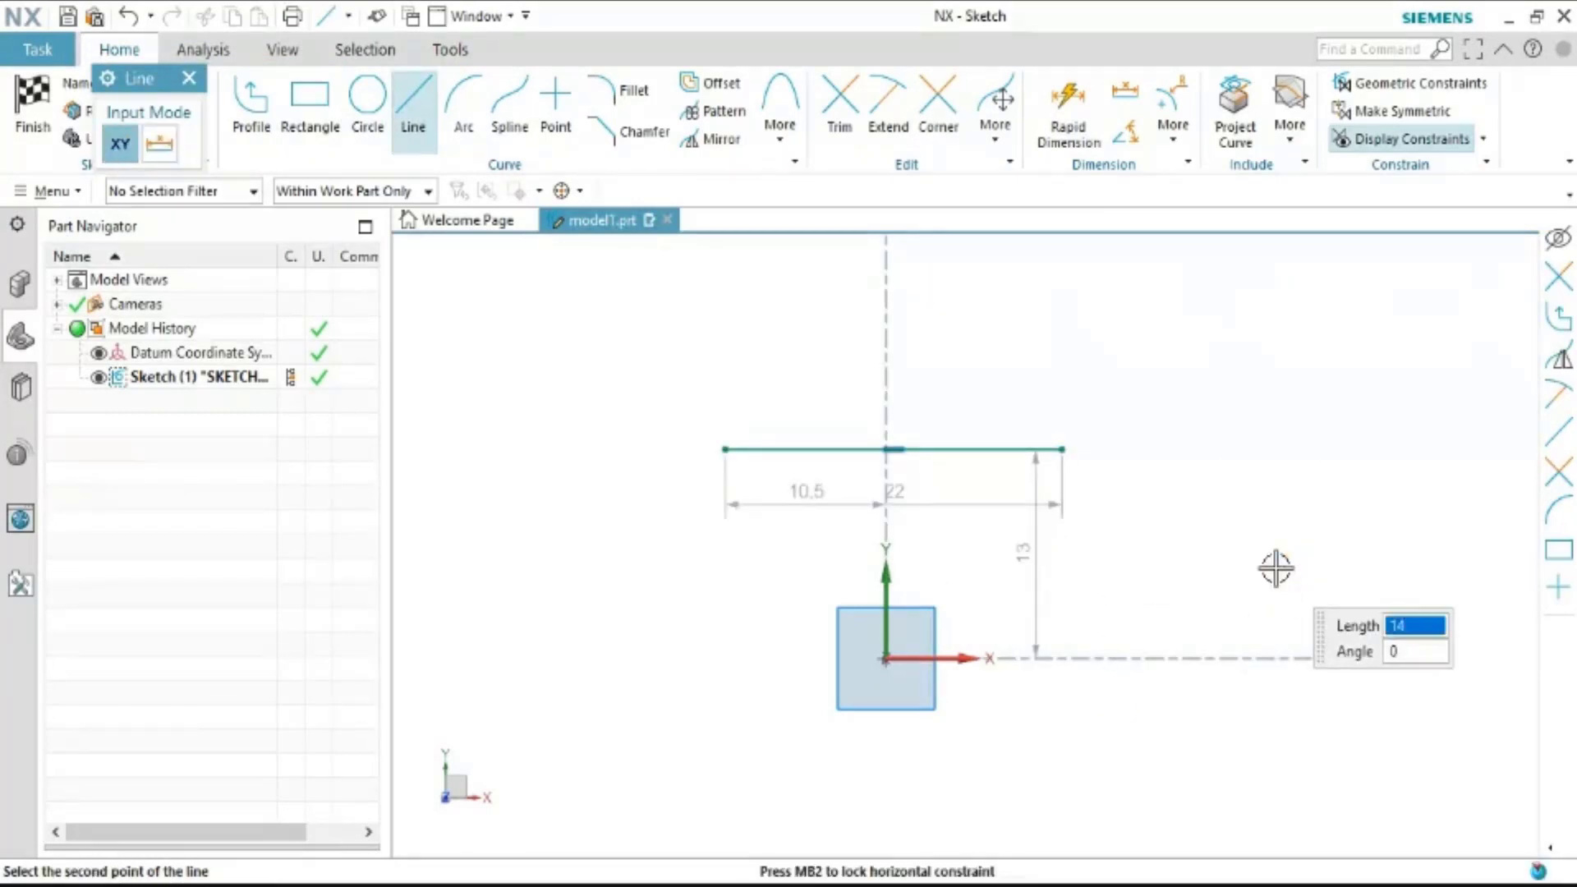
click(1276, 567)
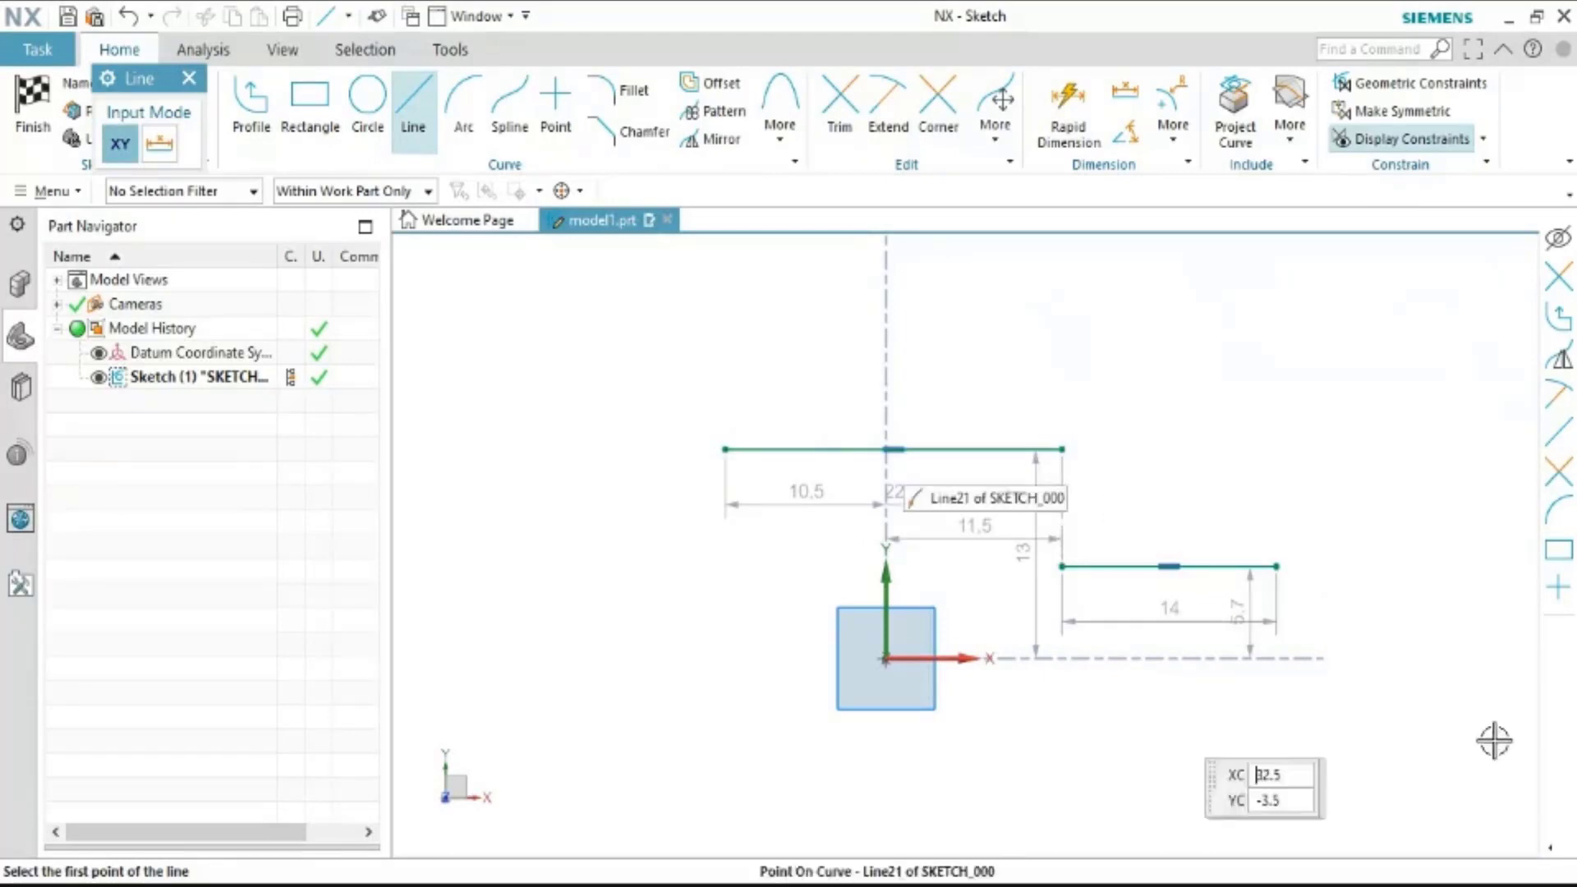
Box-select the trial lines and their dimensions and delete them
click(192, 78)
drag(620, 338, 1396, 772)
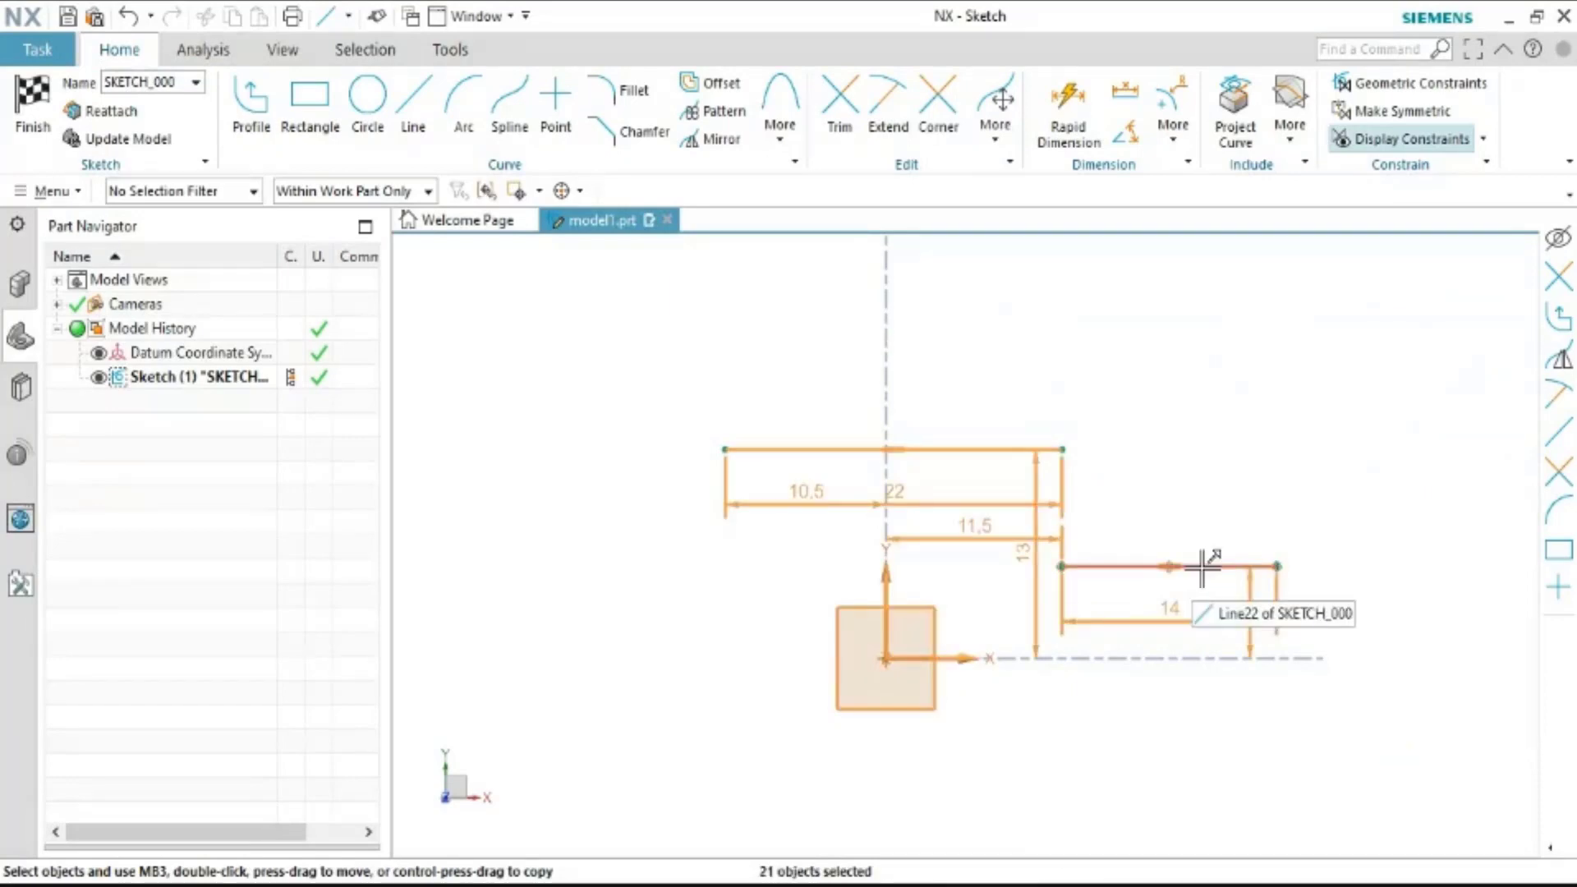
key(Delete)
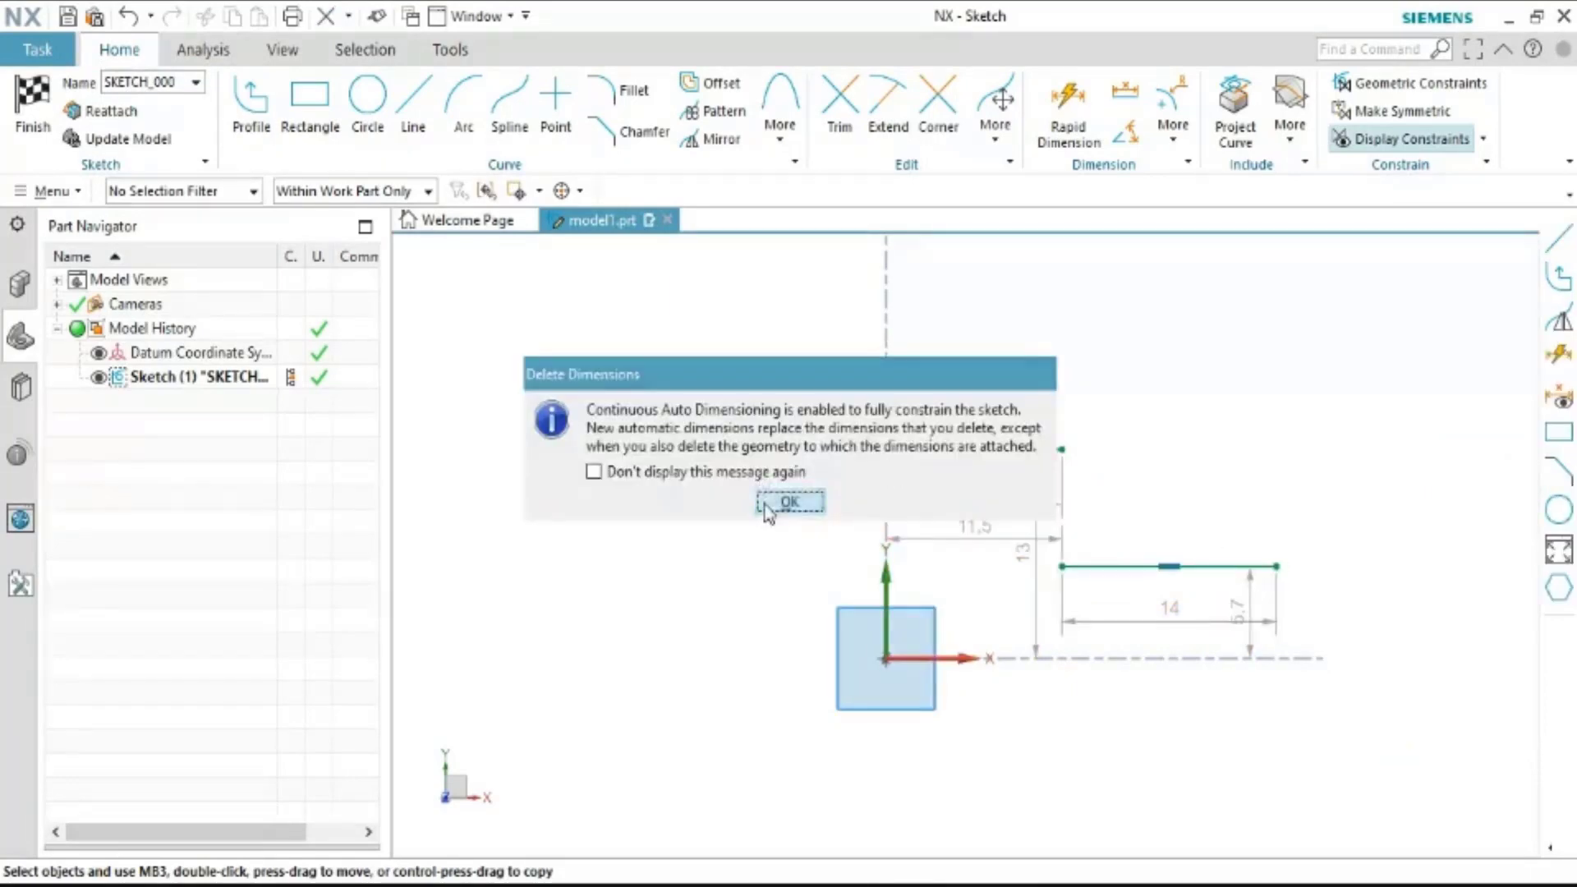
click(776, 502)
Begin the profile: a 29 top line, 4.5 vertical, an arc, a 4 vertical and a short horizontal
click(249, 104)
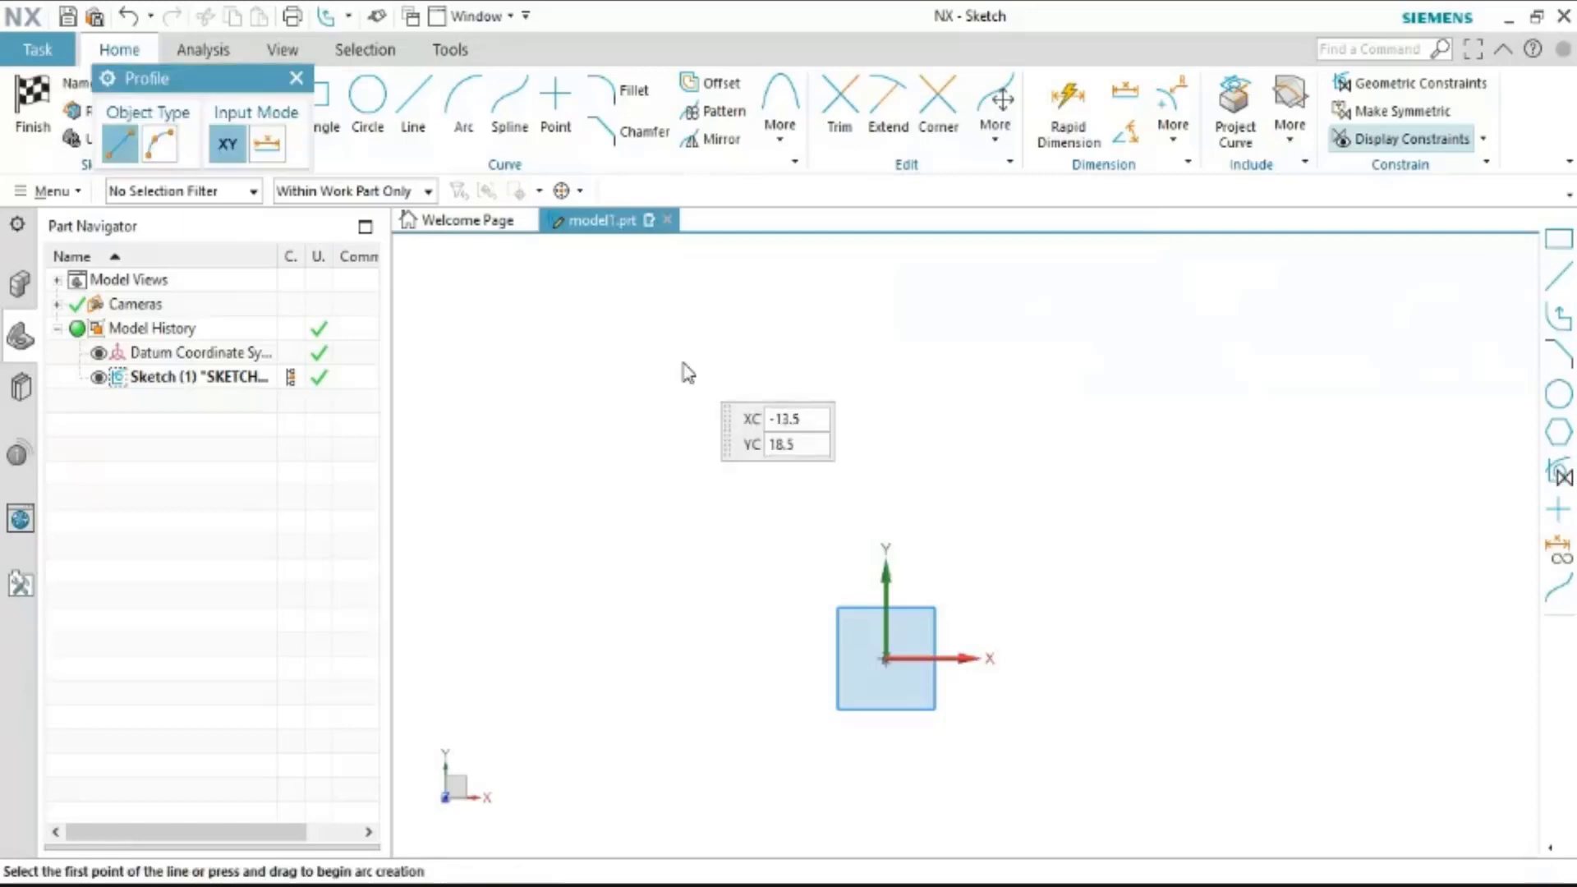
click(678, 361)
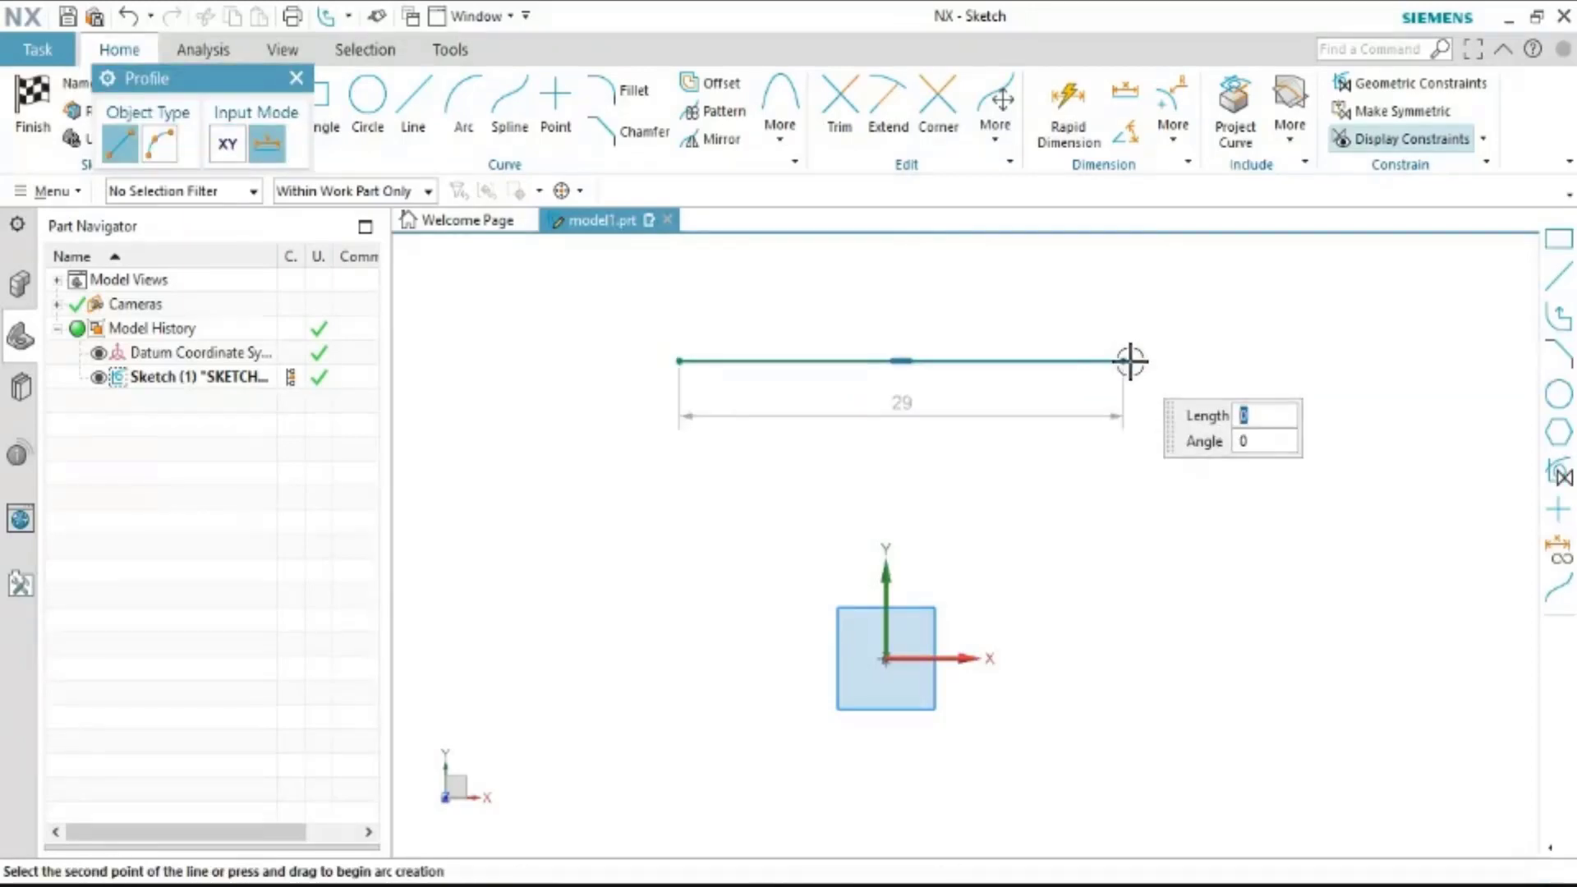
click(1124, 360)
click(1125, 430)
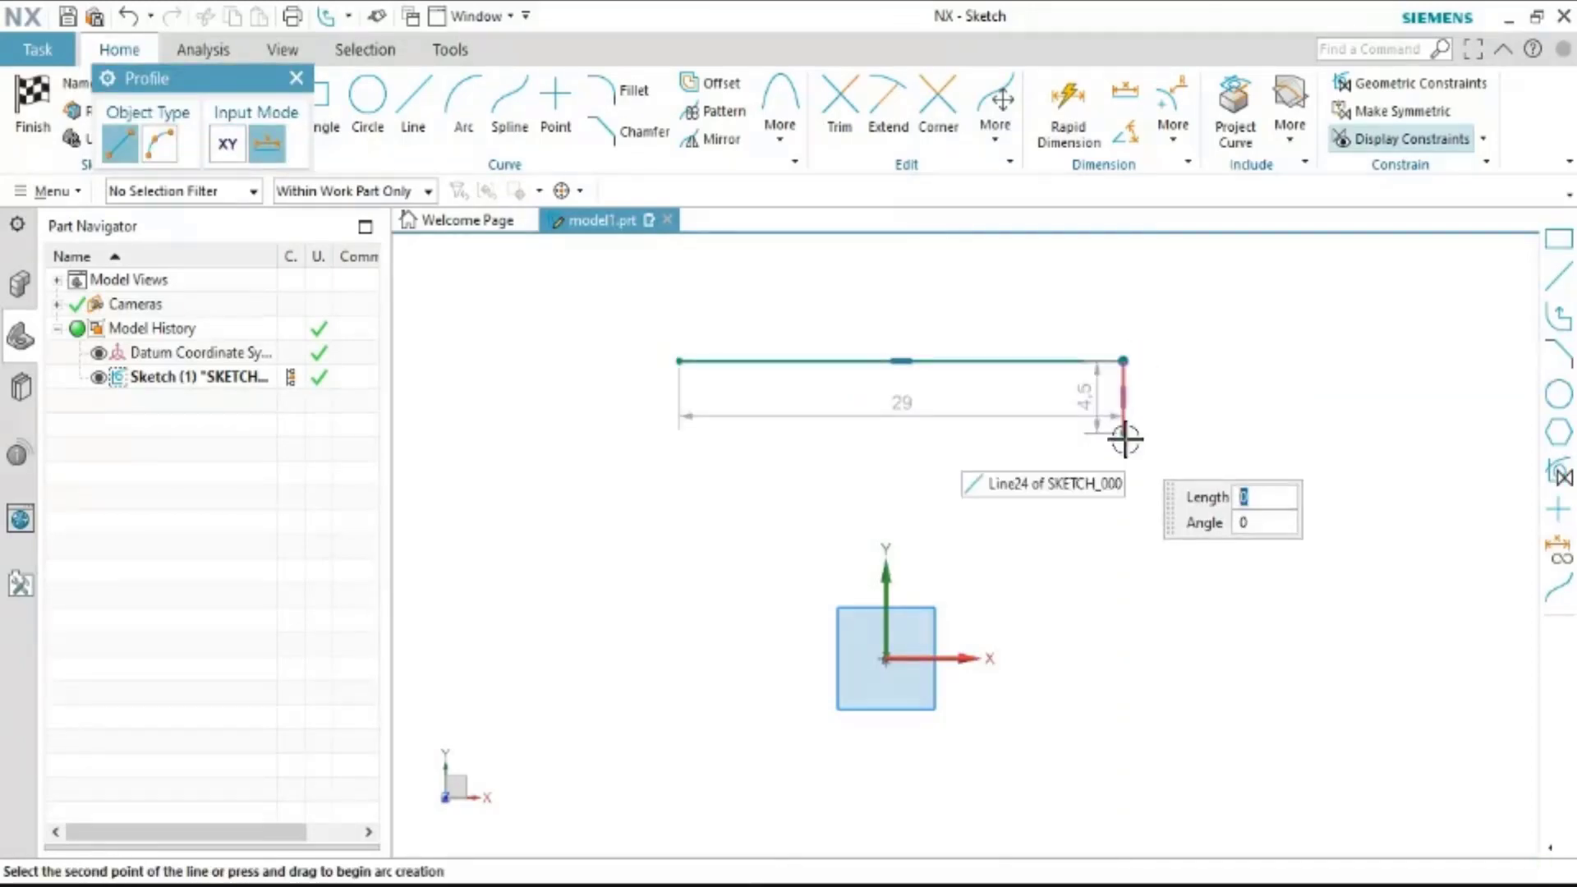
drag(1132, 437, 1211, 493)
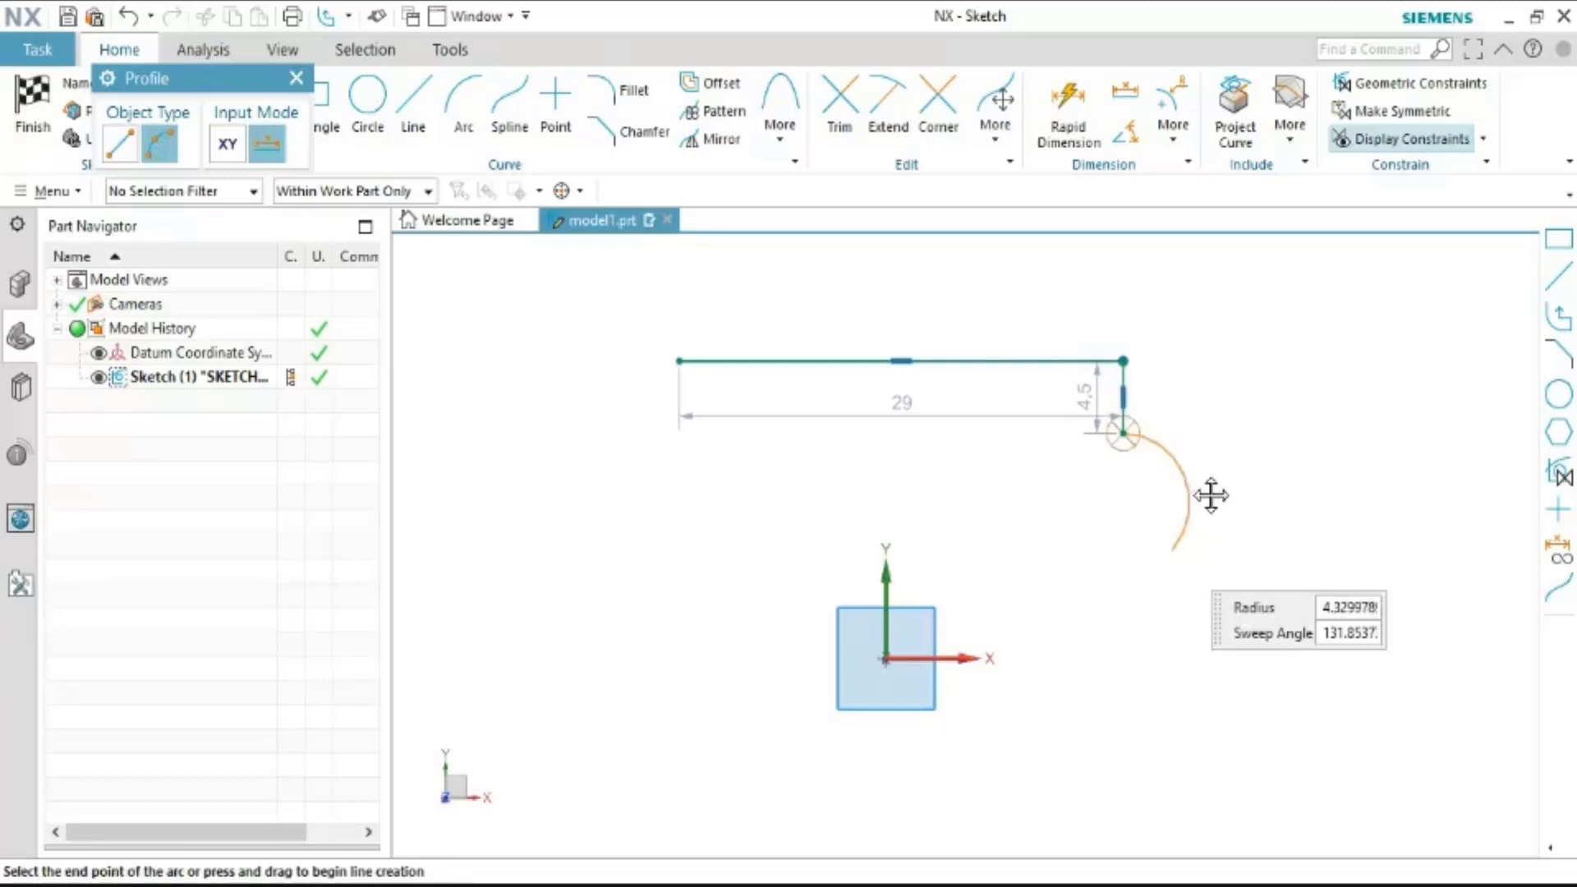
click(1158, 548)
click(1158, 611)
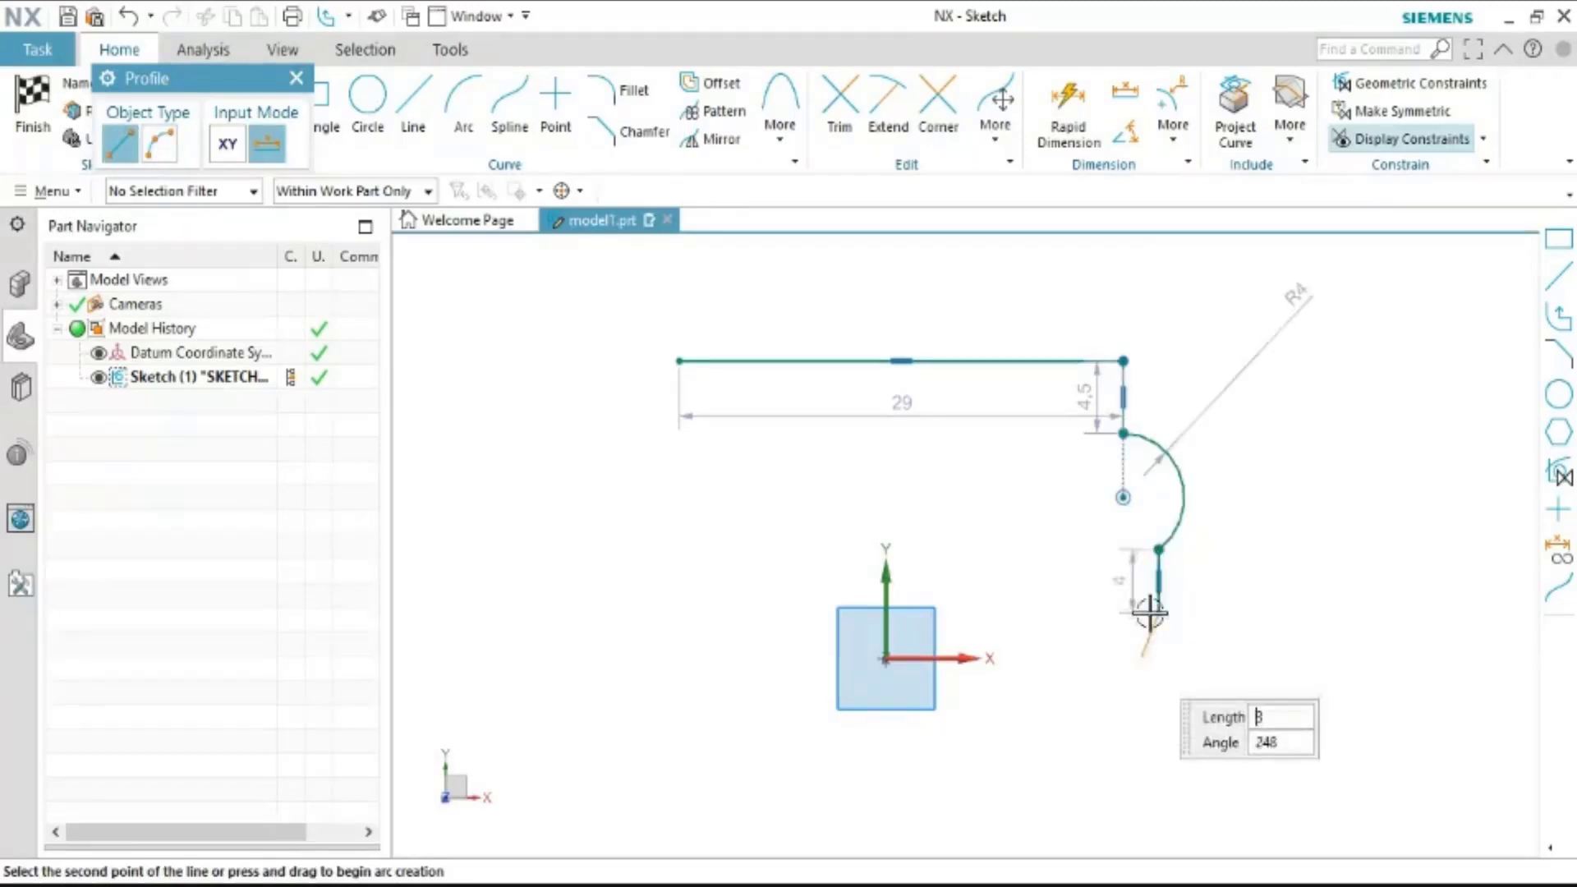
click(1100, 613)
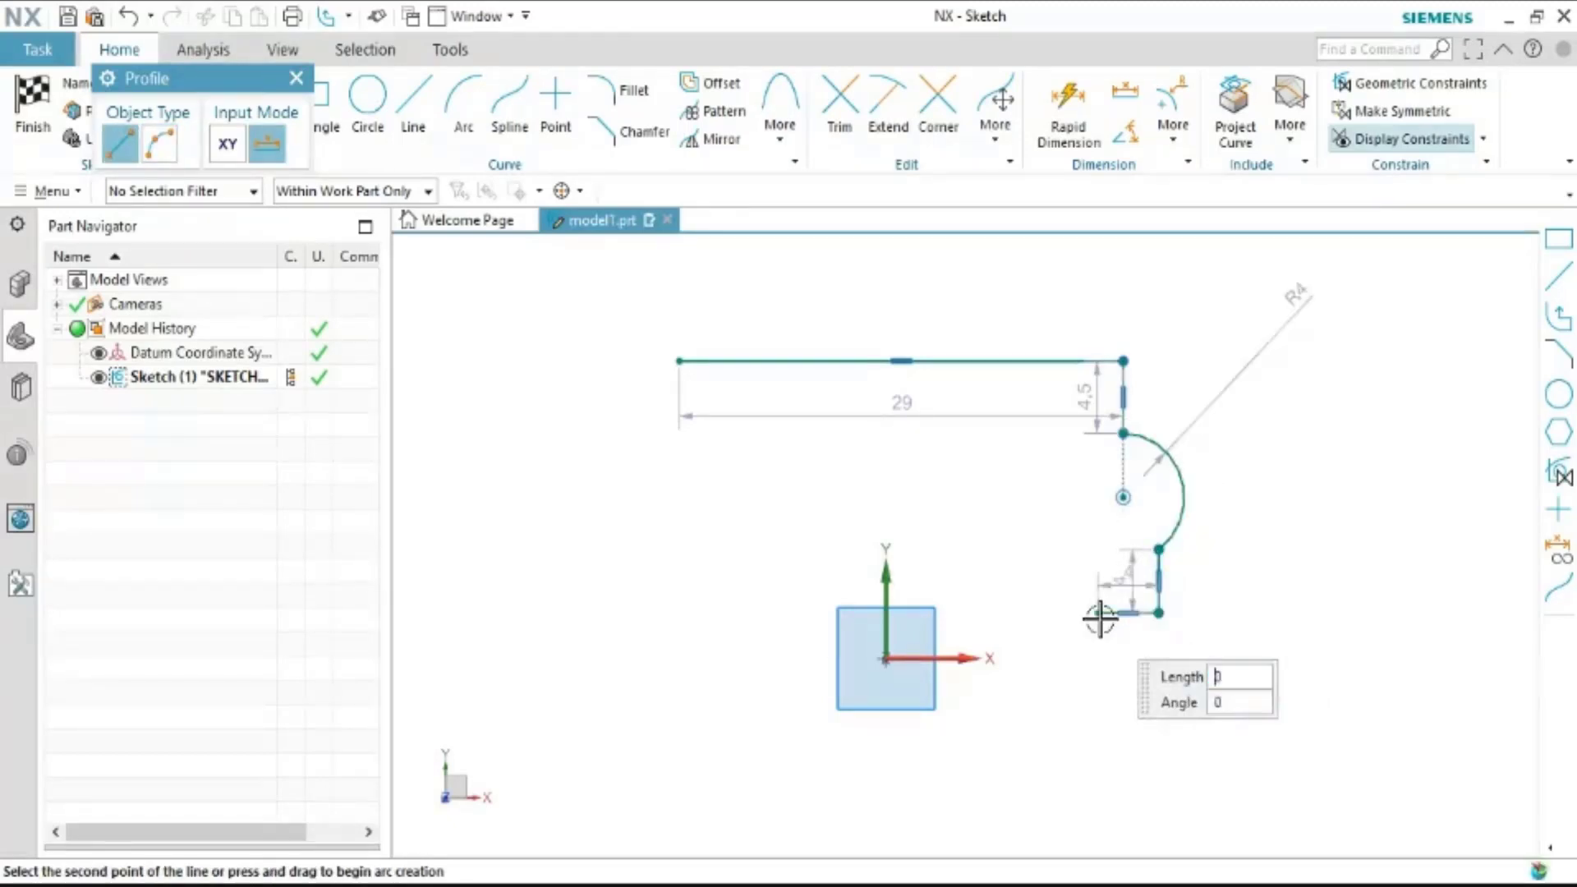
Continue with two arcs around the origin, a 7 horizontal line and a 19.1 vertical line
drag(1101, 618, 1077, 633)
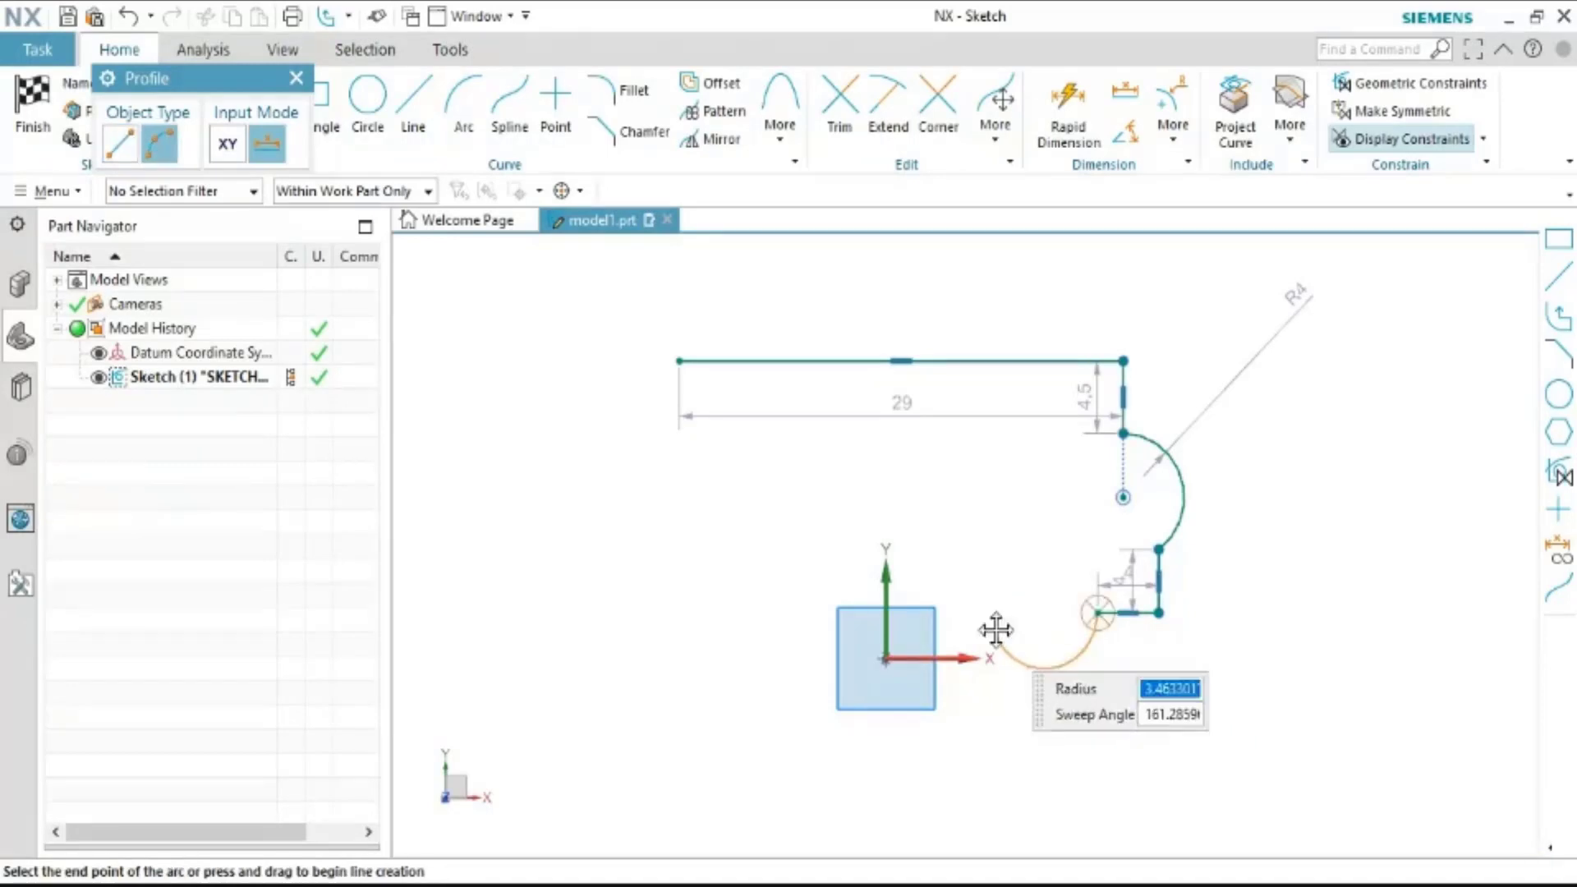
click(984, 679)
drag(981, 679, 906, 697)
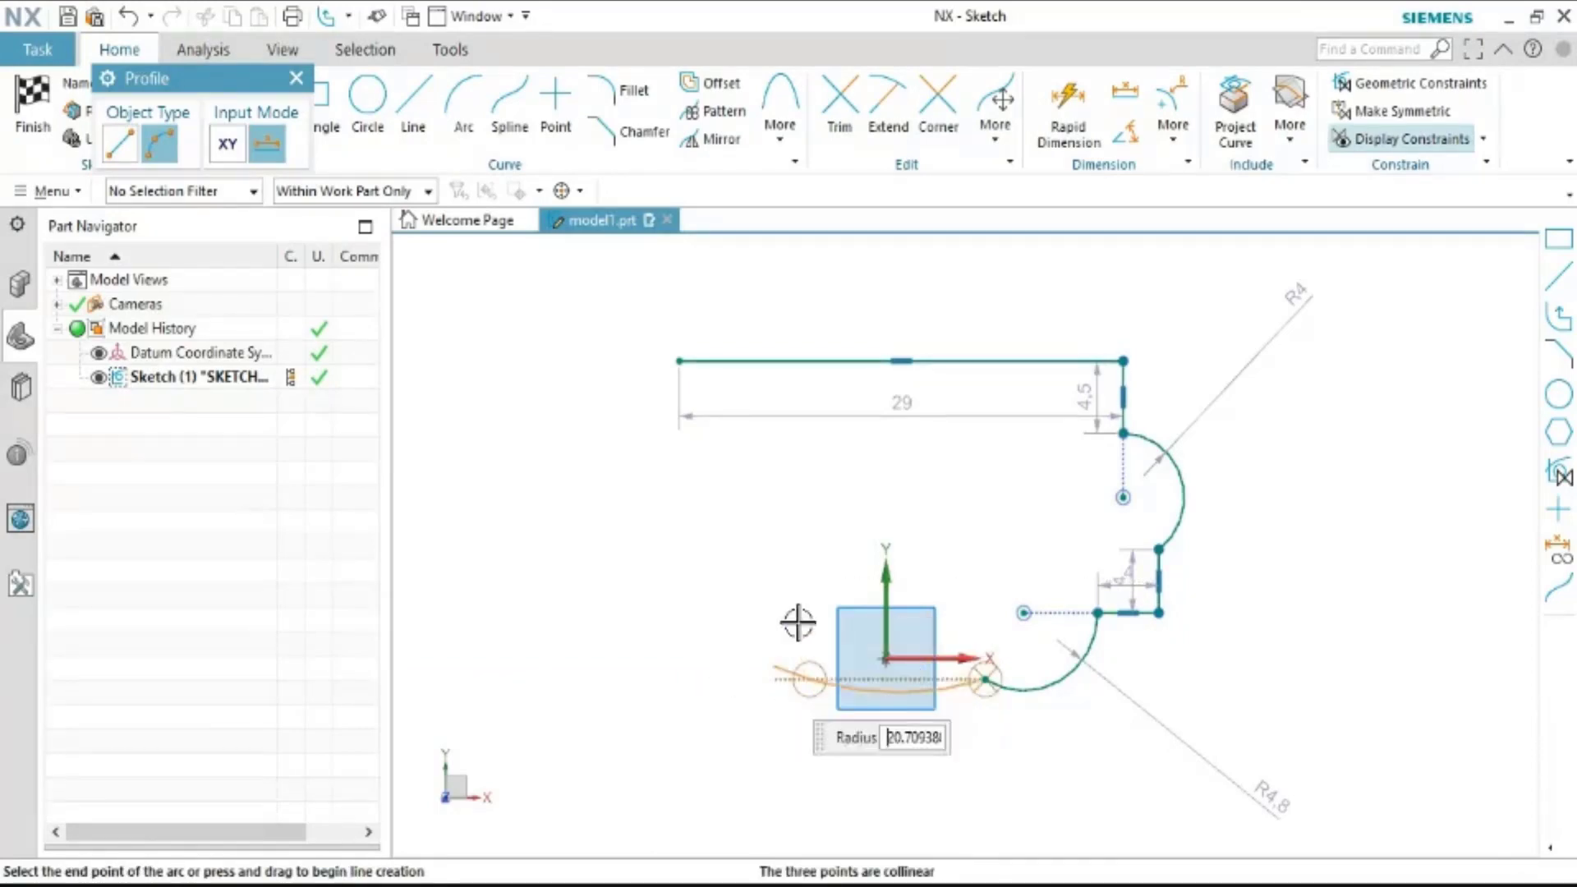
click(773, 666)
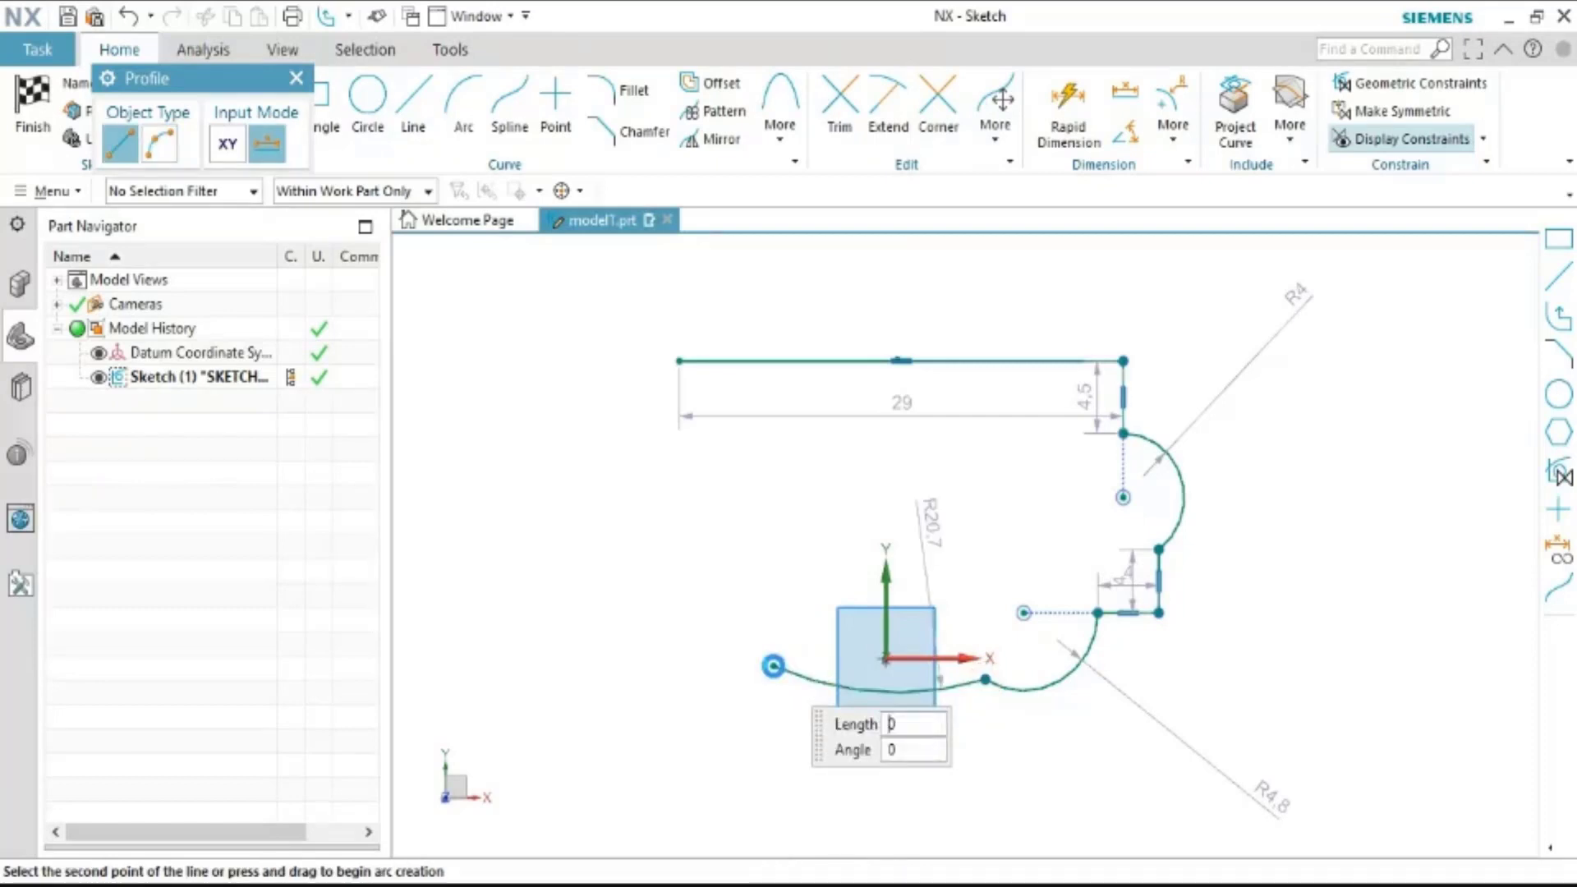
text(7)
key(Return)
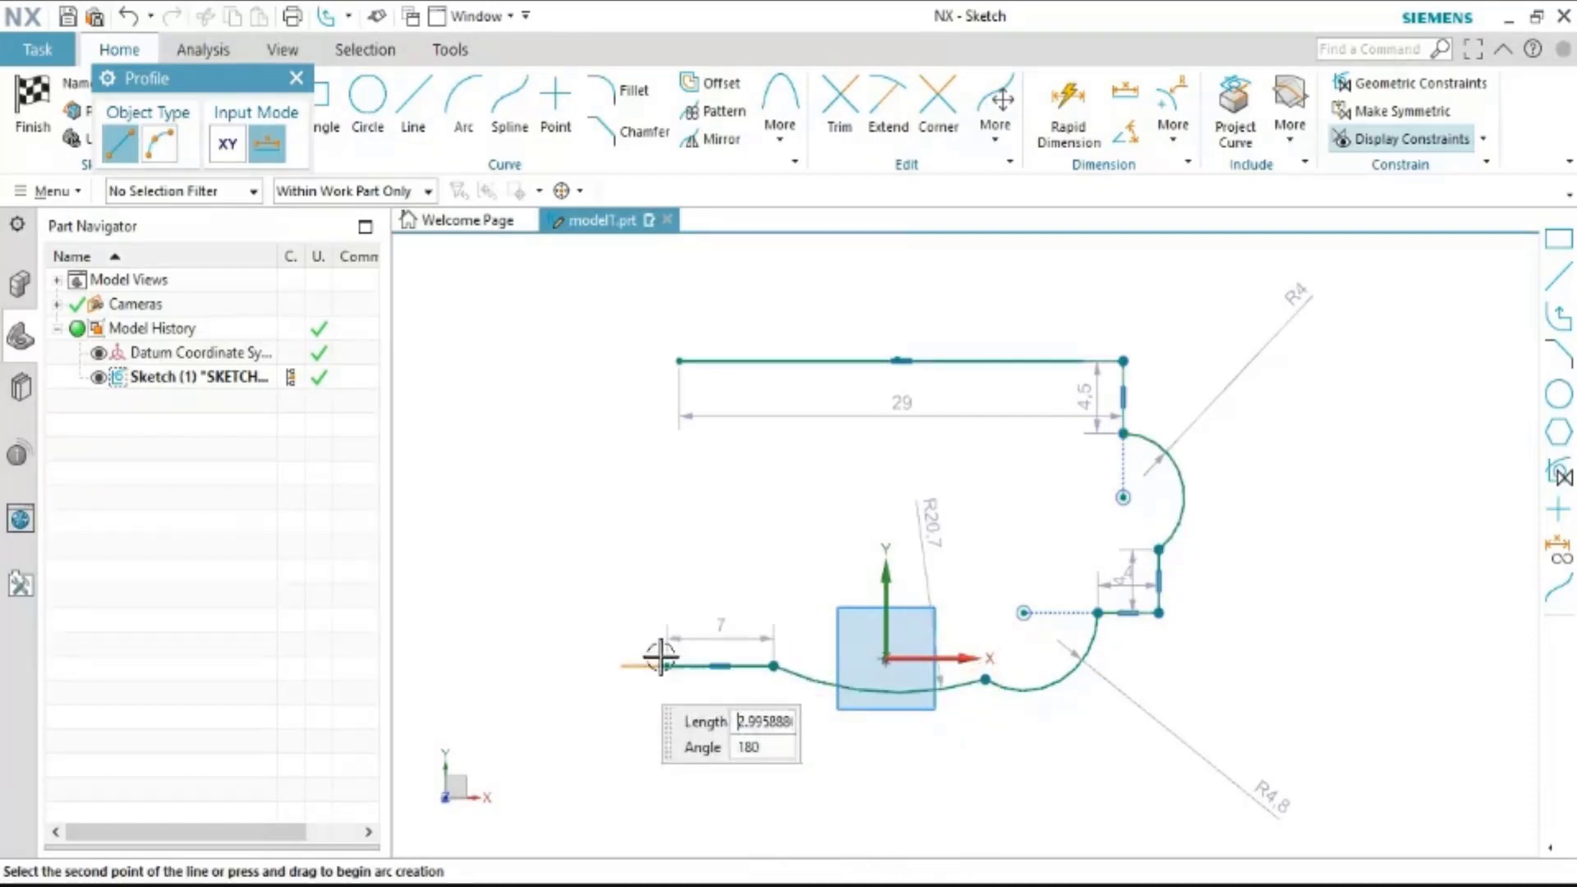
click(658, 367)
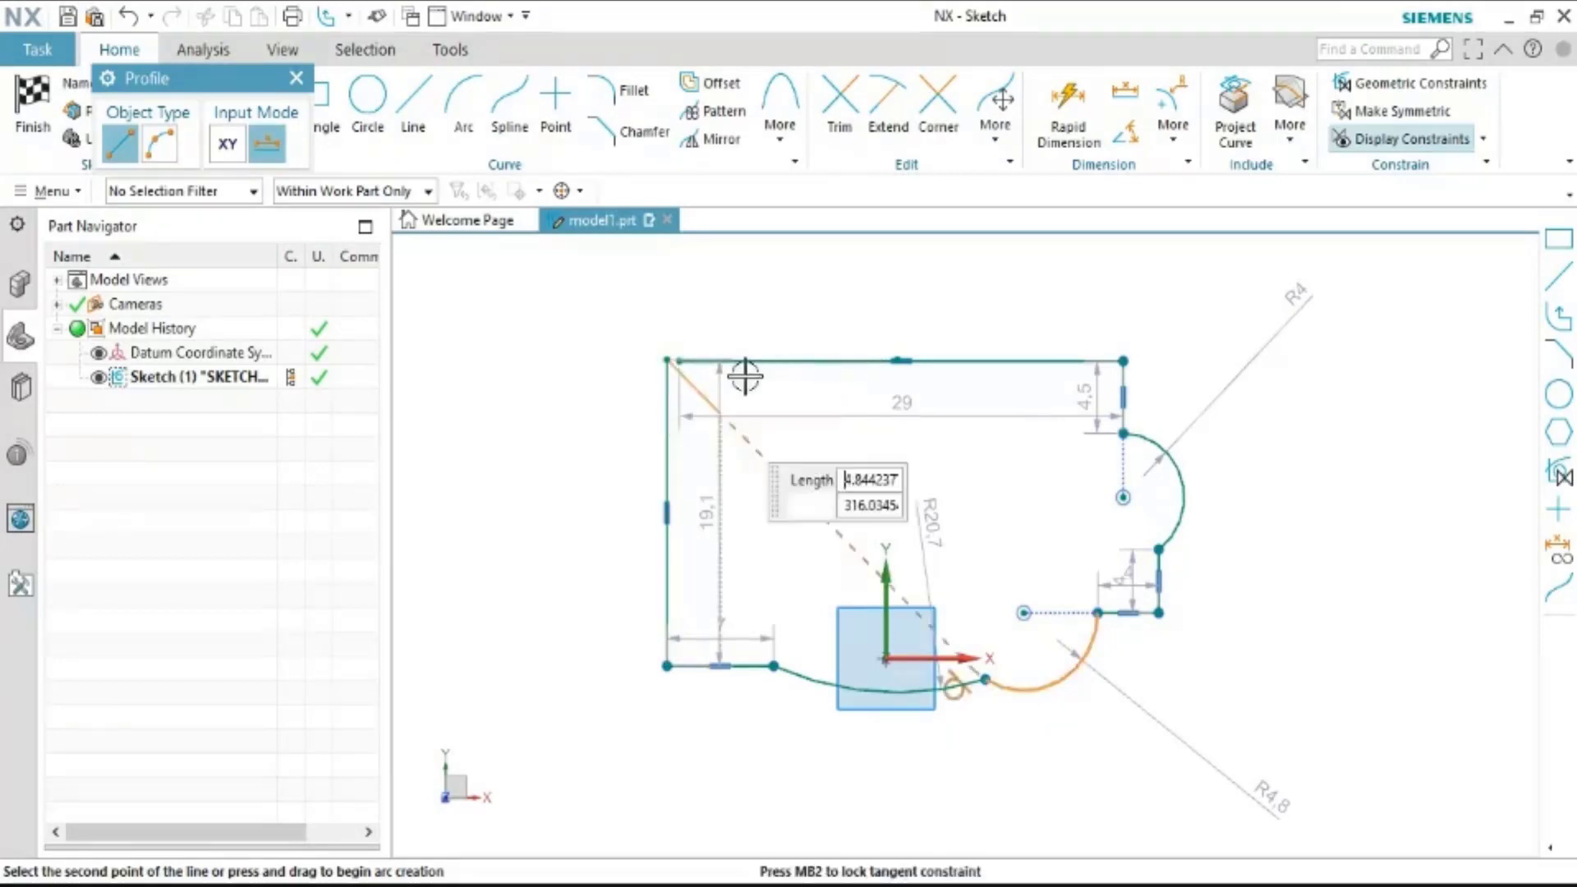
Add a slanted line, a 7.5 vertical and a 10 horizontal line ending on the top edge
click(719, 511)
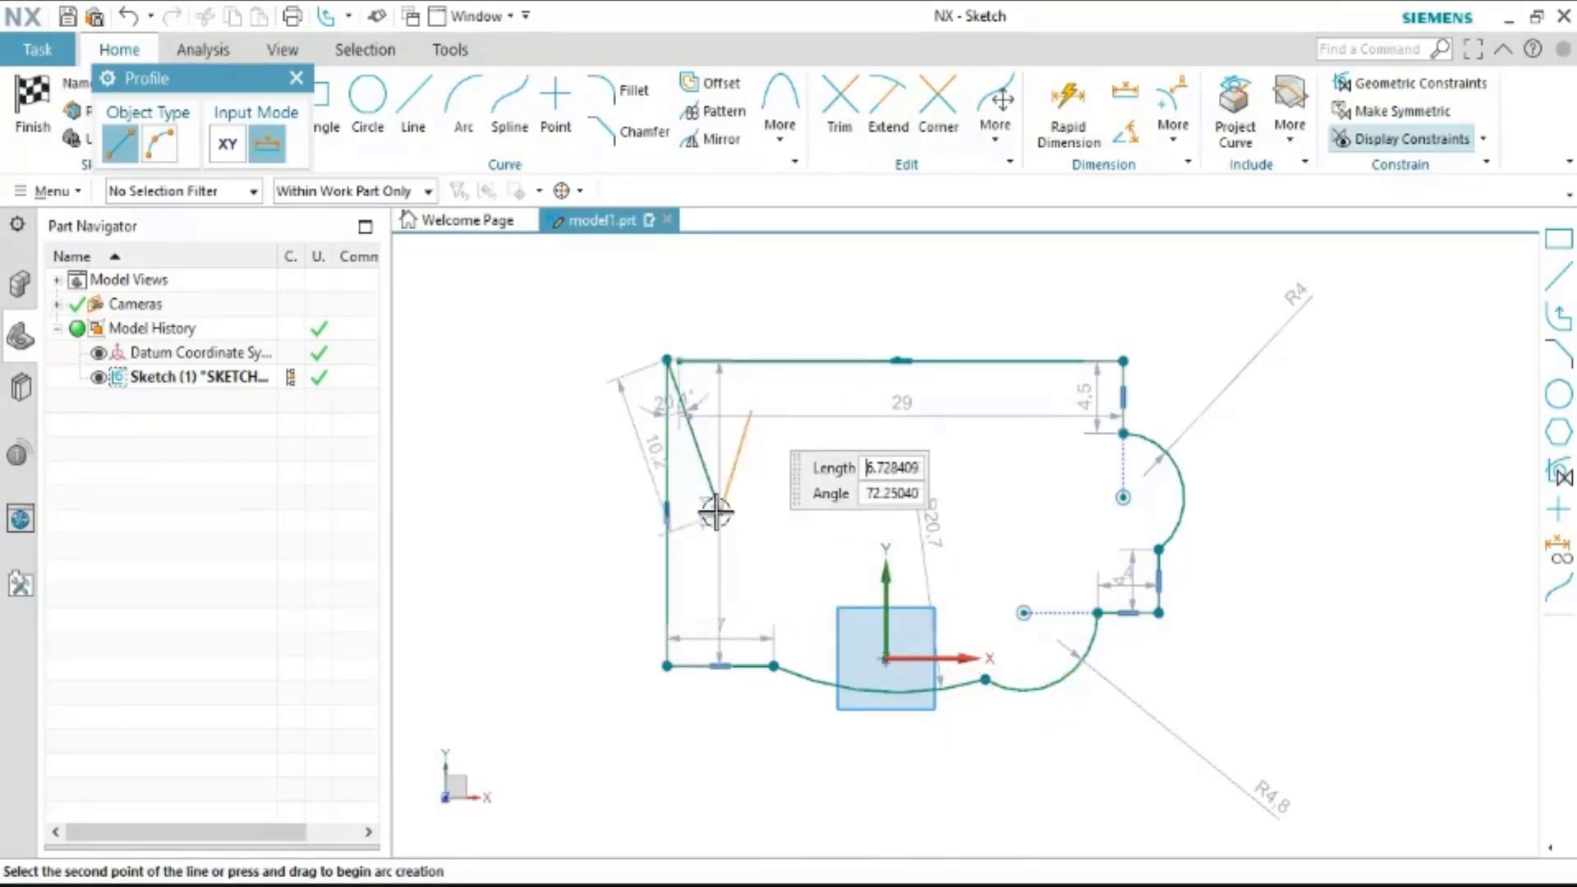
click(730, 392)
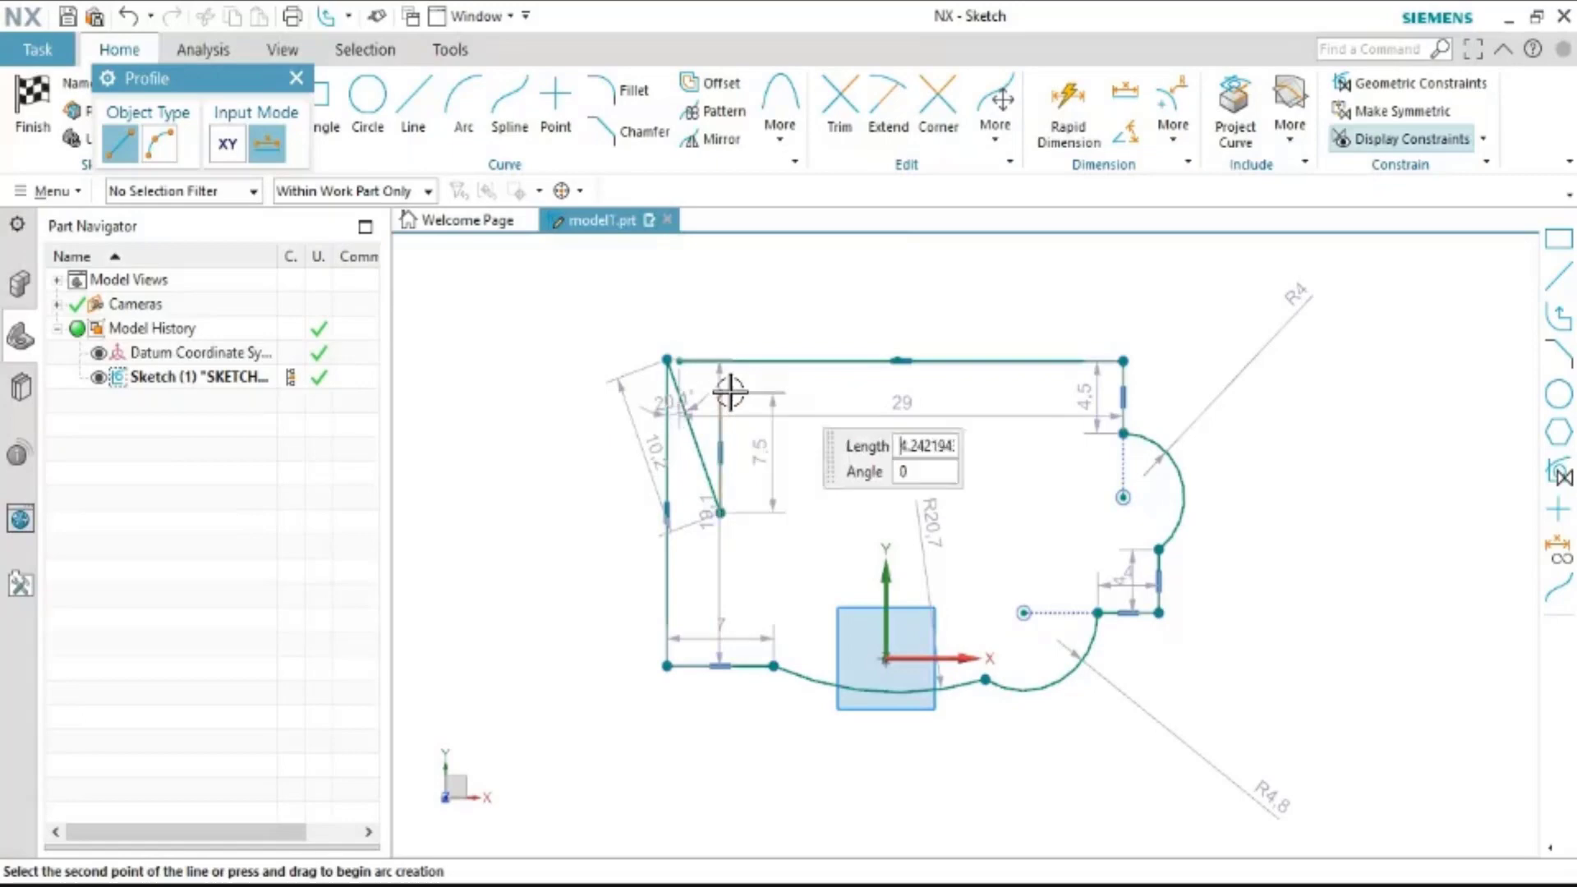
click(874, 386)
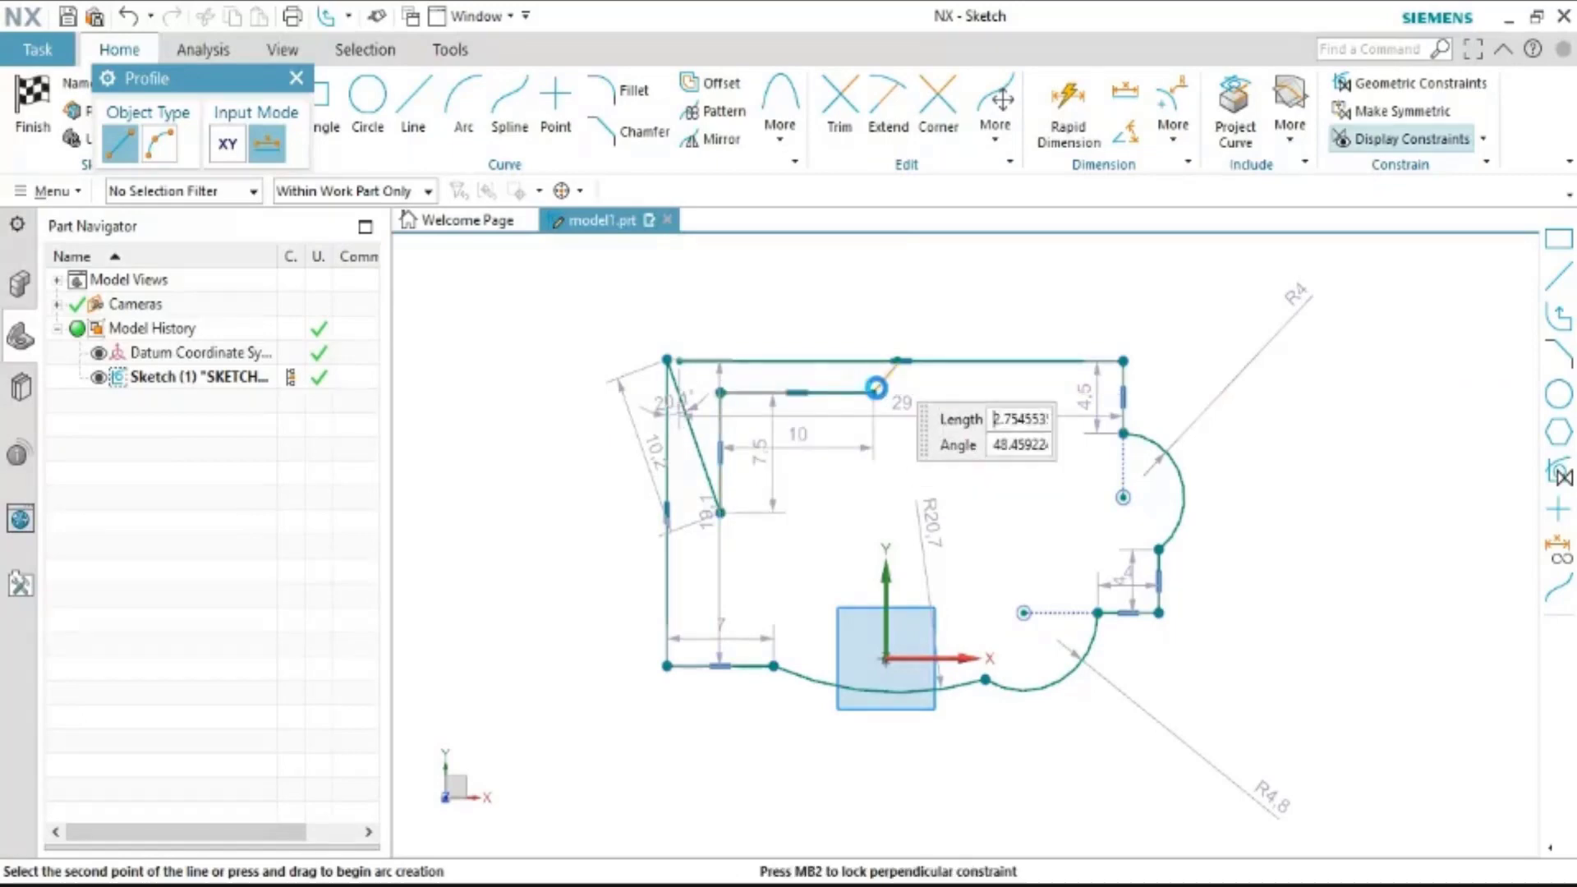
click(870, 362)
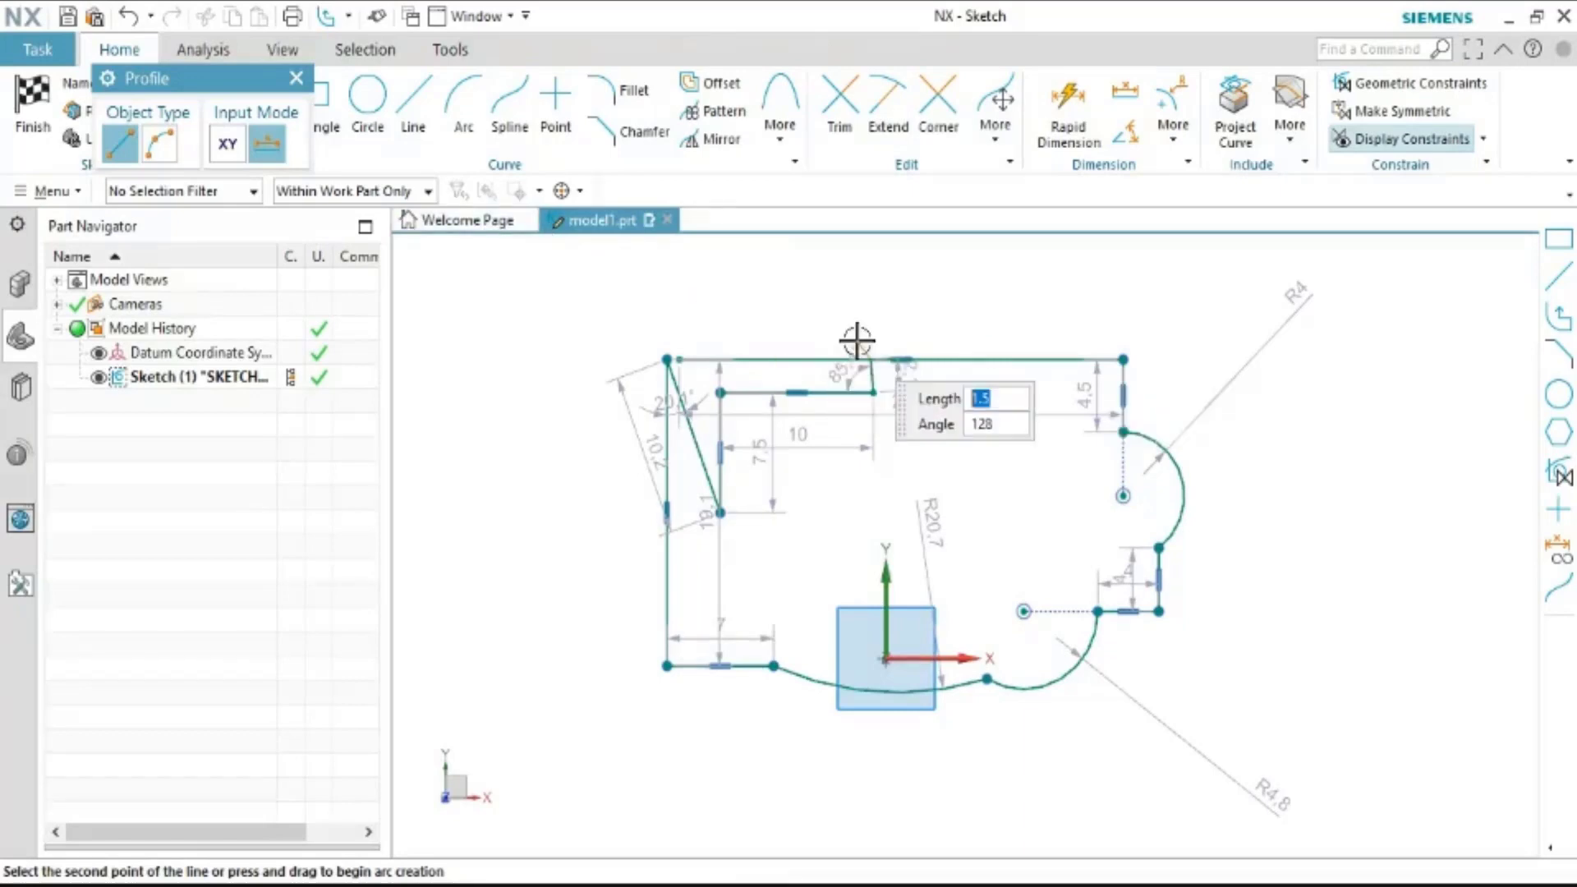
key(Escape)
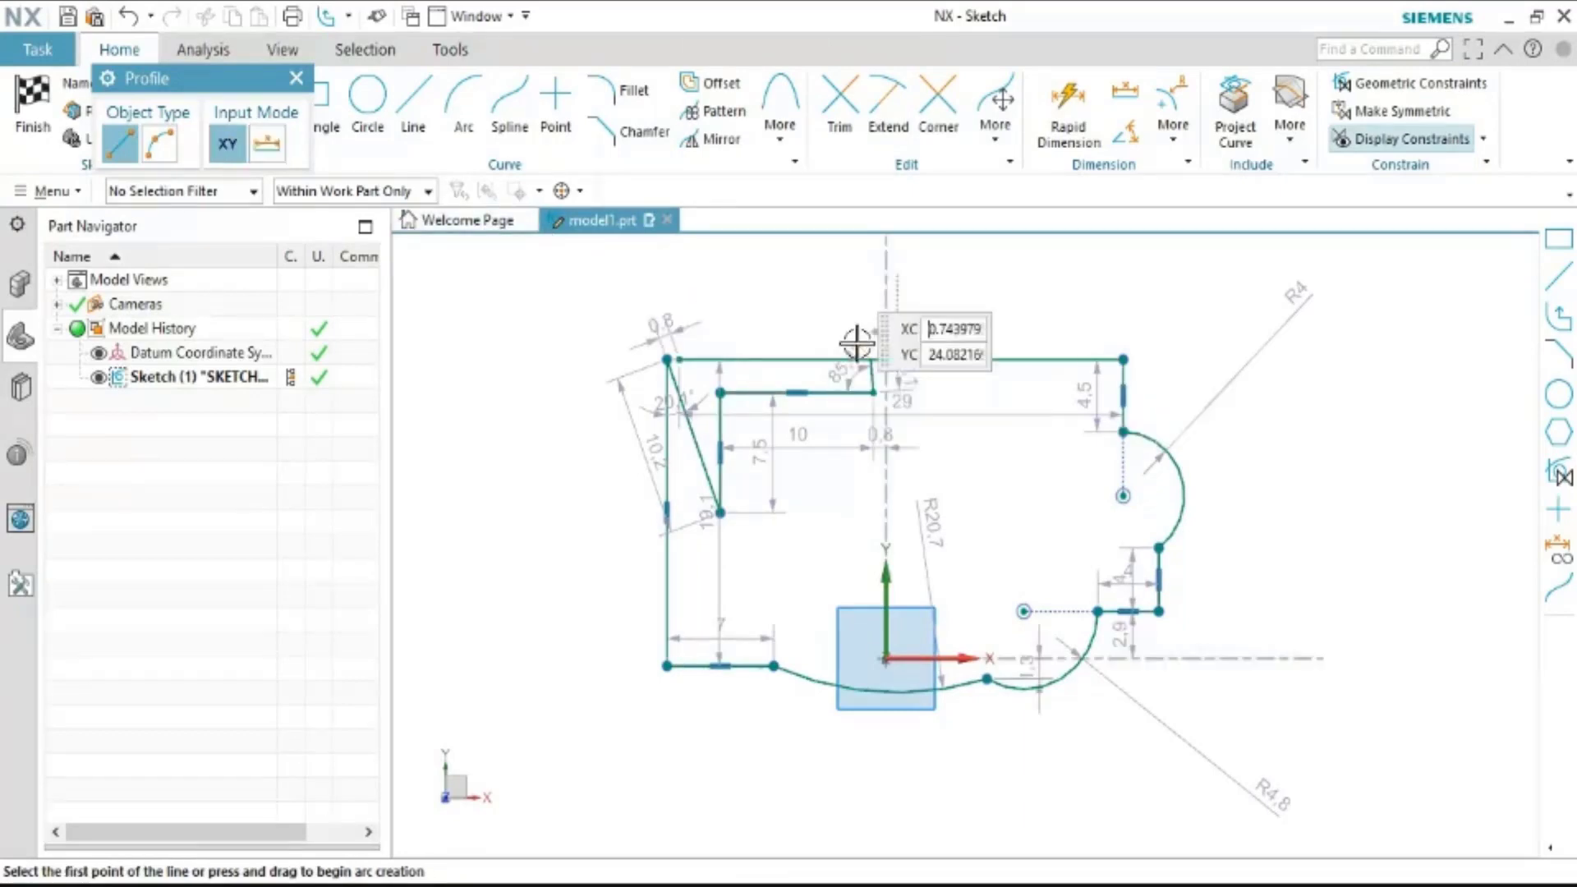
click(297, 78)
scroll(933, 468, down, 2)
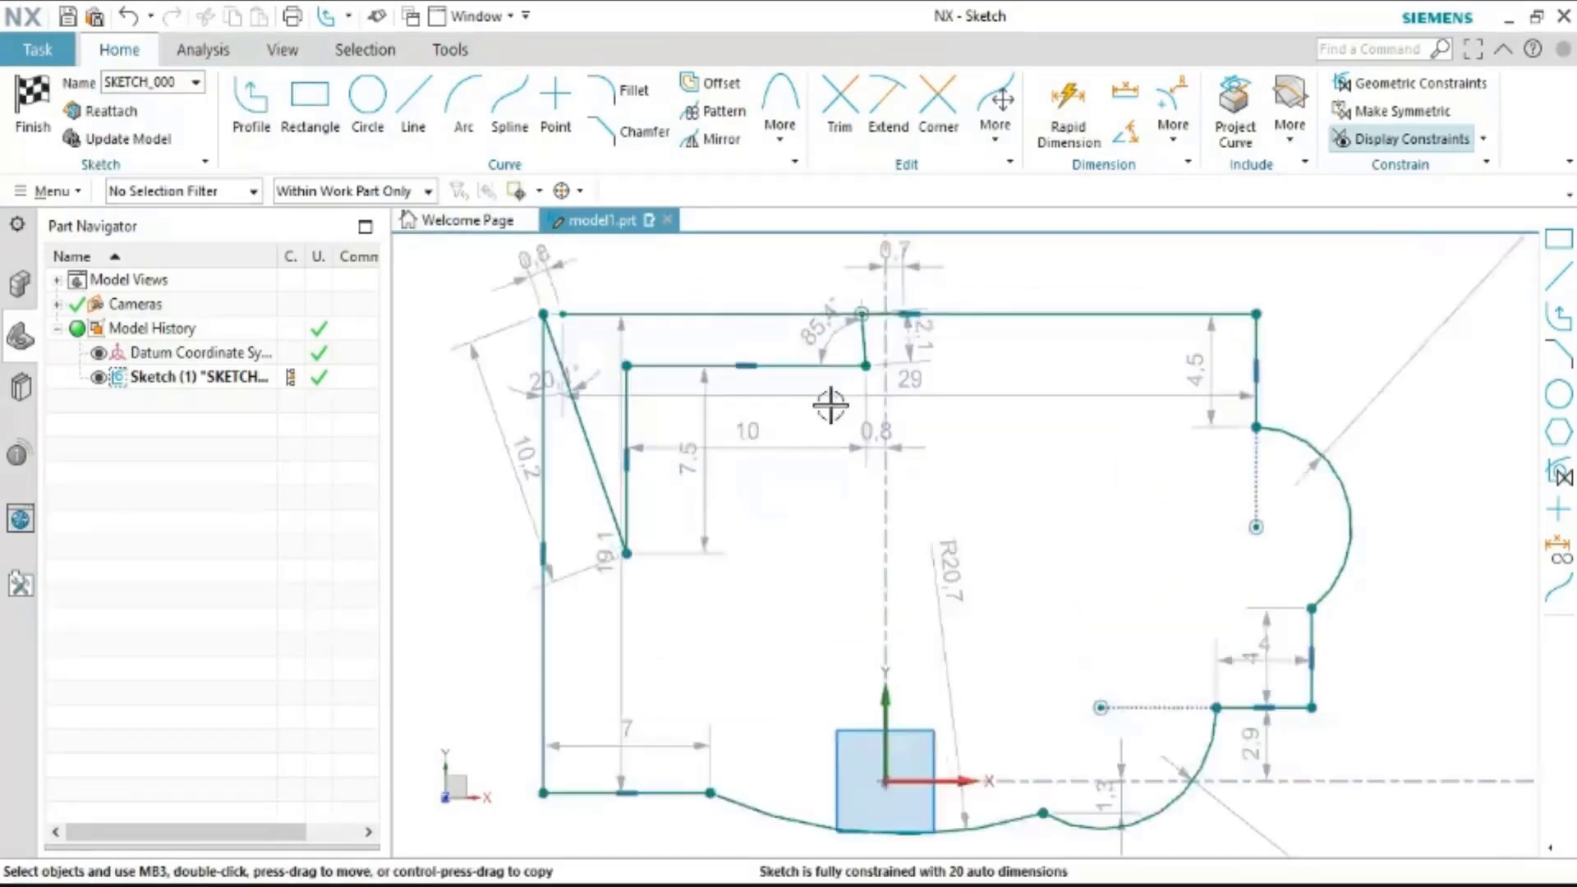
Quick Trim the surplus piece of the top line, leaving a 16.5 segment
scroll(830, 346, down, 1)
click(836, 111)
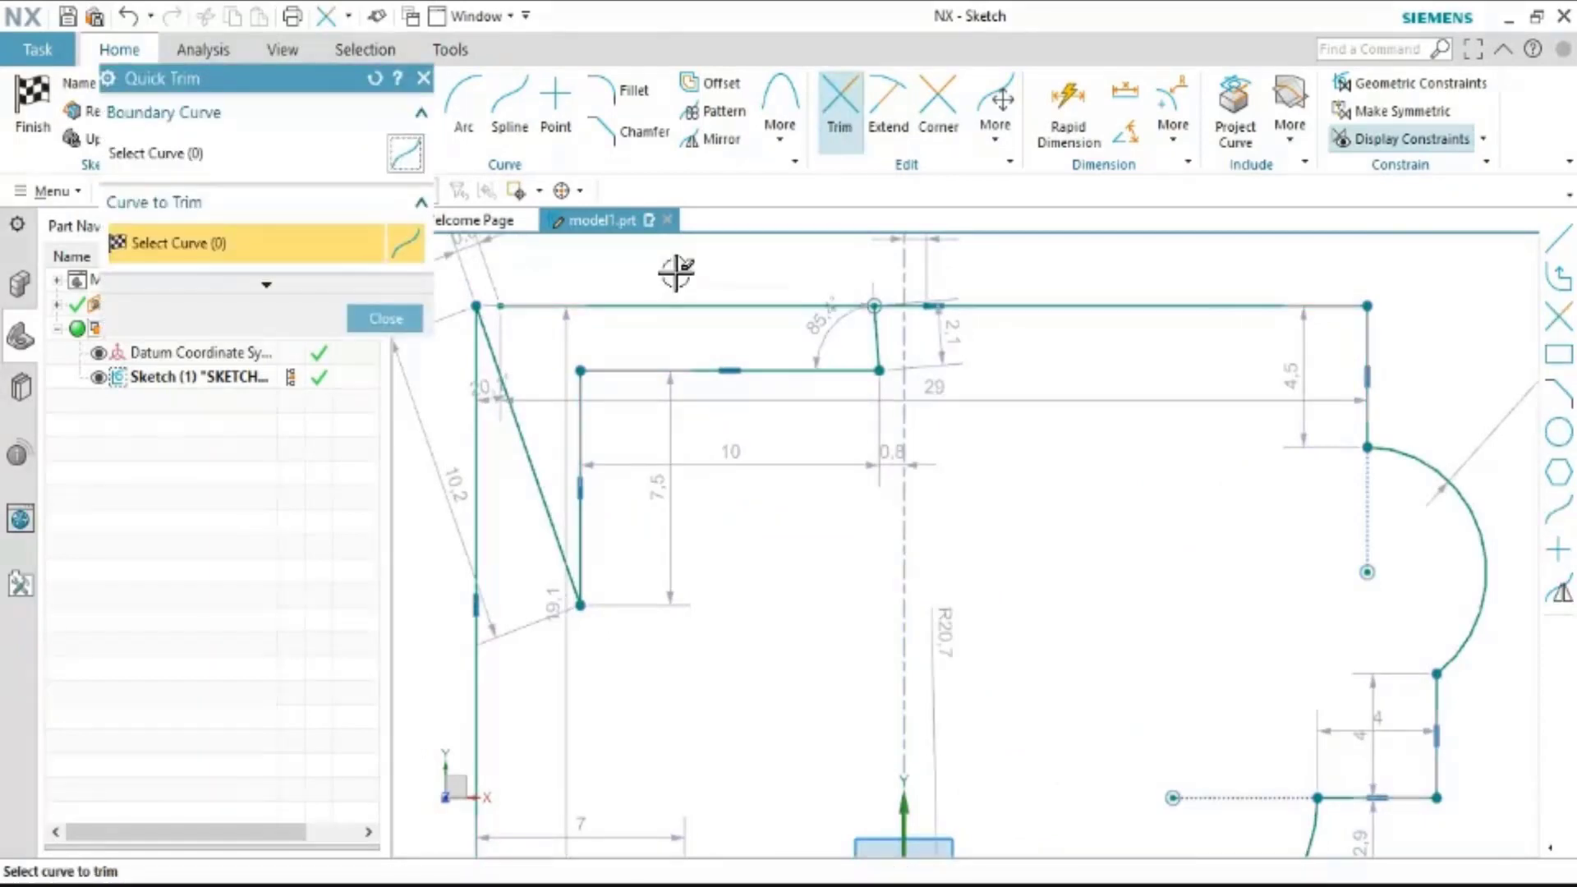
drag(625, 271, 816, 334)
scroll(817, 271, up, 2)
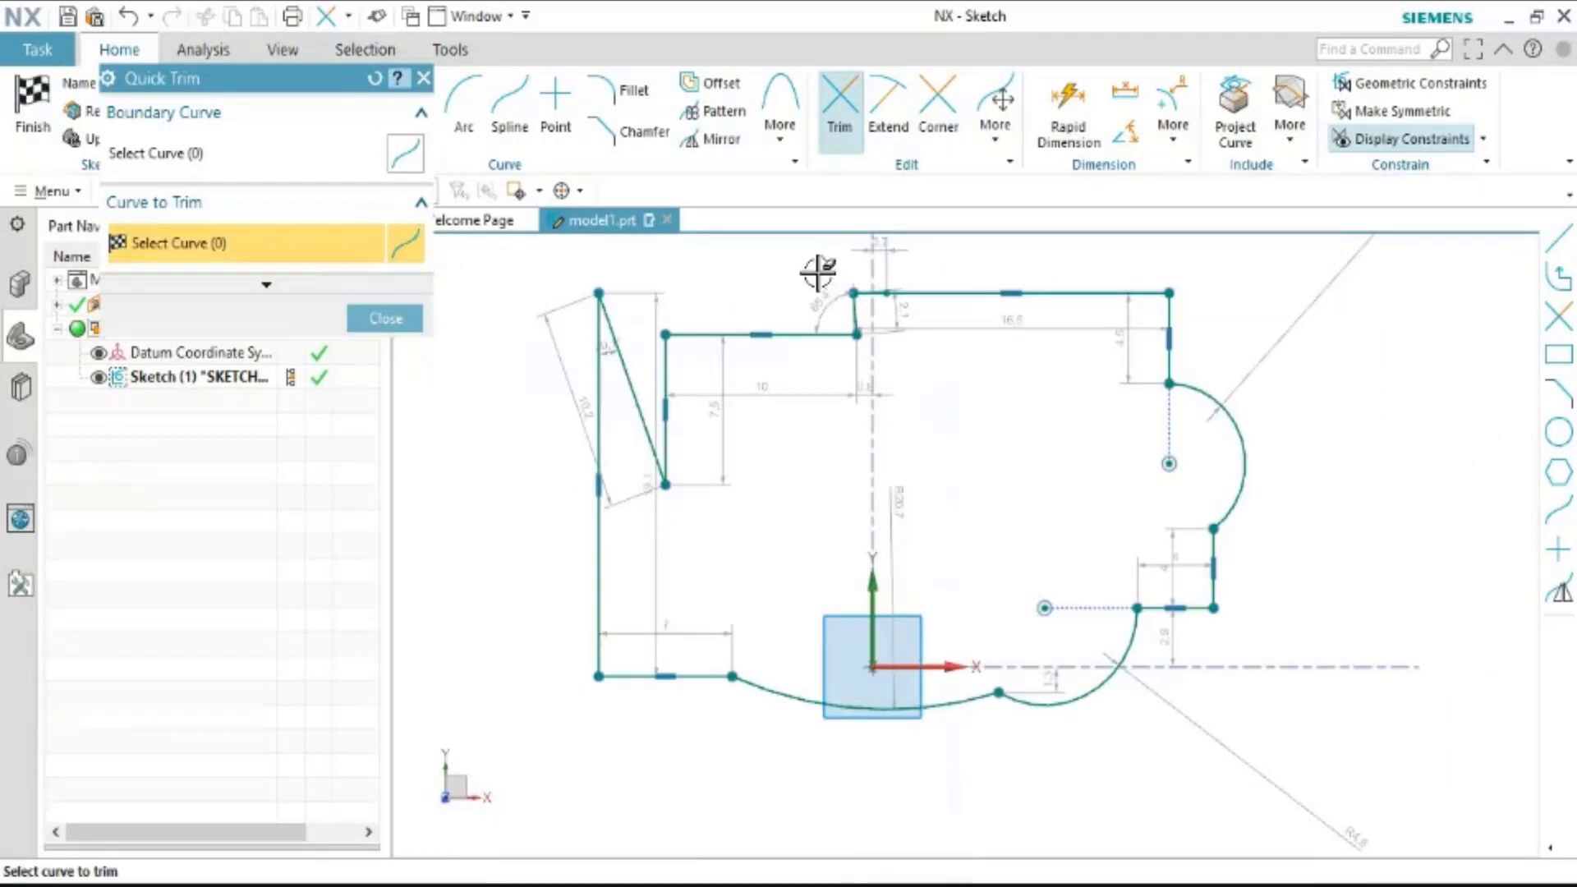
click(423, 78)
scroll(1097, 491, up, 3)
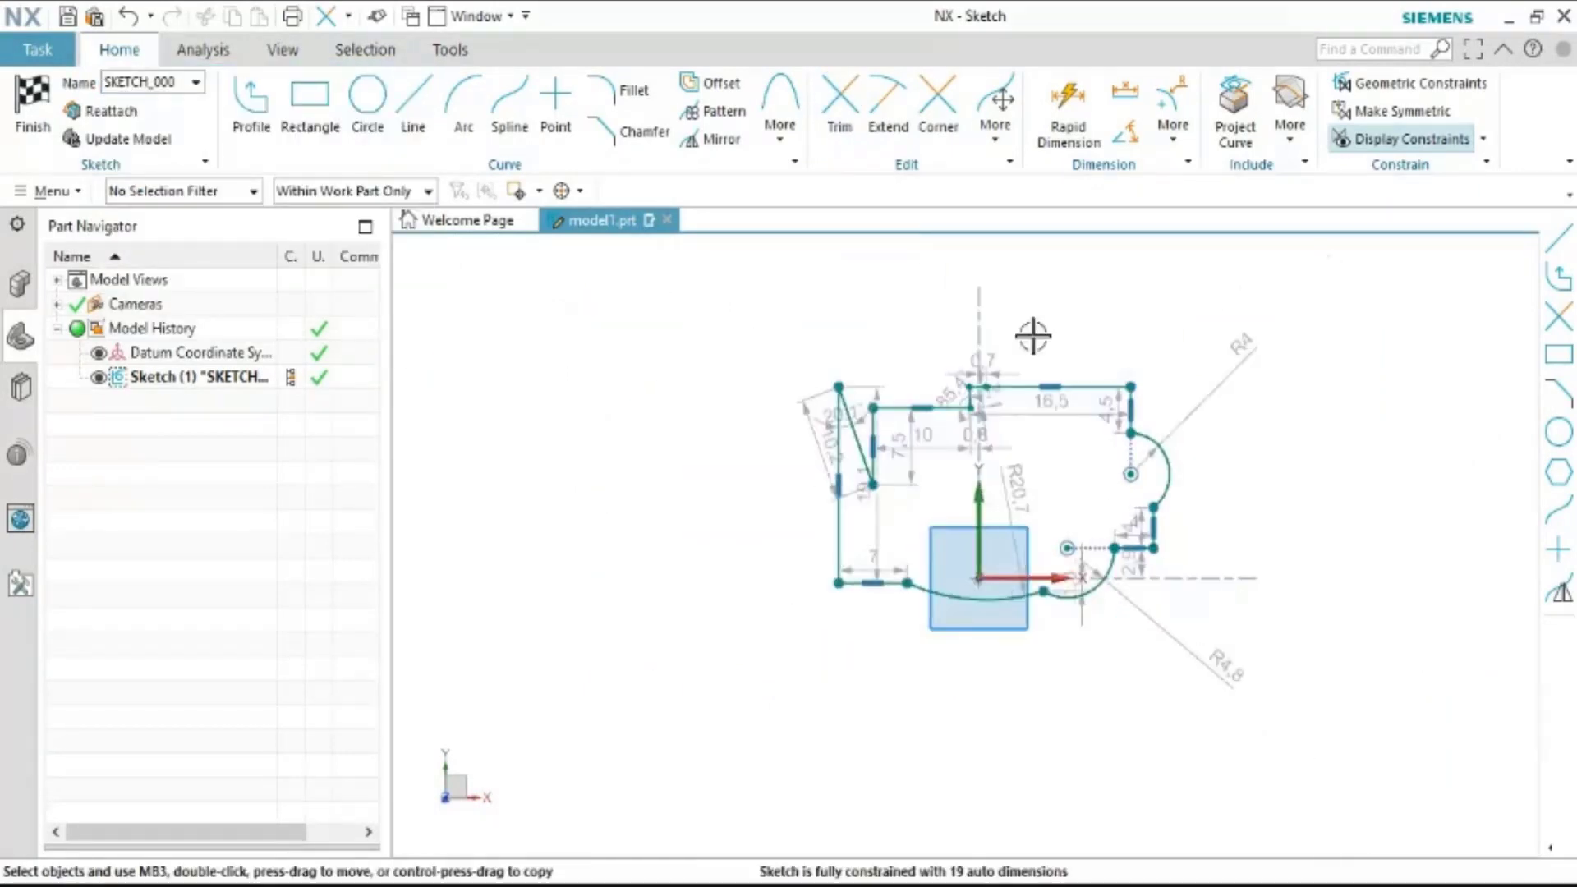
scroll(1239, 300, down, 2)
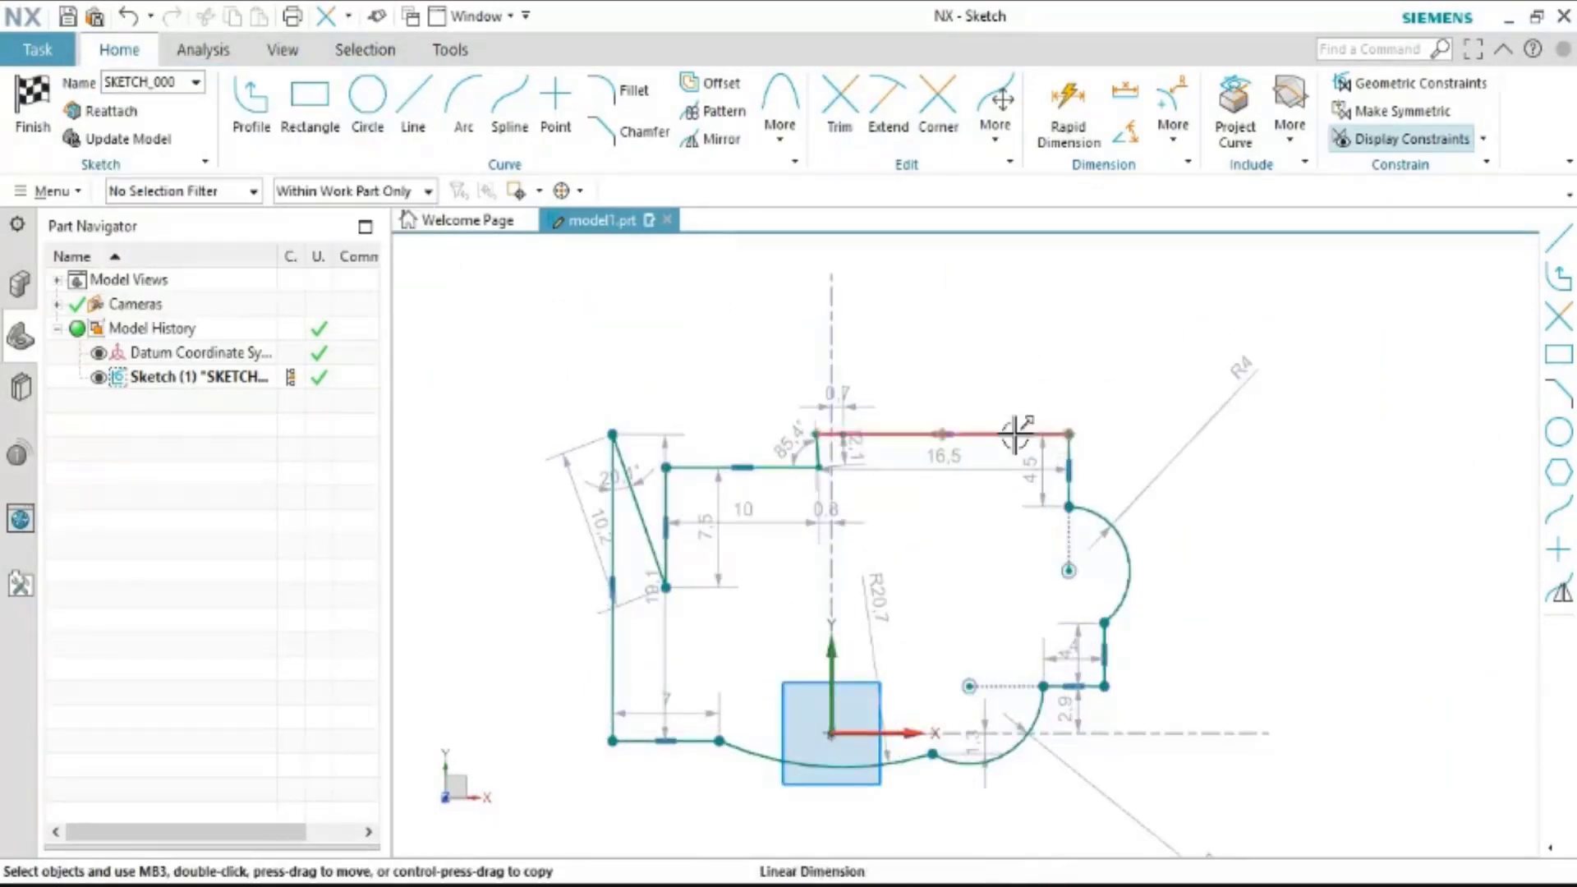
scroll(1016, 433, up, 3)
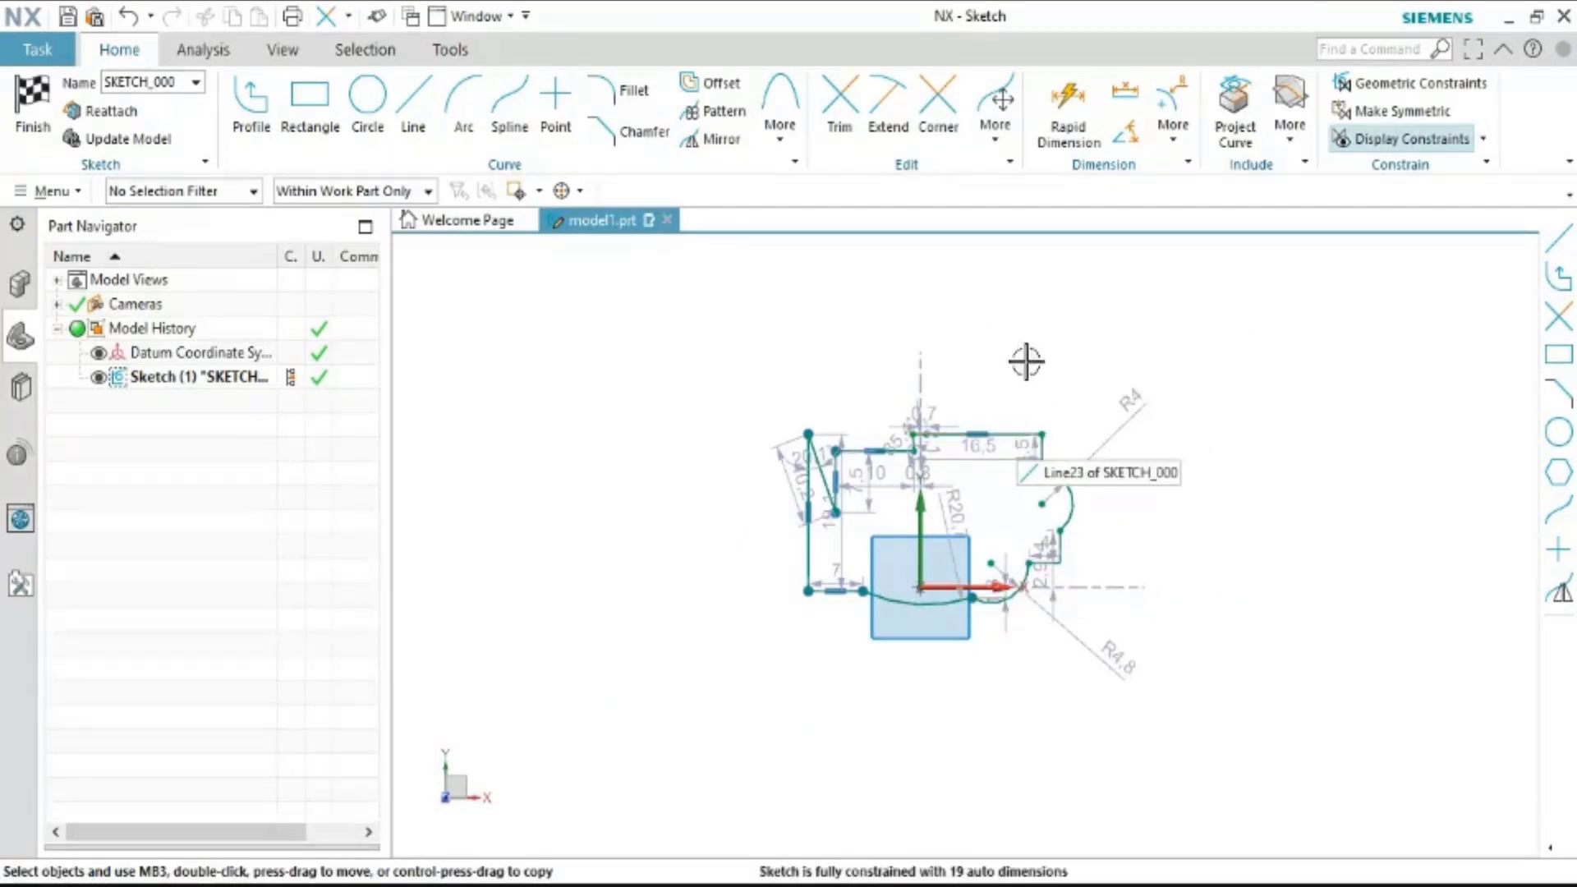
Start Rapid Dimension, cancel it, and return to the sketch commands
click(1077, 96)
scroll(960, 435, up, 4)
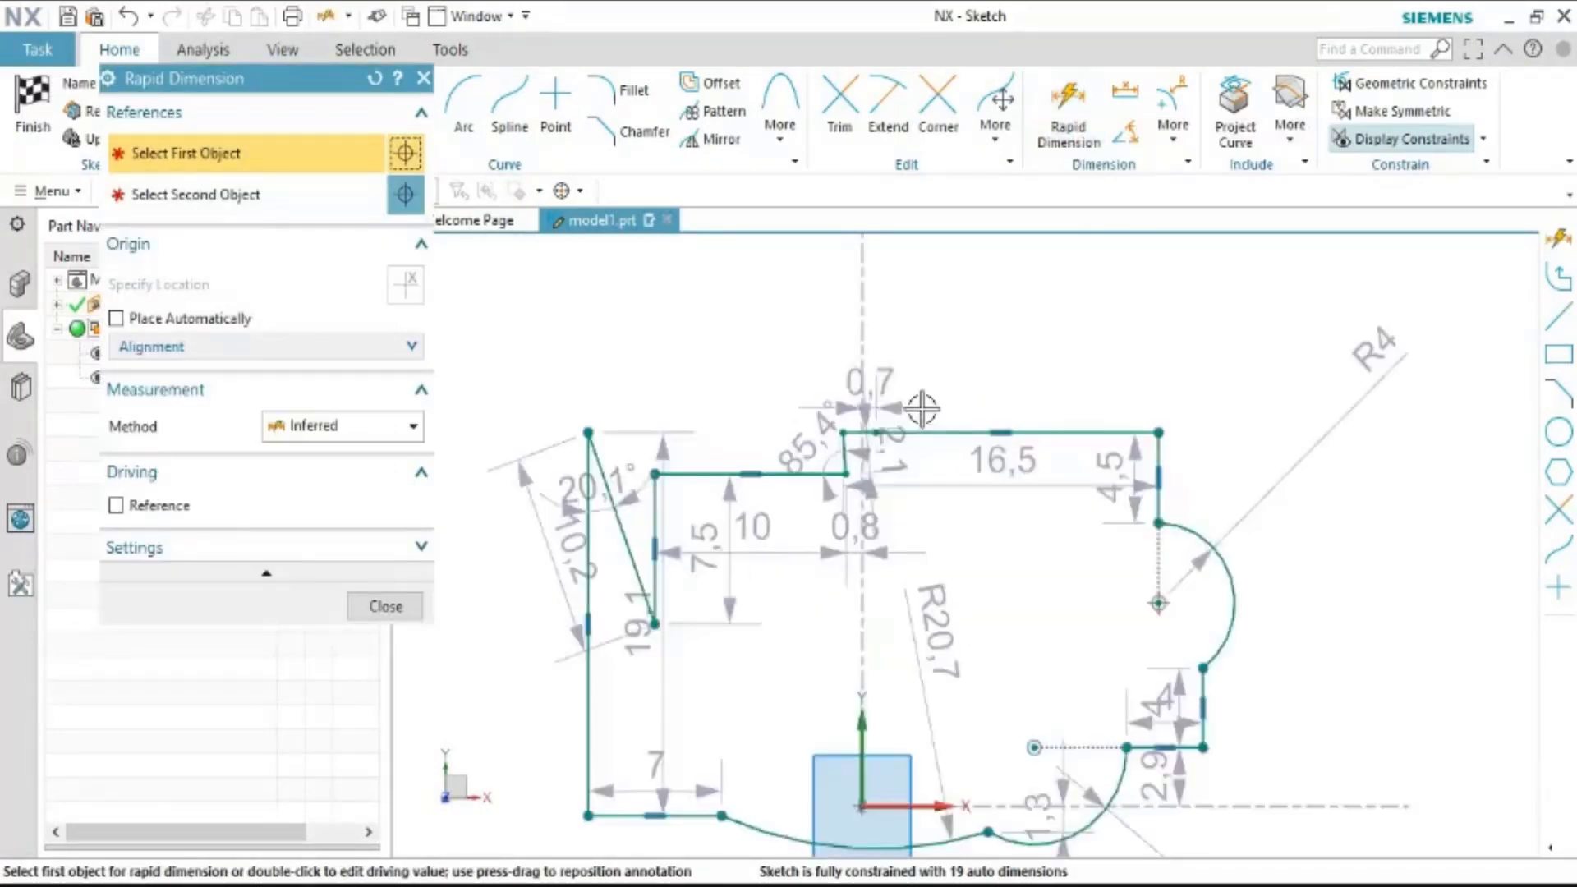
click(423, 78)
scroll(1459, 134, down, 2)
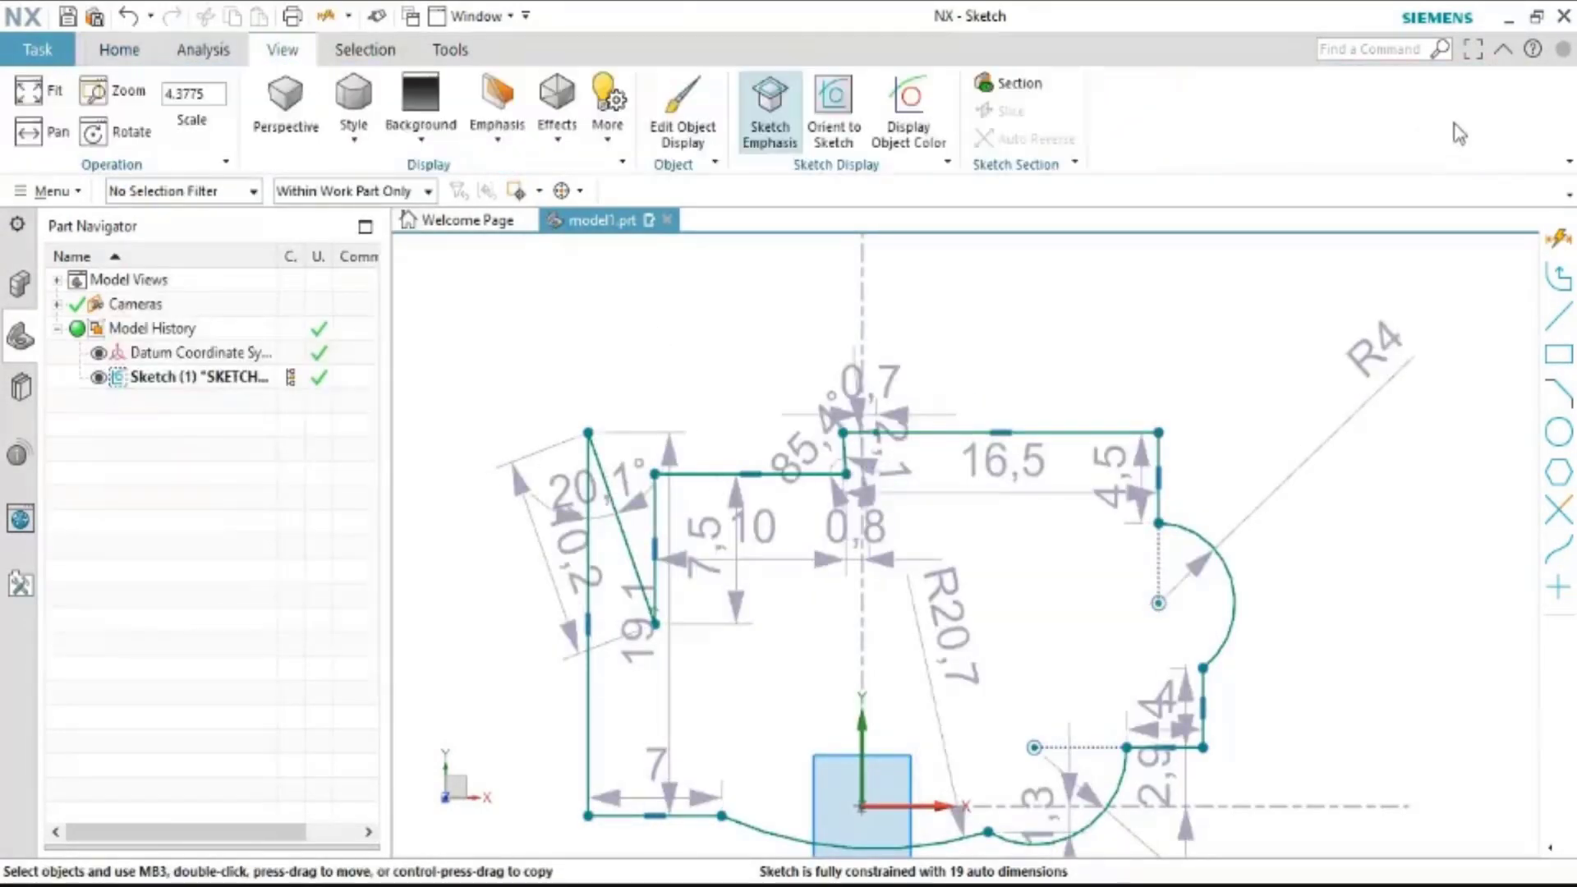
click(119, 49)
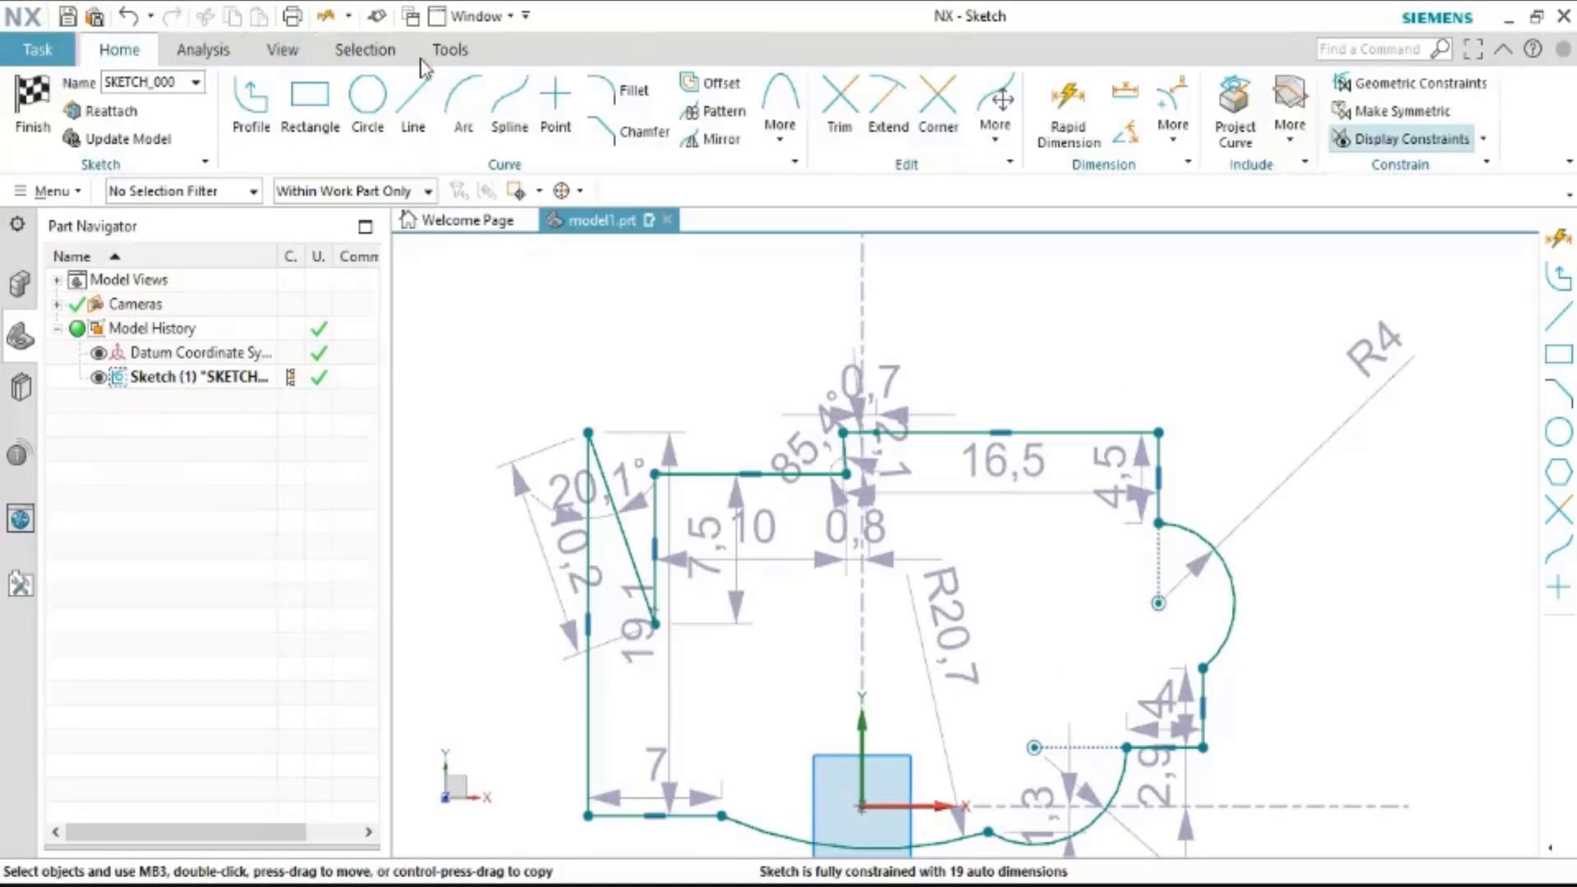
Filter selection to dimensions and delete all 19 sketch dimensions
click(1484, 140)
click(210, 192)
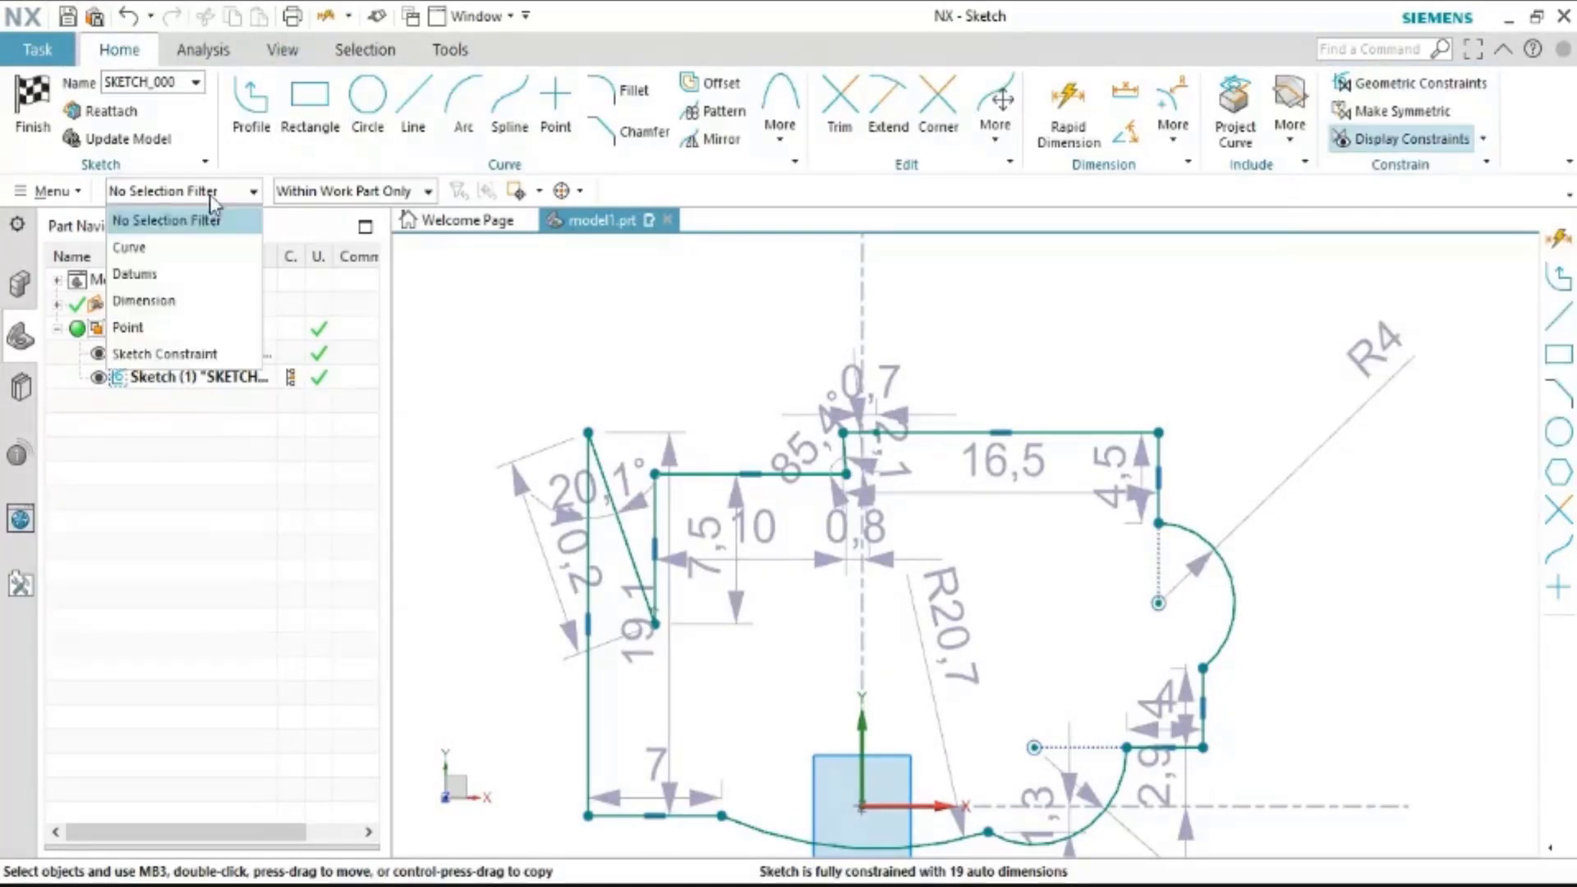
click(175, 302)
scroll(967, 319, down, 4)
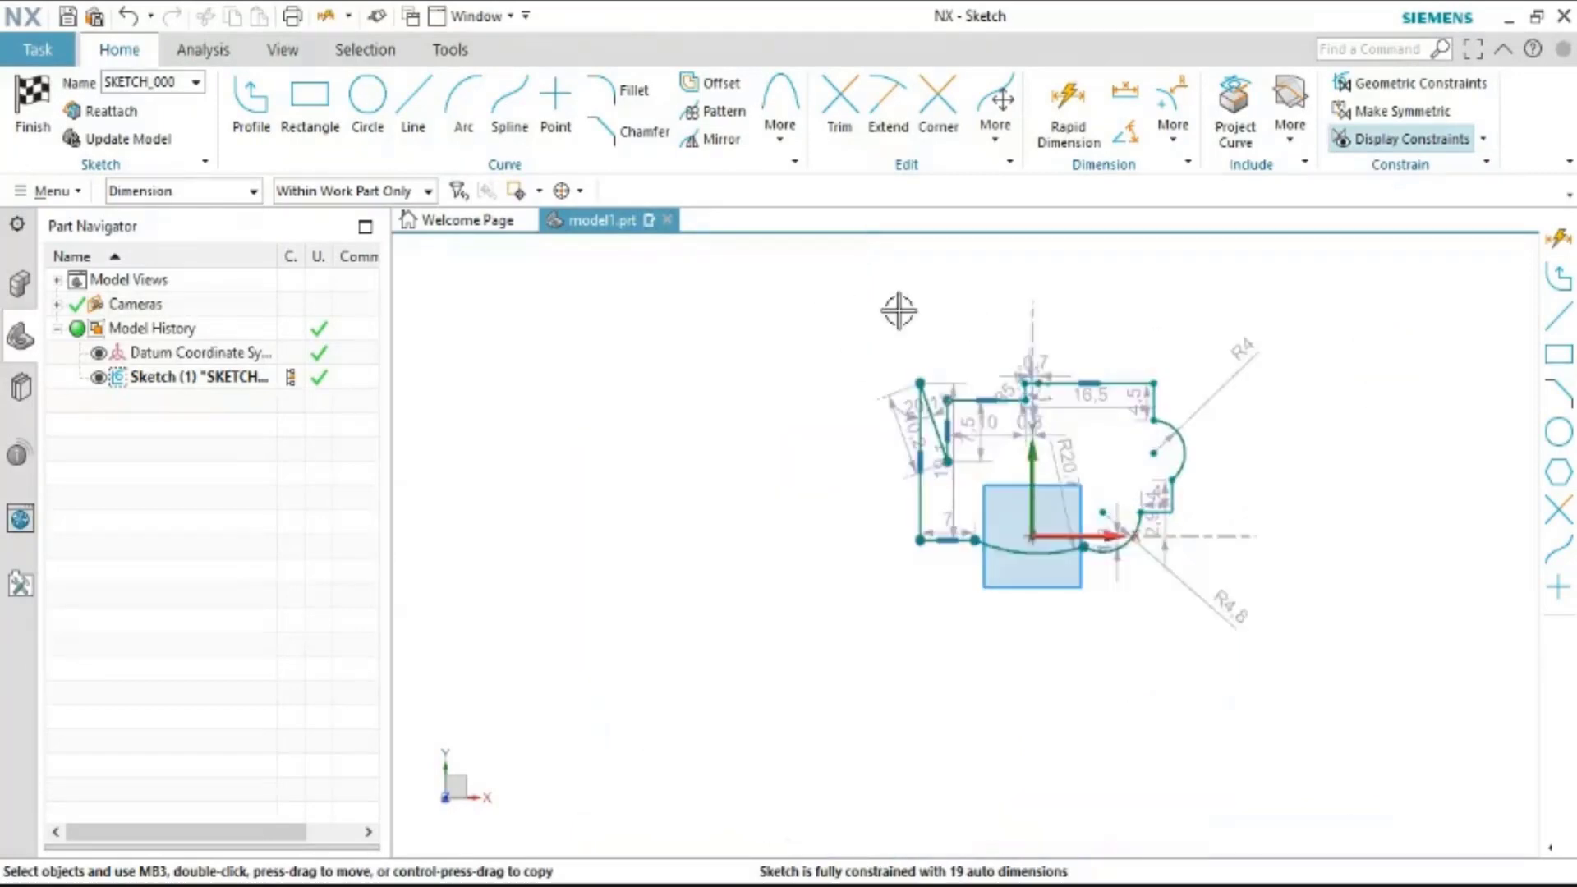
drag(1237, 504, 1423, 718)
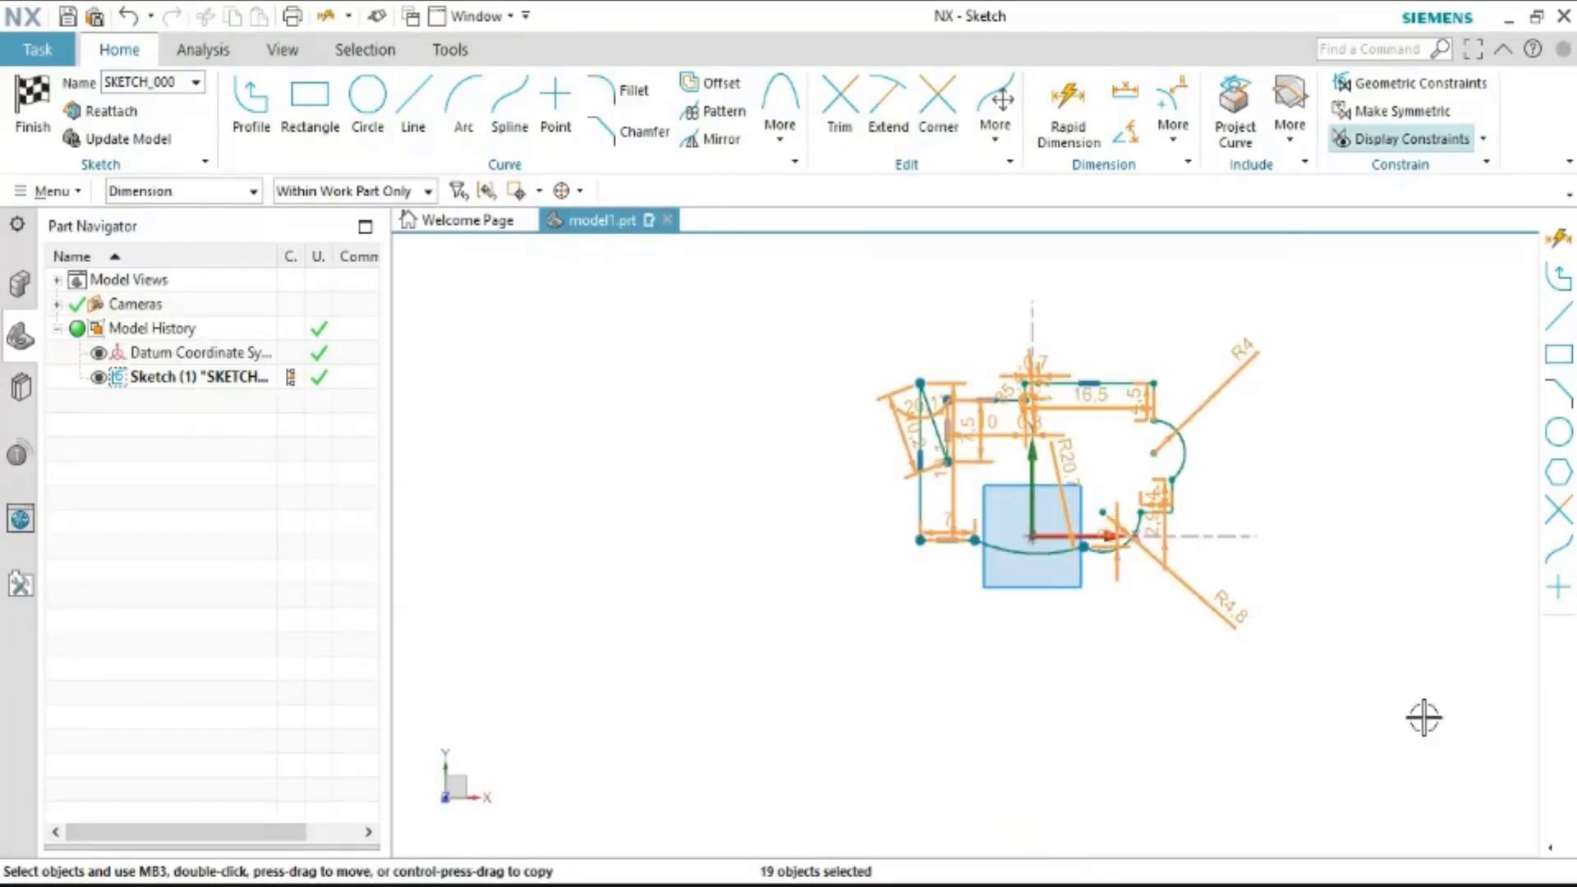
key(Delete)
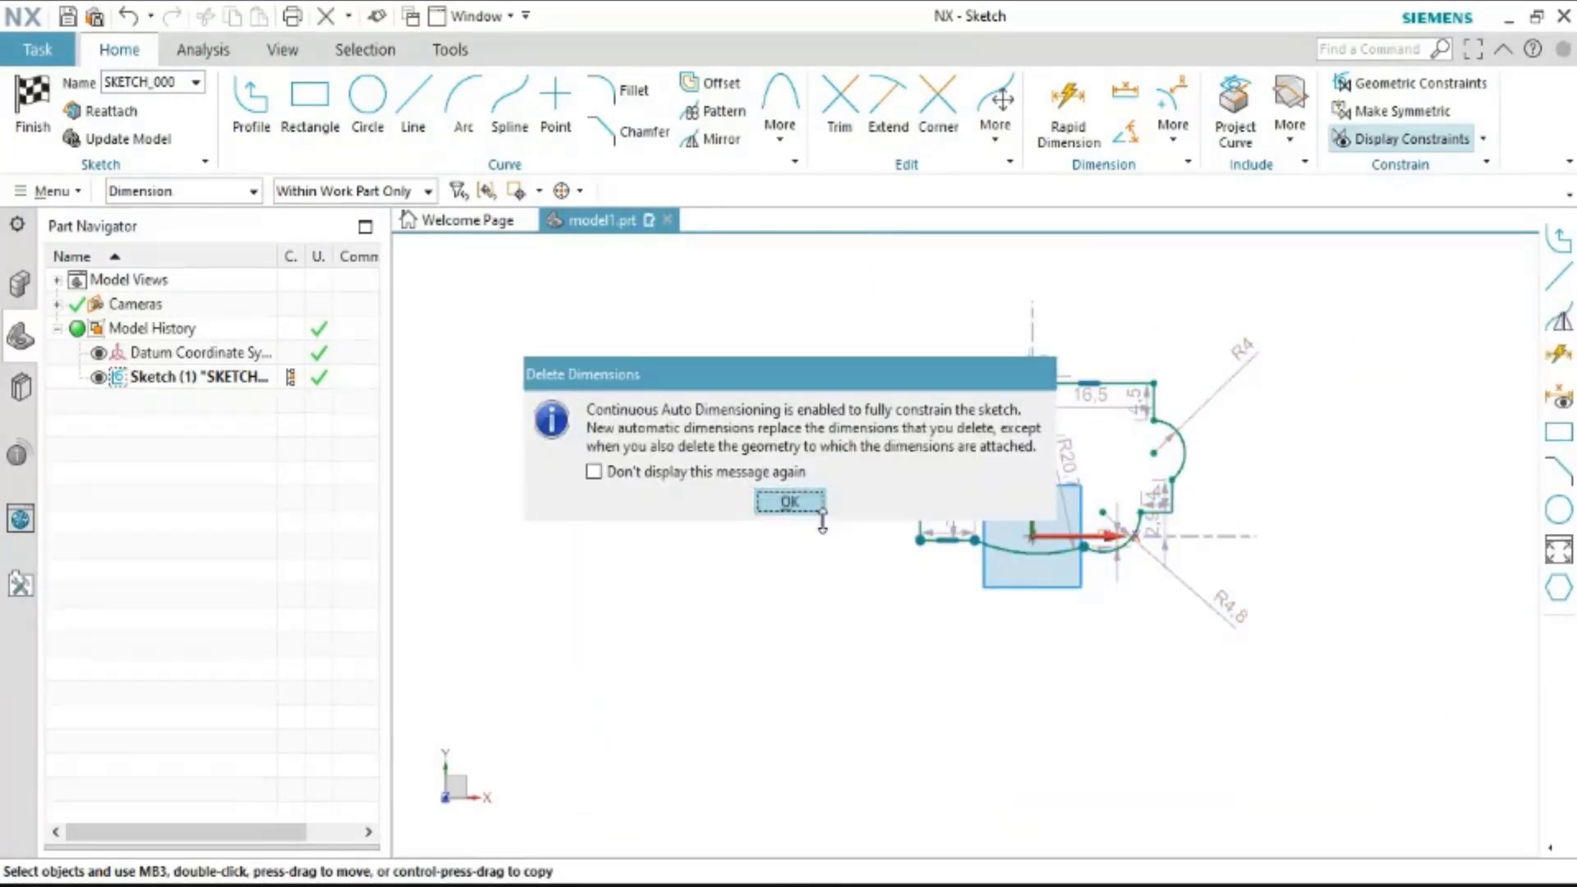
click(813, 502)
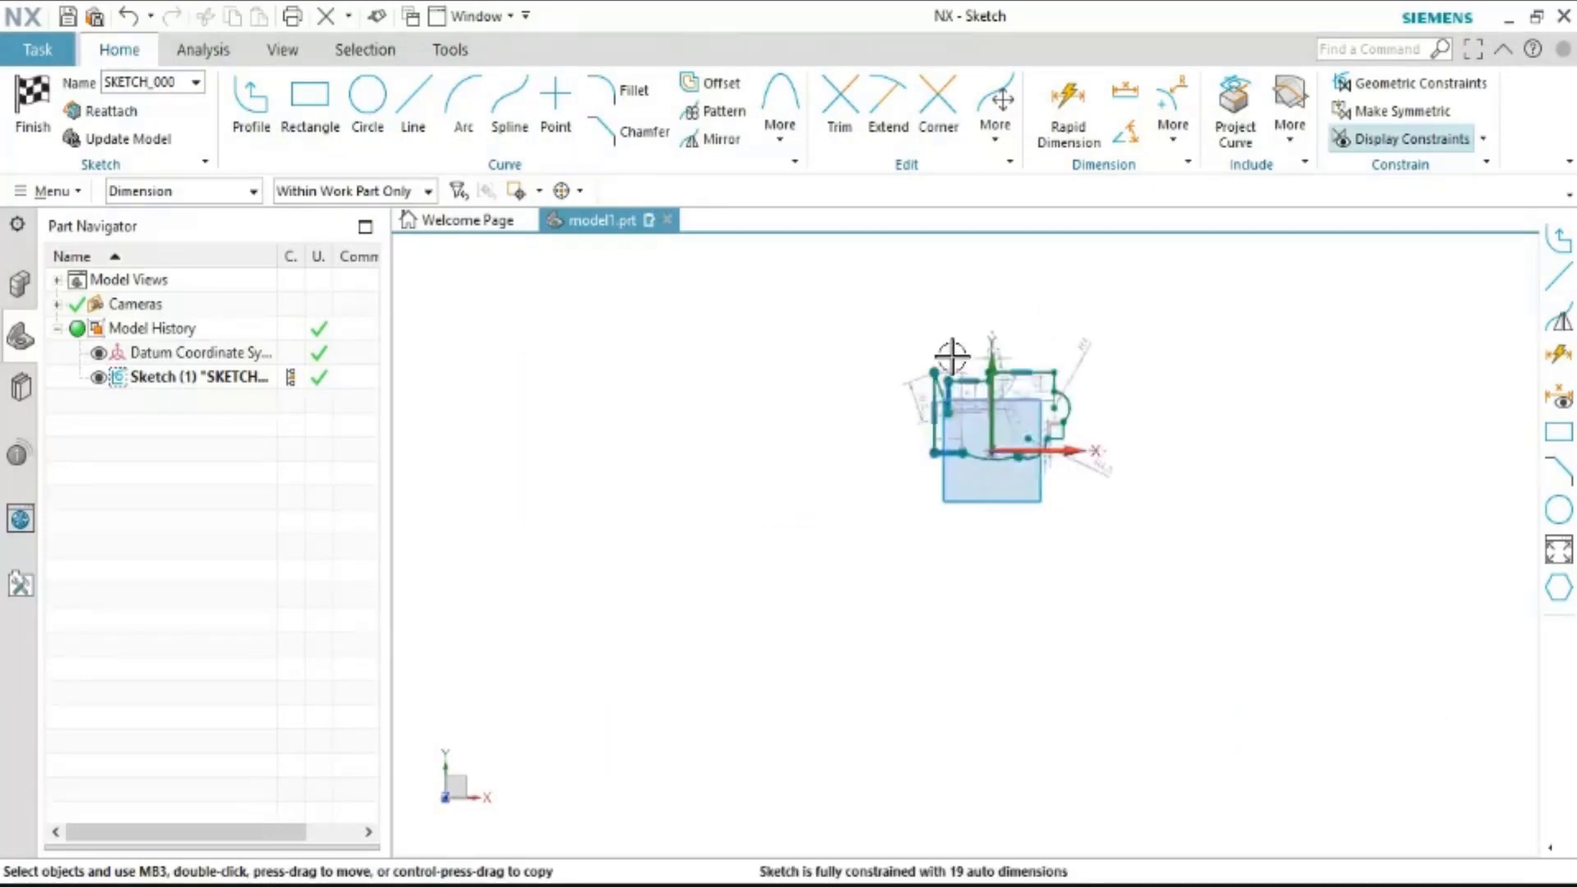
Turn off Continuous Auto Dimensioning and delete the remaining auto dimensions
click(1487, 141)
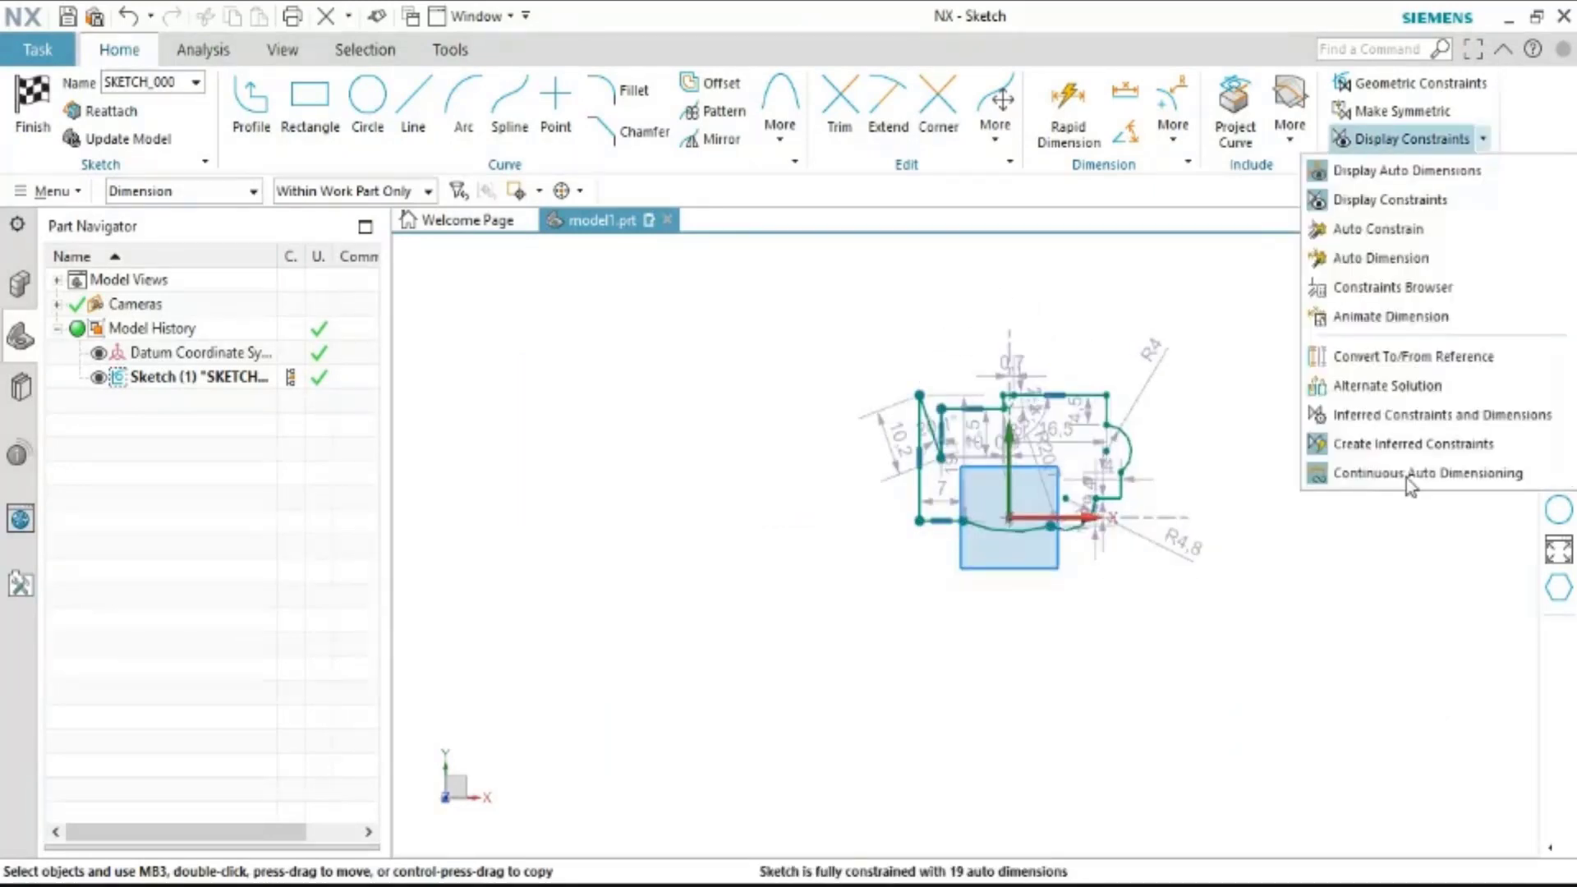
click(1406, 478)
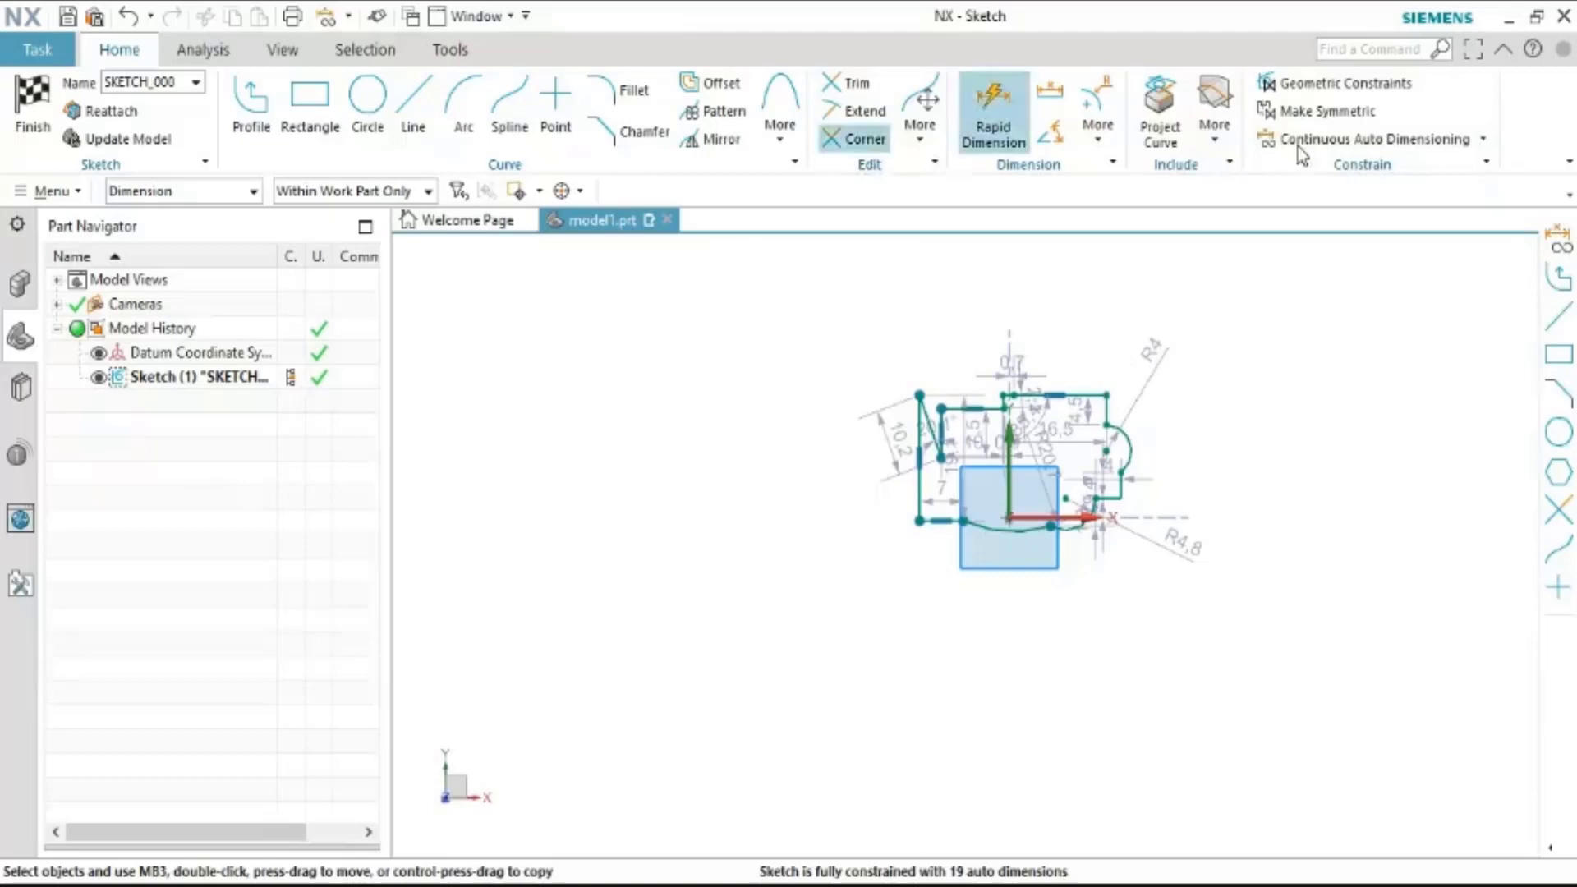
mouse_move(788, 289)
mouse_down()
mouse_move(1324, 606)
mouse_move(1330, 633)
mouse_up()
key(Delete)
scroll(1003, 387, up, 2)
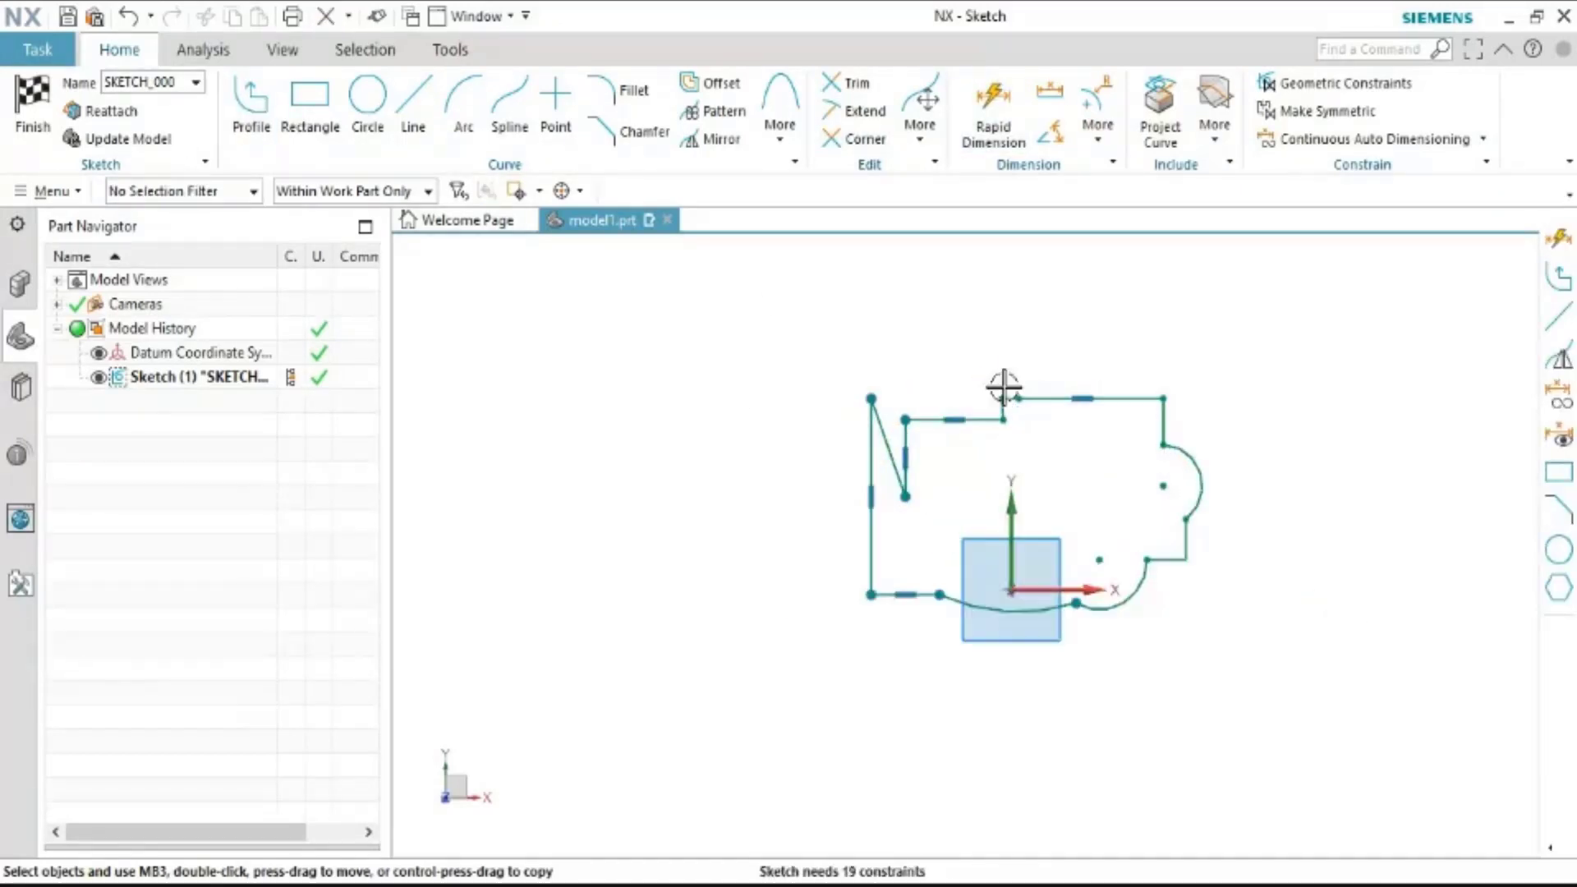
scroll(1133, 309, up, 1)
scroll(1137, 334, up, 2)
scroll(1186, 698, up, 3)
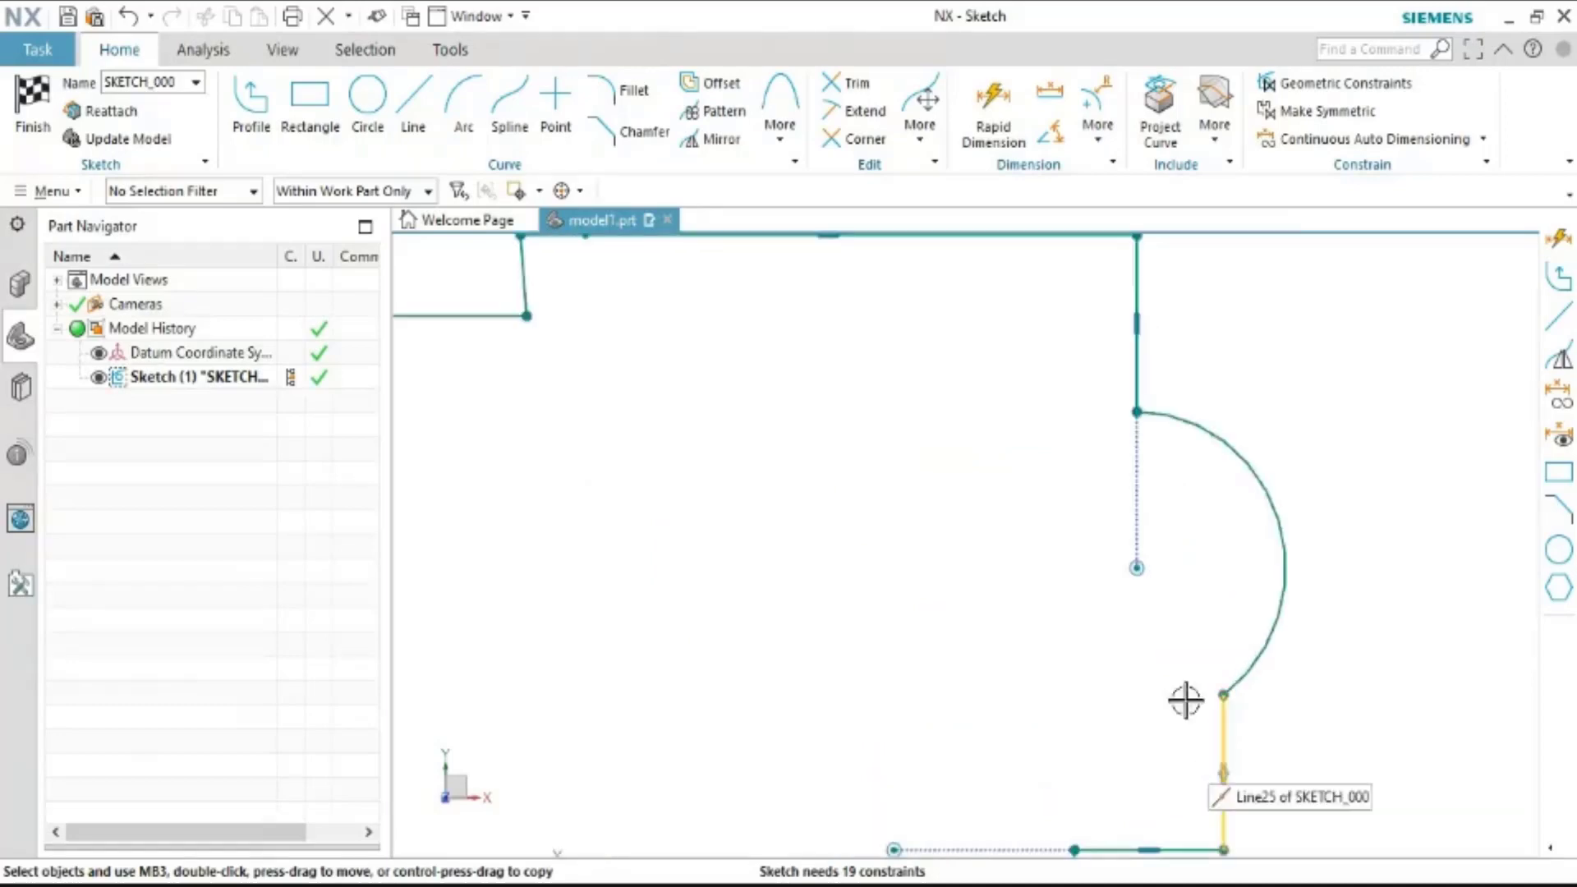
scroll(1211, 468, down, 1)
scroll(1144, 423, down, 5)
scroll(1156, 444, up, 6)
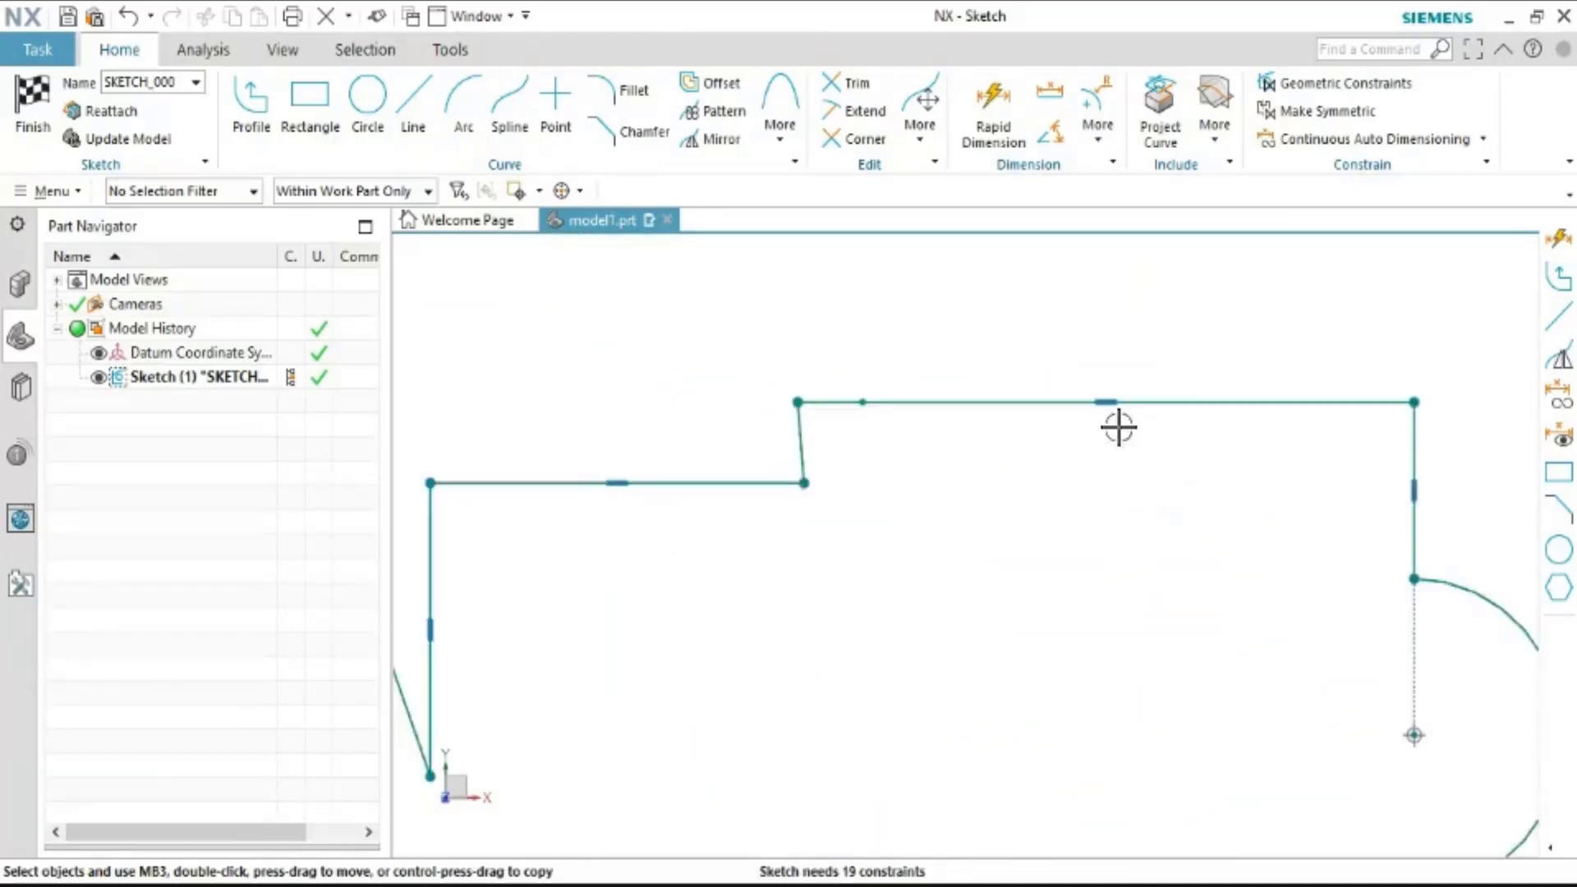
scroll(1072, 399, up, 2)
scroll(763, 380, down, 3)
scroll(735, 371, down, 3)
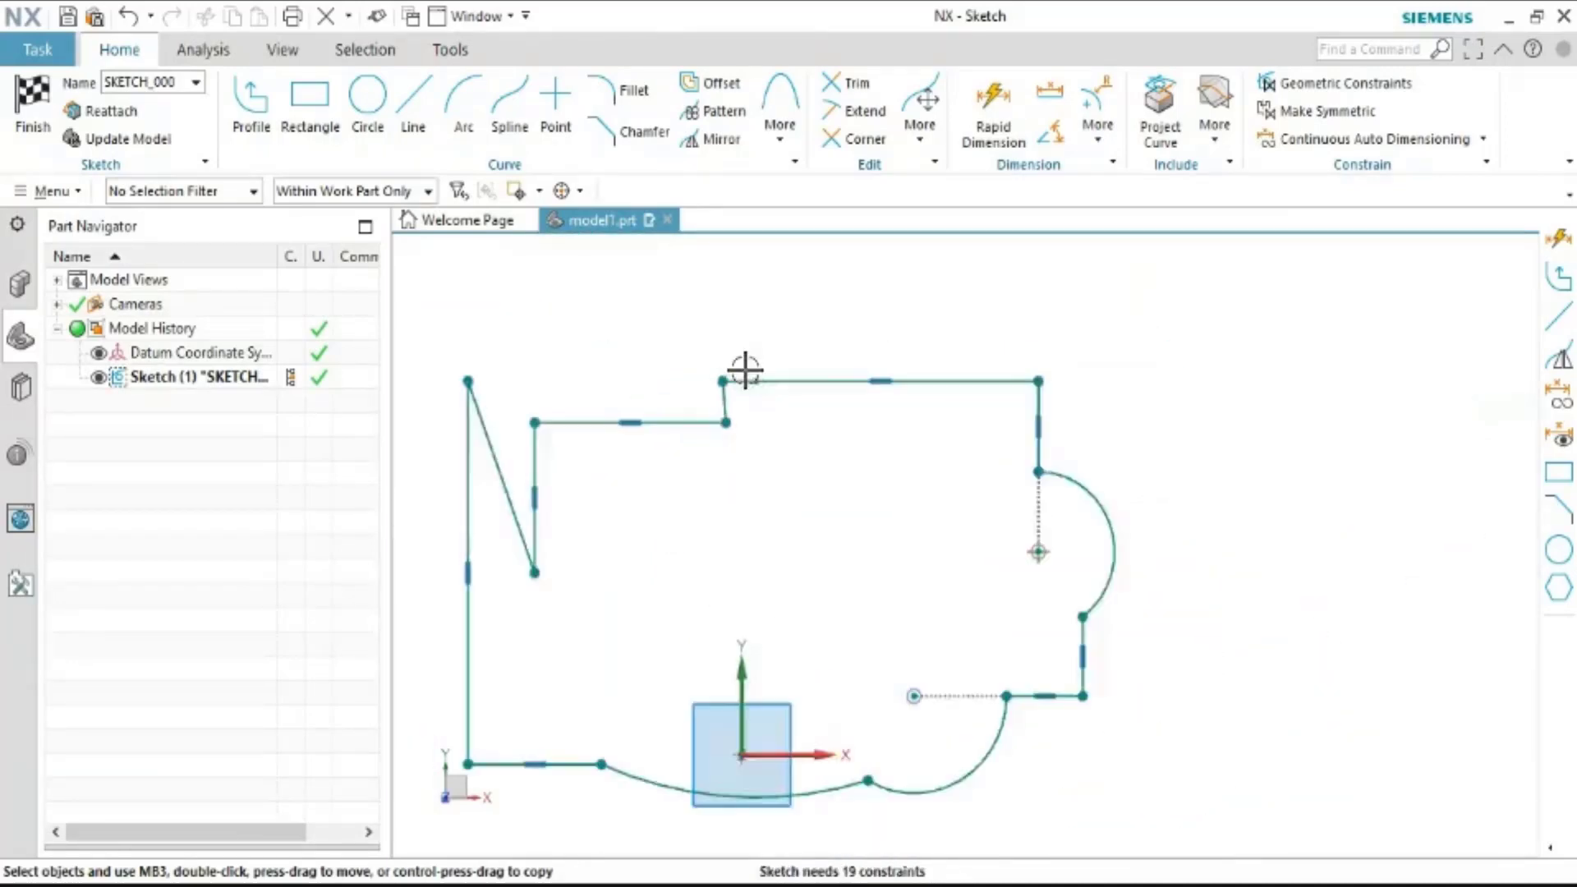
scroll(869, 369, up, 3)
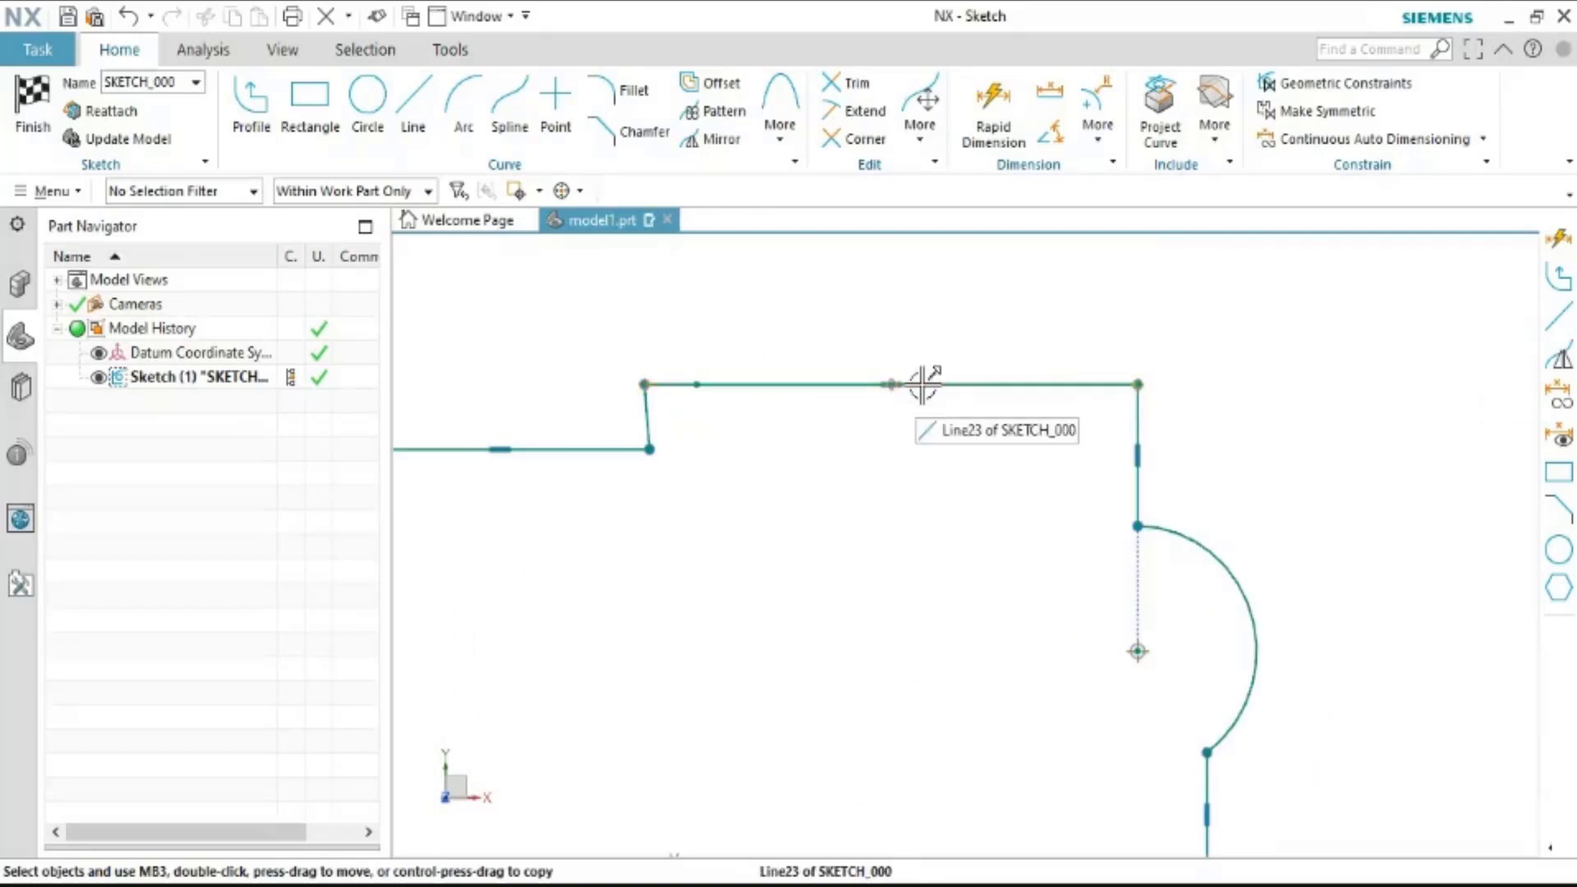
scroll(895, 481, up, 2)
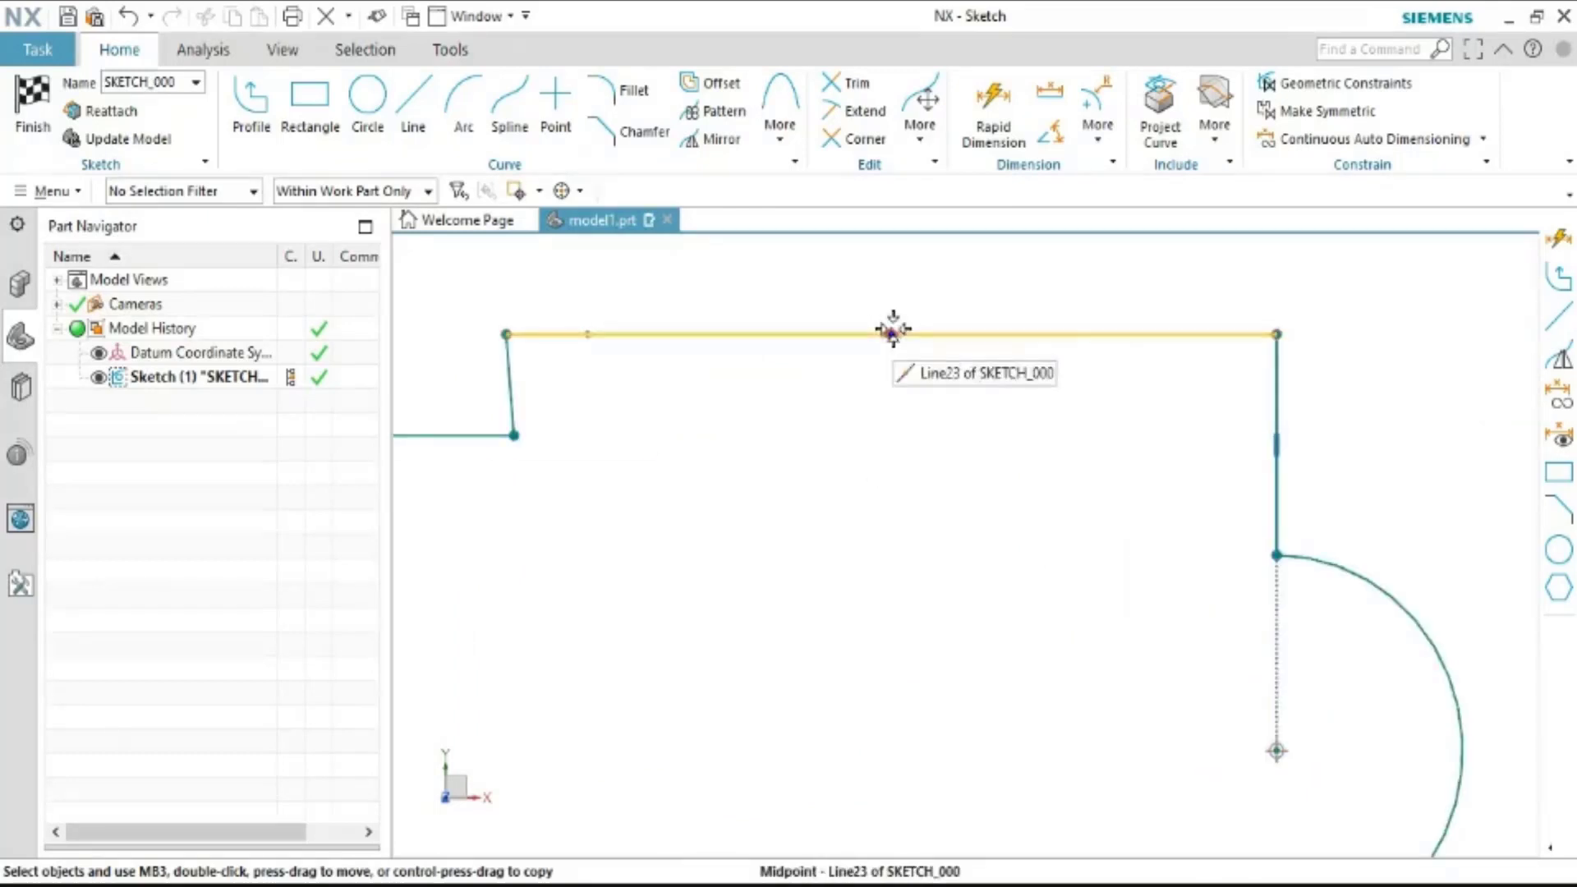
scroll(1020, 425, up, 2)
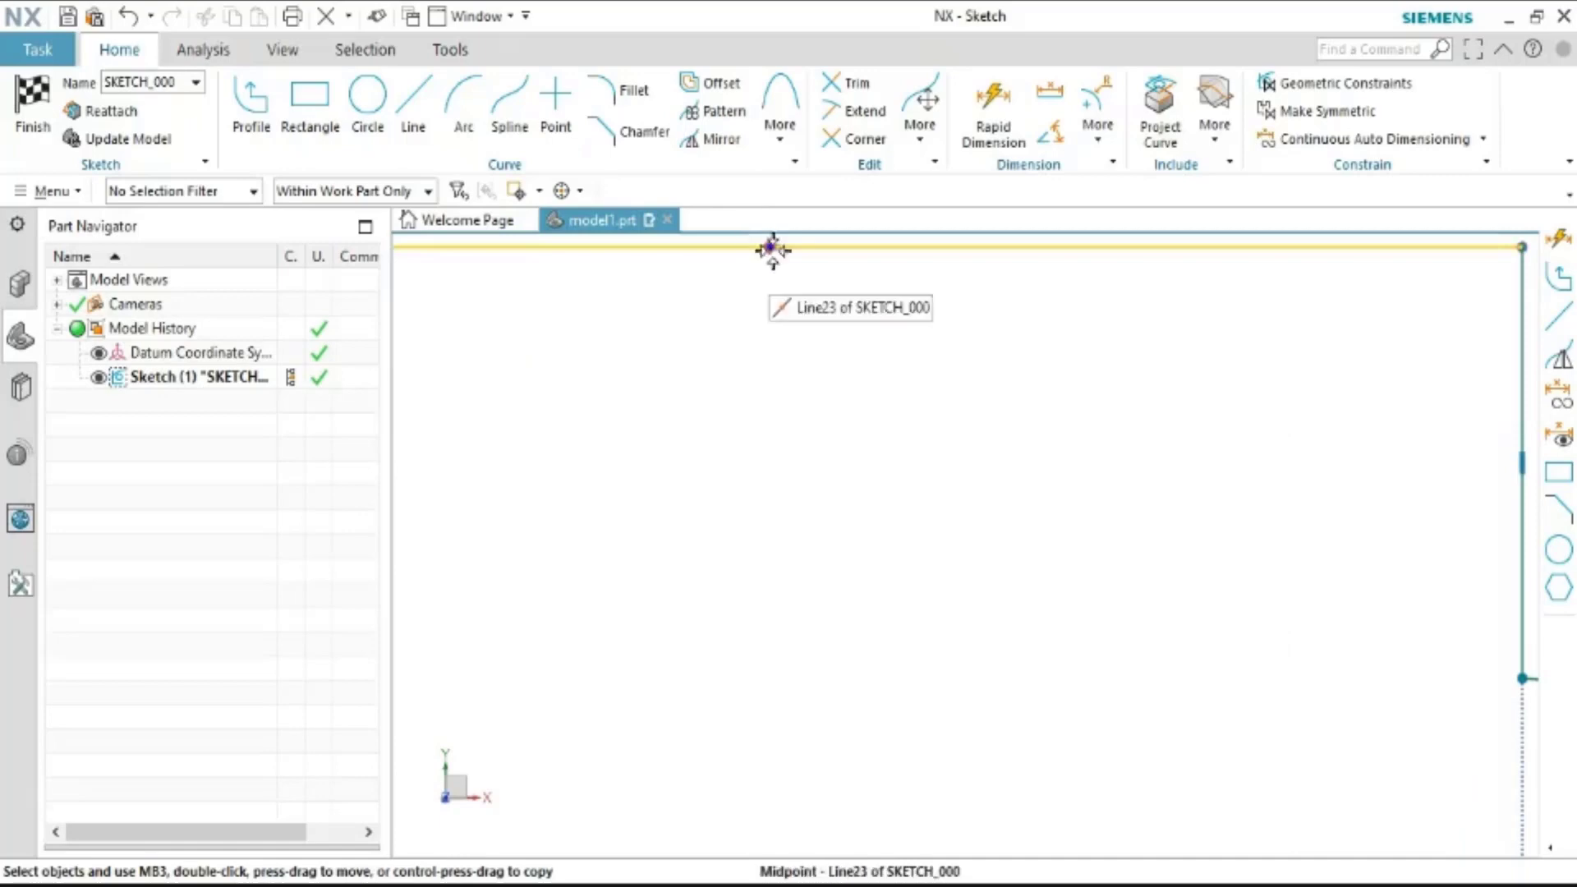
scroll(777, 251, down, 1)
scroll(933, 366, down, 2)
scroll(876, 334, down, 1)
scroll(808, 273, up, 3)
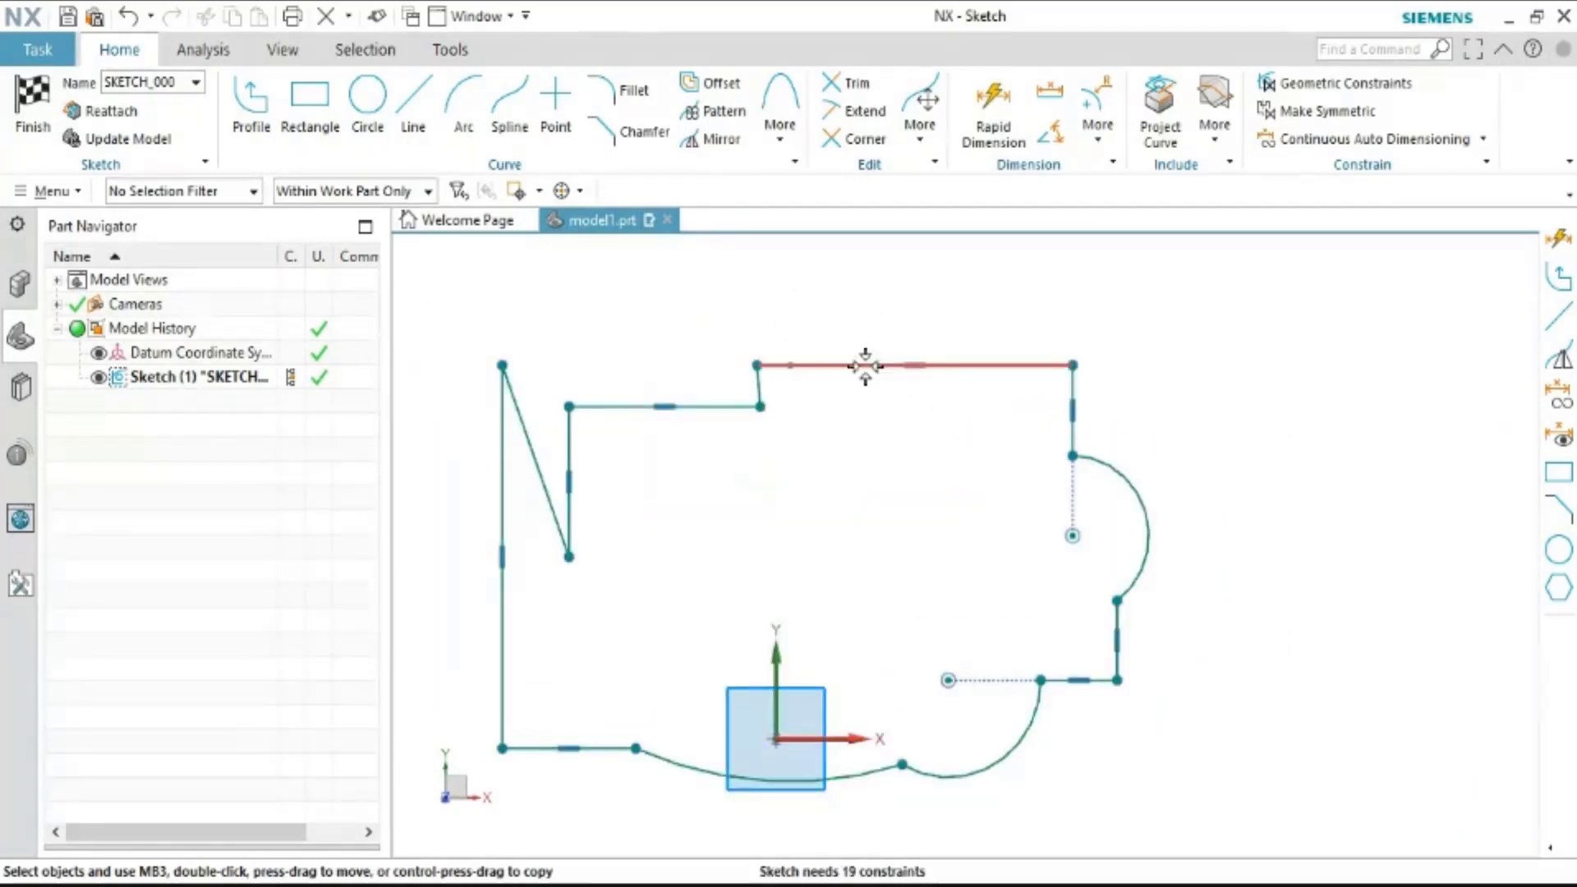
right_click(919, 365)
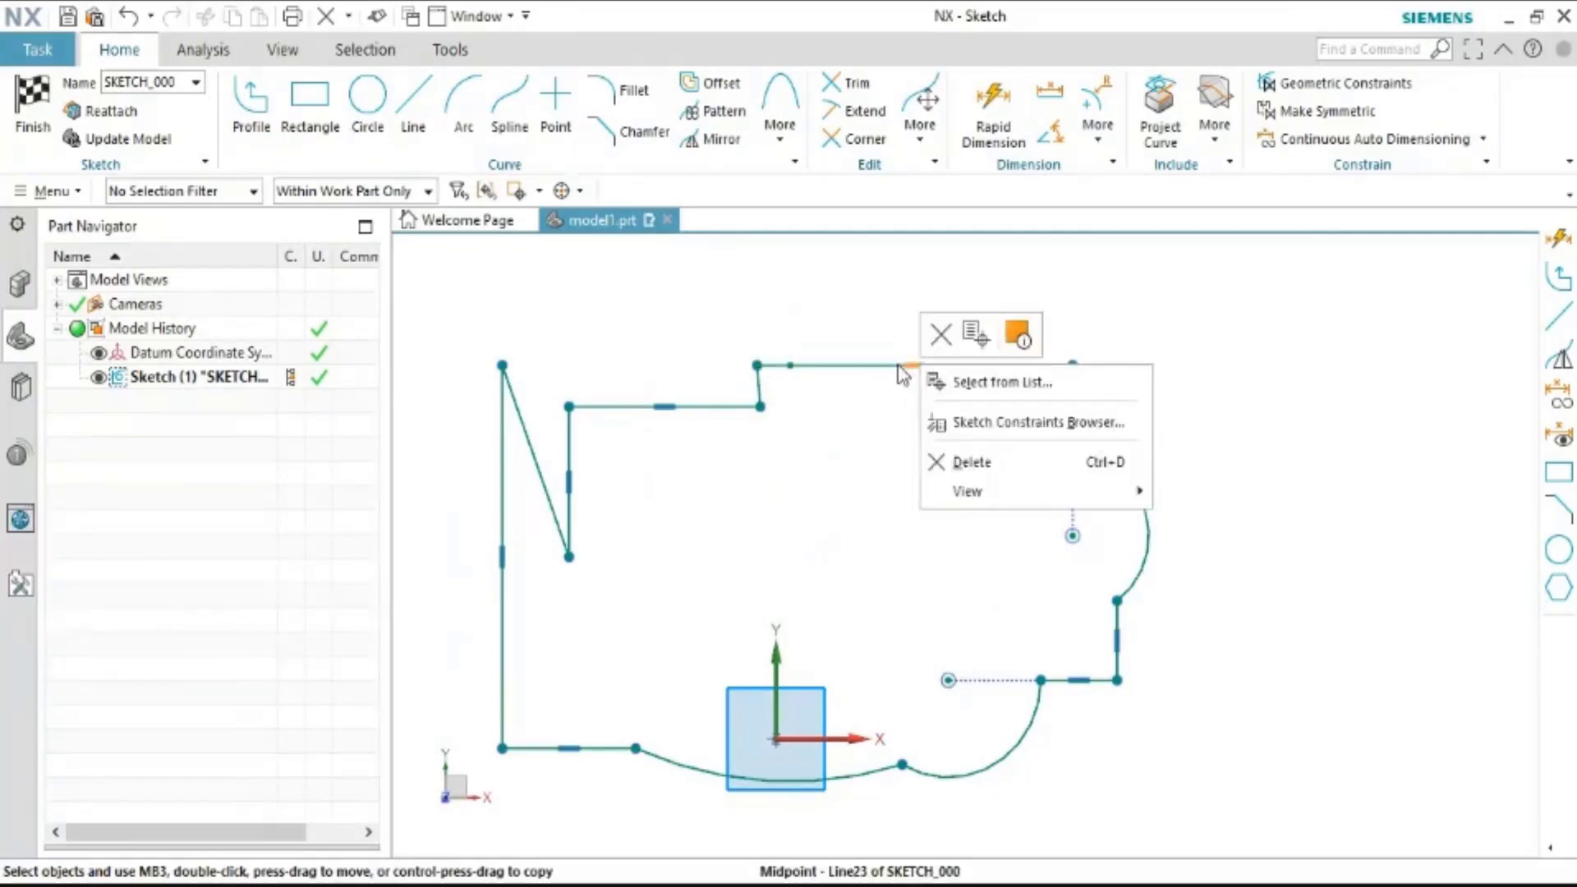
key(Escape)
click(873, 361)
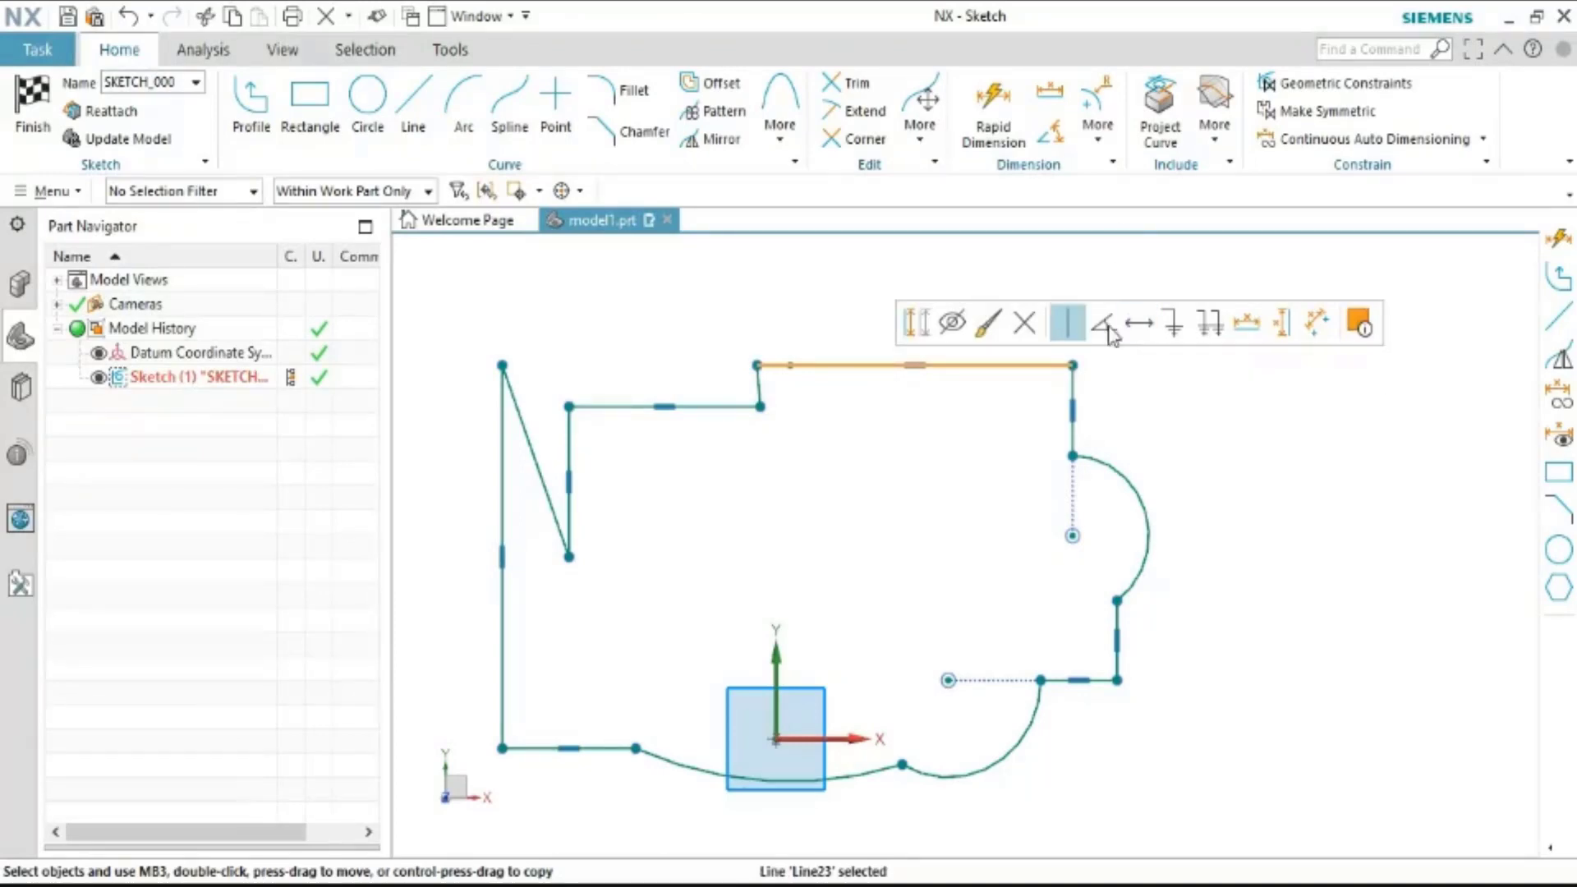
click(957, 422)
scroll(749, 747, up, 3)
scroll(645, 753, down, 2)
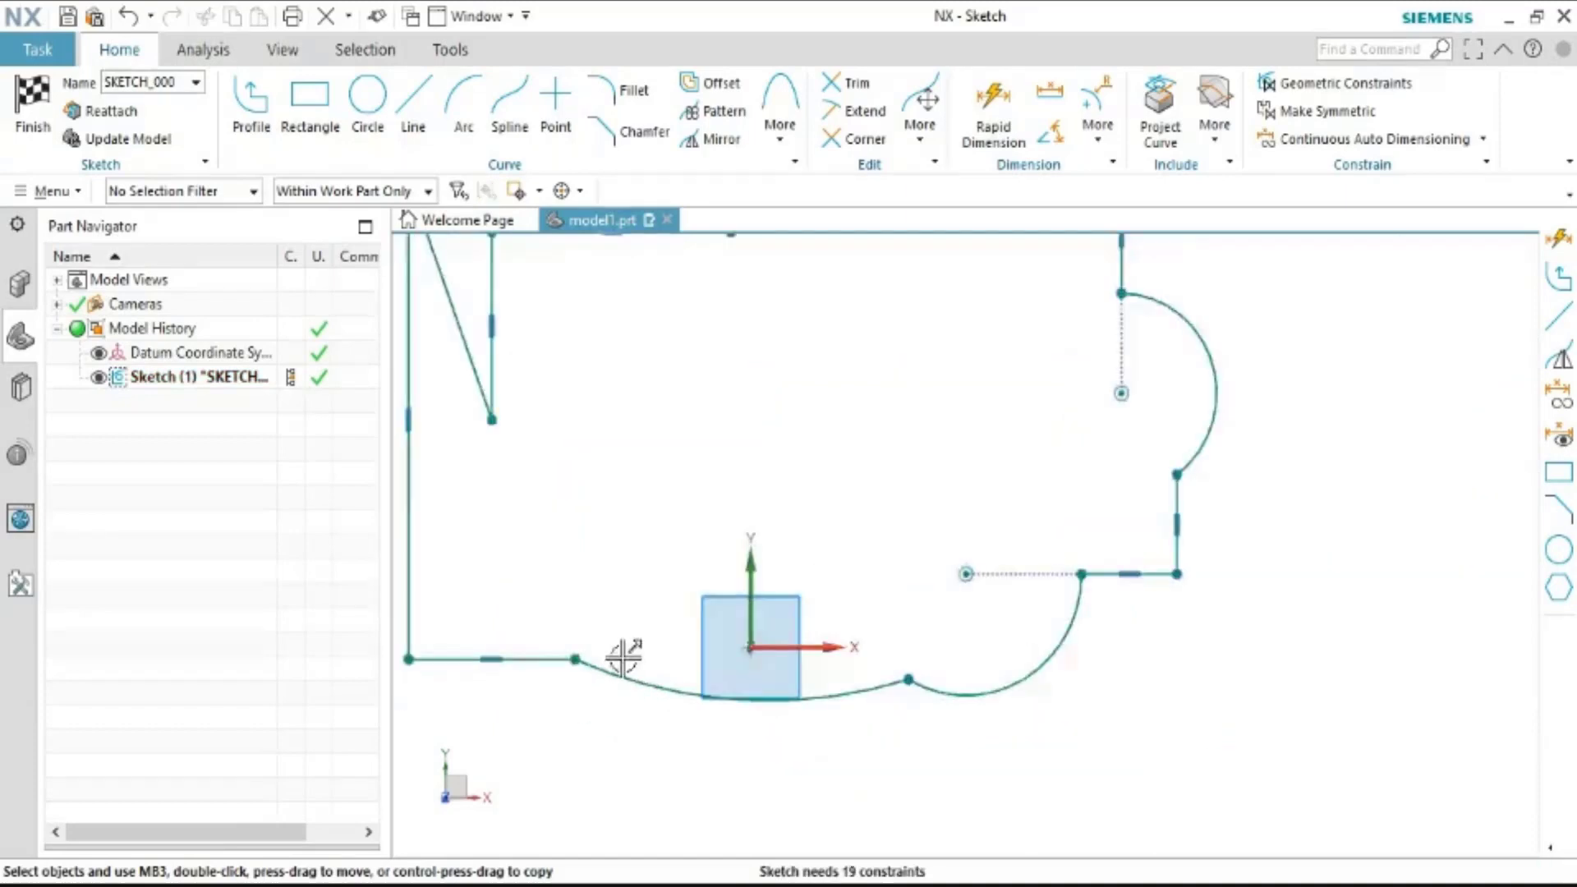
scroll(750, 458, down, 2)
scroll(756, 430, up, 2)
scroll(657, 435, up, 2)
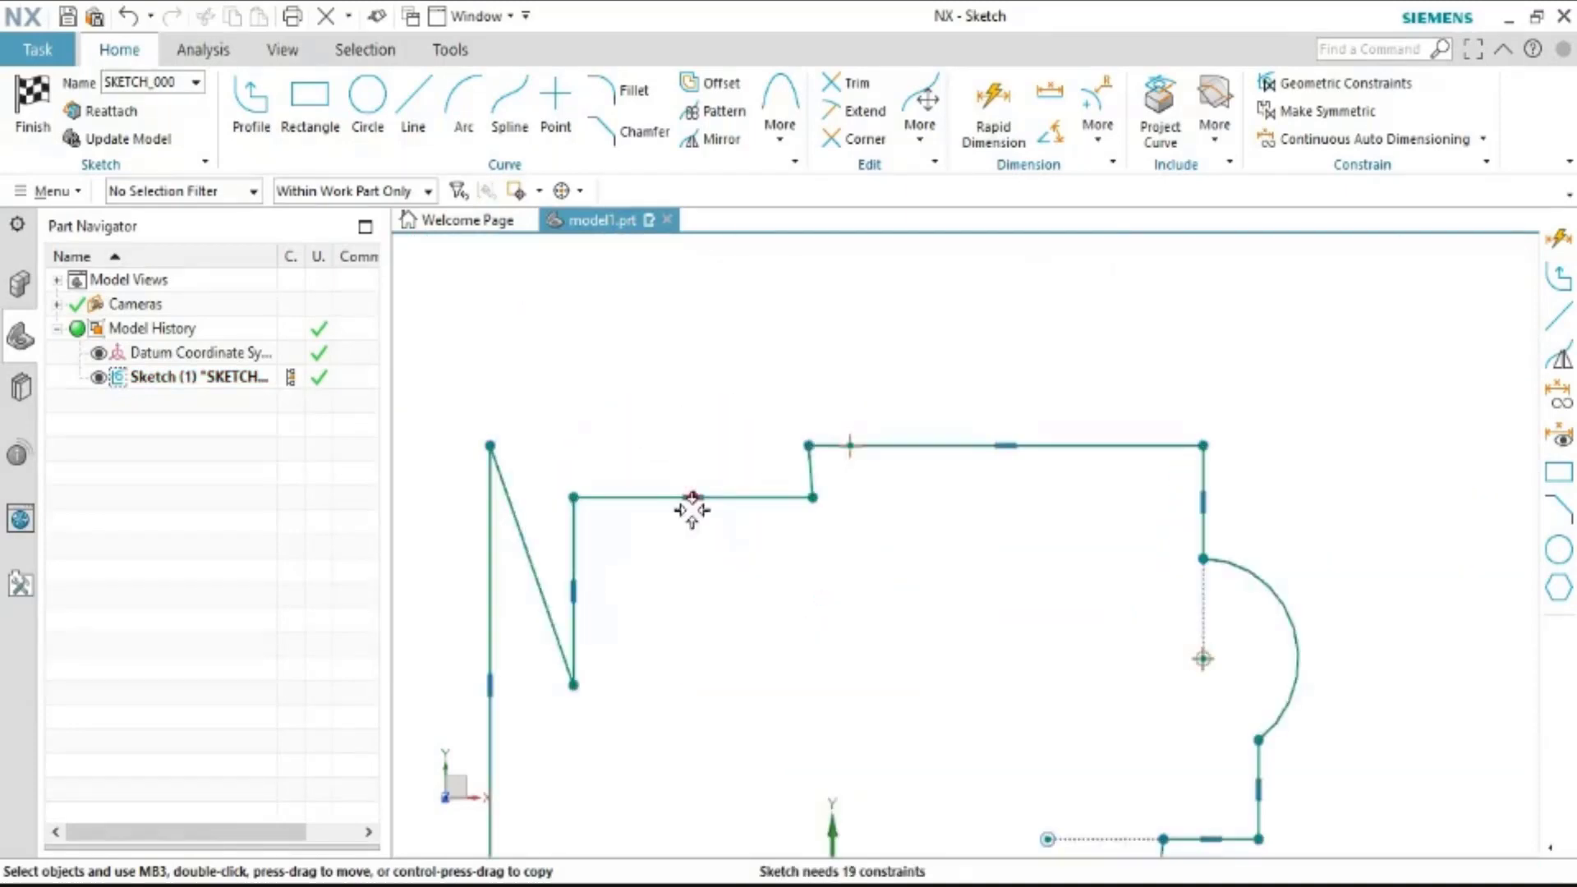
Constrain the slanted left line horizontal, then undo it
click(516, 505)
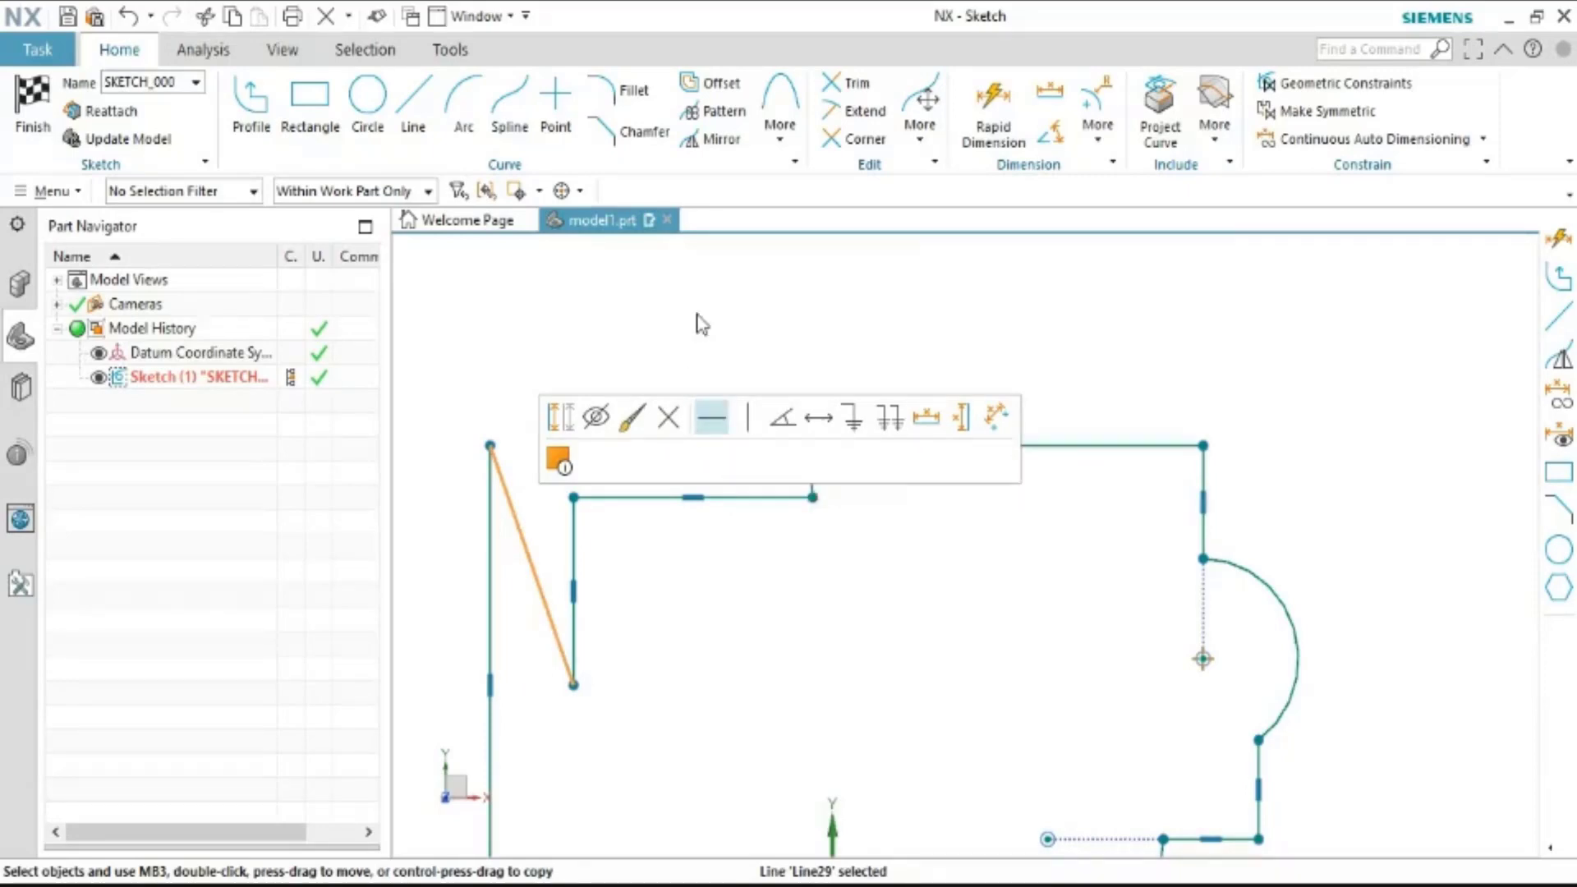
click(711, 419)
scroll(669, 476, down, 2)
scroll(669, 452, up, 1)
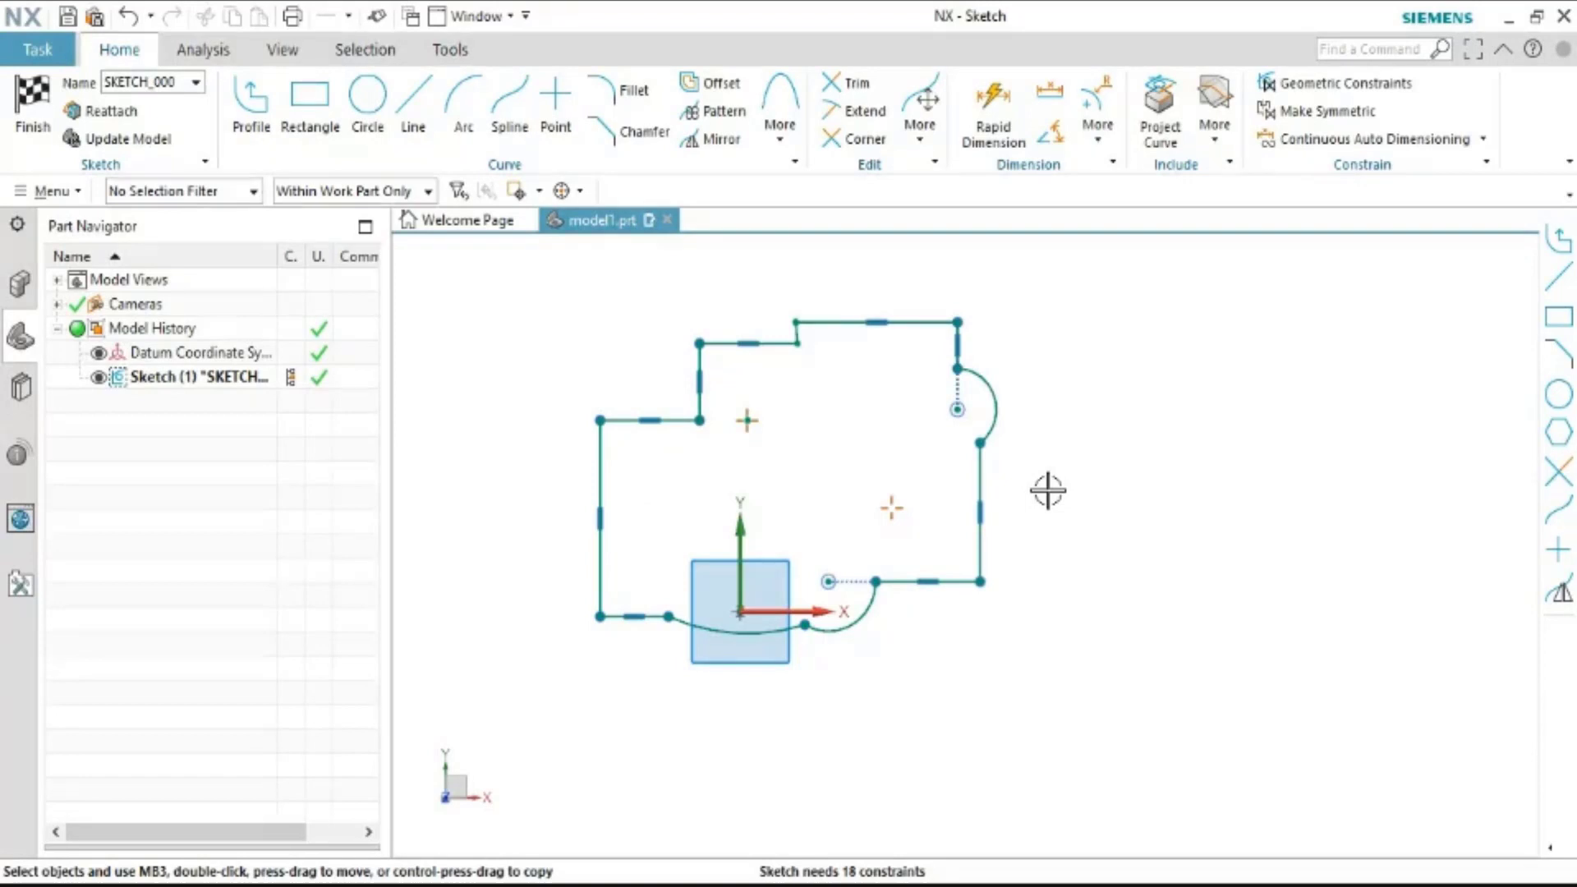
key(ctrl+z)
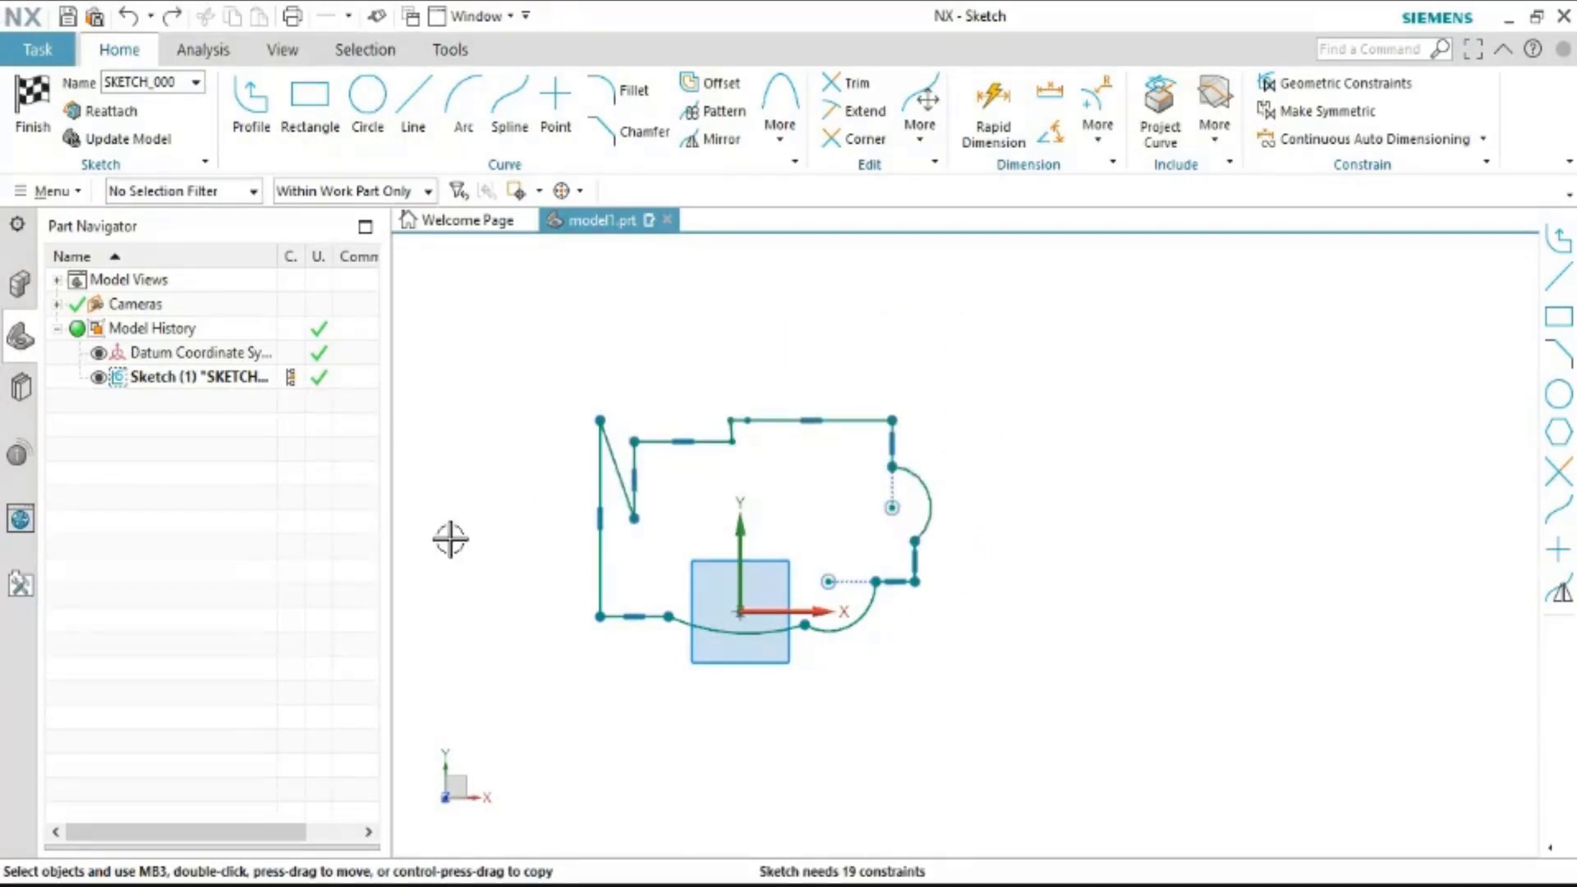
scroll(614, 442, up, 2)
scroll(607, 452, up, 2)
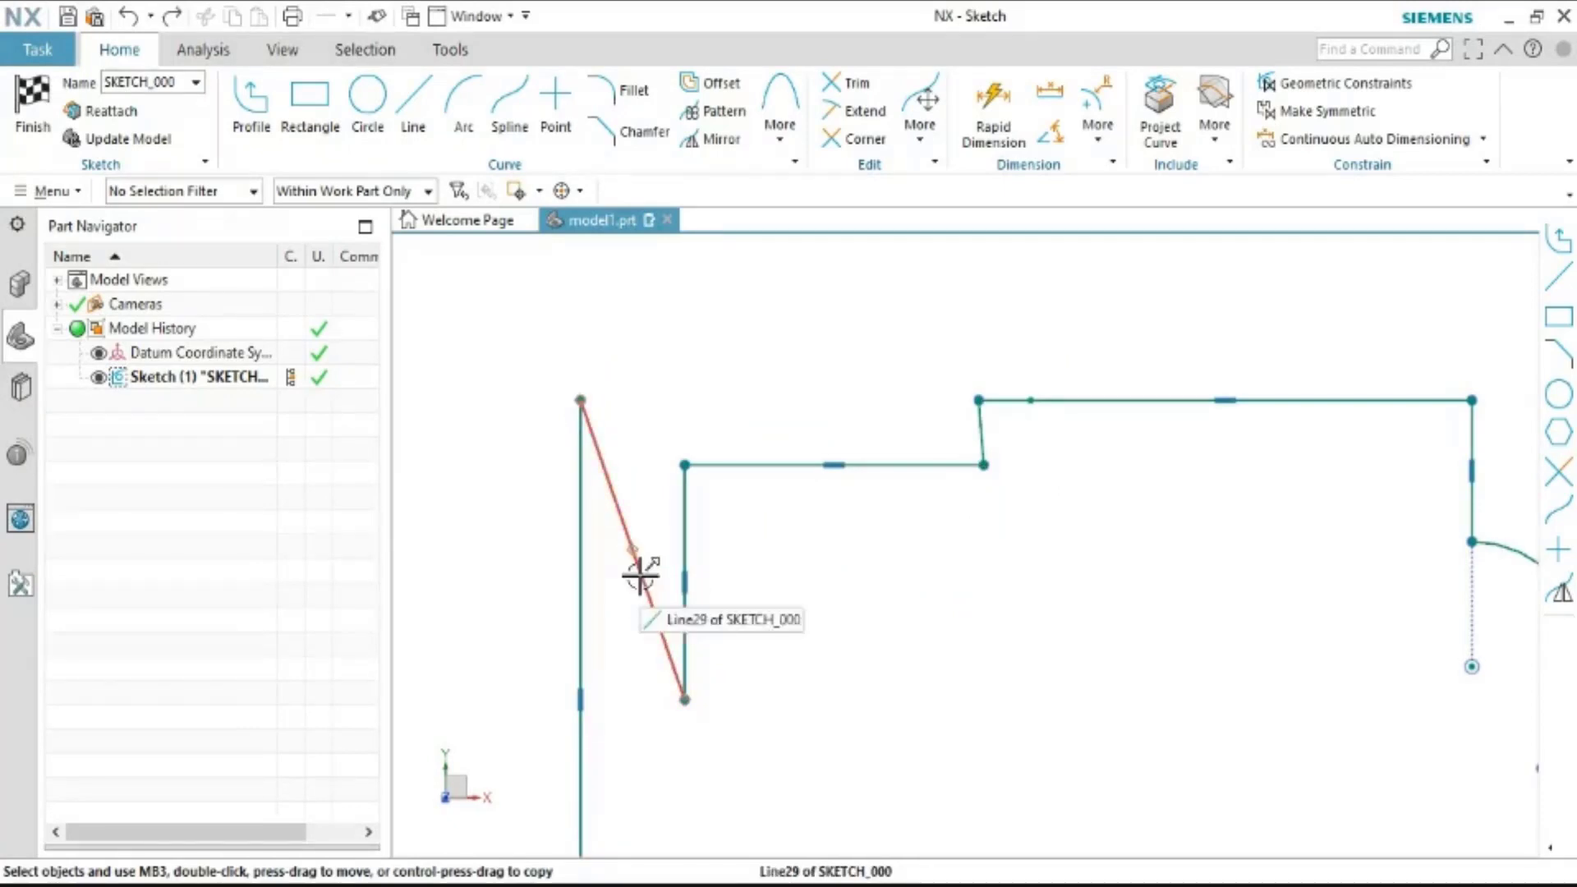
Make the slanted left line vertical, review the profile, then undo the constraint
click(640, 575)
right_click(640, 575)
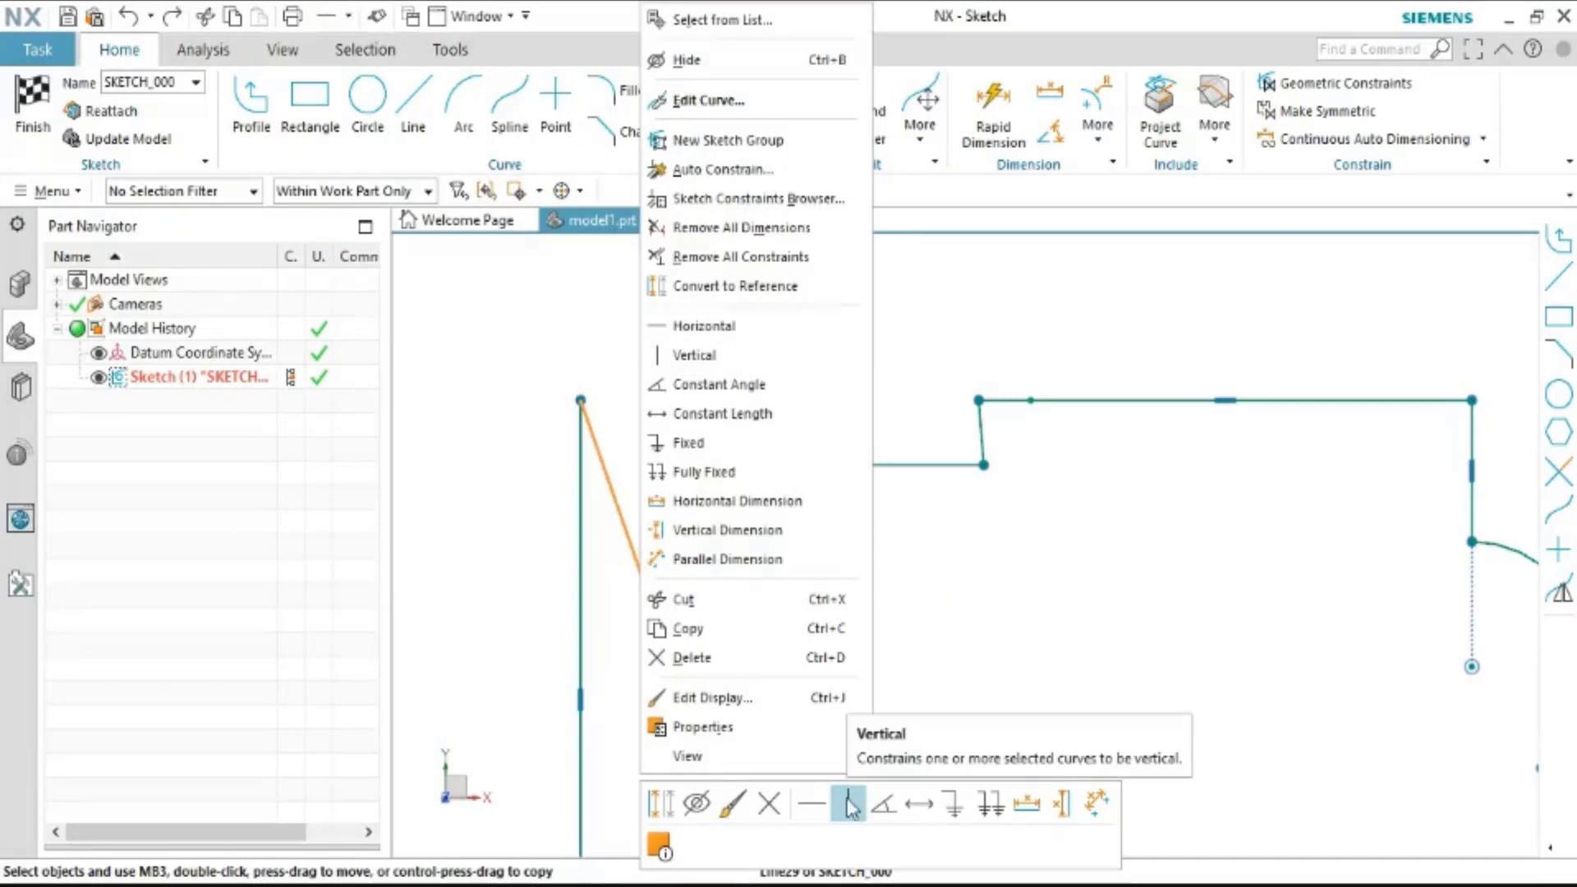
click(849, 803)
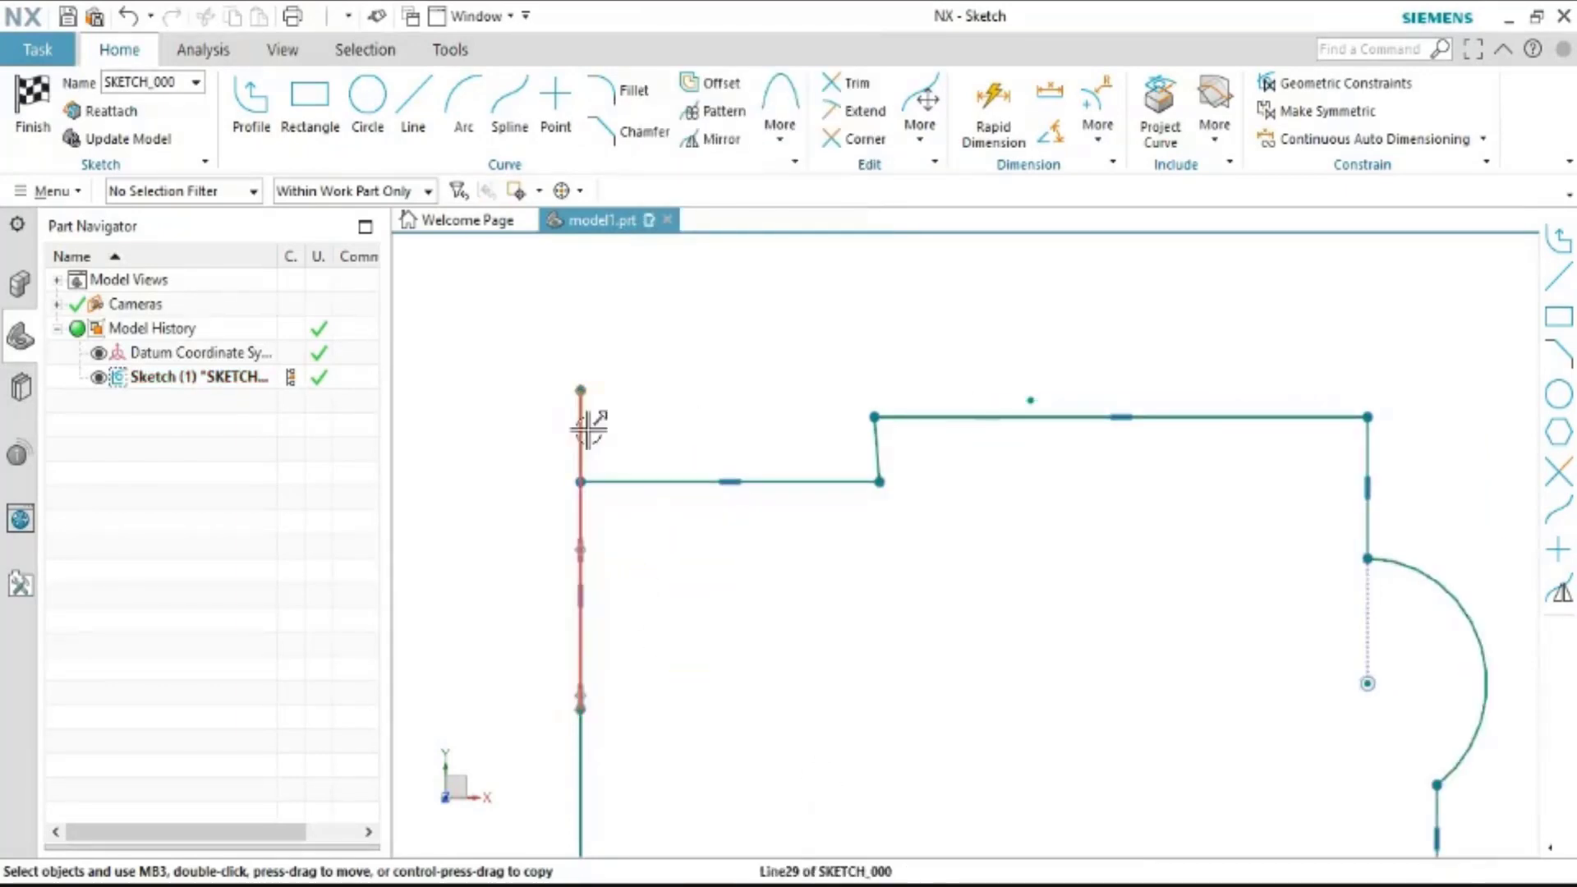
scroll(702, 460, down, 3)
shift+middle_drag(1088, 676, 937, 592)
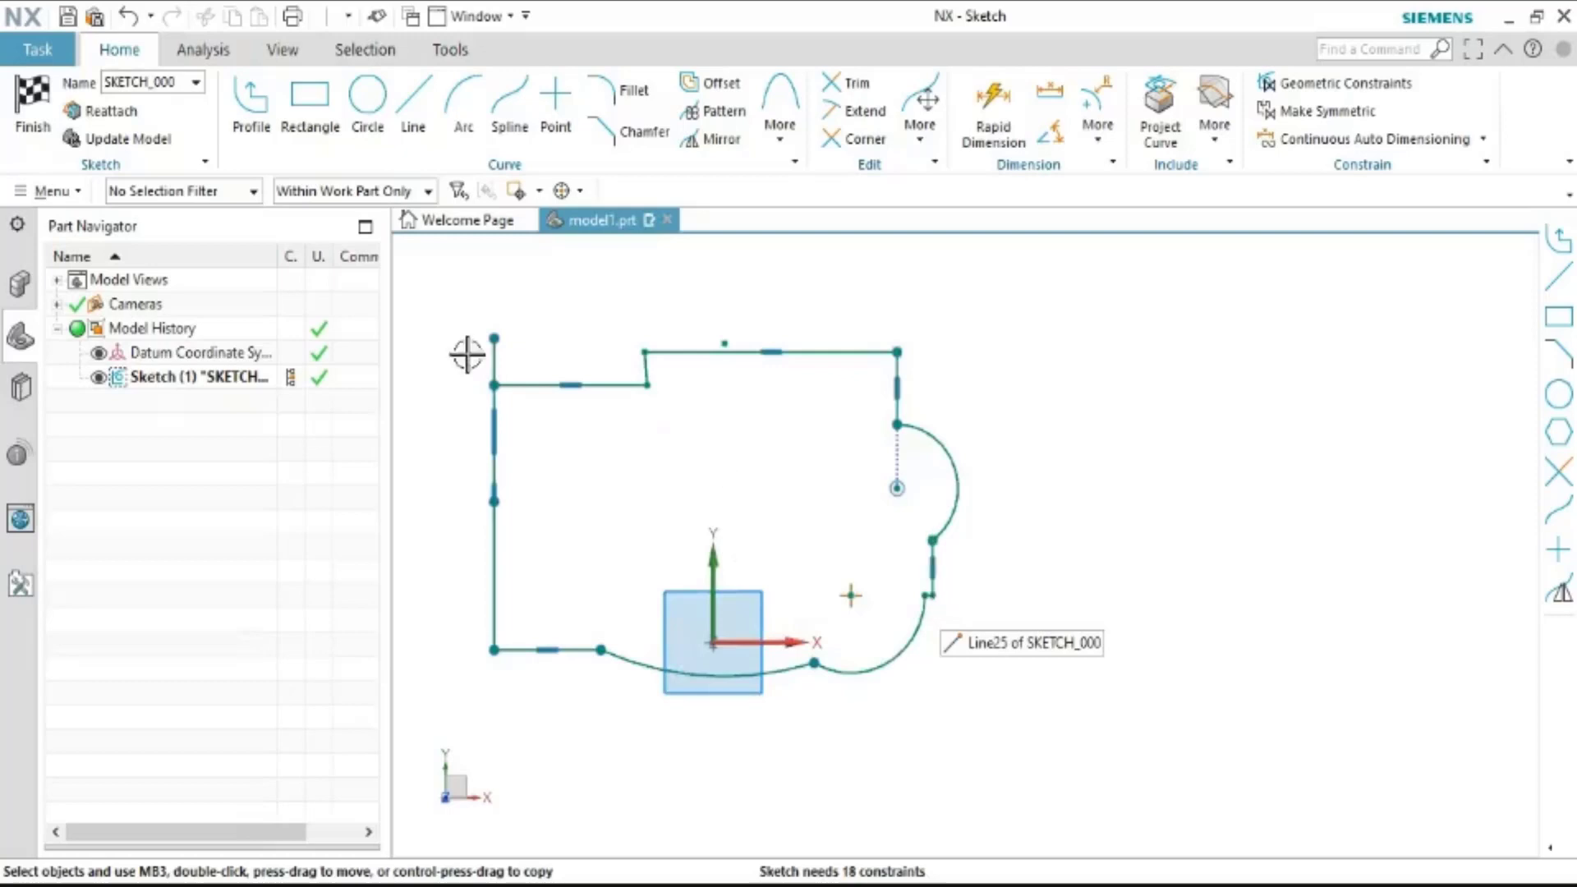
scroll(686, 418, down, 1)
scroll(789, 341, up, 3)
scroll(790, 363, up, 2)
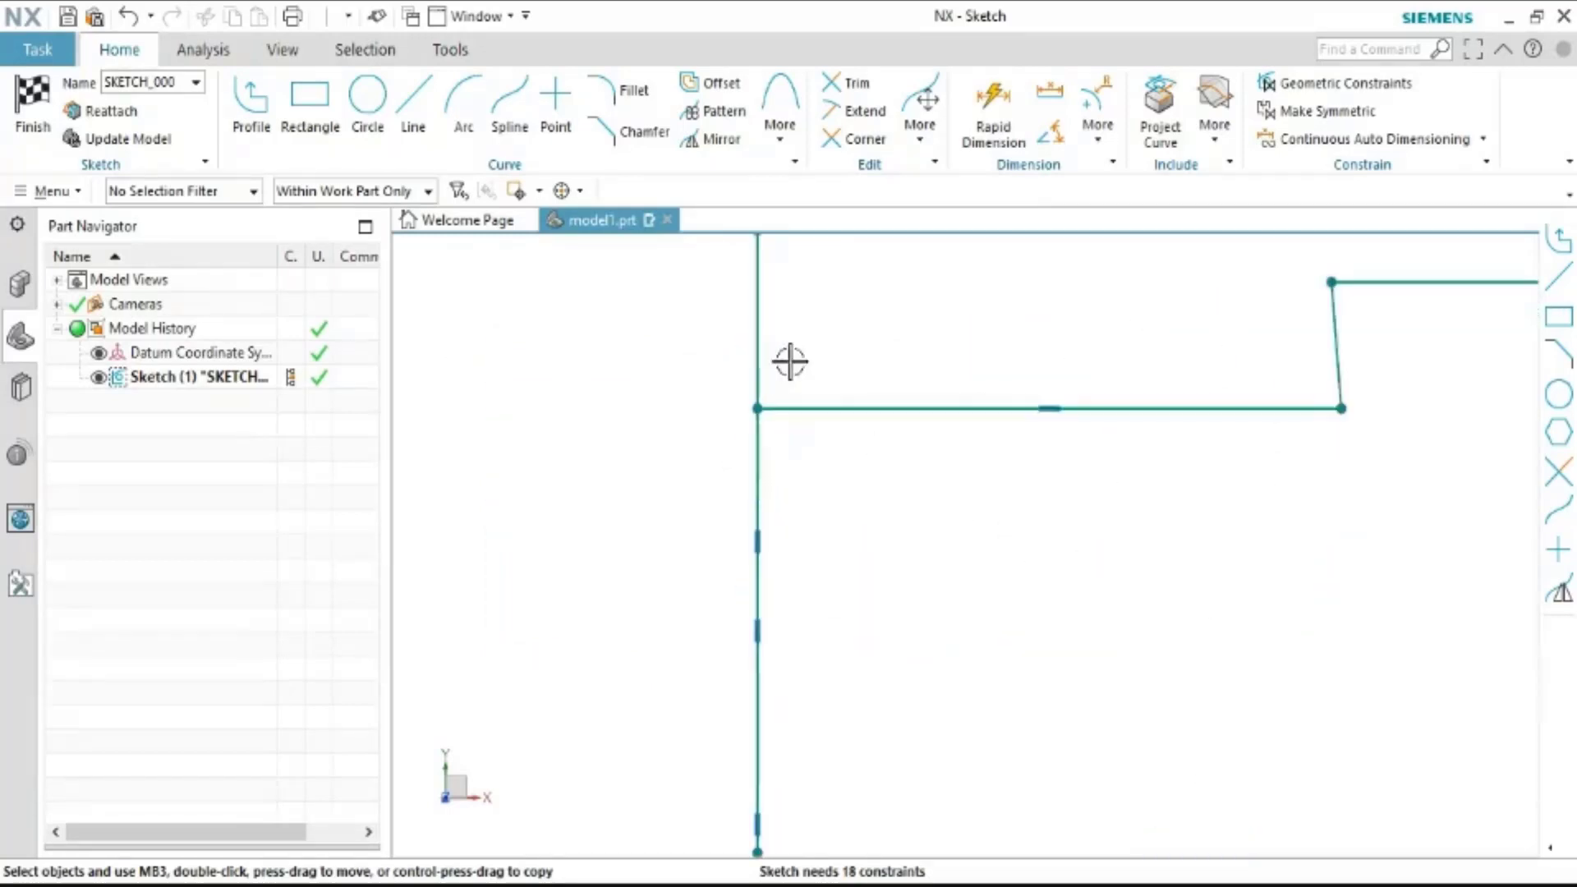
key(ctrl+z)
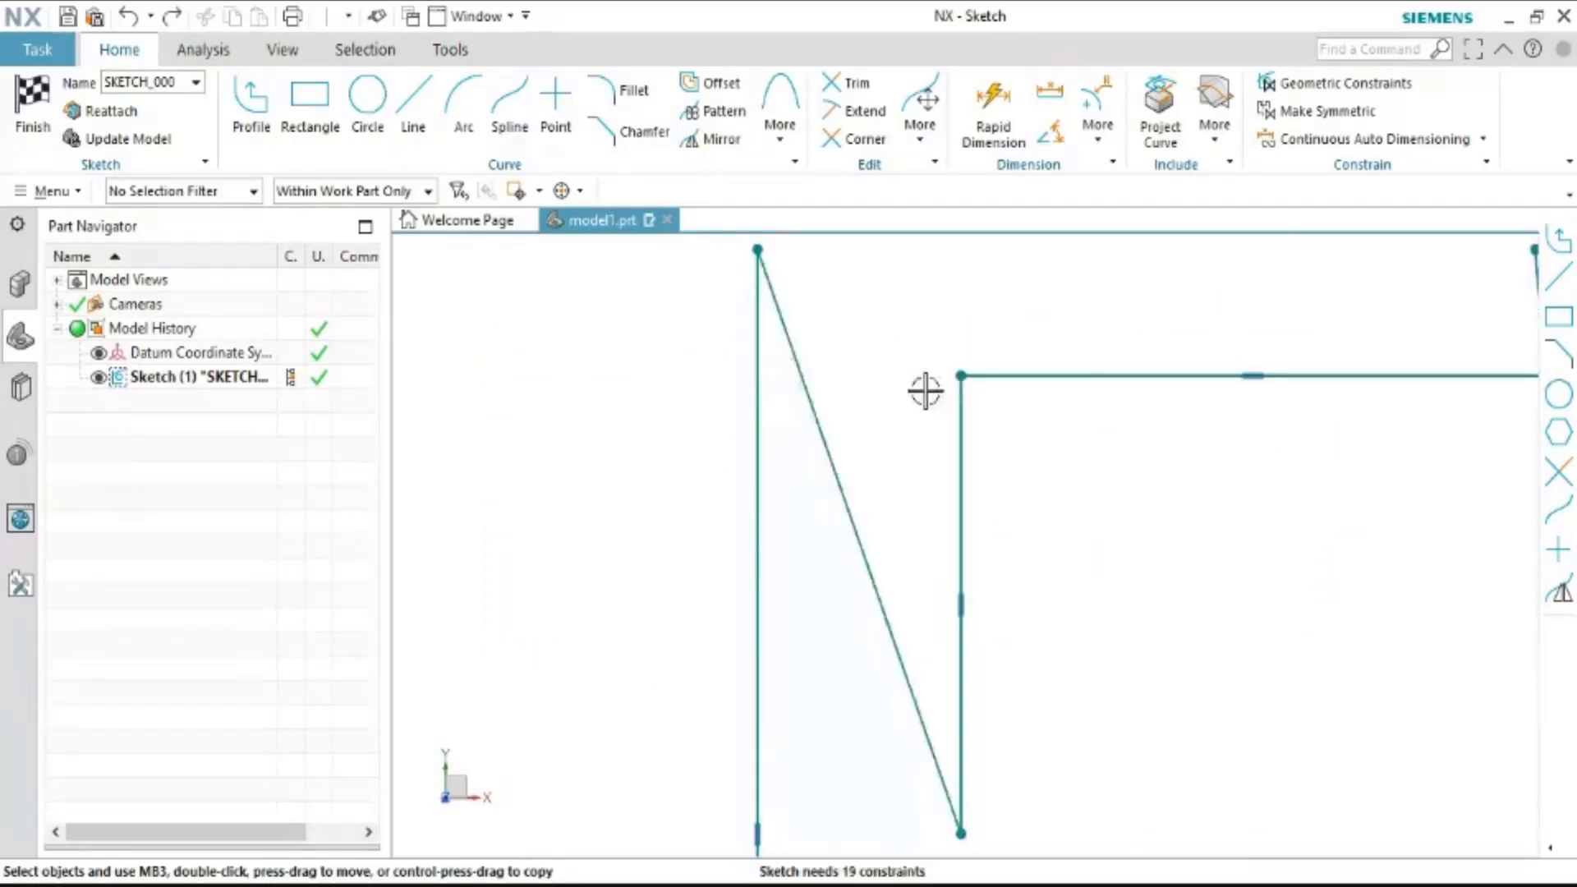
scroll(926, 391, down, 3)
scroll(845, 387, up, 1)
scroll(961, 384, up, 1)
scroll(1112, 362, up, 2)
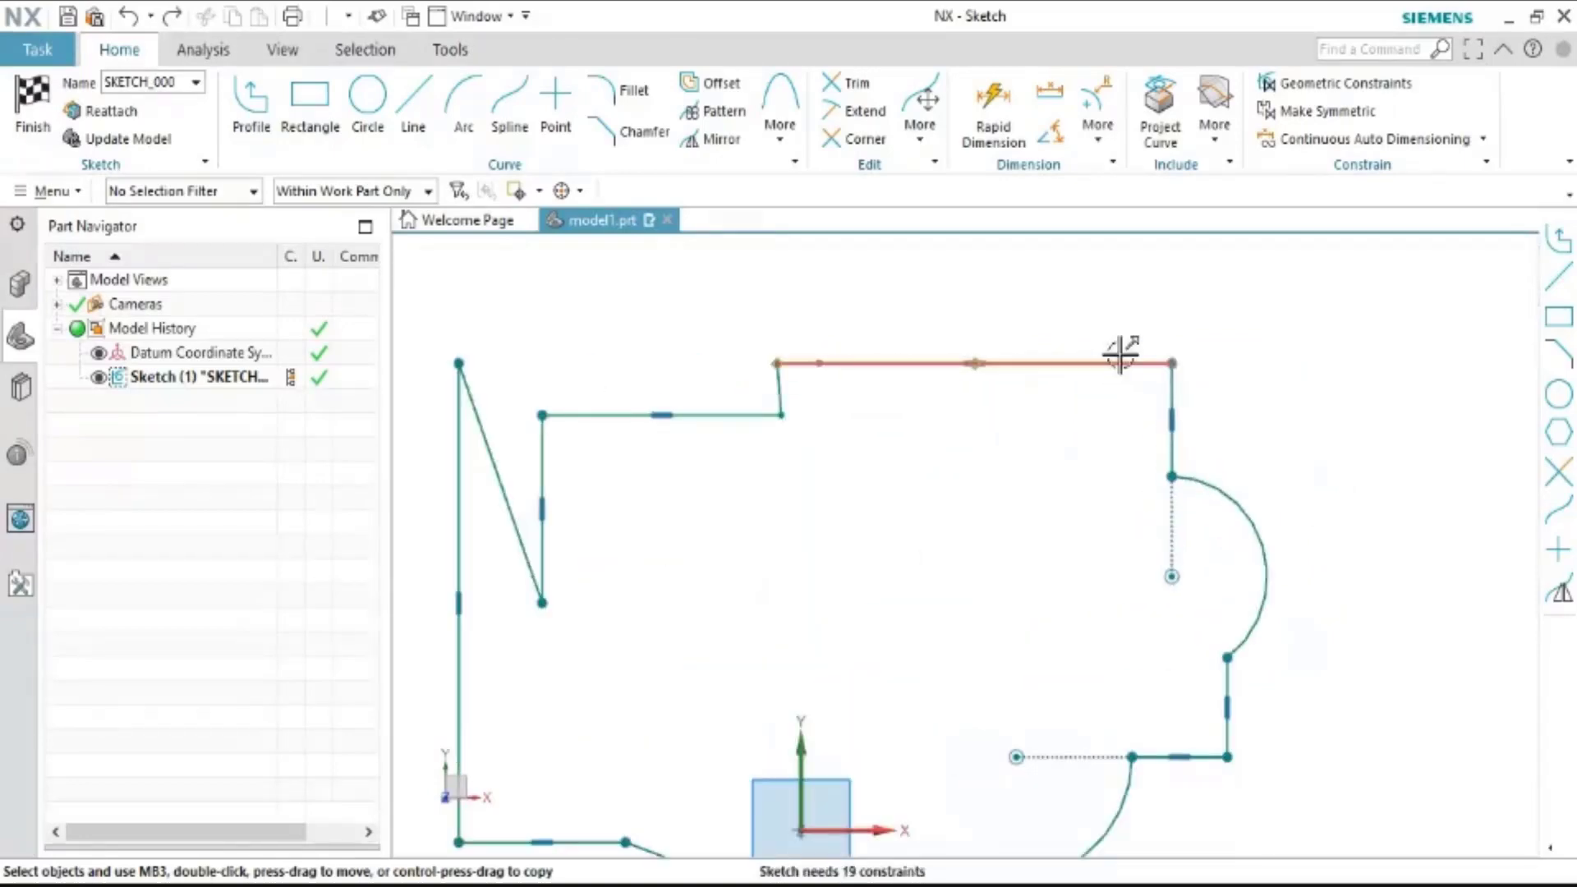
scroll(1229, 456, up, 3)
scroll(1227, 469, up, 1)
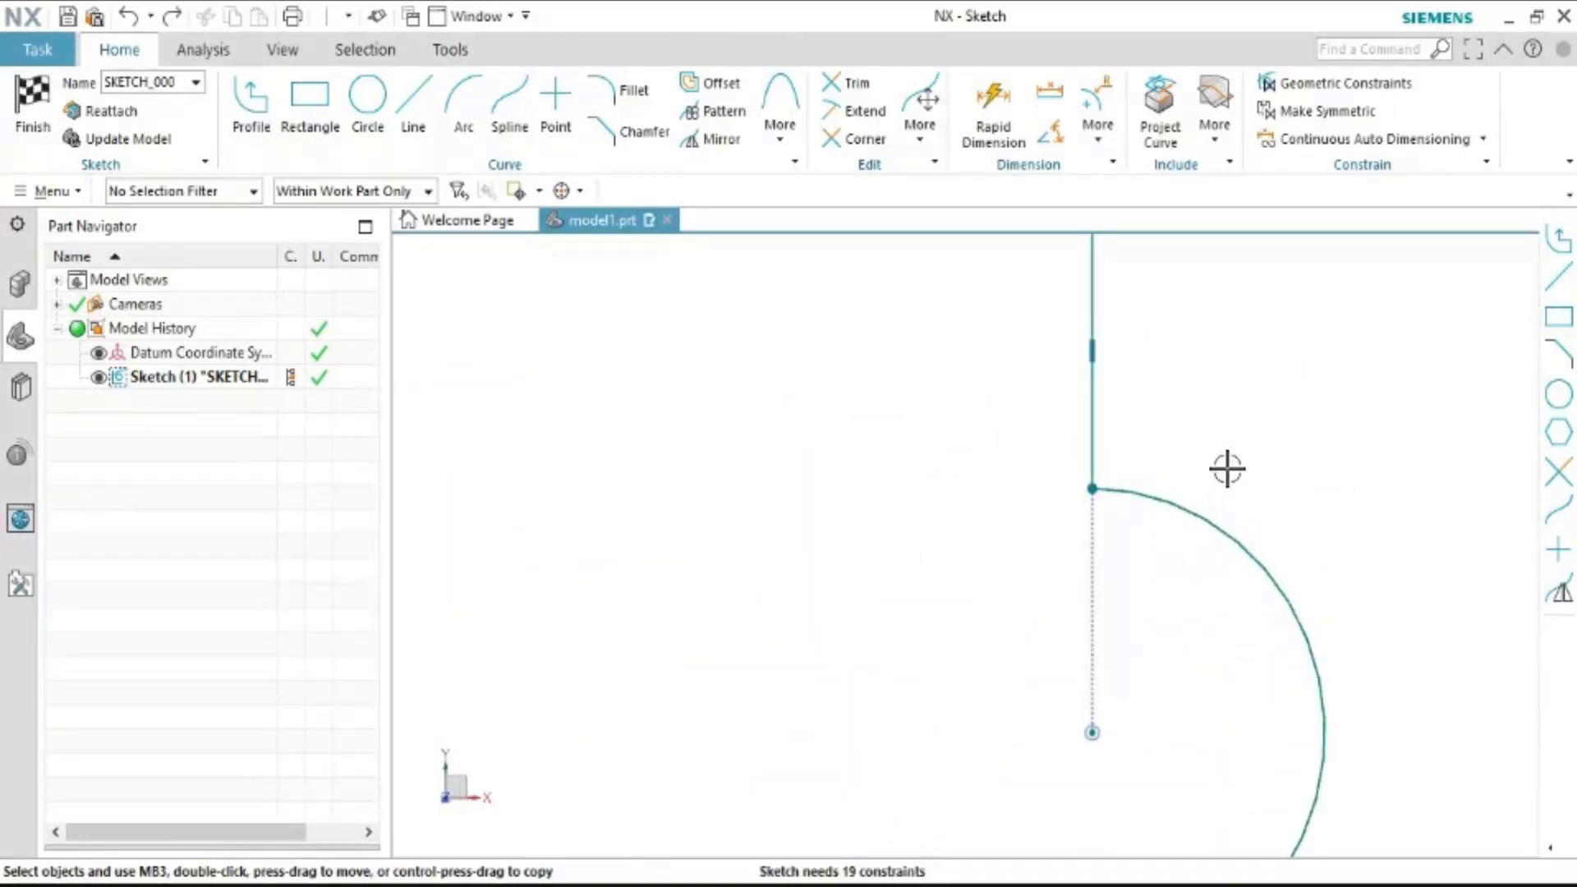
scroll(1109, 384, down, 1)
scroll(1103, 379, down, 2)
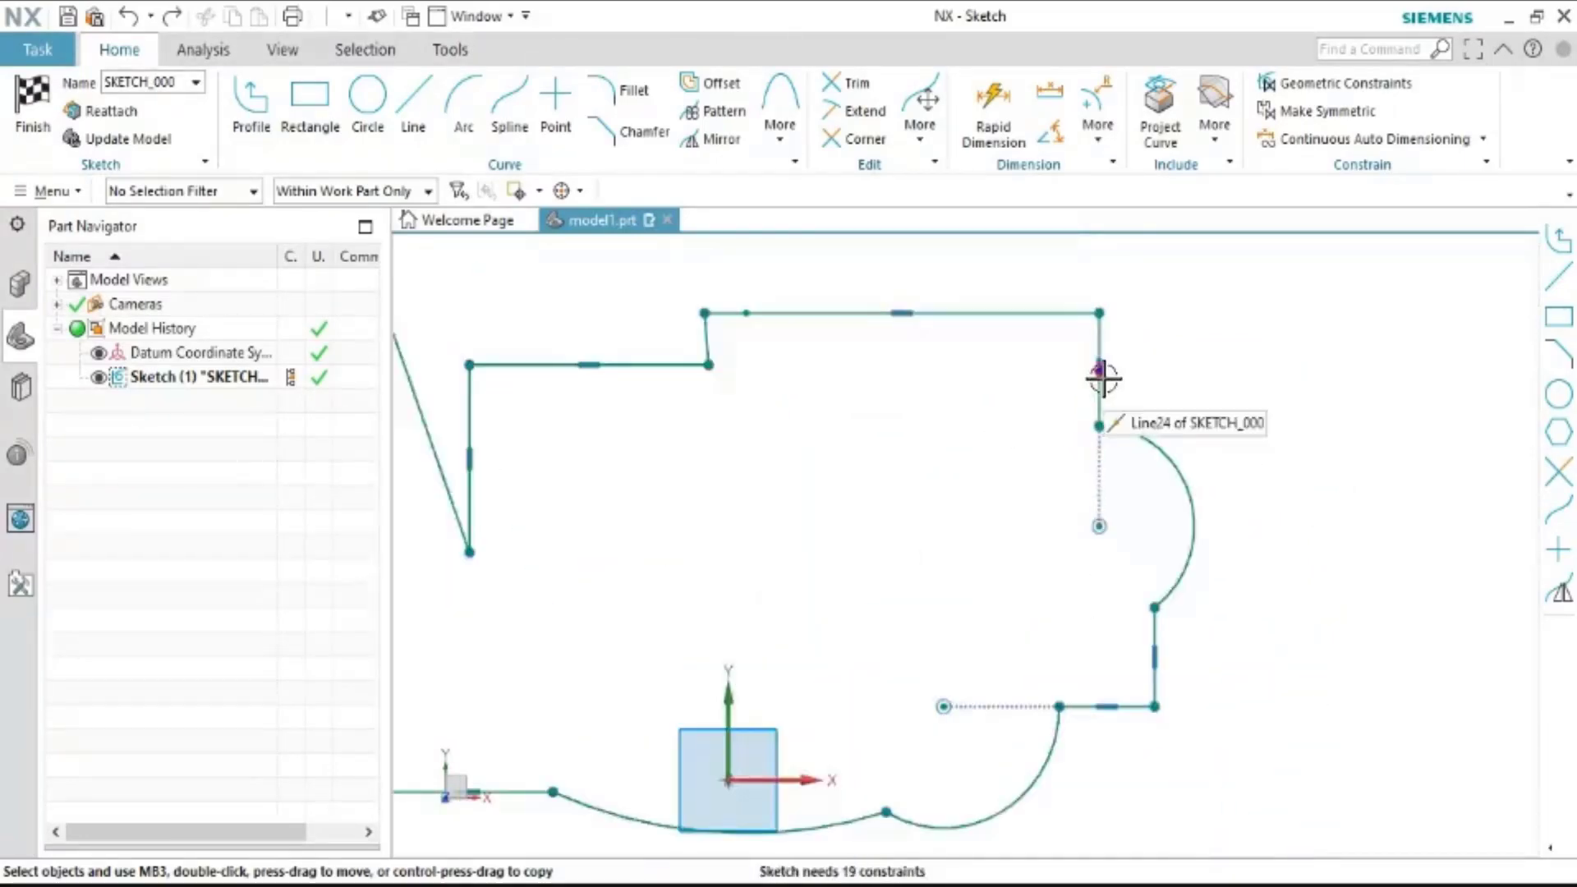
scroll(1103, 378, down, 2)
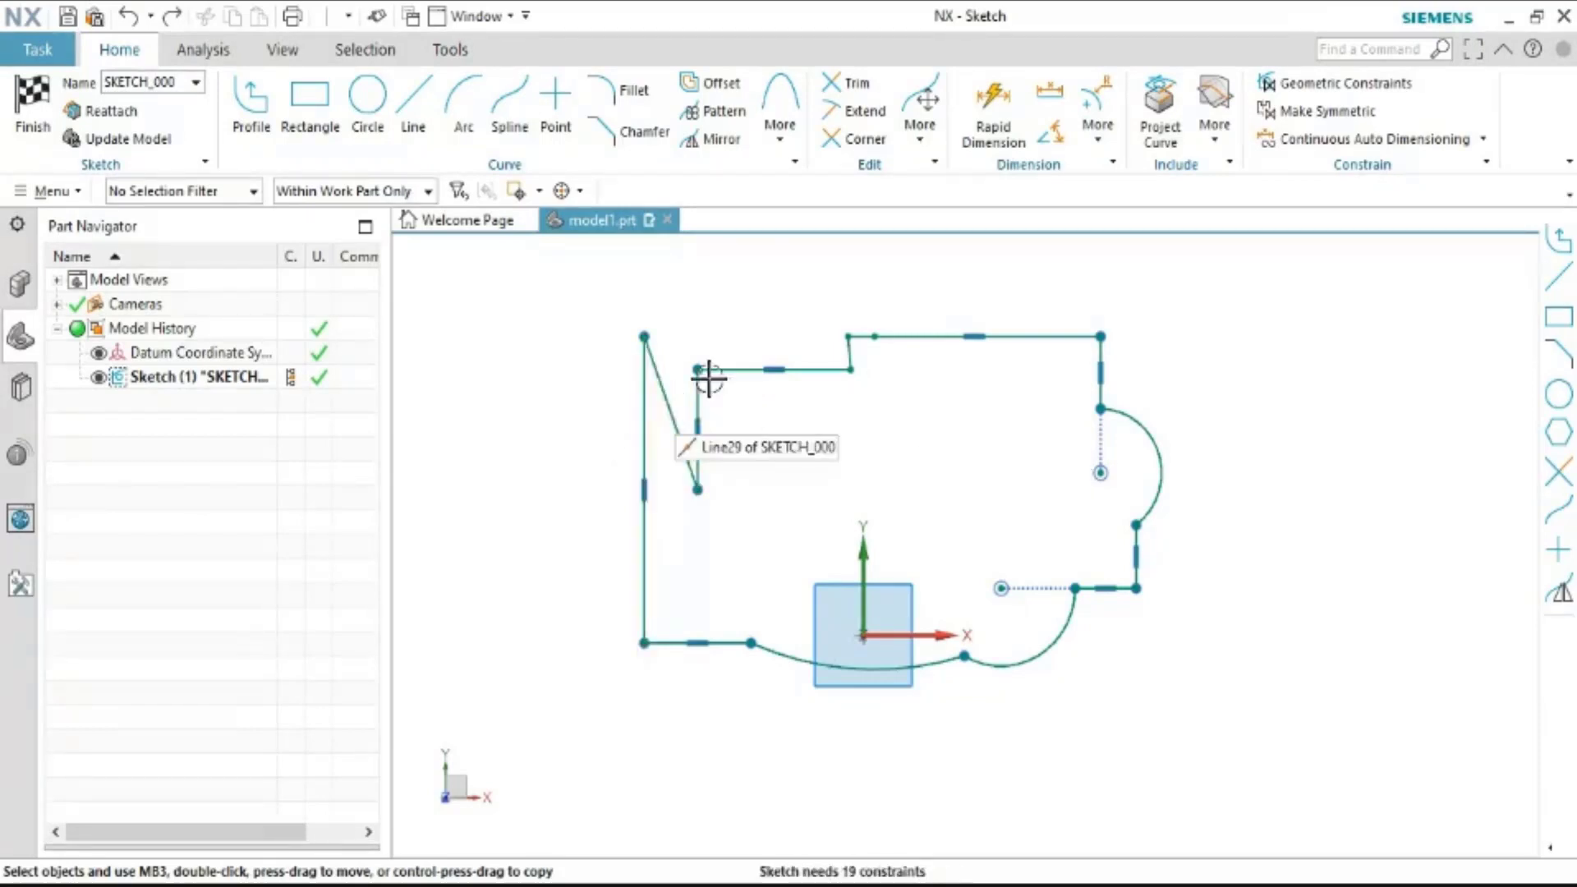
scroll(1105, 351, up, 2)
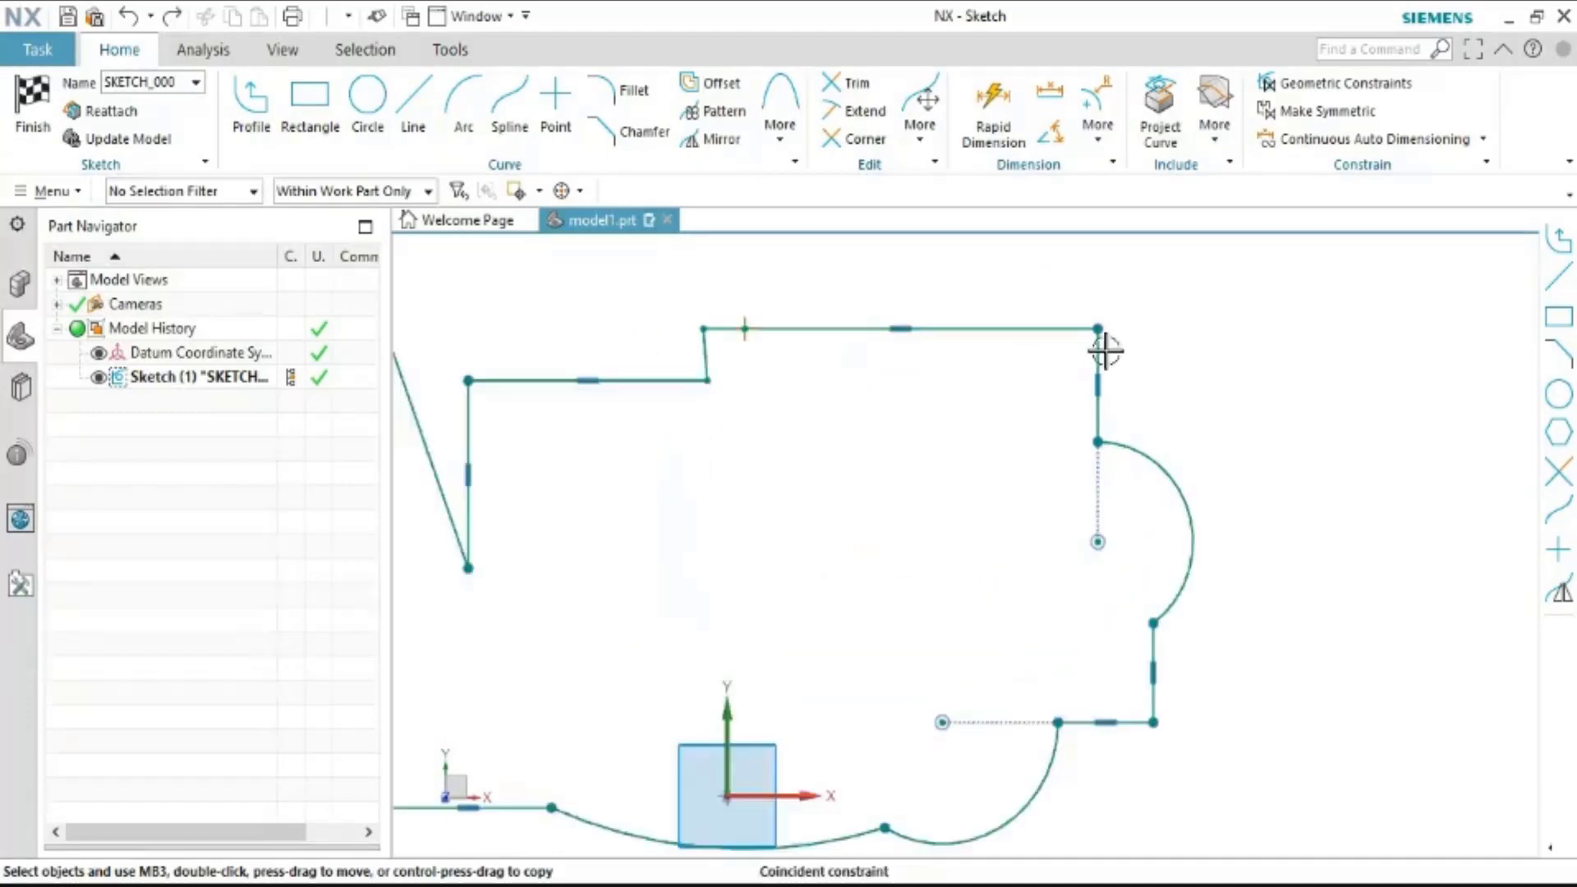
scroll(1109, 378, up, 2)
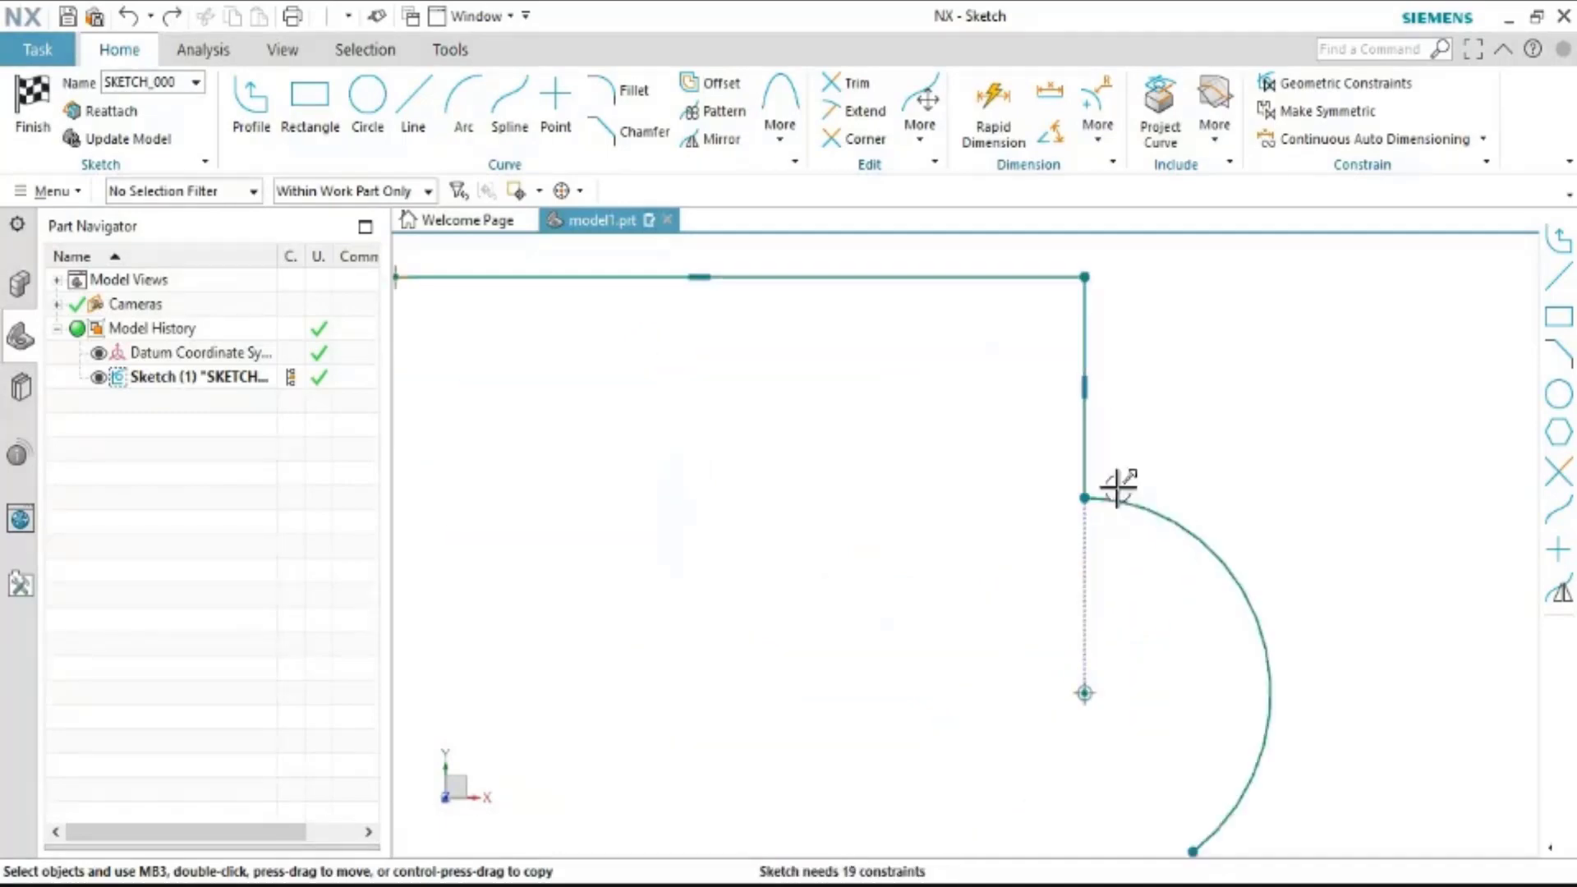
Make the right vertical line (Line24) tangent to the right arc (Arc2), then undo it
click(1097, 438)
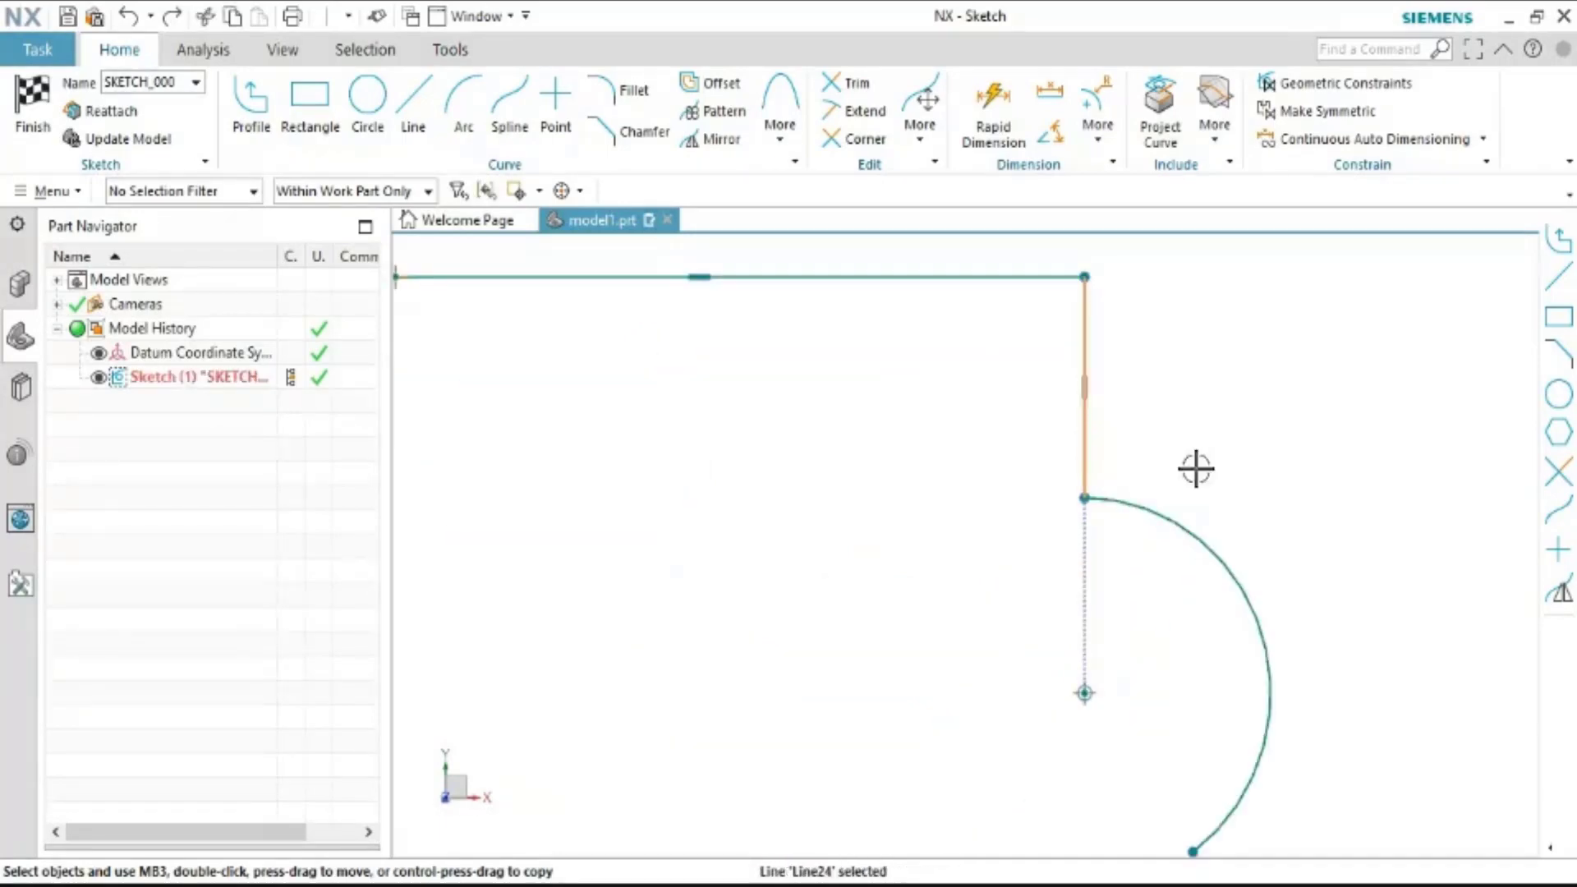
click(1153, 501)
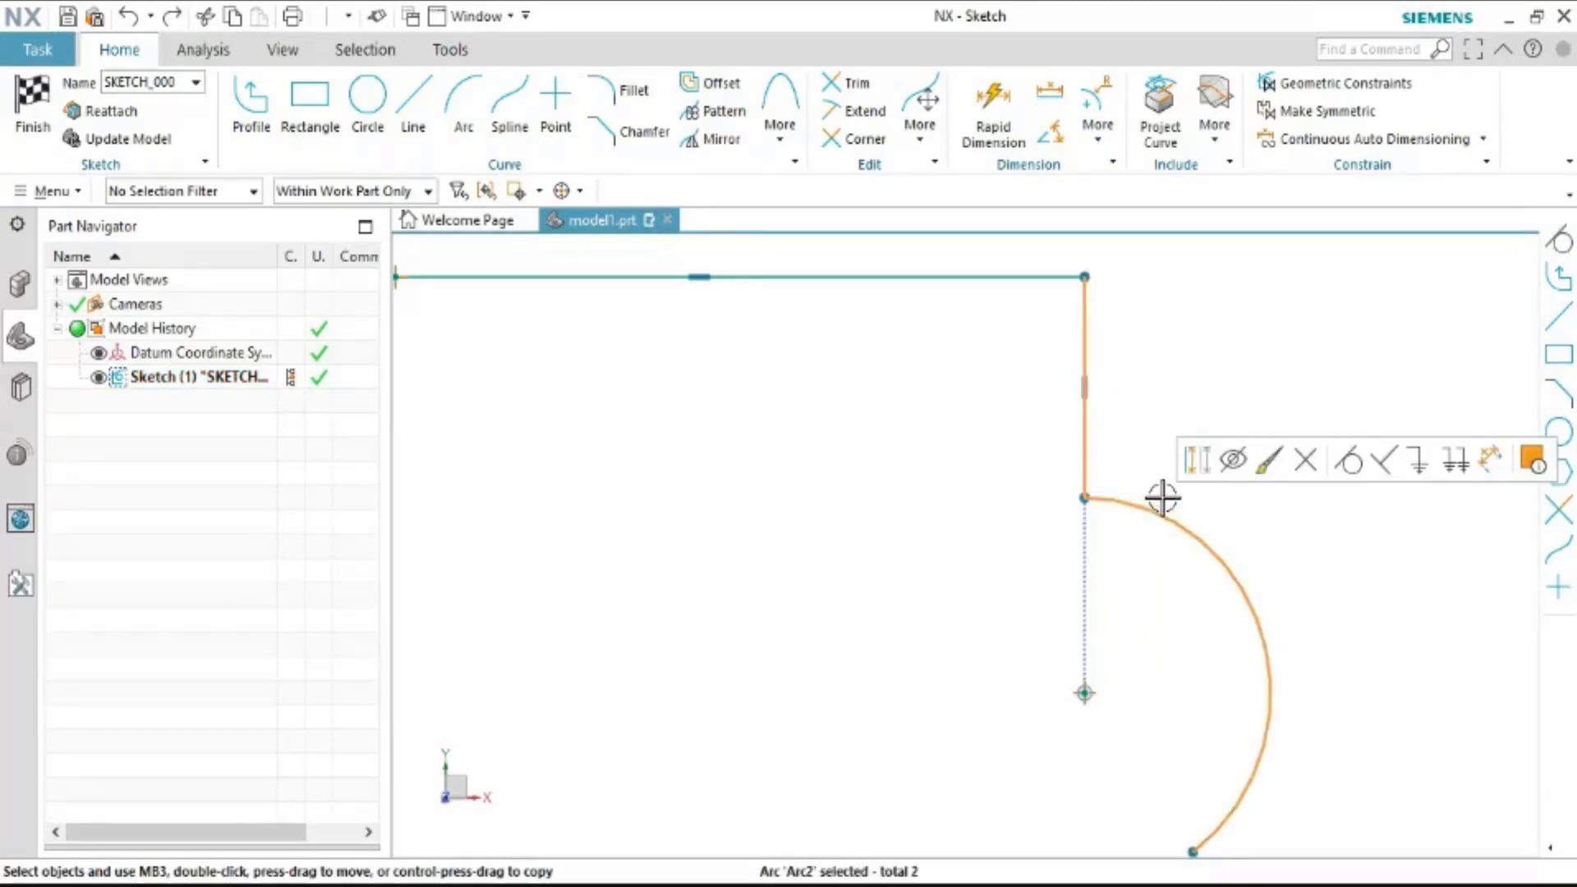
click(1349, 459)
scroll(1145, 593, down, 5)
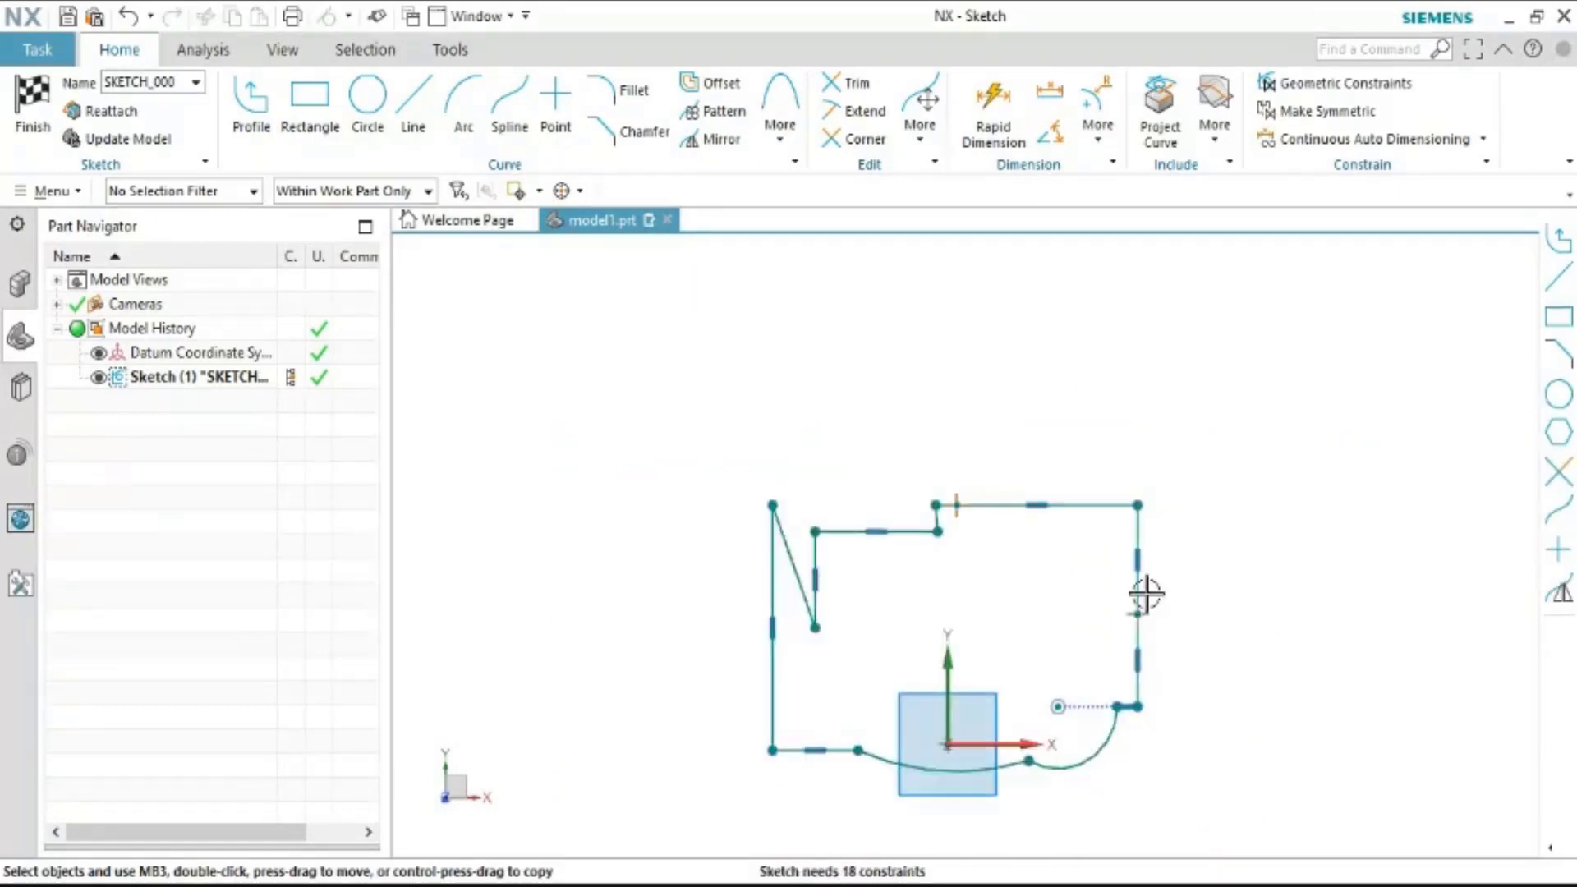
scroll(1146, 593, up, 2)
scroll(1091, 616, up, 2)
scroll(1175, 323, up, 2)
scroll(1160, 268, down, 2)
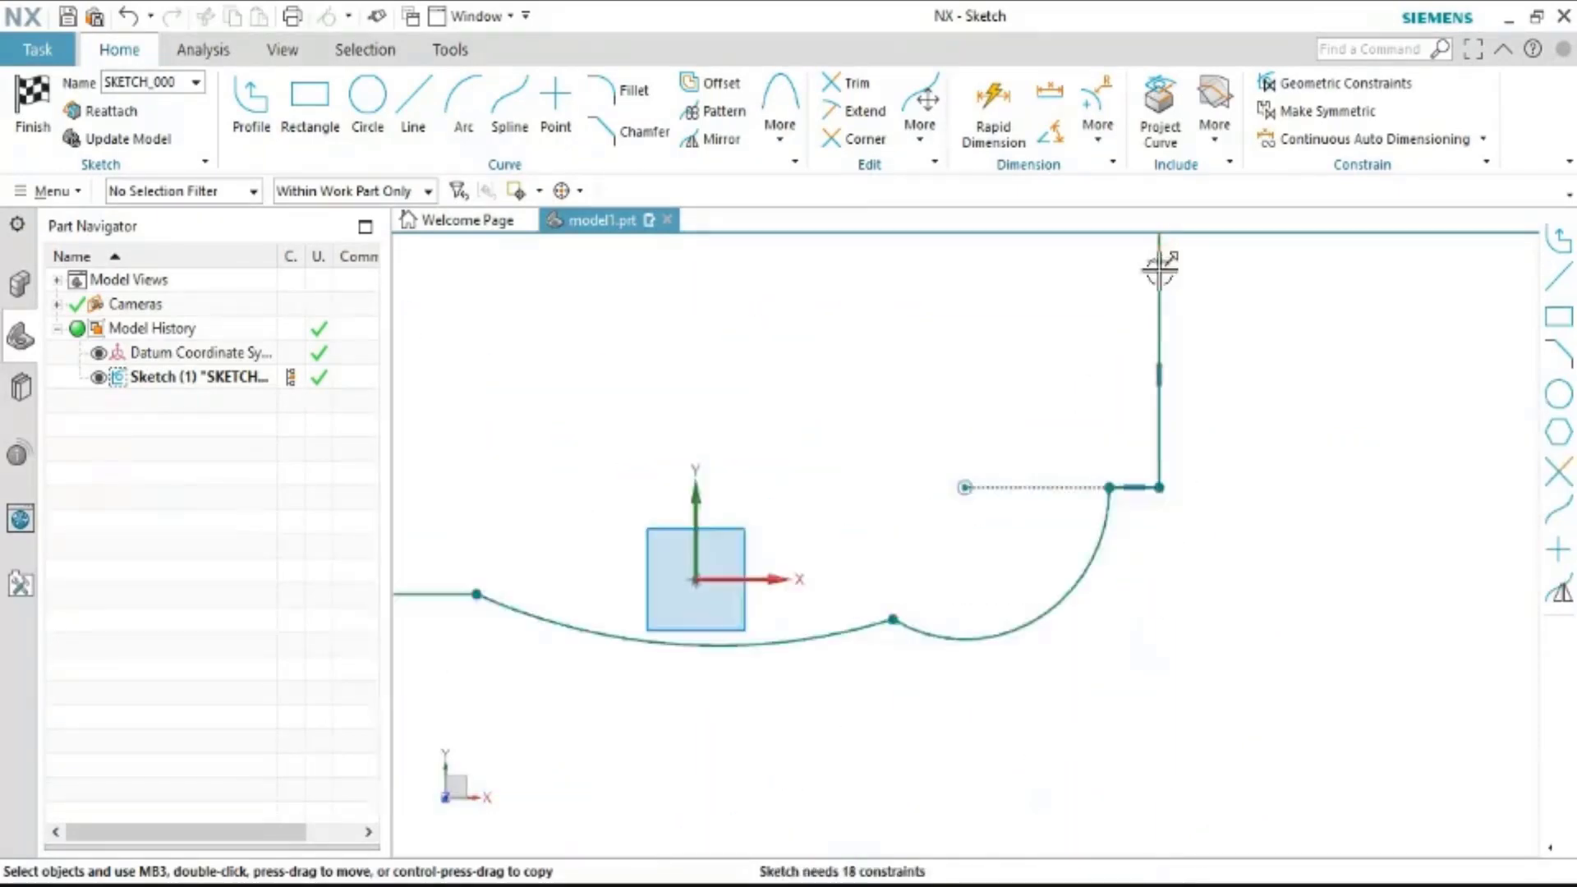
scroll(1240, 313, down, 1)
scroll(1250, 342, down, 2)
scroll(1260, 320, up, 1)
scroll(1241, 285, up, 1)
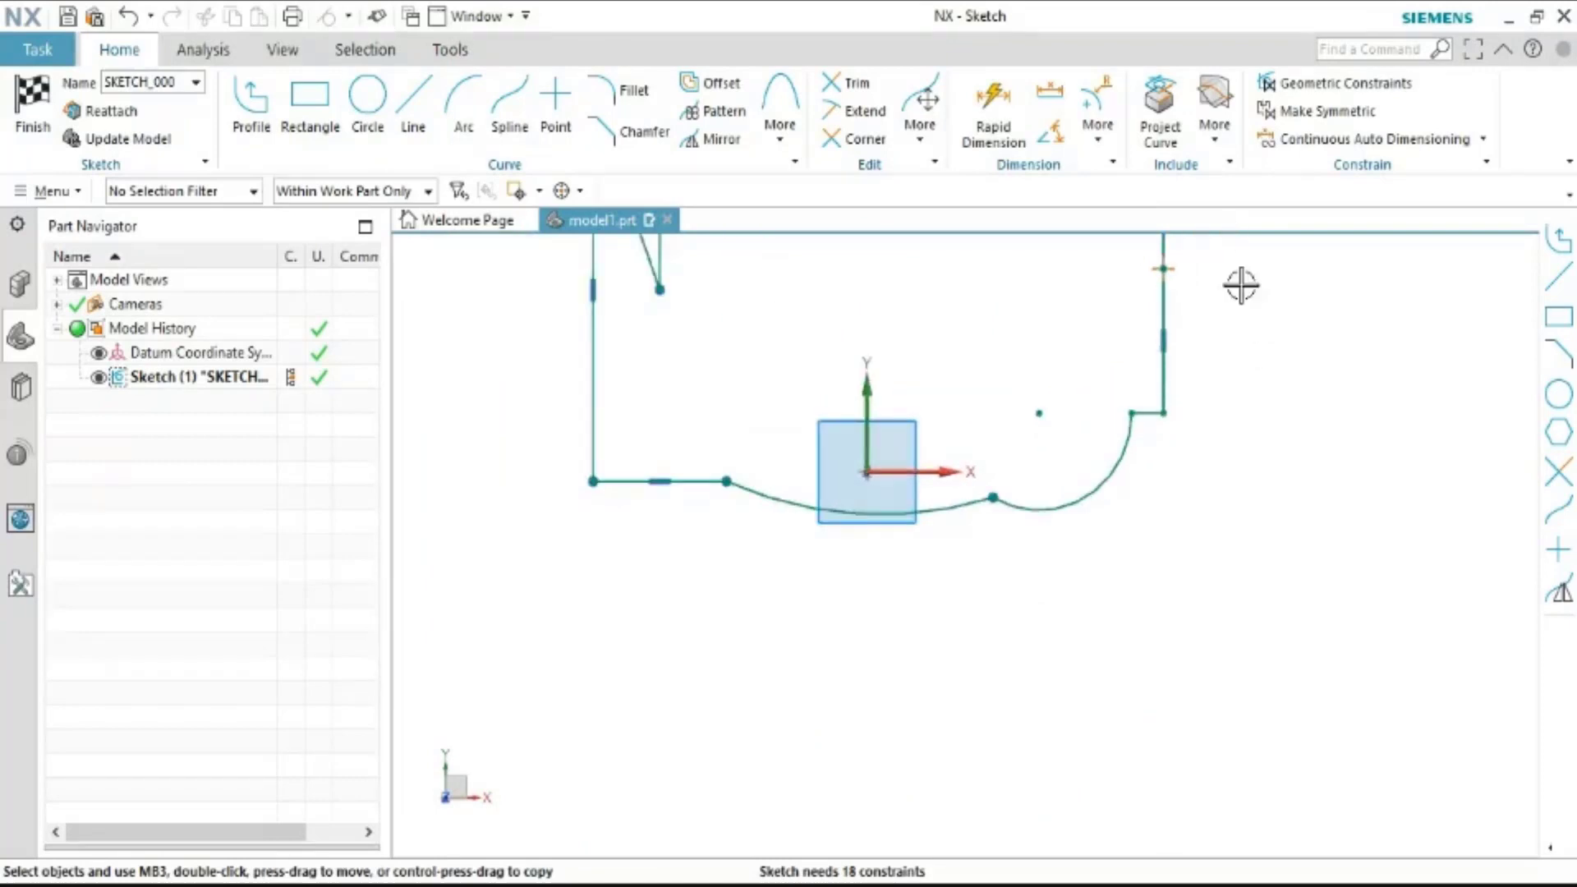
scroll(1240, 285, down, 3)
scroll(1274, 247, up, 3)
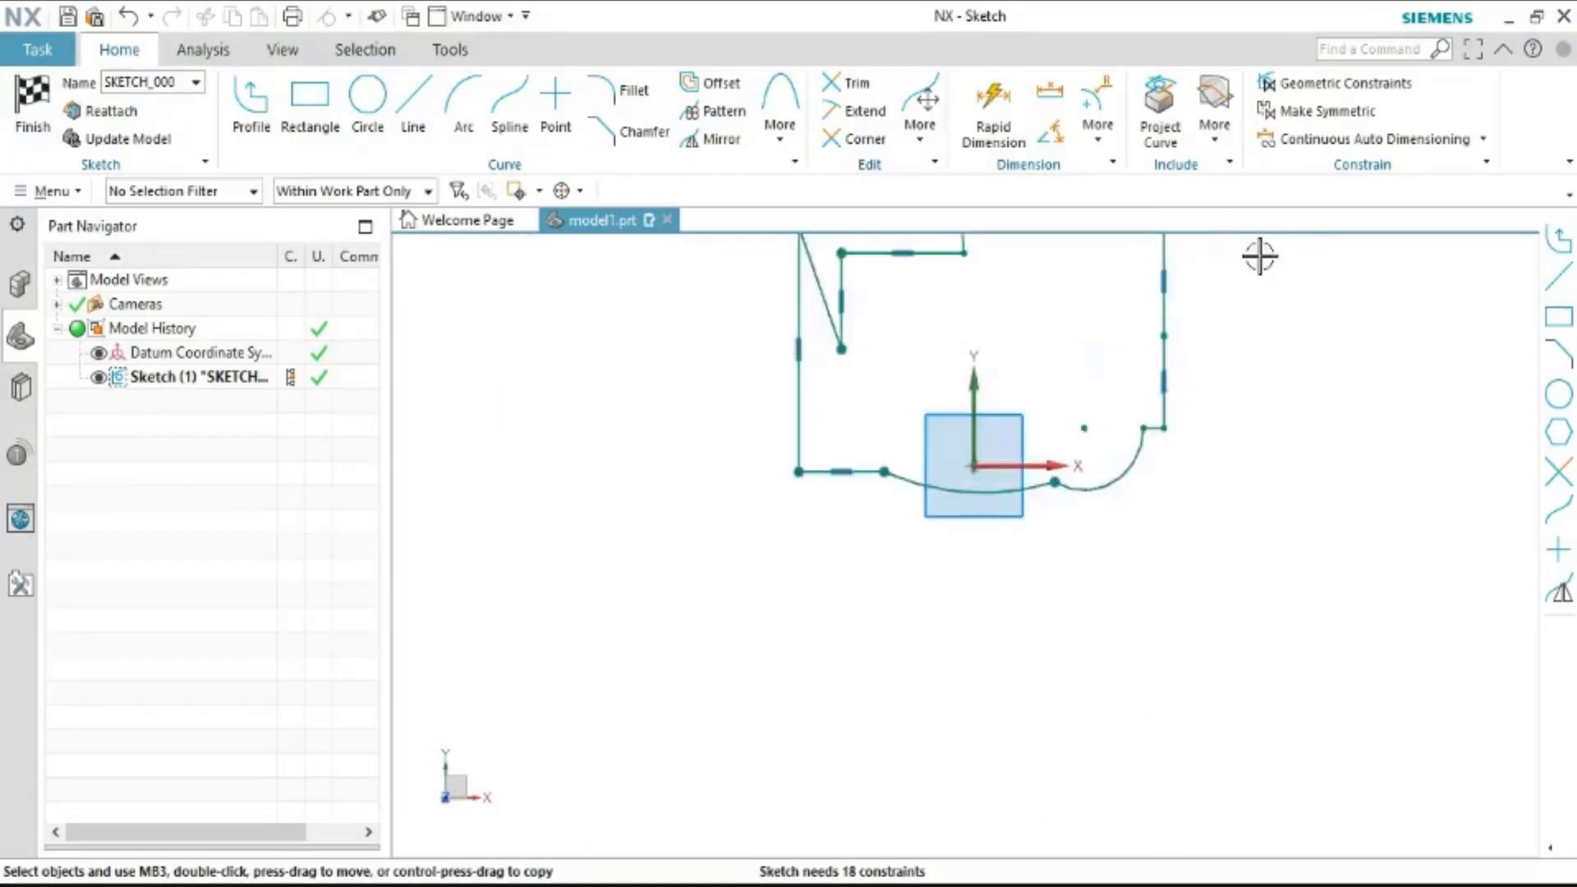
scroll(1224, 243, up, 1)
key(ctrl+z)
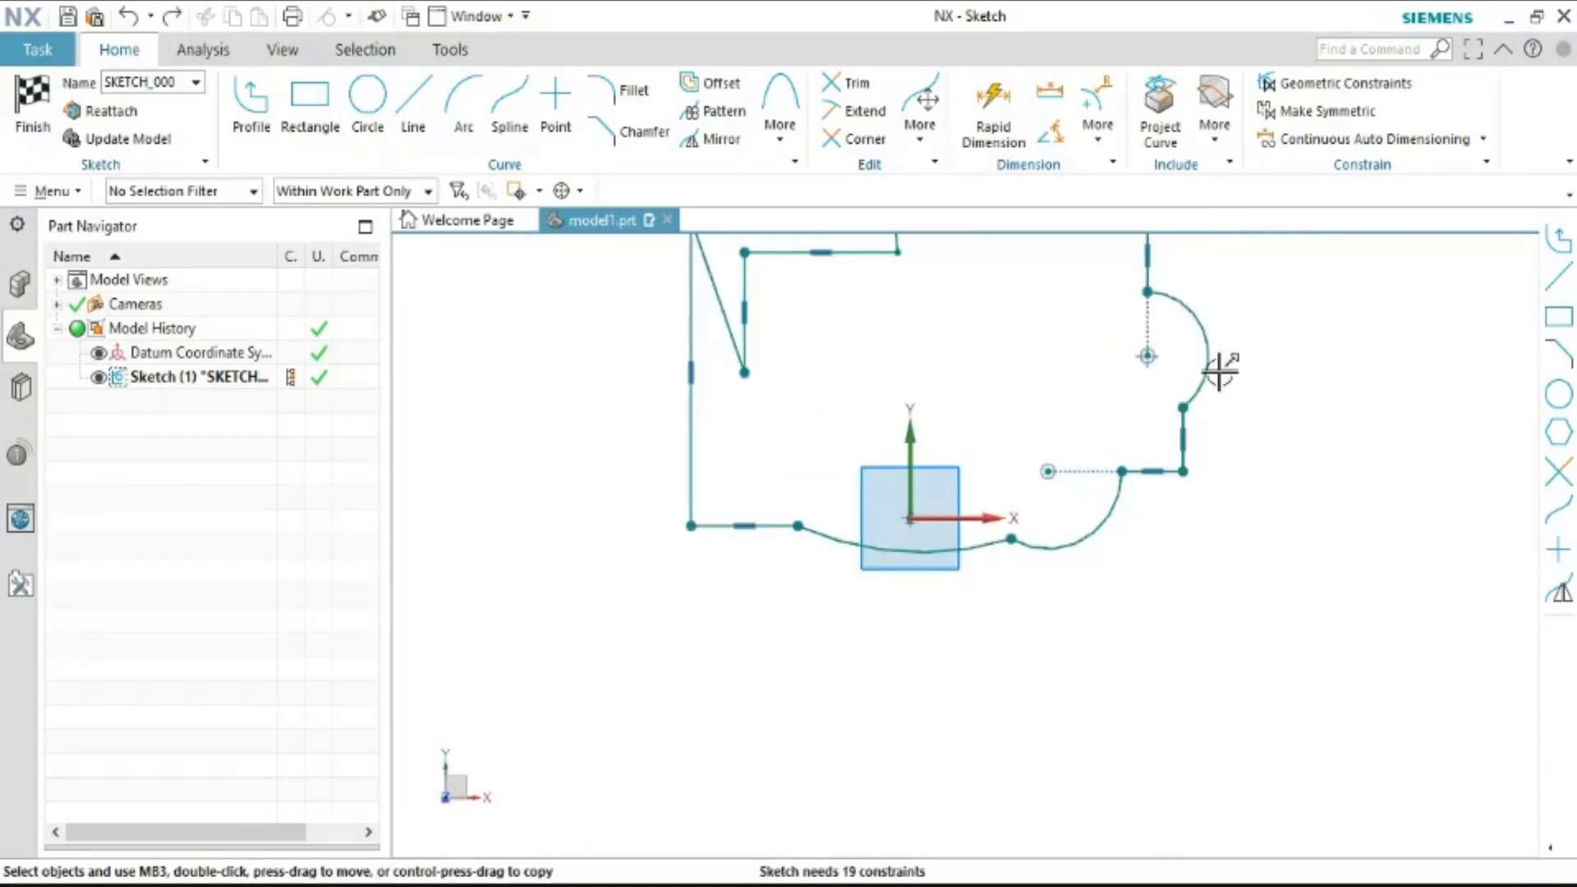
scroll(1190, 468, down, 2)
scroll(953, 526, up, 5)
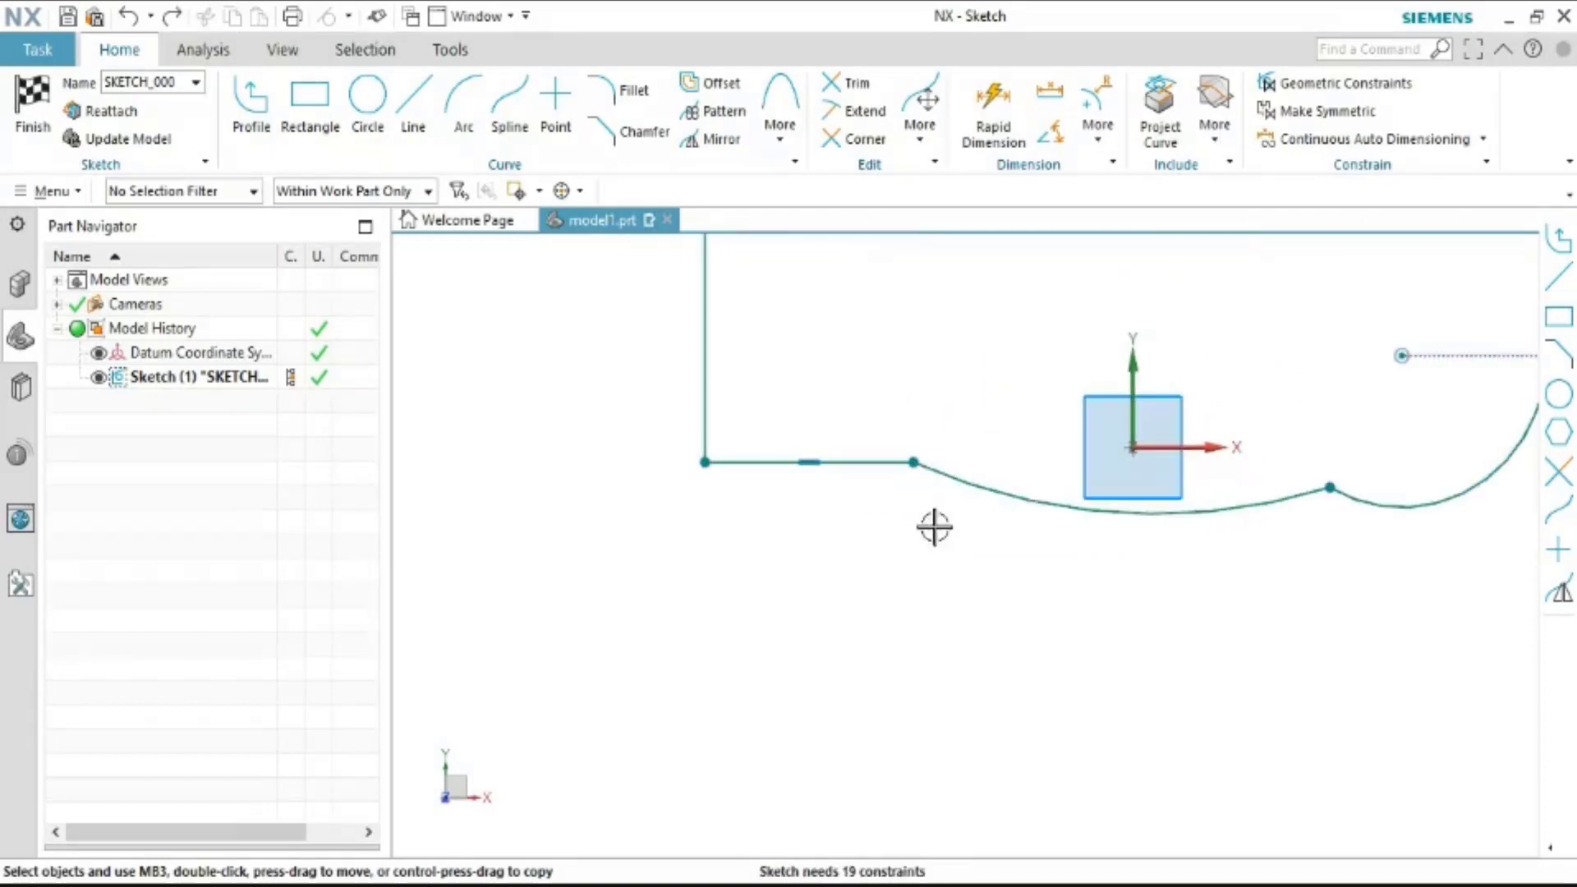
Make the bottom-left horizontal line (Line27) tangent to the lower arc (Arc4)
click(879, 464)
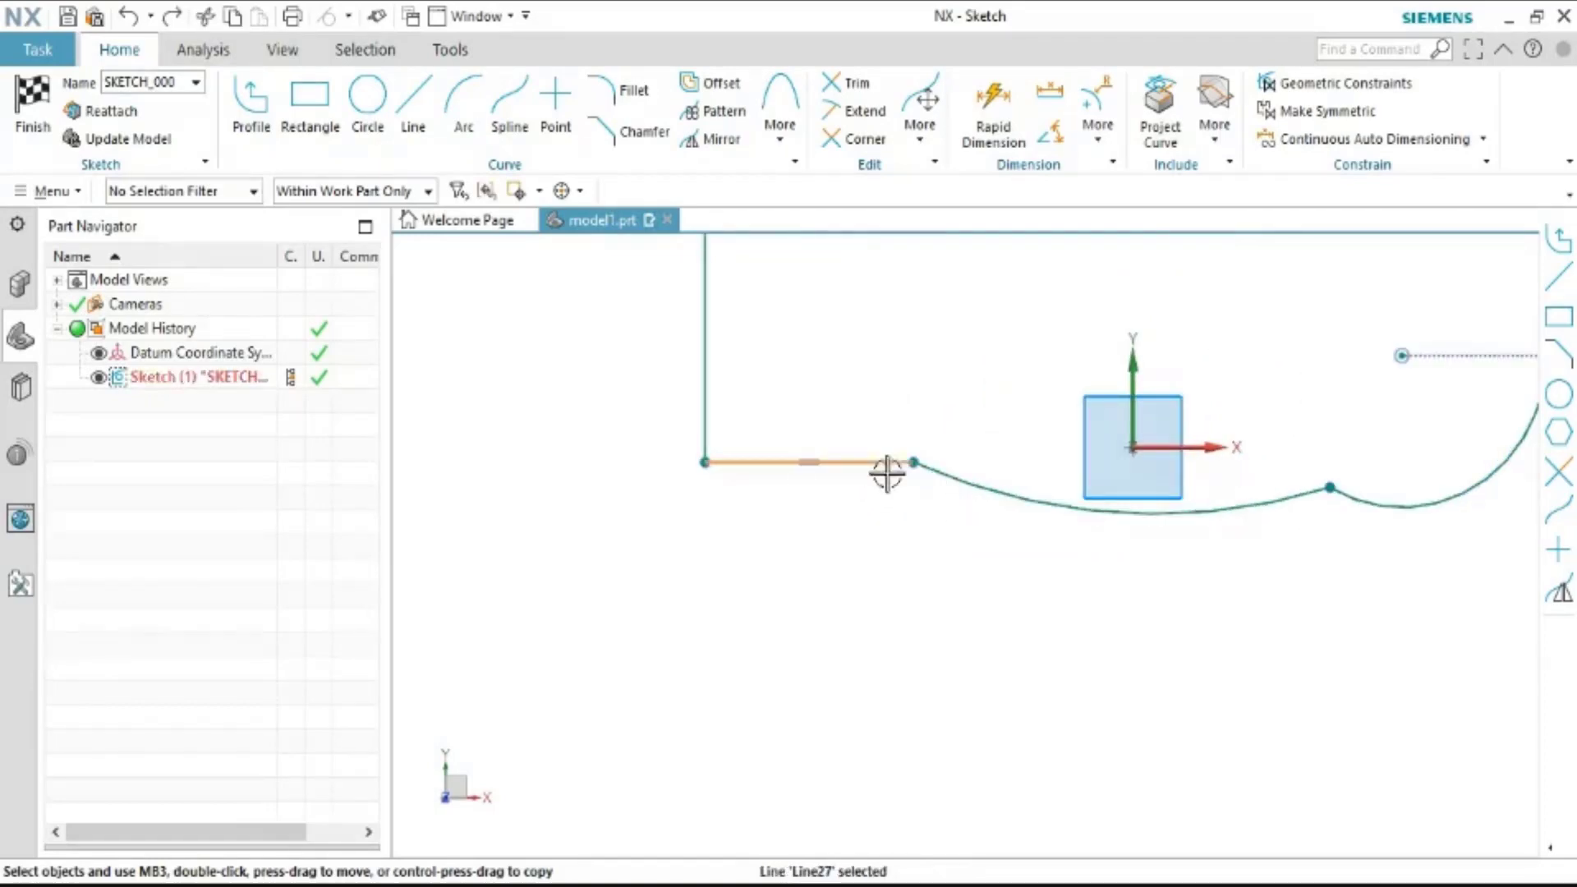
click(1005, 483)
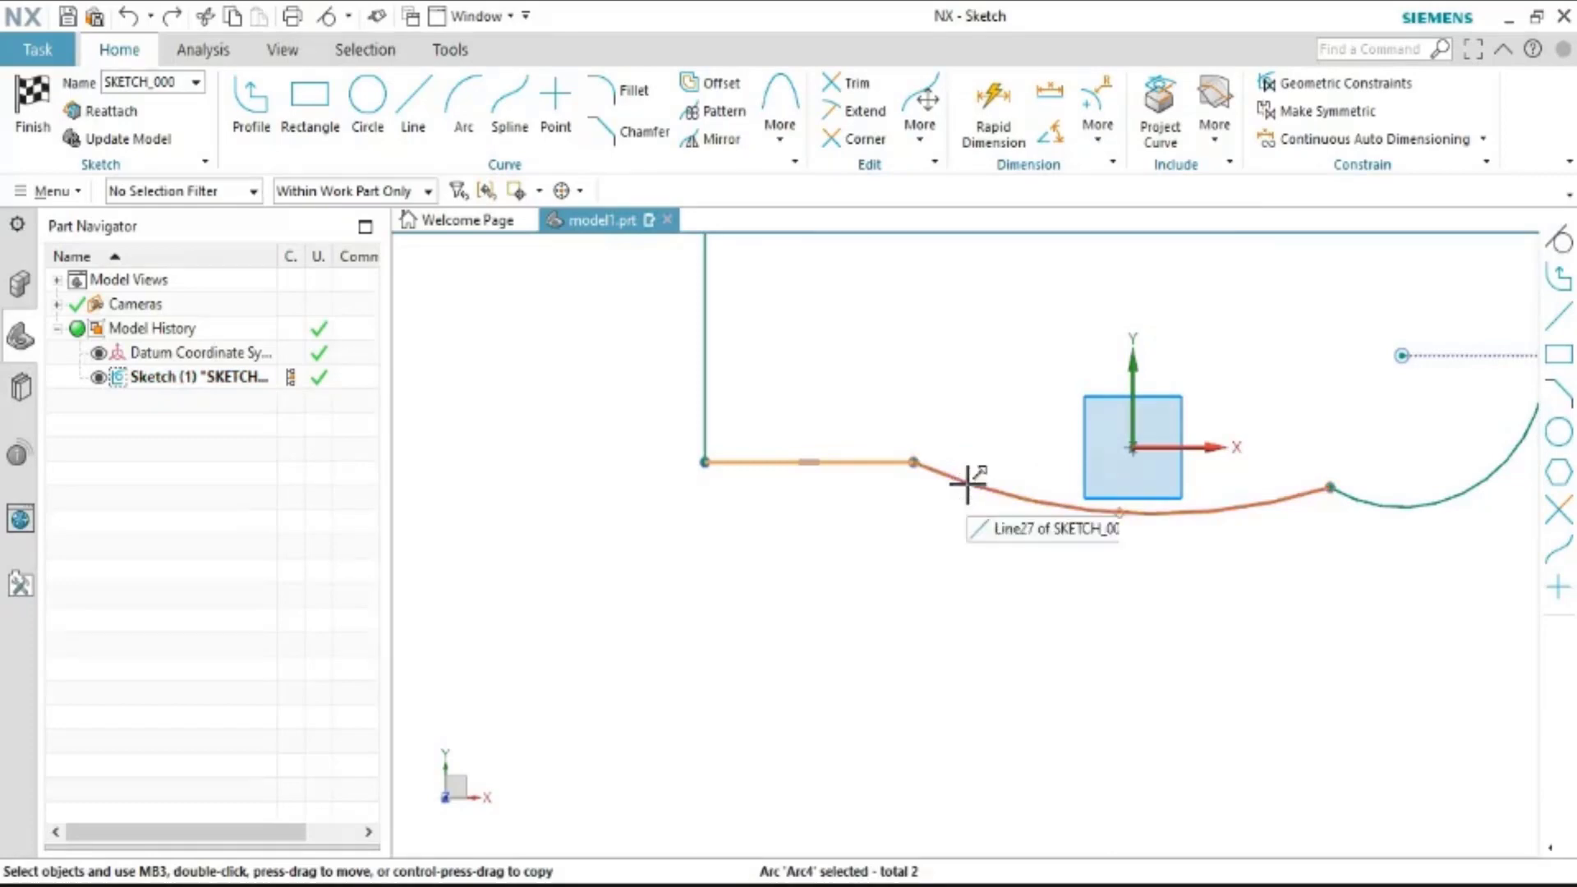
right_click(968, 483)
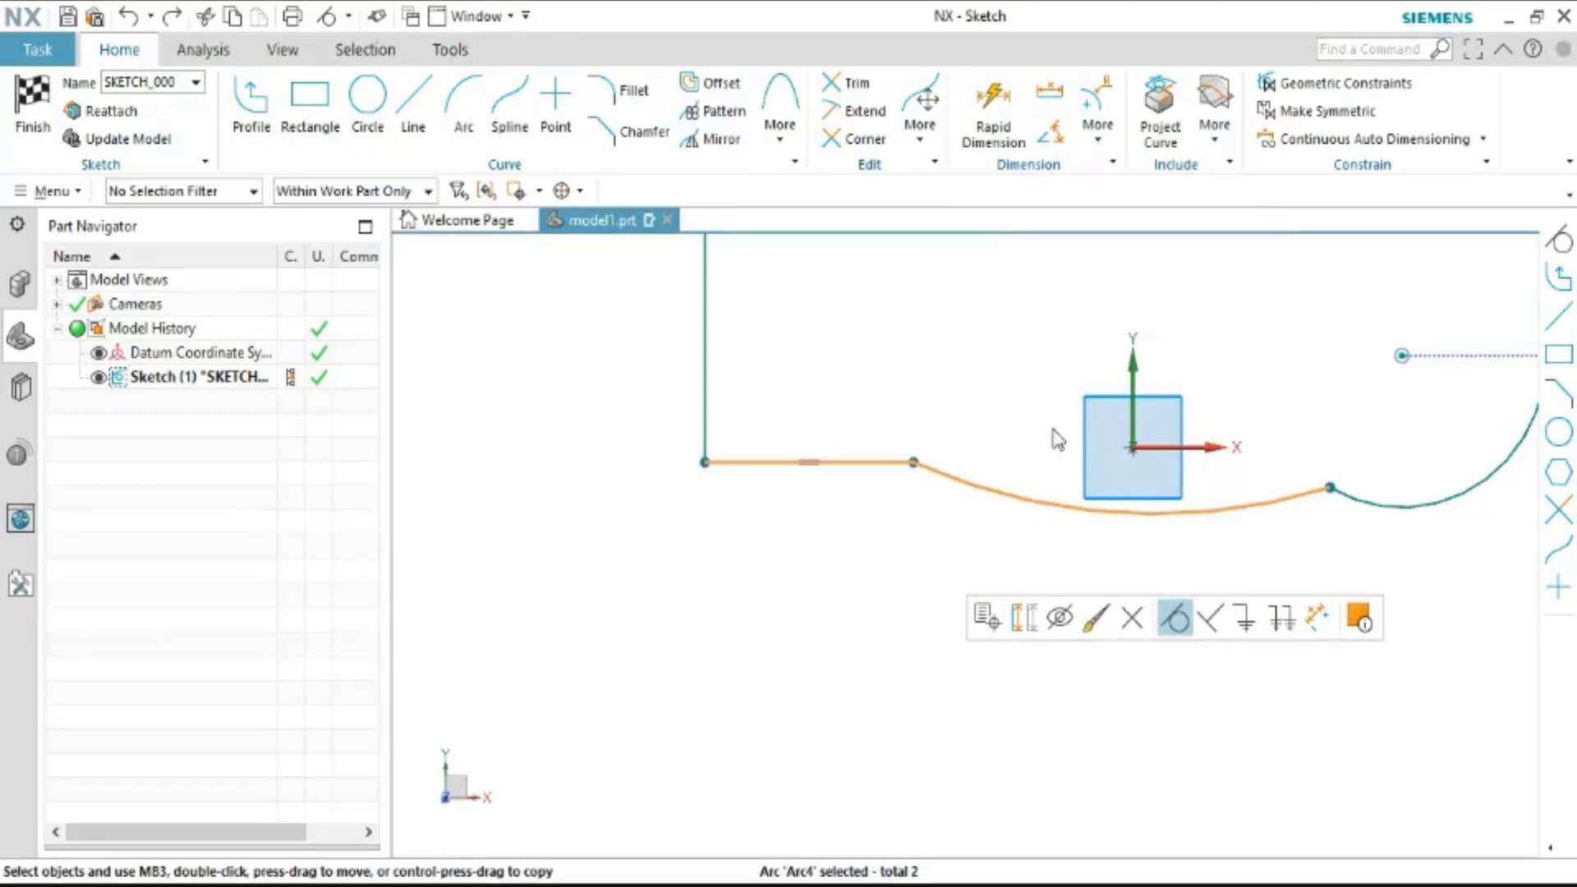
key(Escape)
Zoom the sketch to fit and start the Rapid Dimension tool
scroll(998, 427, down, 3)
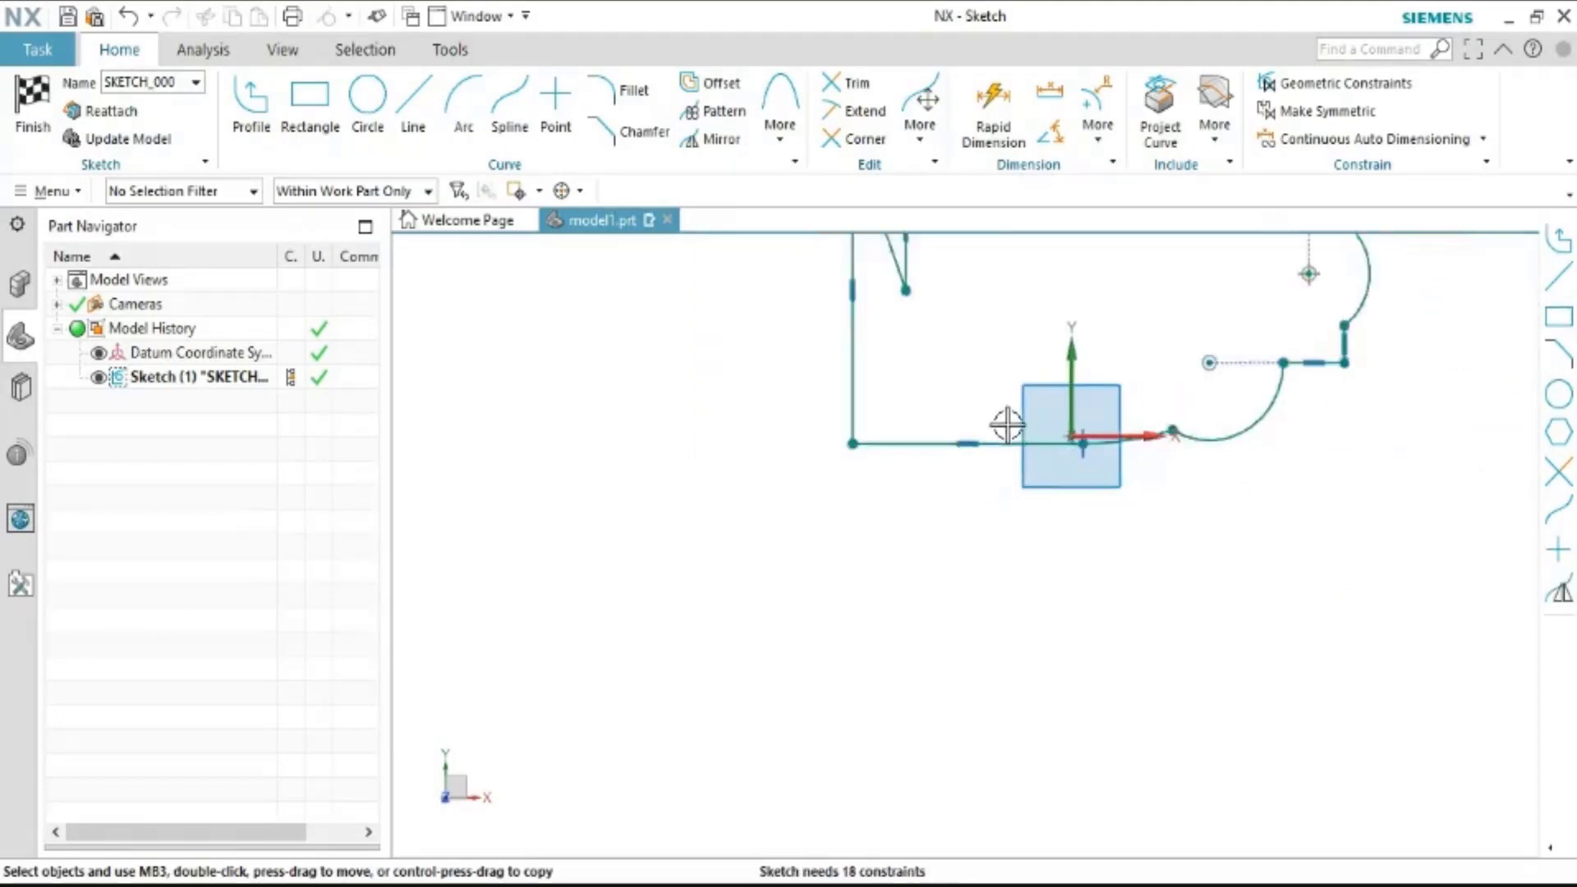
scroll(1003, 422, down, 2)
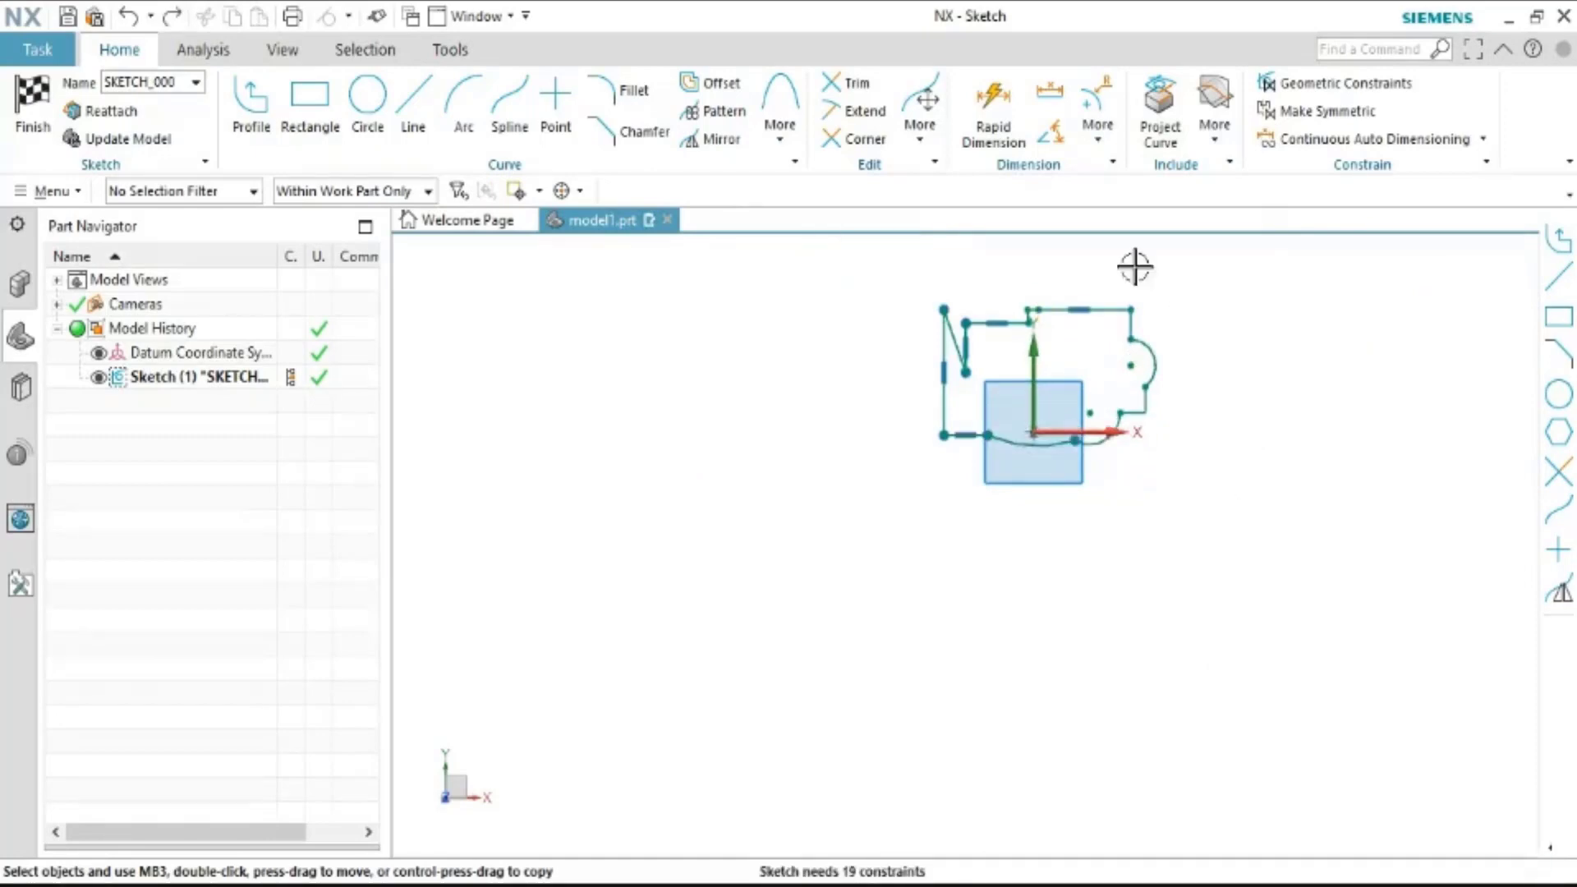
scroll(1134, 264, up, 3)
scroll(1092, 243, up, 2)
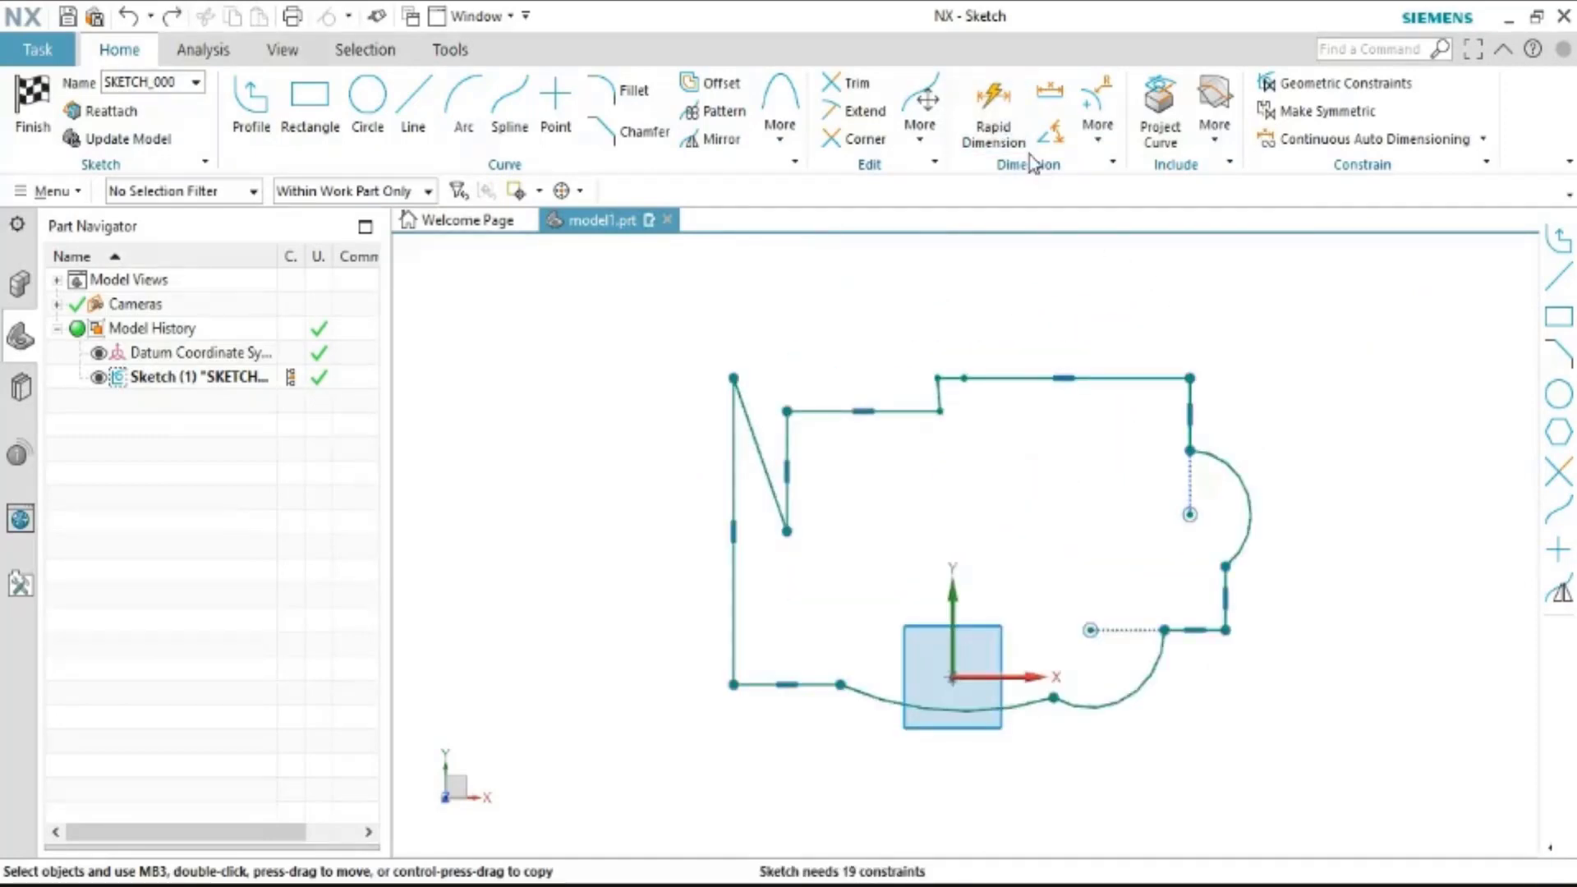
click(1011, 136)
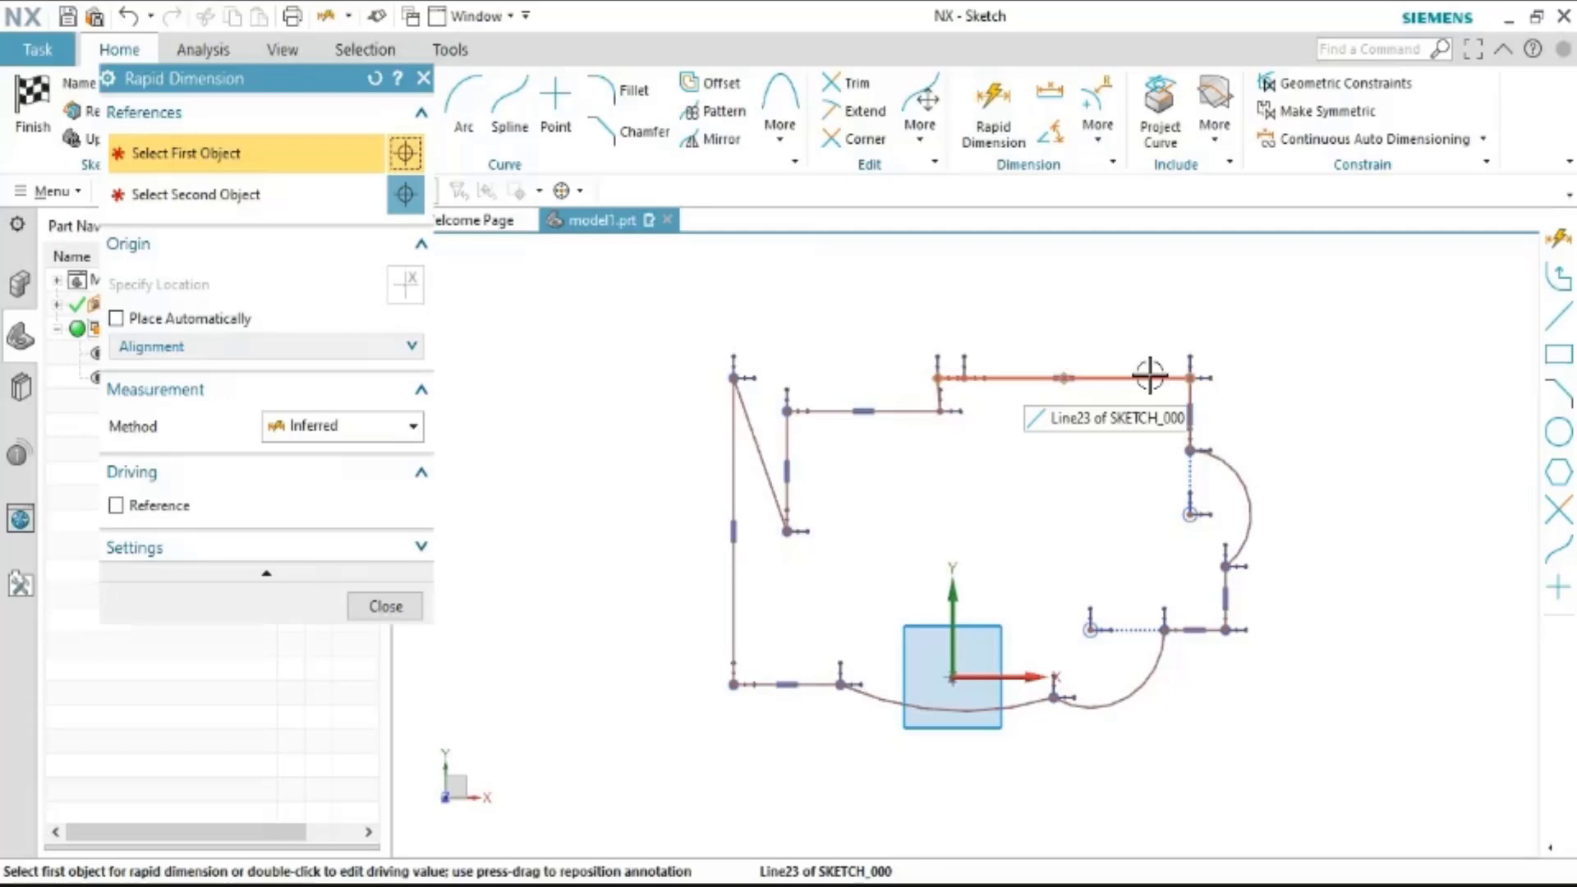
Place a 16.5 length dimension on the upper-right top line, then undo it
click(1150, 376)
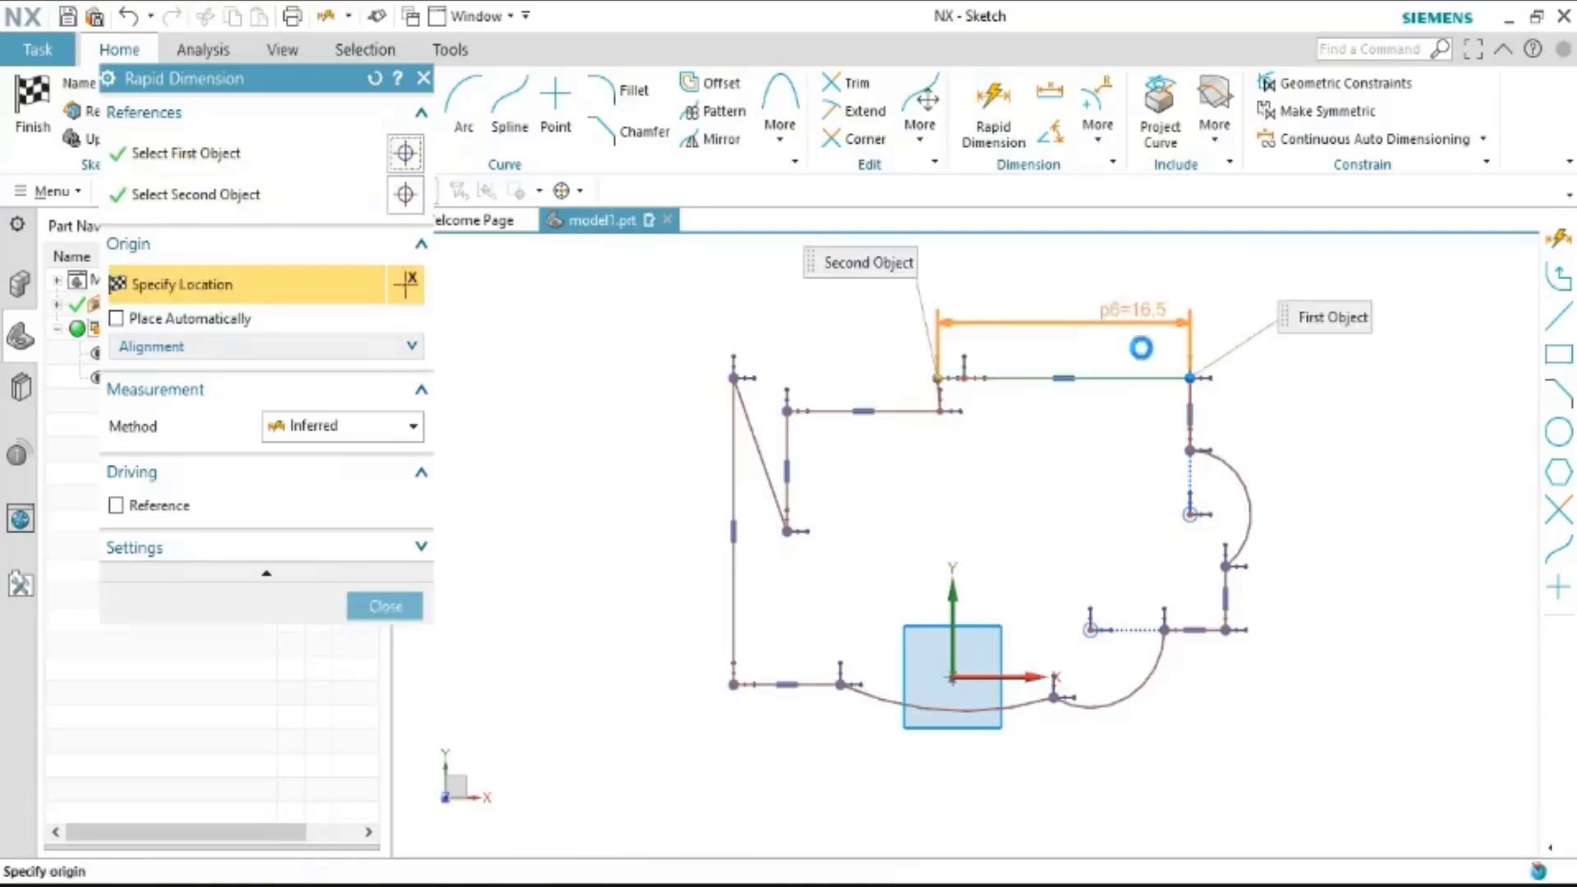
click(1129, 304)
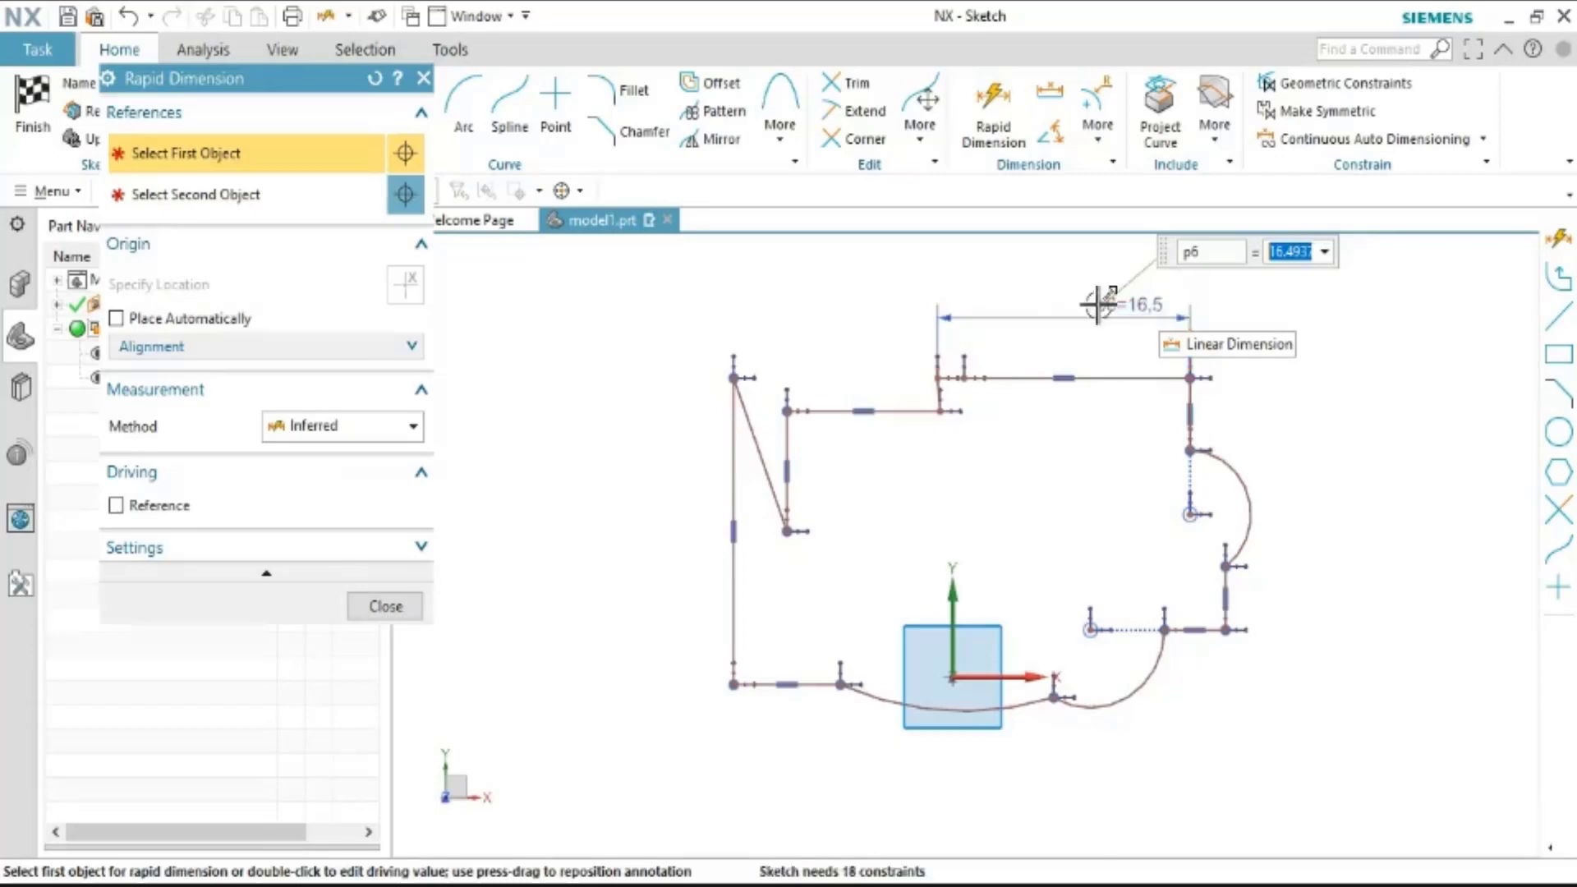
click(373, 608)
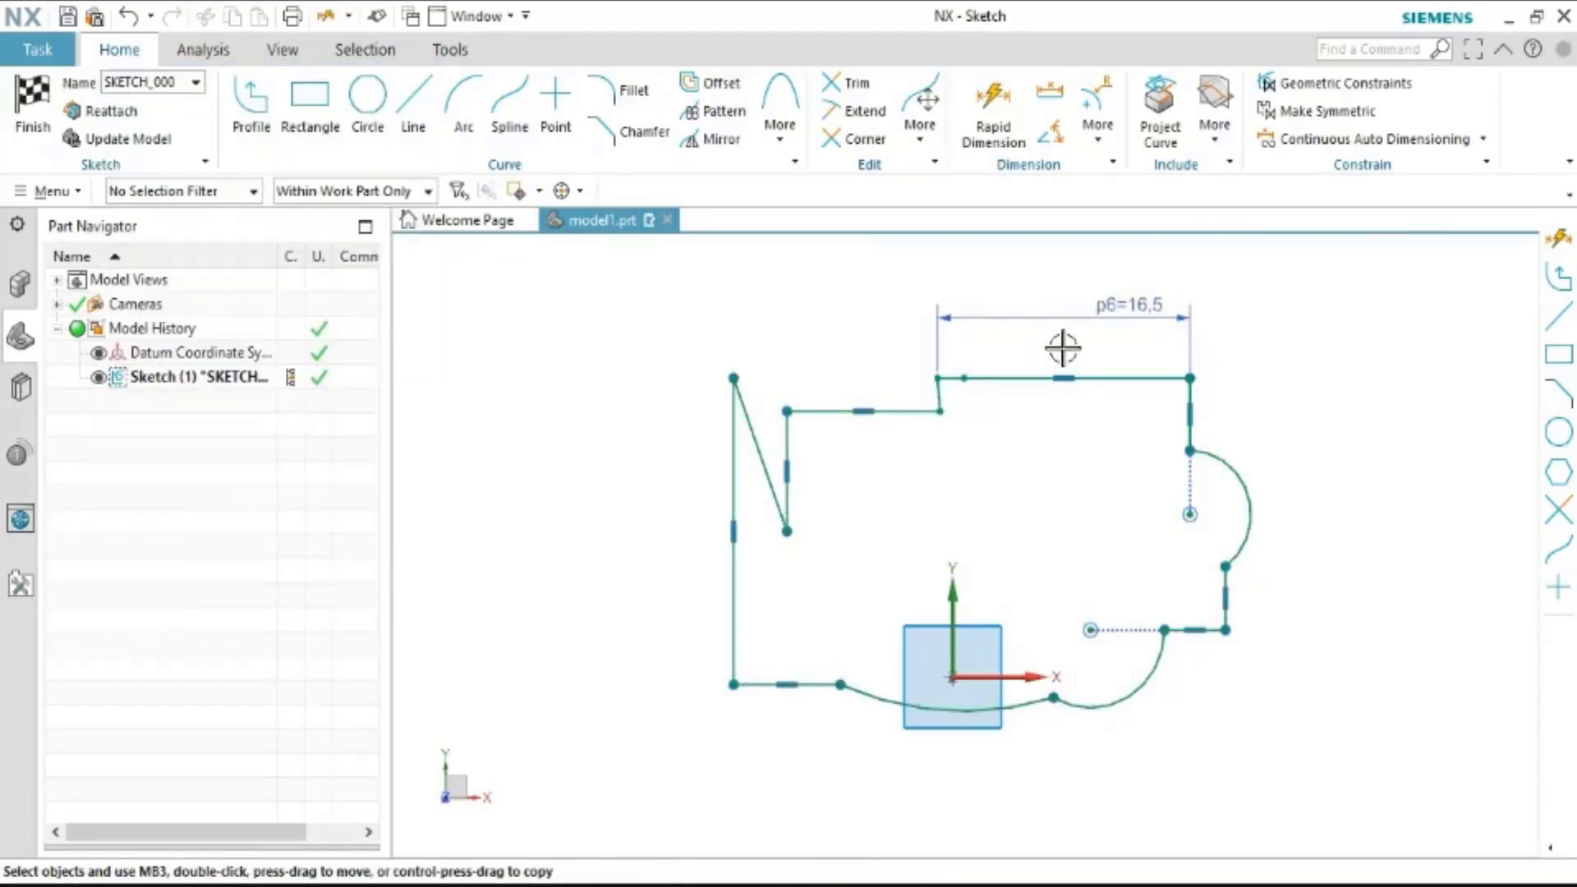
key(ctrl+z)
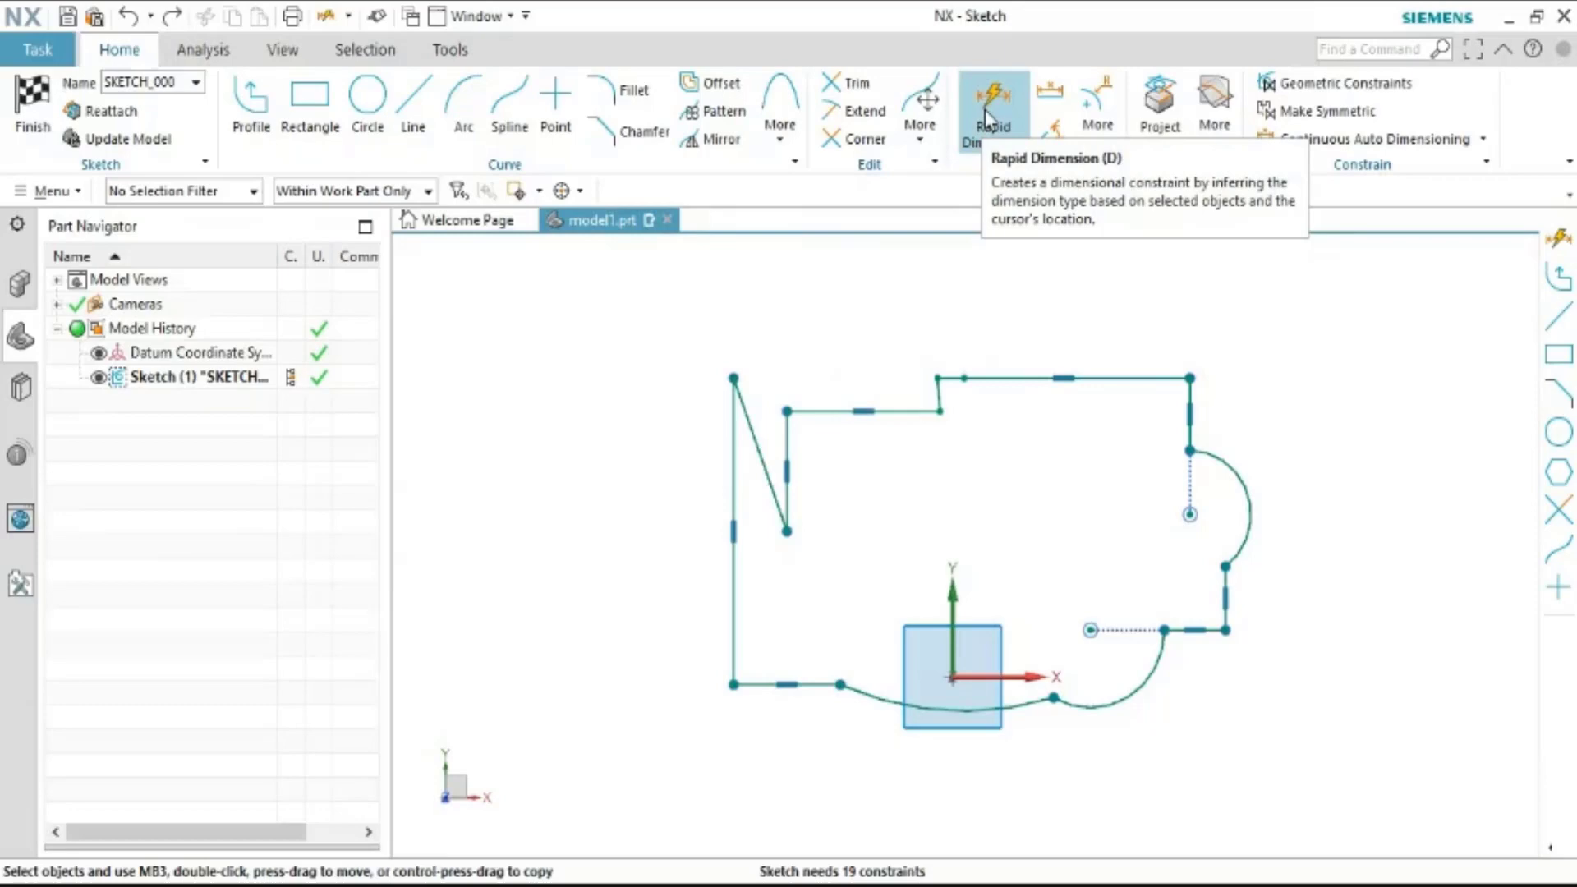
Start Rapid Dimension on the top line, trying the sketch origin as the second reference
click(984, 110)
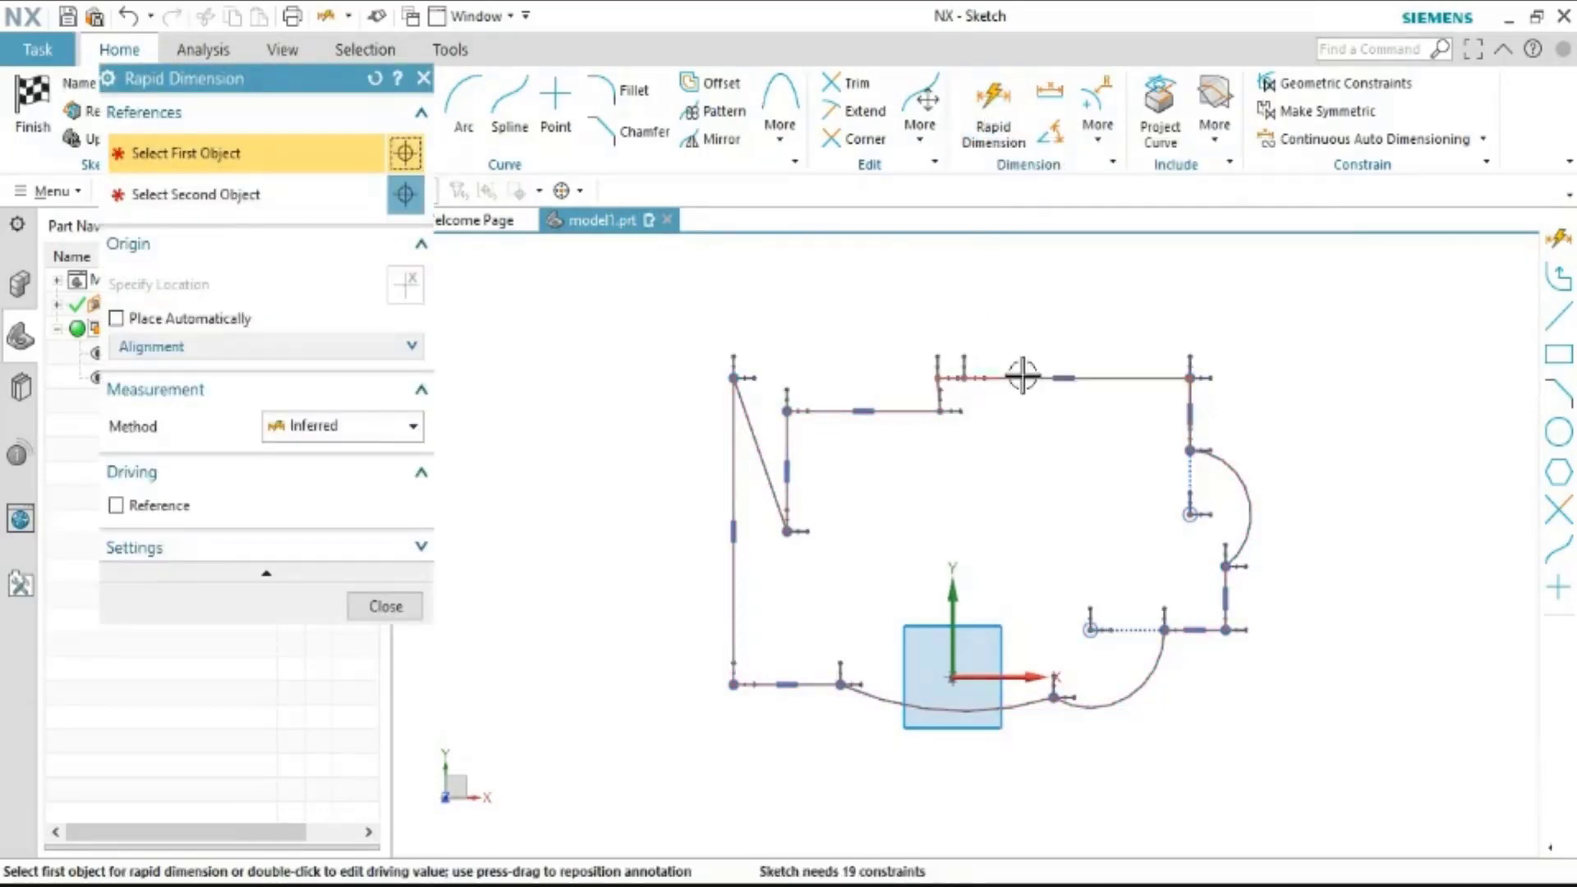
scroll(1022, 376, down, 2)
scroll(1027, 378, down, 1)
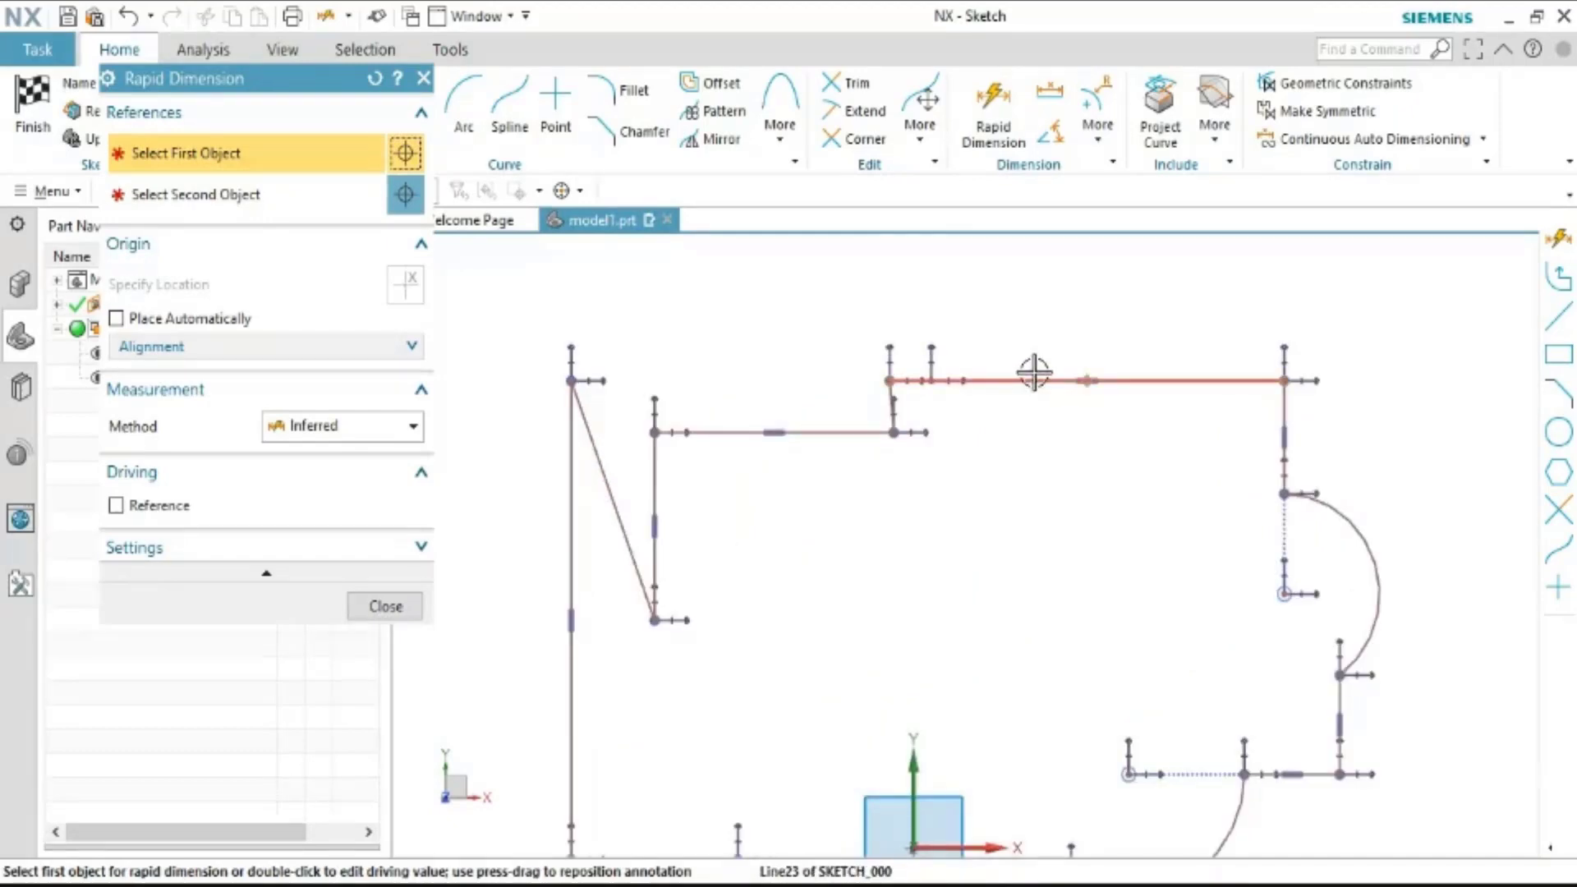
click(1034, 374)
scroll(1050, 300, up, 3)
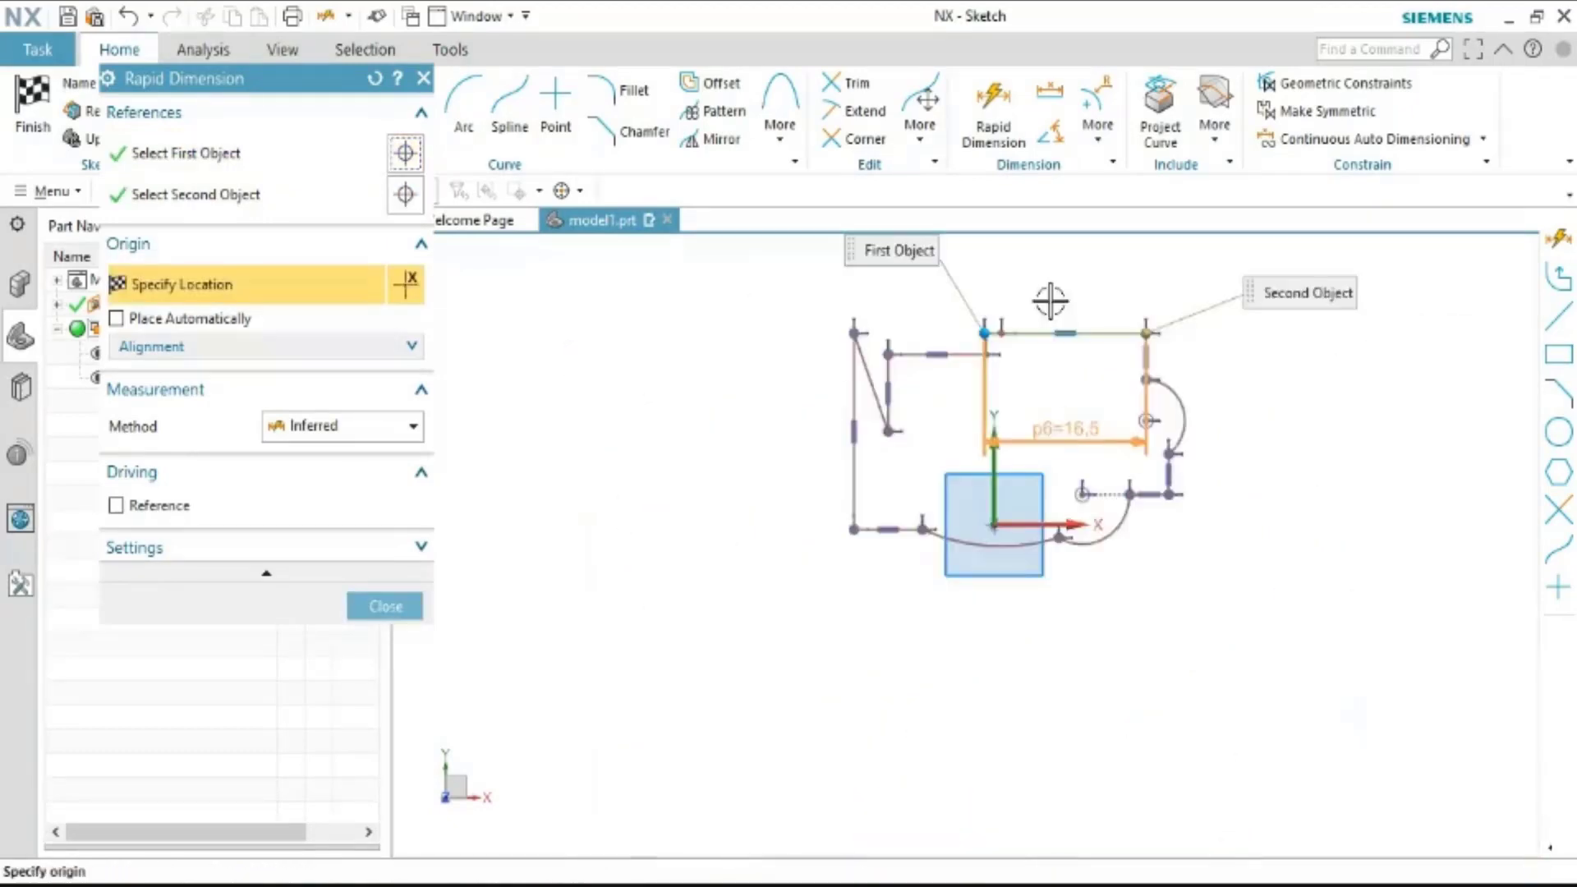
click(1037, 555)
scroll(1039, 550, up, 3)
scroll(1043, 563, down, 2)
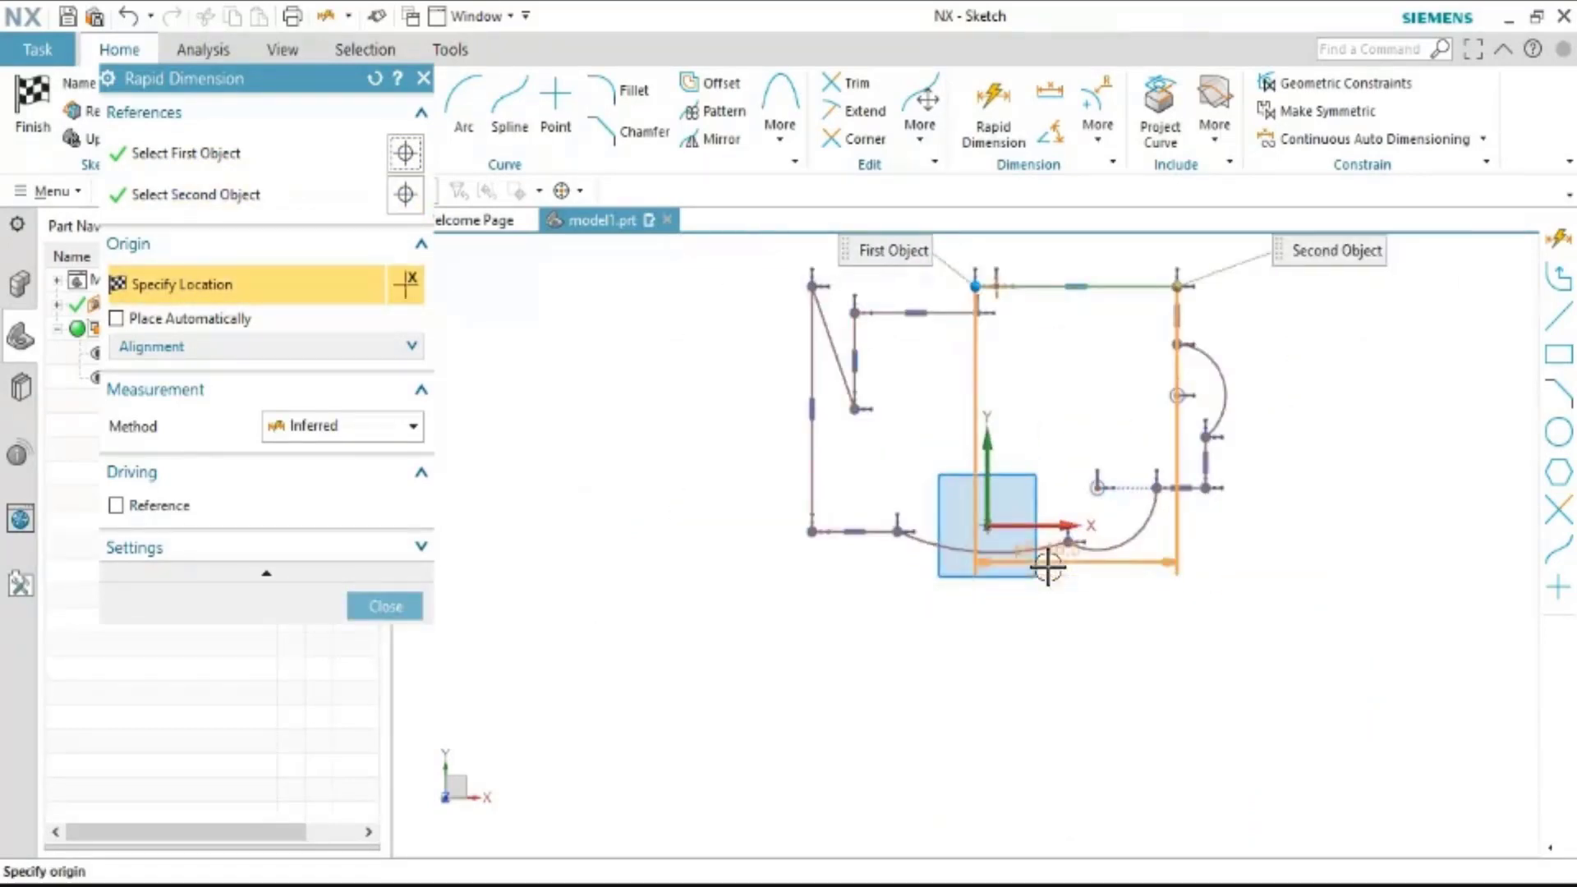
shift+click(1045, 549)
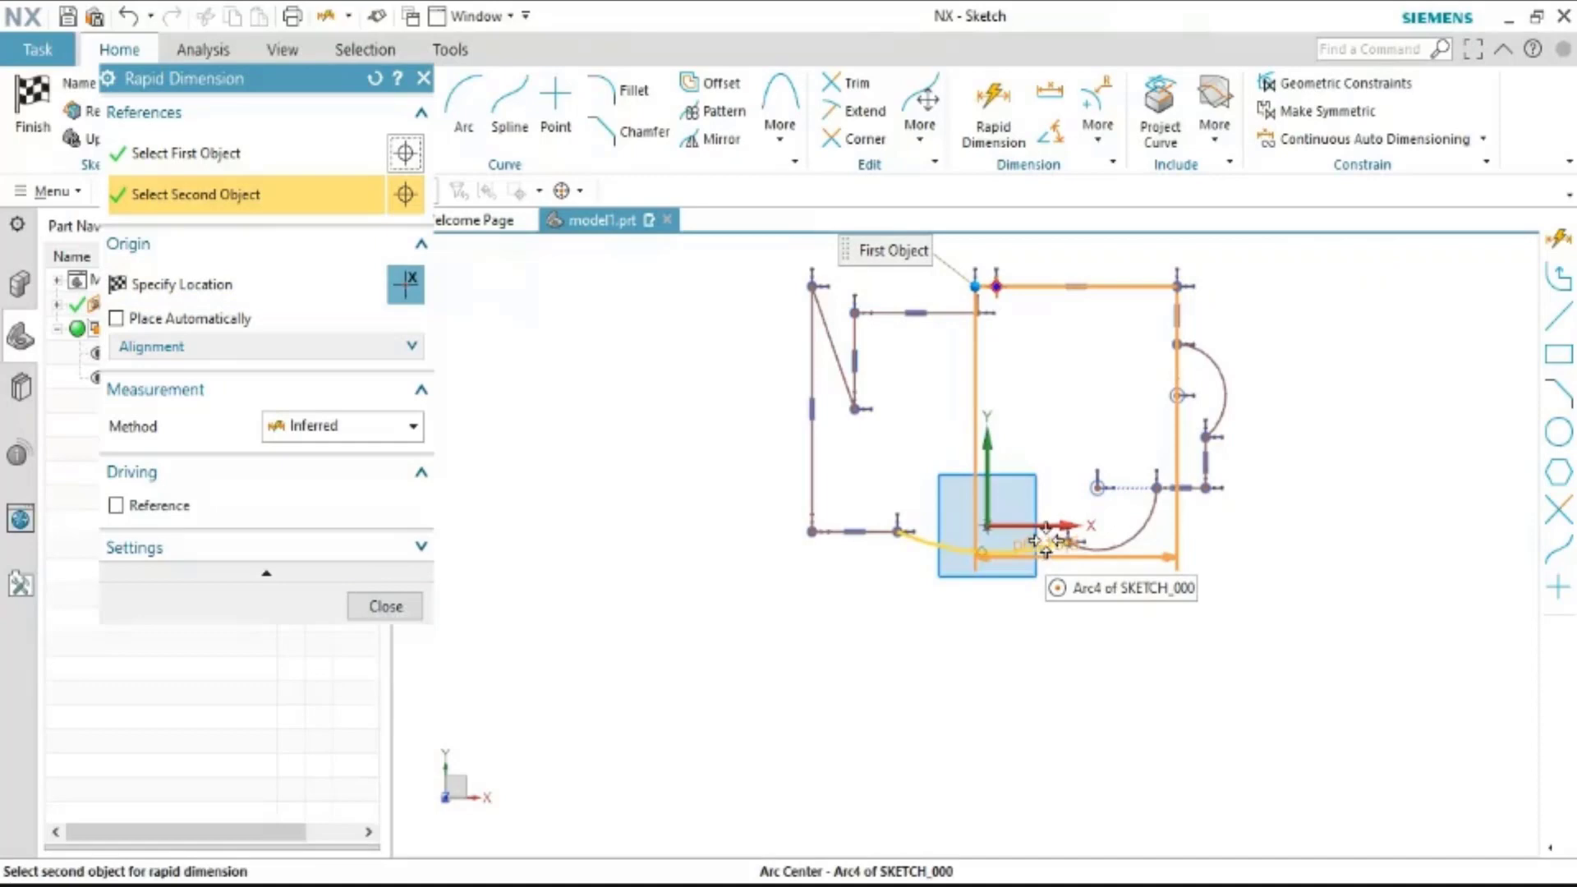
click(986, 524)
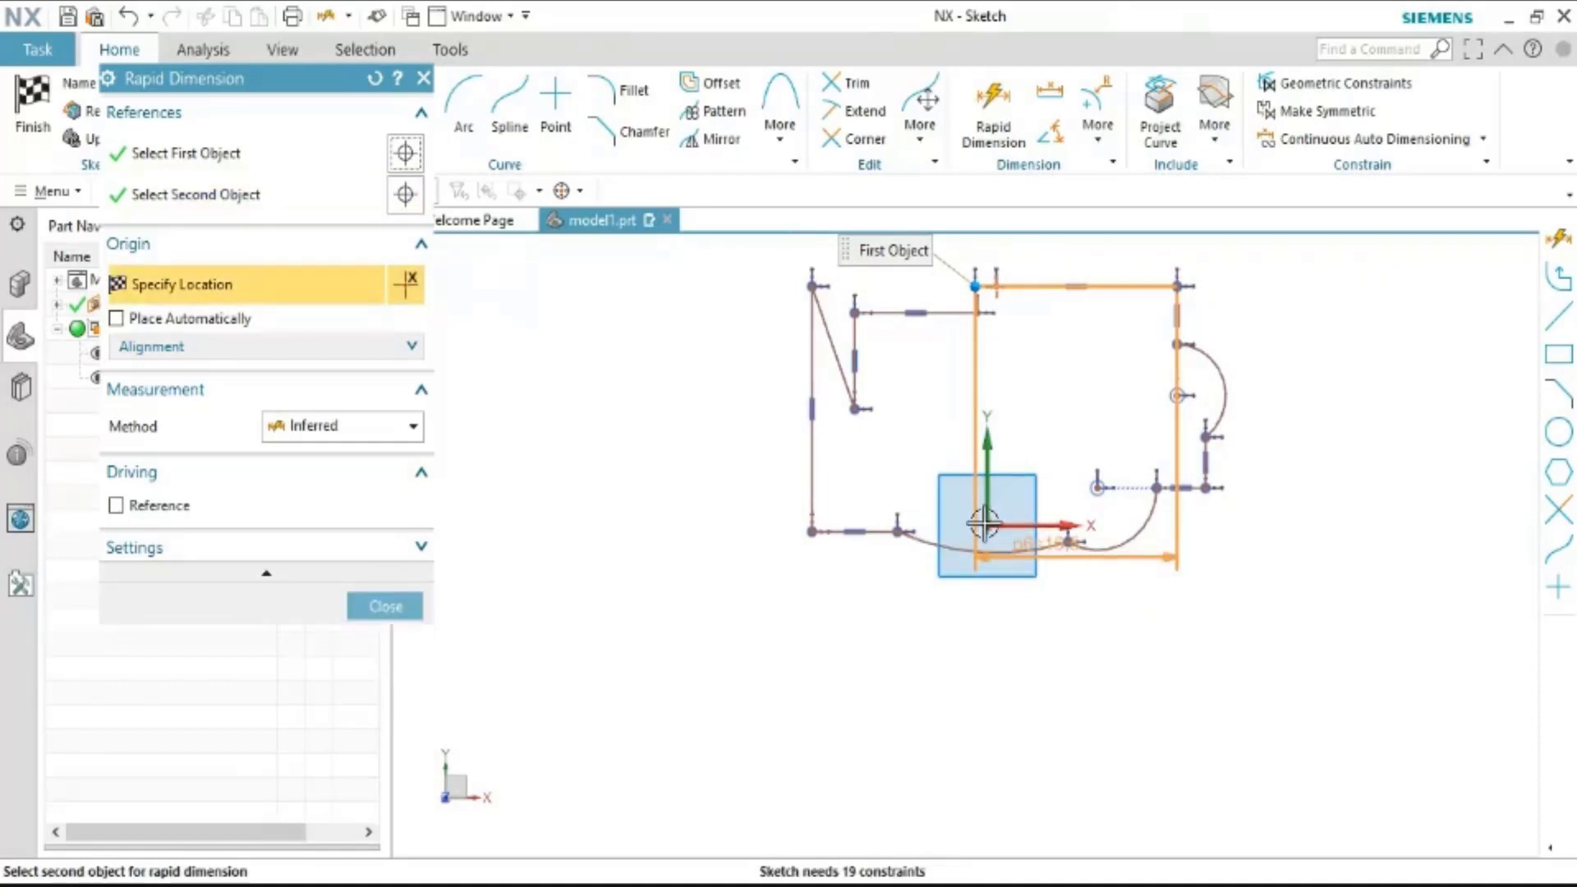
Use the Sketch Horizontal Axis as second reference and place vertical dimension p6=18.6
click(1108, 522)
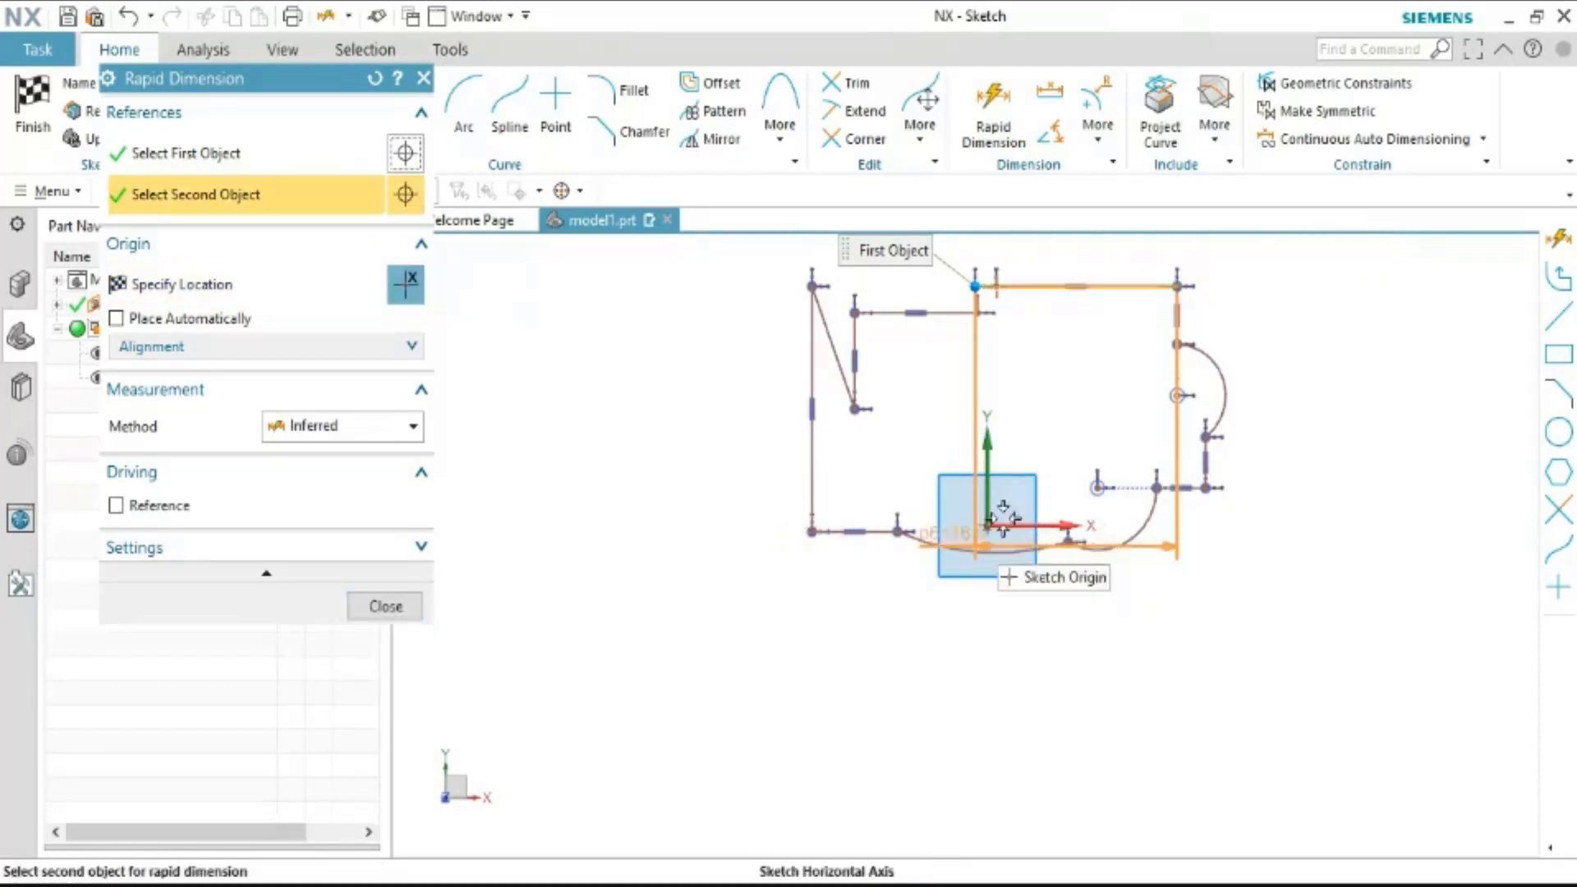
scroll(1000, 518, up, 1)
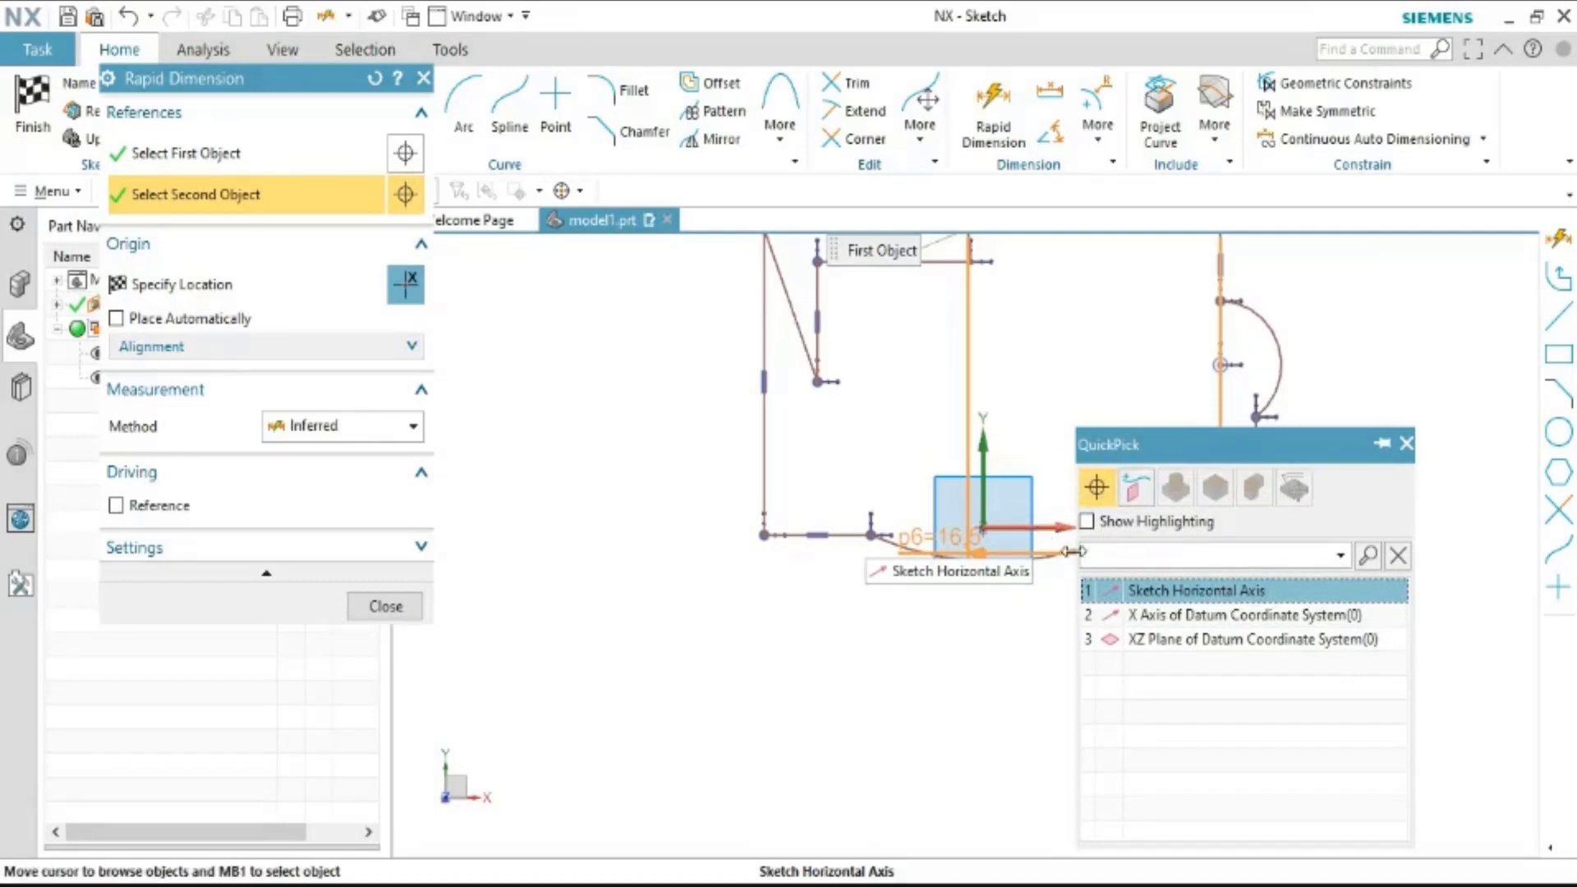
click(1169, 589)
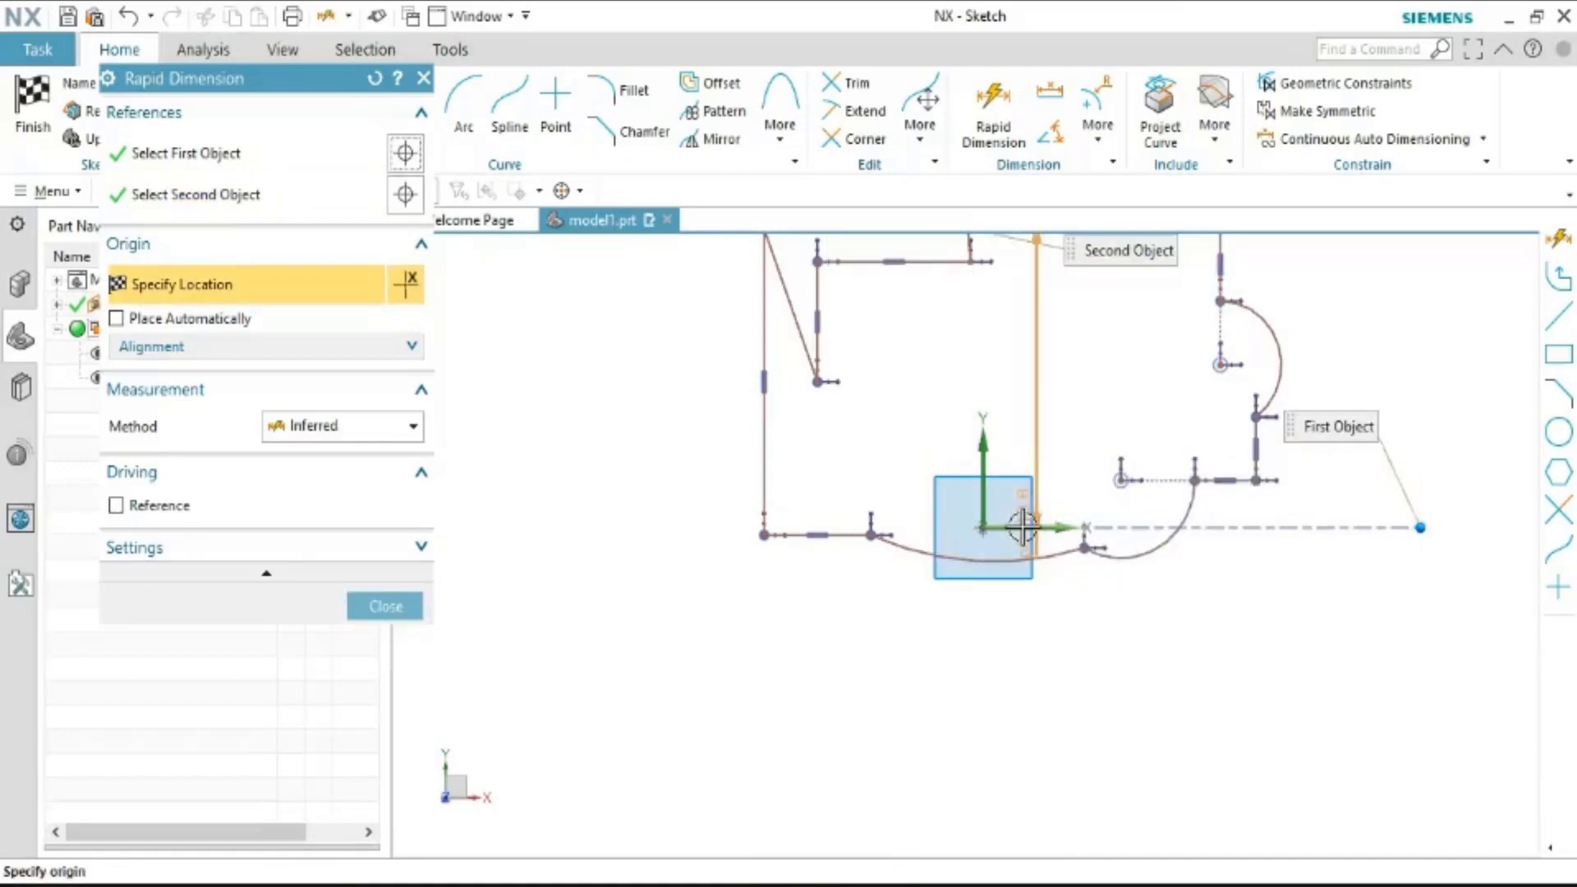
scroll(1036, 441, down, 2)
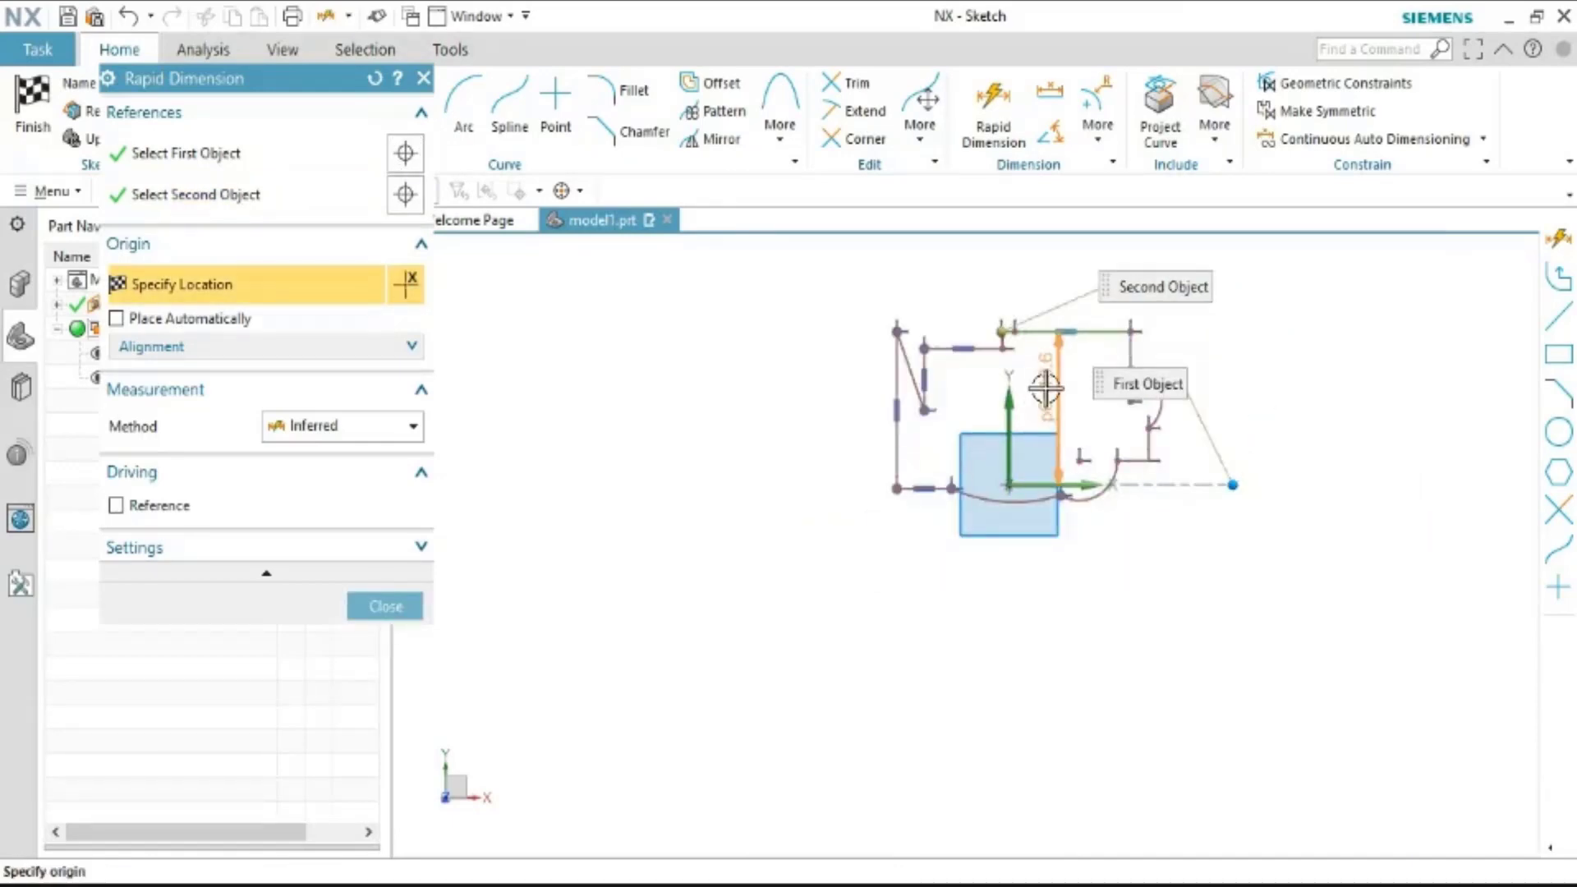
click(1045, 389)
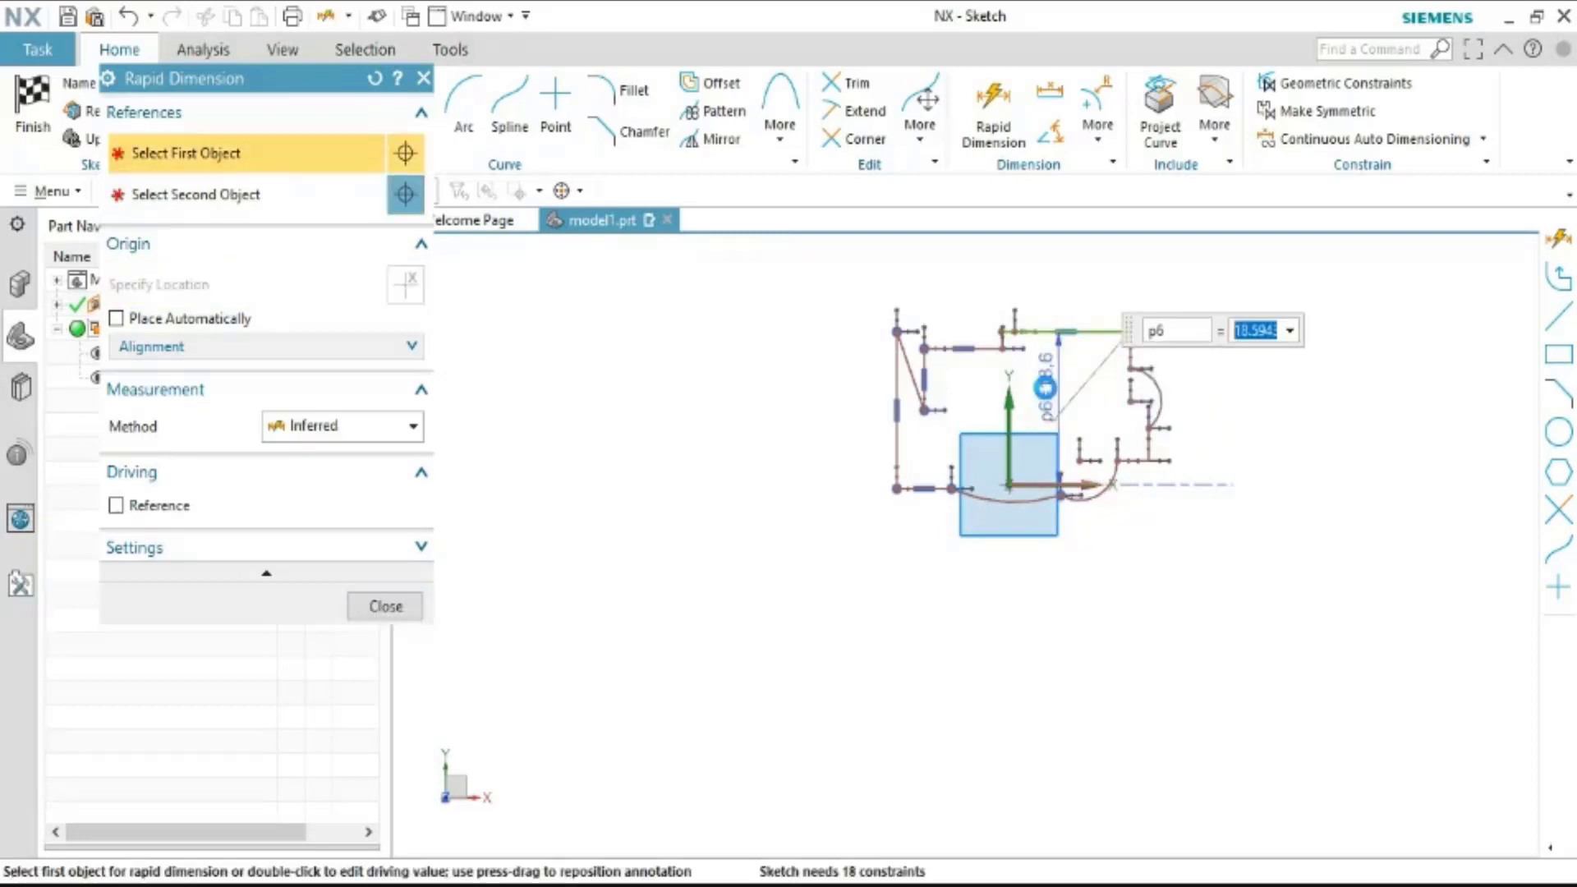
scroll(1055, 345, up, 4)
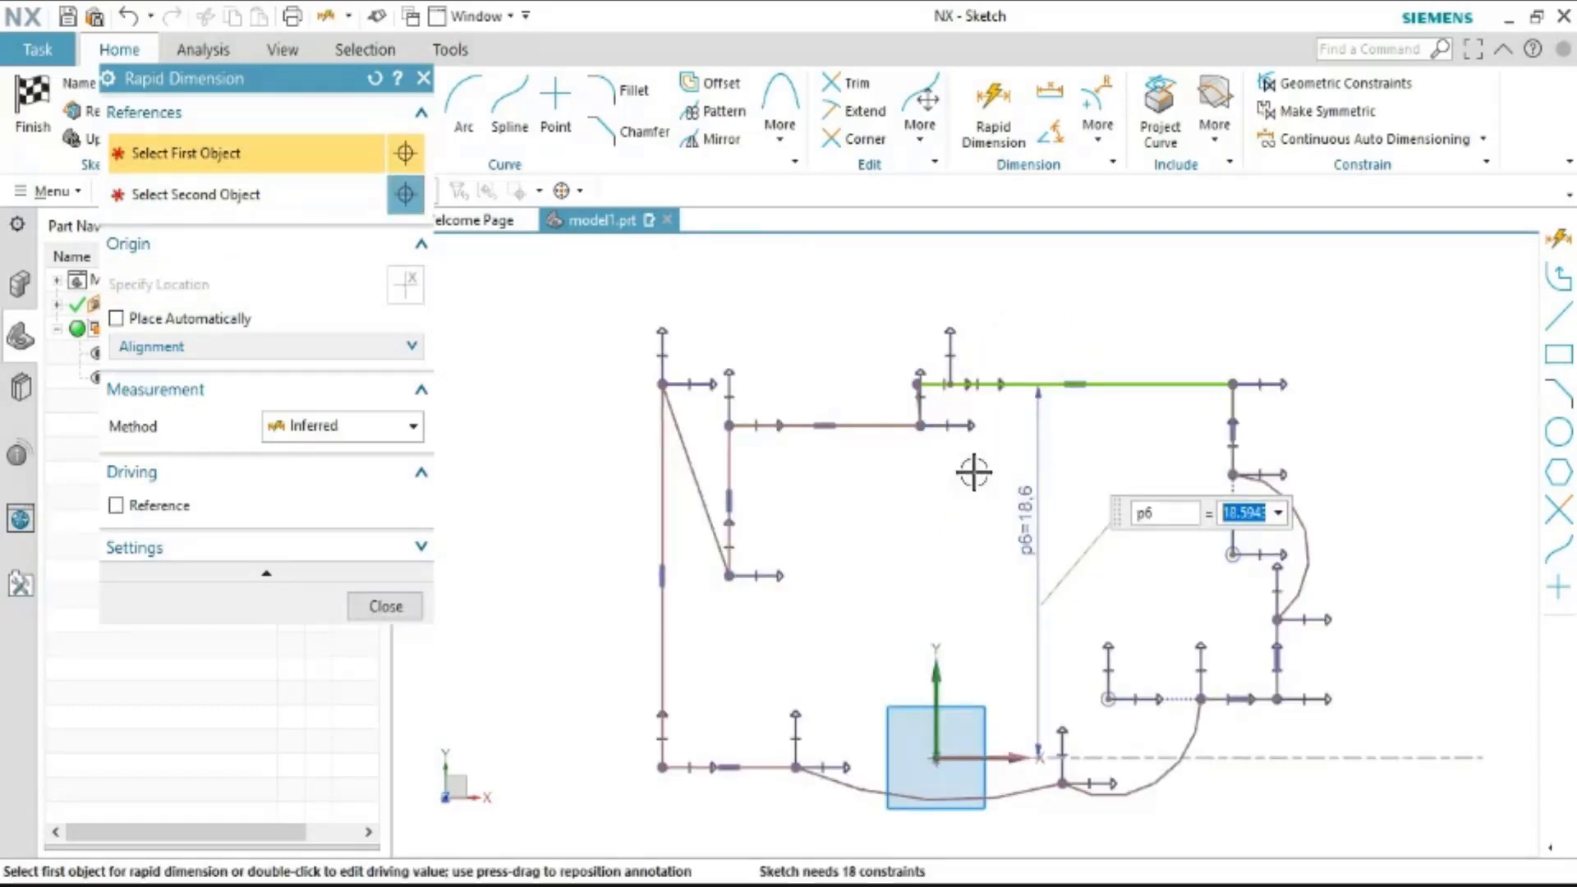
scroll(899, 362, up, 5)
scroll(908, 351, down, 4)
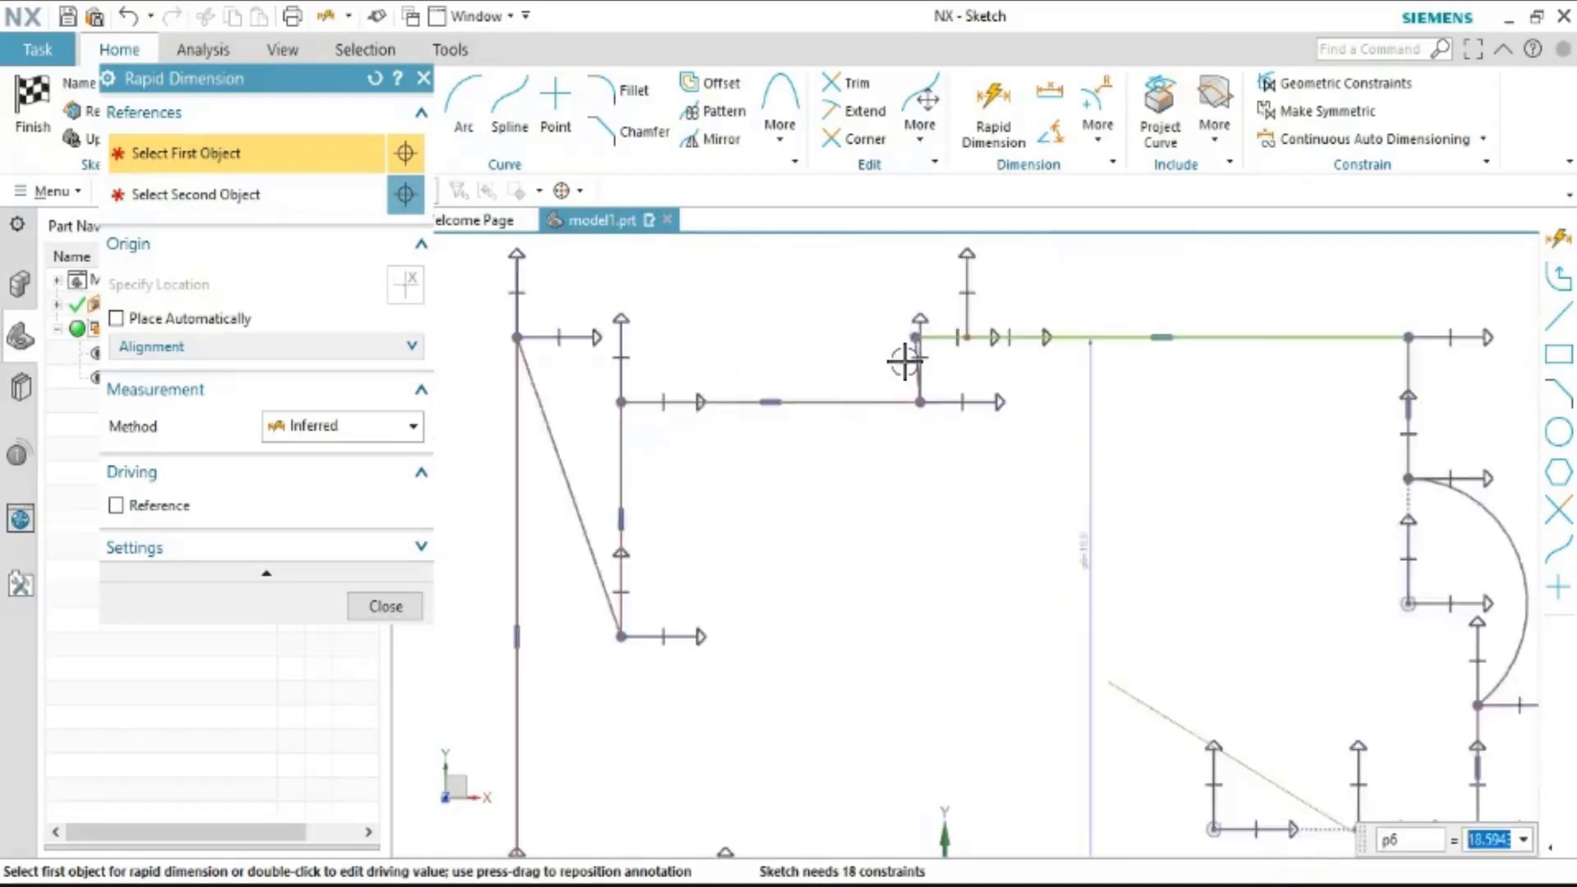
scroll(626, 411, down, 3)
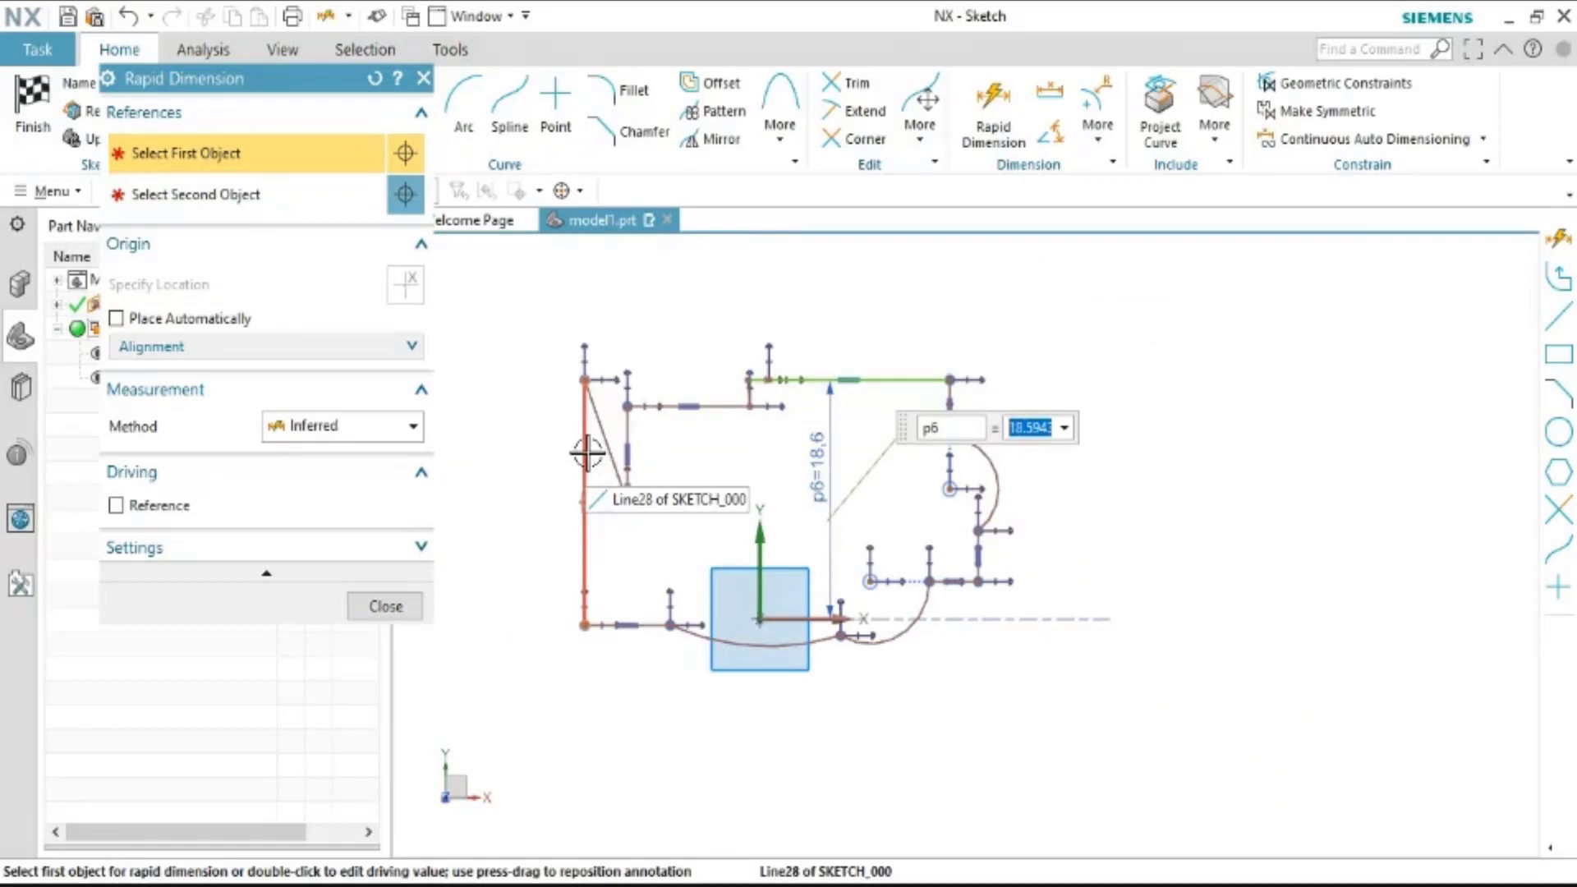
Select Line28 and the sketch vertical axis, then cancel without placing p7
click(588, 452)
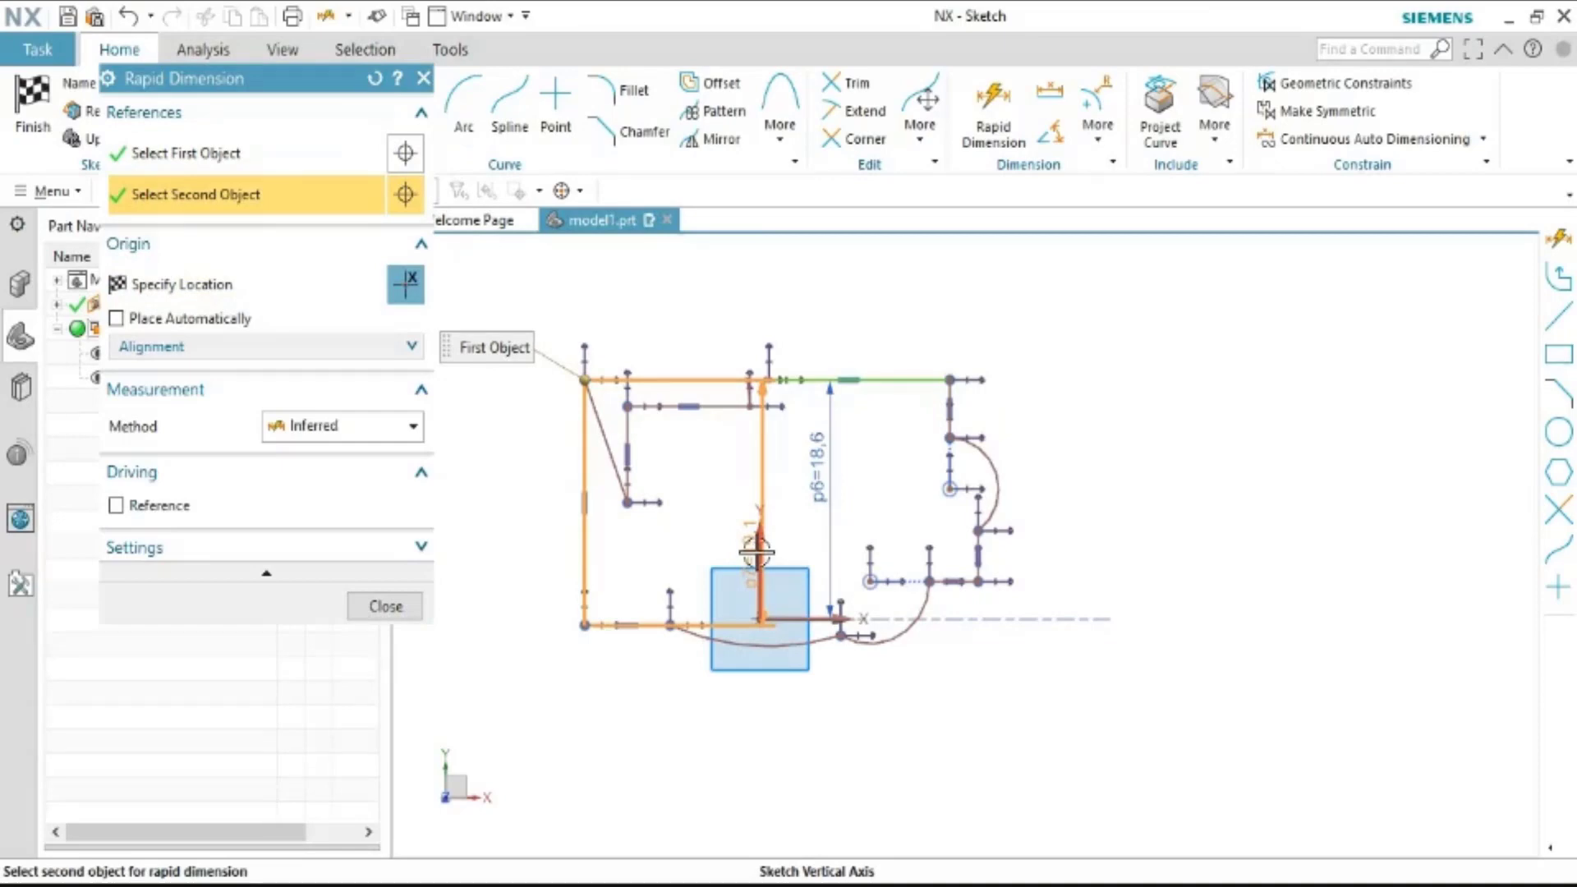
click(753, 553)
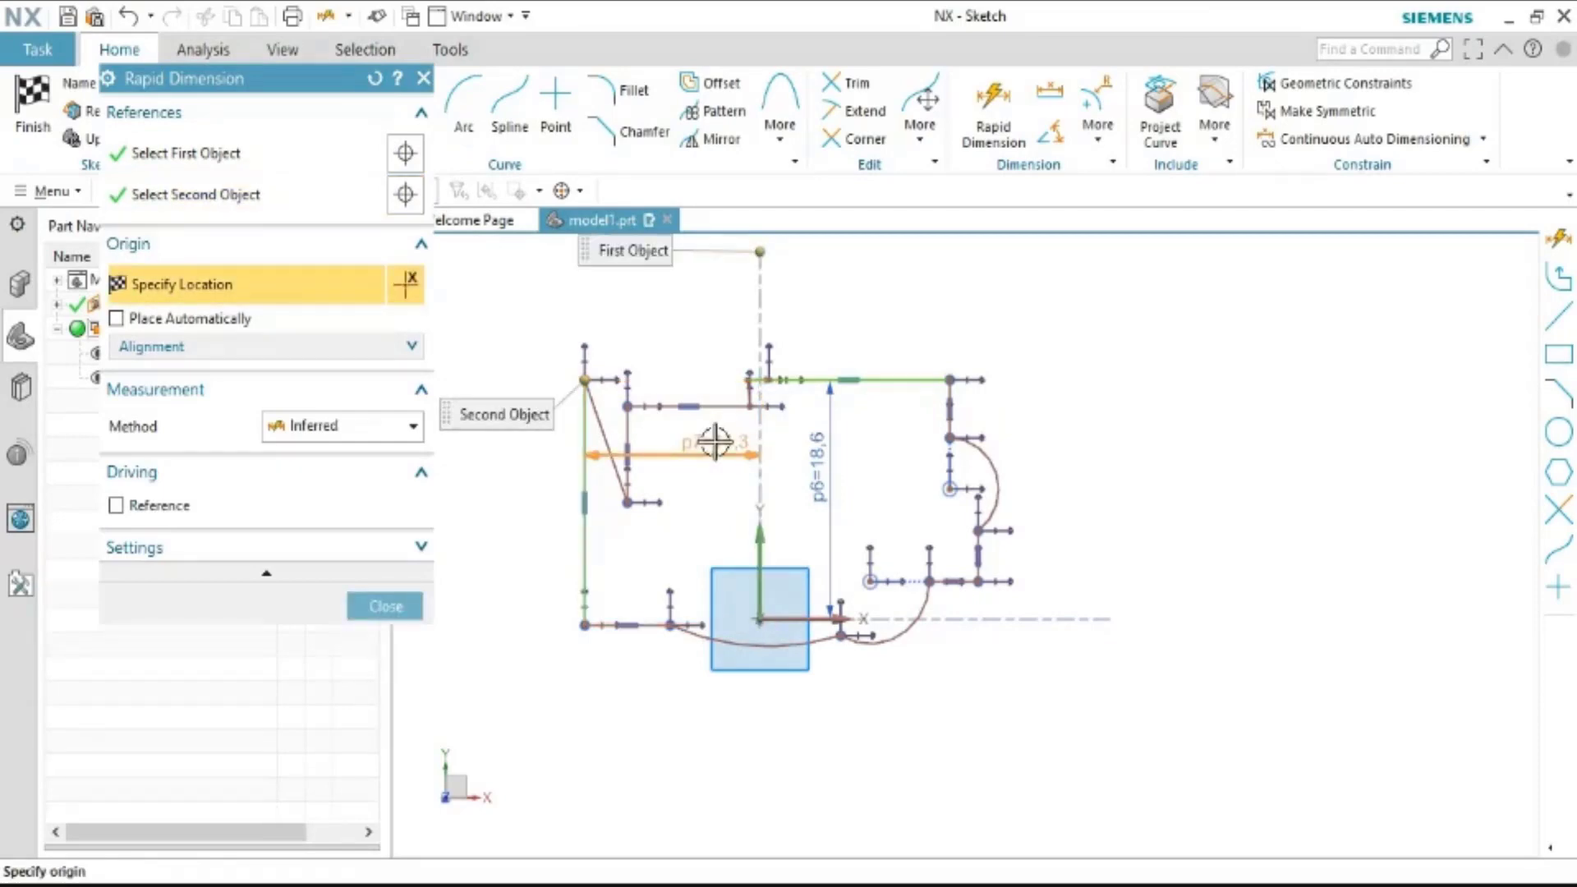
key(Escape)
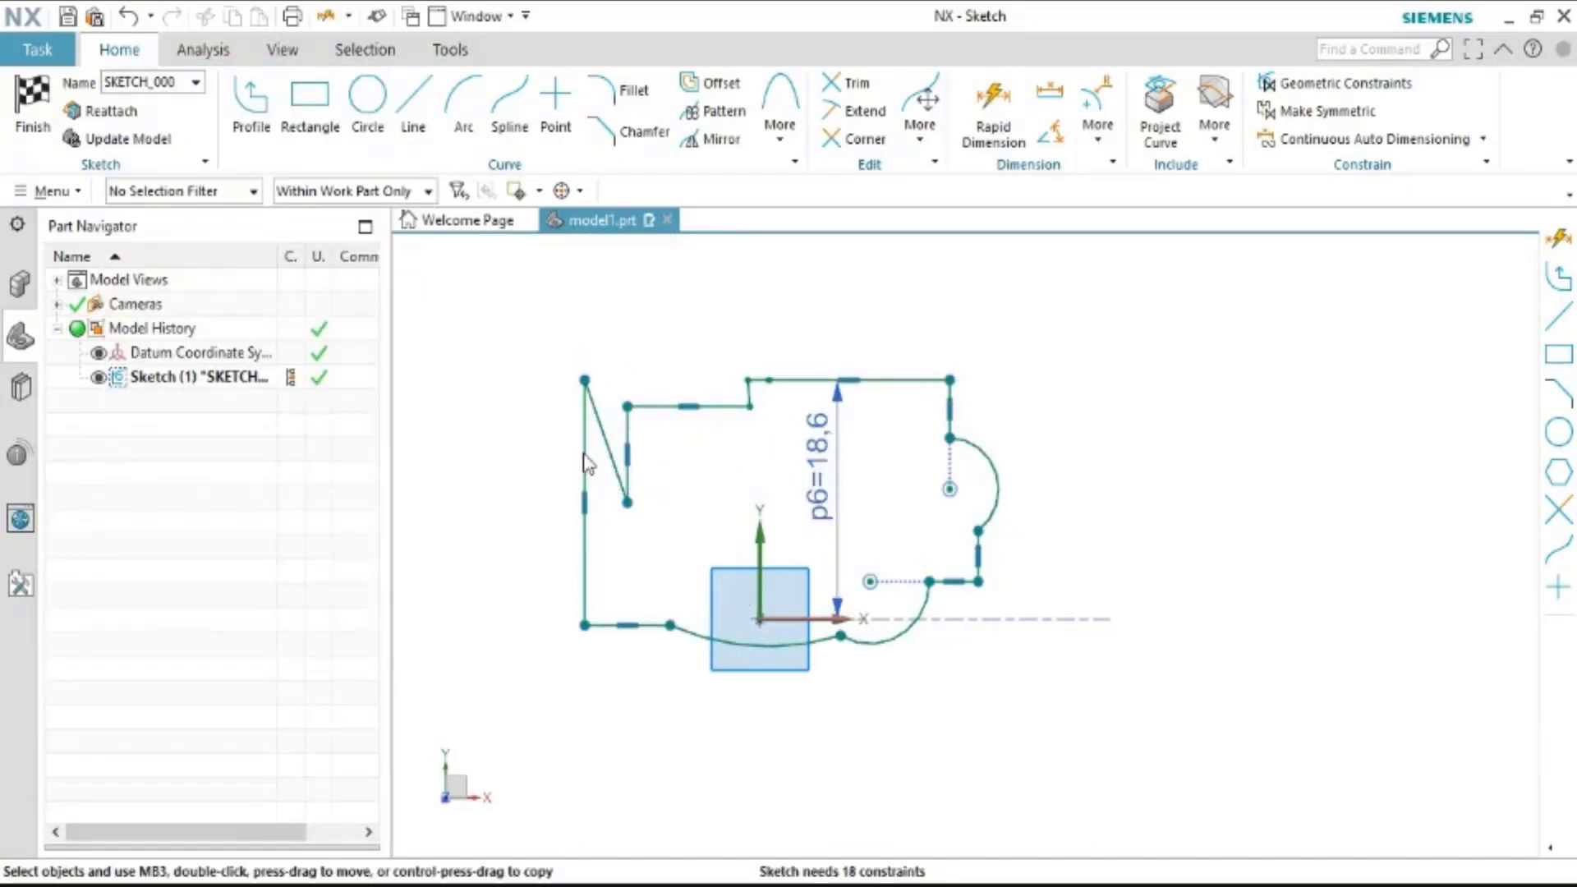
click(991, 109)
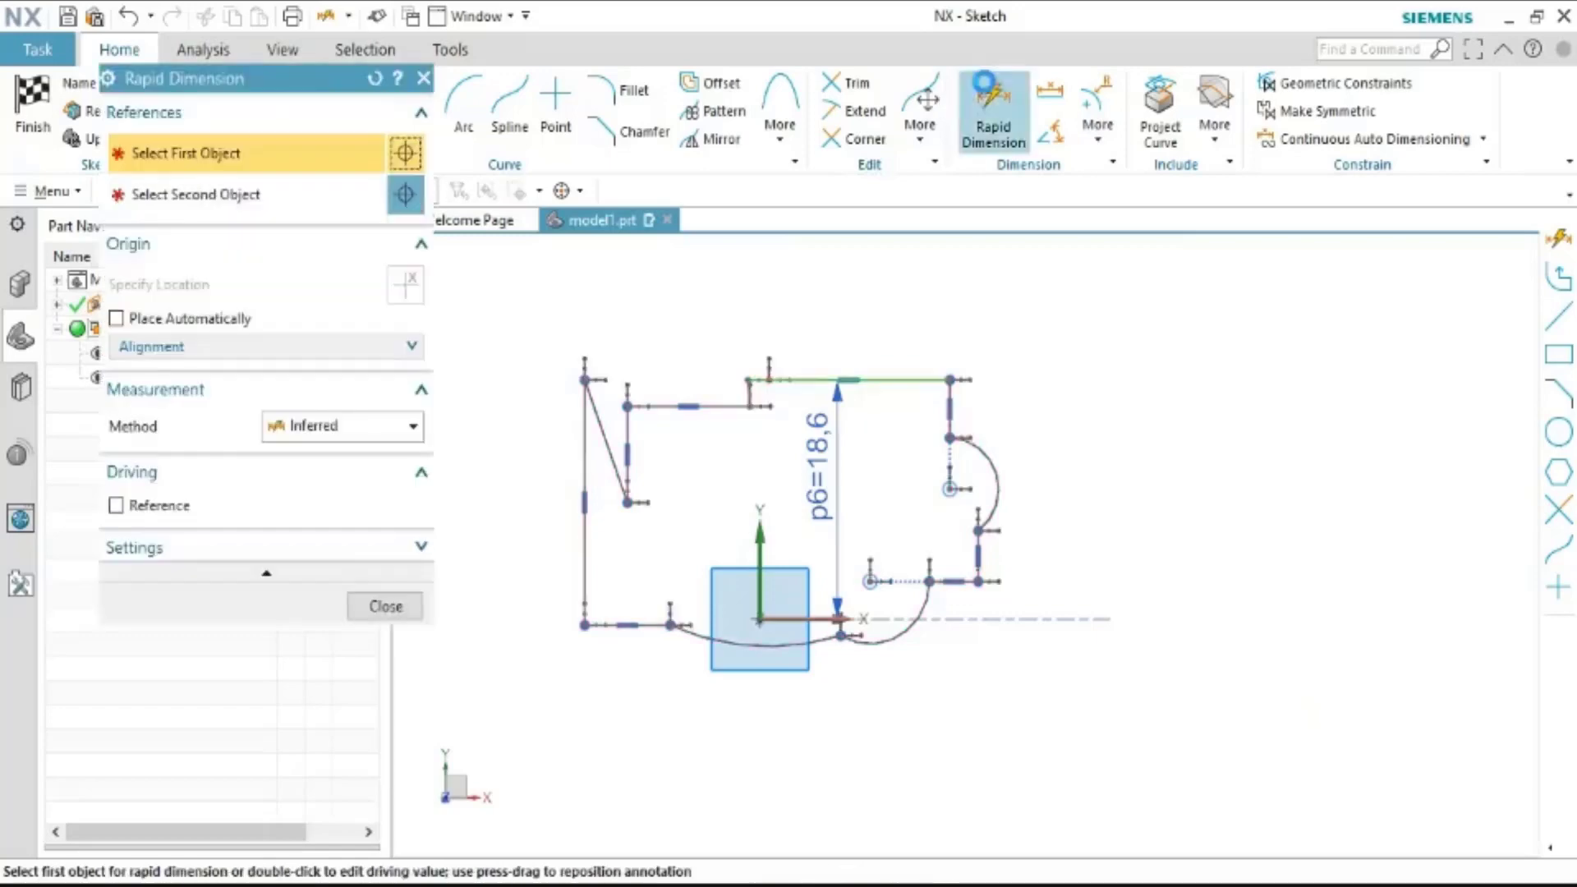
scroll(546, 483, up, 2)
scroll(546, 460, up, 2)
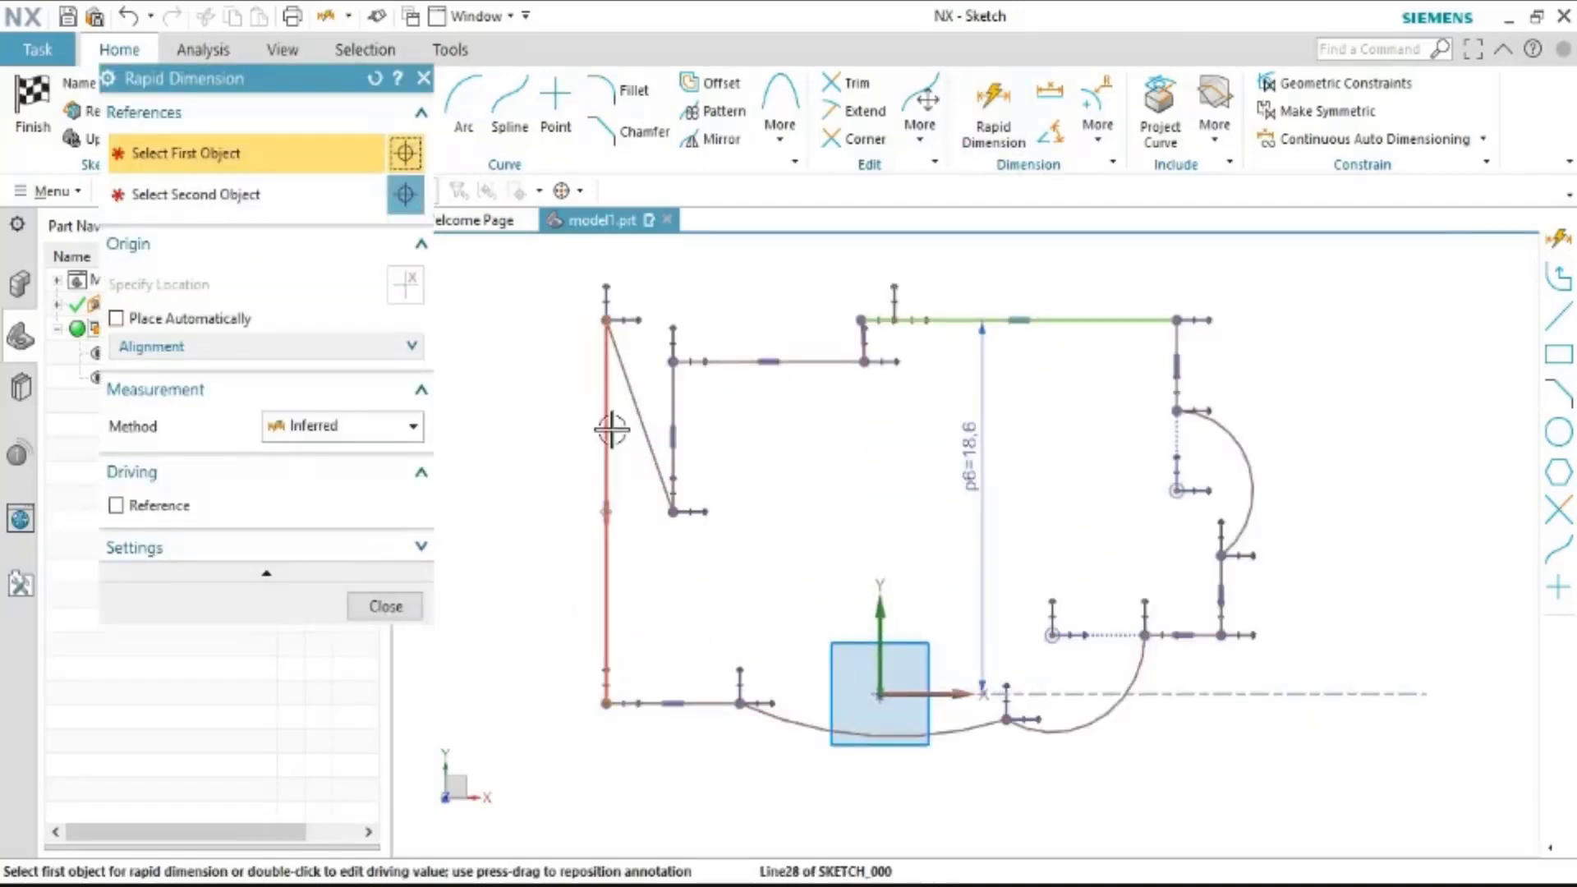
scroll(609, 429, up, 2)
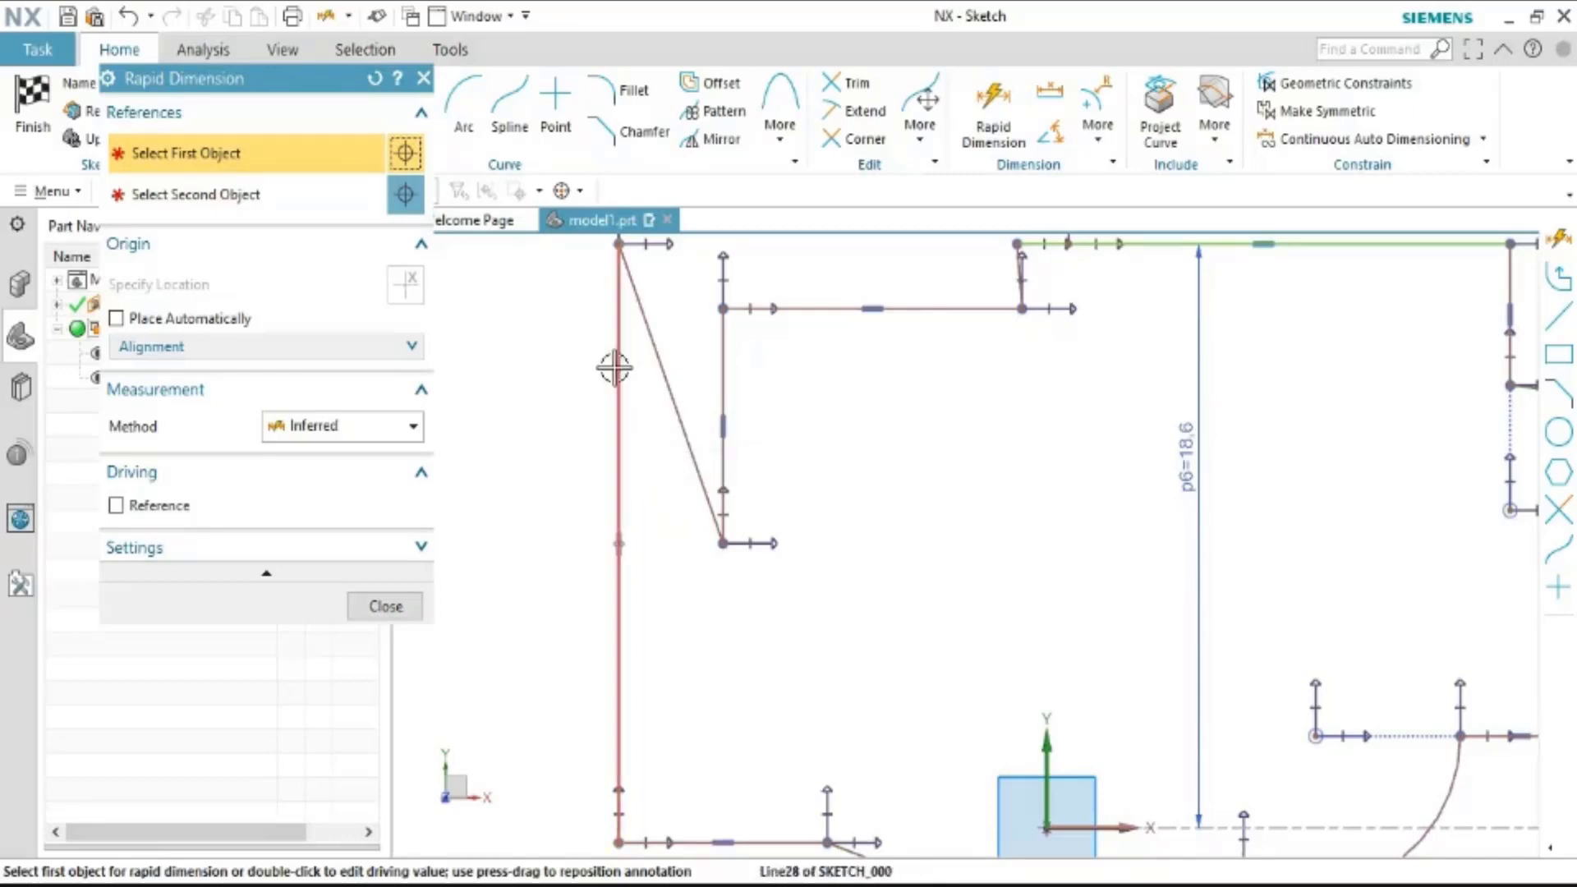
click(614, 366)
scroll(602, 530, down, 1)
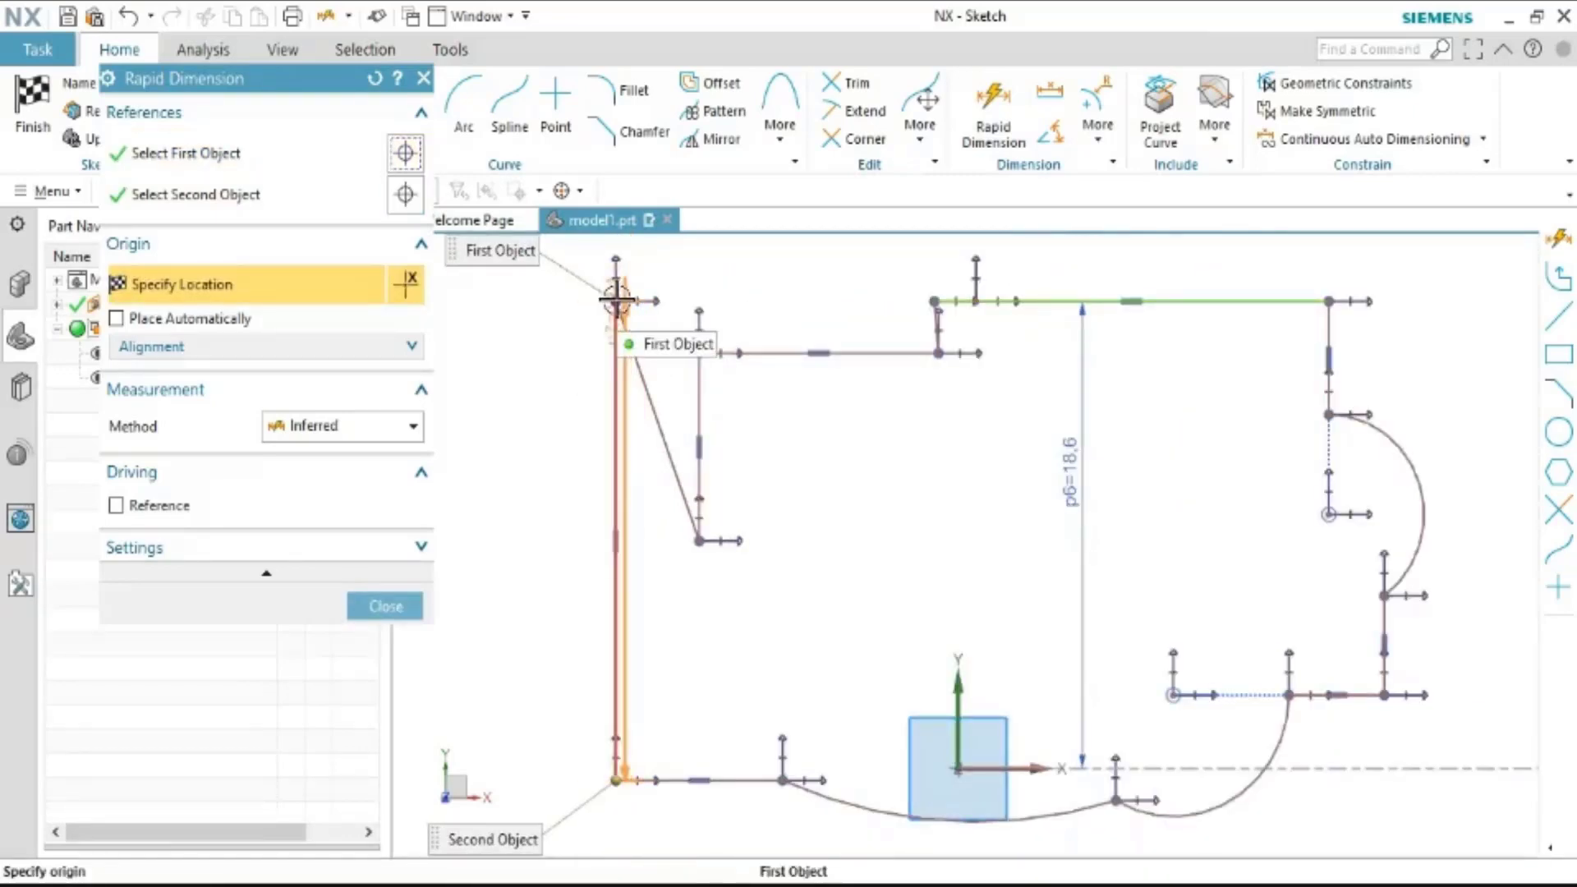
scroll(649, 485, down, 2)
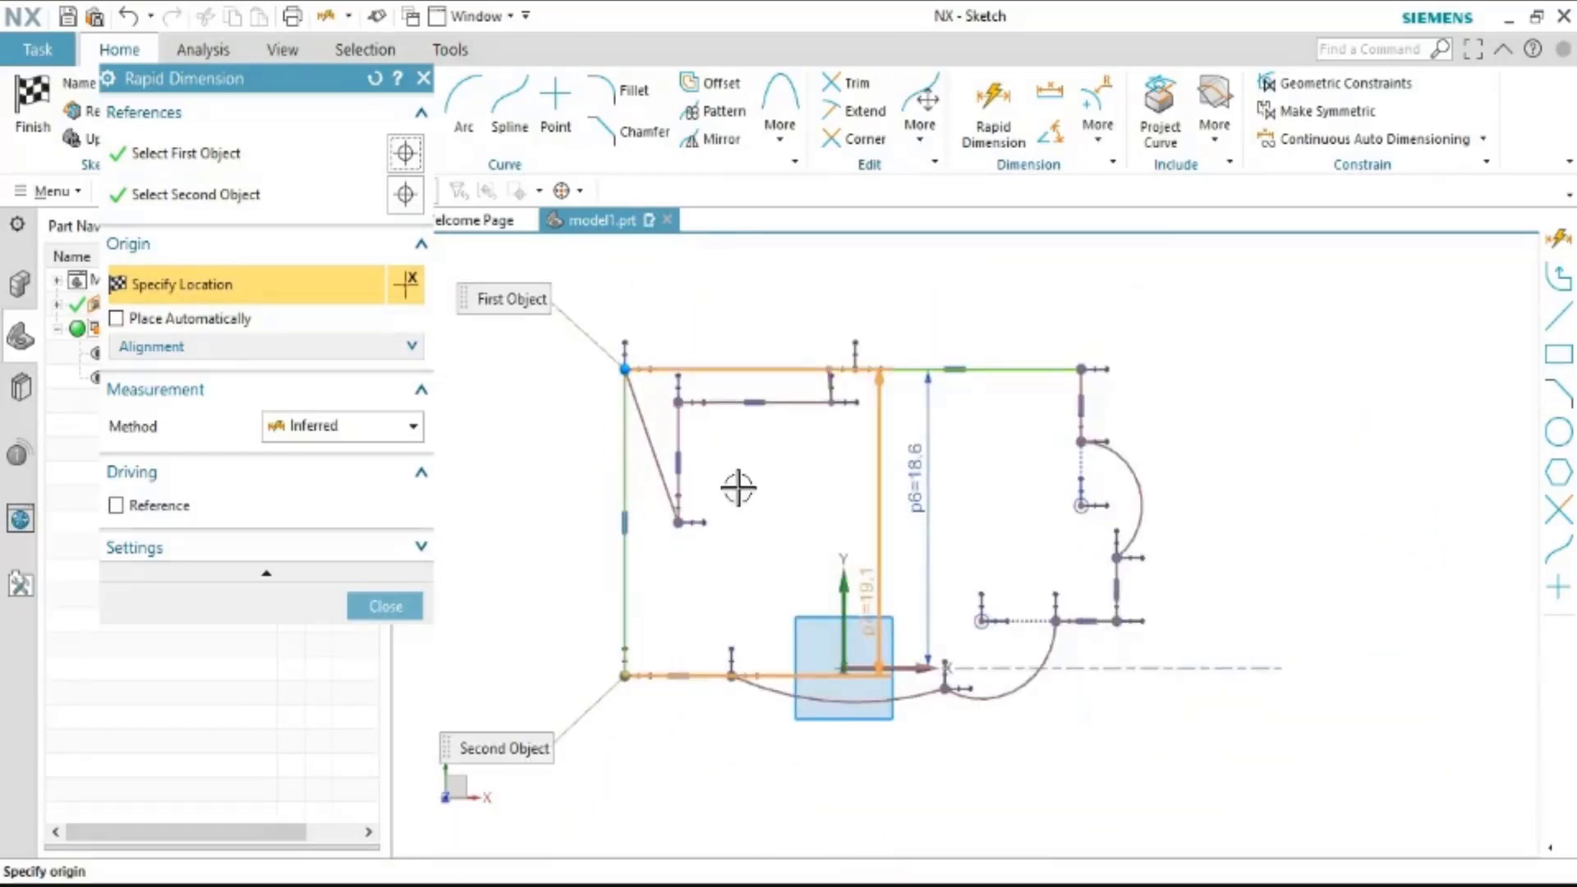
scroll(806, 601, up, 1)
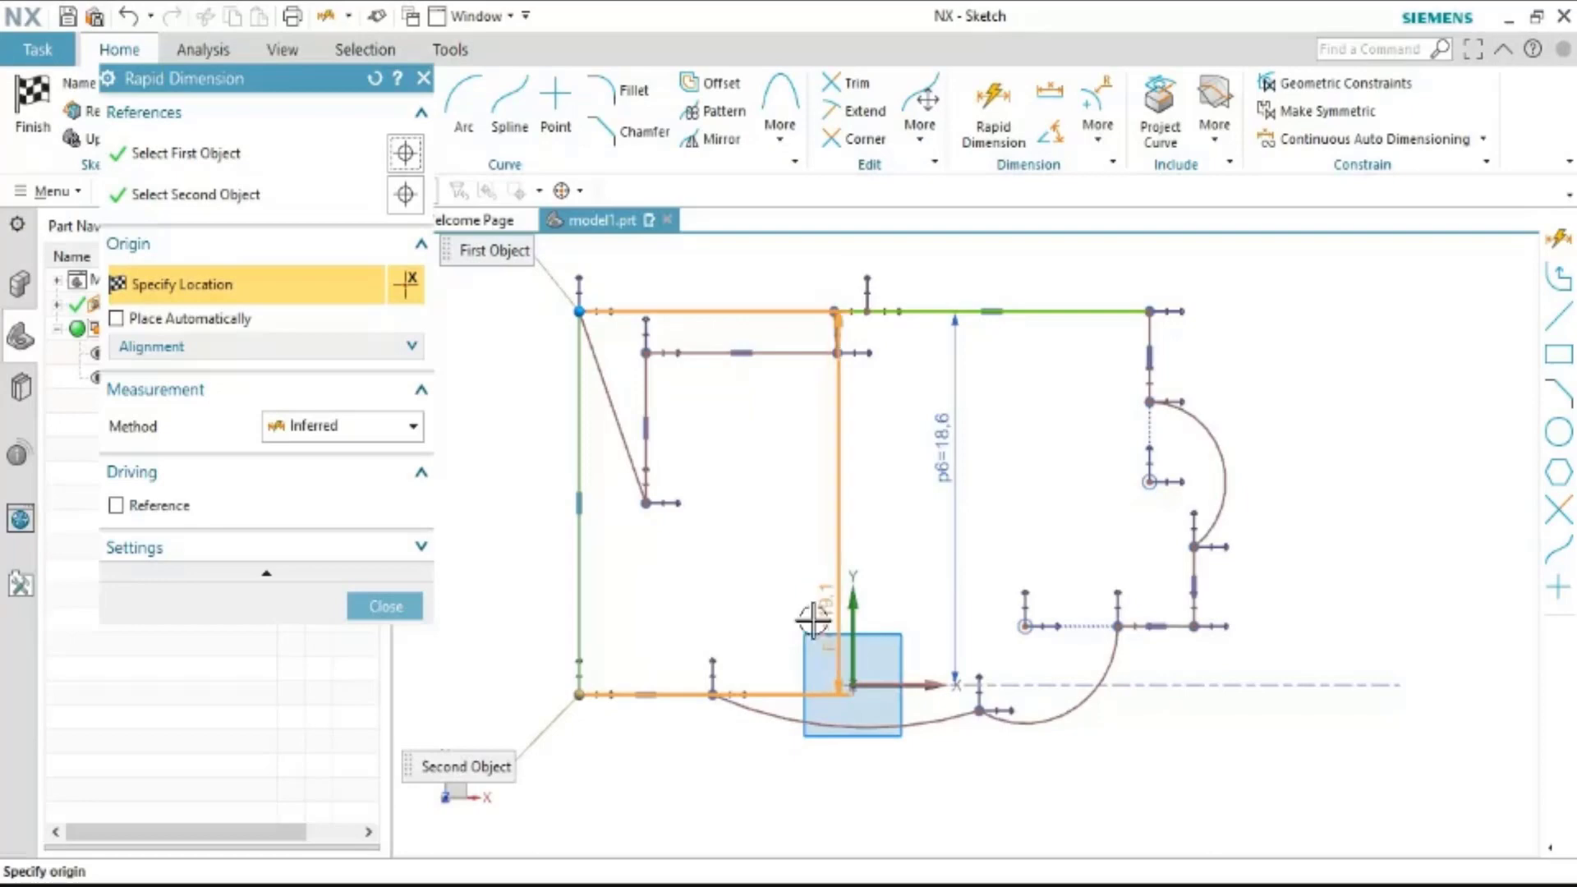
scroll(849, 626, up, 2)
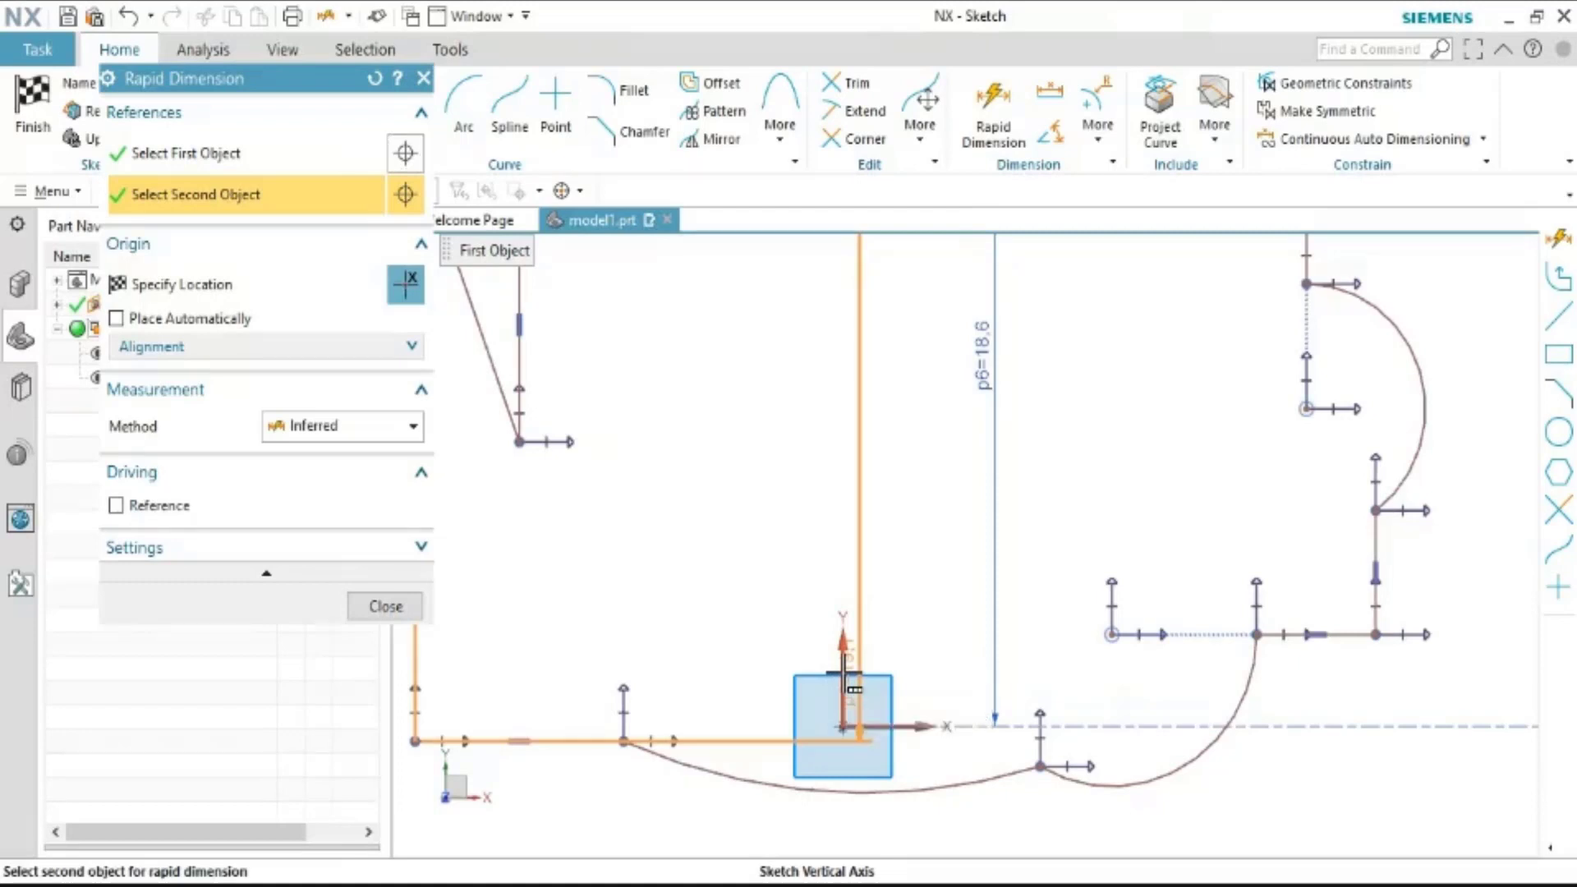
click(843, 677)
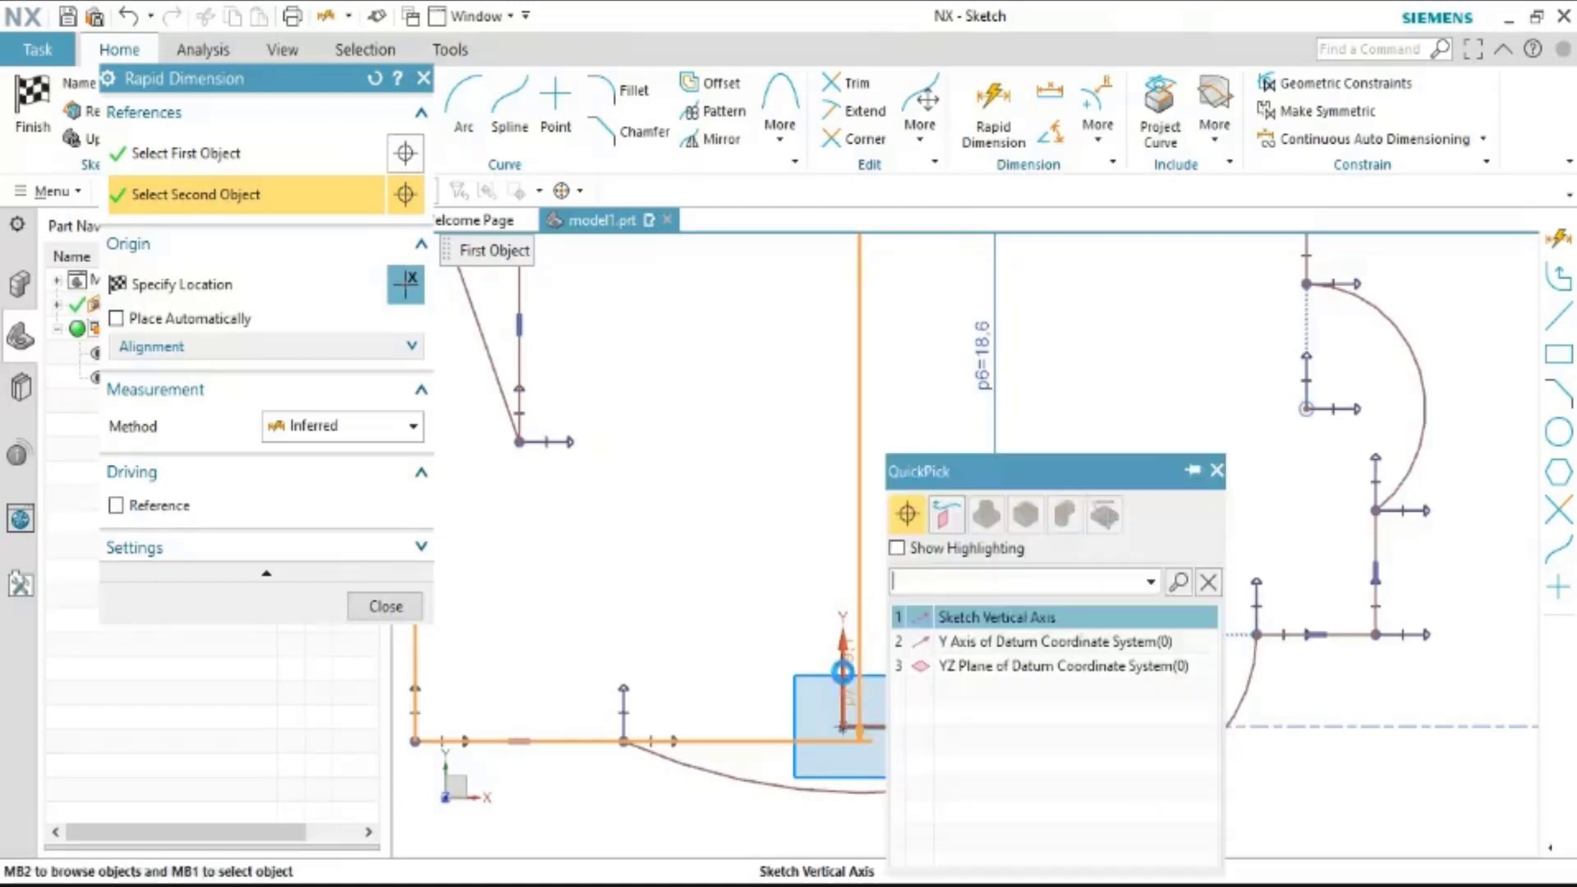
click(1005, 630)
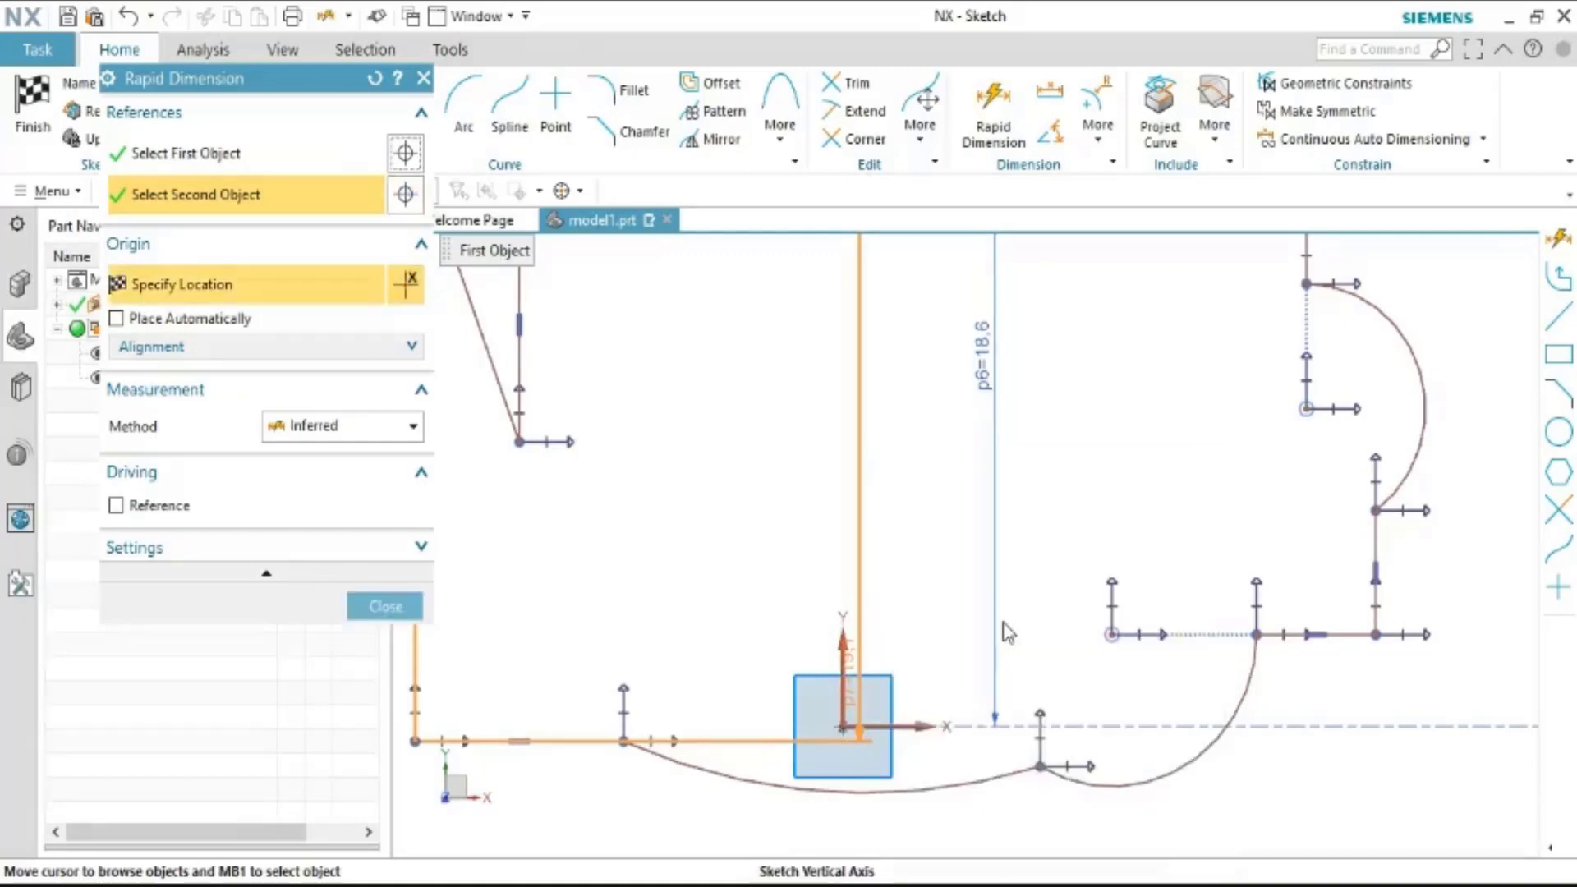
scroll(834, 431, down, 3)
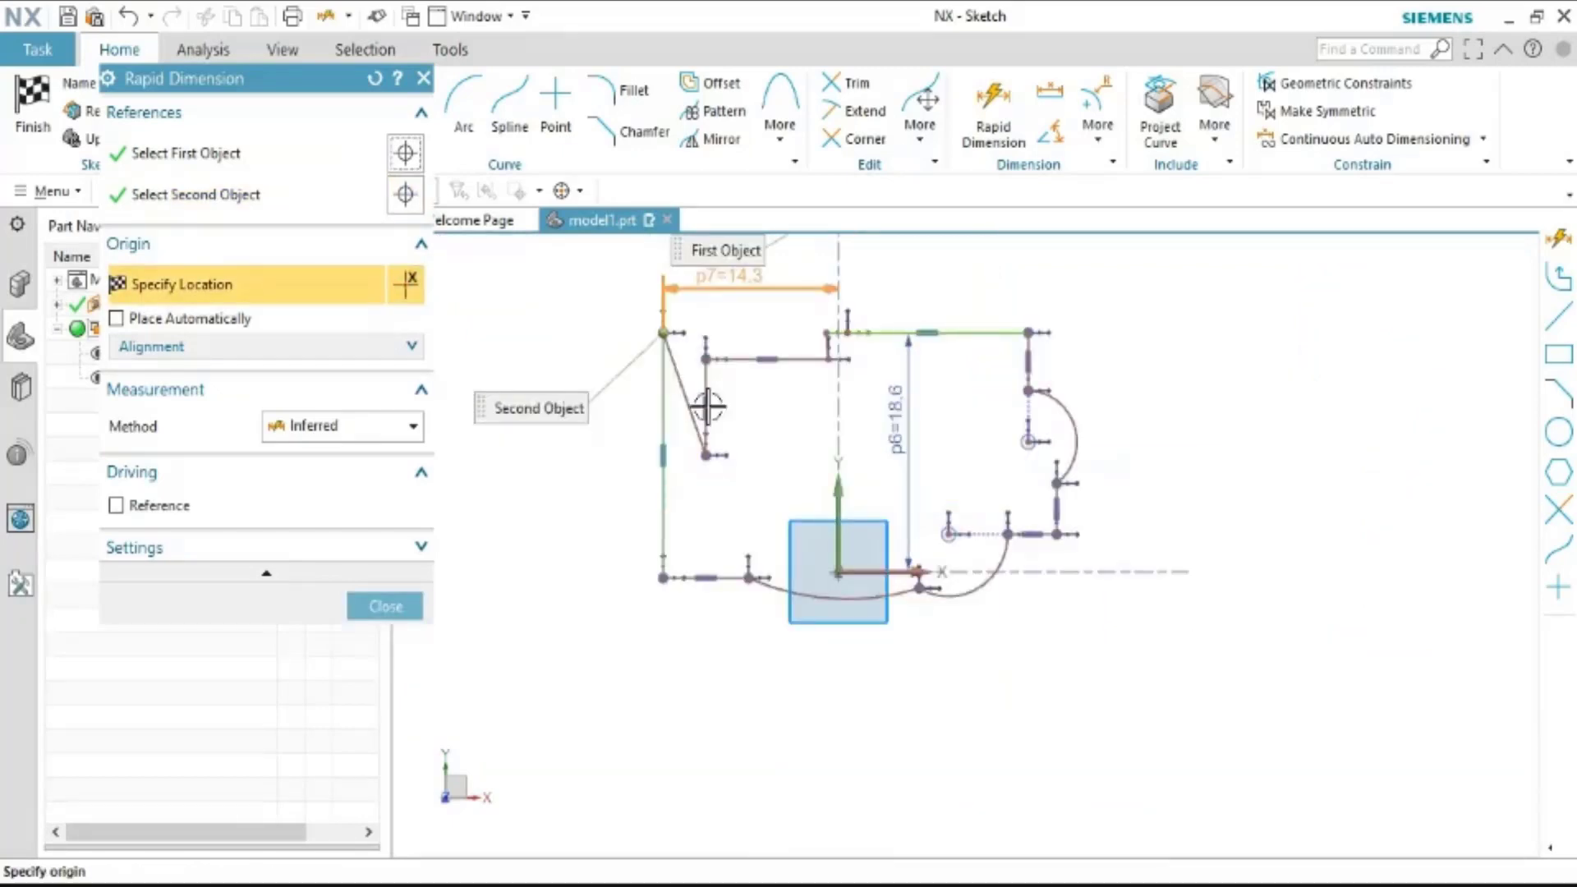
click(742, 290)
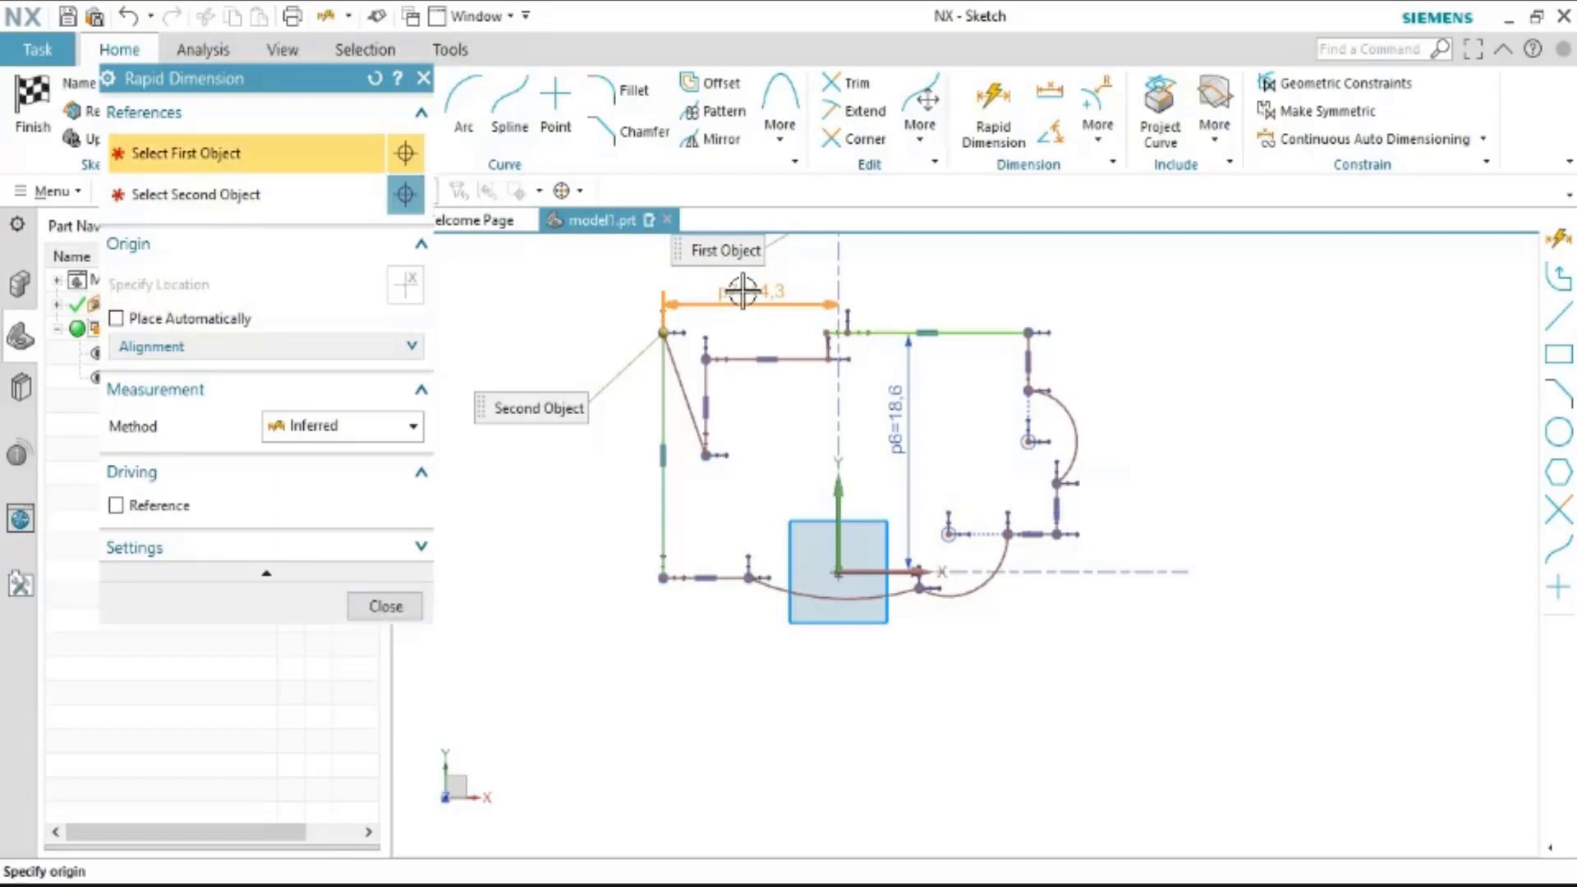
scroll(768, 559, up, 2)
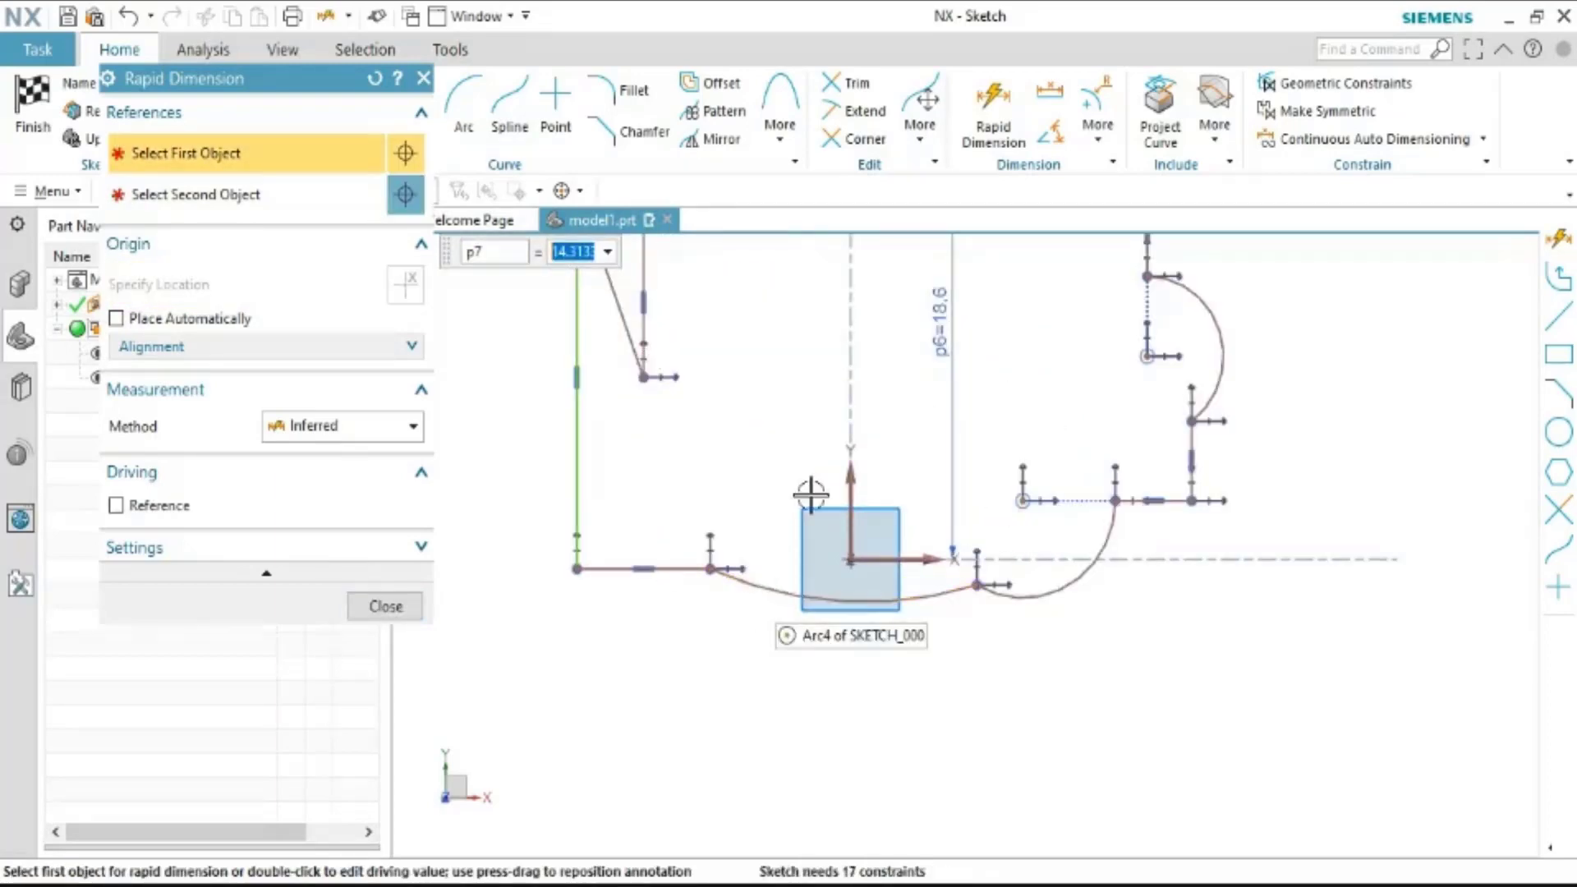
scroll(595, 473, up, 2)
scroll(932, 634, down, 3)
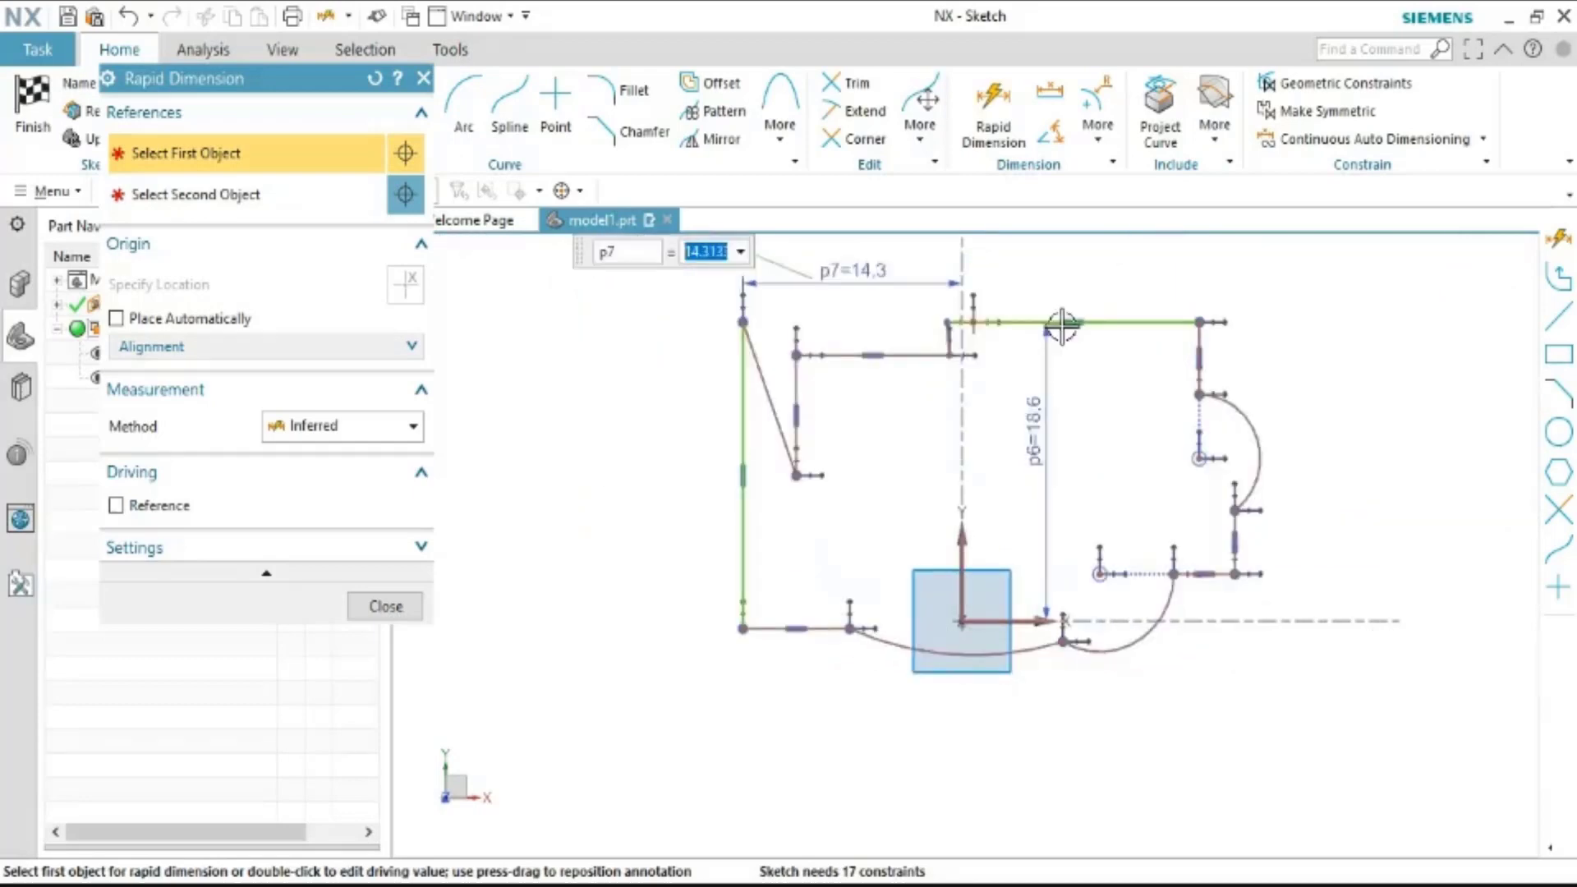
scroll(1022, 516, up, 1)
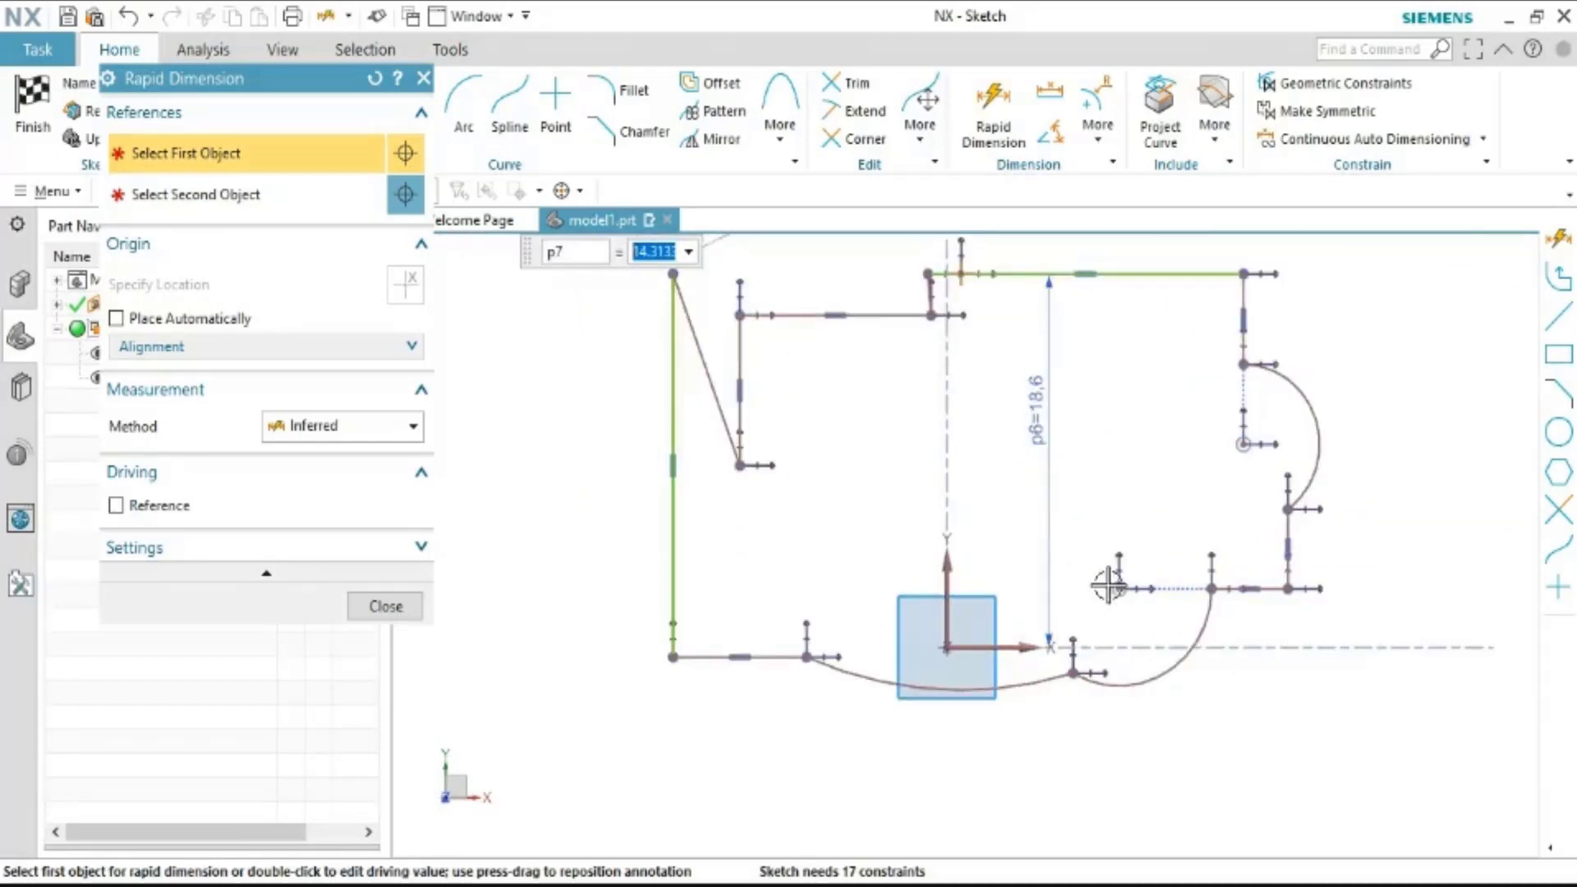
scroll(914, 250, up, 1)
scroll(887, 633, down, 1)
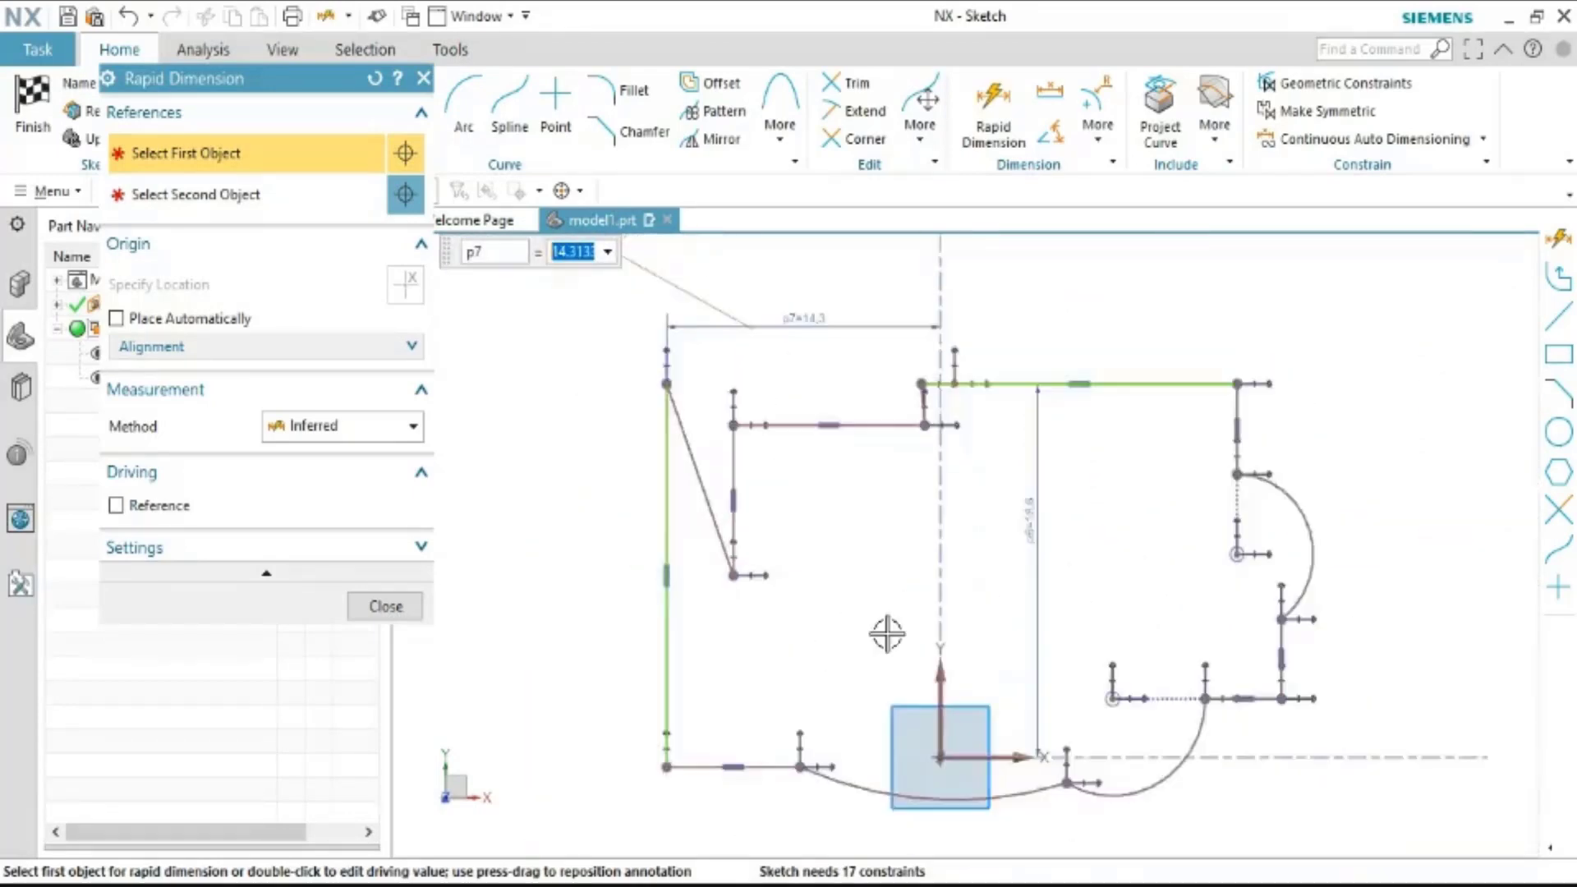
scroll(922, 651, down, 1)
scroll(915, 708, up, 1)
scroll(914, 708, up, 1)
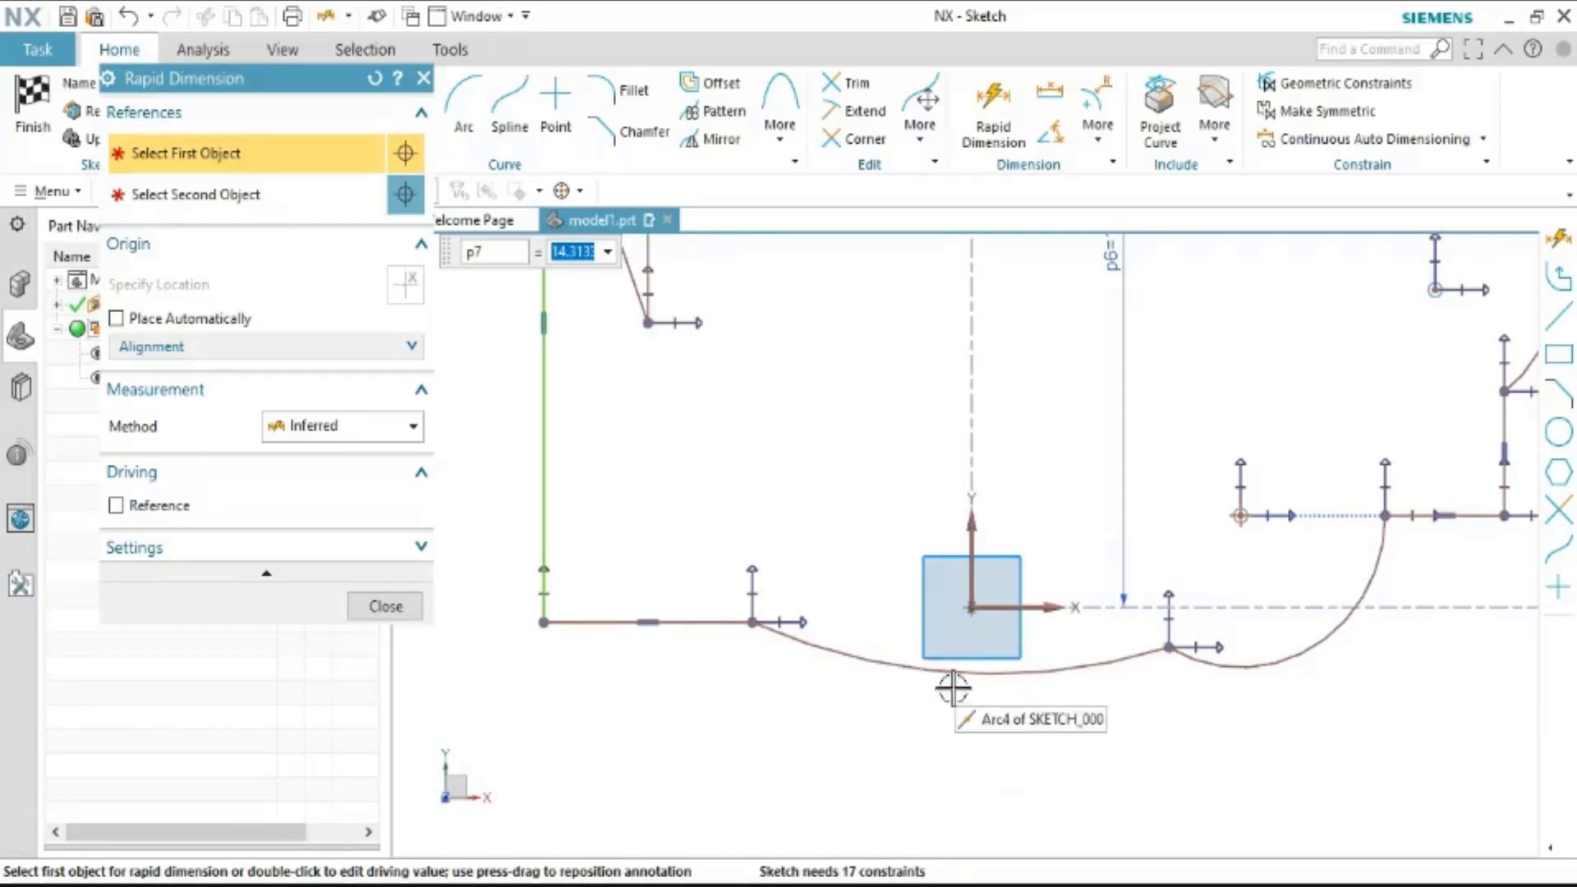
scroll(986, 690, down, 3)
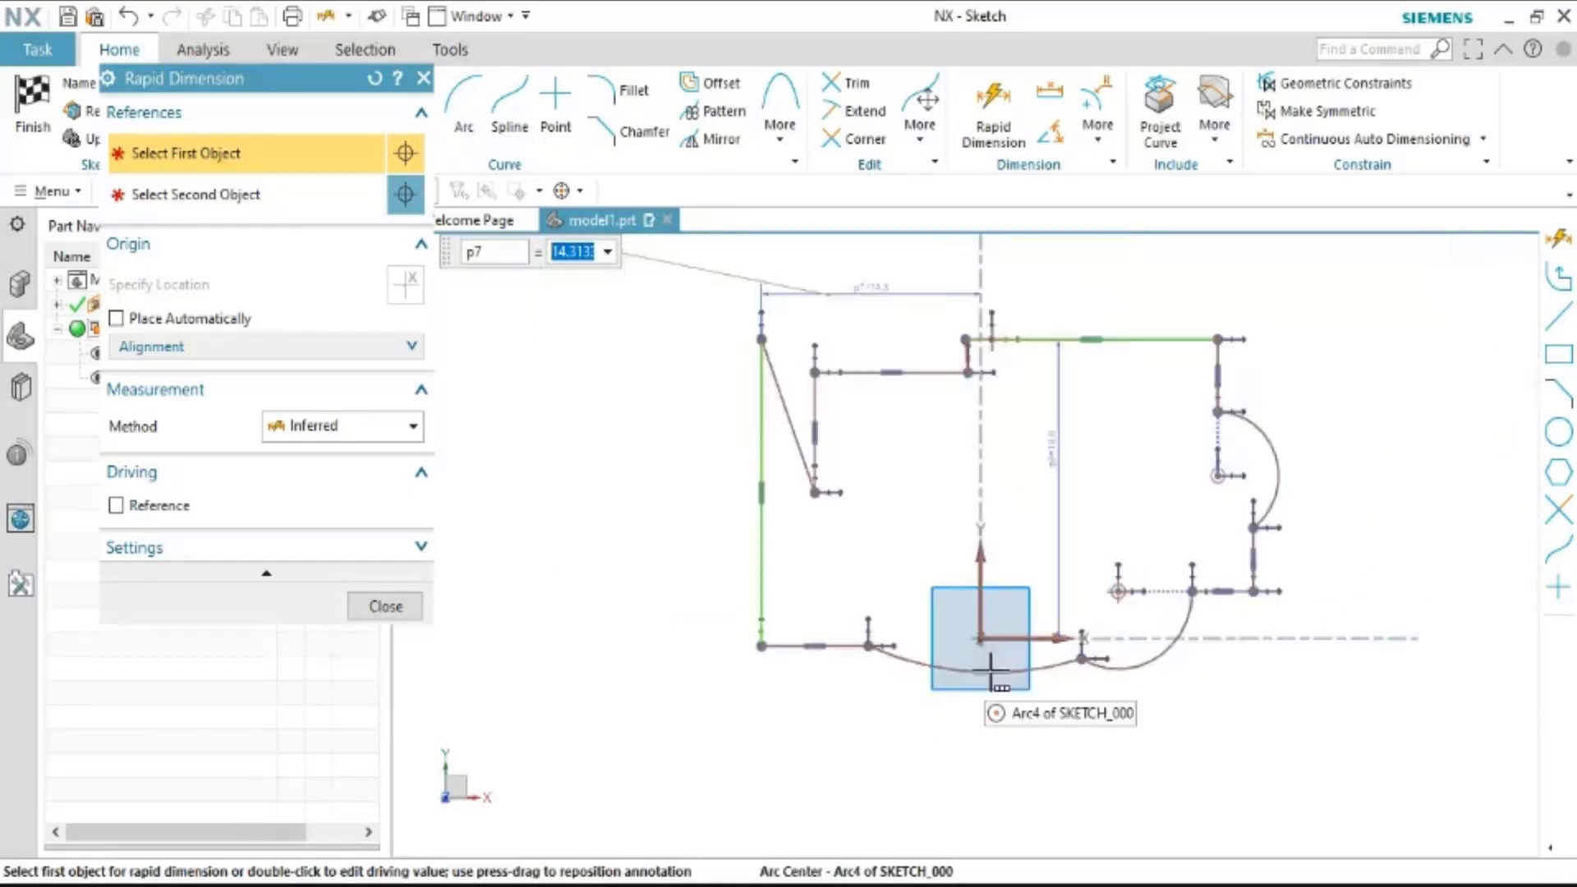
scroll(1027, 686, up, 3)
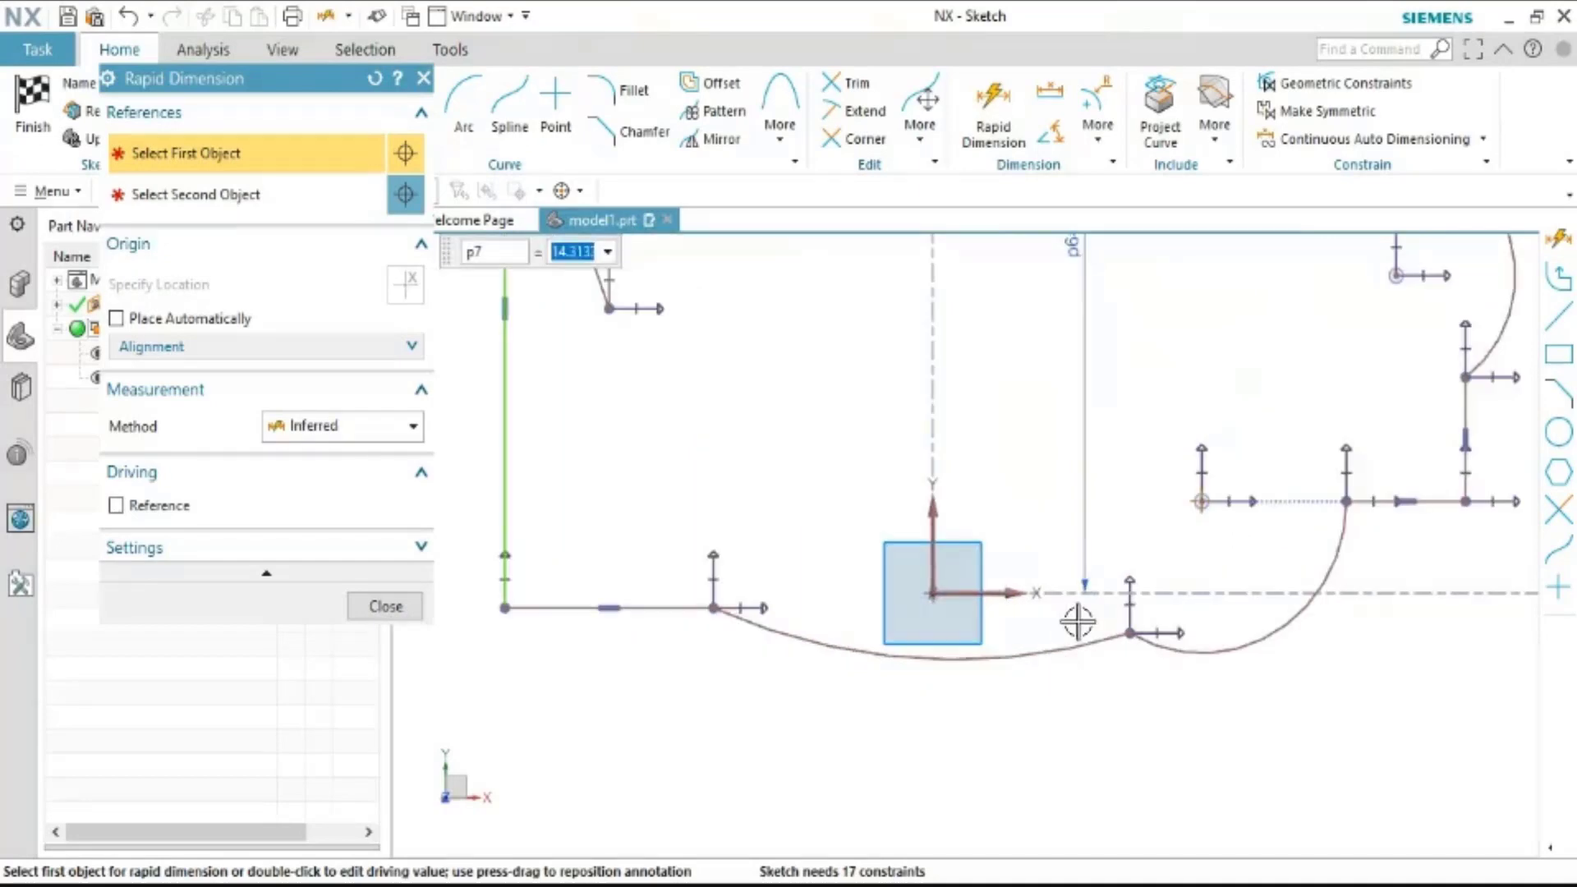
scroll(1056, 627, down, 3)
scroll(1011, 650, down, 2)
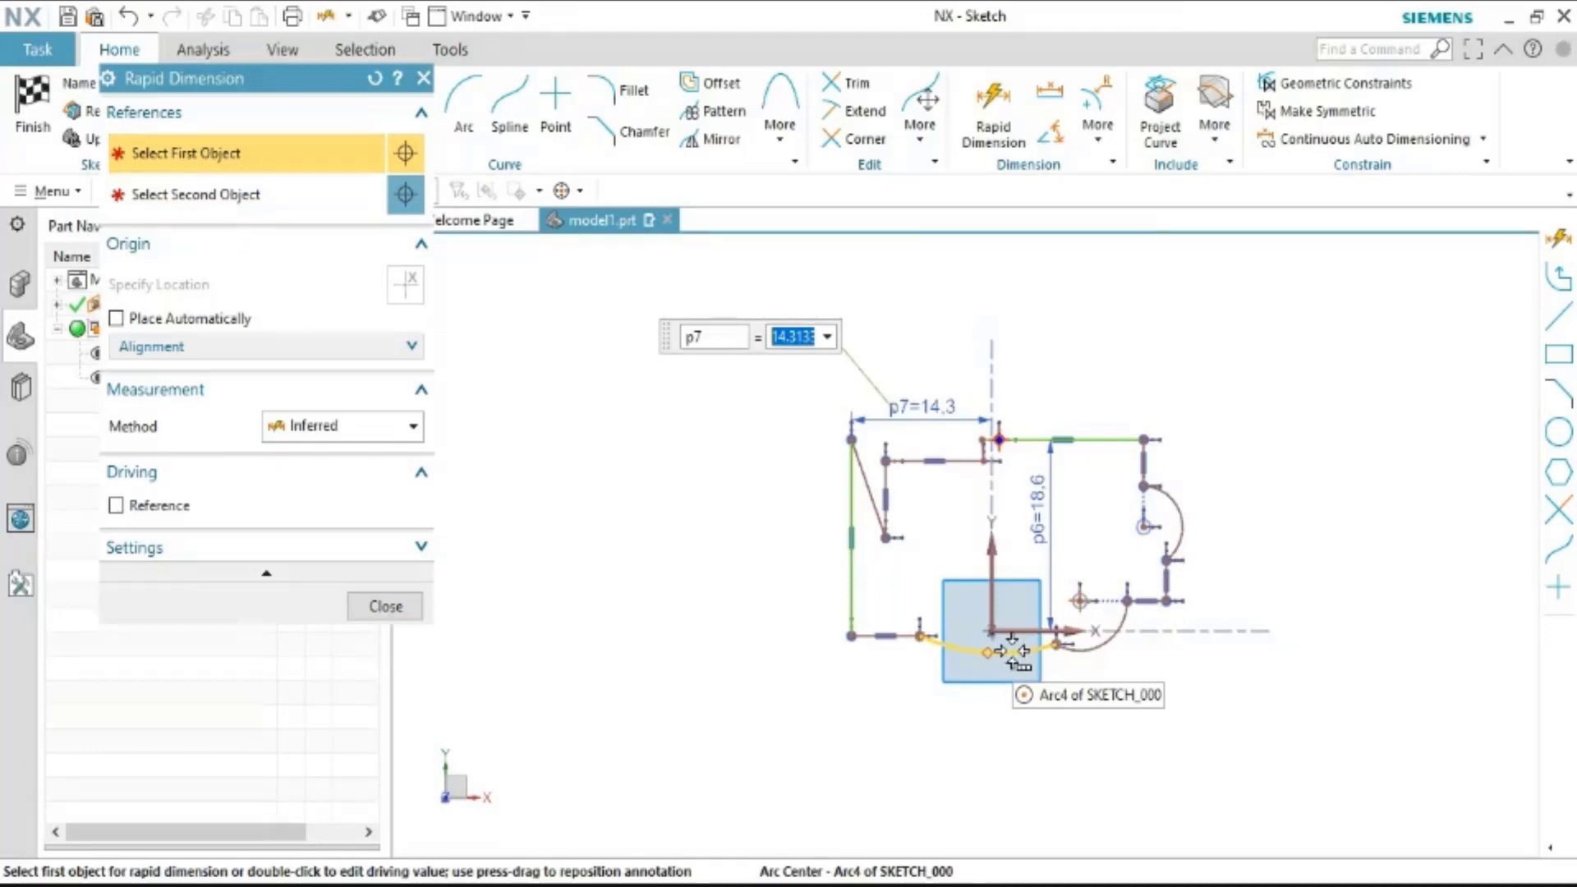
scroll(1012, 651, up, 1)
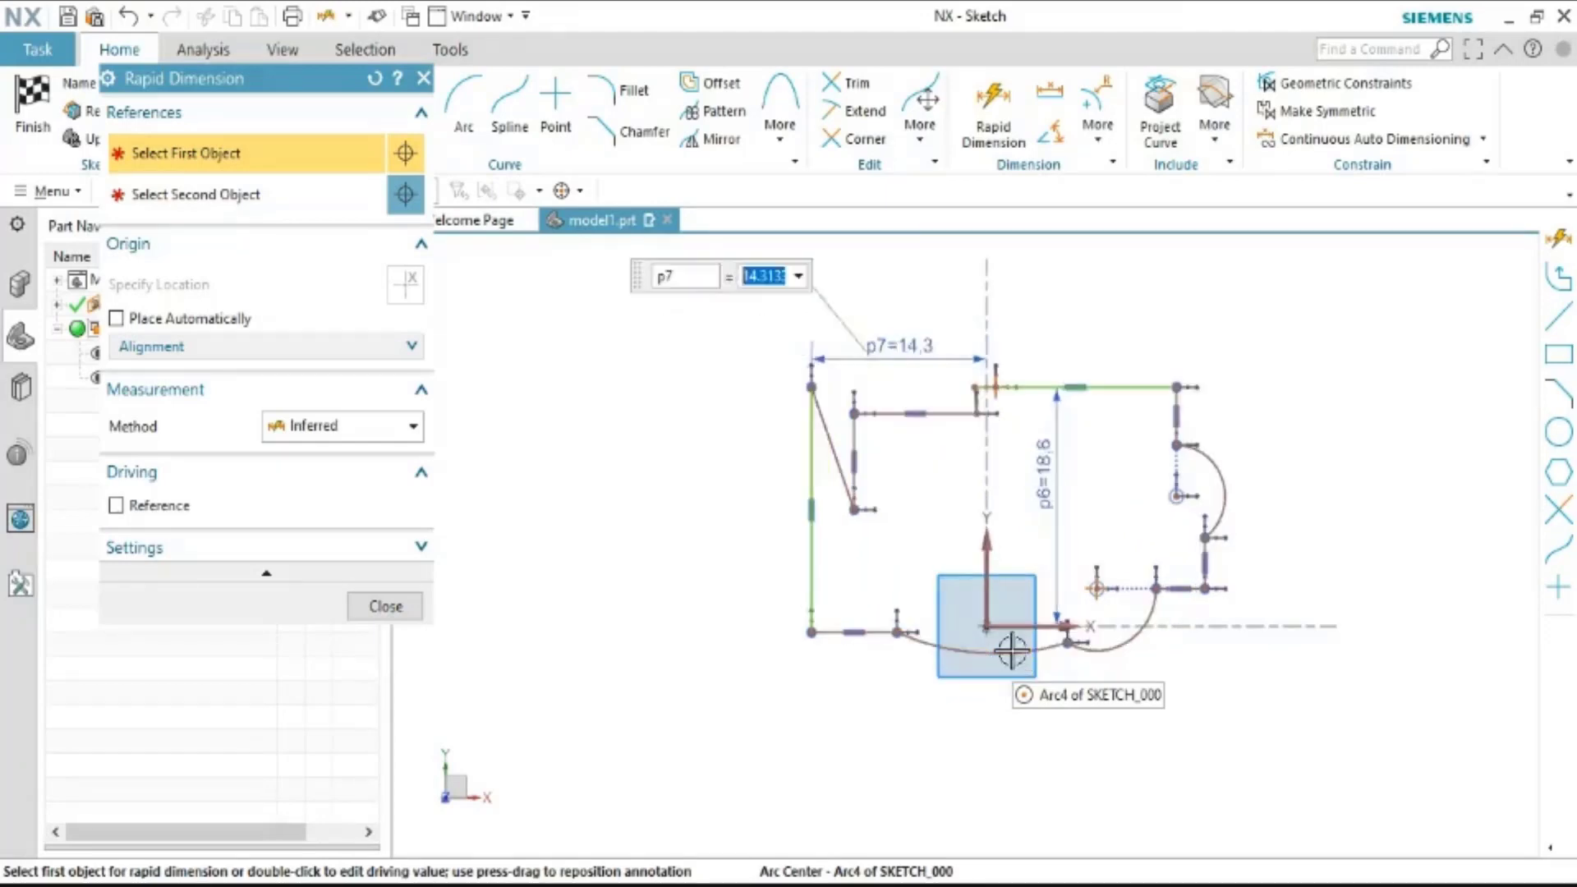
scroll(1012, 650, up, 1)
scroll(1011, 649, up, 1)
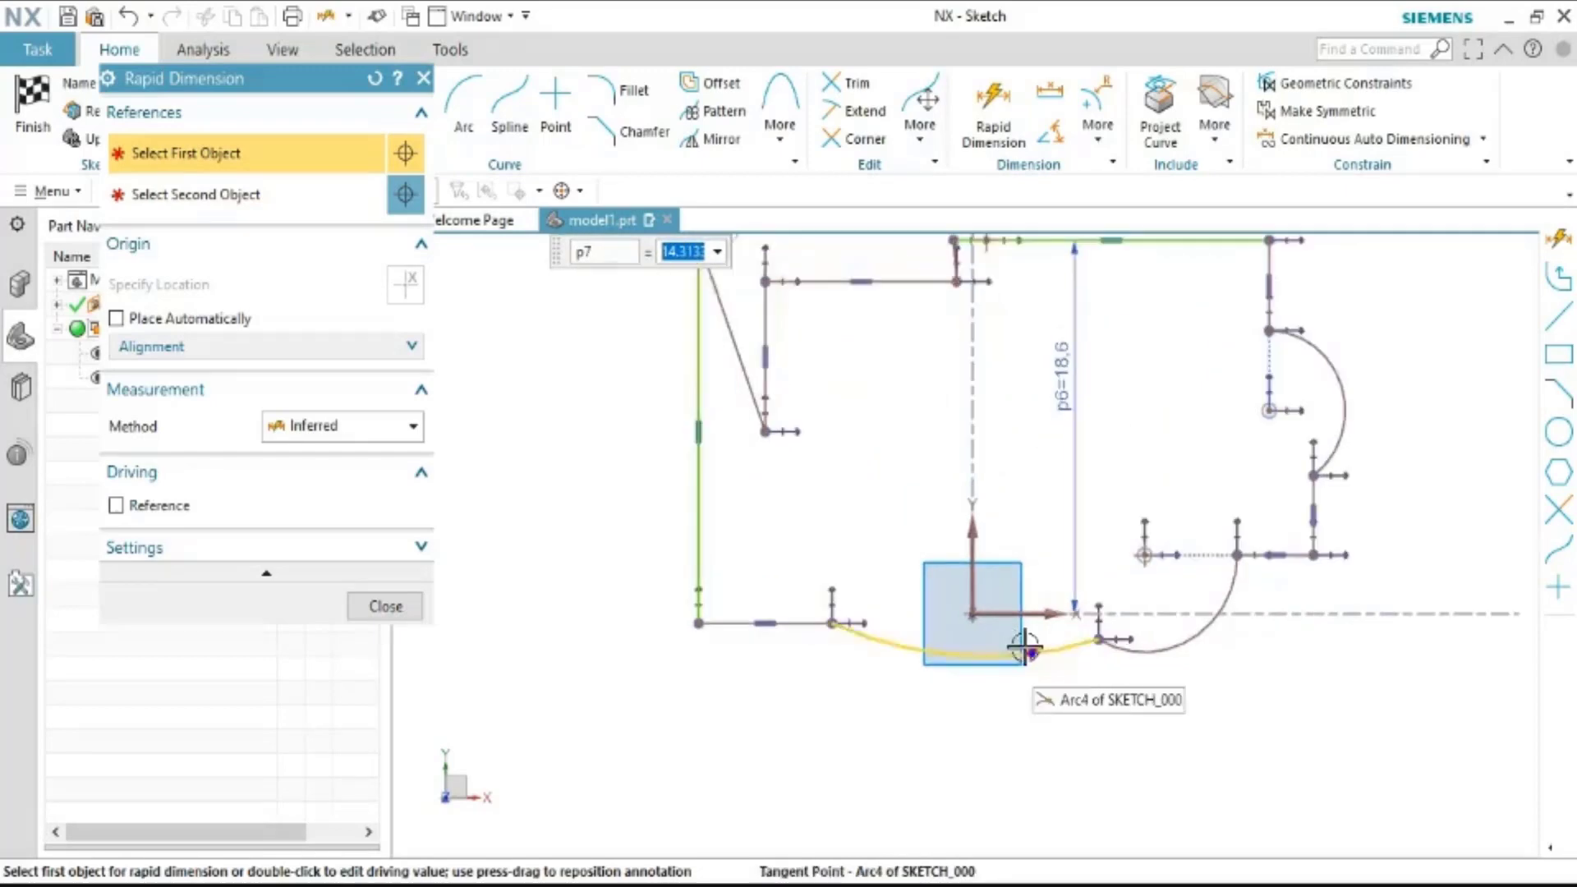
scroll(1014, 647, down, 2)
scroll(1023, 645, up, 1)
scroll(1035, 628, up, 2)
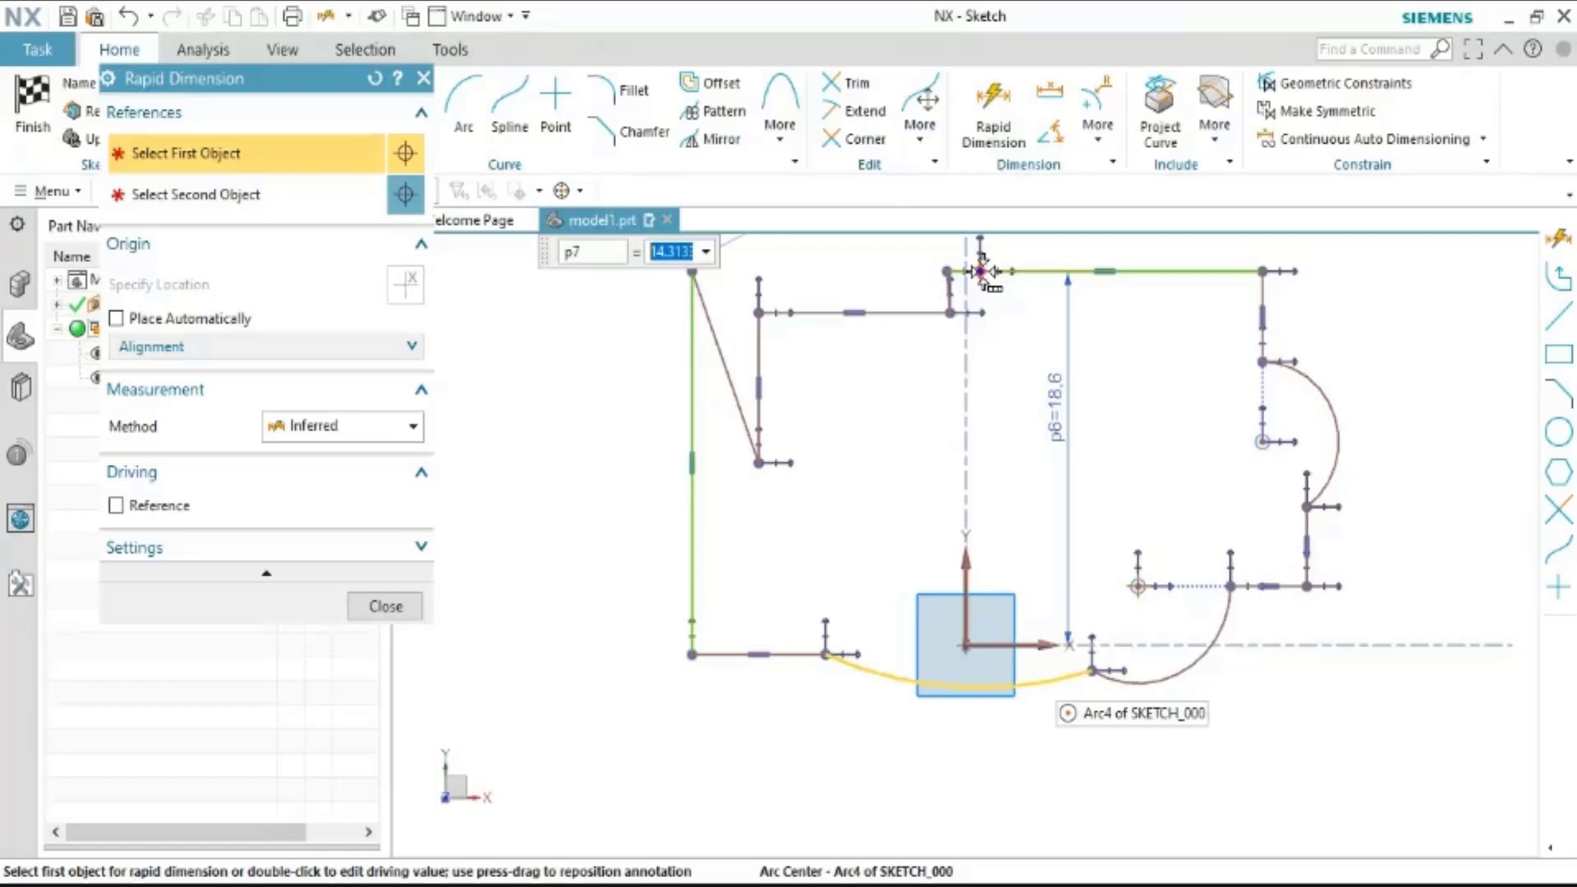
Add radius dimension Rp8=20.7 to the bottom arc Arc4
click(980, 270)
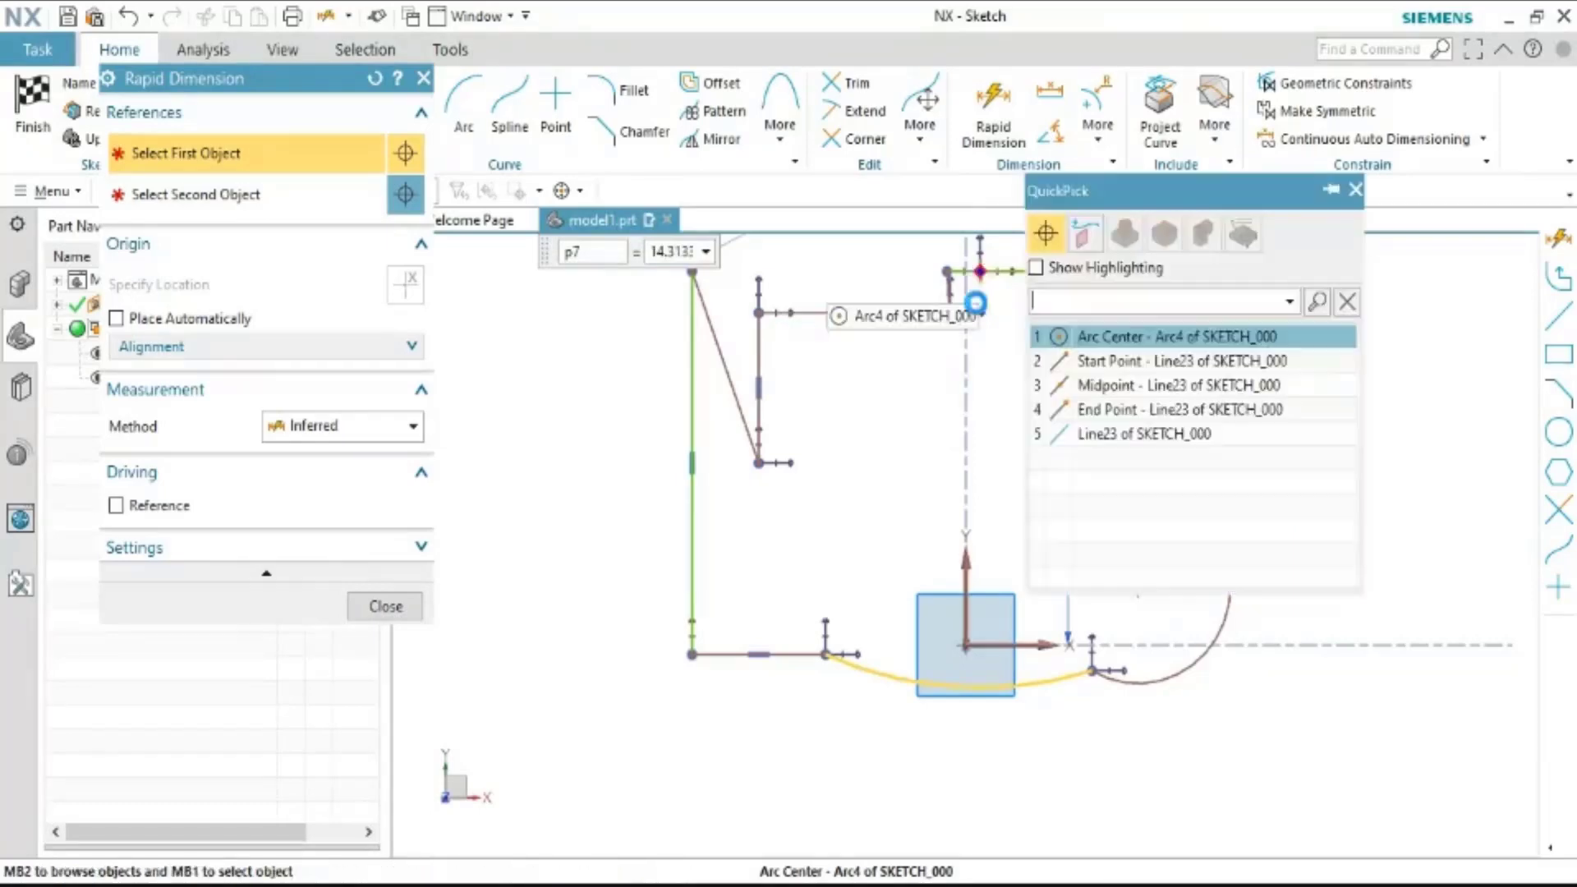
click(1181, 339)
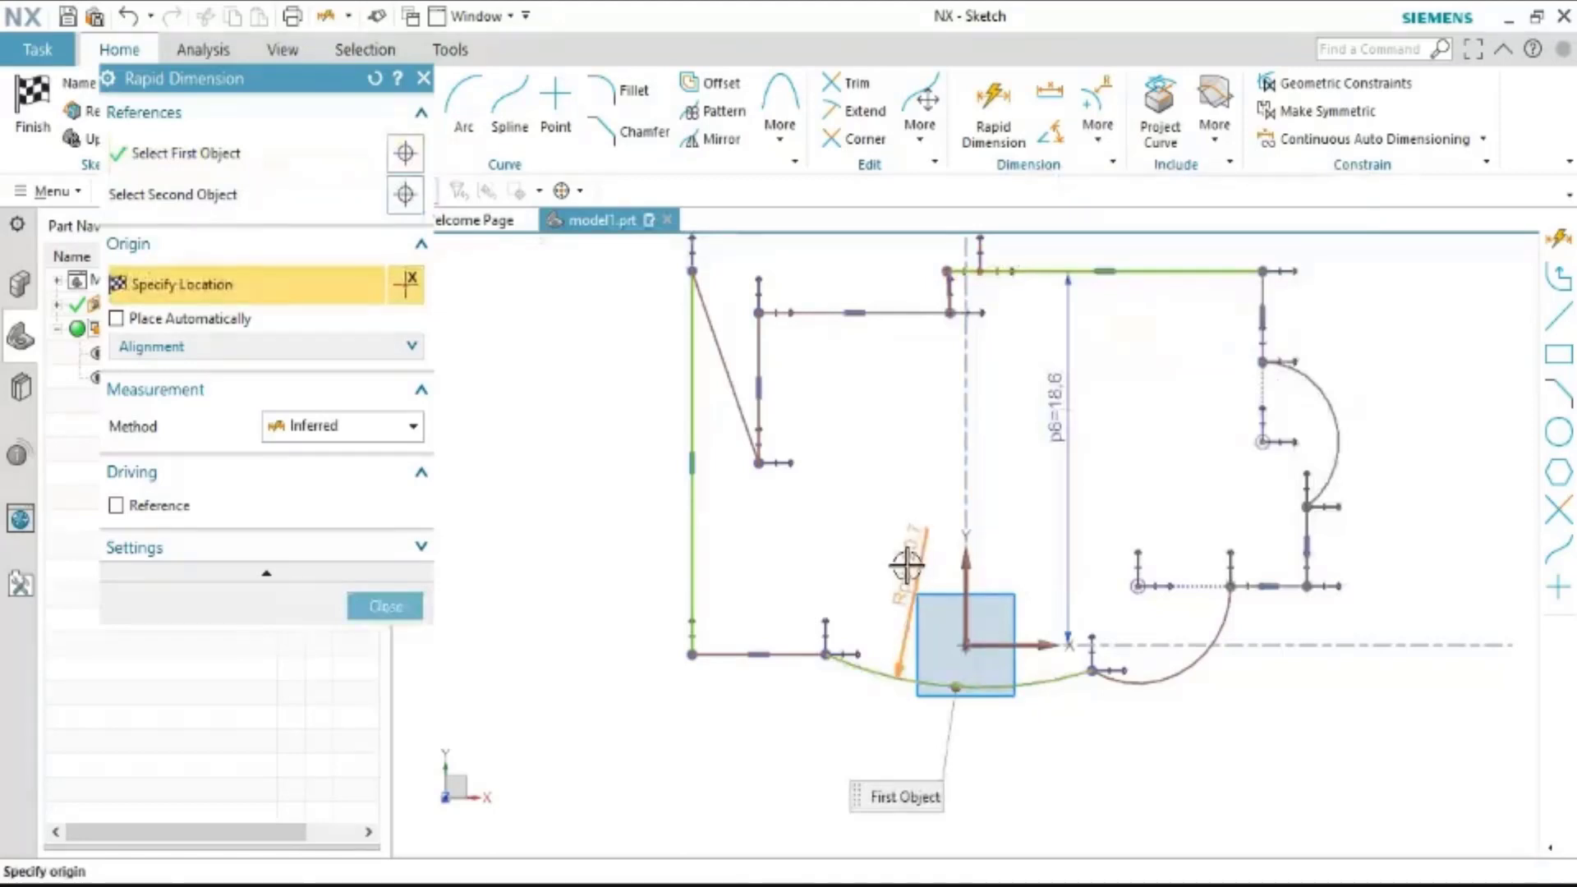
click(906, 565)
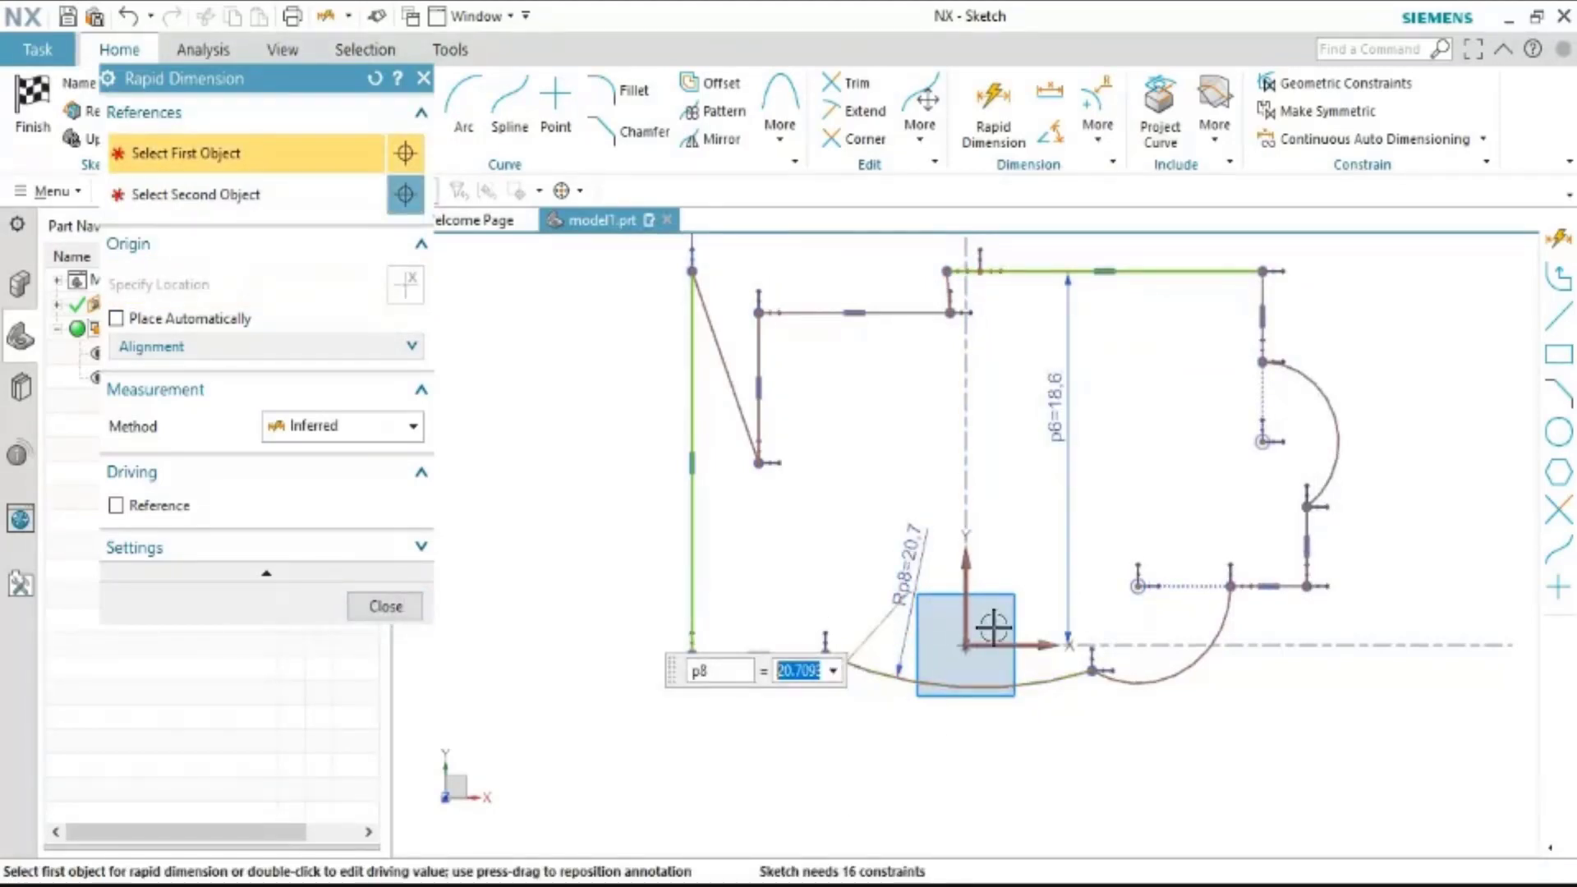
Locate Arc4's centre with p9=18.6 to the horizontal axis and p10=0.7 to the vertical axis
click(980, 268)
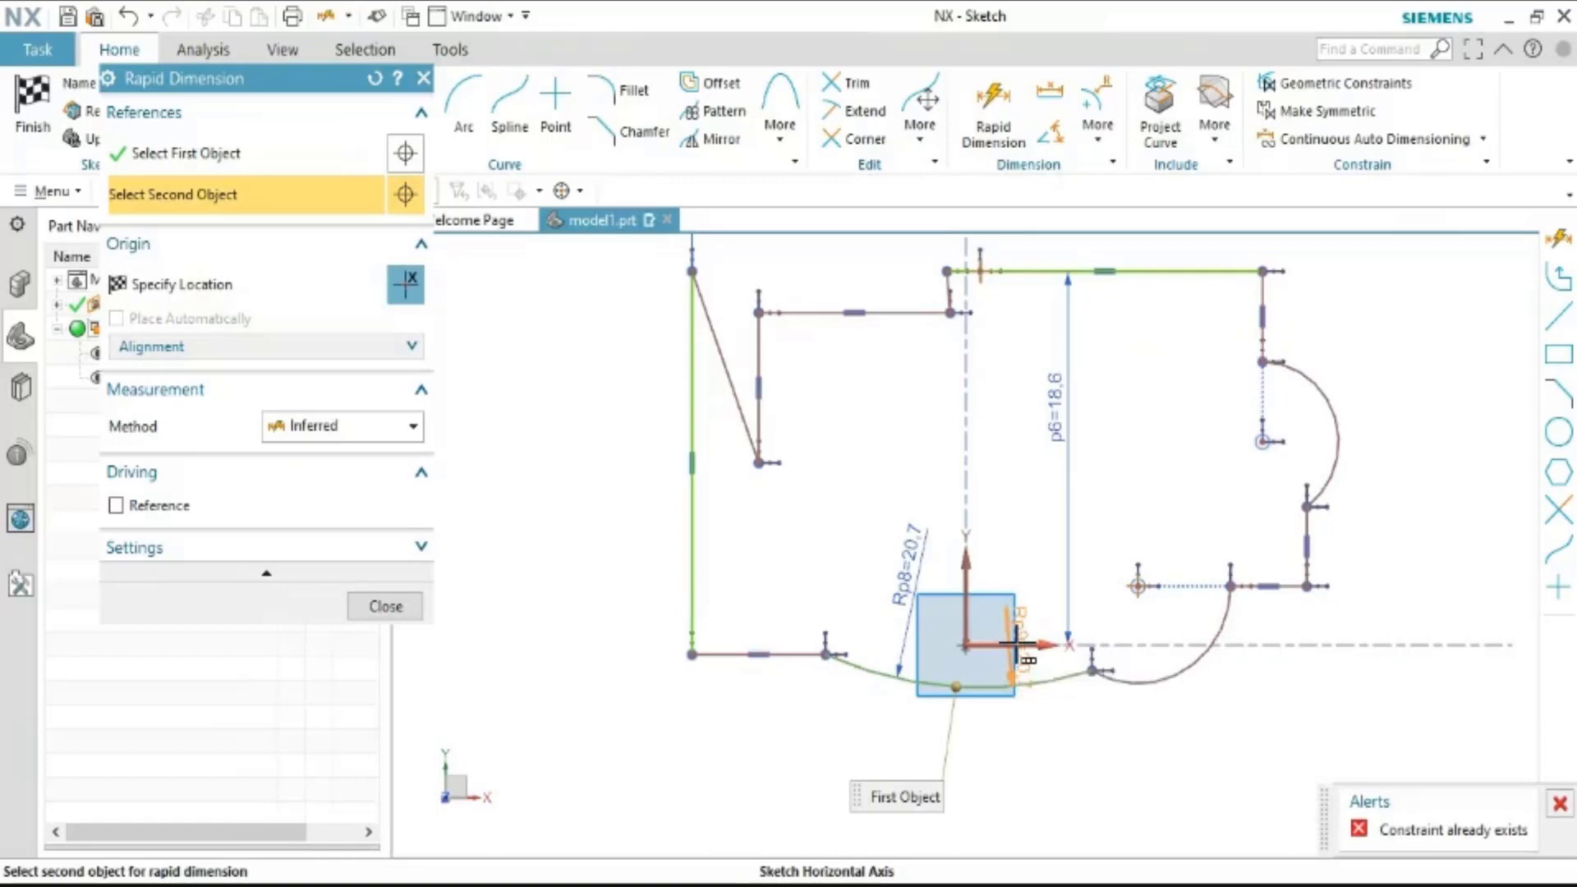
click(1016, 643)
click(1101, 617)
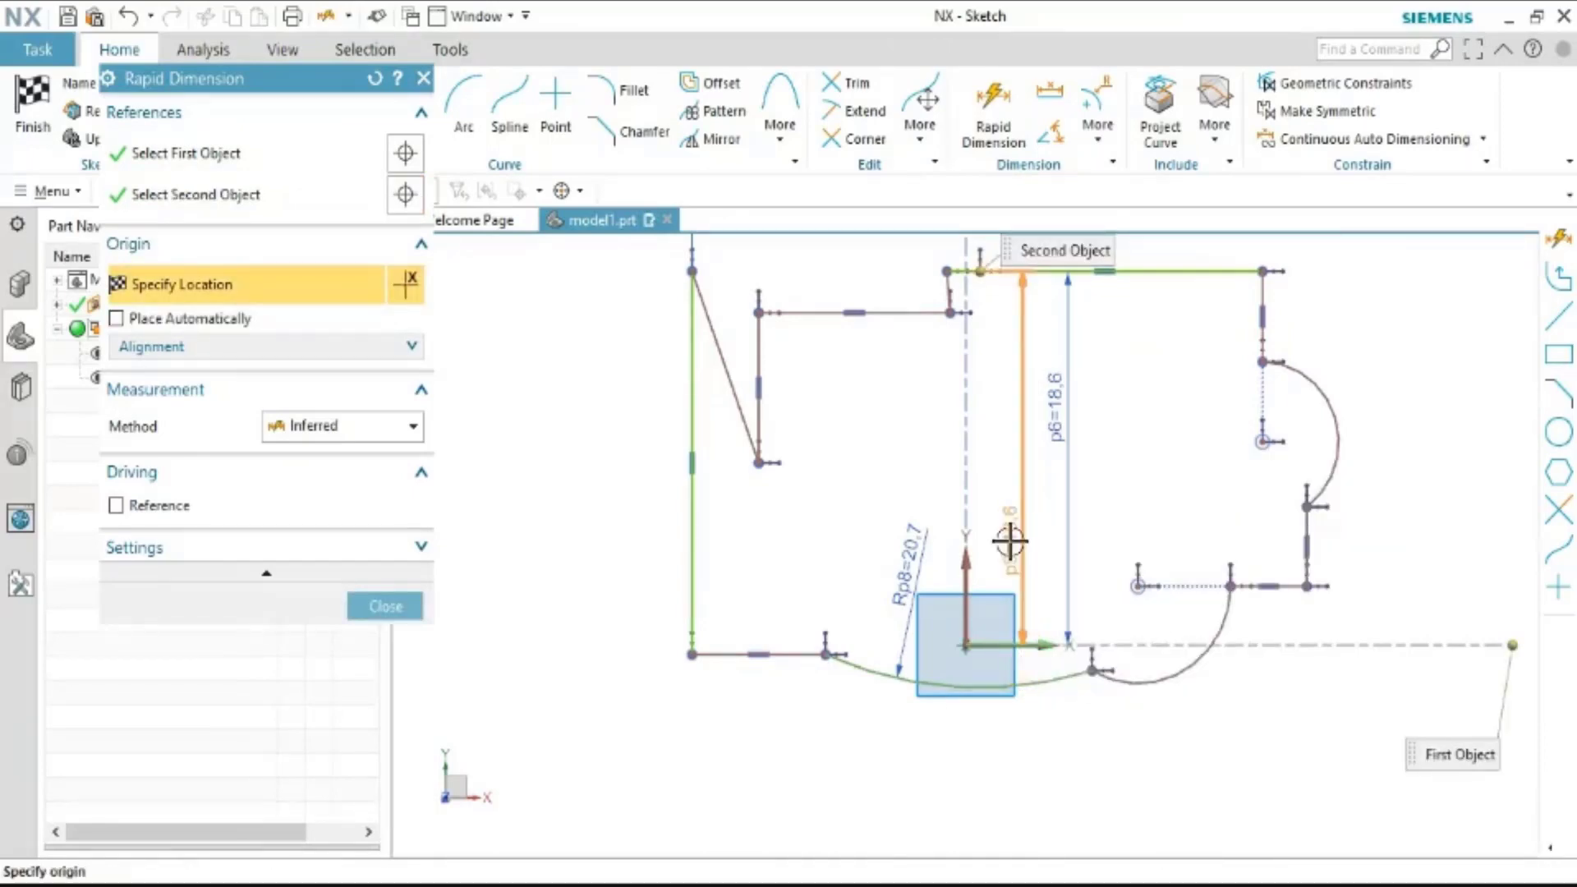
click(1009, 542)
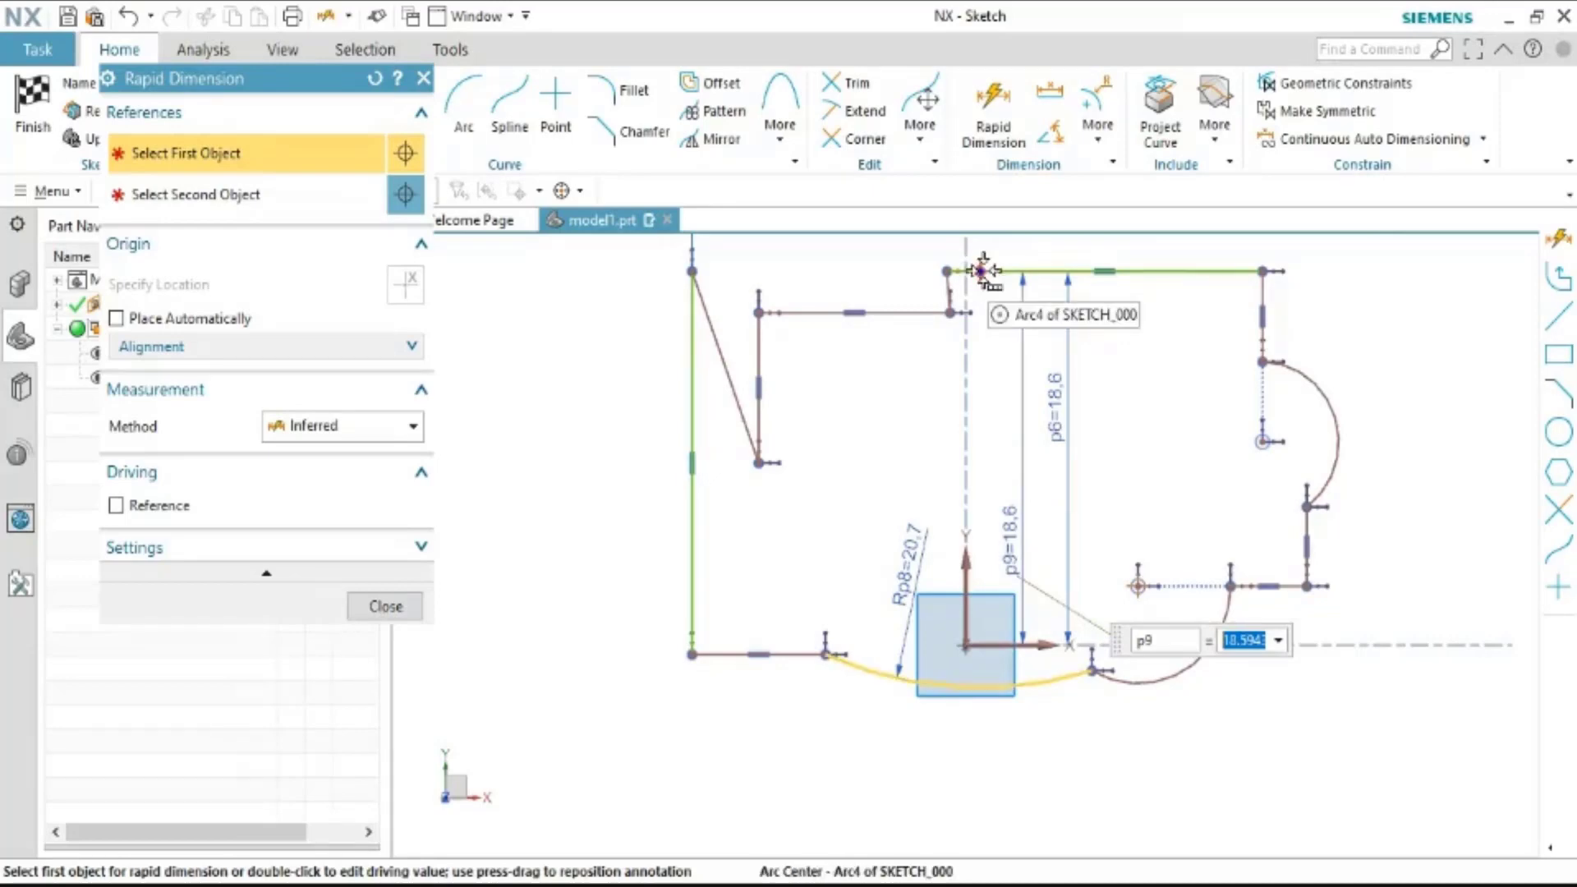
click(1038, 478)
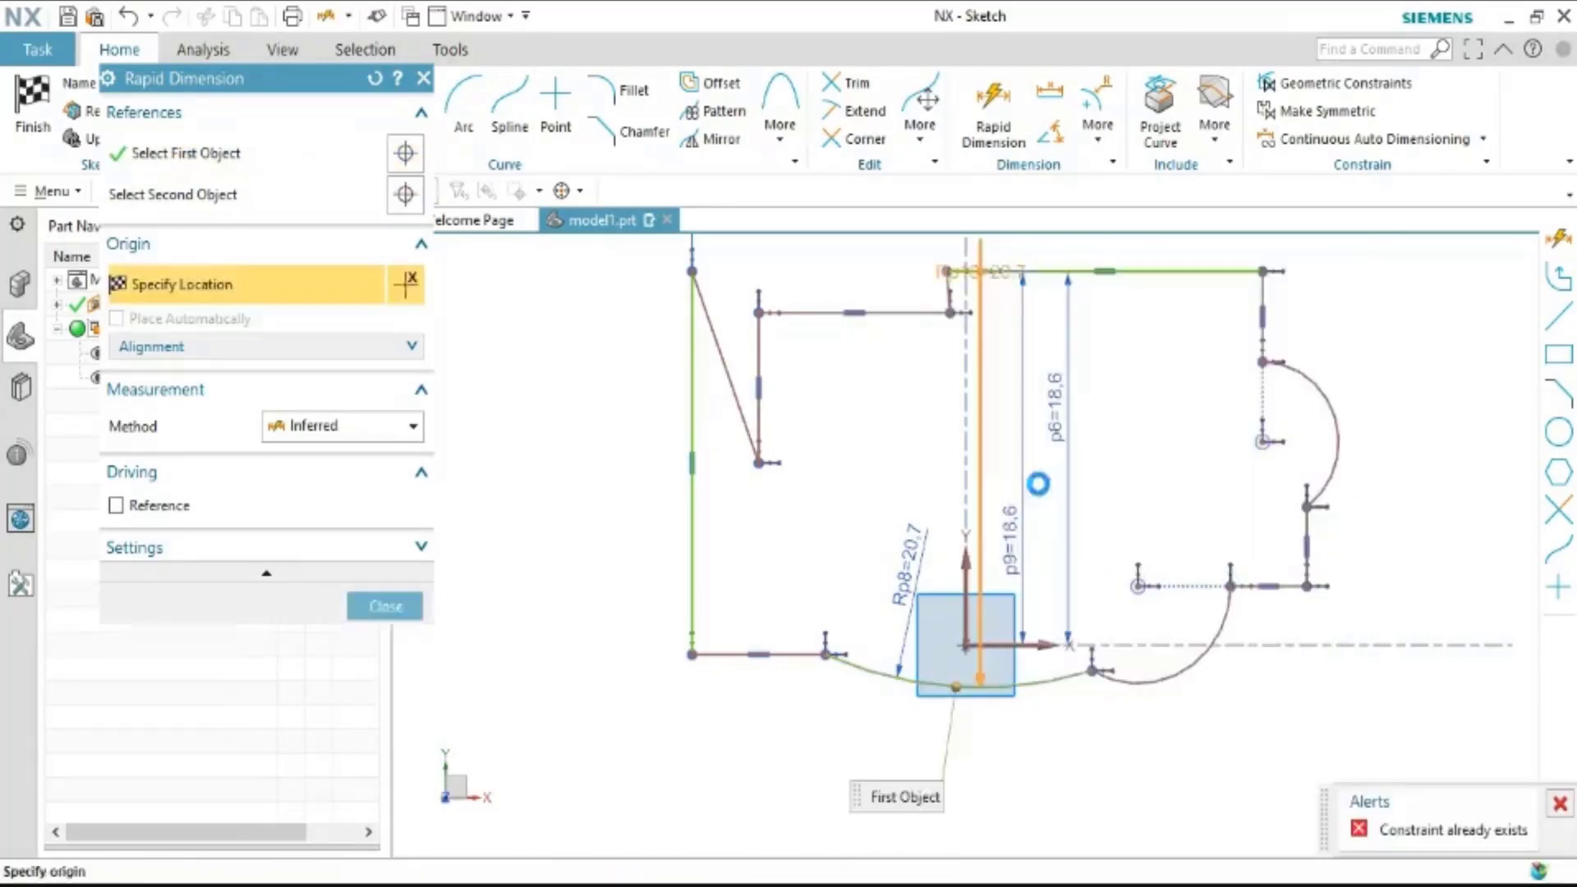
click(963, 604)
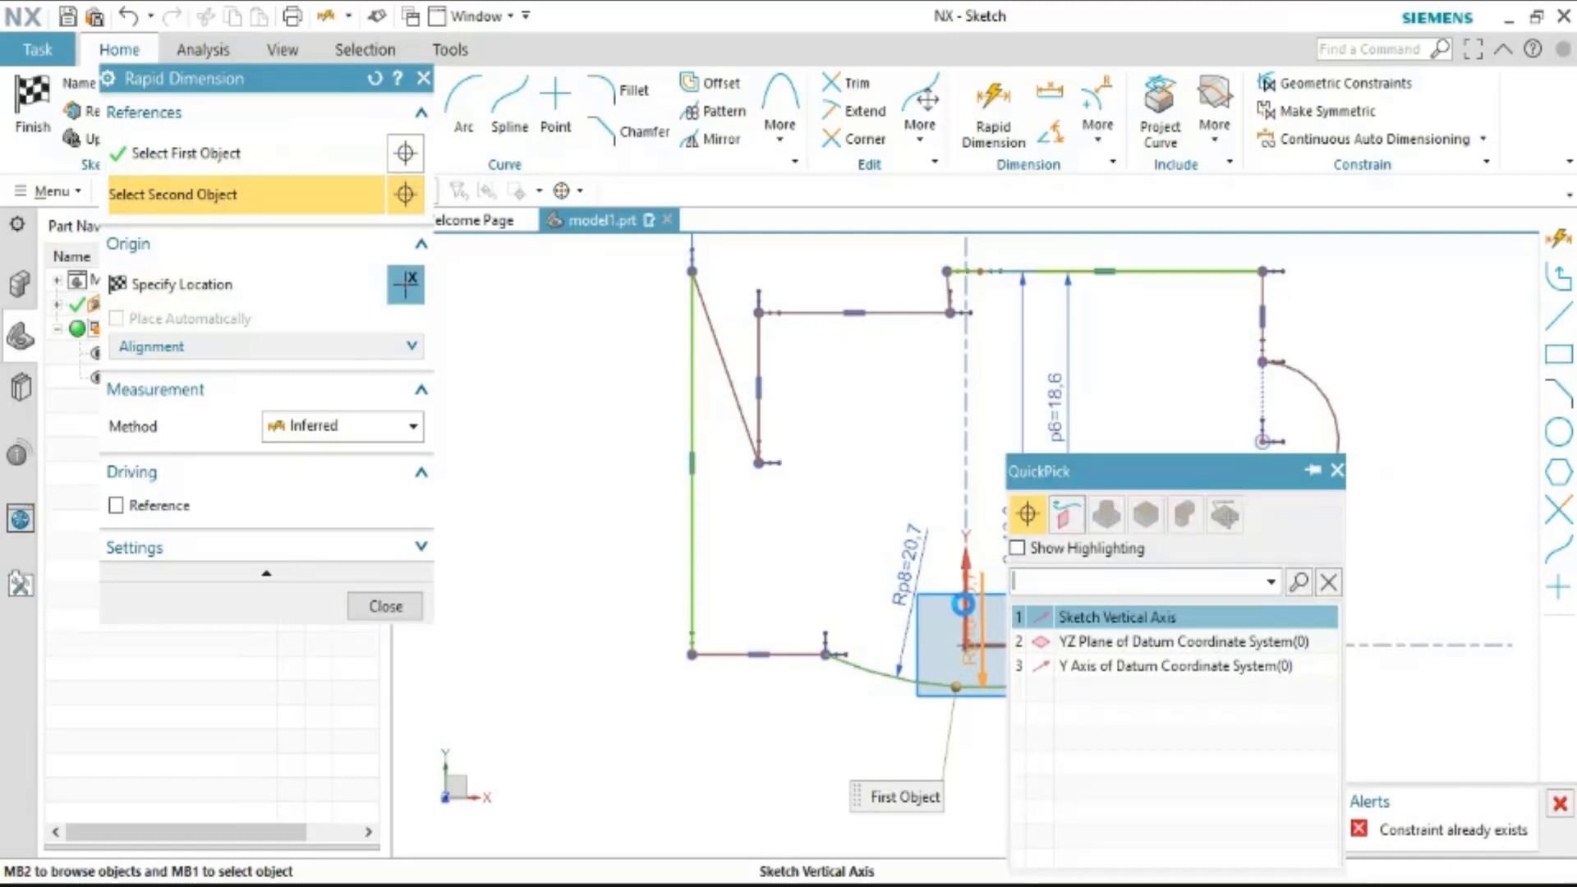
click(1173, 624)
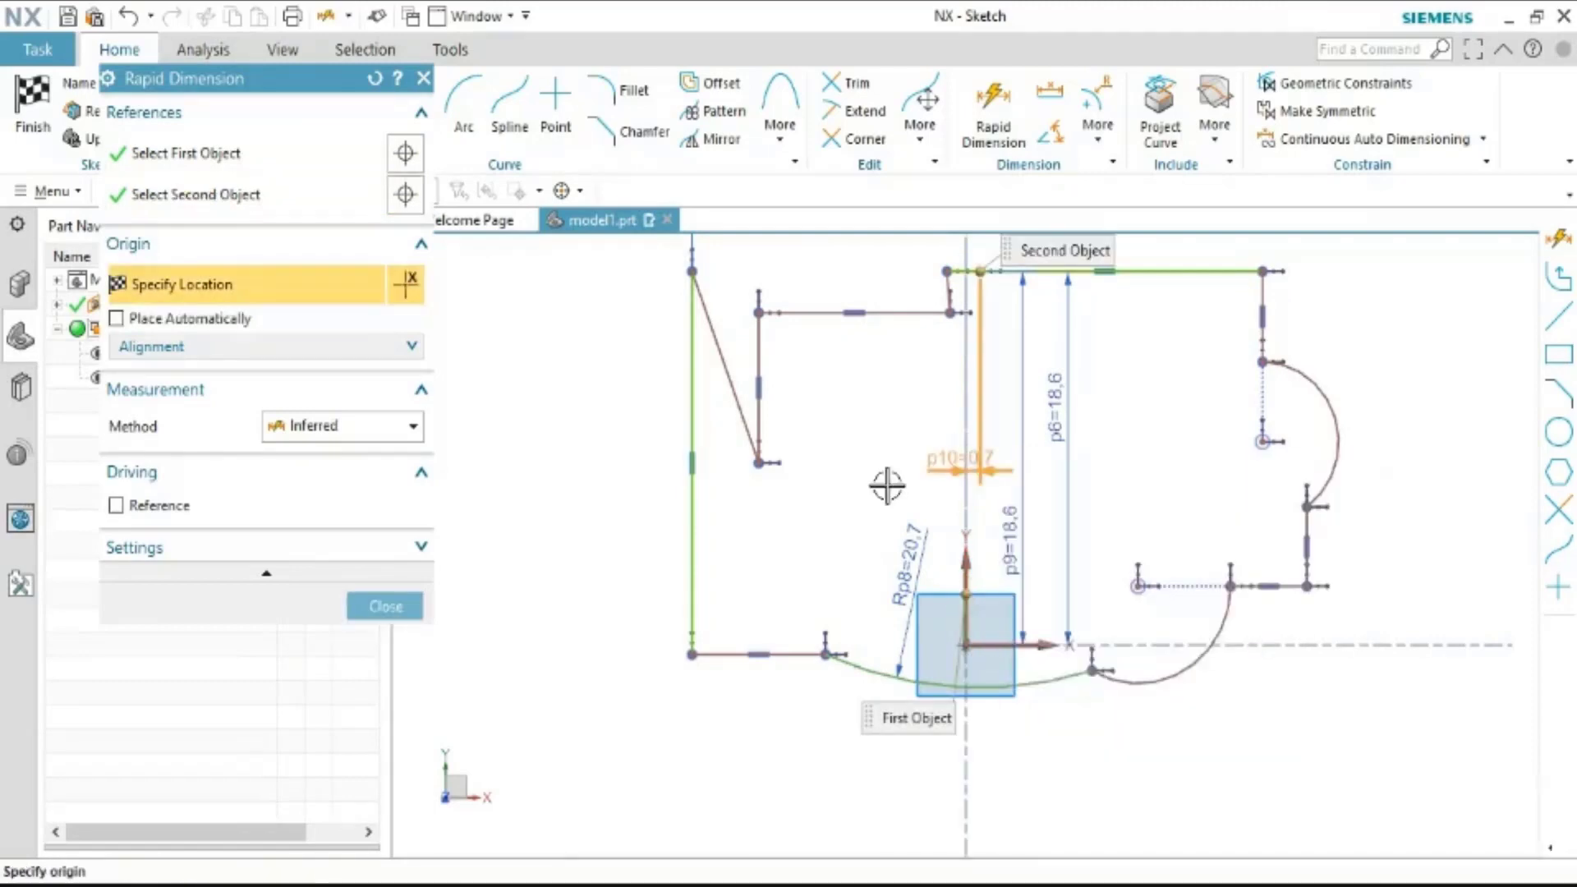
click(951, 456)
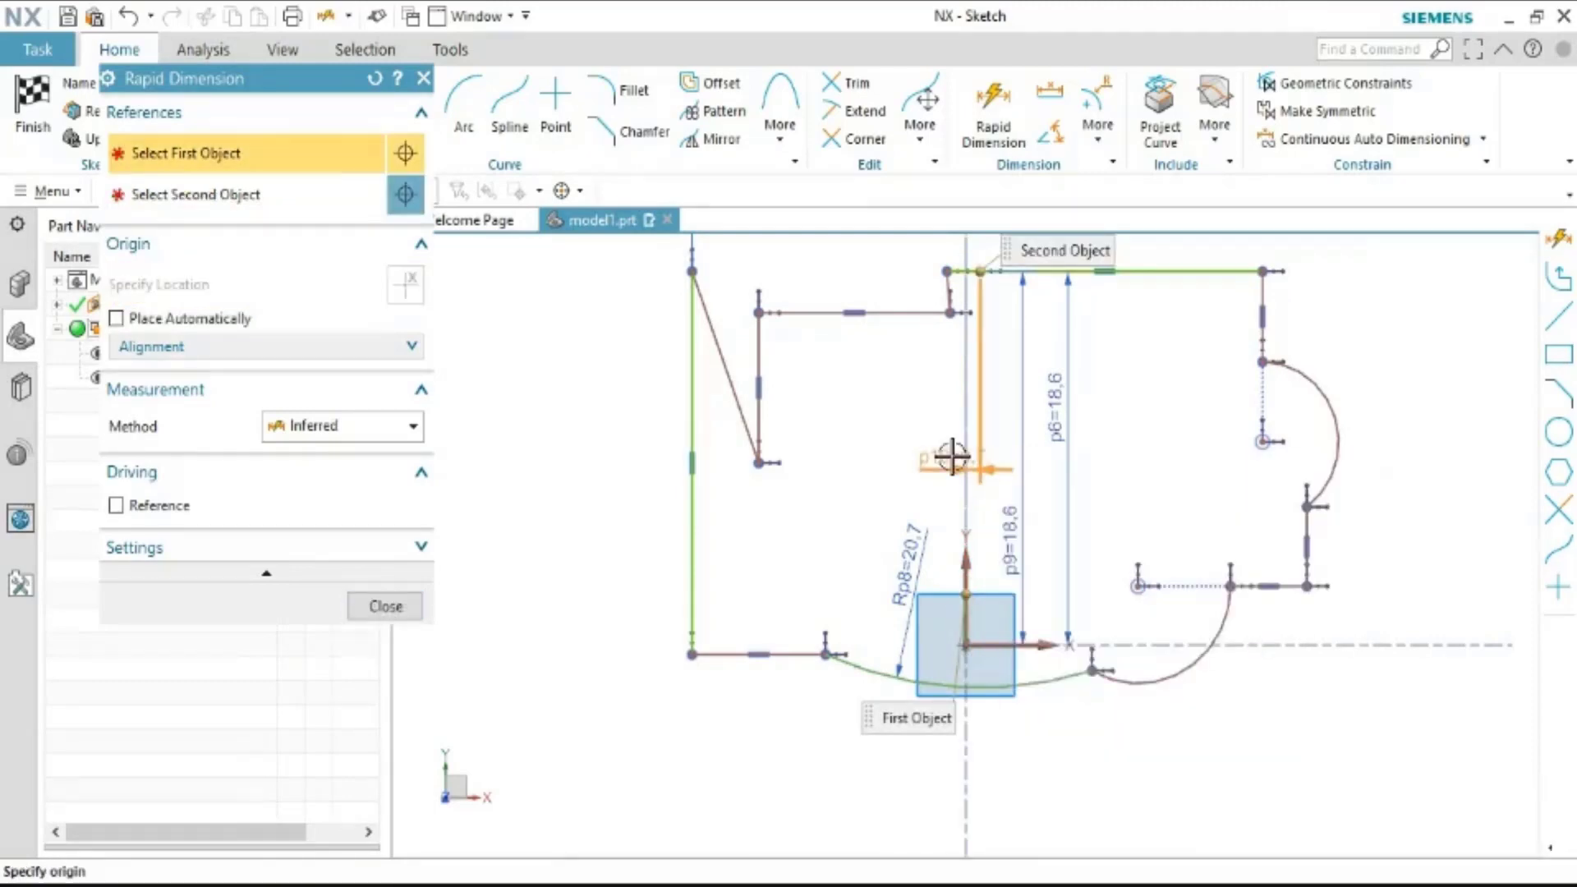
click(952, 457)
mouse_move(284, 78)
mouse_down()
mouse_move(579, 218)
mouse_move(393, 146)
mouse_up()
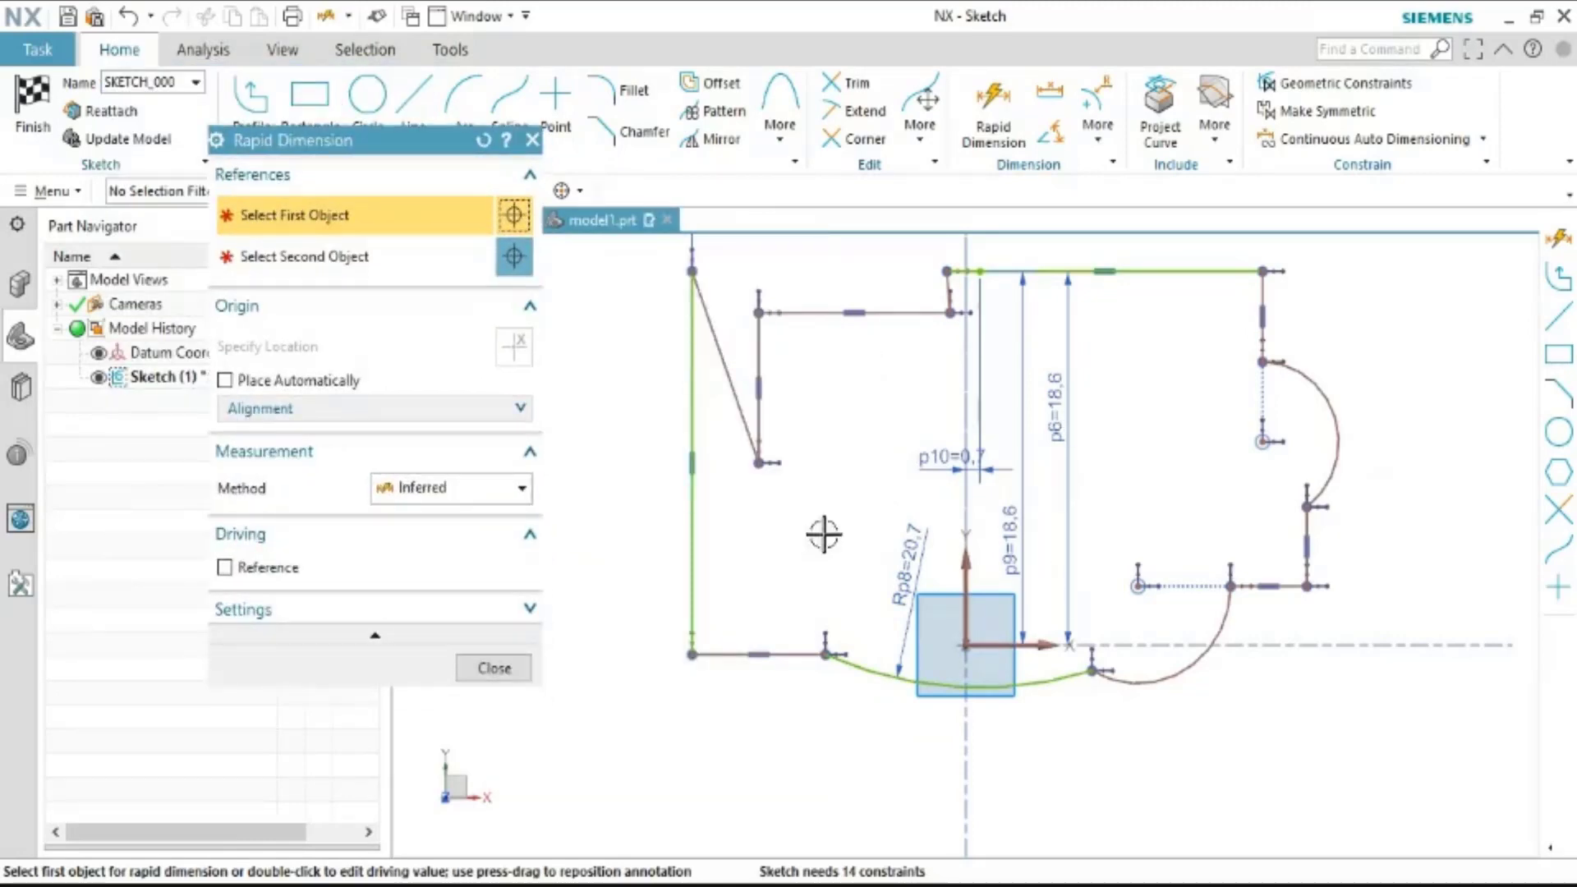
Pick the slanted line Line29 as the first dimension reference
scroll(996, 599, up, 1)
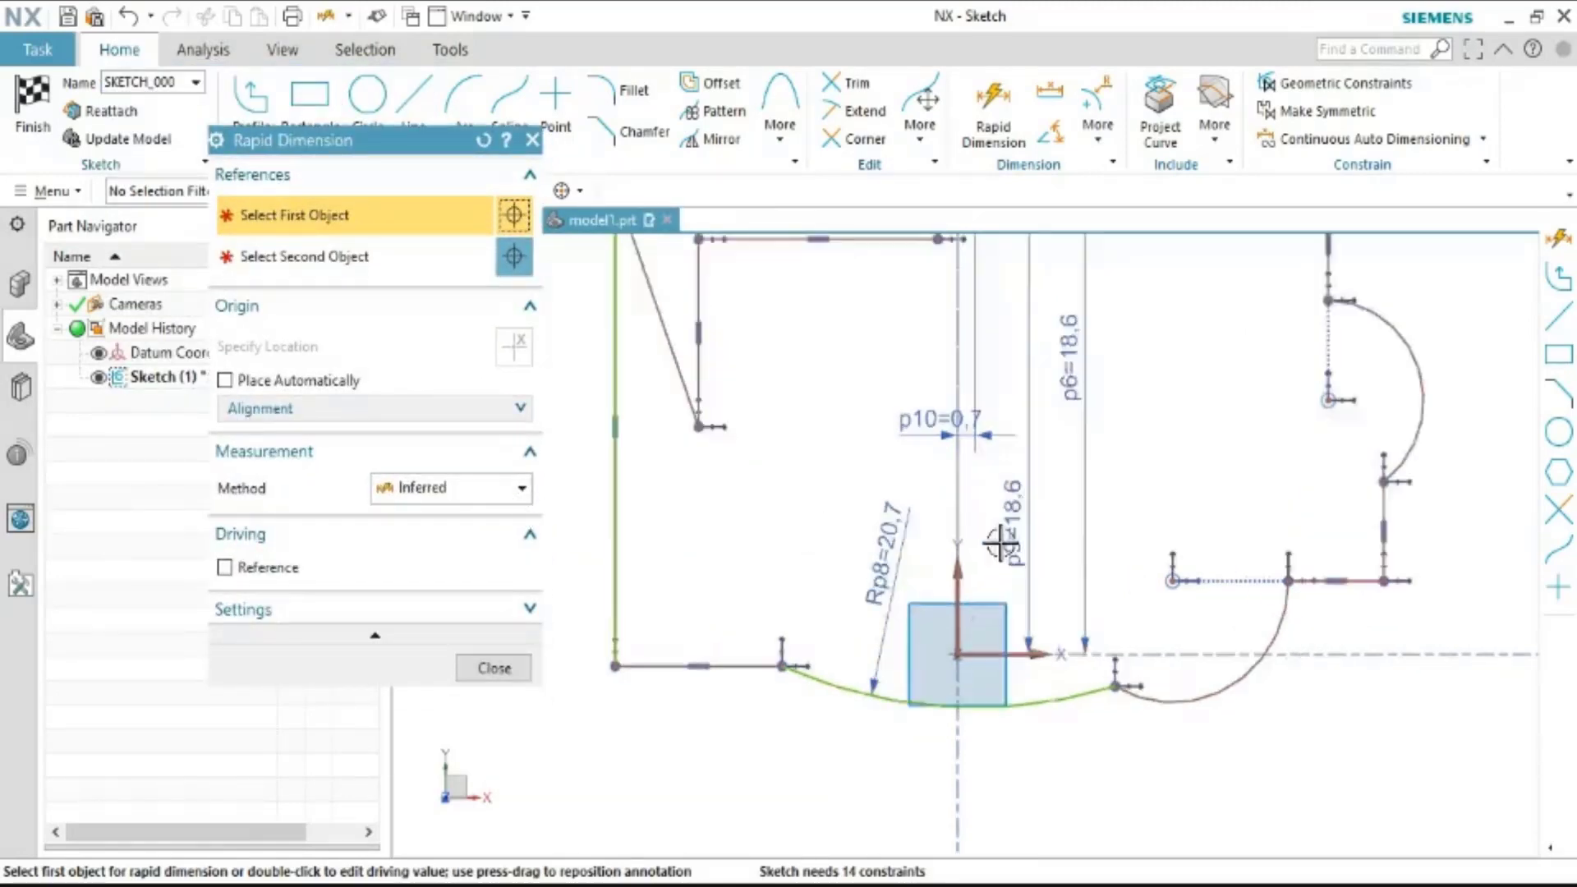
scroll(1002, 430, down, 4)
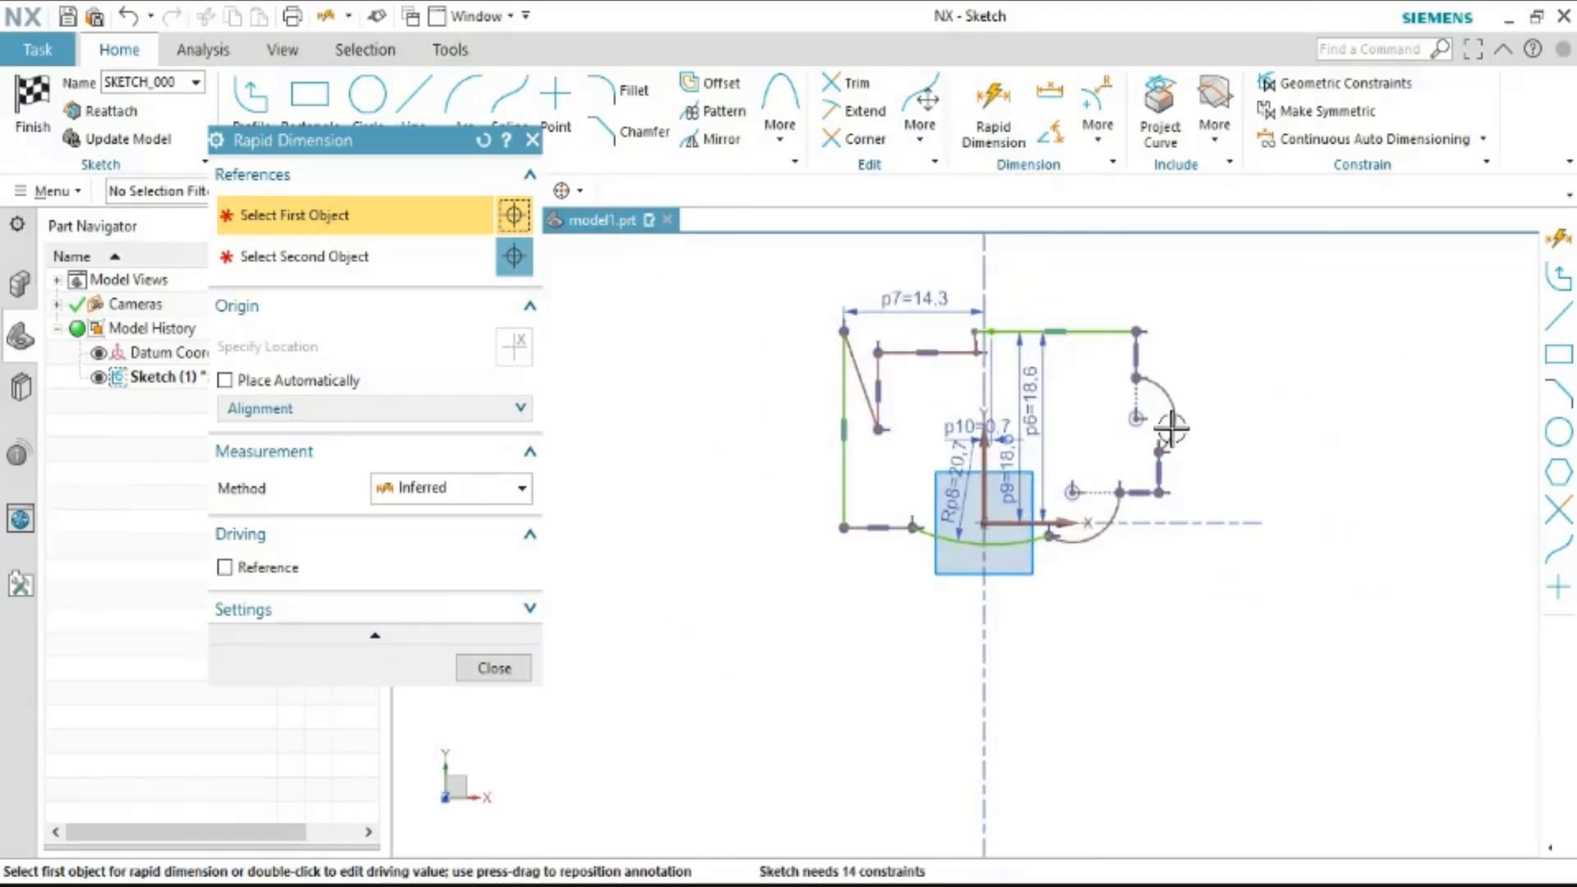
scroll(1150, 435, up, 2)
scroll(796, 397, up, 1)
scroll(823, 310, up, 1)
scroll(817, 305, up, 1)
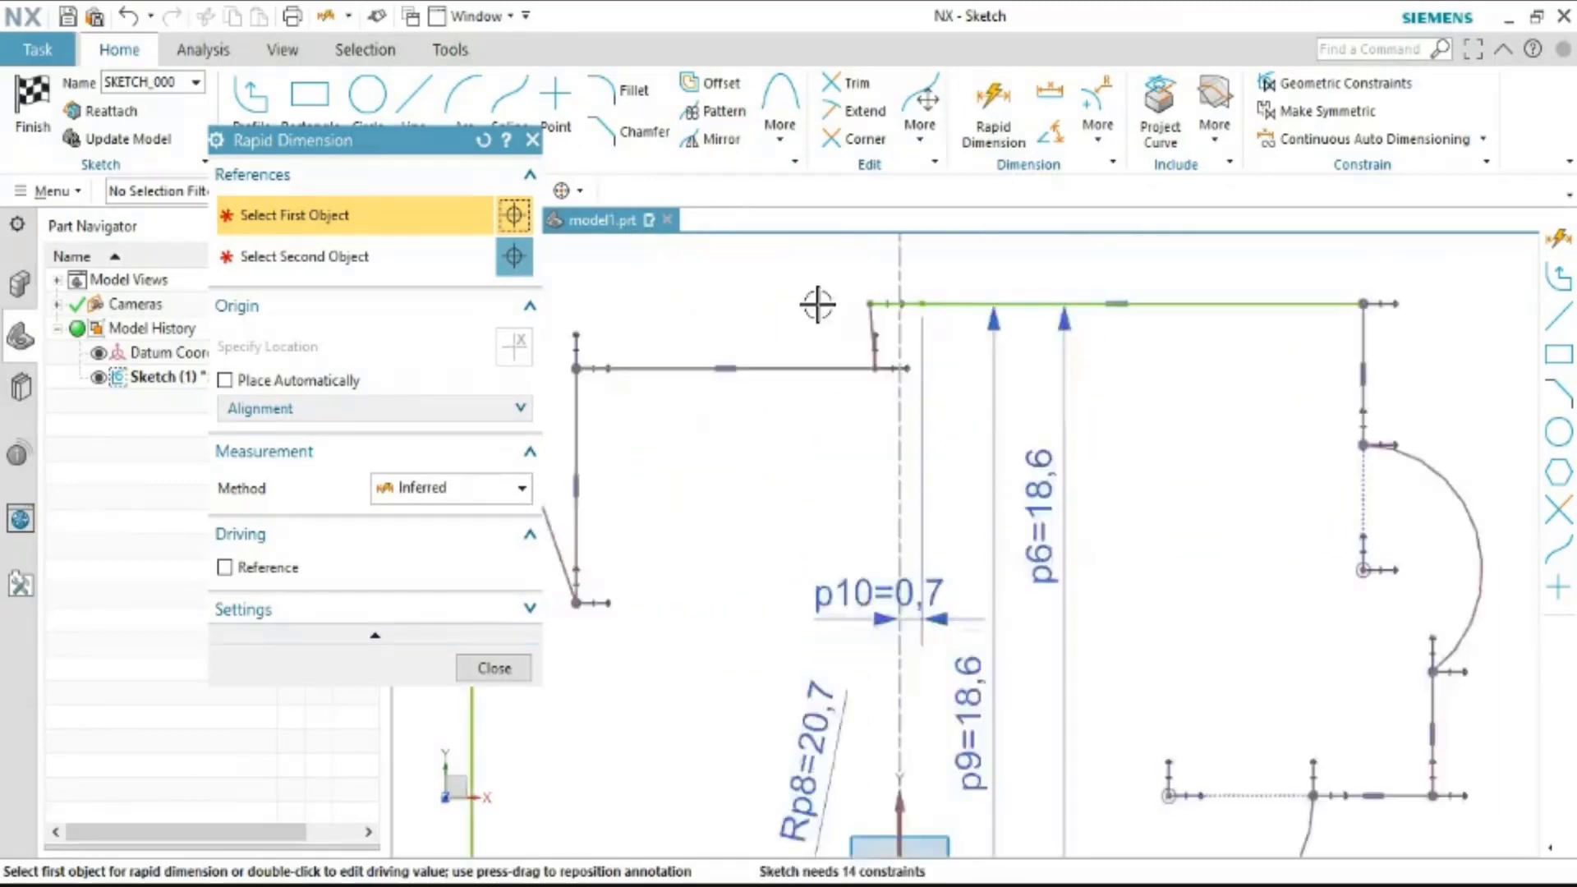
scroll(739, 411, down, 3)
scroll(627, 440, down, 1)
scroll(573, 433, up, 1)
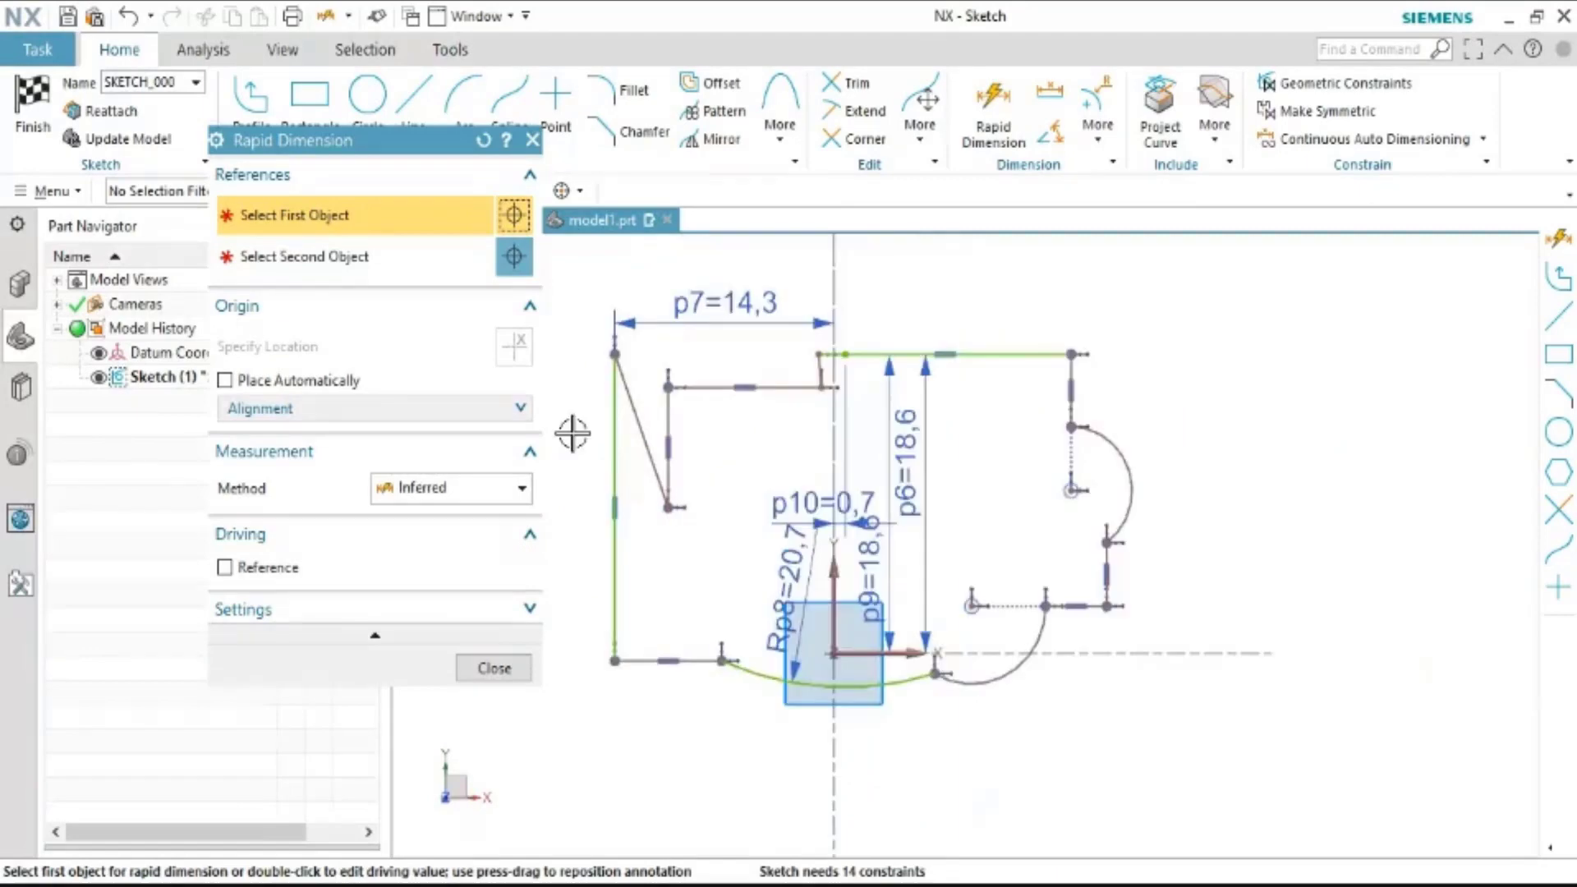
scroll(572, 433, up, 2)
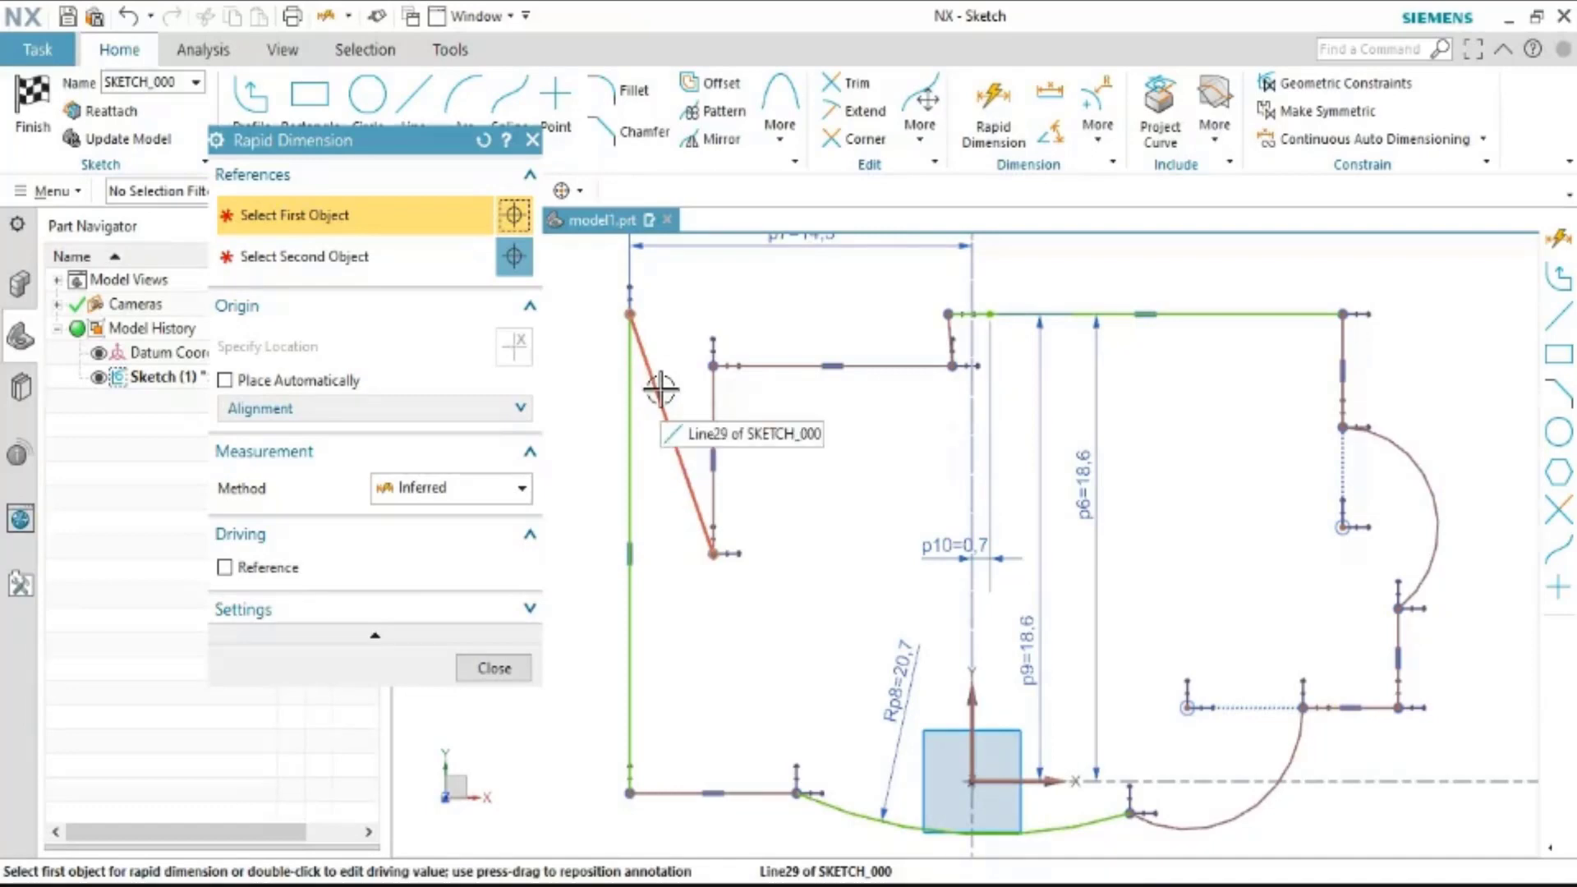
click(661, 389)
scroll(660, 388, down, 3)
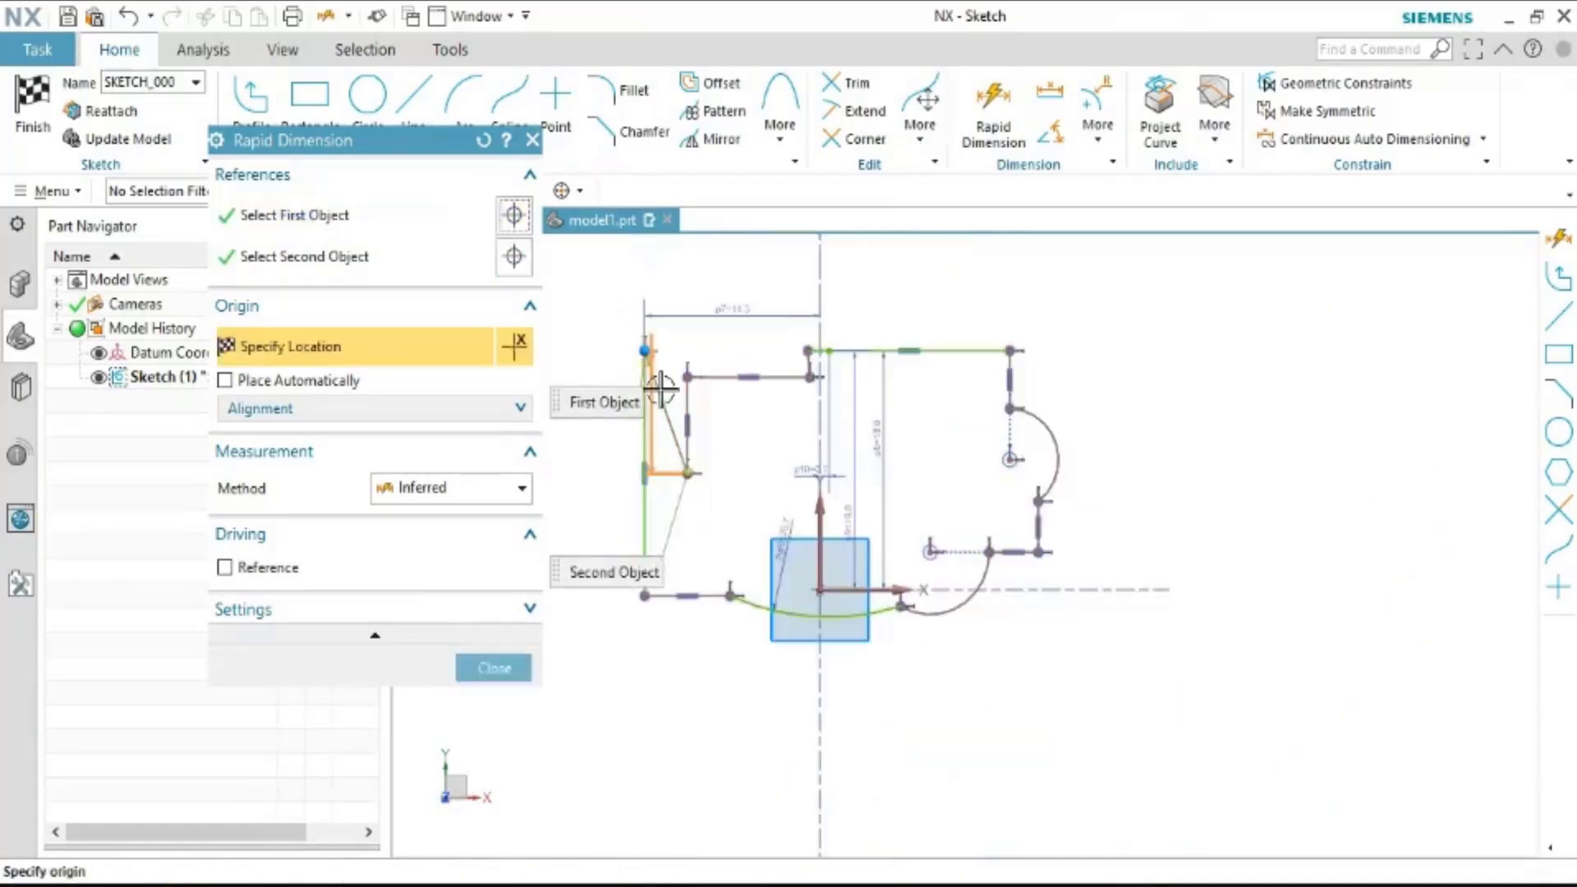
click(660, 389)
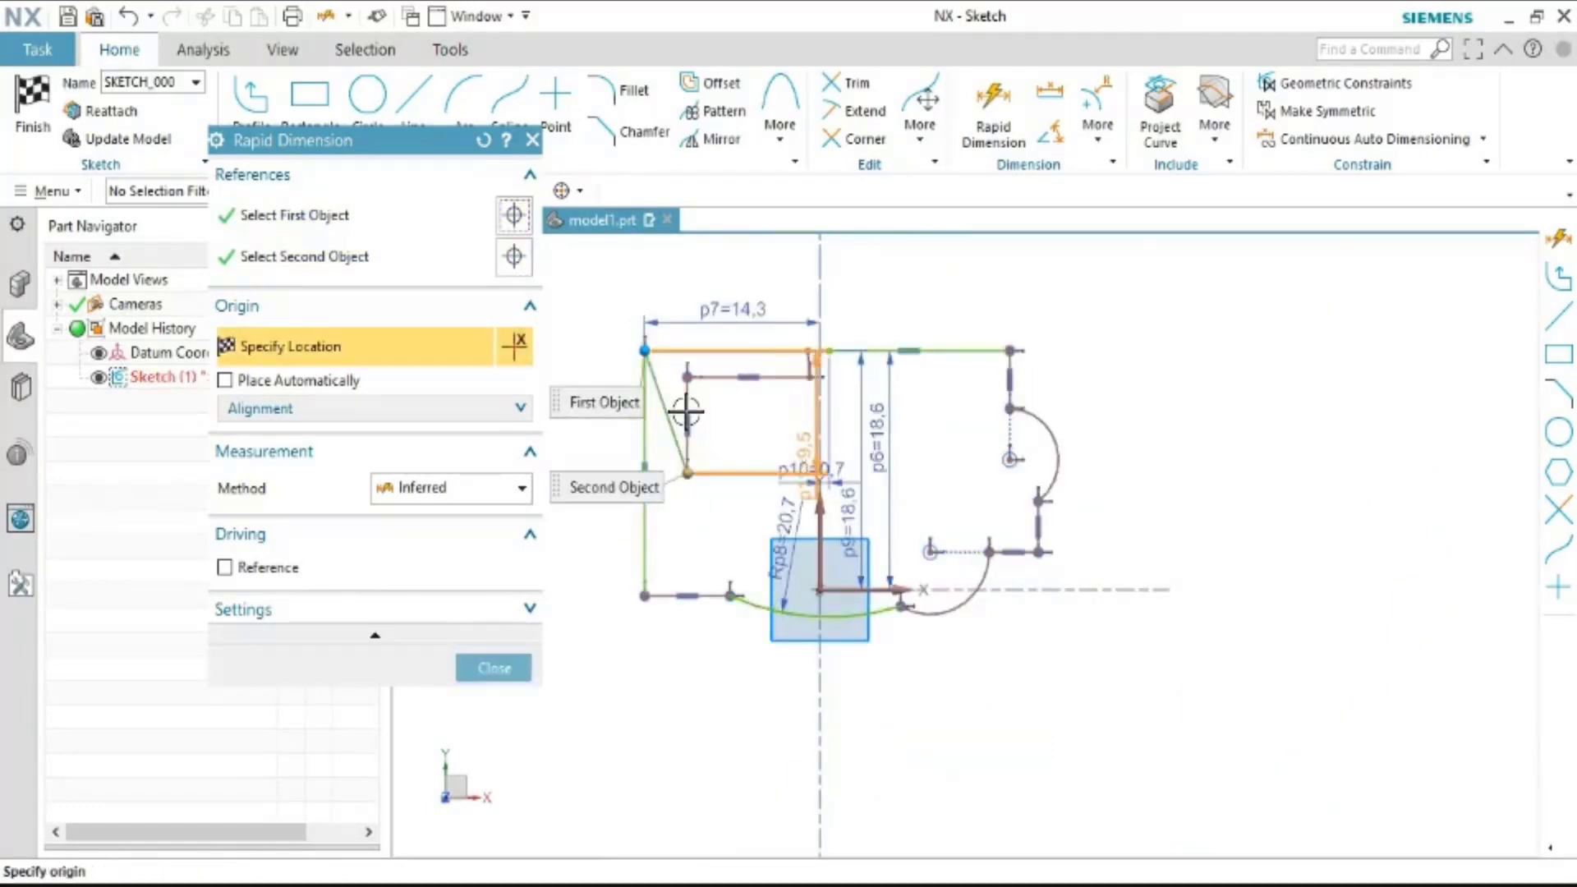
Choose Existing Point - Sketch Origin via QuickPick and place p11=7.1
scroll(820, 587, up, 4)
scroll(825, 584, down, 1)
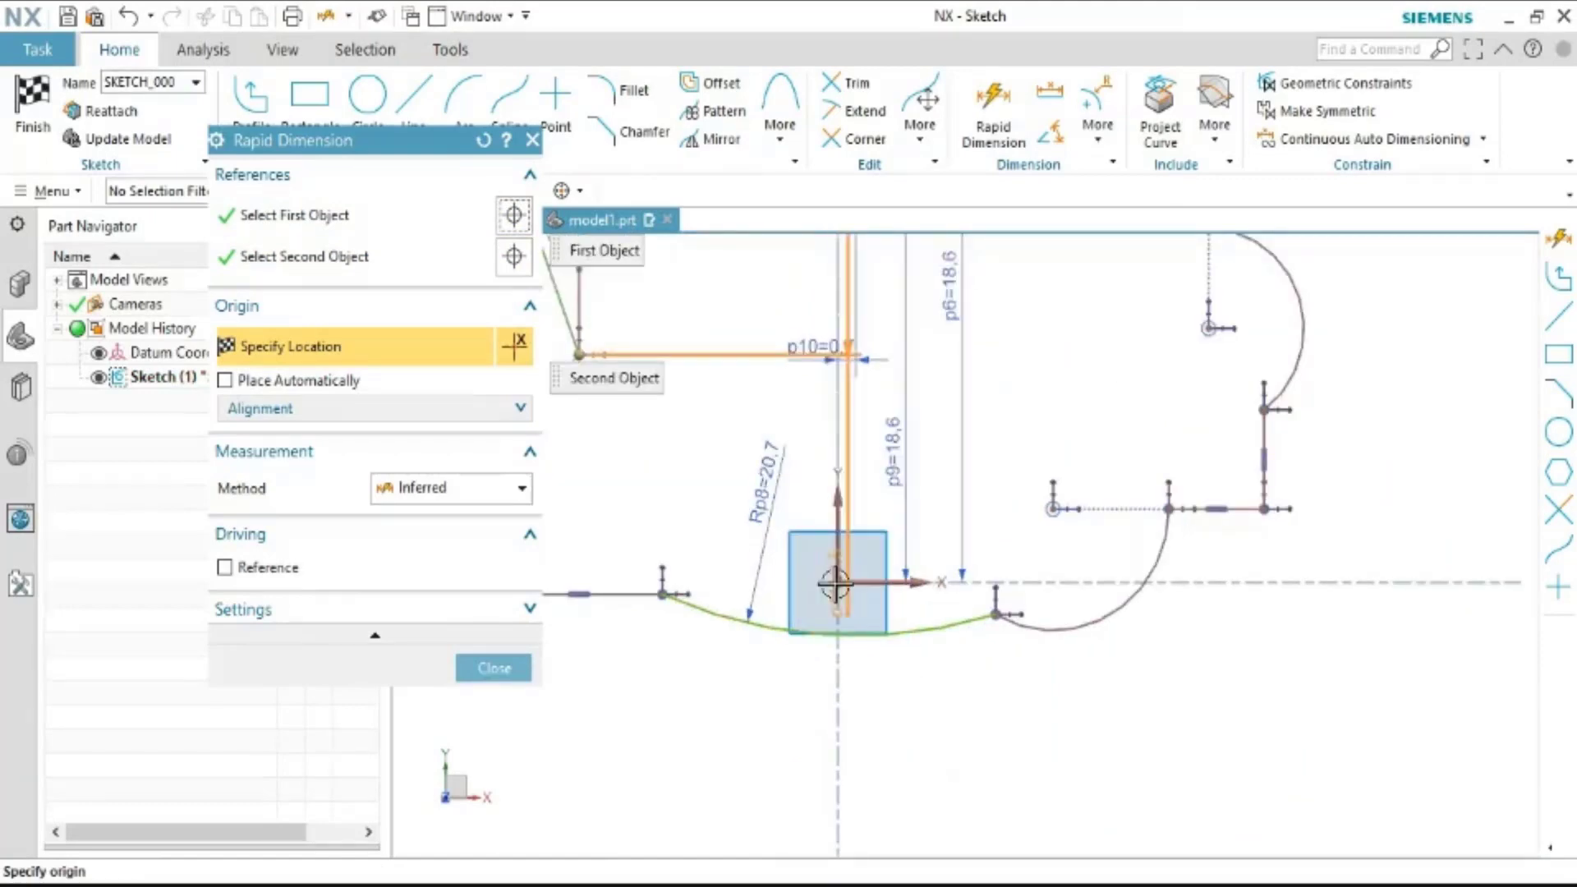
click(837, 579)
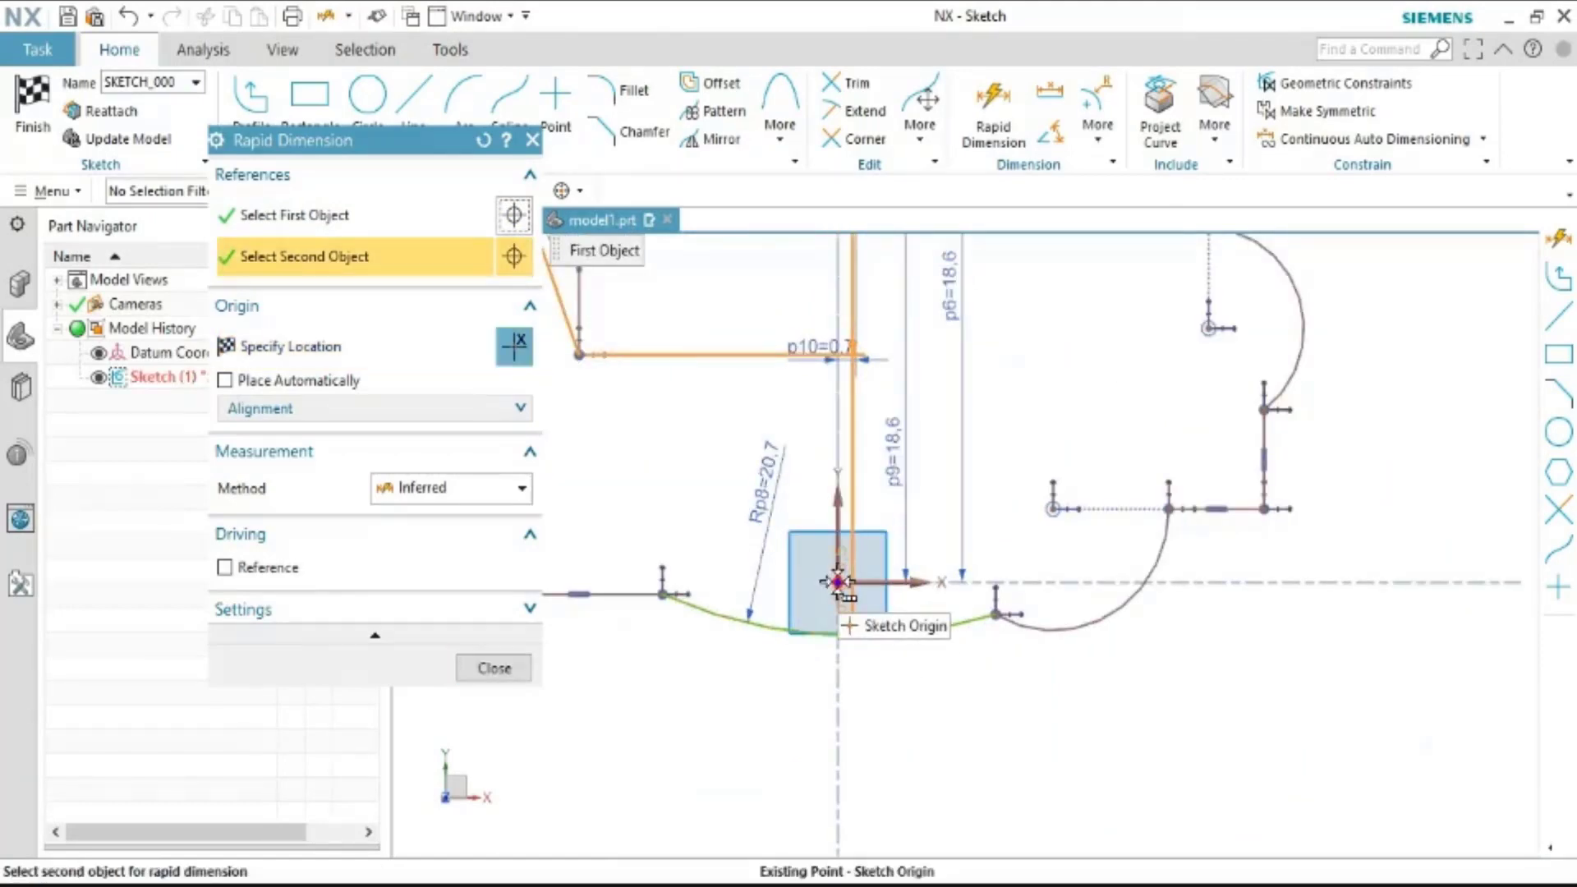
click(837, 582)
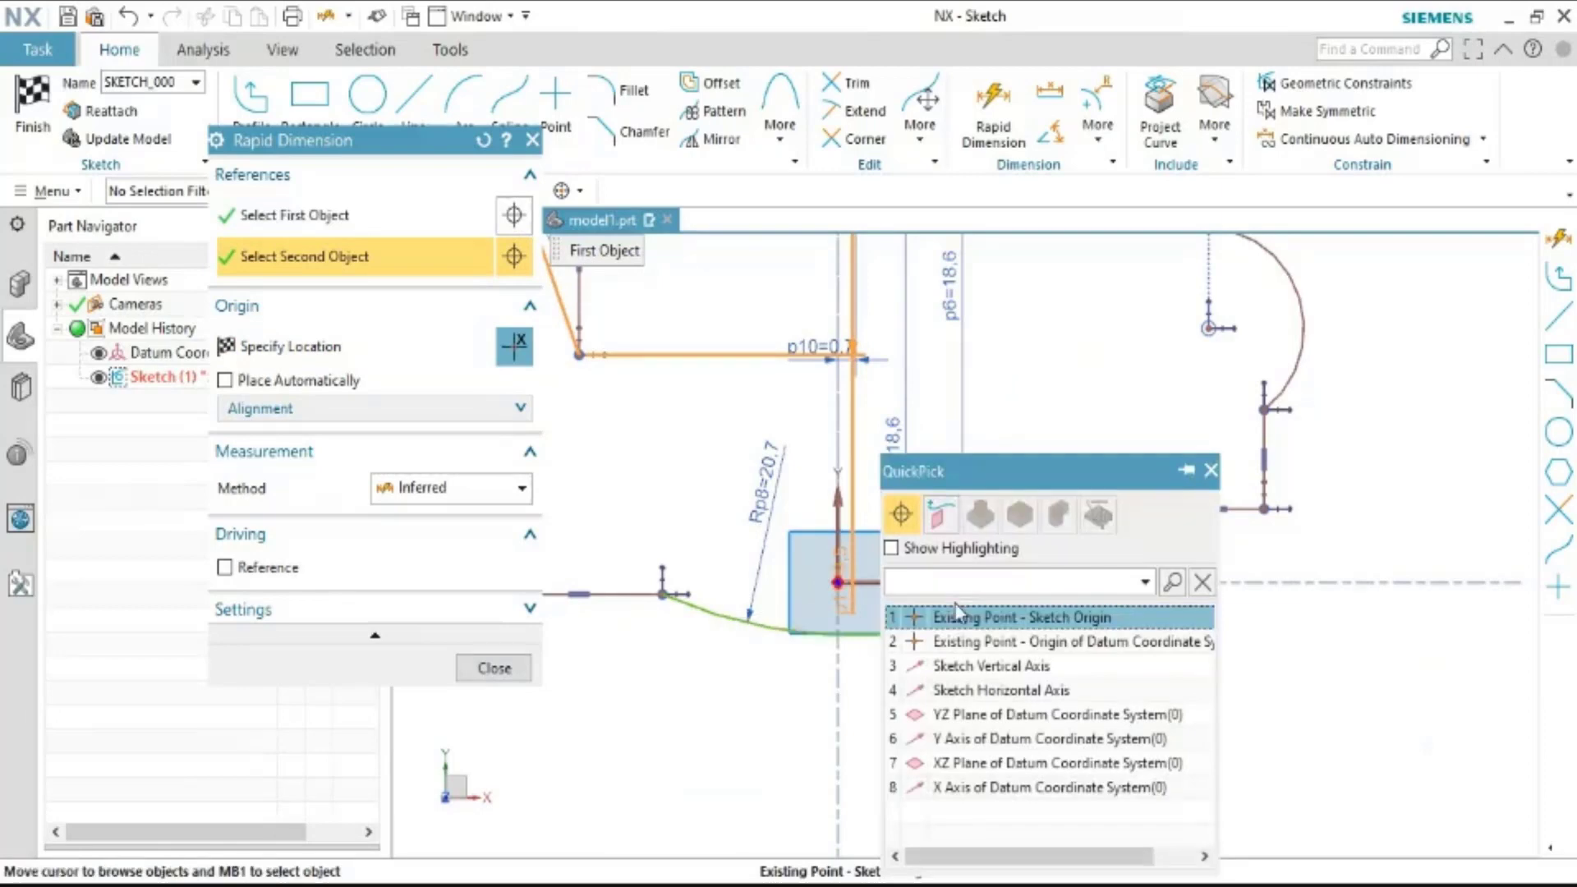
click(974, 618)
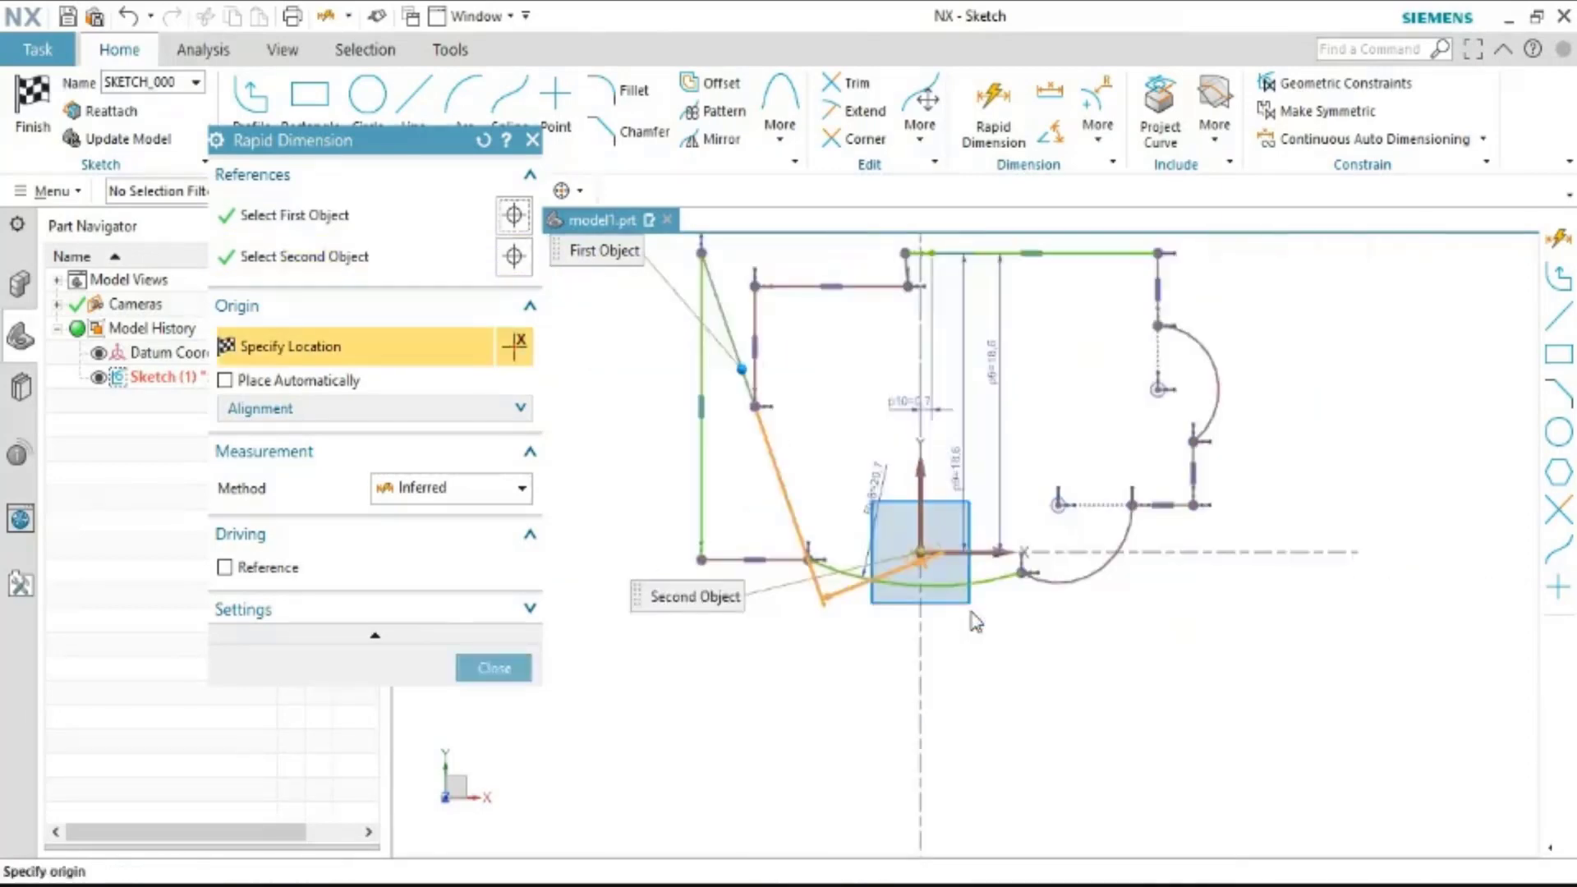
click(827, 406)
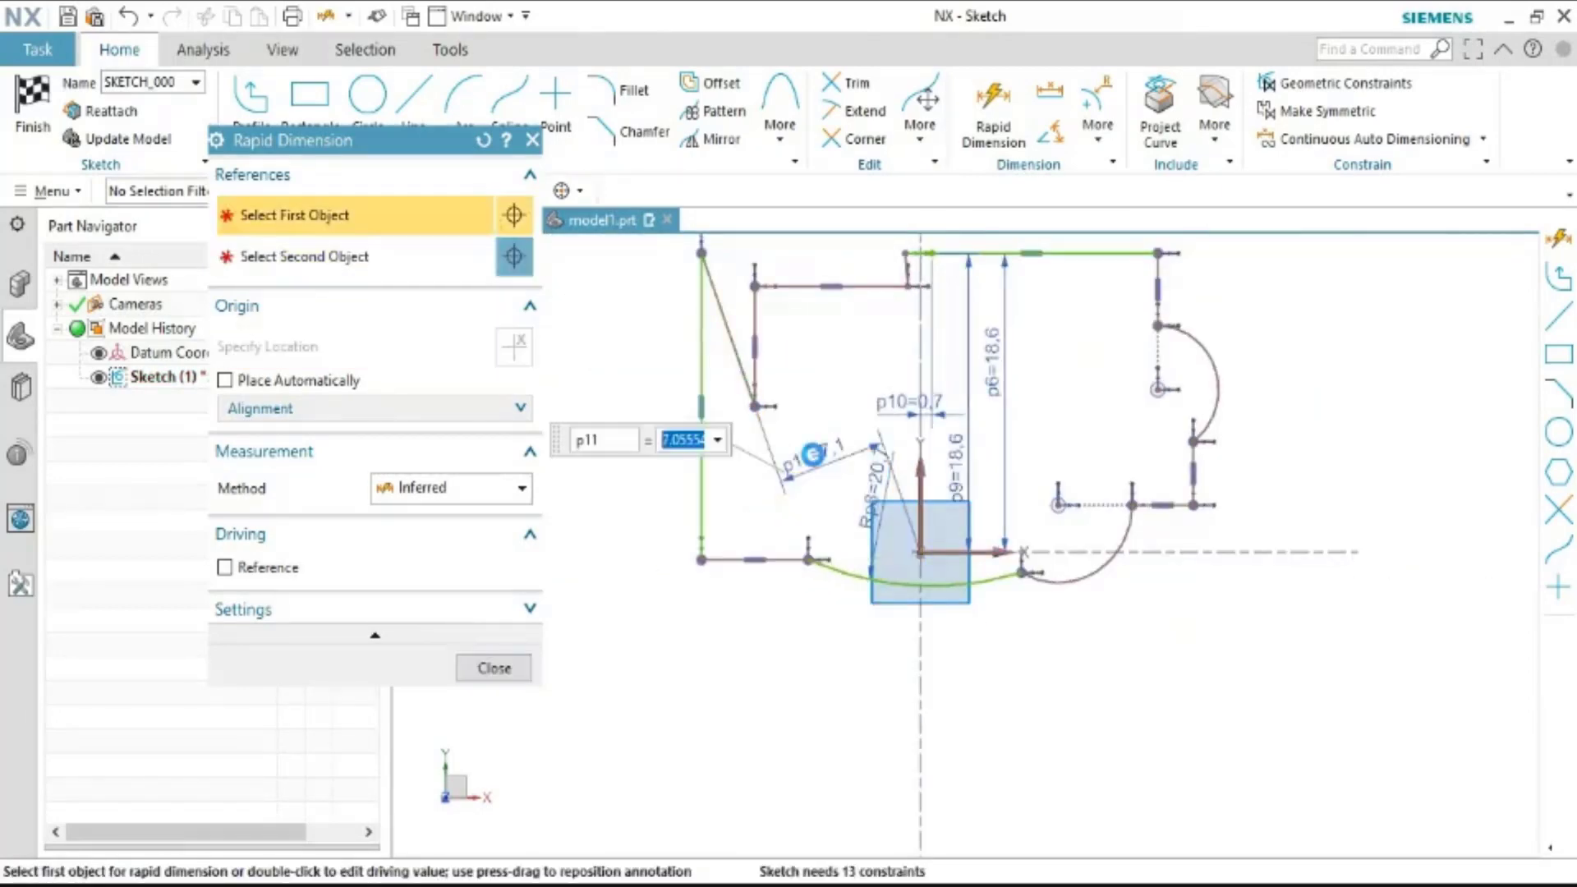
Add angle p12=20.1 between the slanted left line and the Sketch Vertical Axis
click(726, 305)
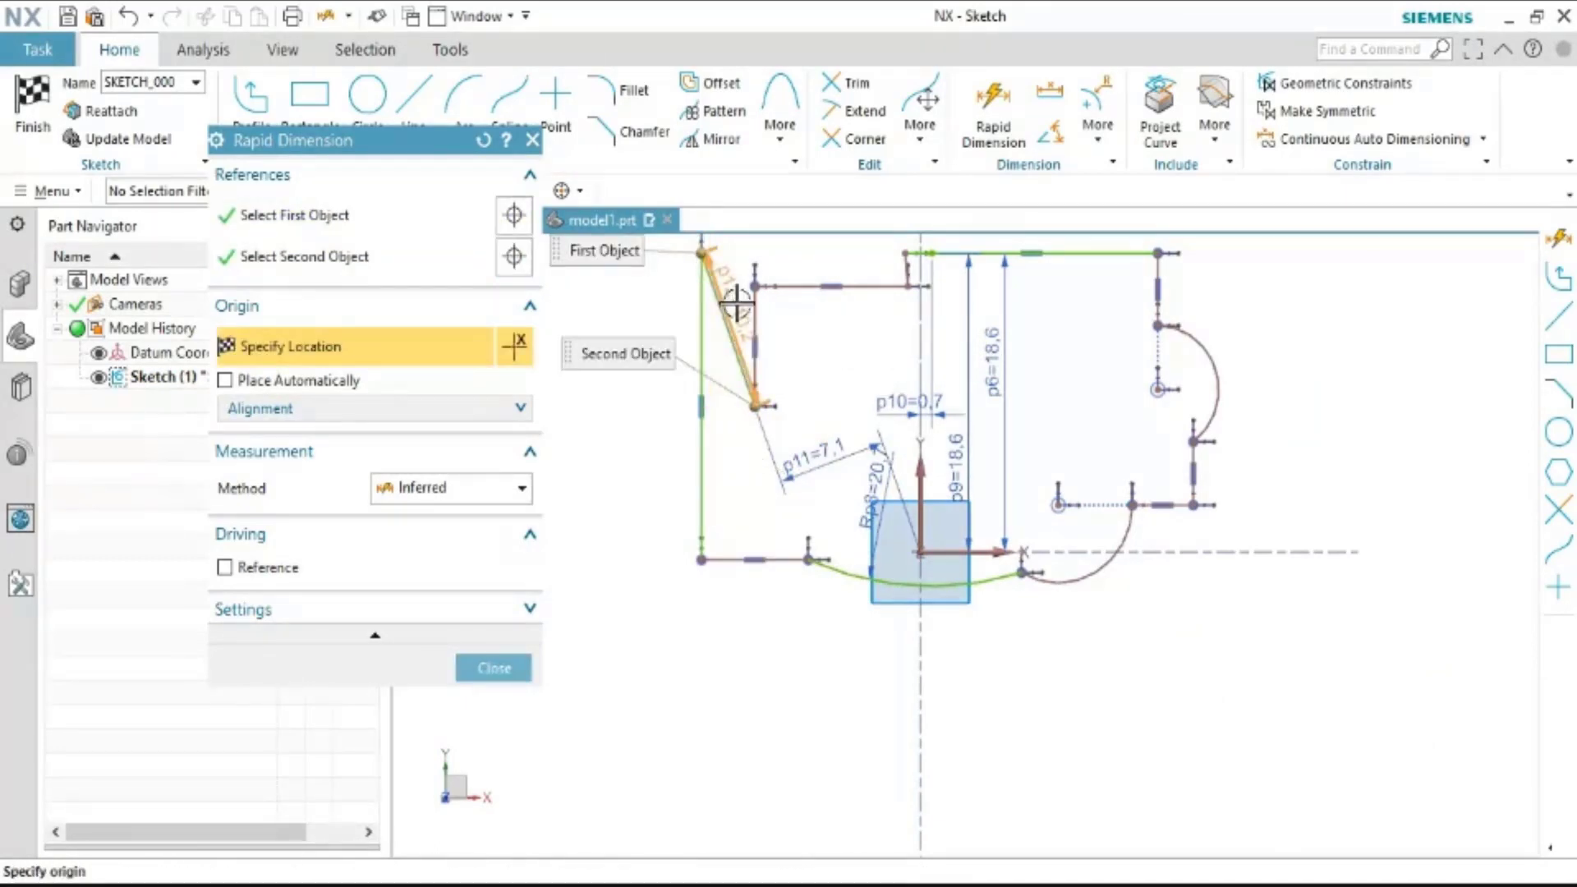
click(737, 304)
click(754, 406)
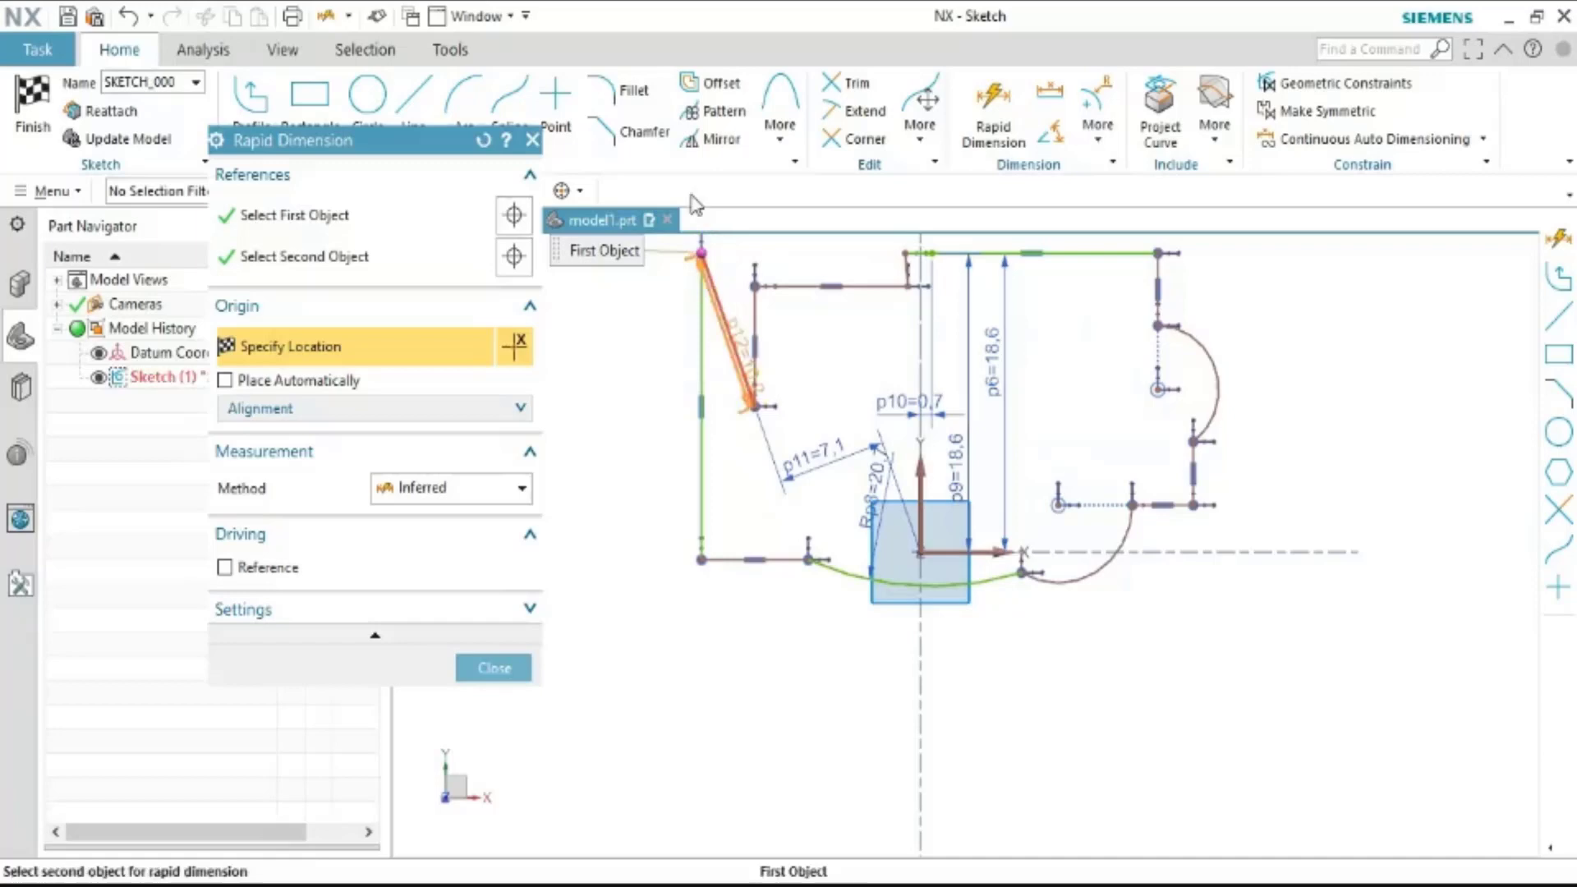
scroll(879, 476, up, 3)
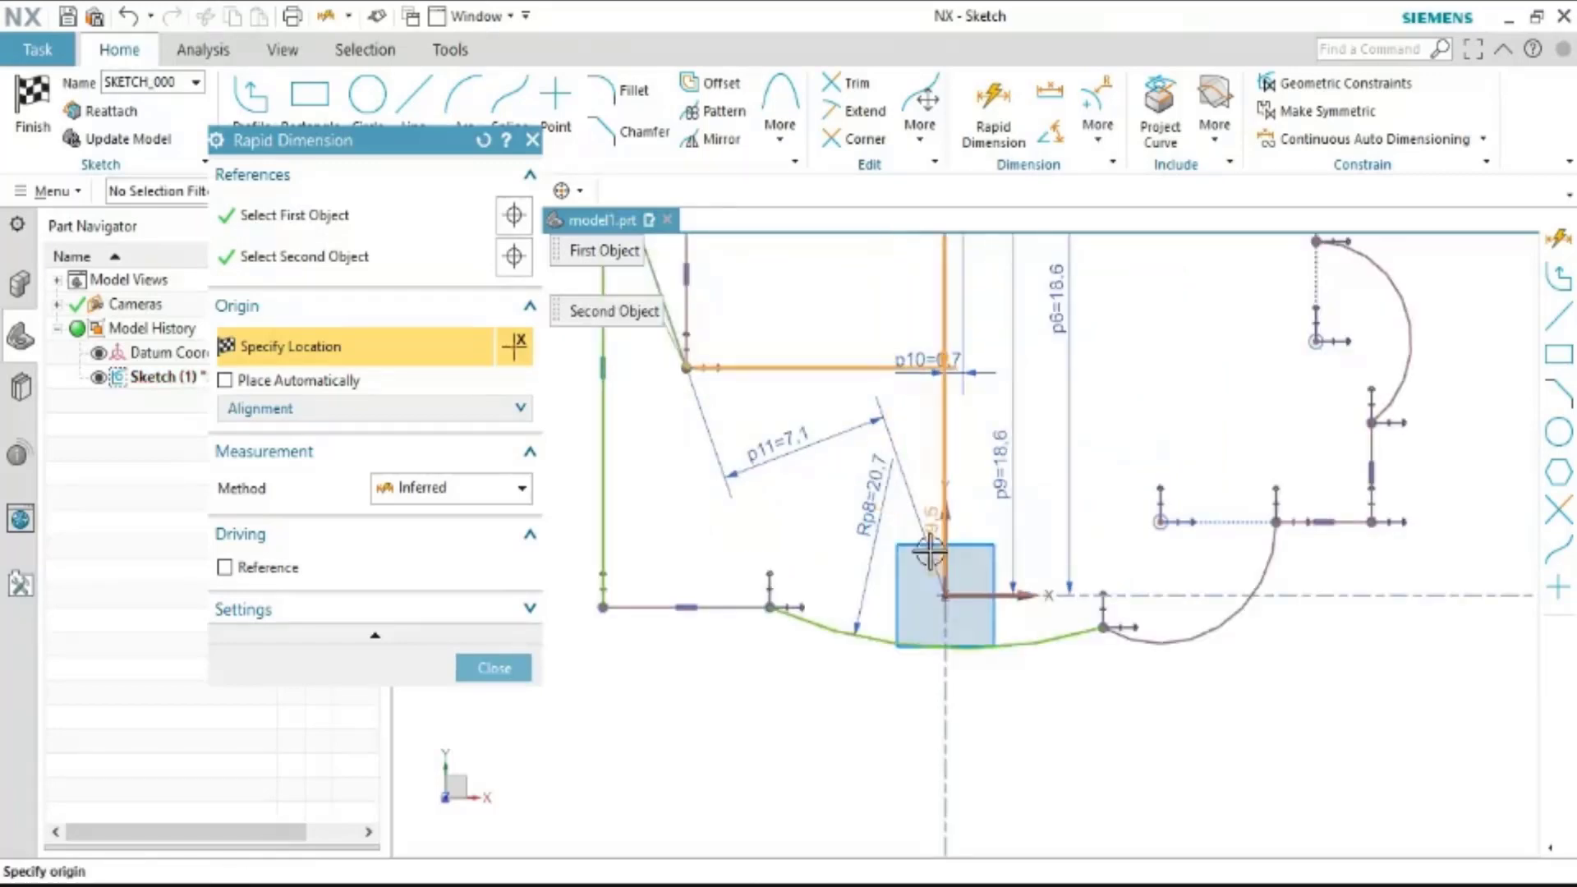
click(946, 535)
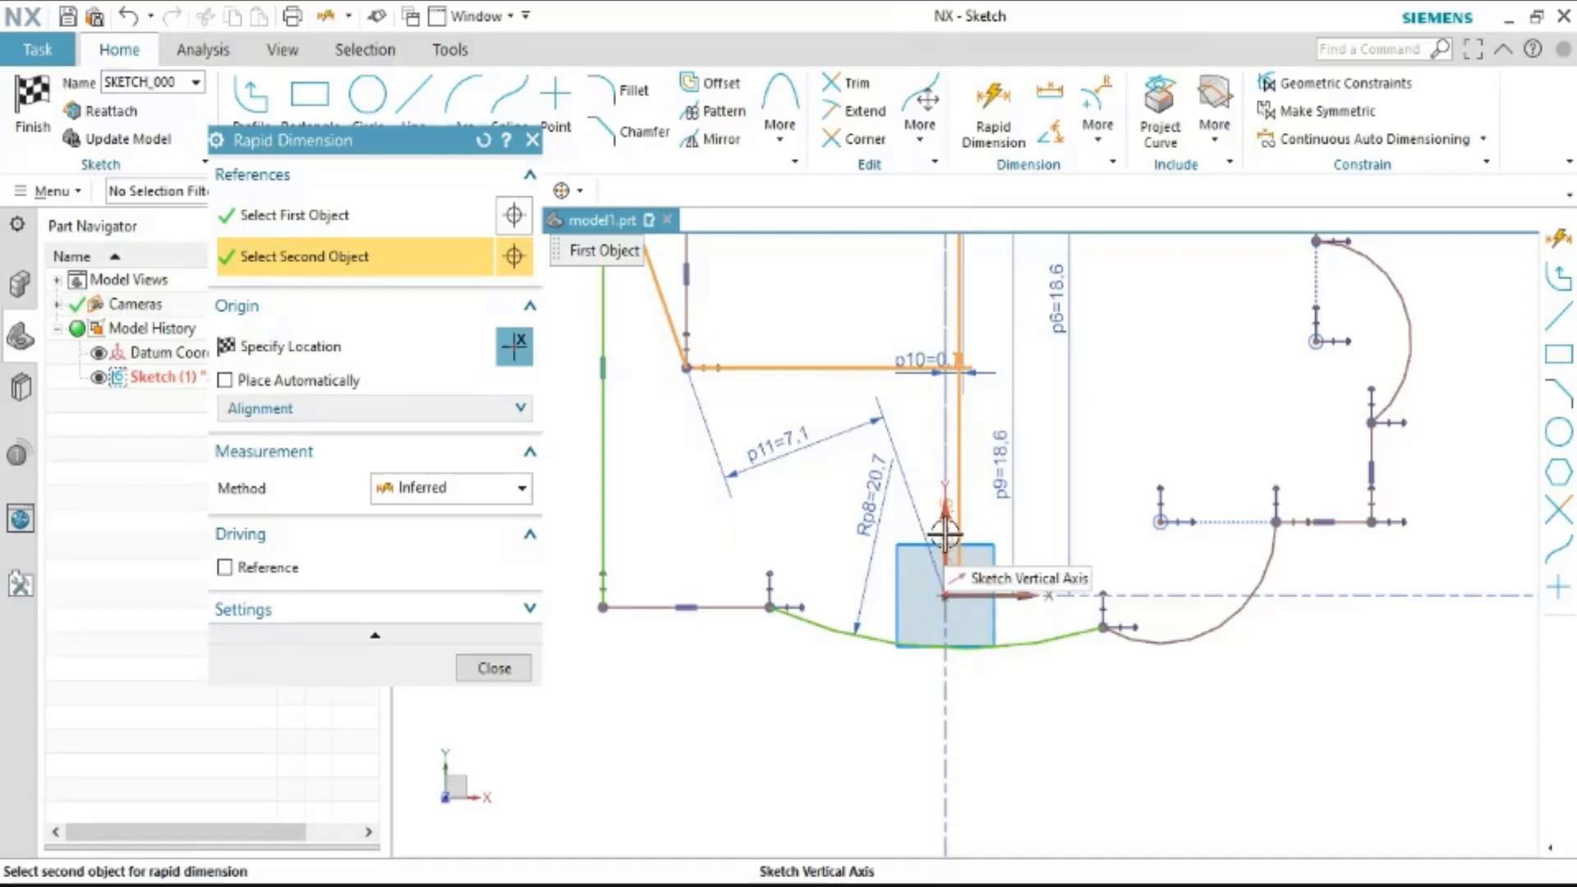
click(945, 535)
scroll(925, 480, down, 3)
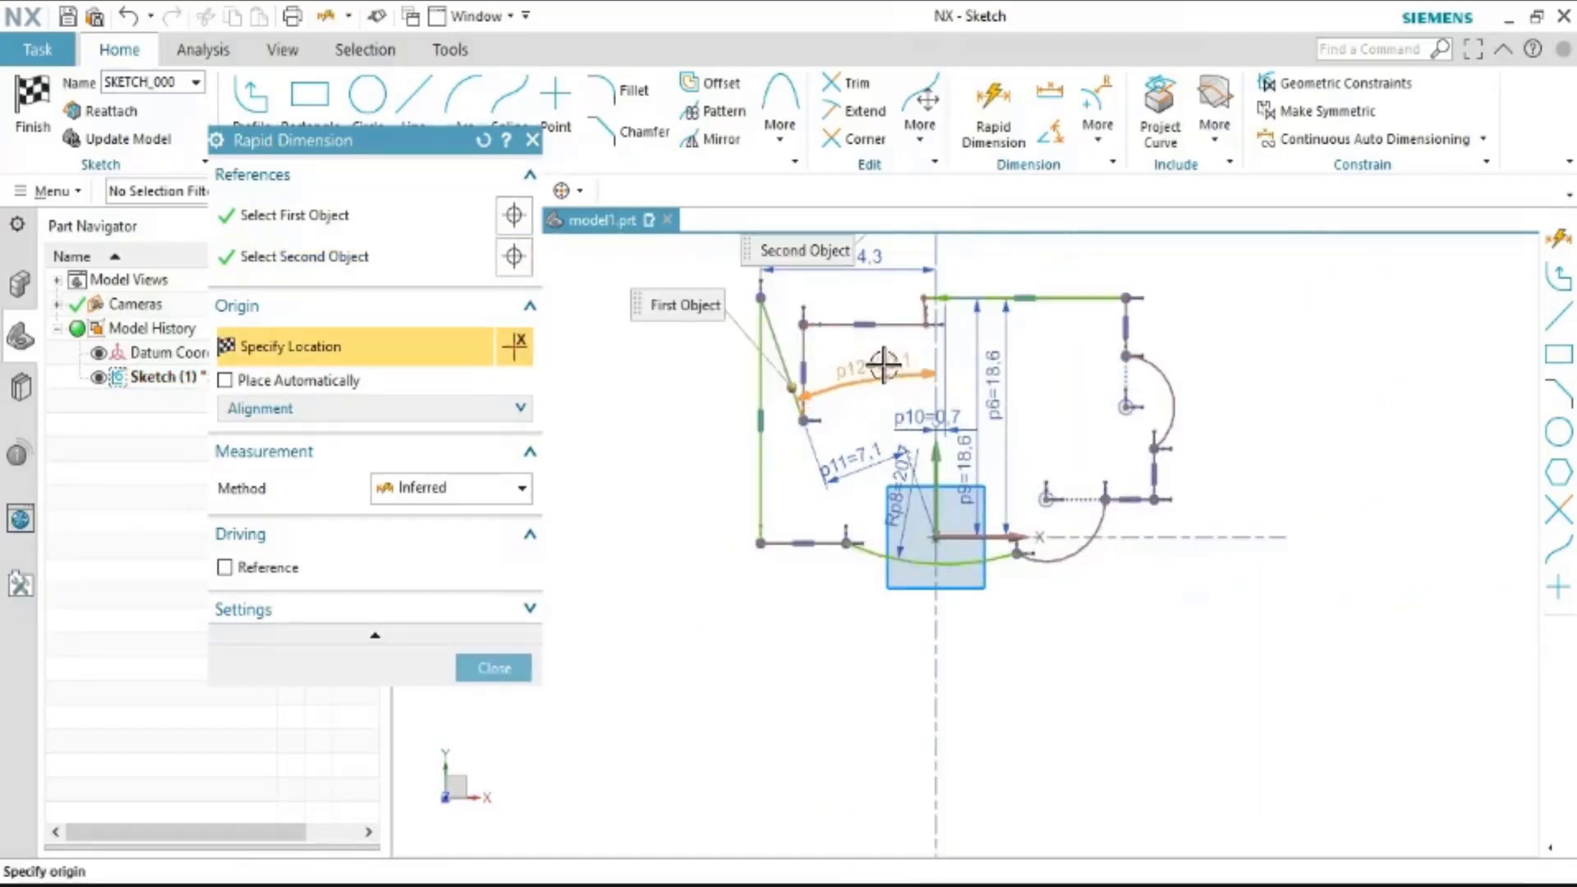
click(873, 364)
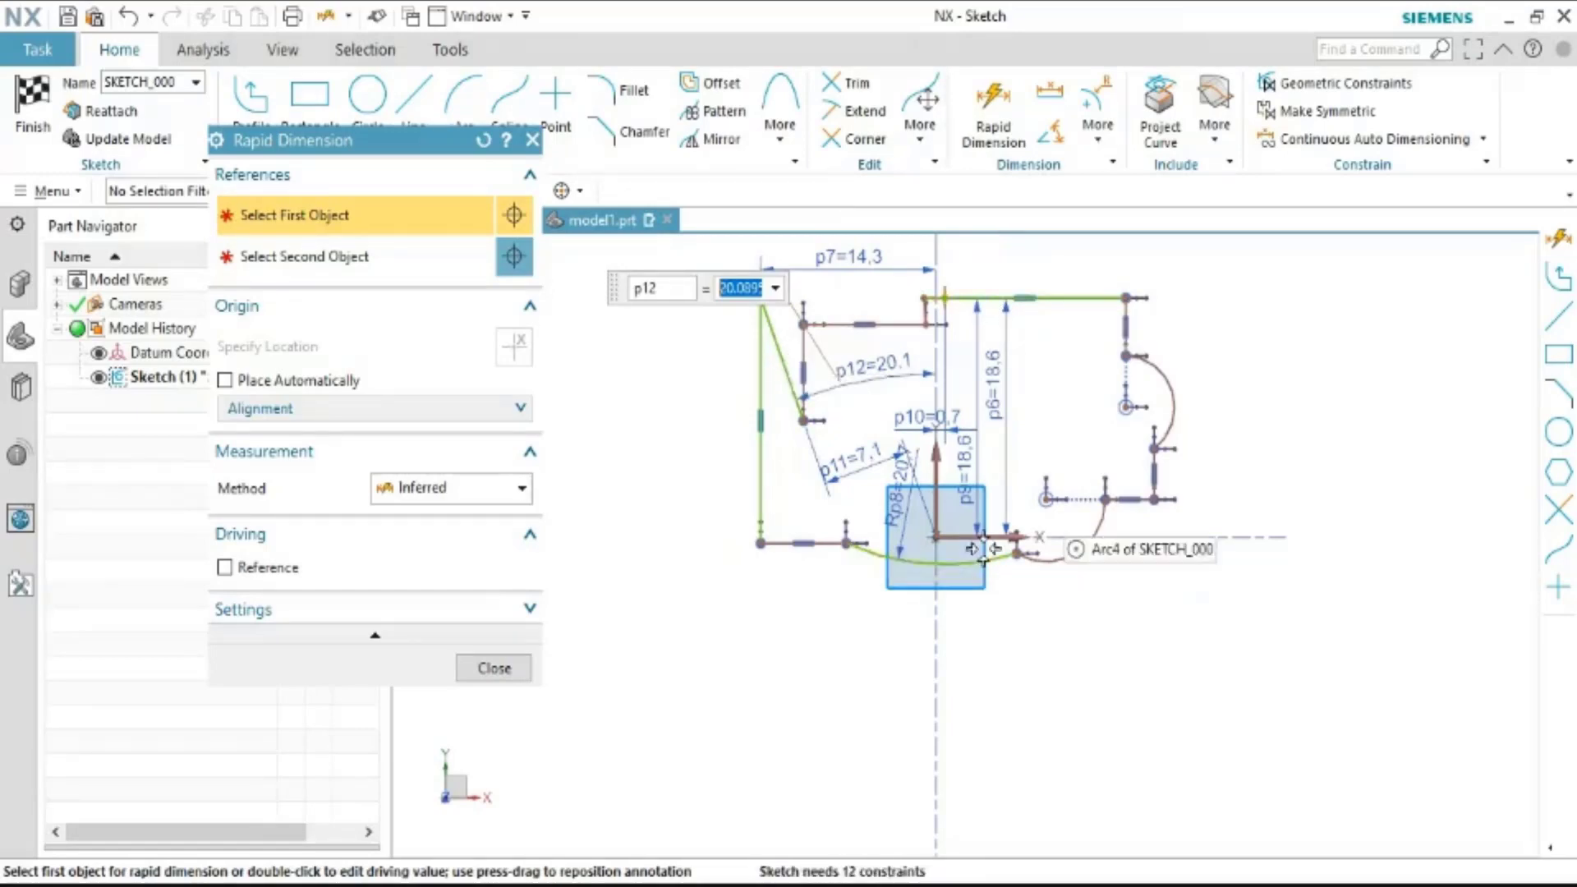
shift+middle_drag(980, 515, 1136, 573)
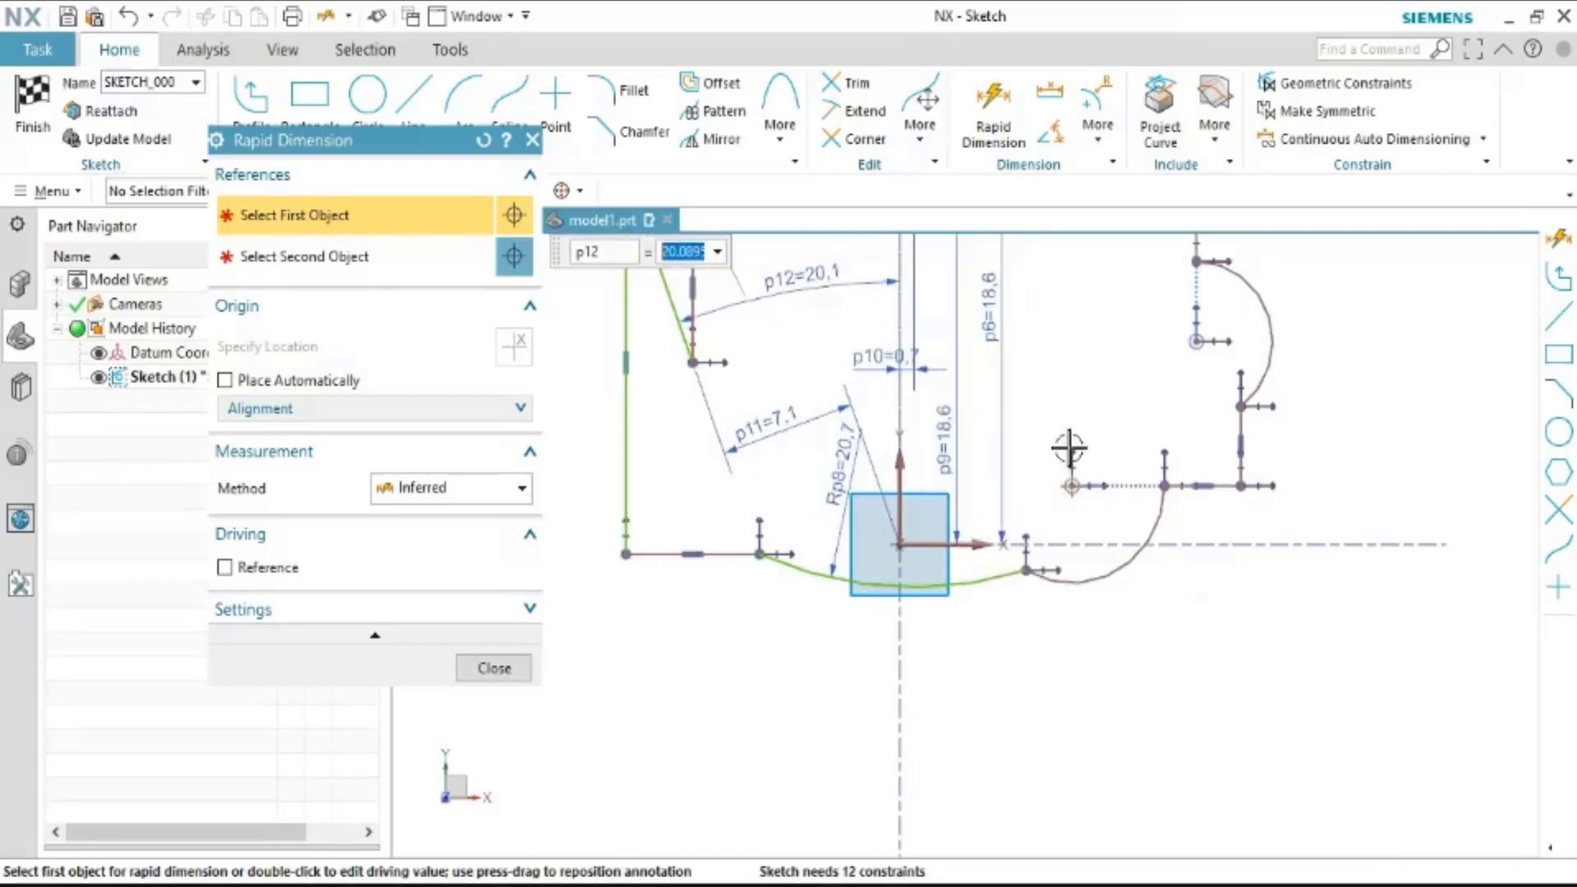
Add radius Rp13 ≈ 4.8 on Arc3 and horizontal dimension p14=29.8 between the vertical lines
click(1133, 558)
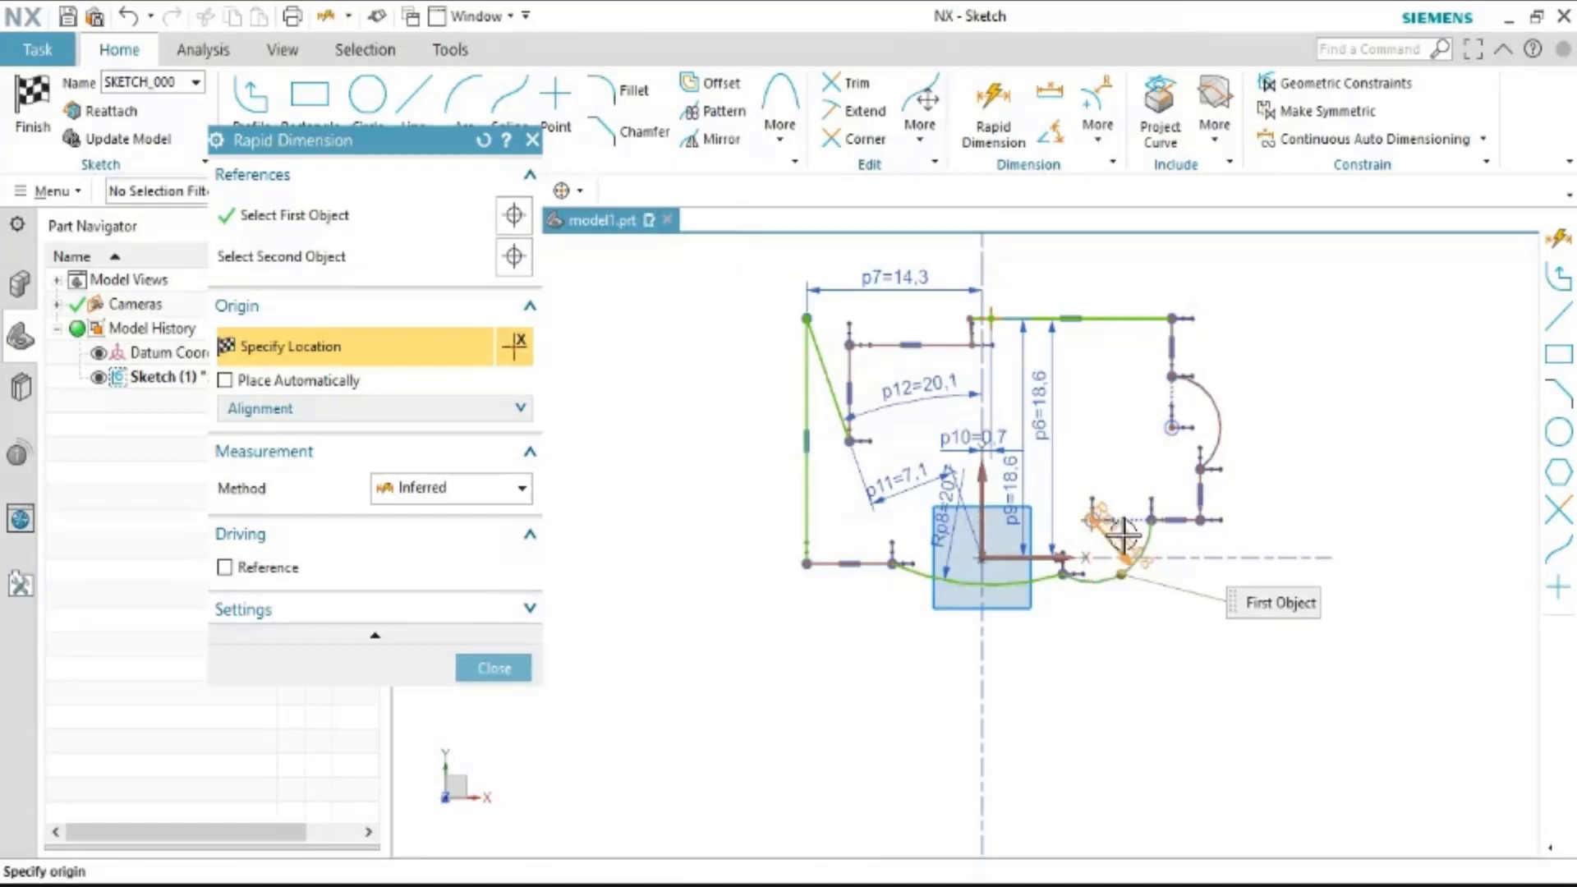
click(1123, 535)
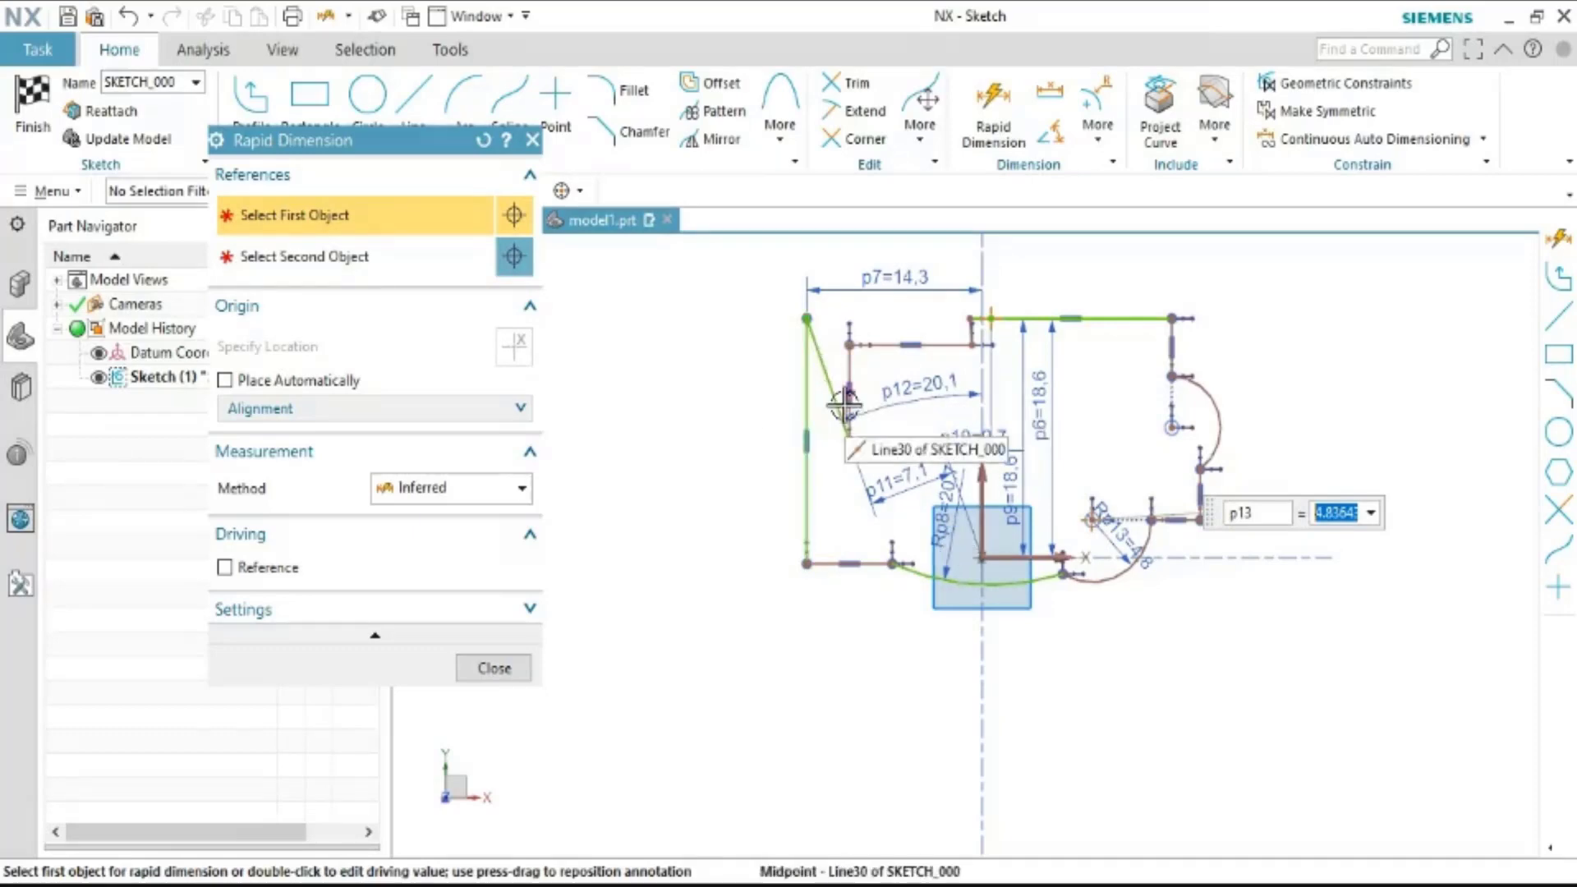
click(809, 384)
click(1167, 341)
scroll(1166, 340, up, 3)
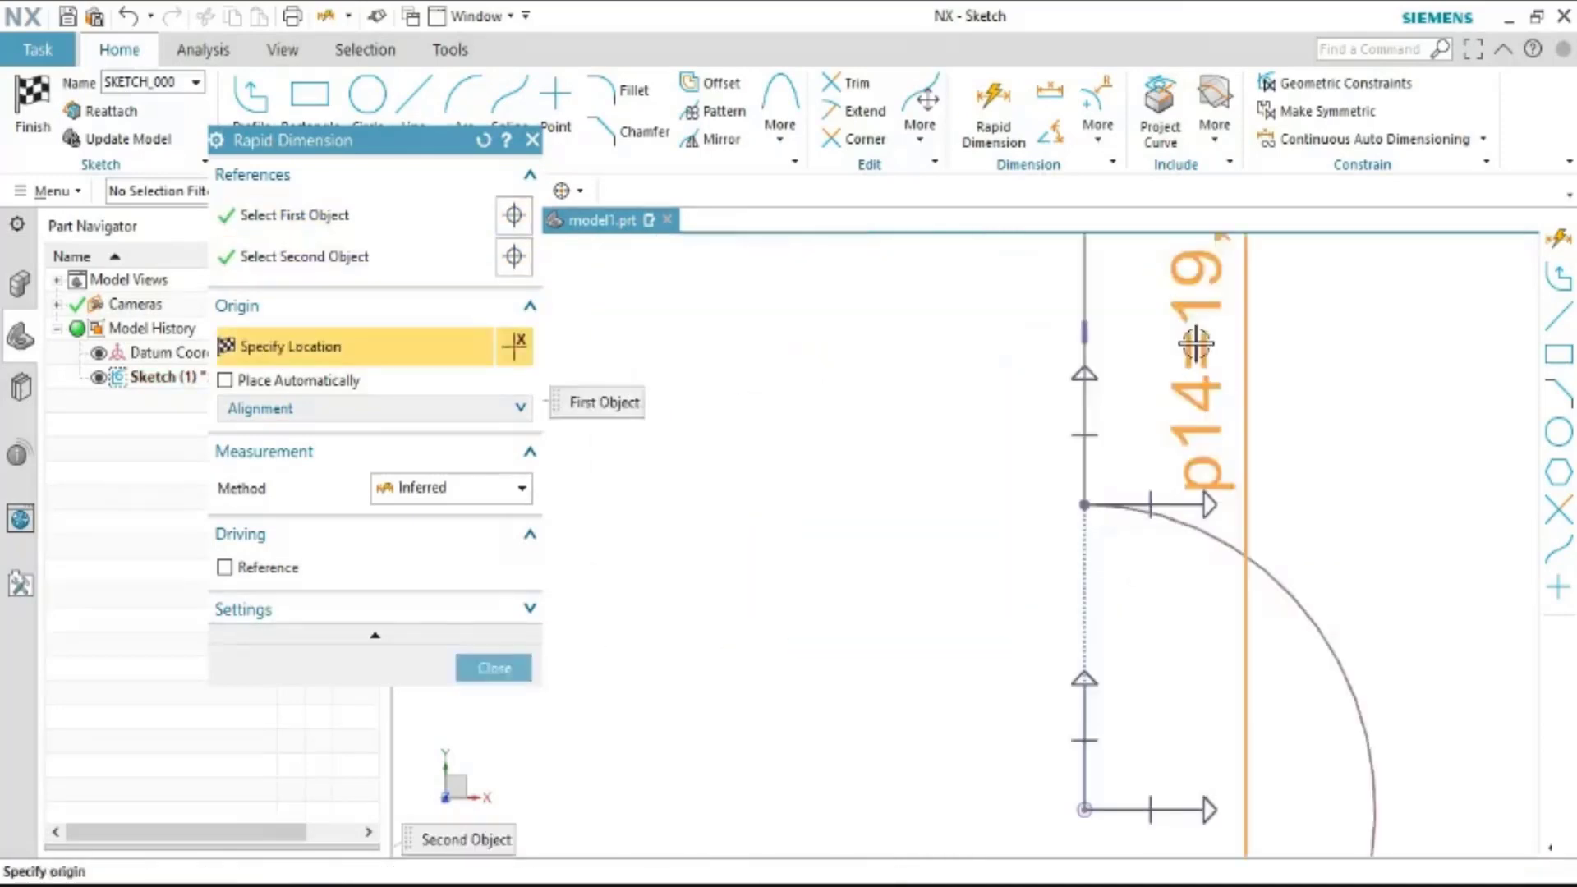
click(1090, 292)
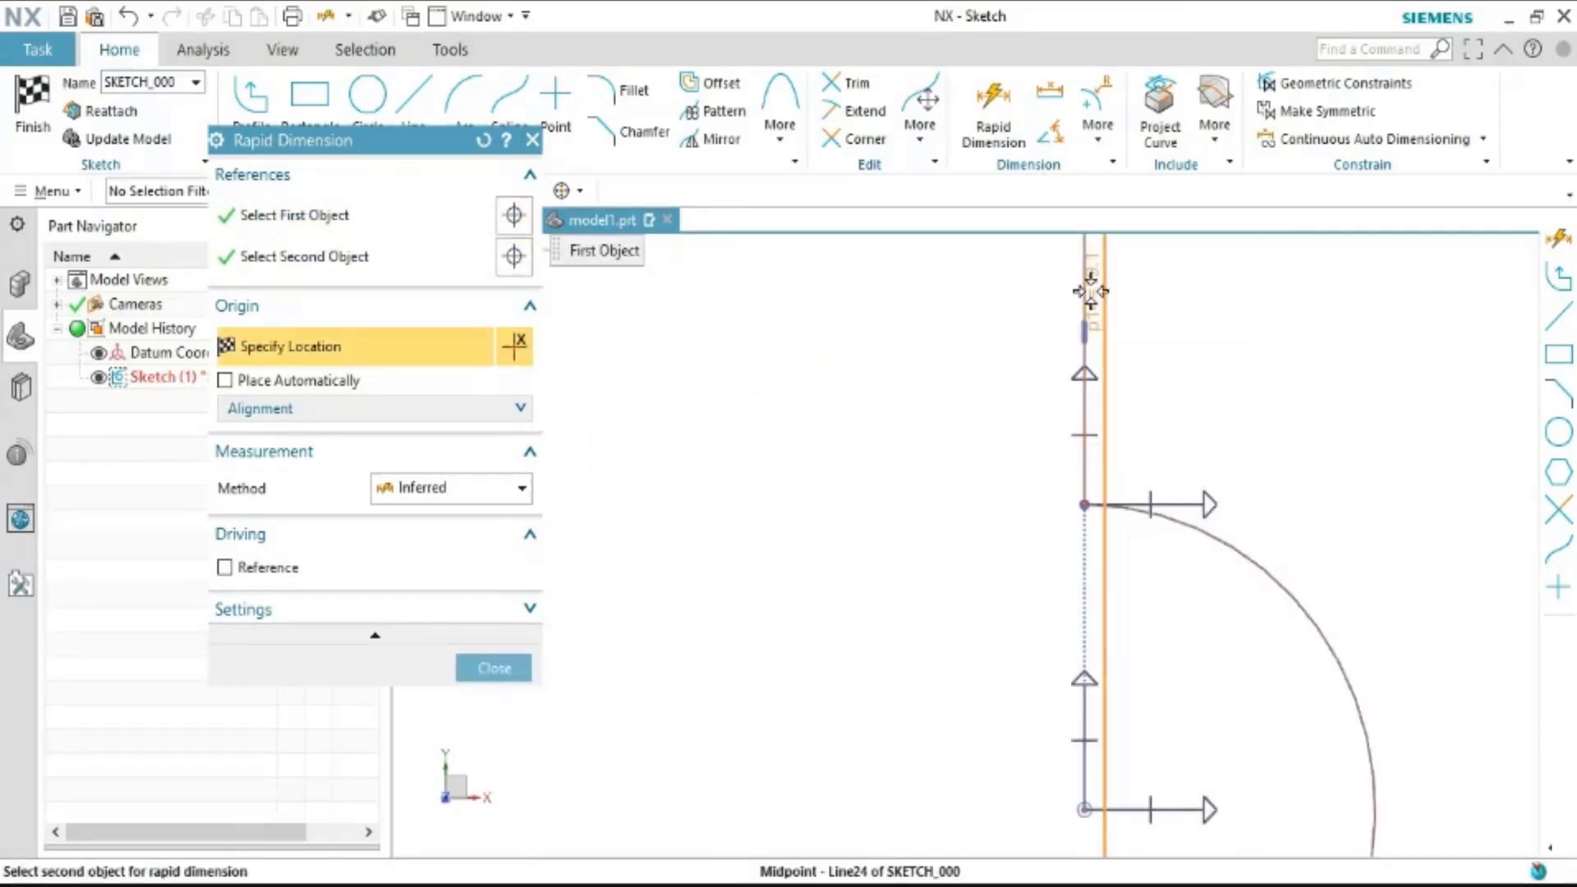
scroll(1165, 309, down, 5)
scroll(1110, 348, down, 3)
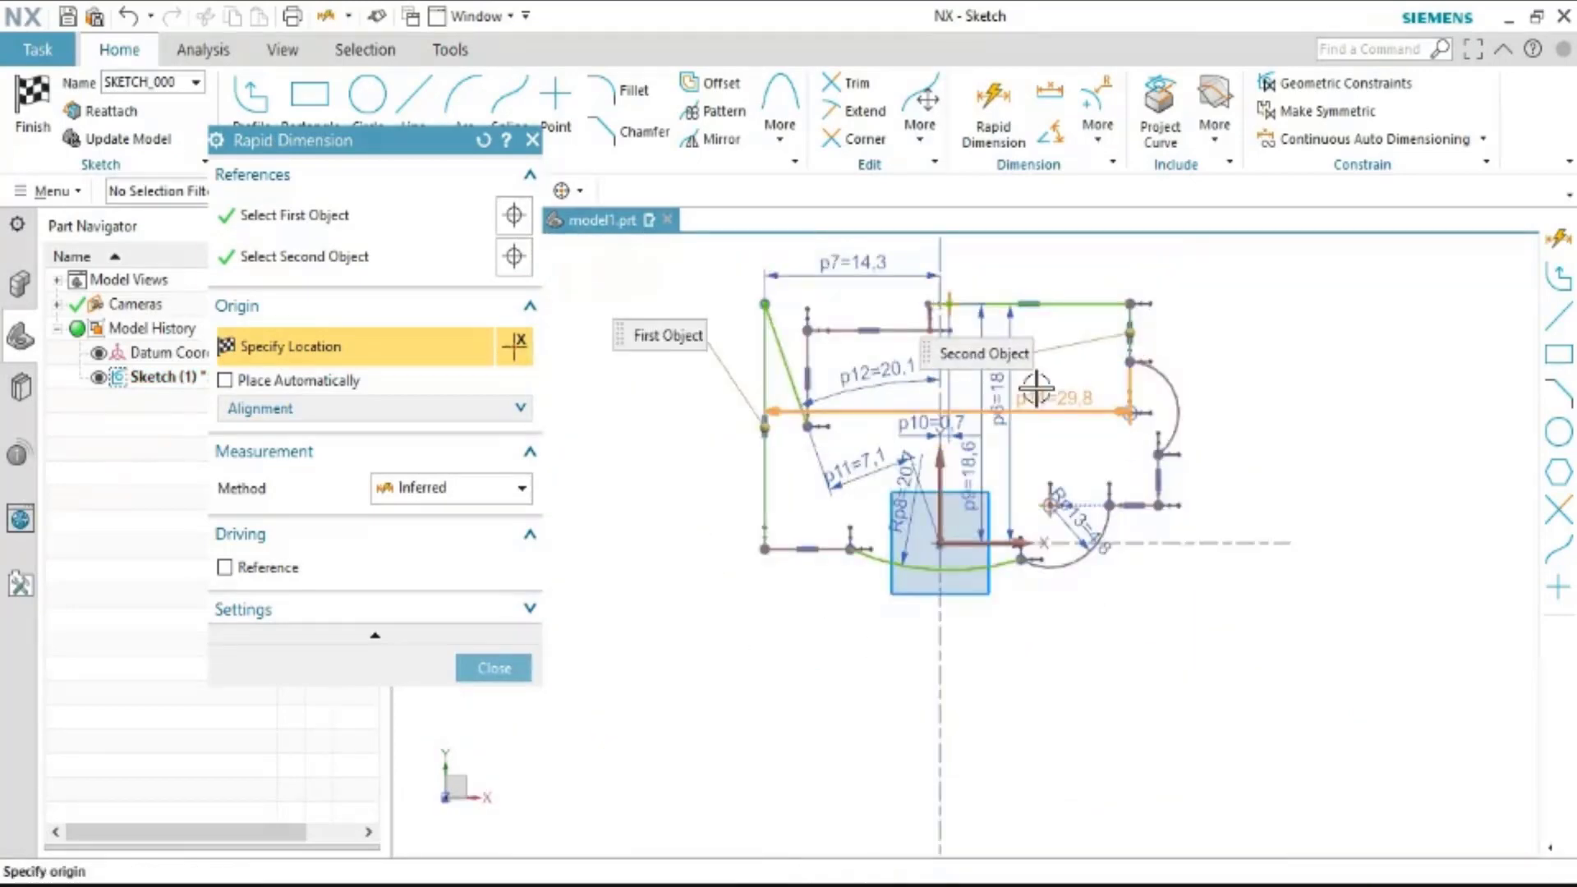
click(1054, 399)
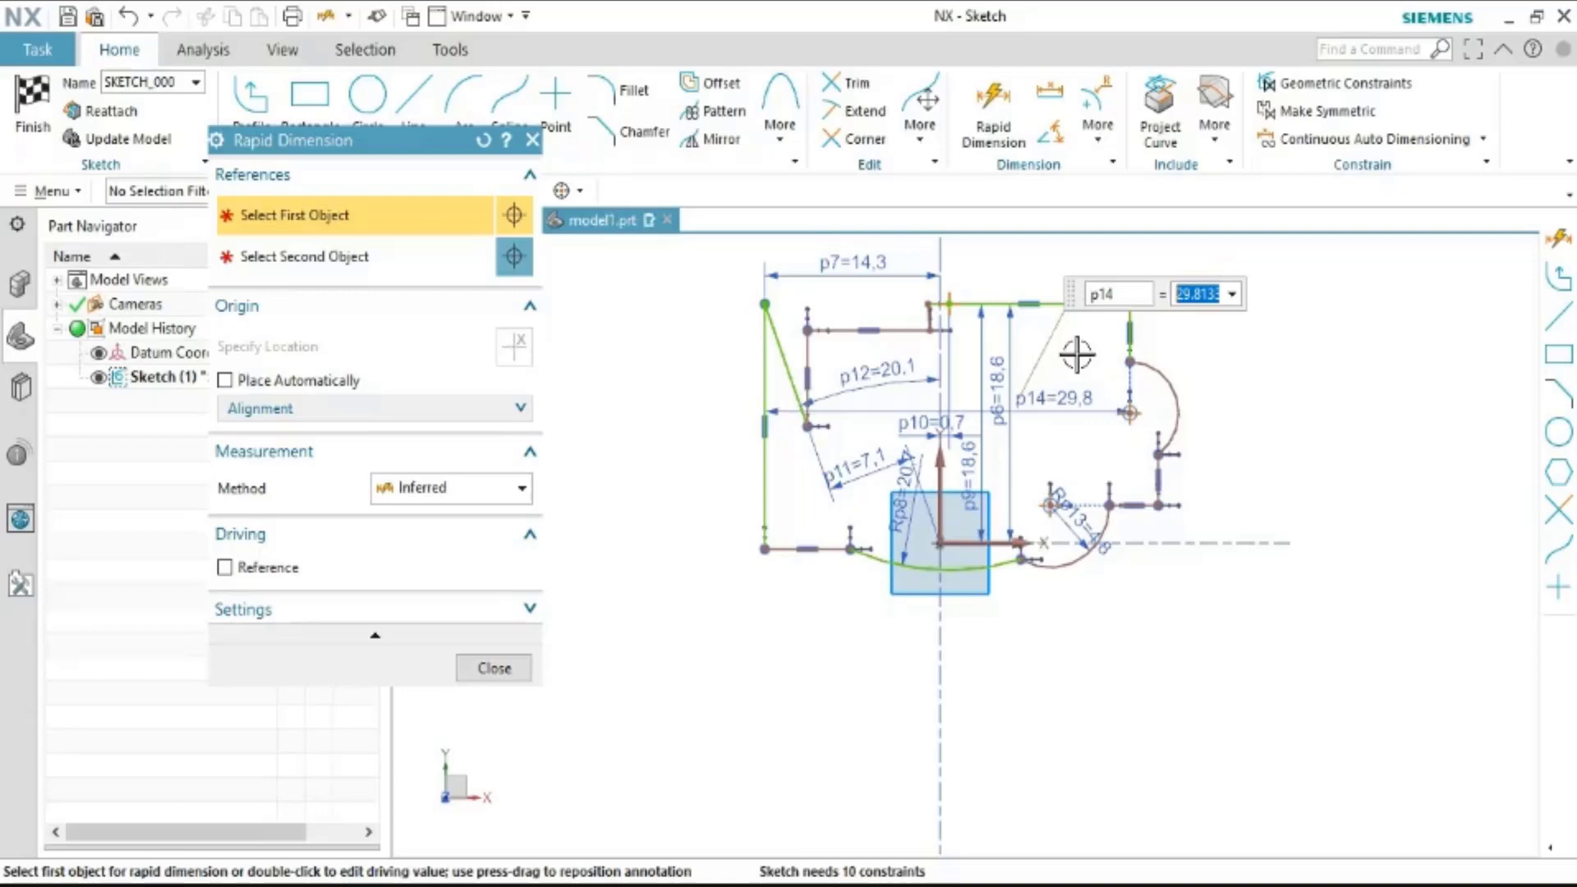
Close Rapid Dimension, leaving the sketch needing 10 constraints
scroll(1278, 362, down, 2)
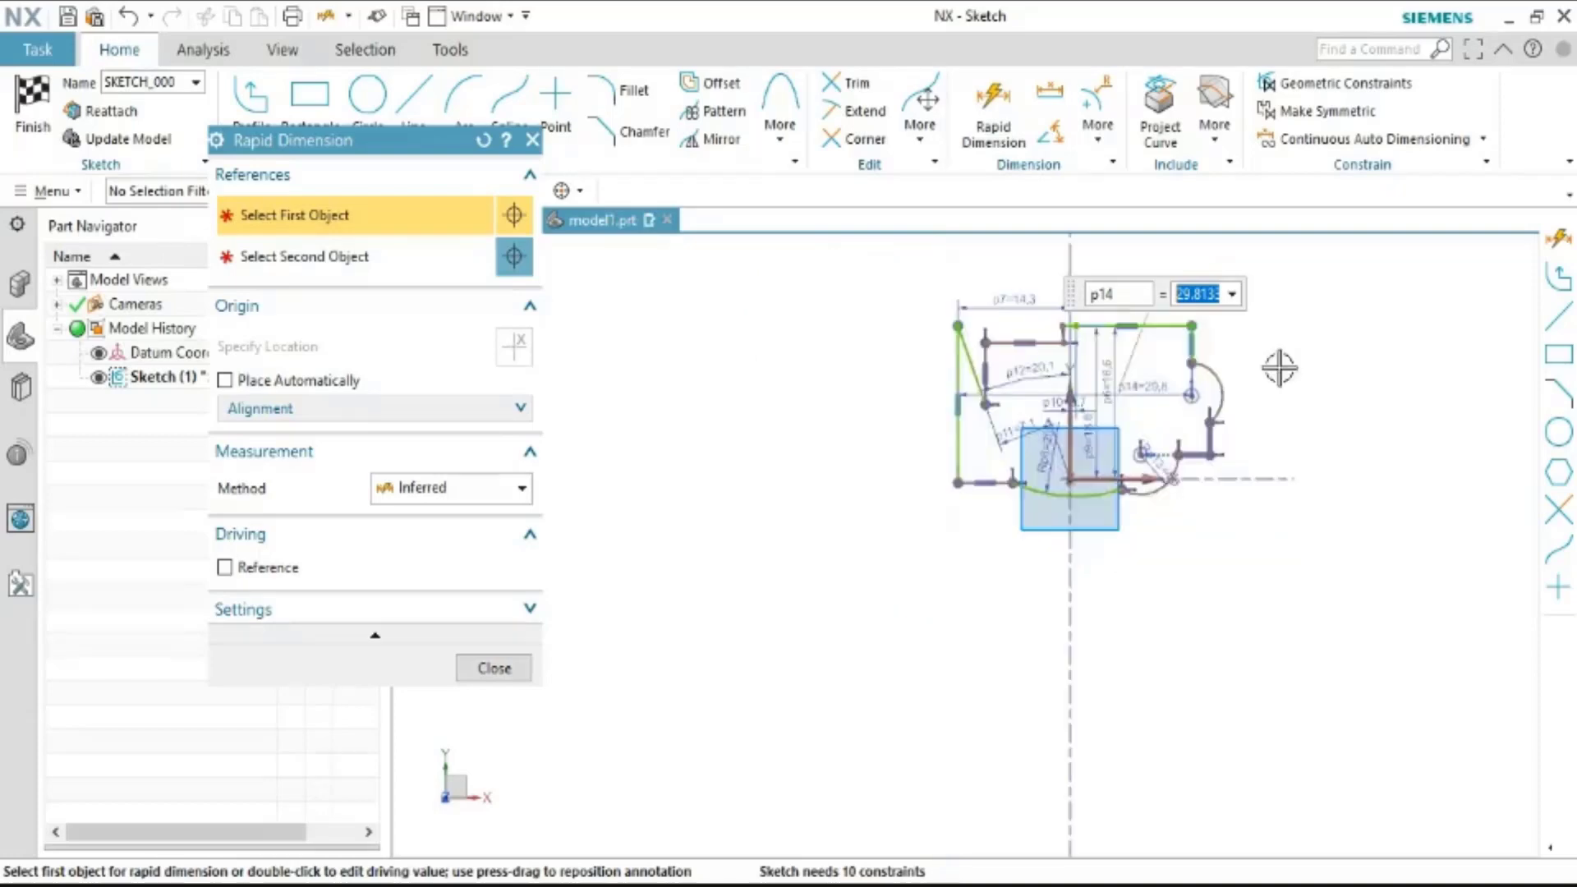
scroll(1072, 273, up, 2)
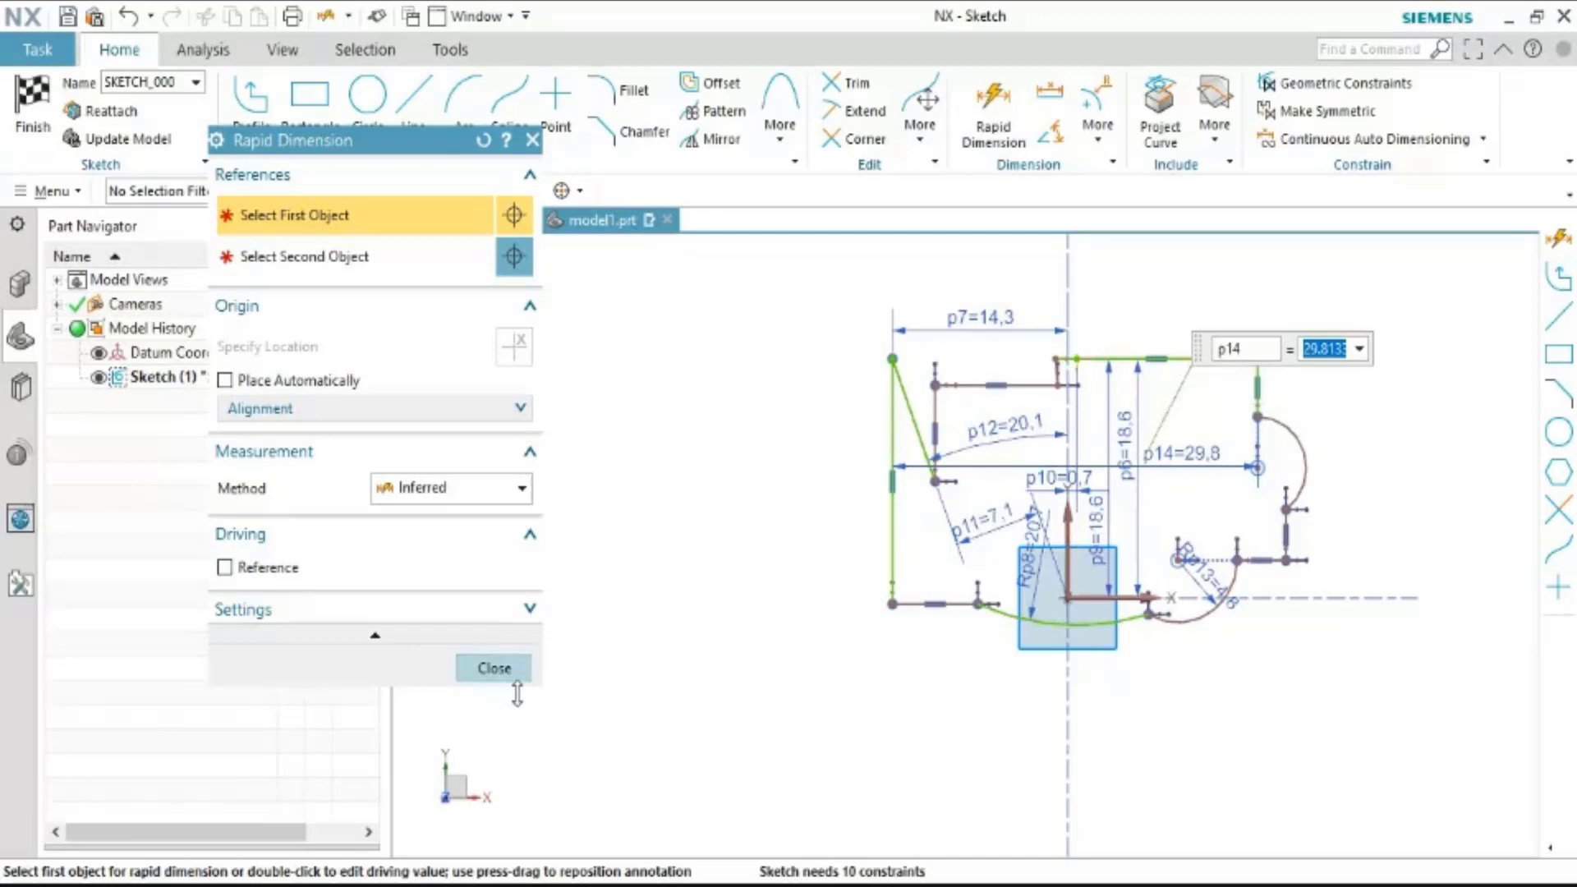
click(514, 668)
scroll(728, 420, down, 3)
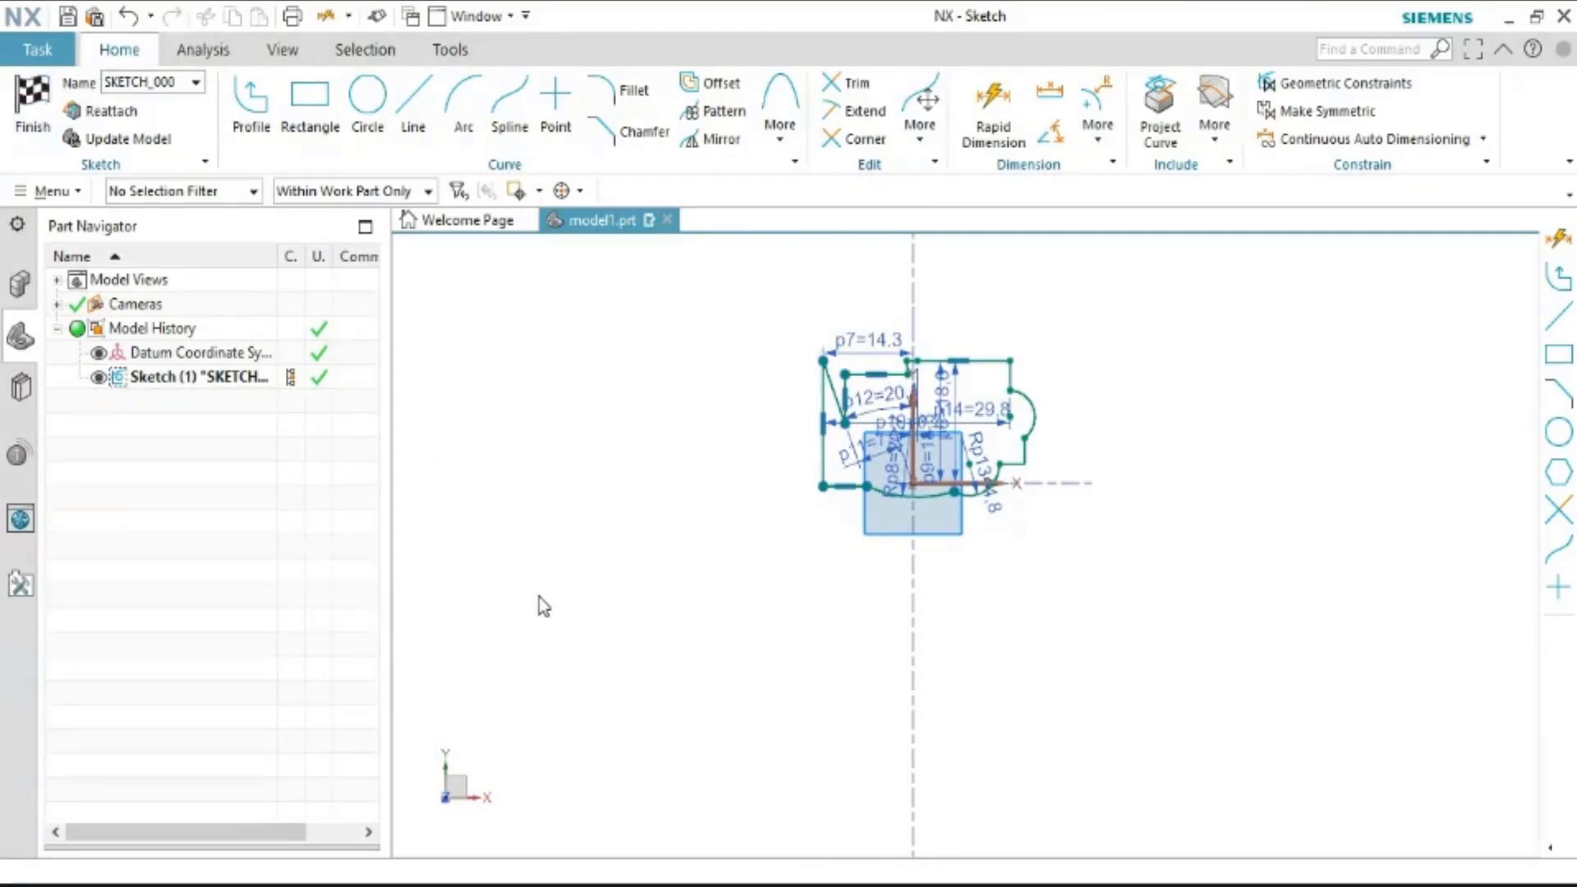
Finish the sketch with Ctrl+Q, delete Sketch (1), and show the Curve tab tools
key(ctrl+q)
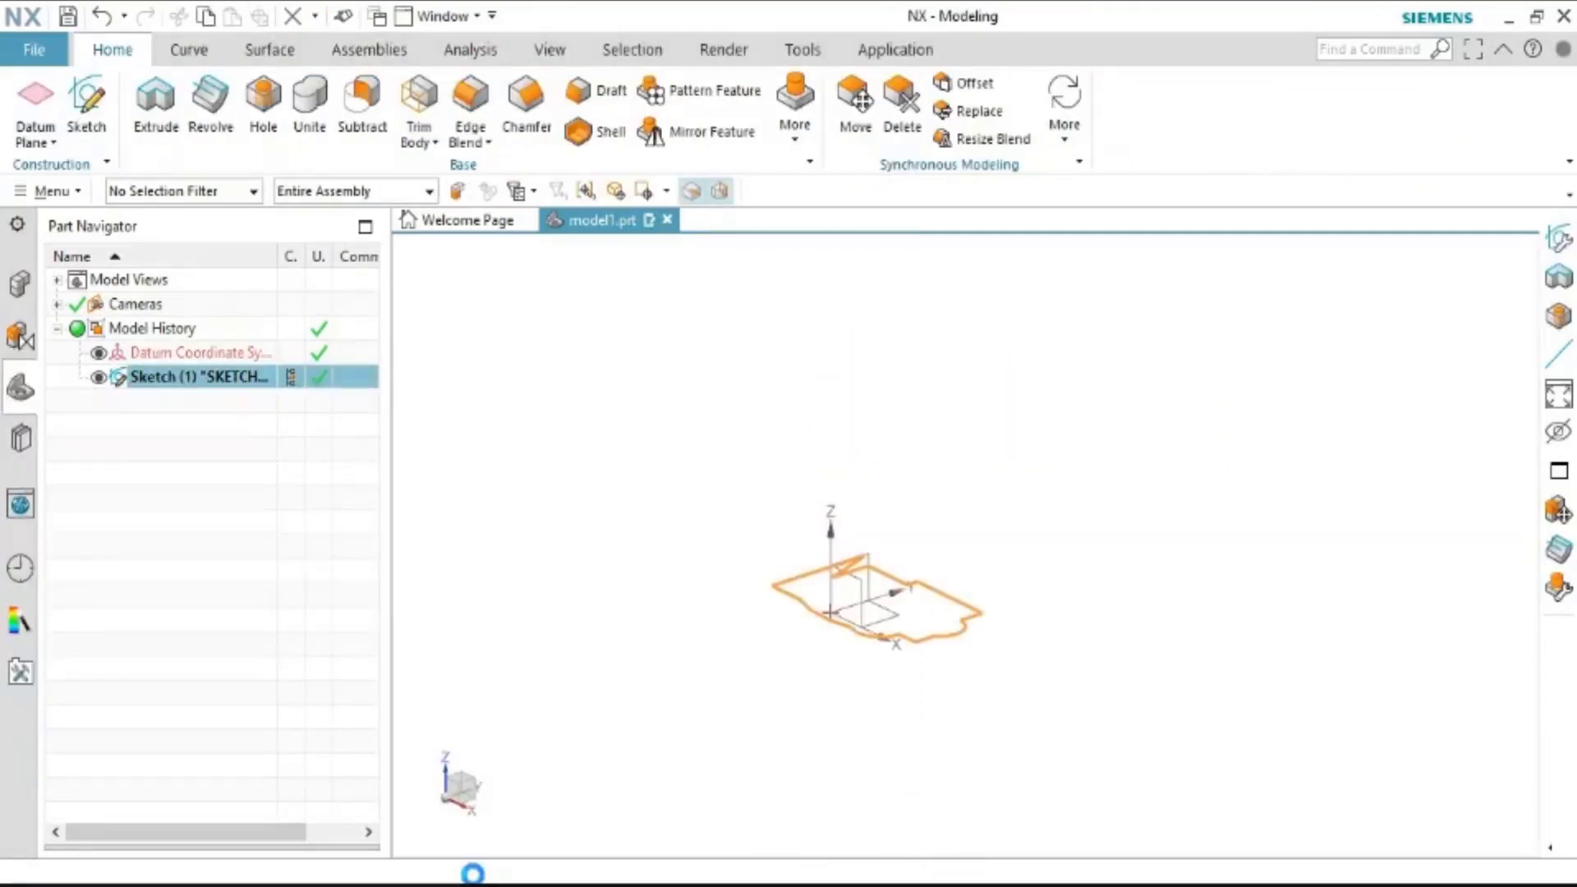
right_click(161, 376)
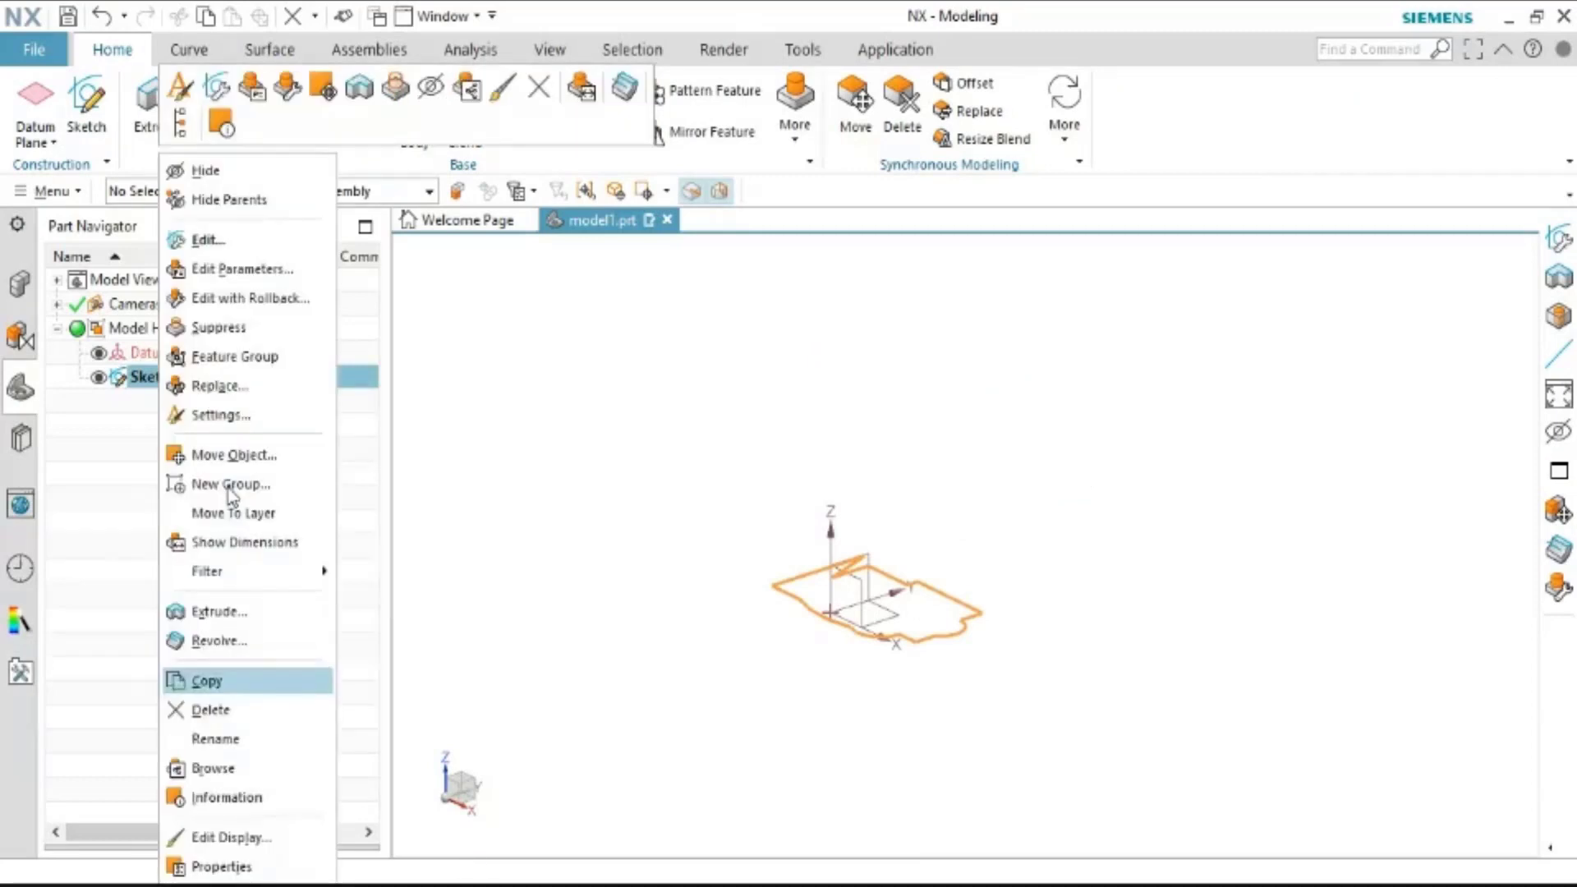
click(223, 719)
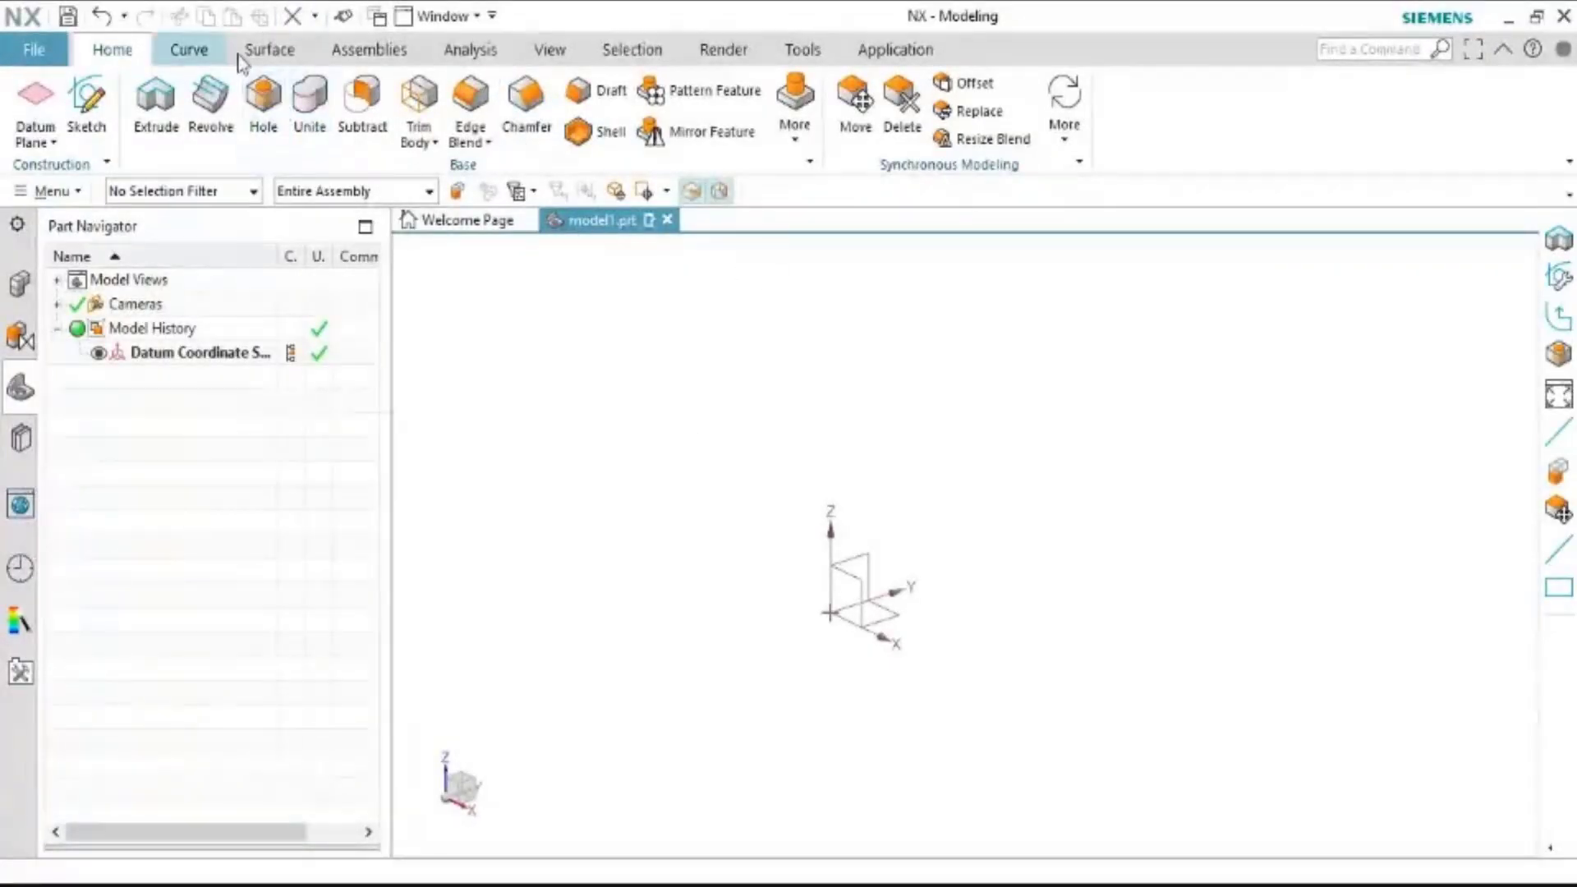
click(189, 49)
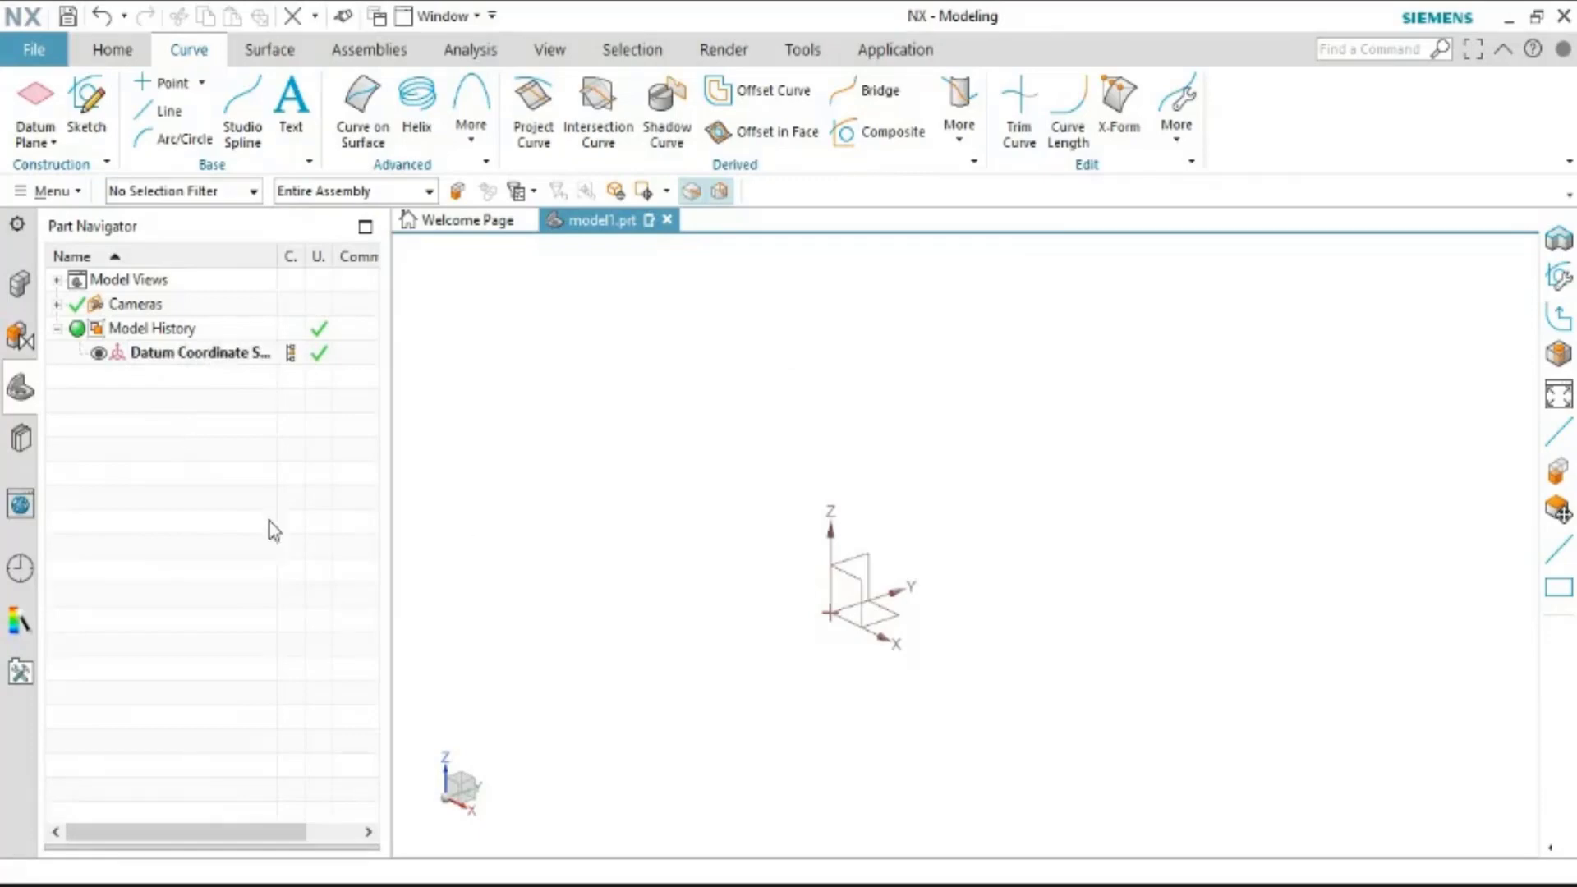
click(173, 113)
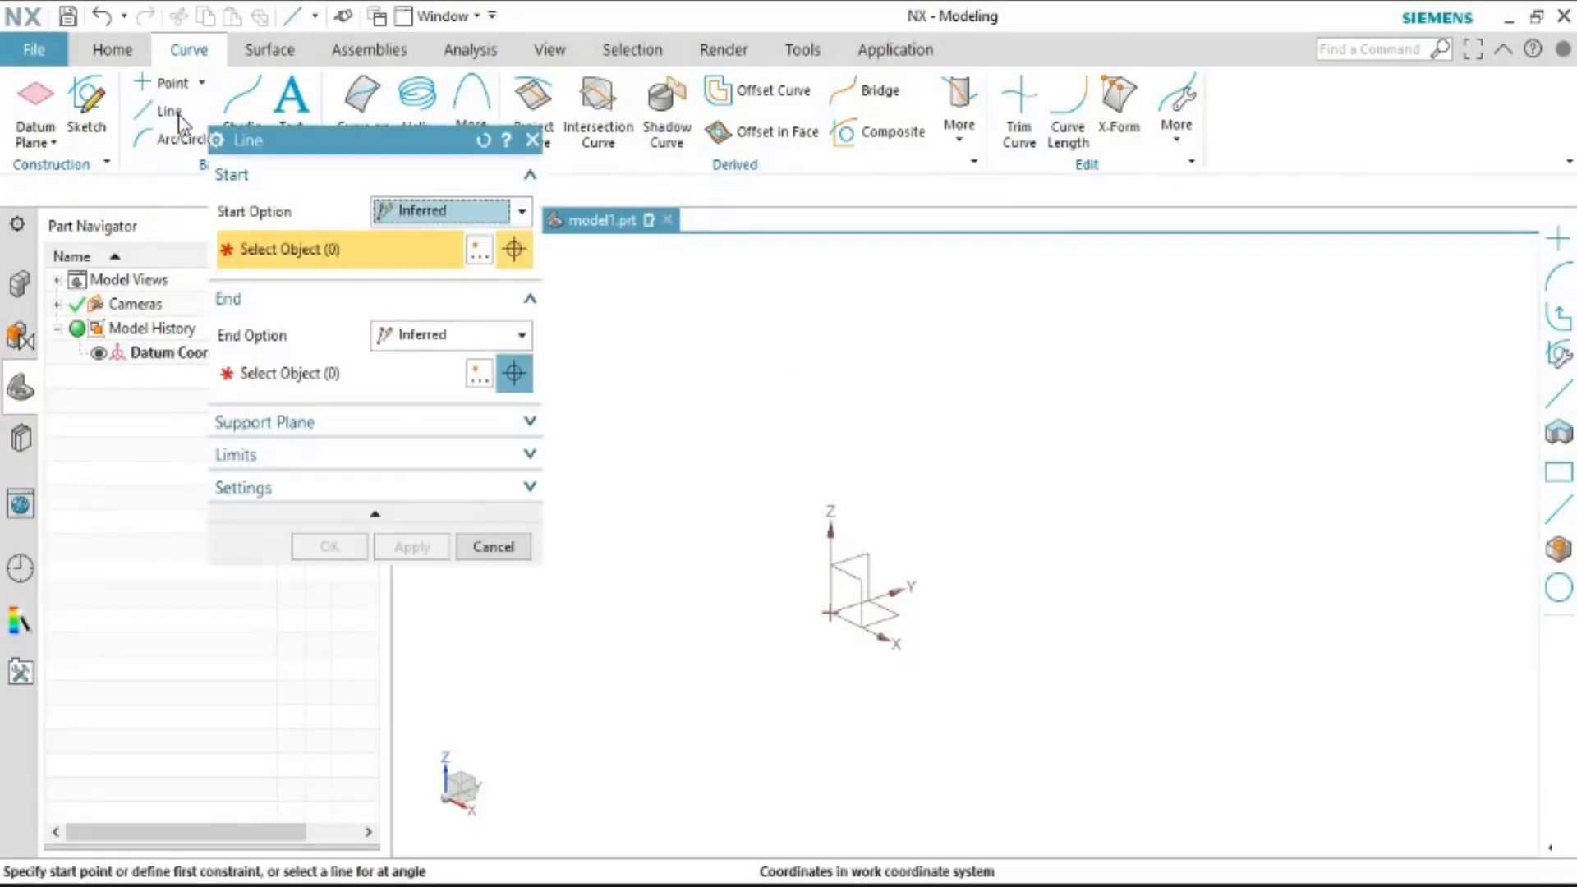
click(754, 476)
click(957, 364)
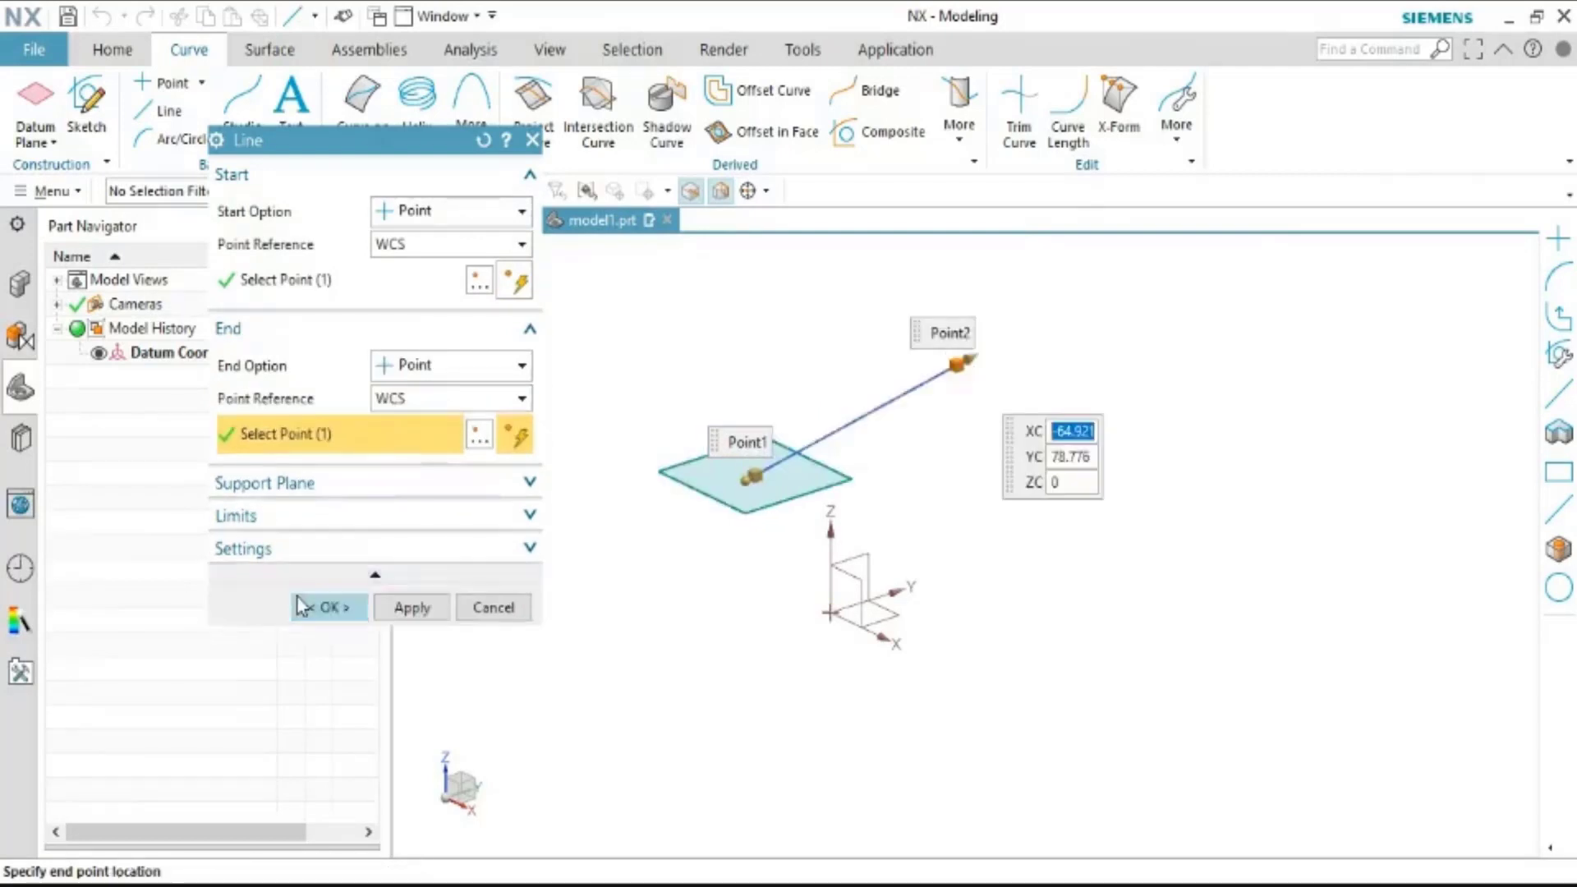
click(314, 605)
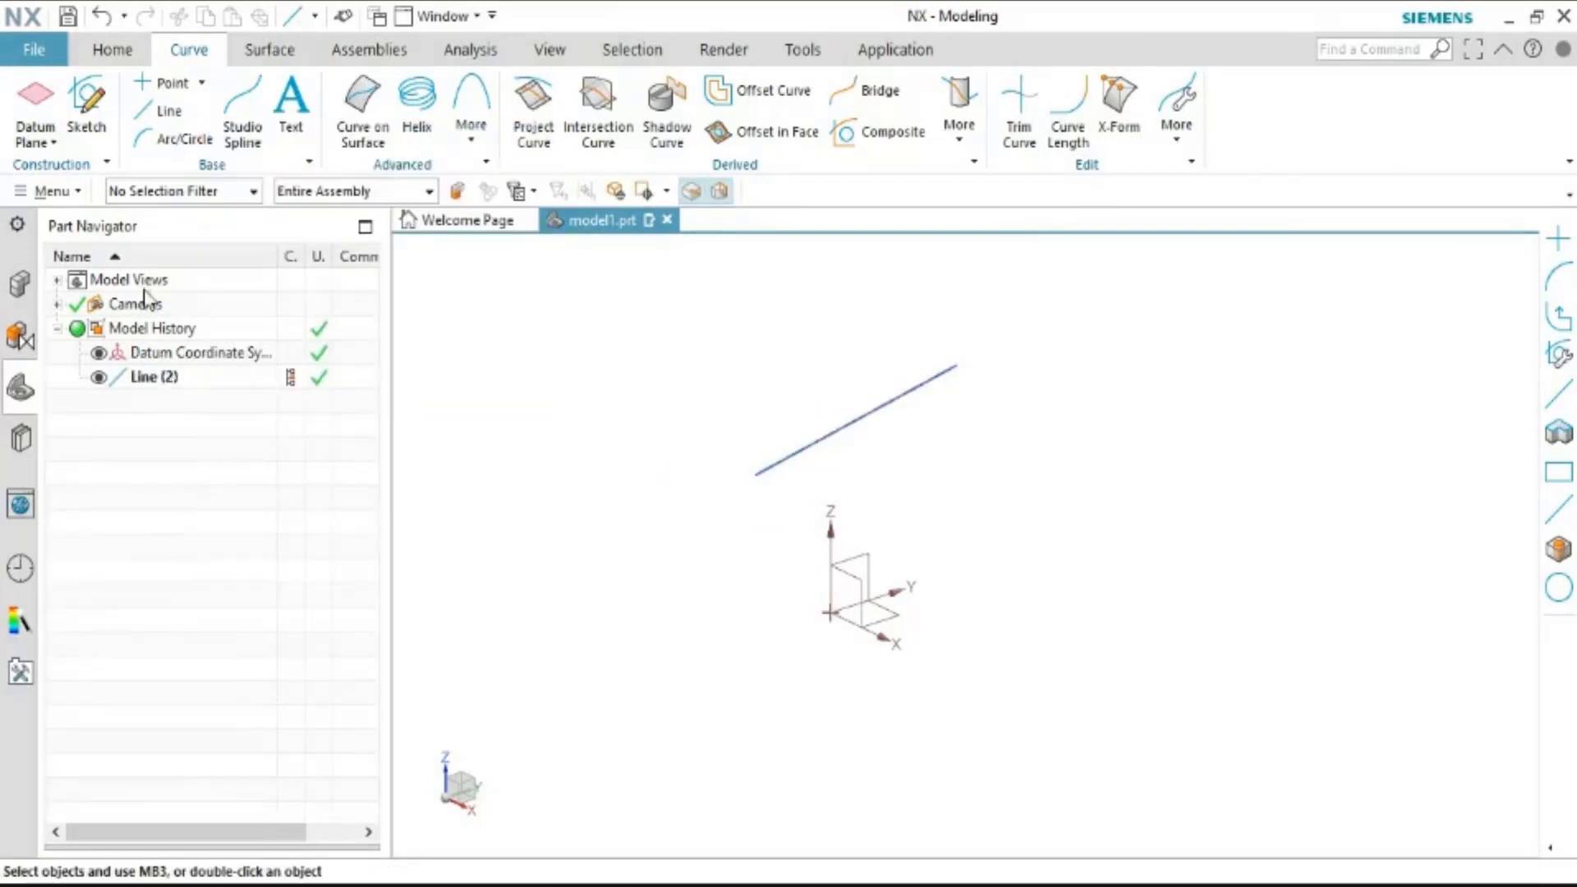
click(163, 112)
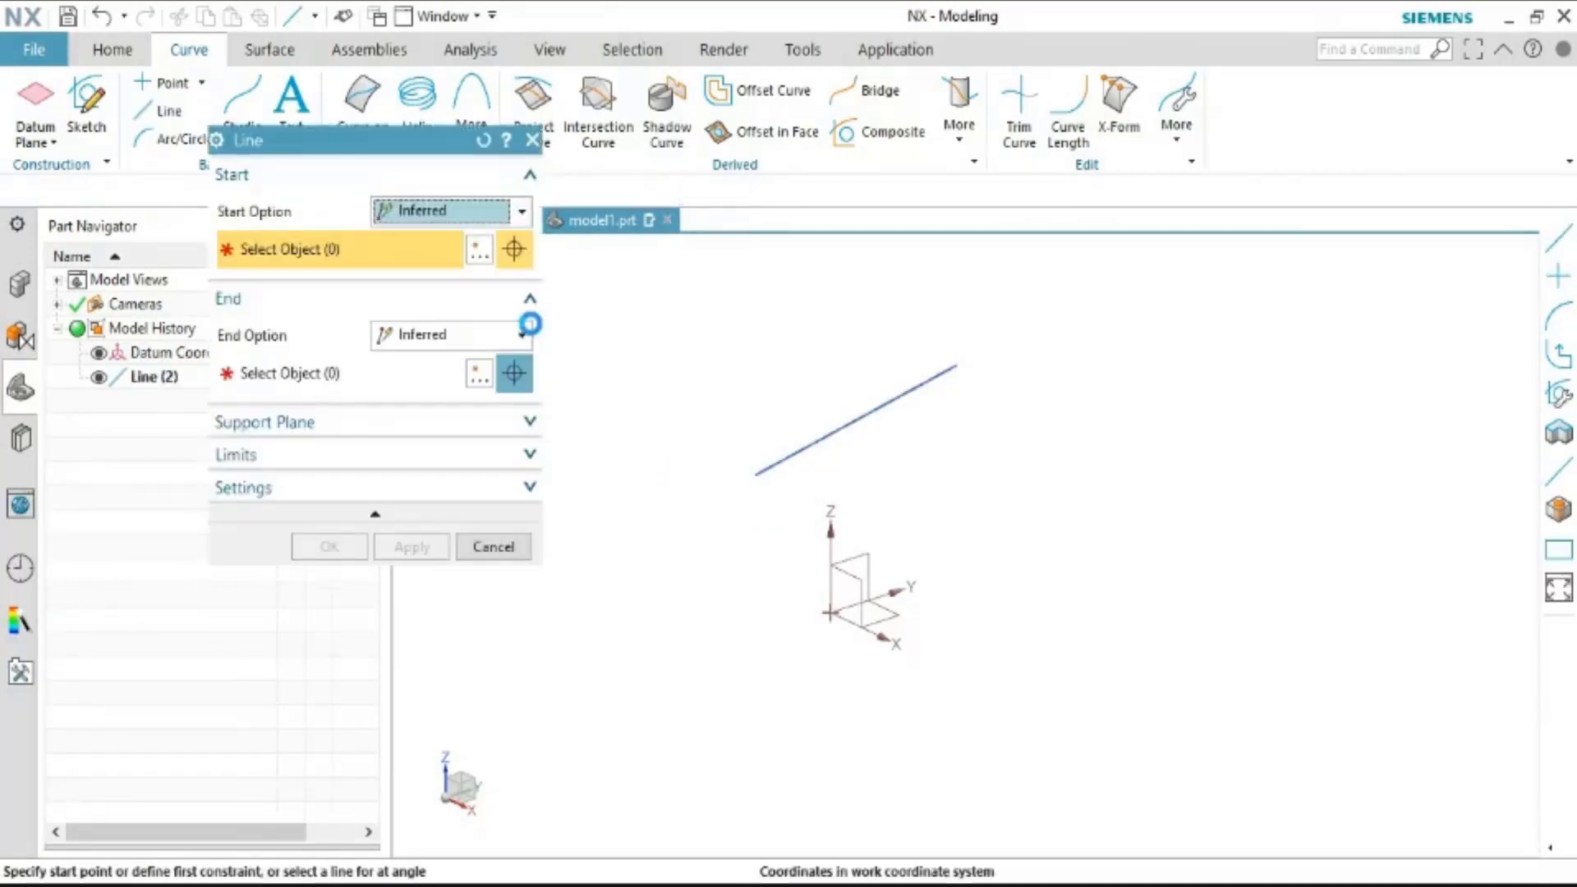
click(936, 464)
click(834, 374)
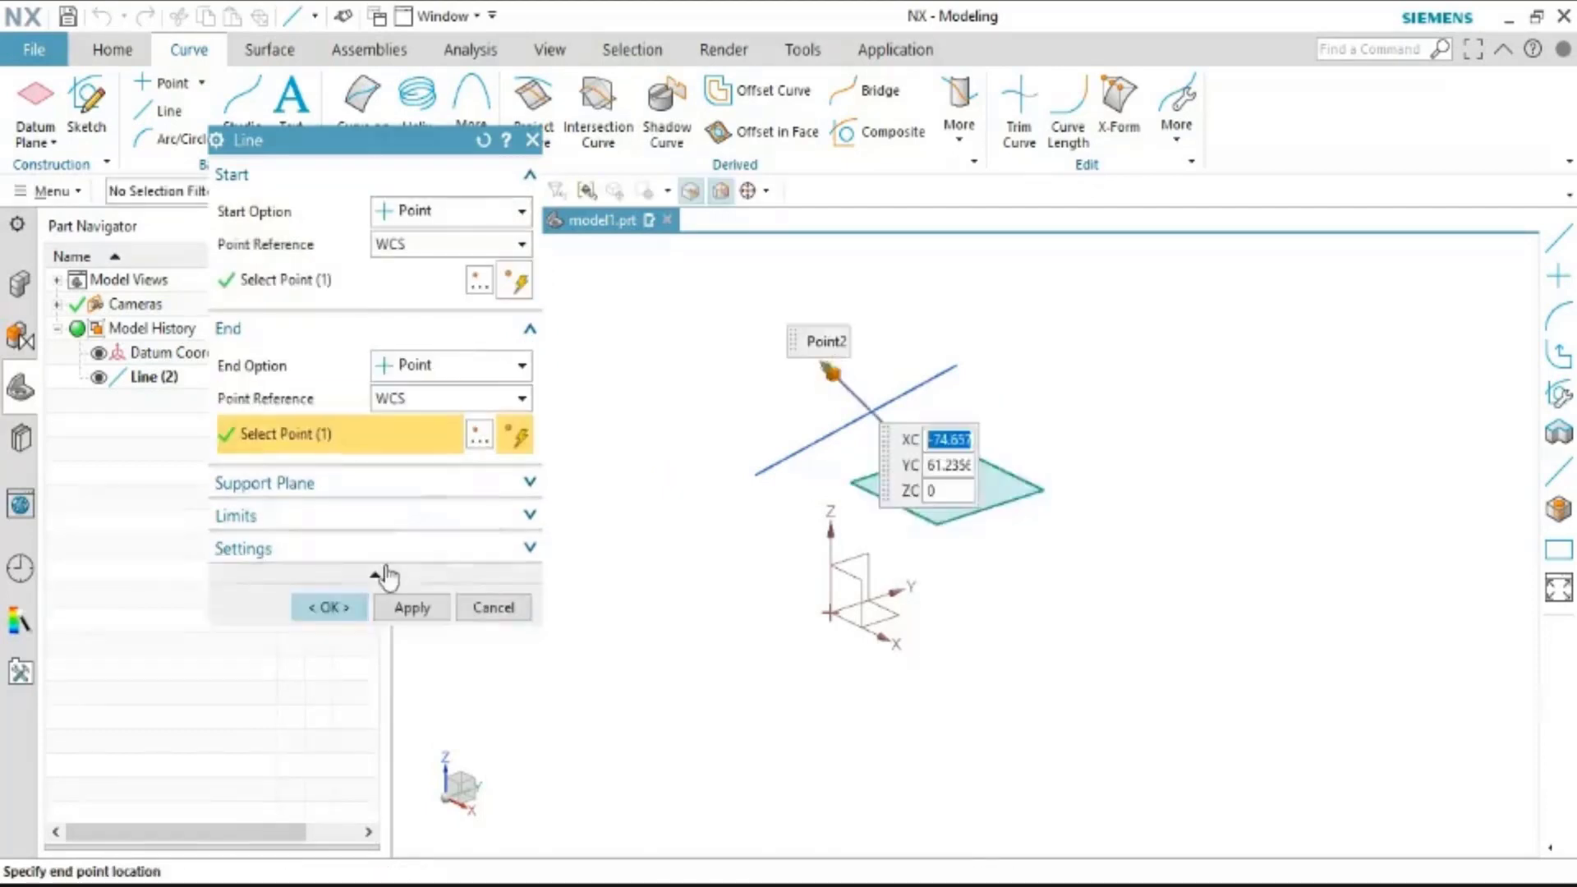
click(329, 606)
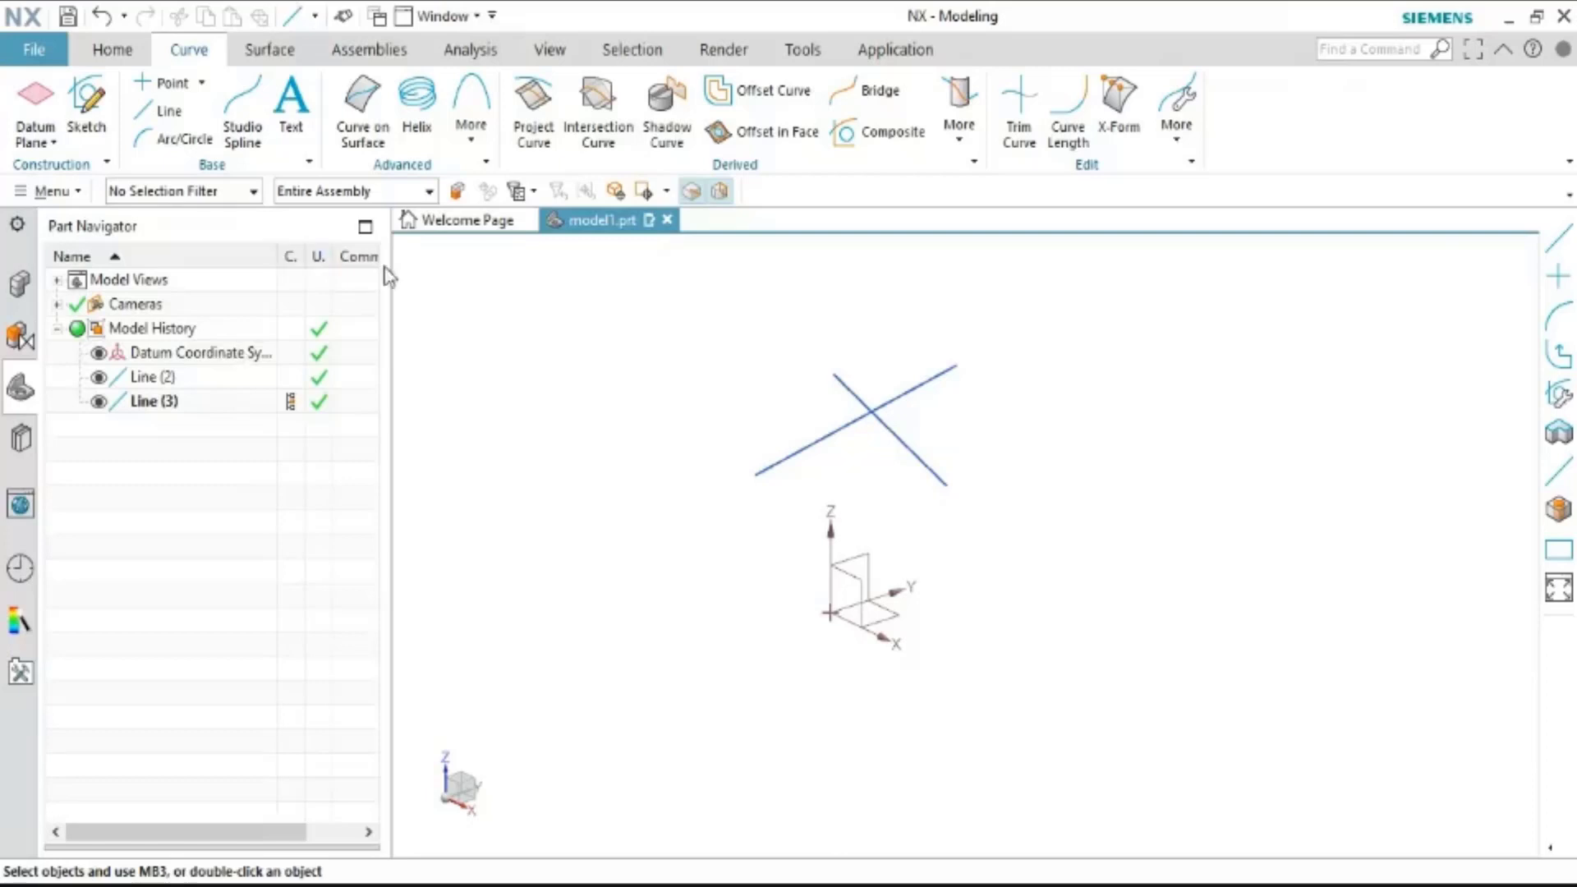
click(123, 402)
right_click(123, 402)
click(164, 708)
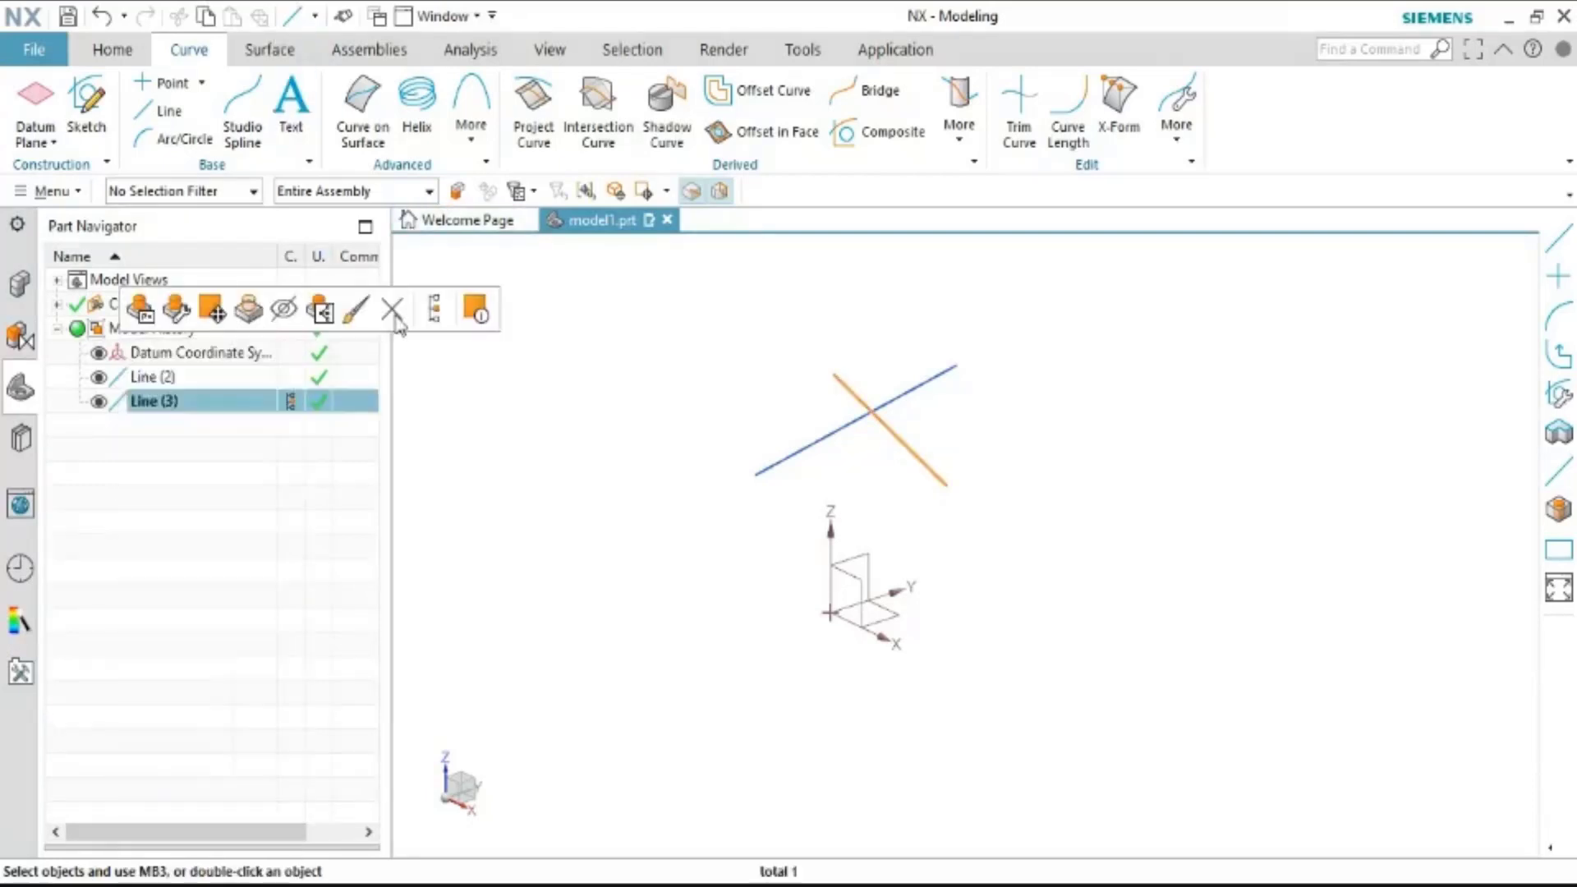
right_click(190, 391)
click(448, 312)
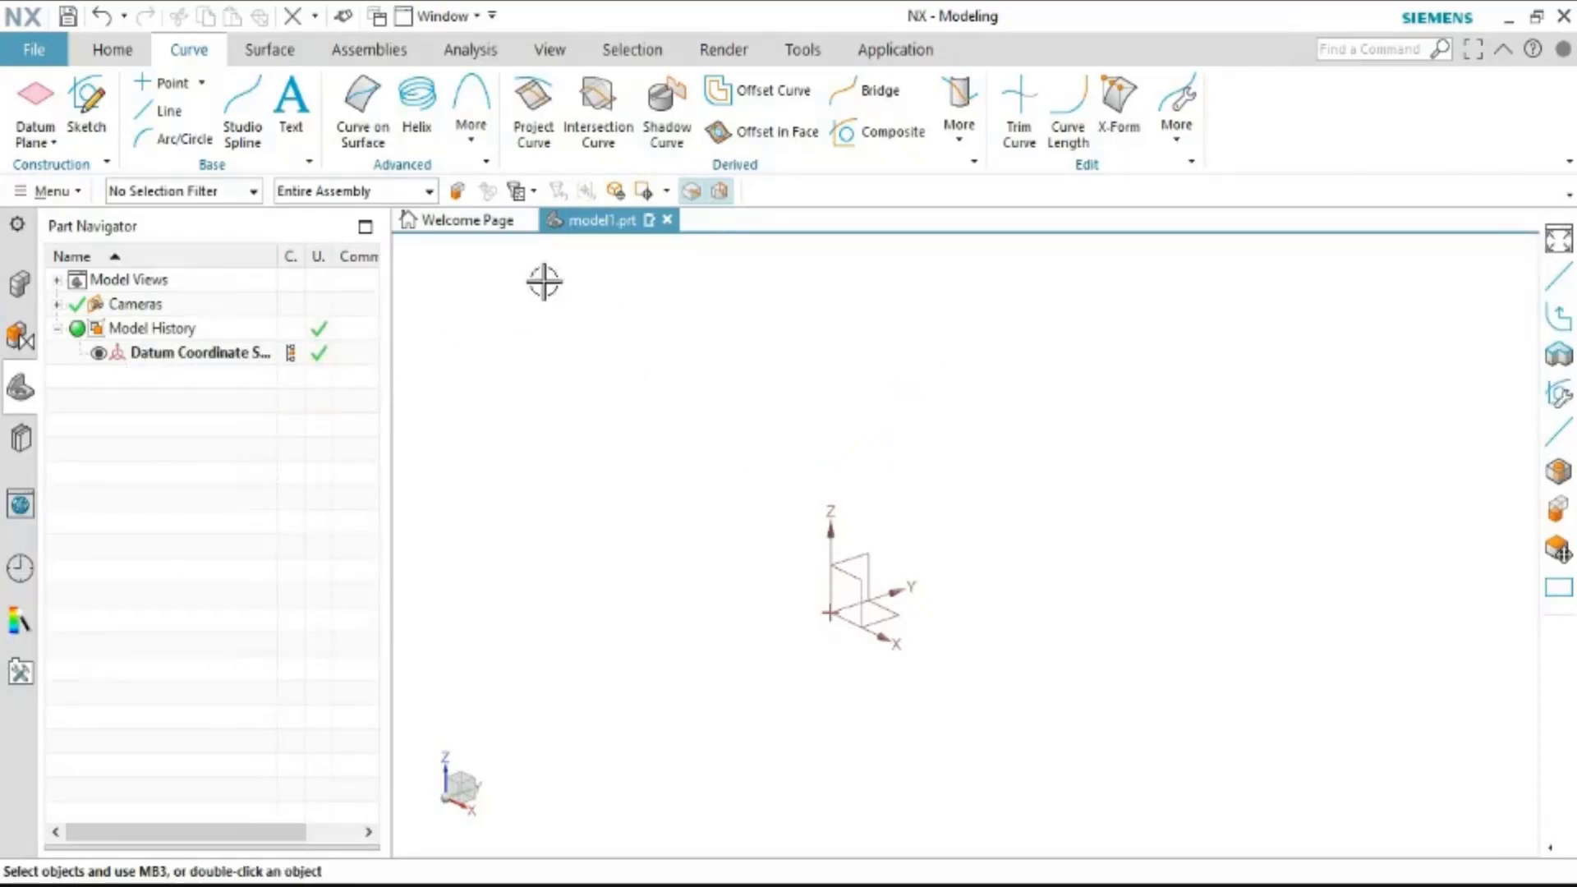
Start a new line and set its Start Option to Point
click(170, 111)
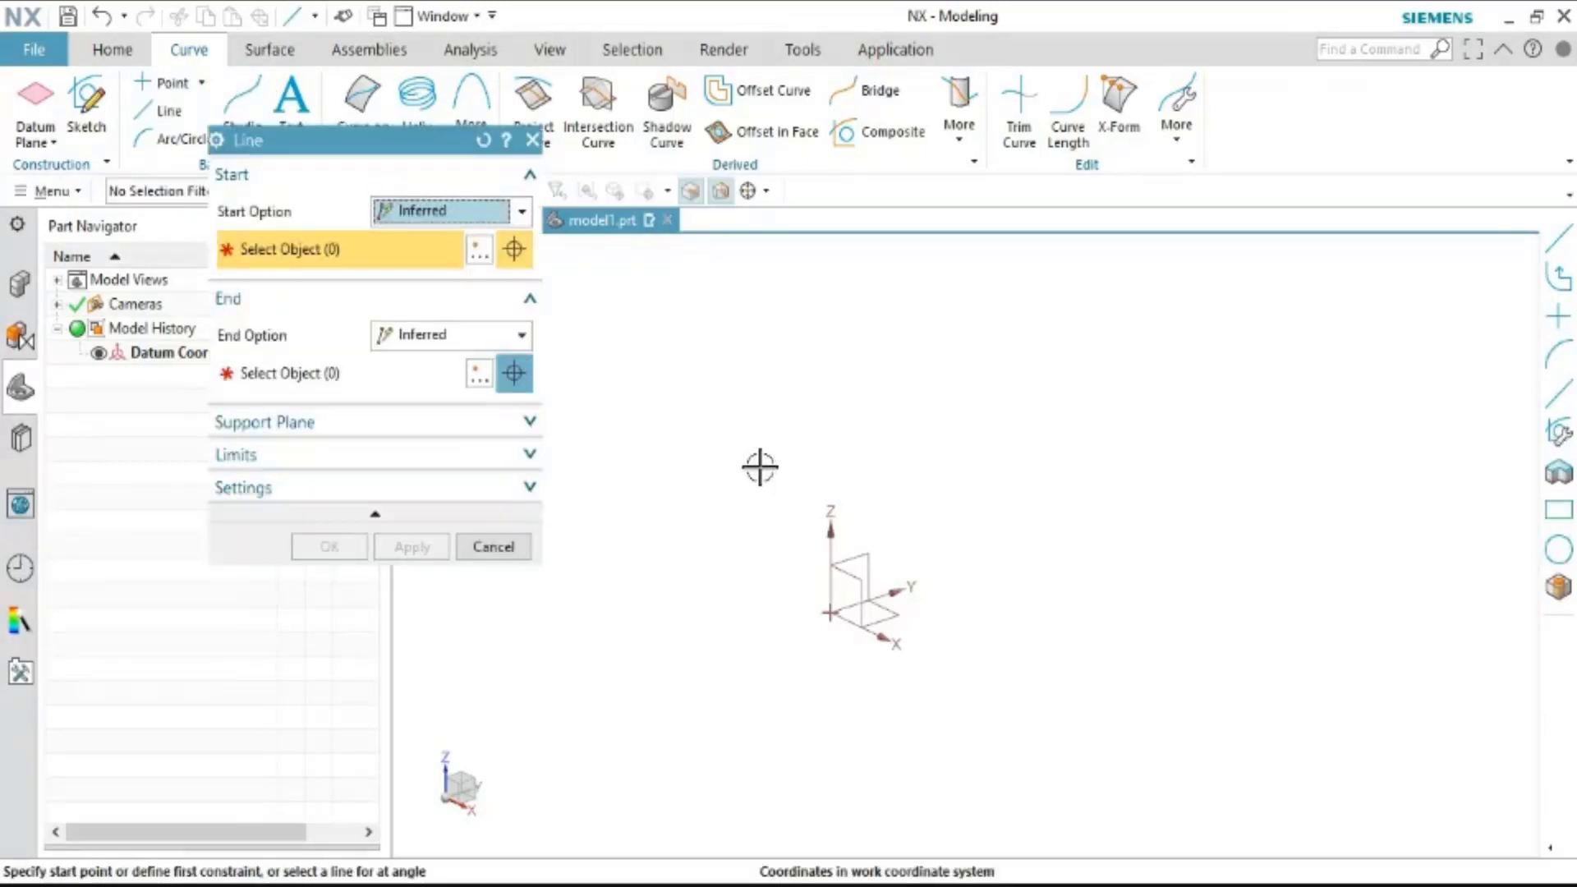
click(773, 483)
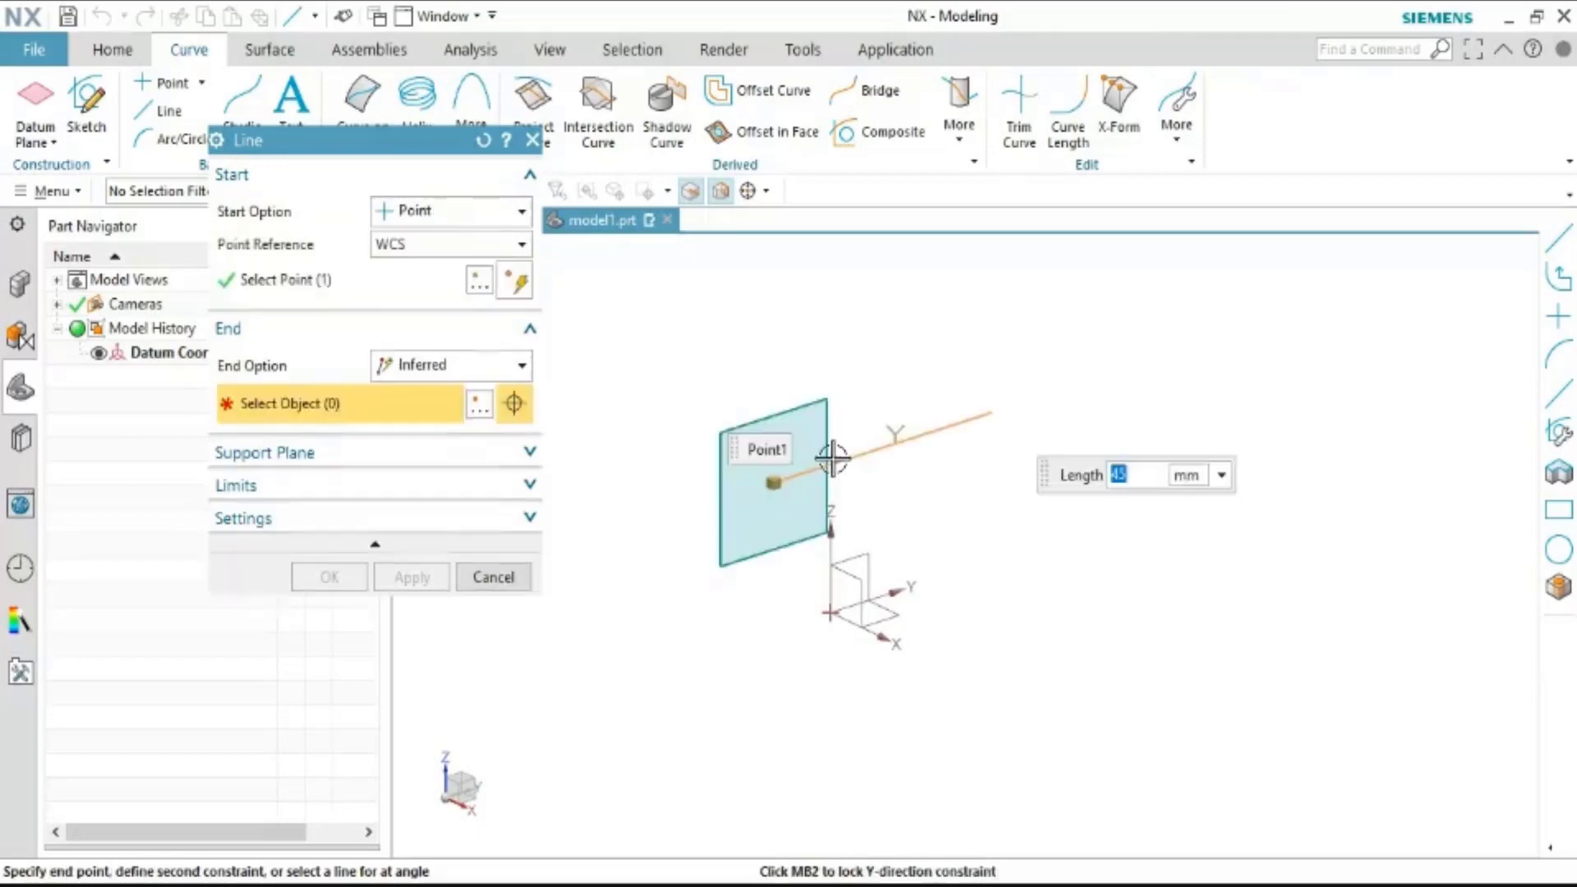
click(1026, 396)
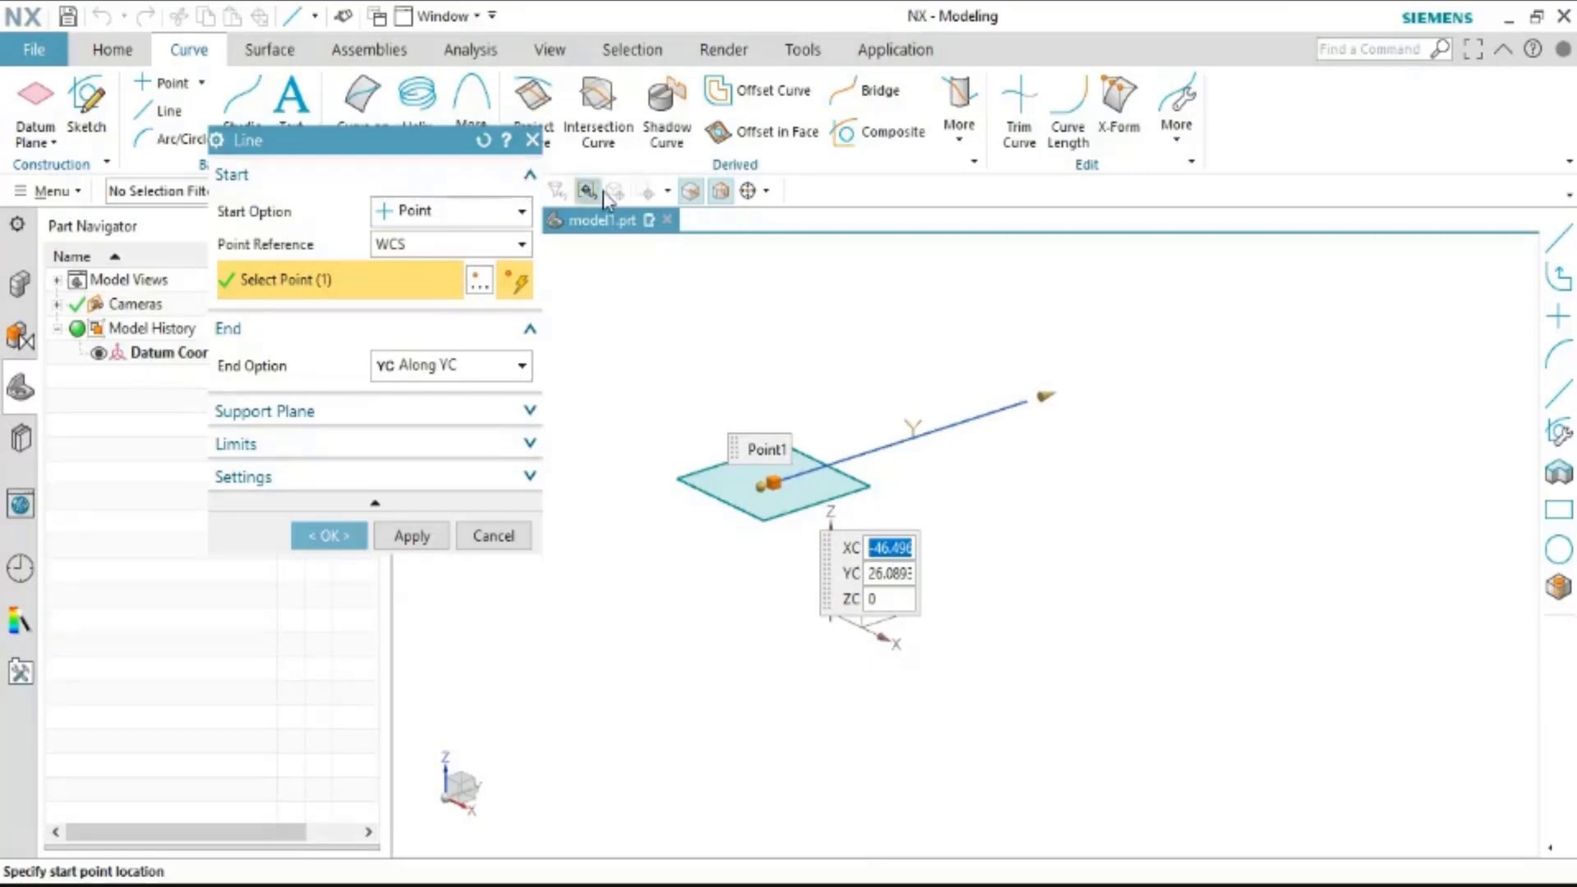
click(515, 212)
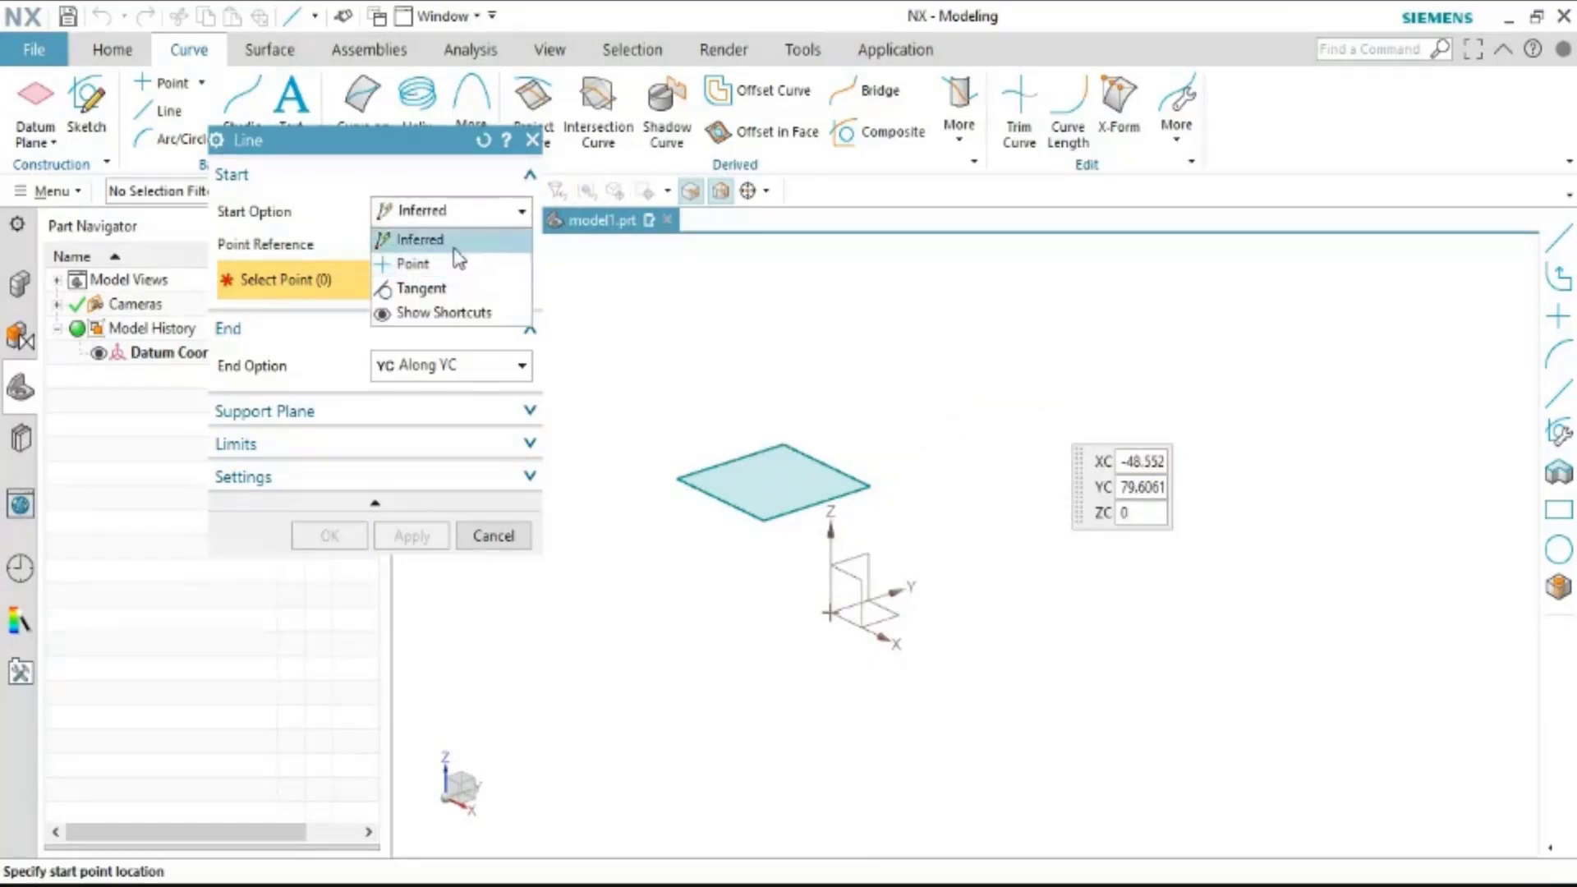
click(474, 214)
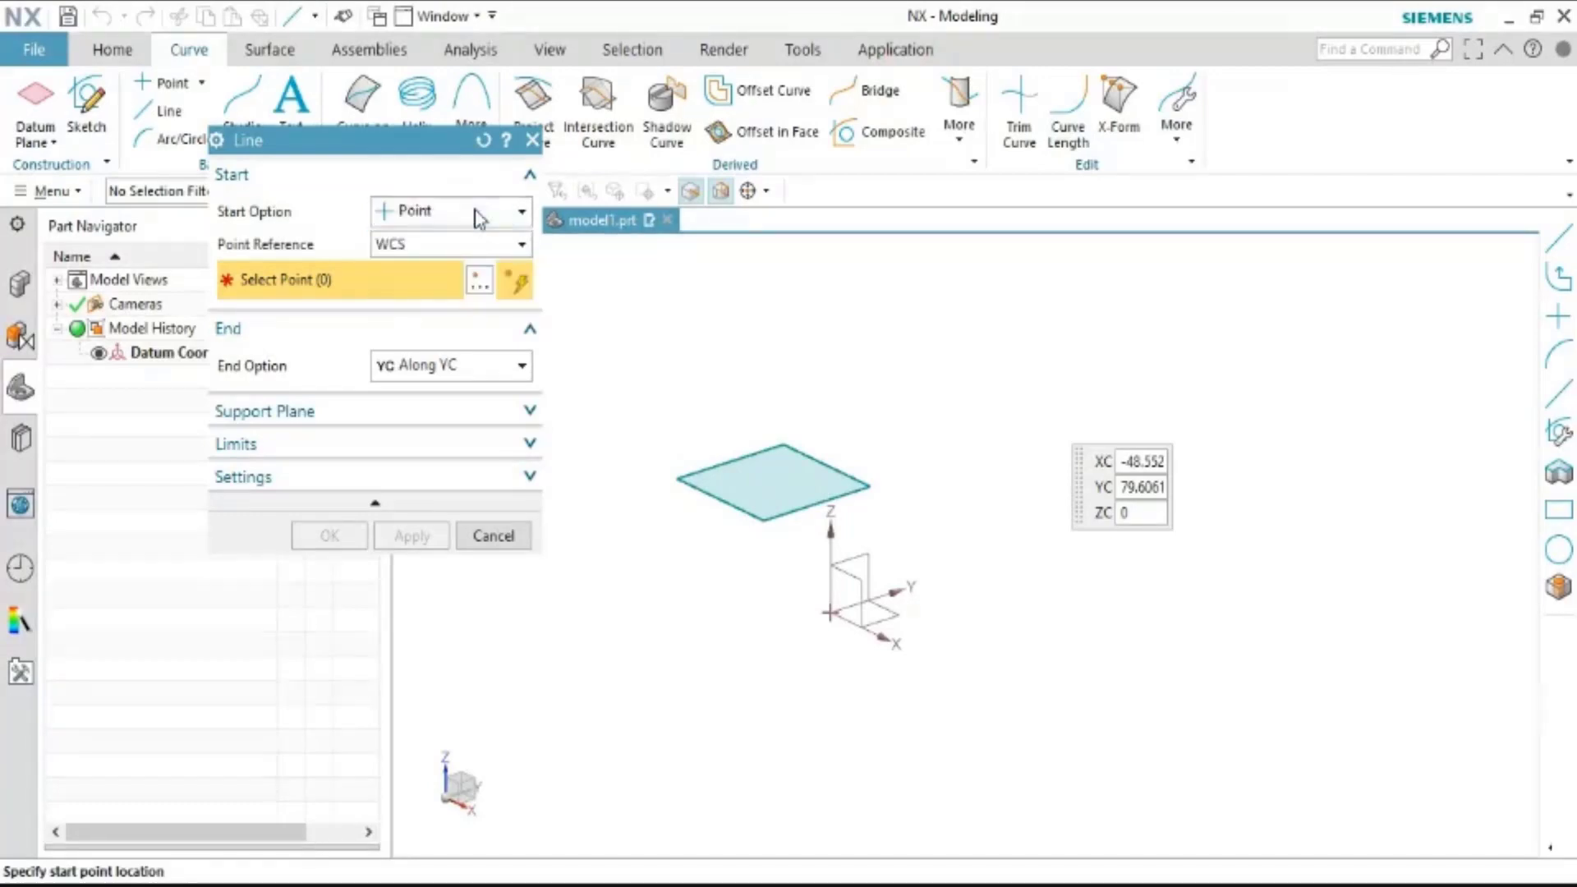
click(410, 263)
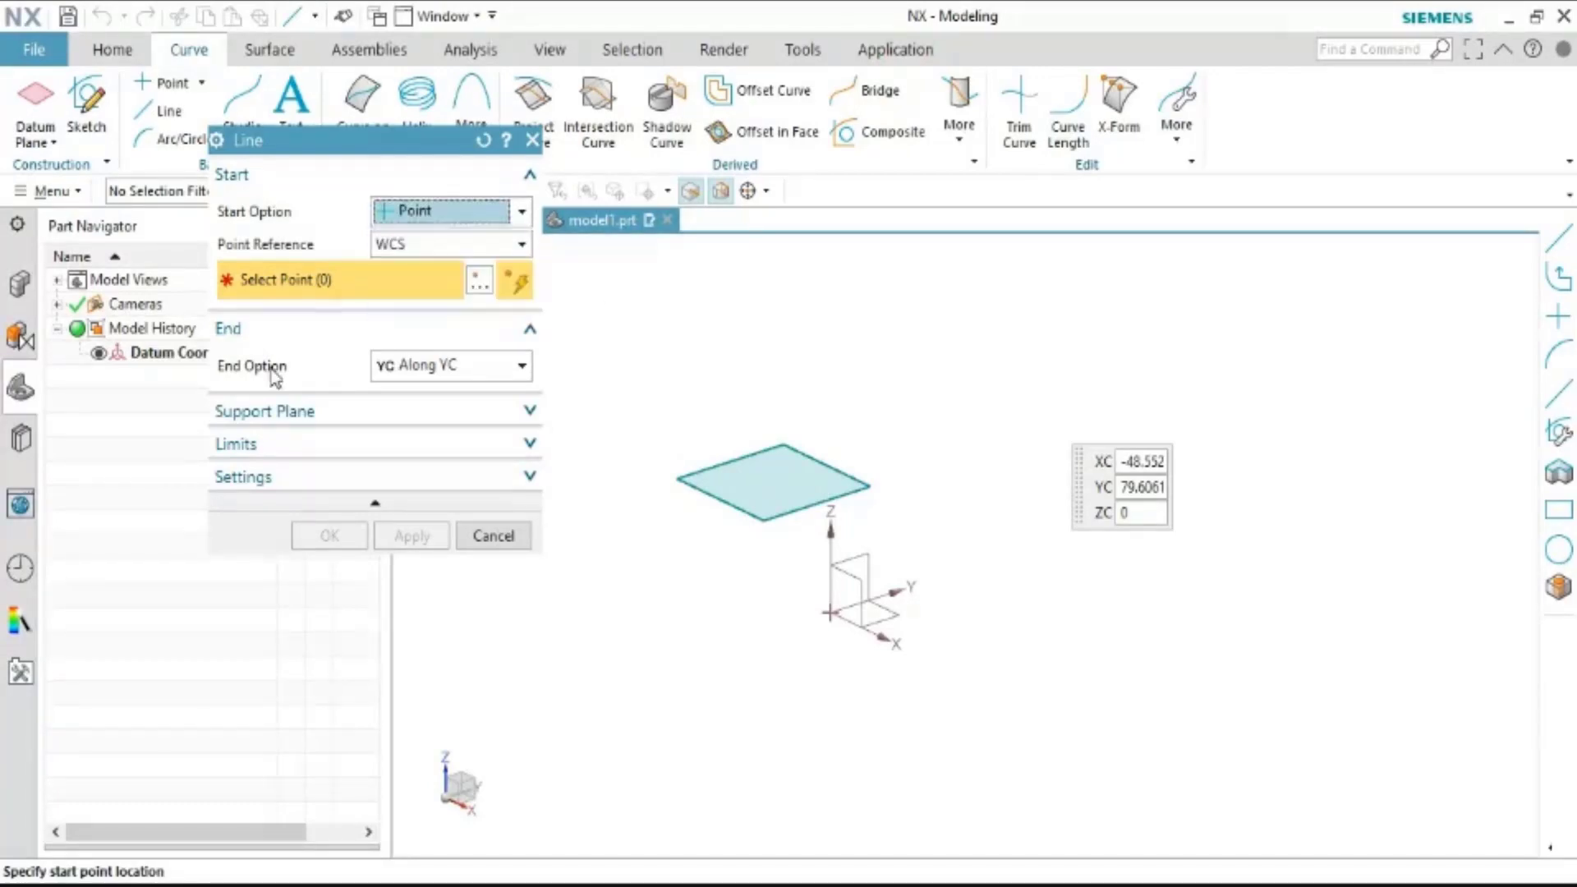
Try End Options Along XC, YC, ZC and Normal, then close the Line dialog without a line
click(447, 371)
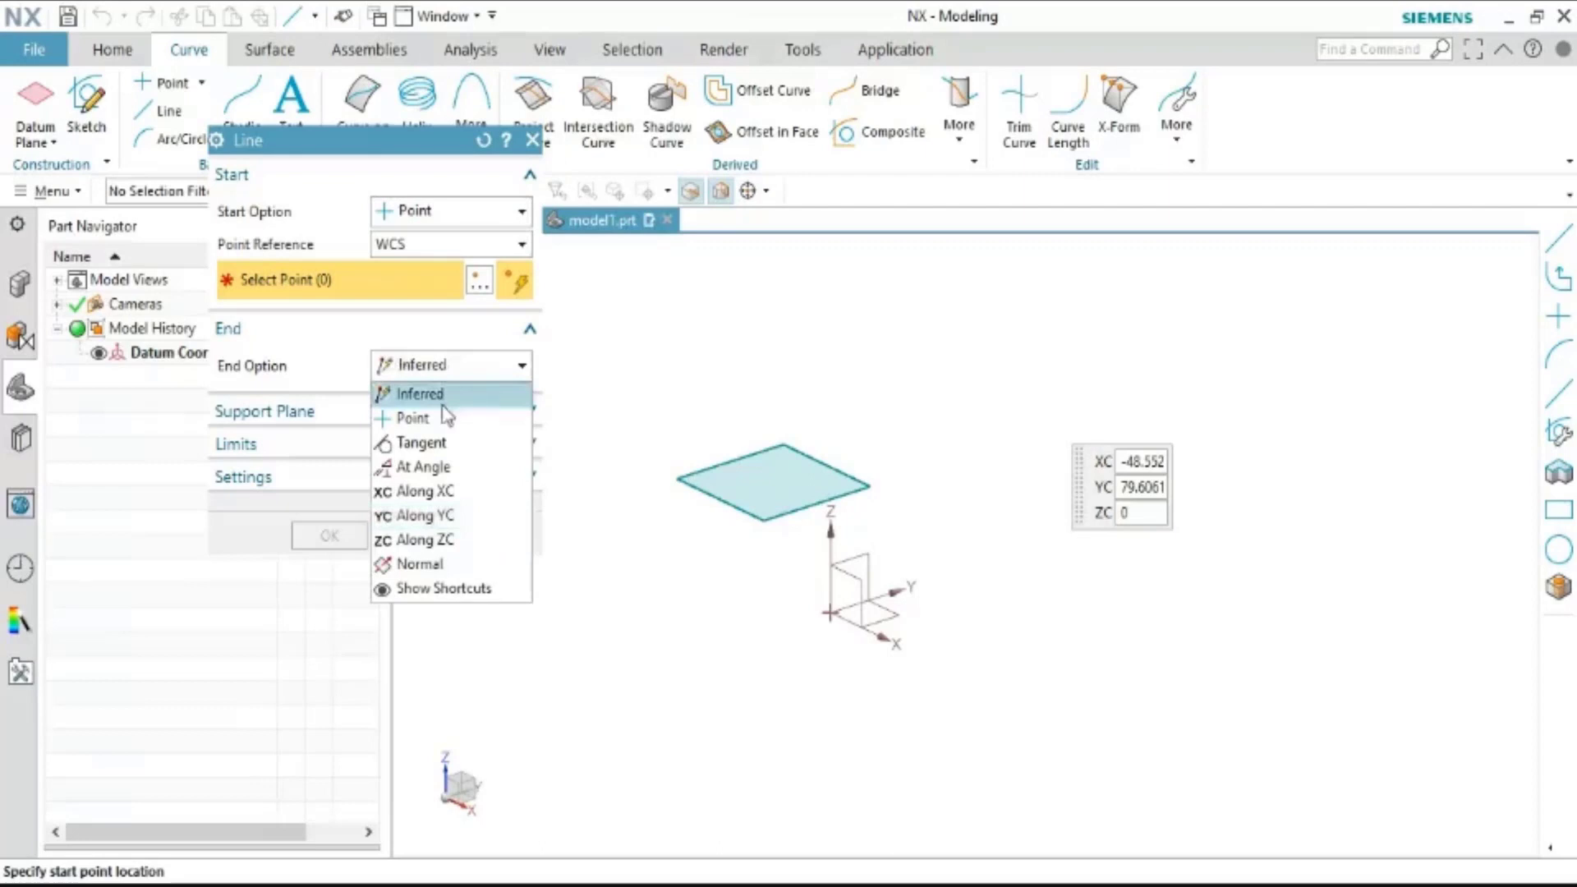
click(458, 491)
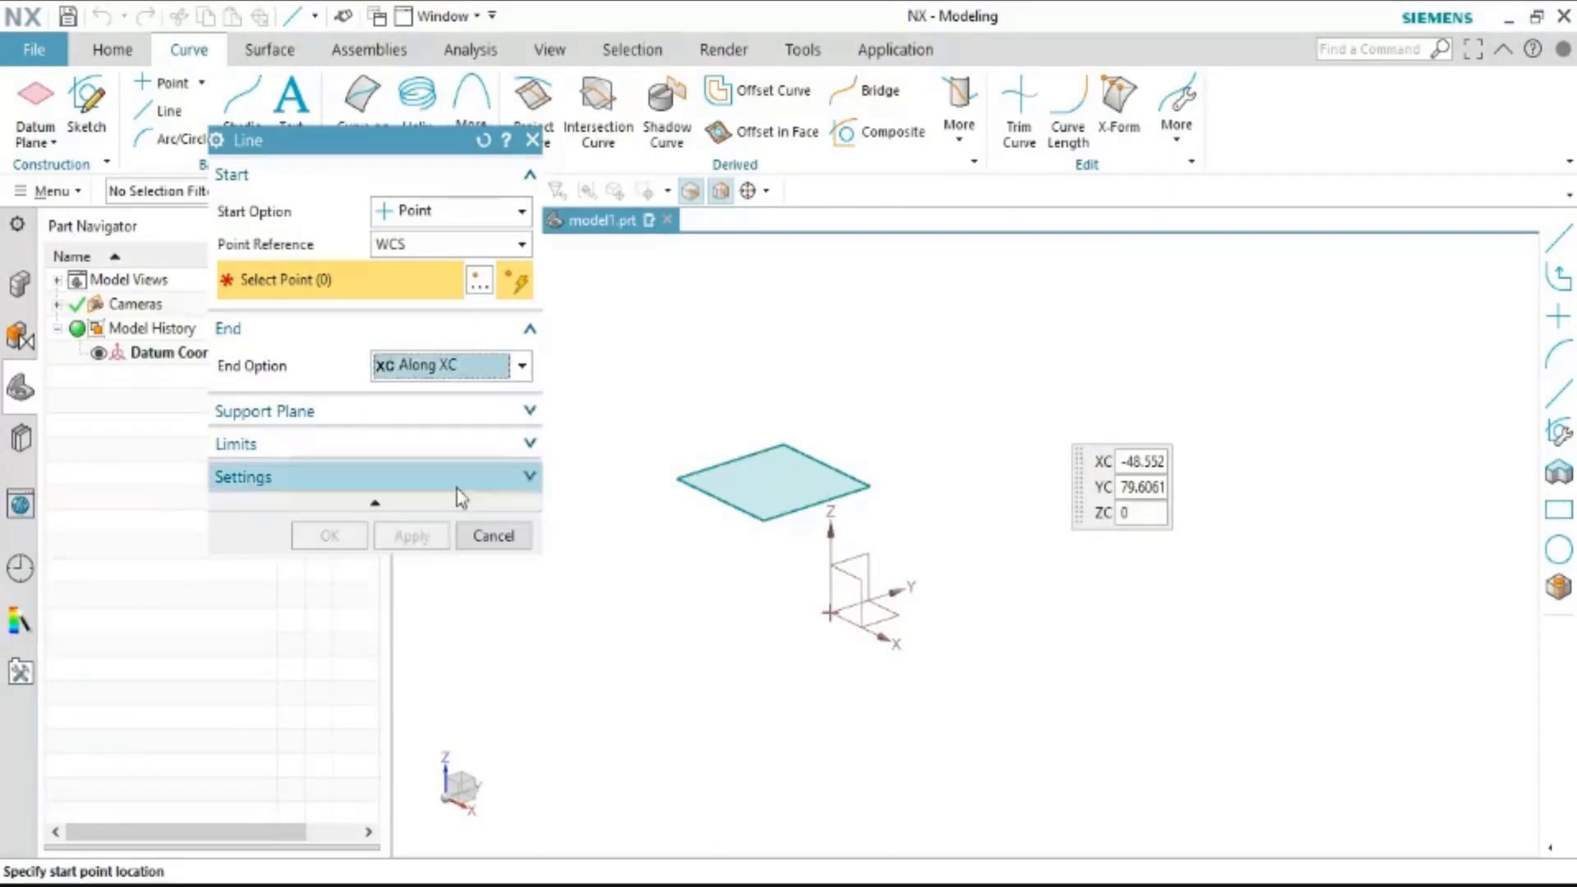
click(758, 408)
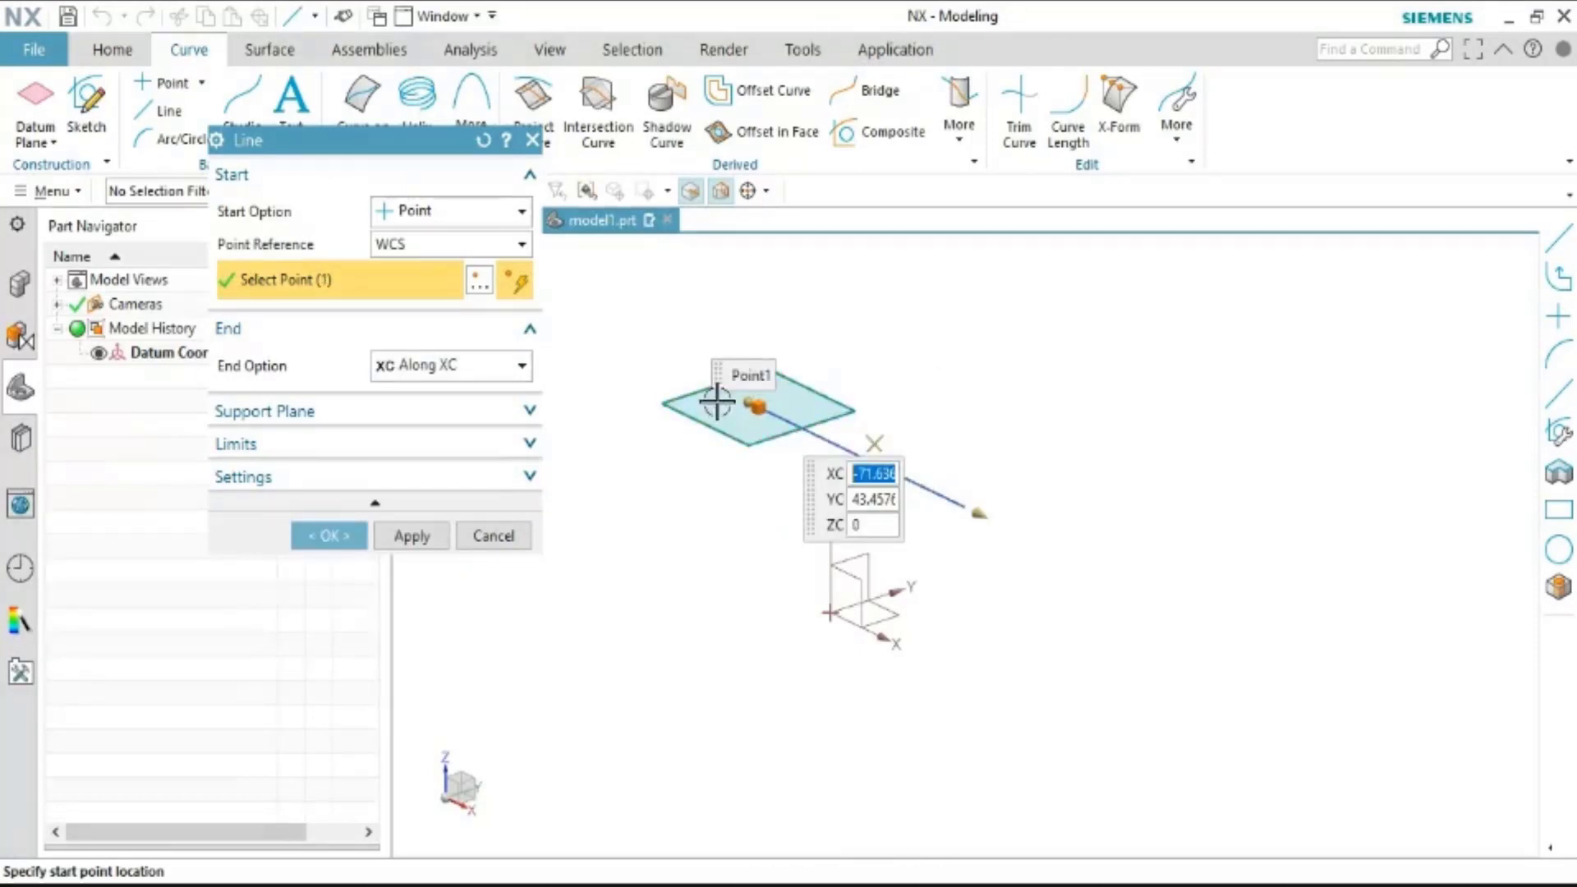
click(457, 365)
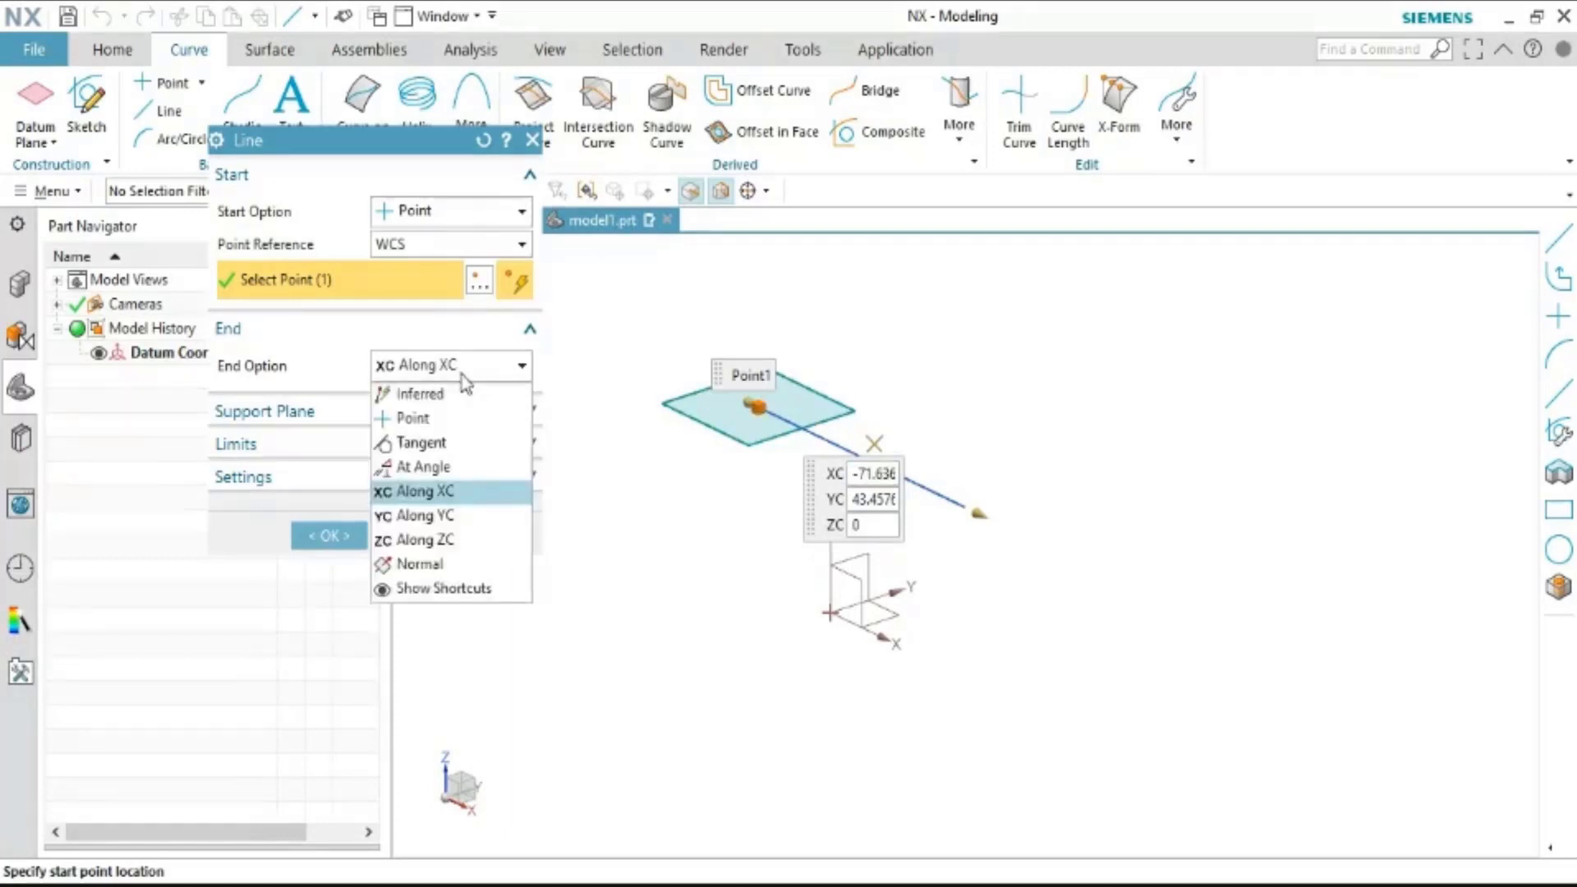
click(435, 516)
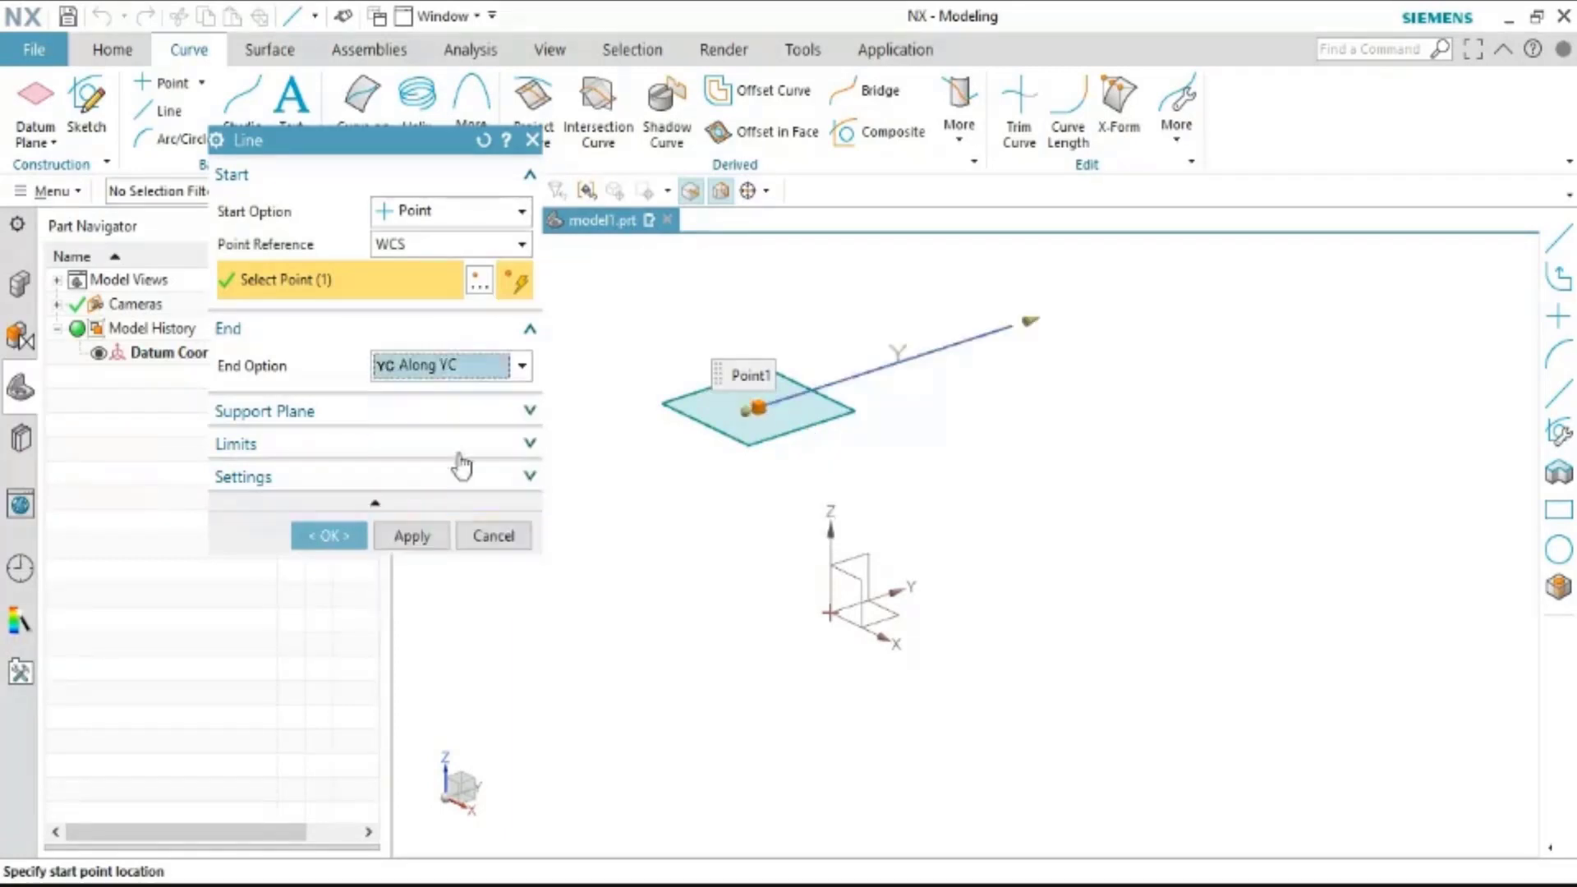
click(503, 369)
click(419, 542)
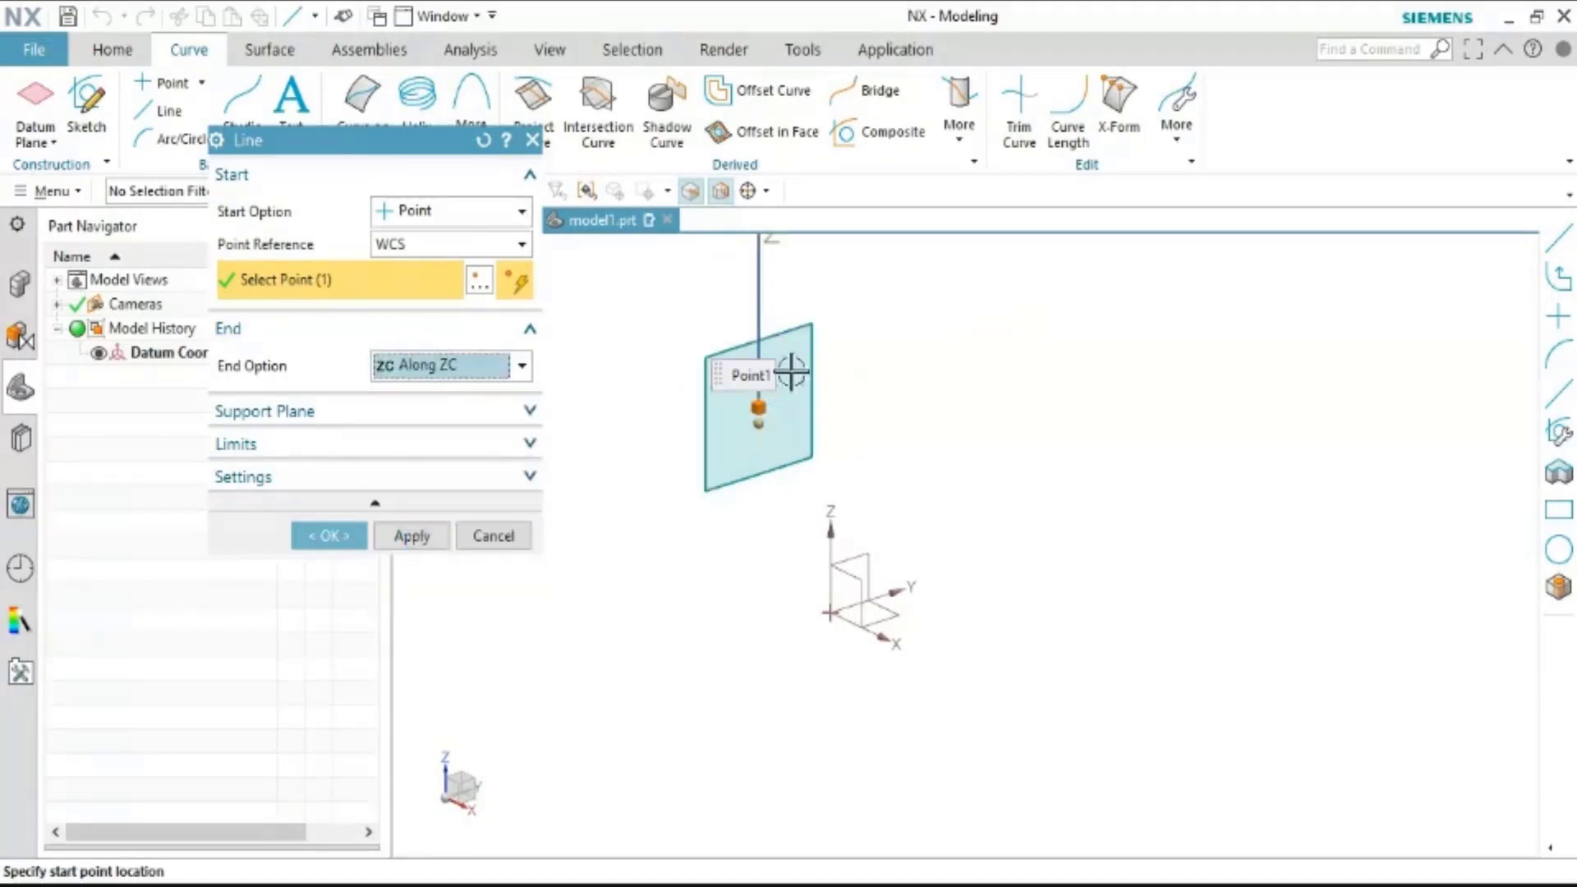
click(521, 366)
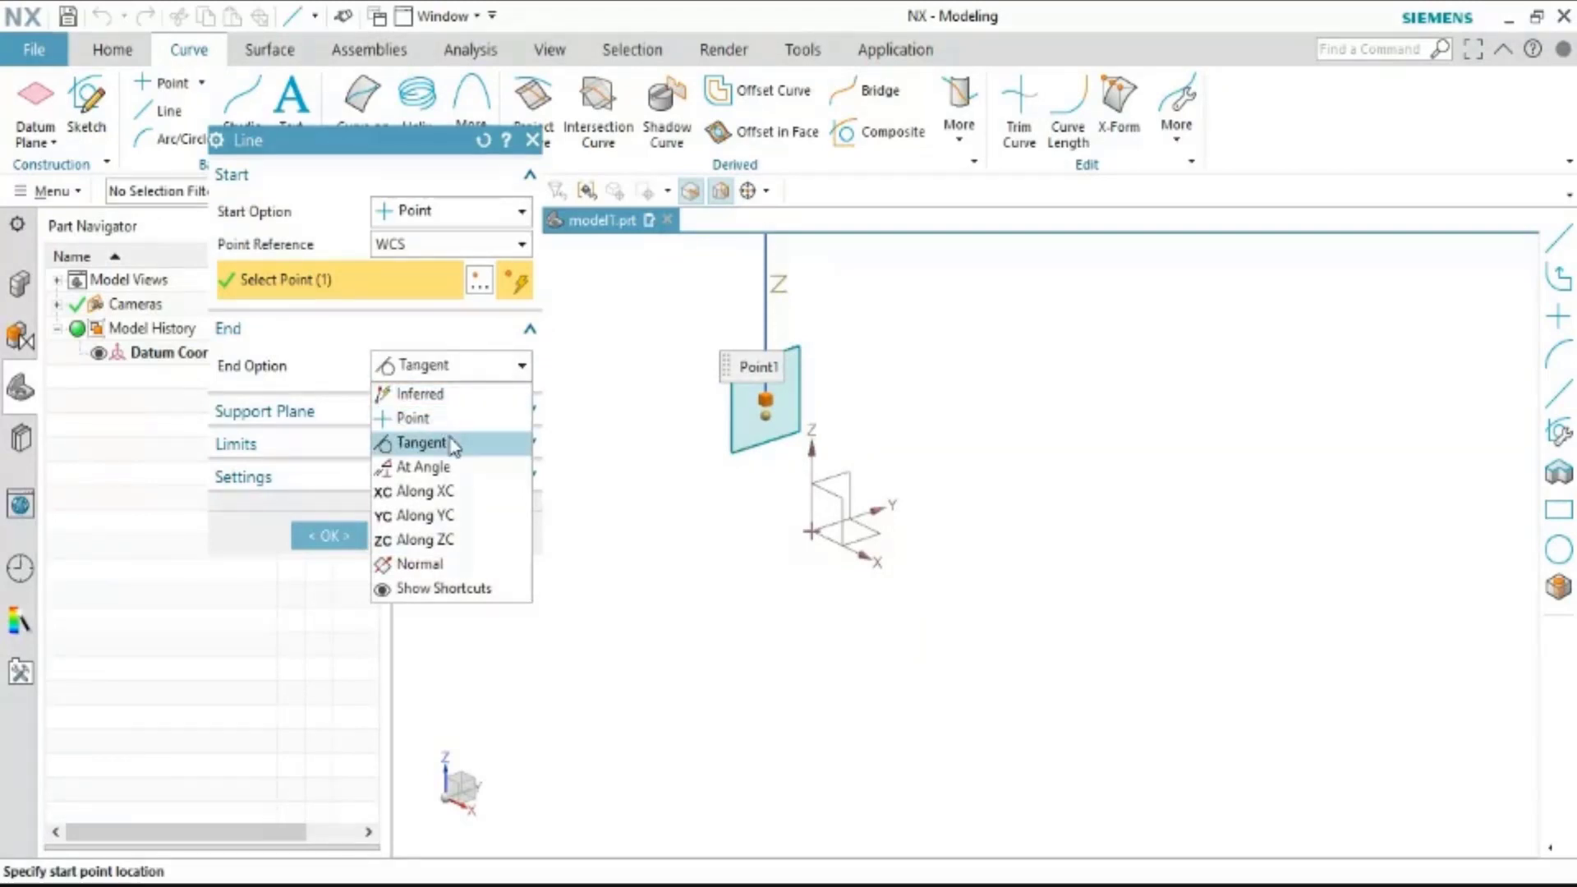
click(445, 560)
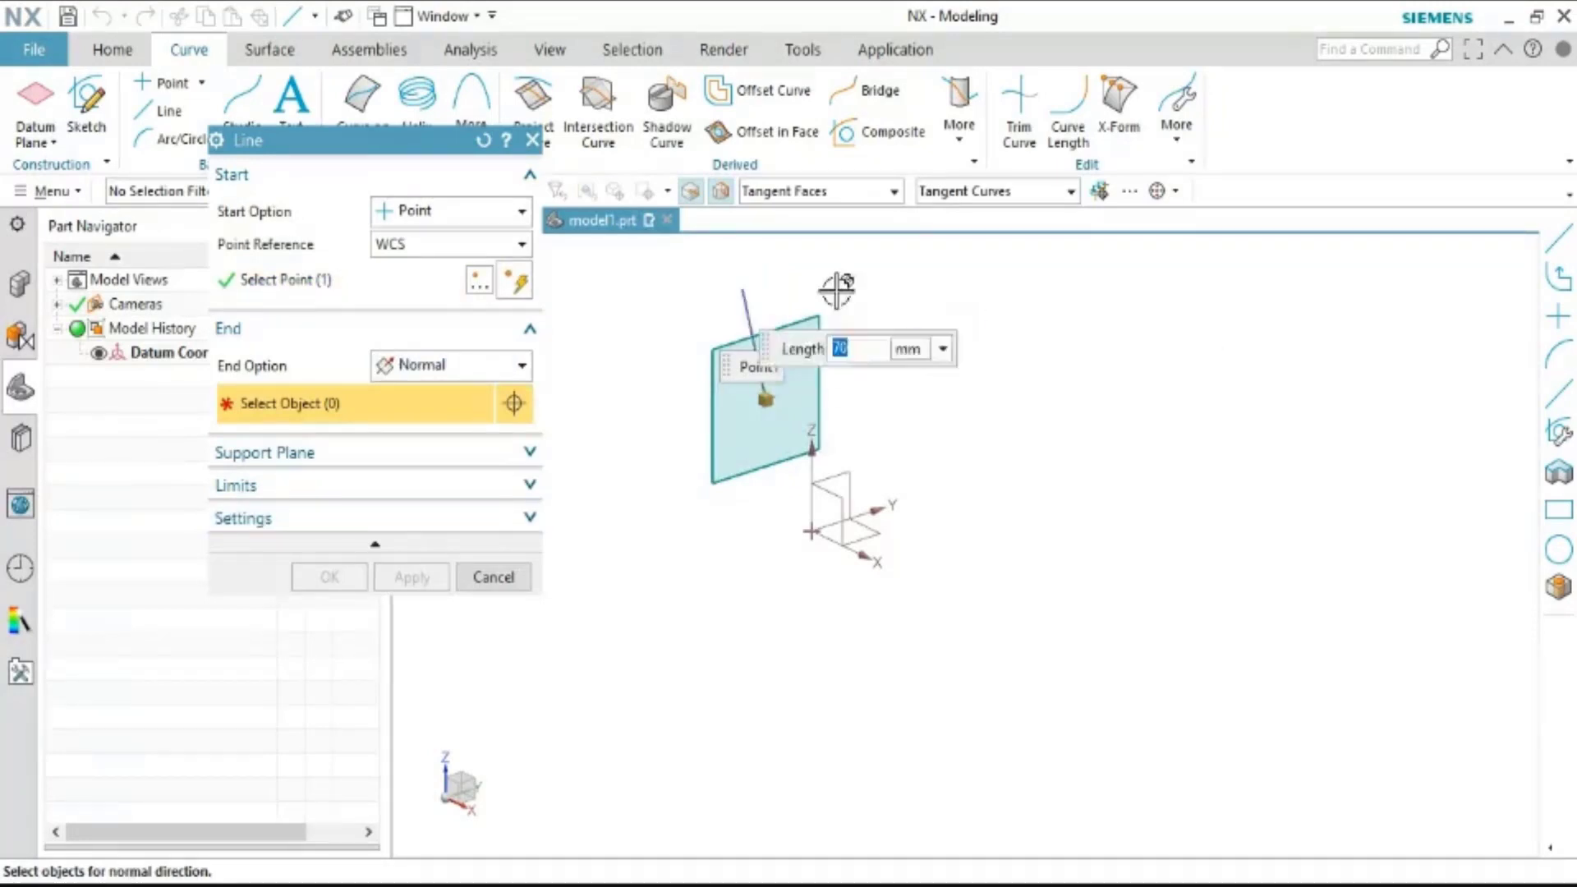
click(533, 140)
click(169, 110)
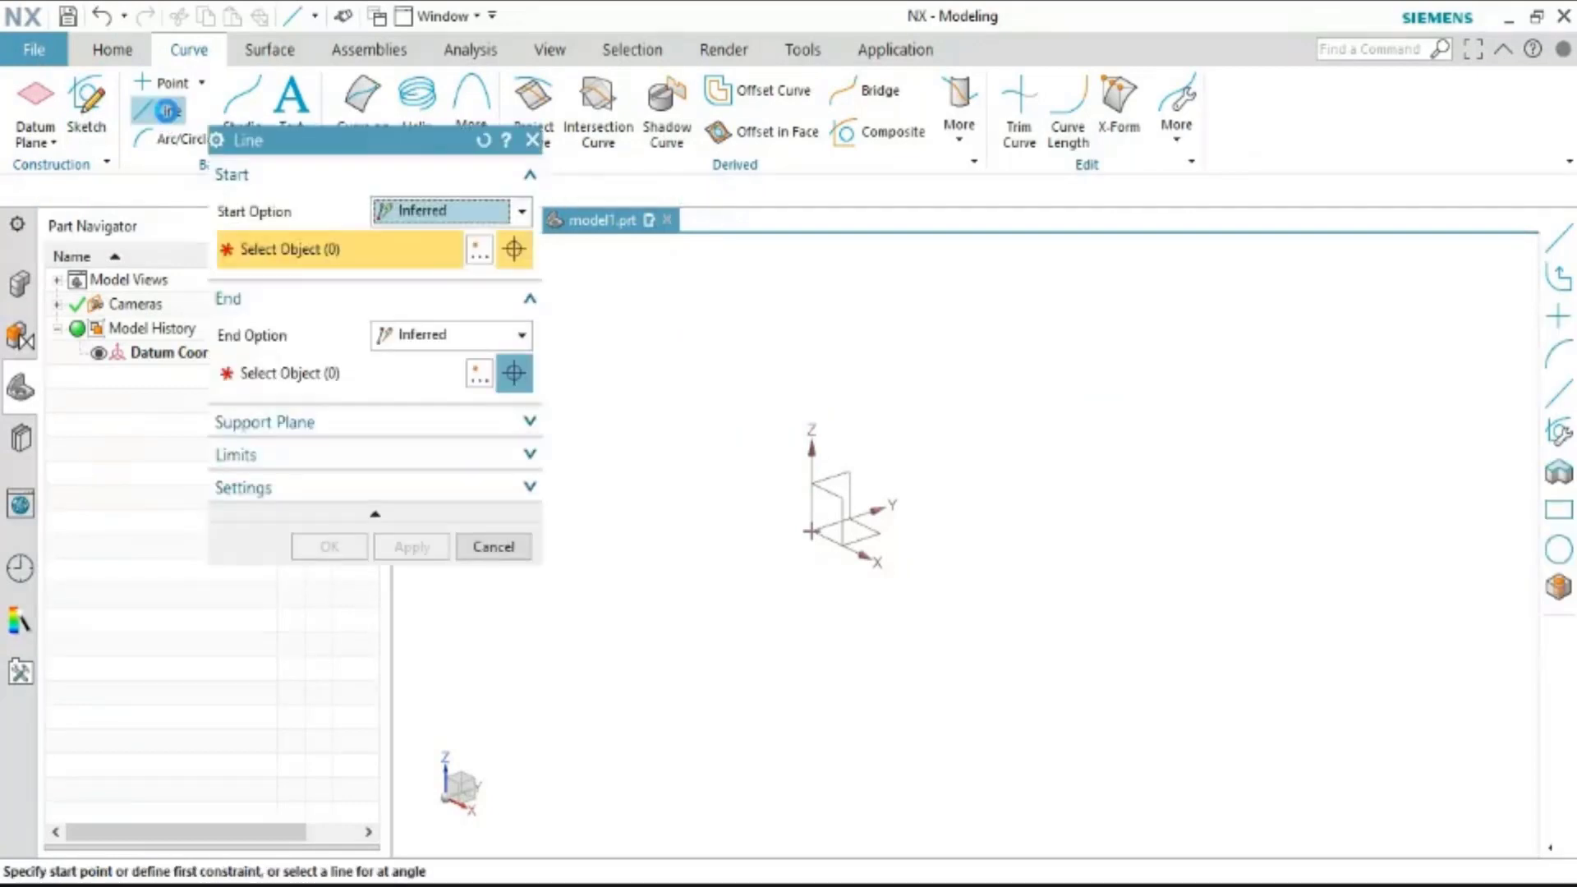
click(532, 139)
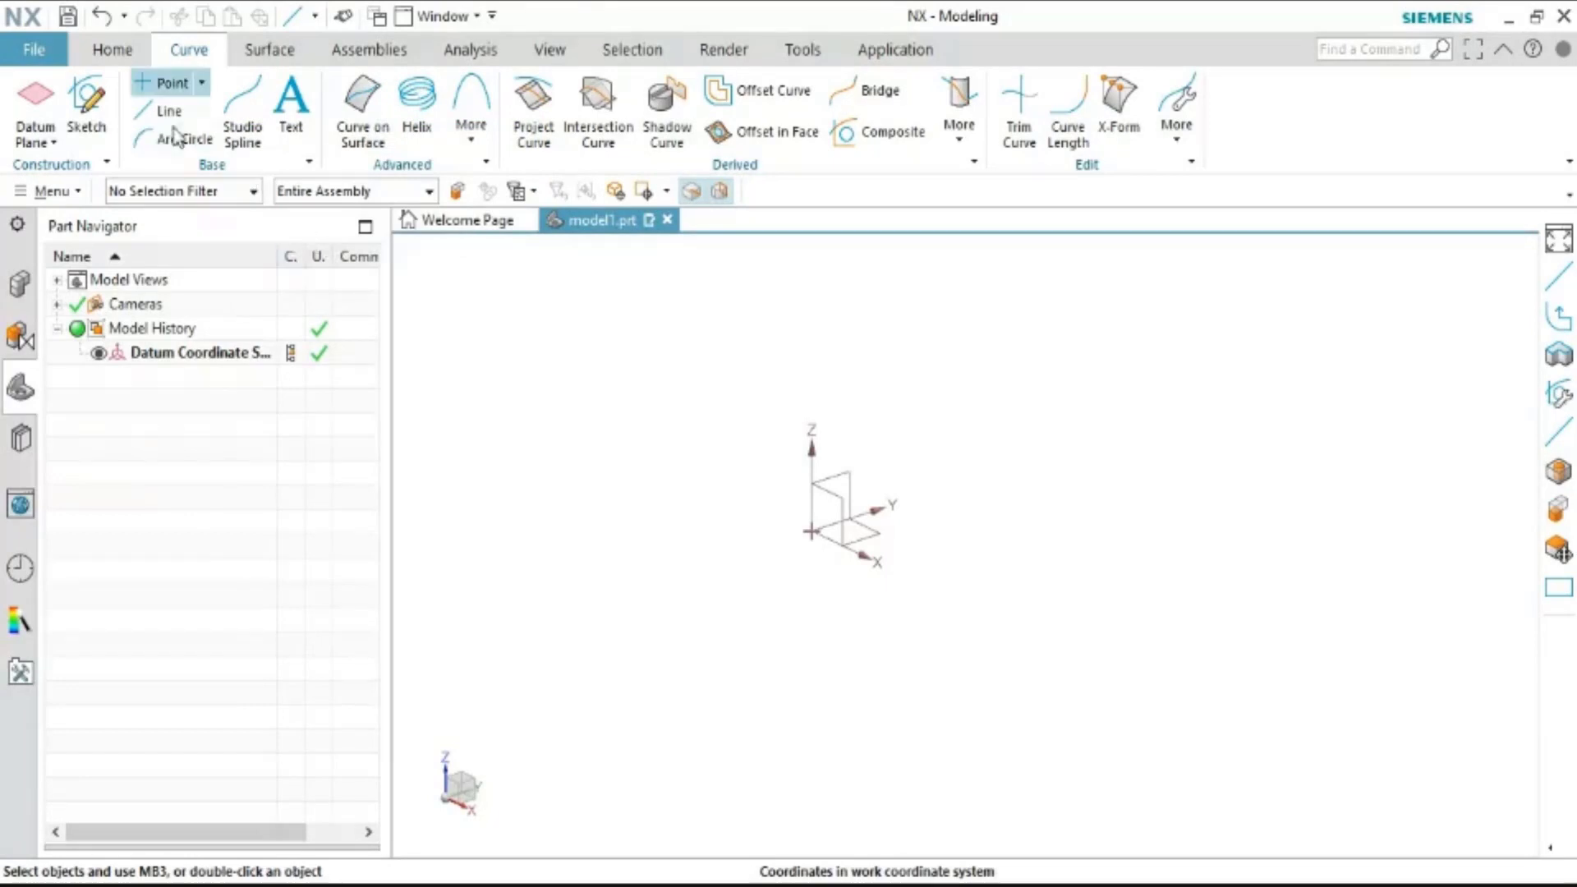
Create Point (4) by Cursor Location at about X -78.72, Y 107.14, Z 0
click(172, 83)
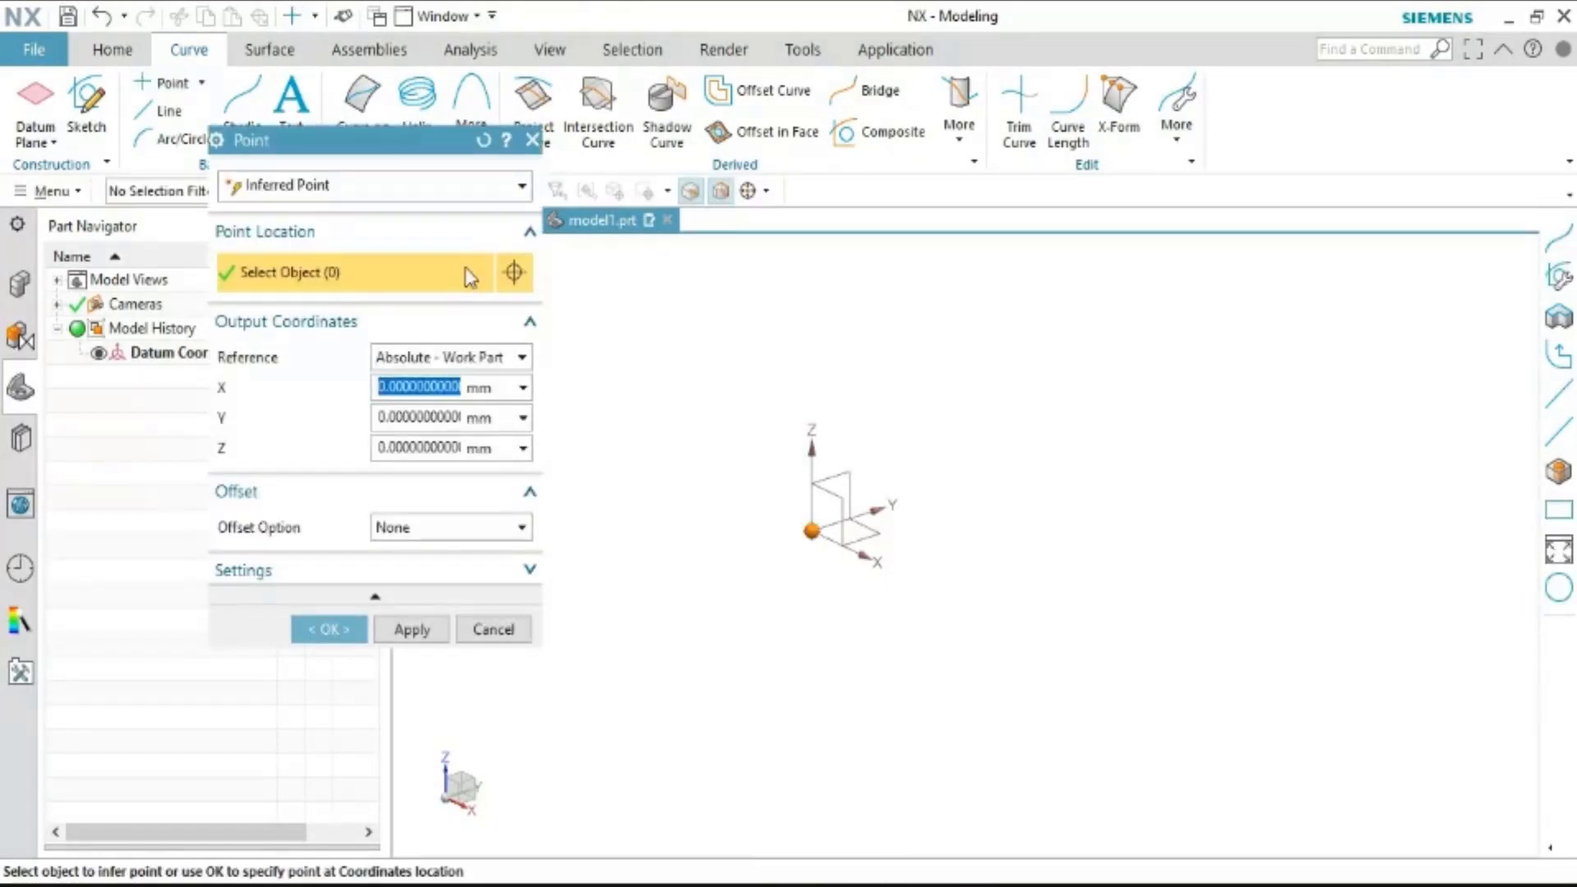
click(376, 191)
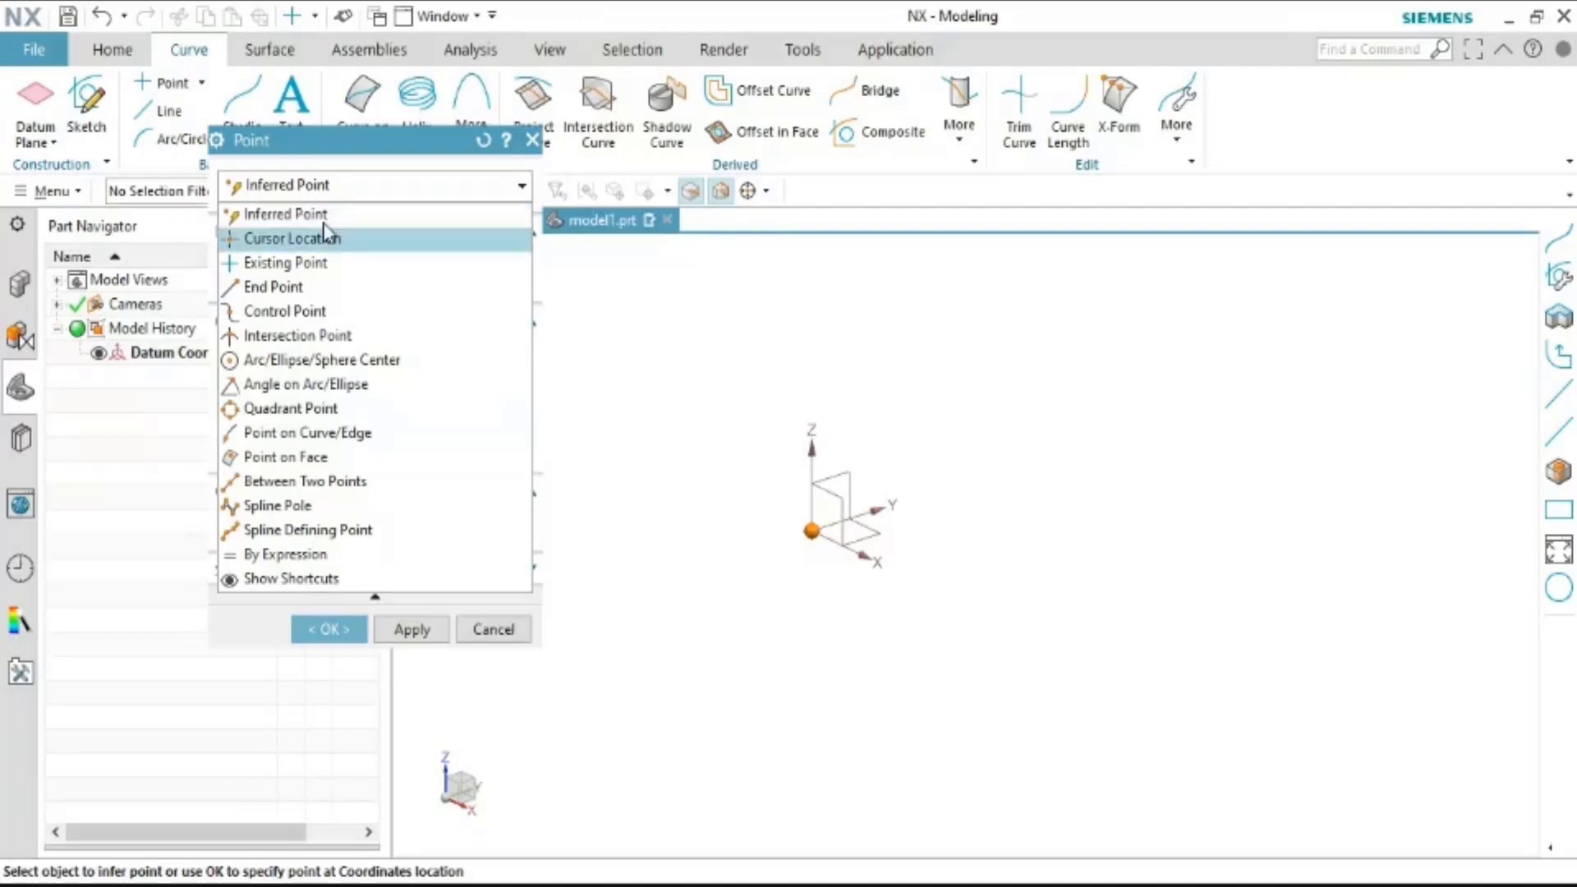
click(339, 241)
click(339, 239)
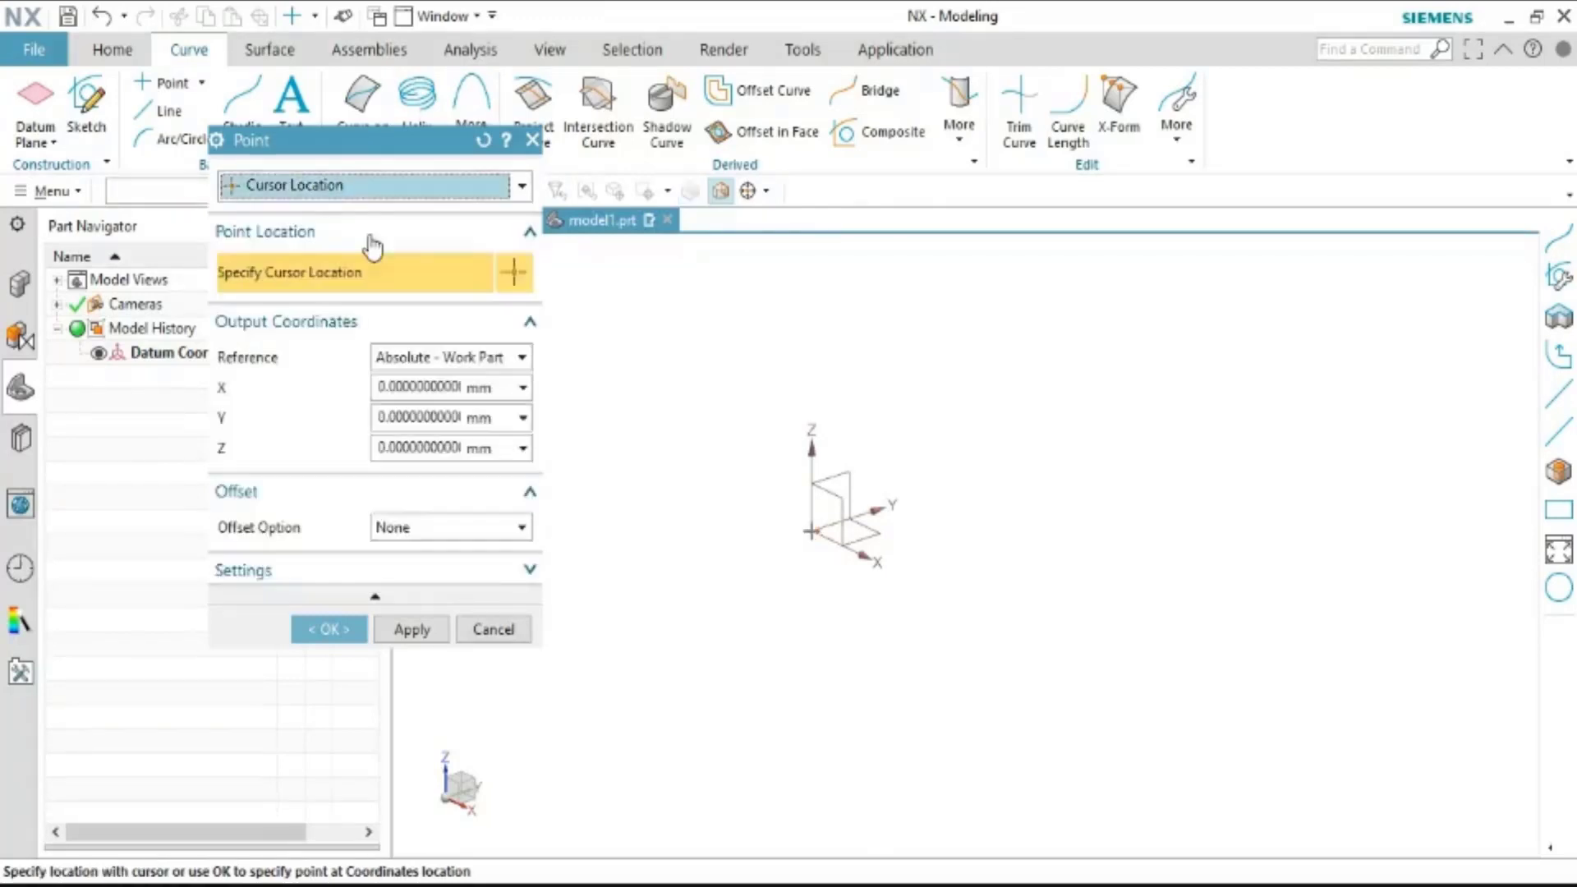
click(778, 313)
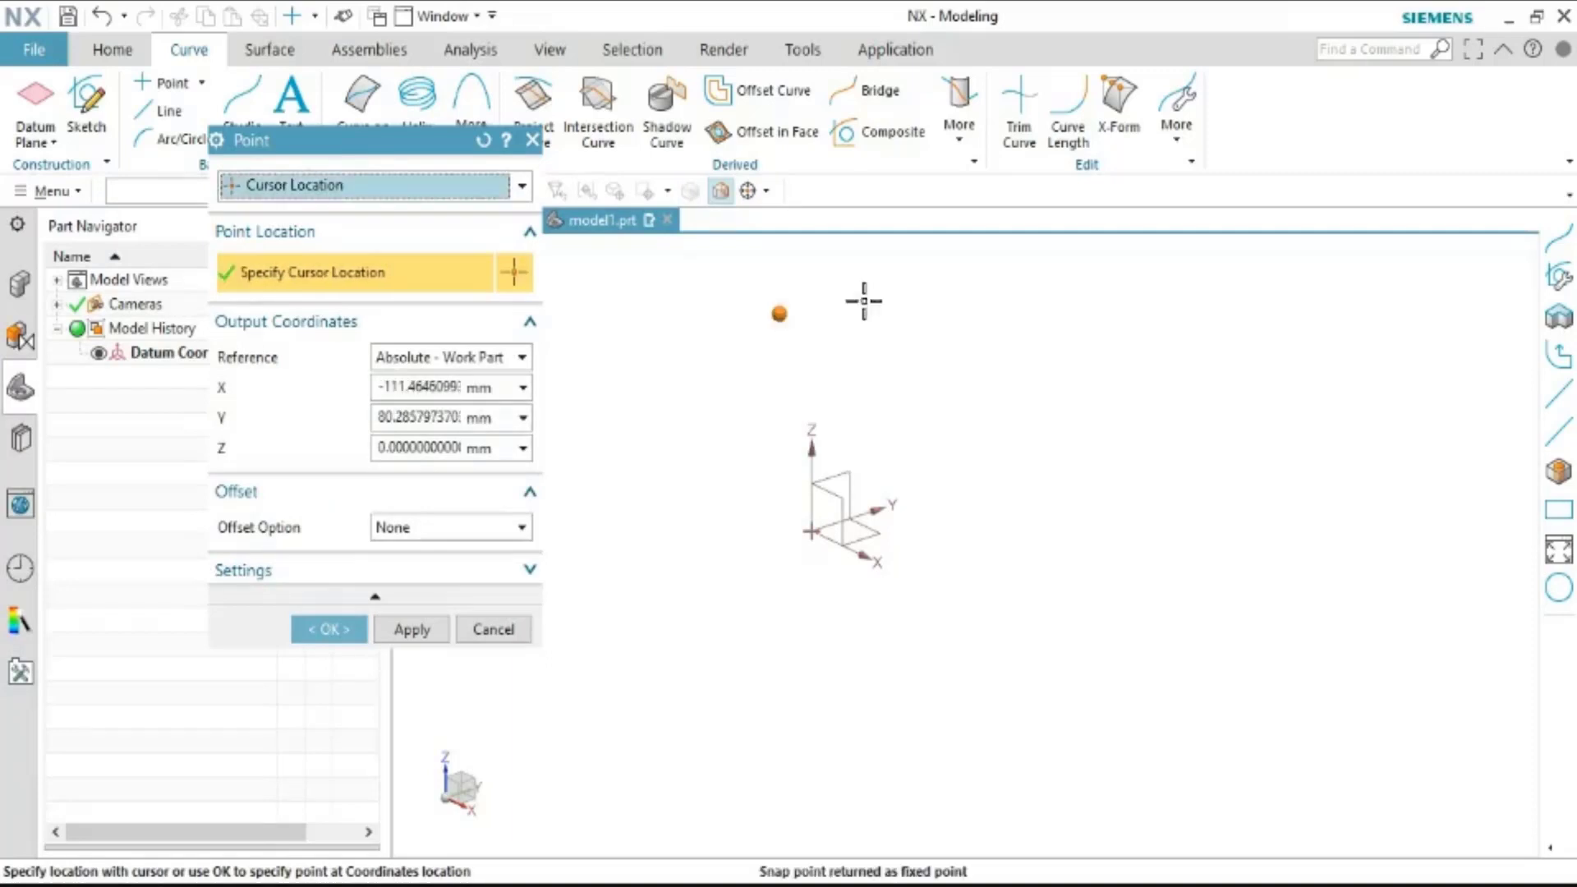
click(946, 327)
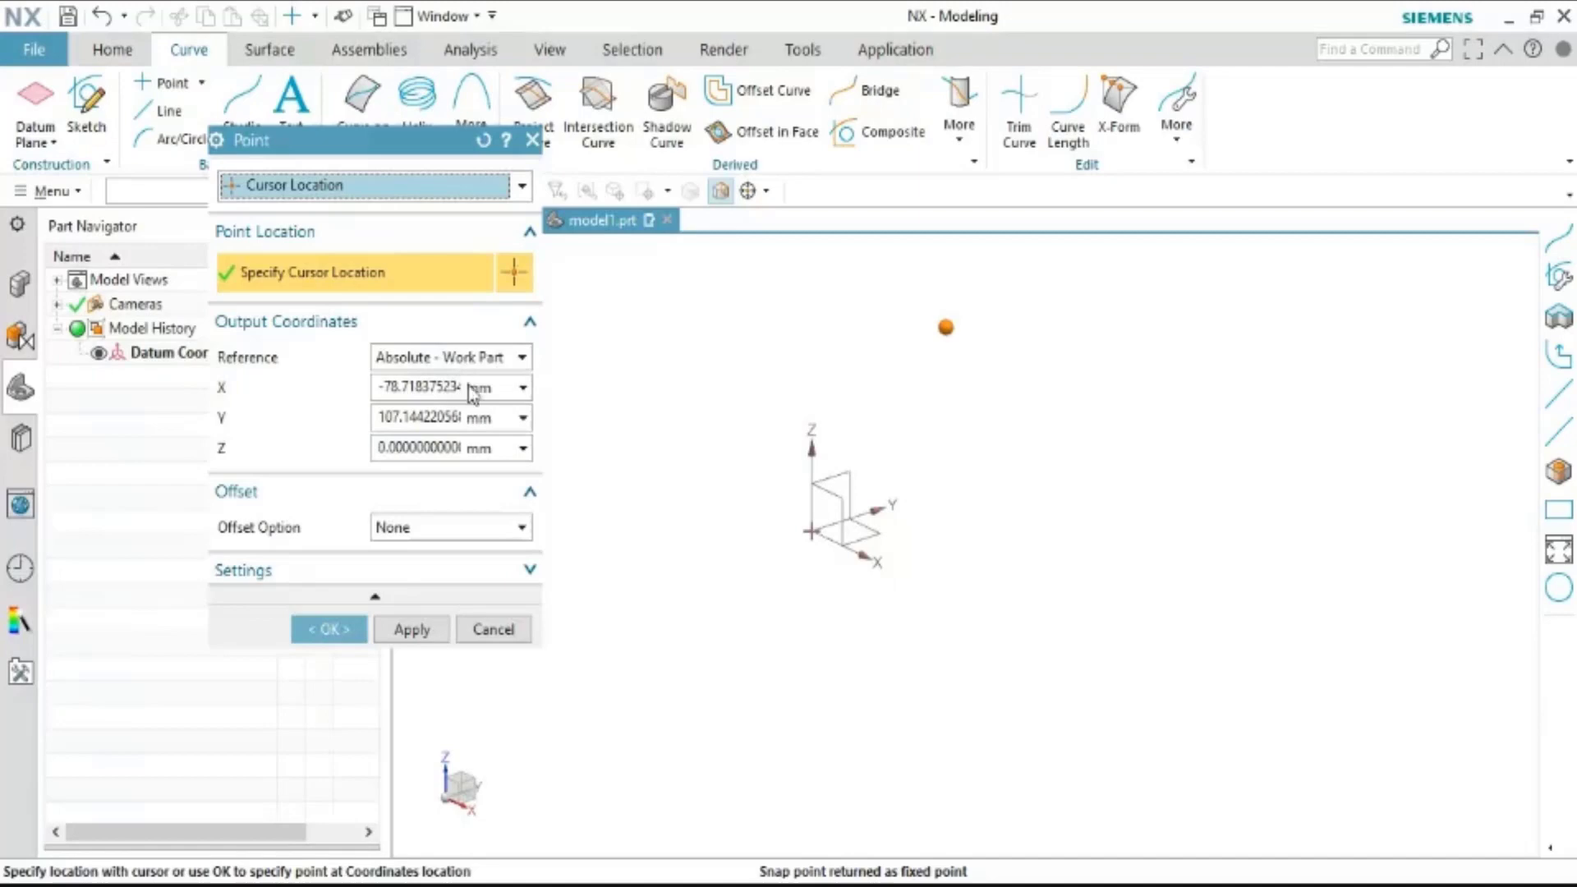
click(390, 378)
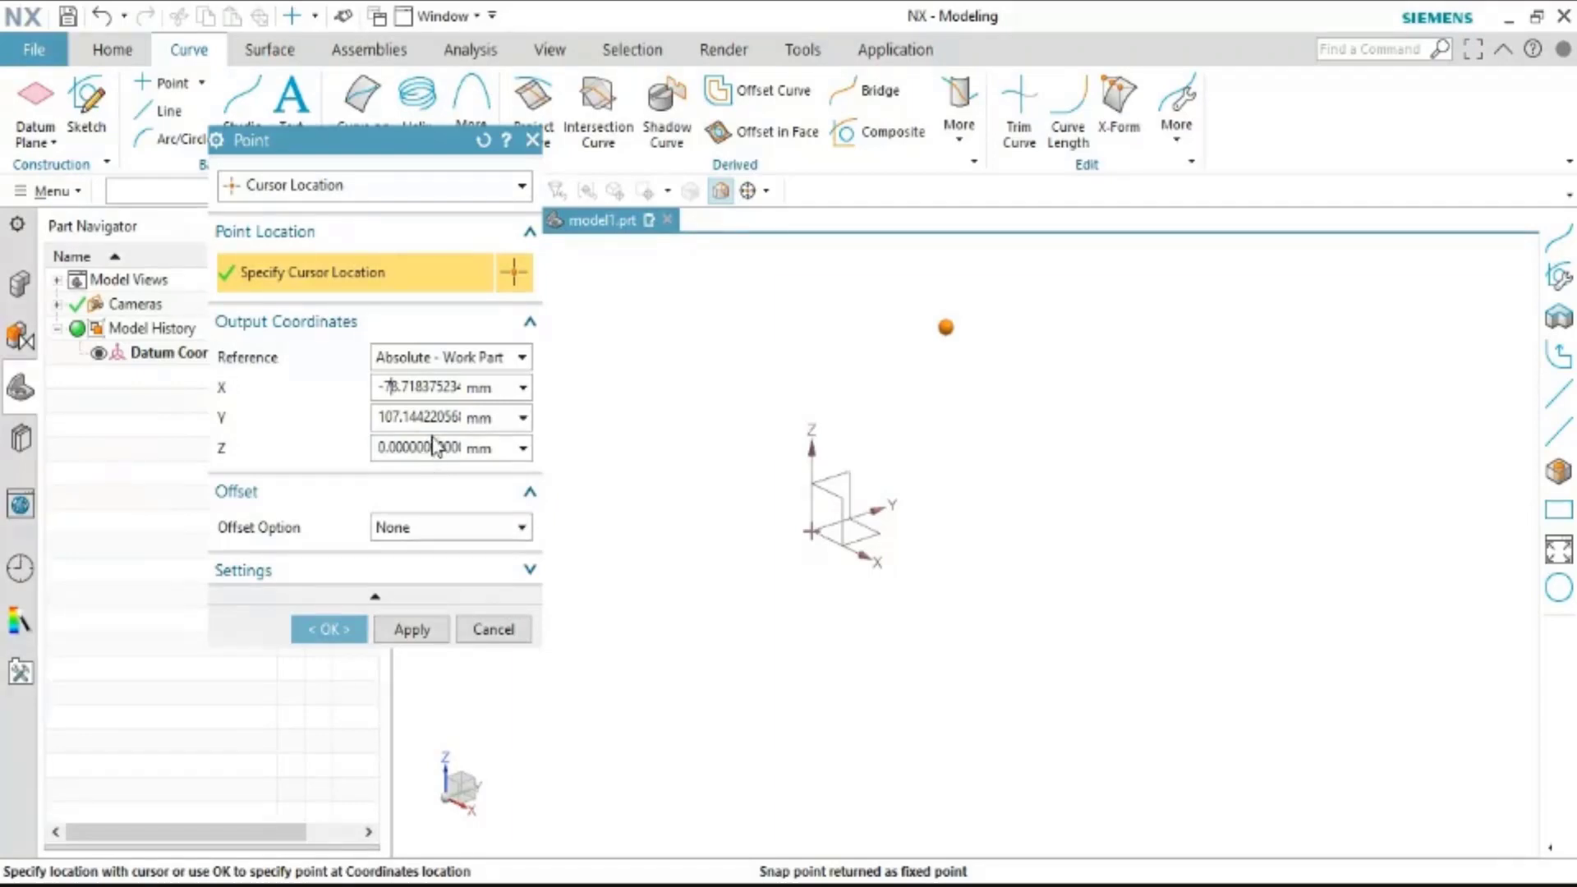
click(322, 631)
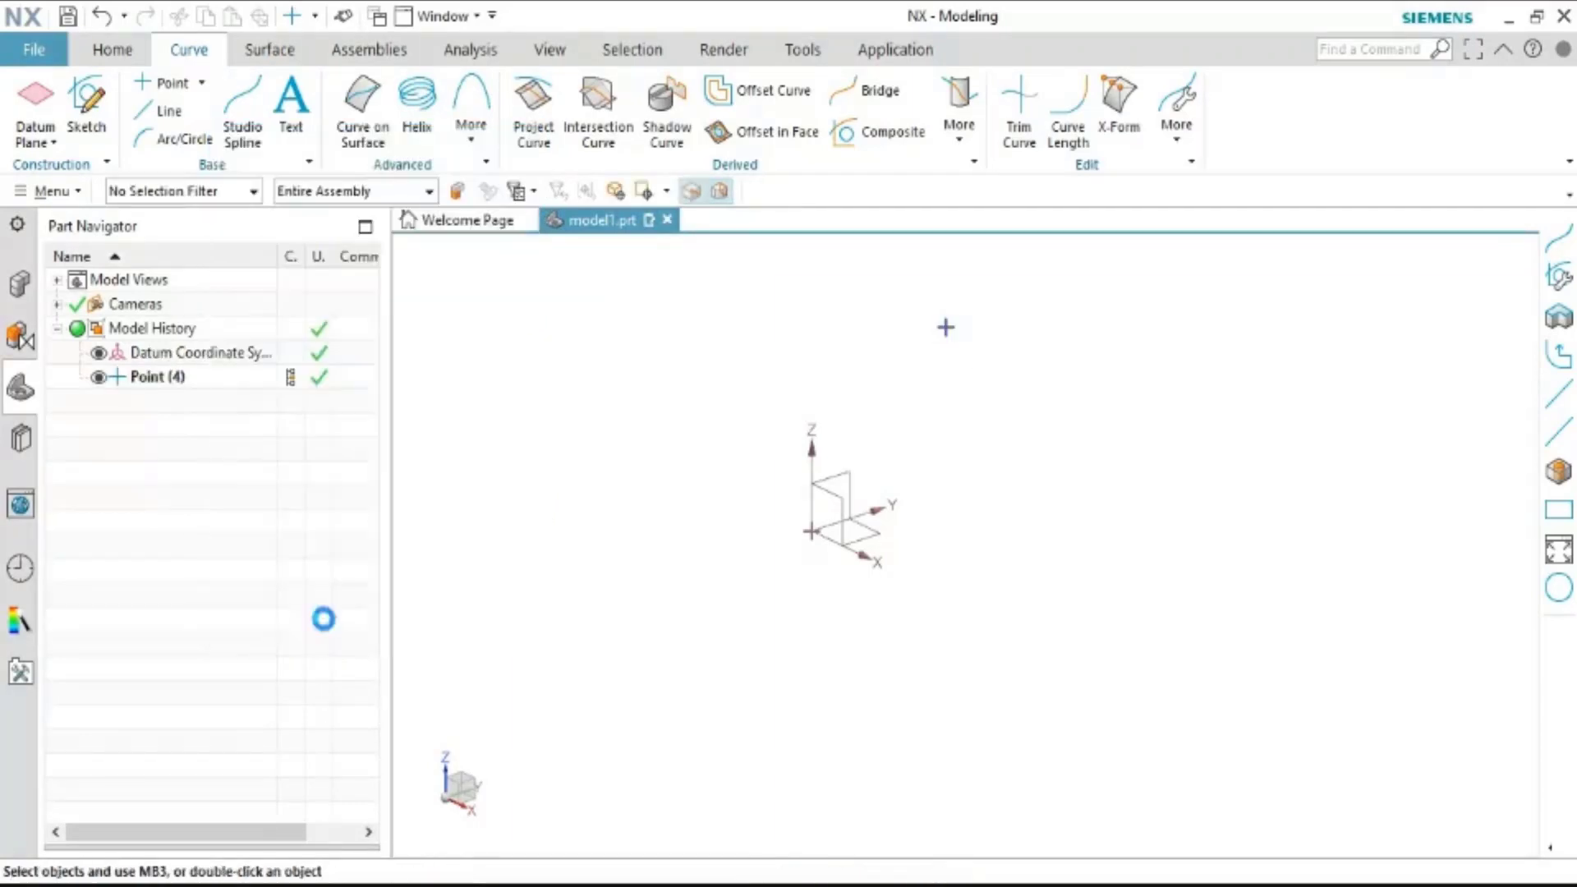
click(174, 84)
Try the Existing Point and End Point types in the Point dialog
click(411, 190)
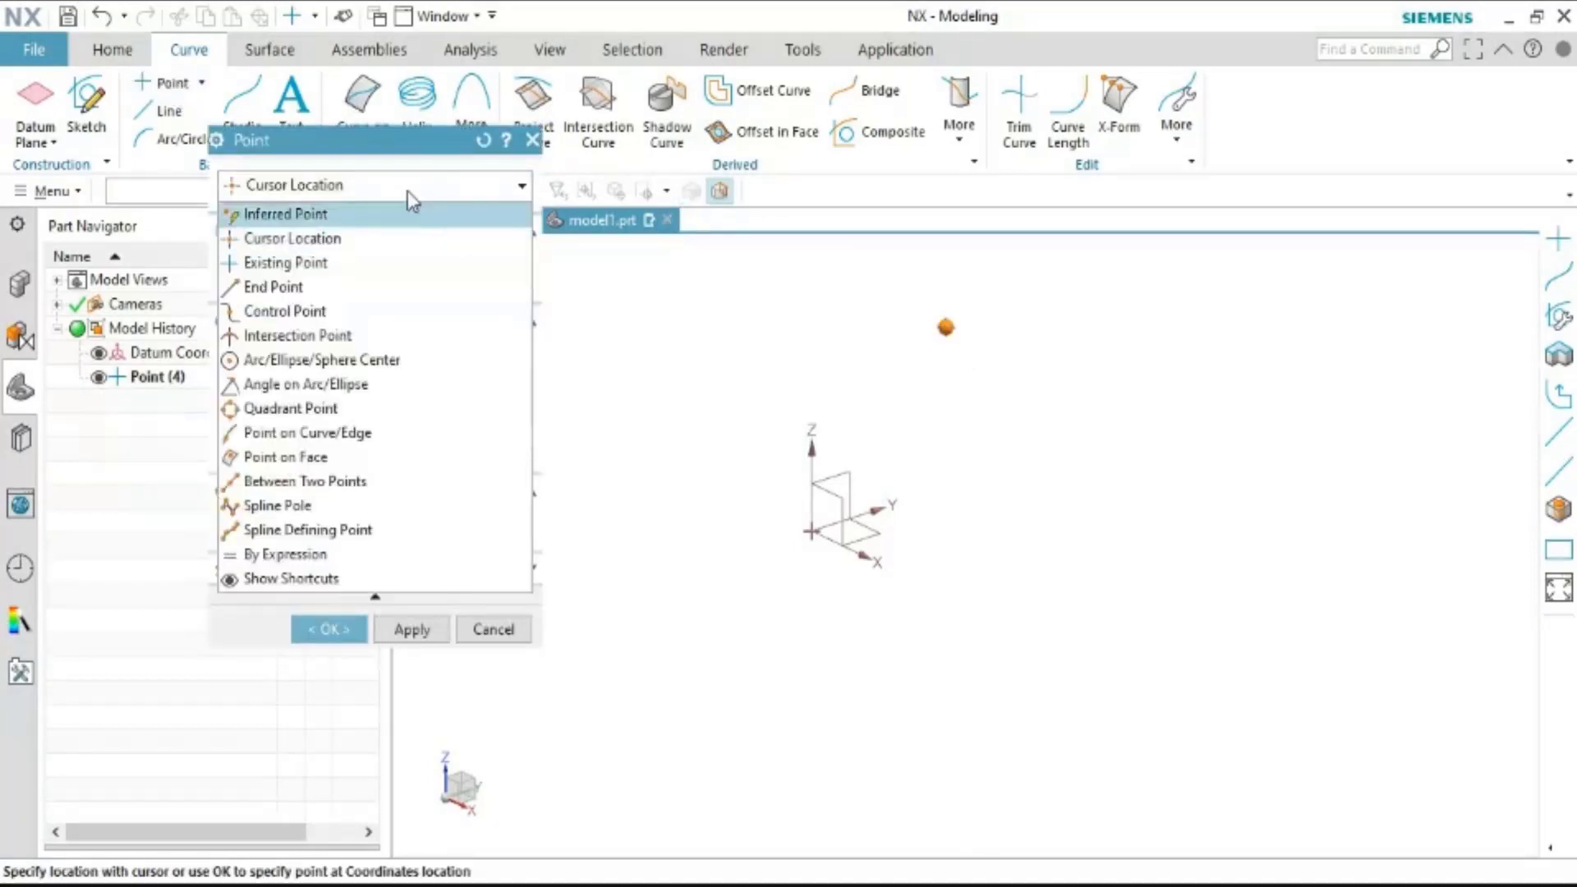
click(391, 262)
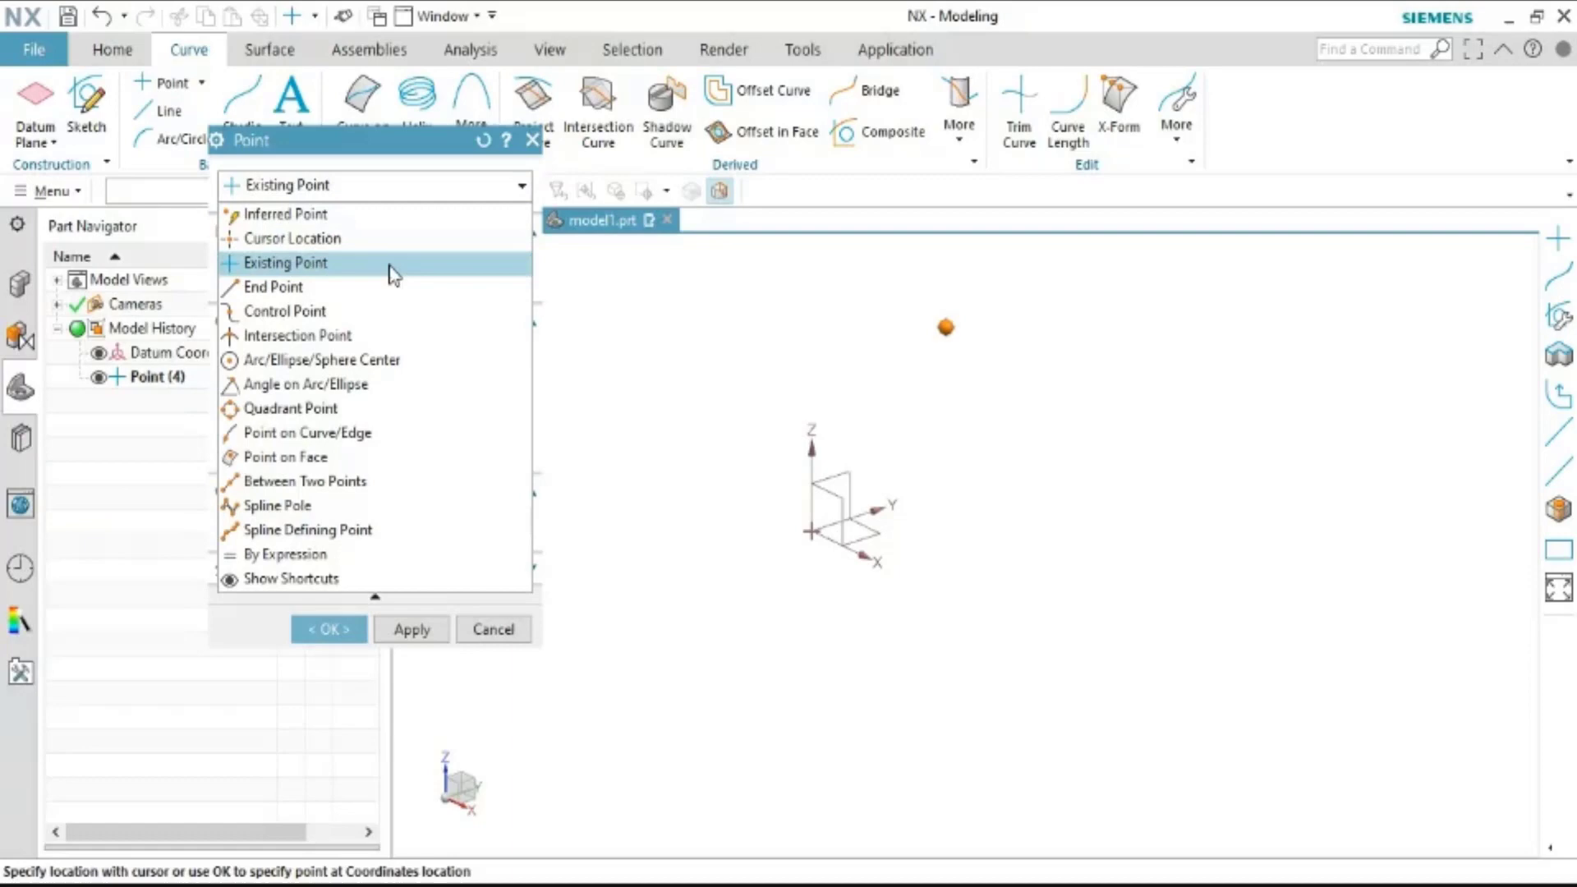
click(391, 267)
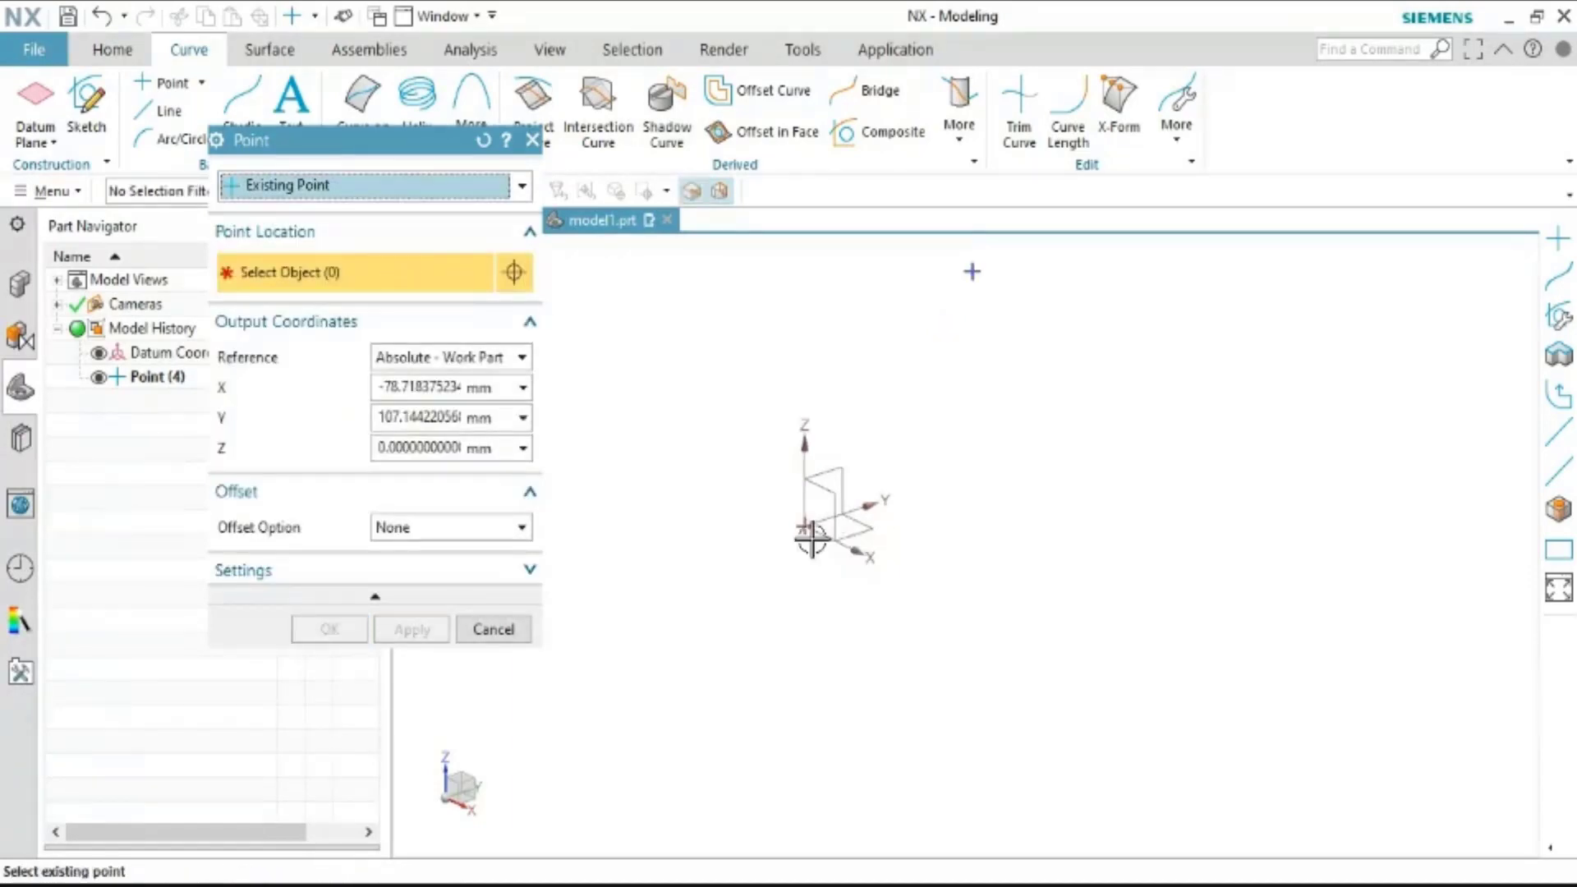
scroll(850, 433, down, 1)
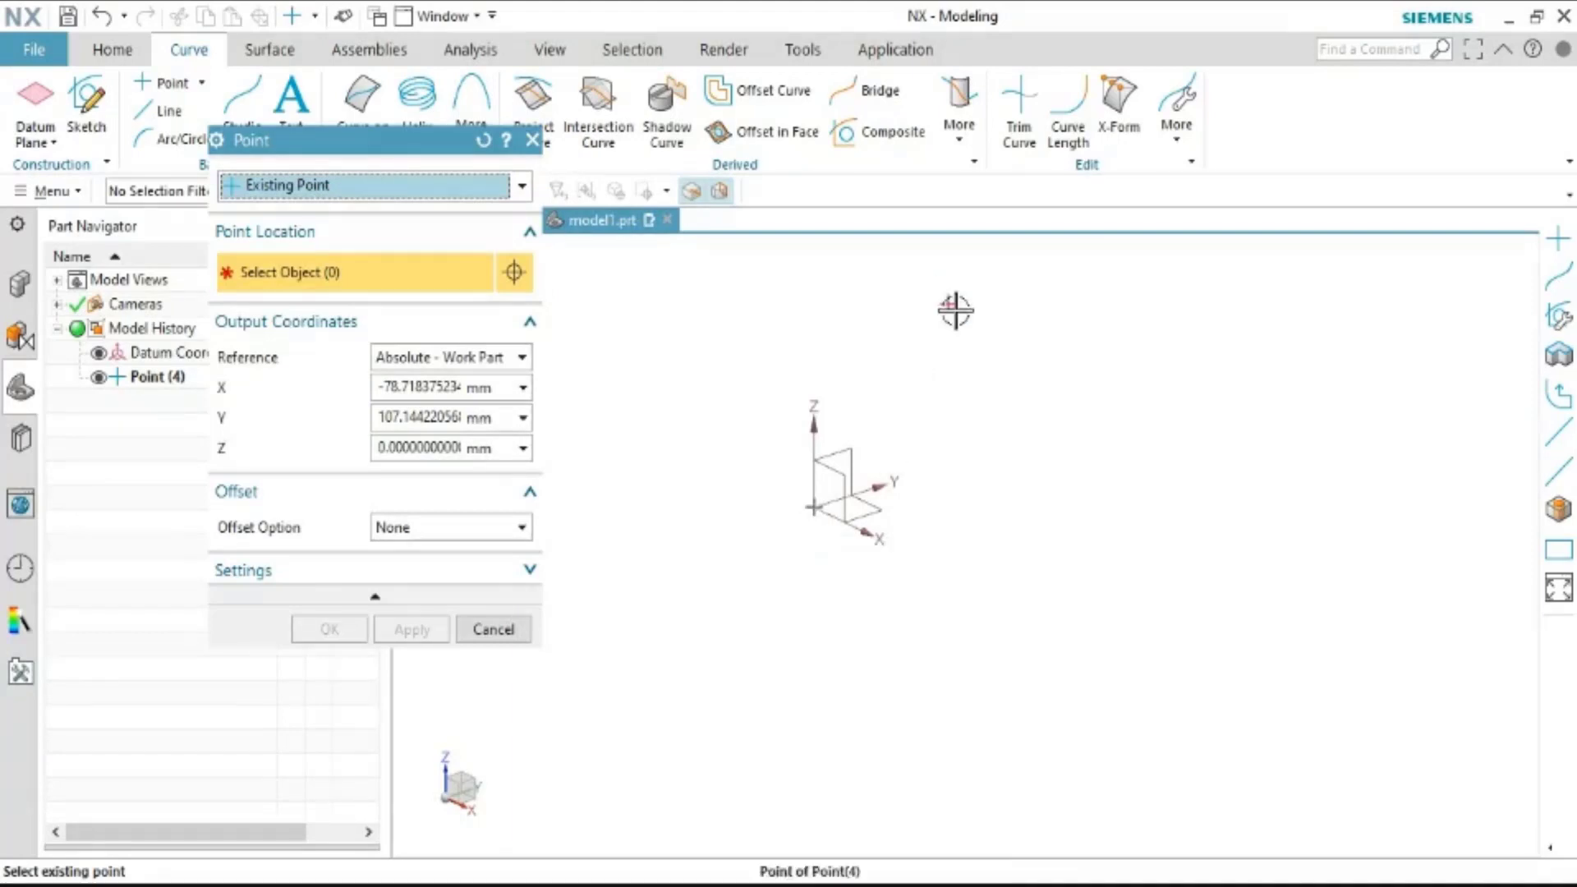
click(366, 187)
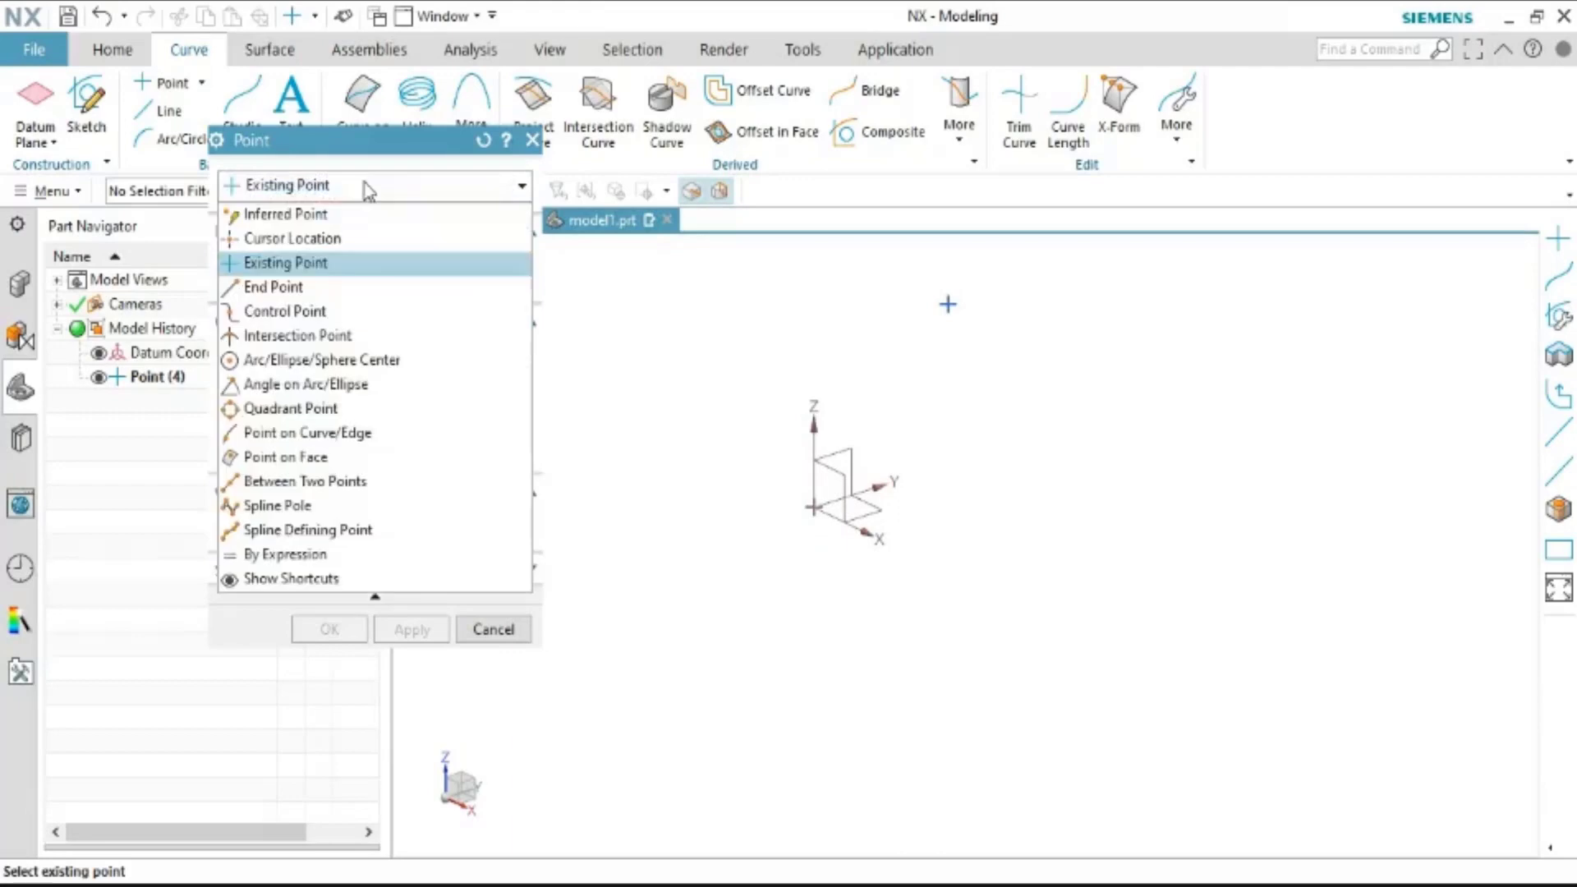
click(311, 287)
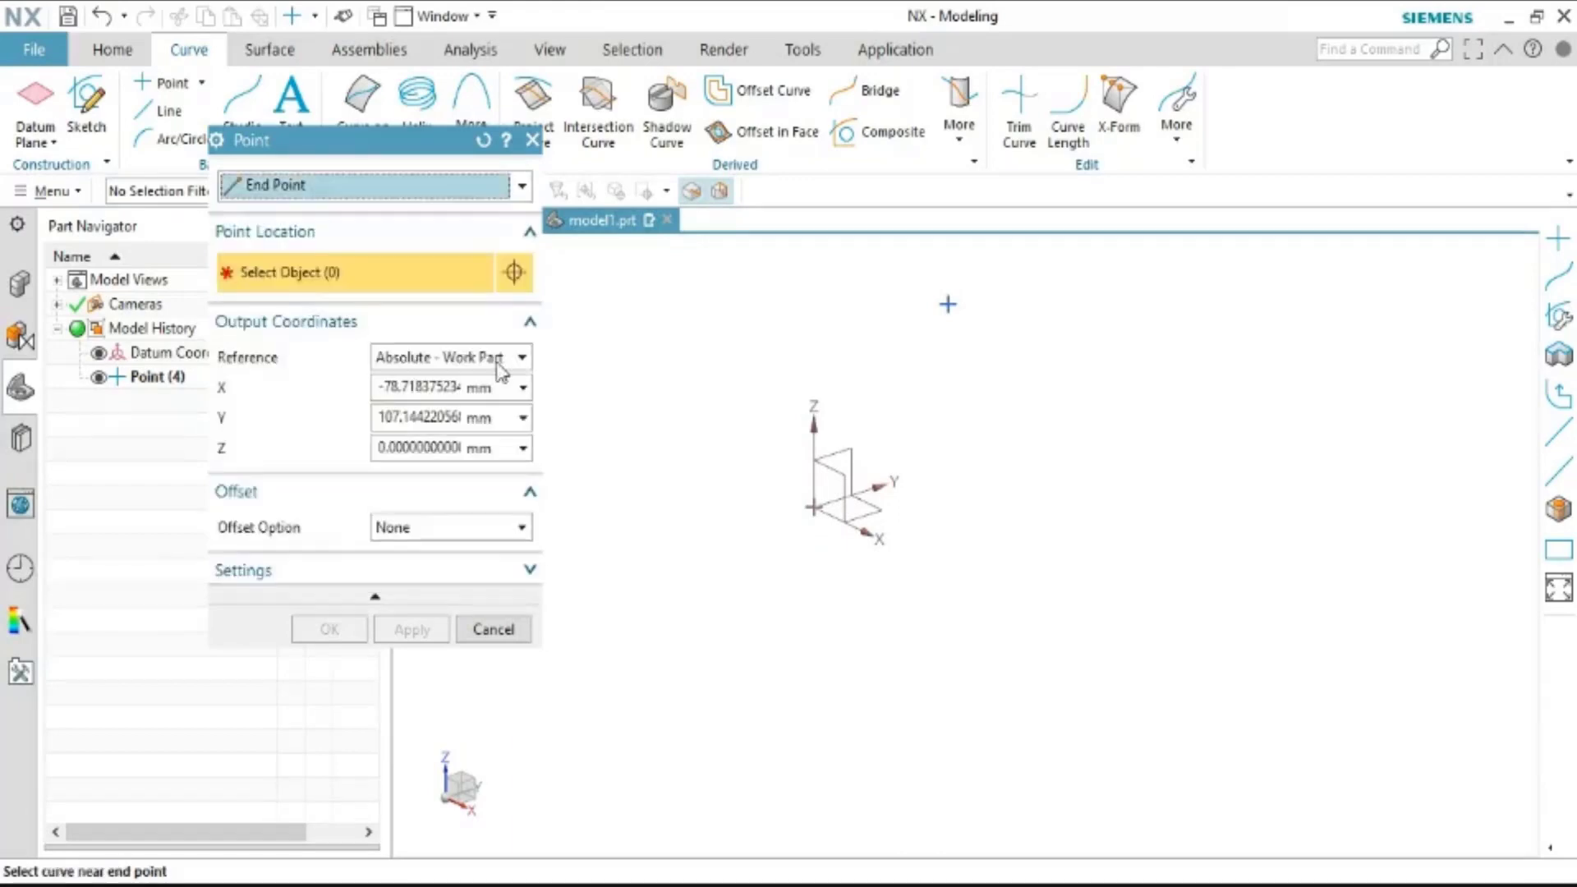
Cancel the Point dialog and create Line (5) from Point (4) toward the lower left
click(533, 141)
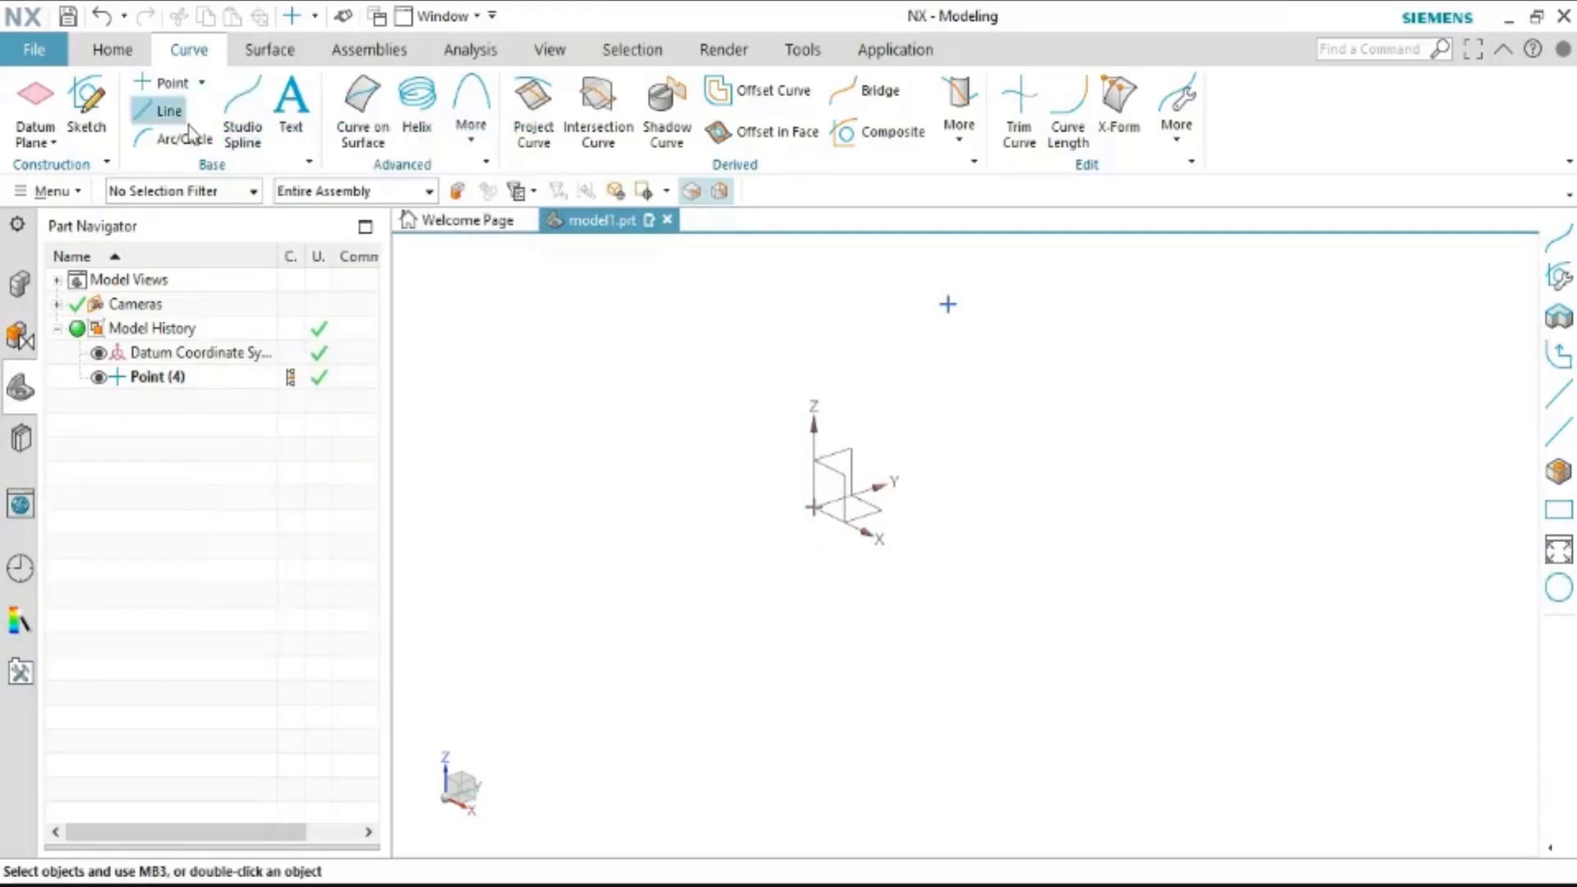
click(148, 115)
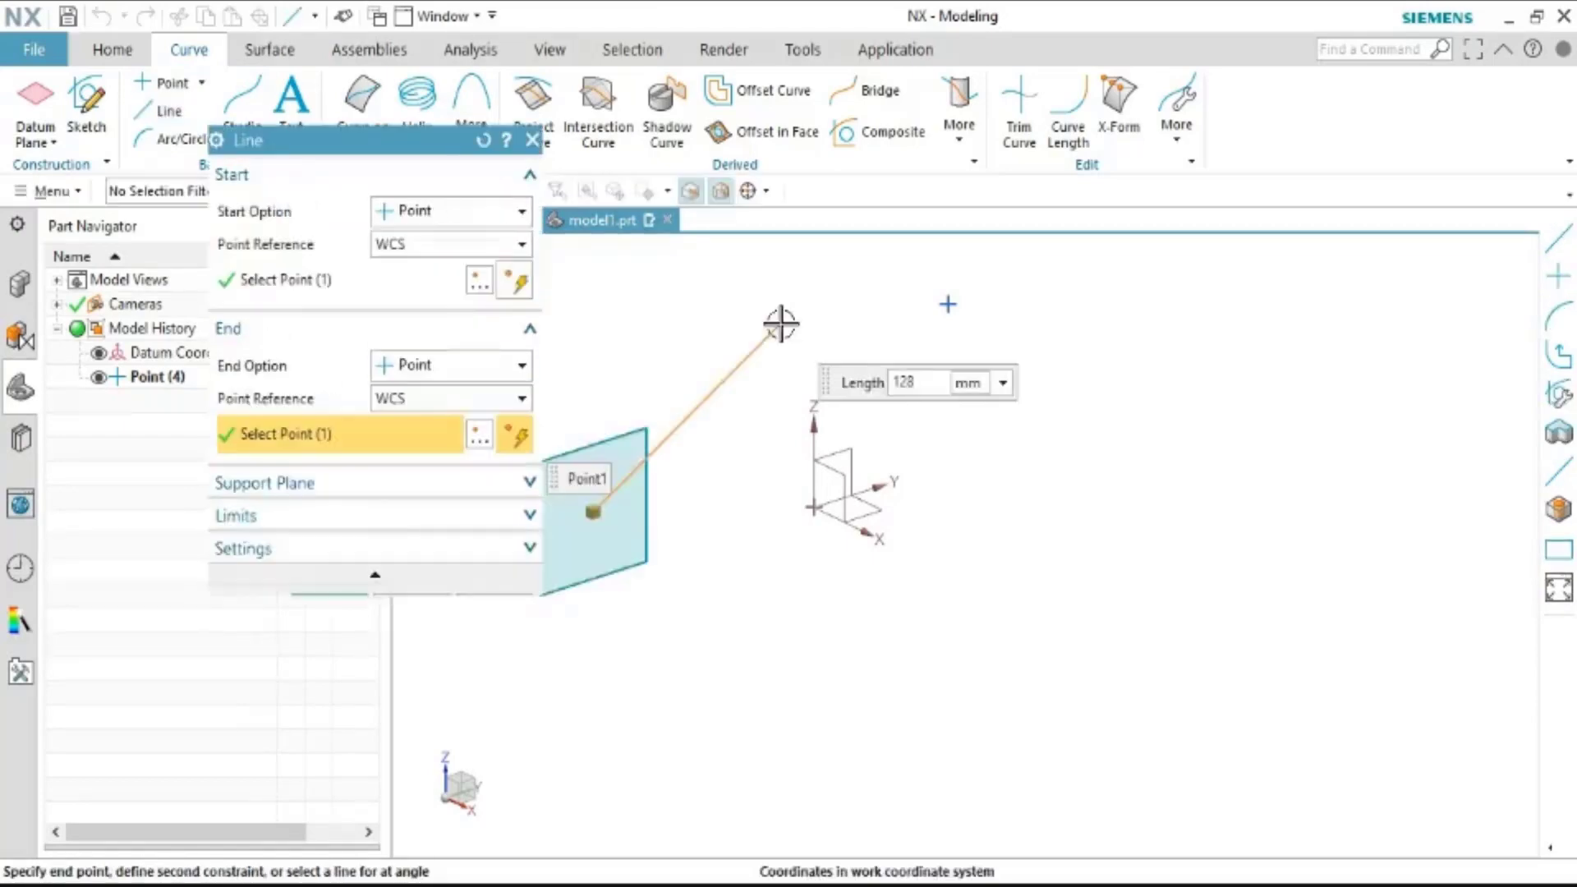
click(341, 596)
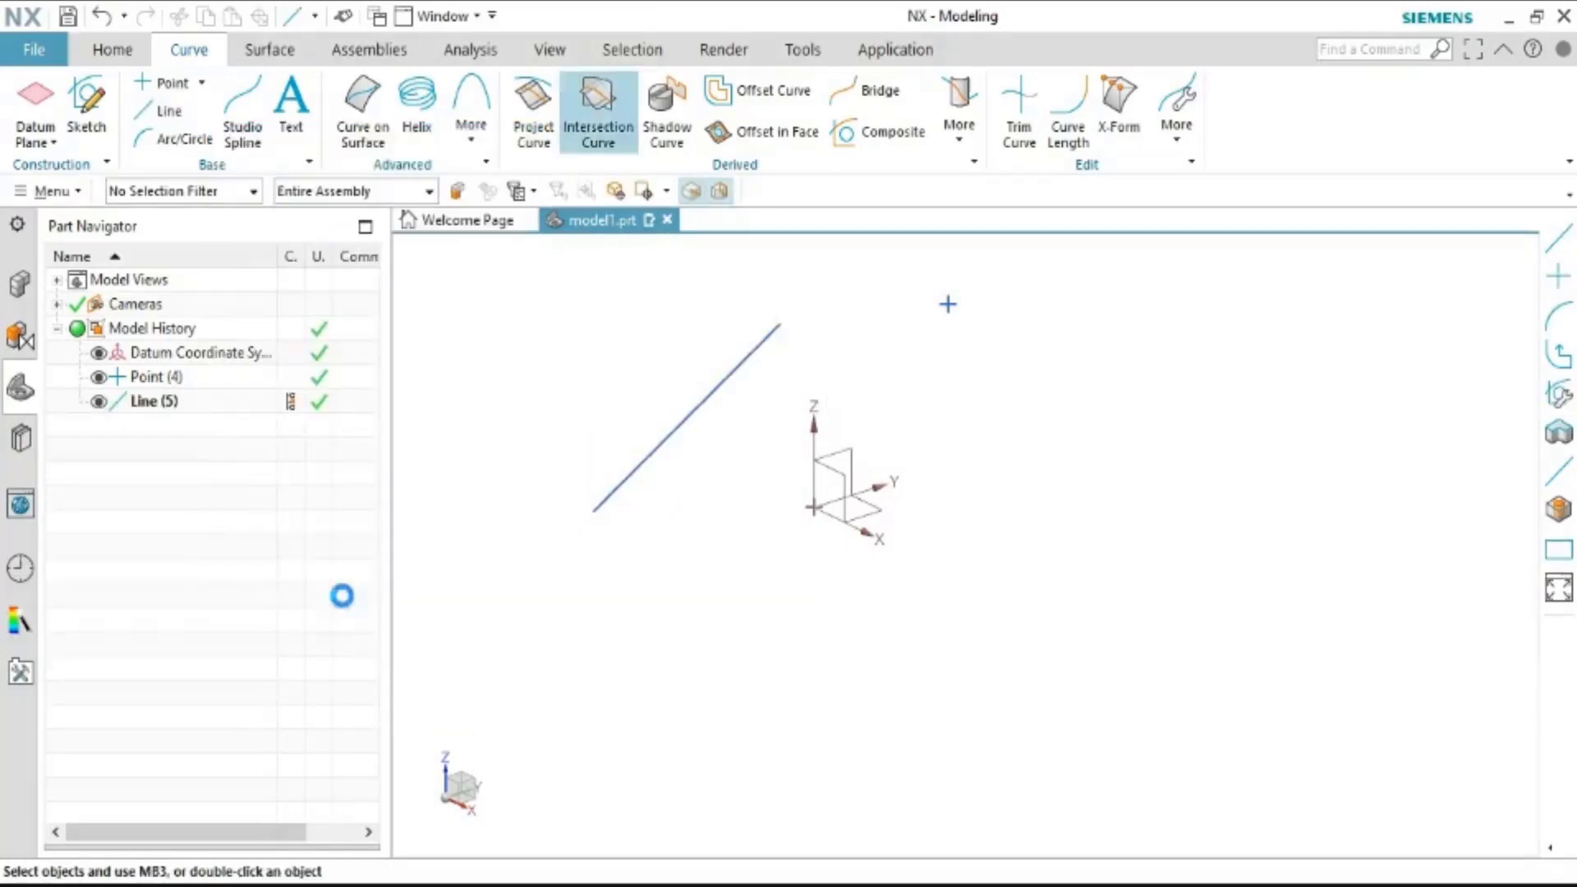
In a new Point dialog, snap with End Point to the line's upper end
click(175, 87)
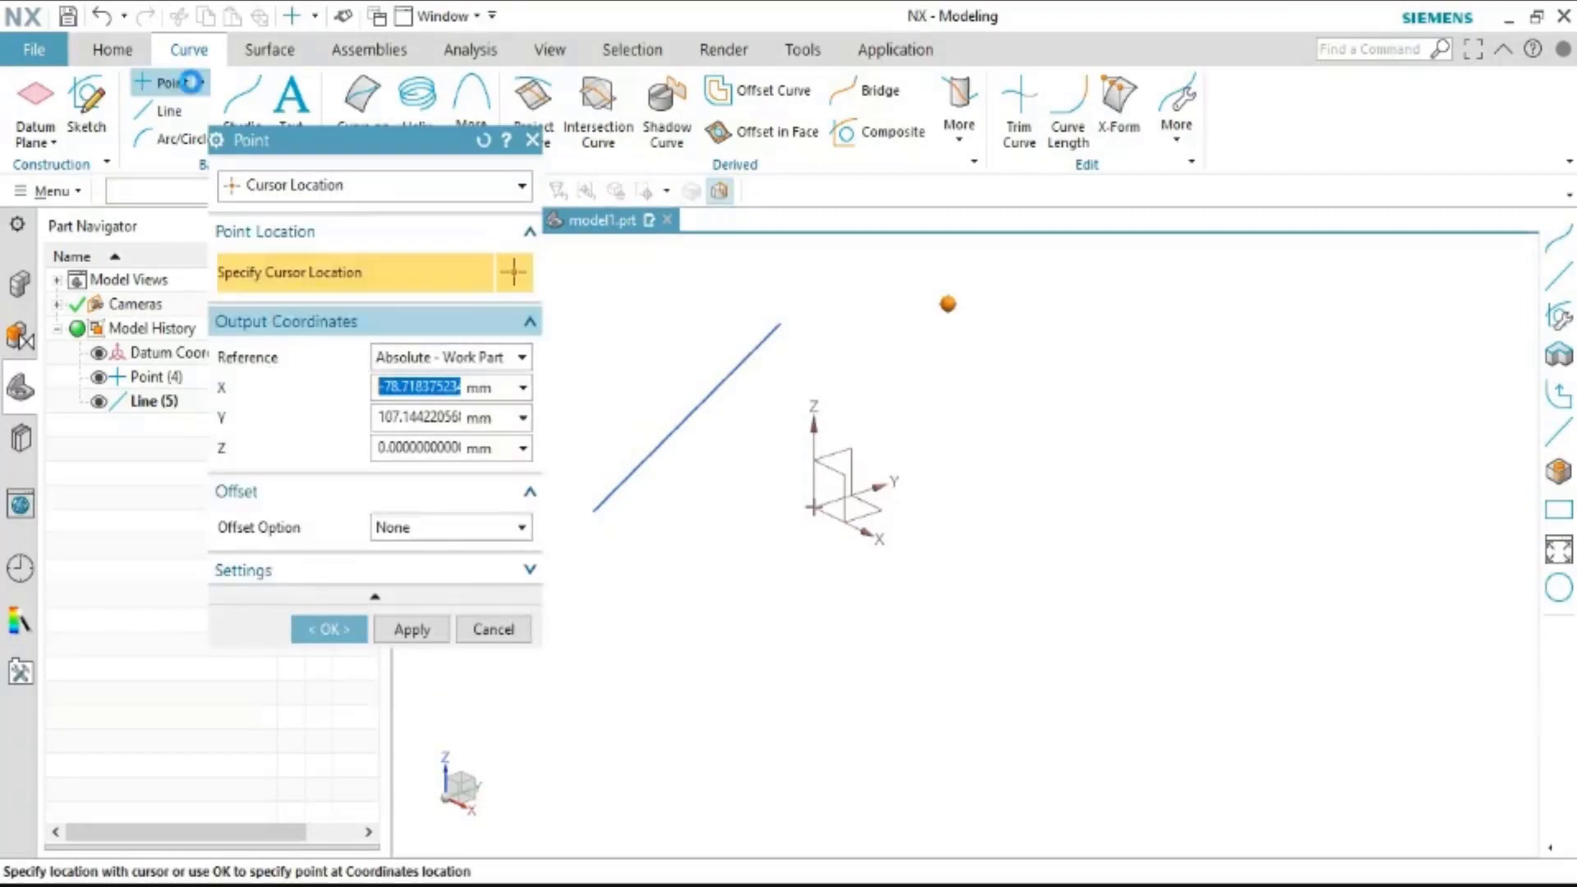
click(368, 184)
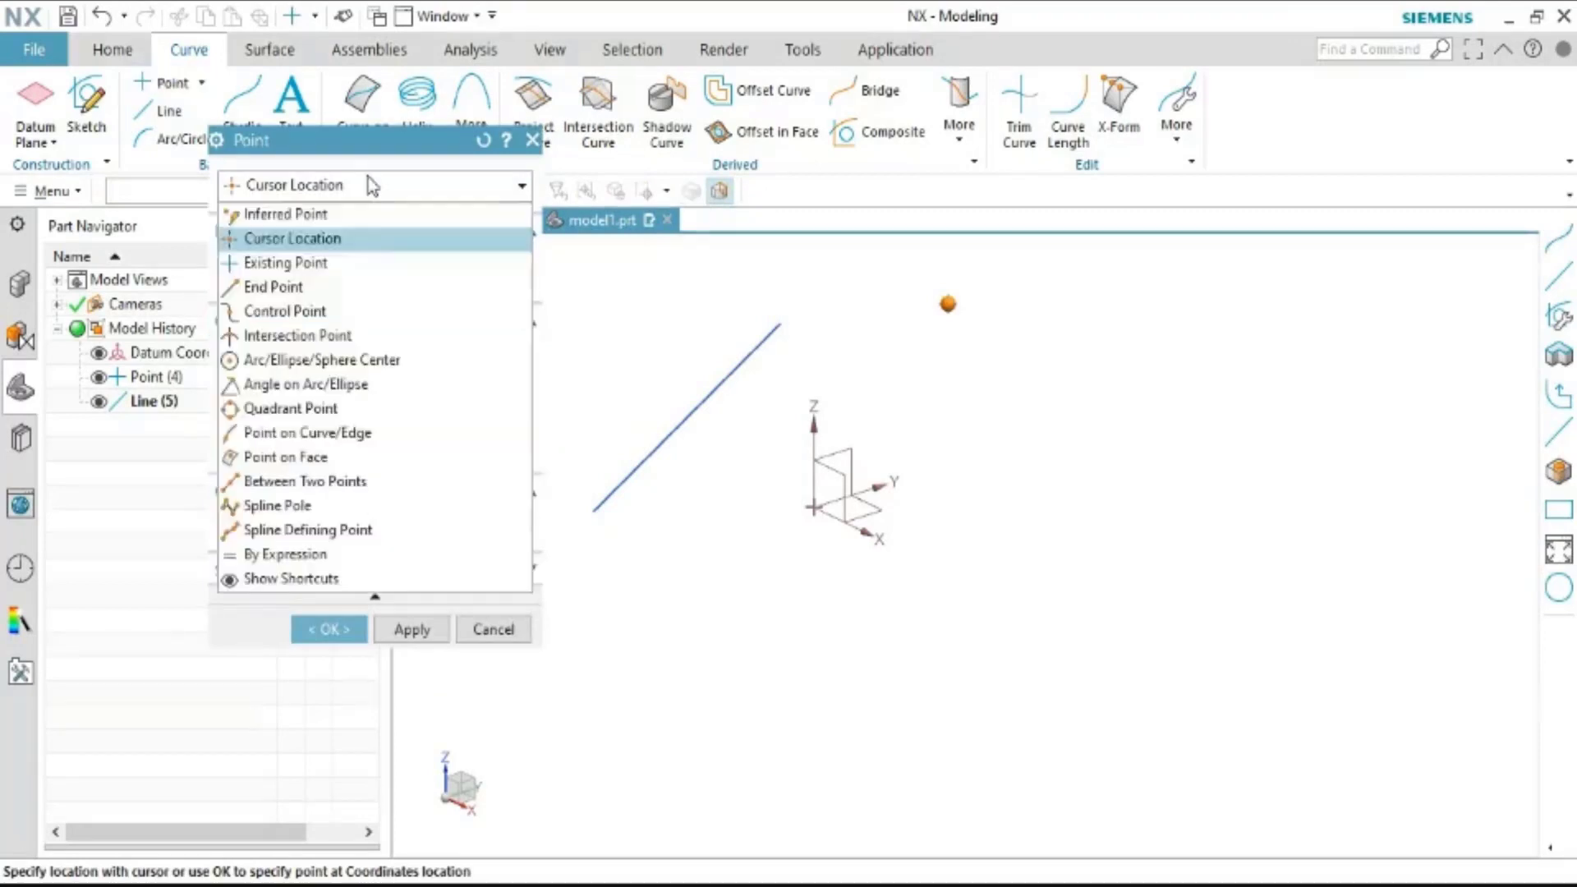
click(337, 289)
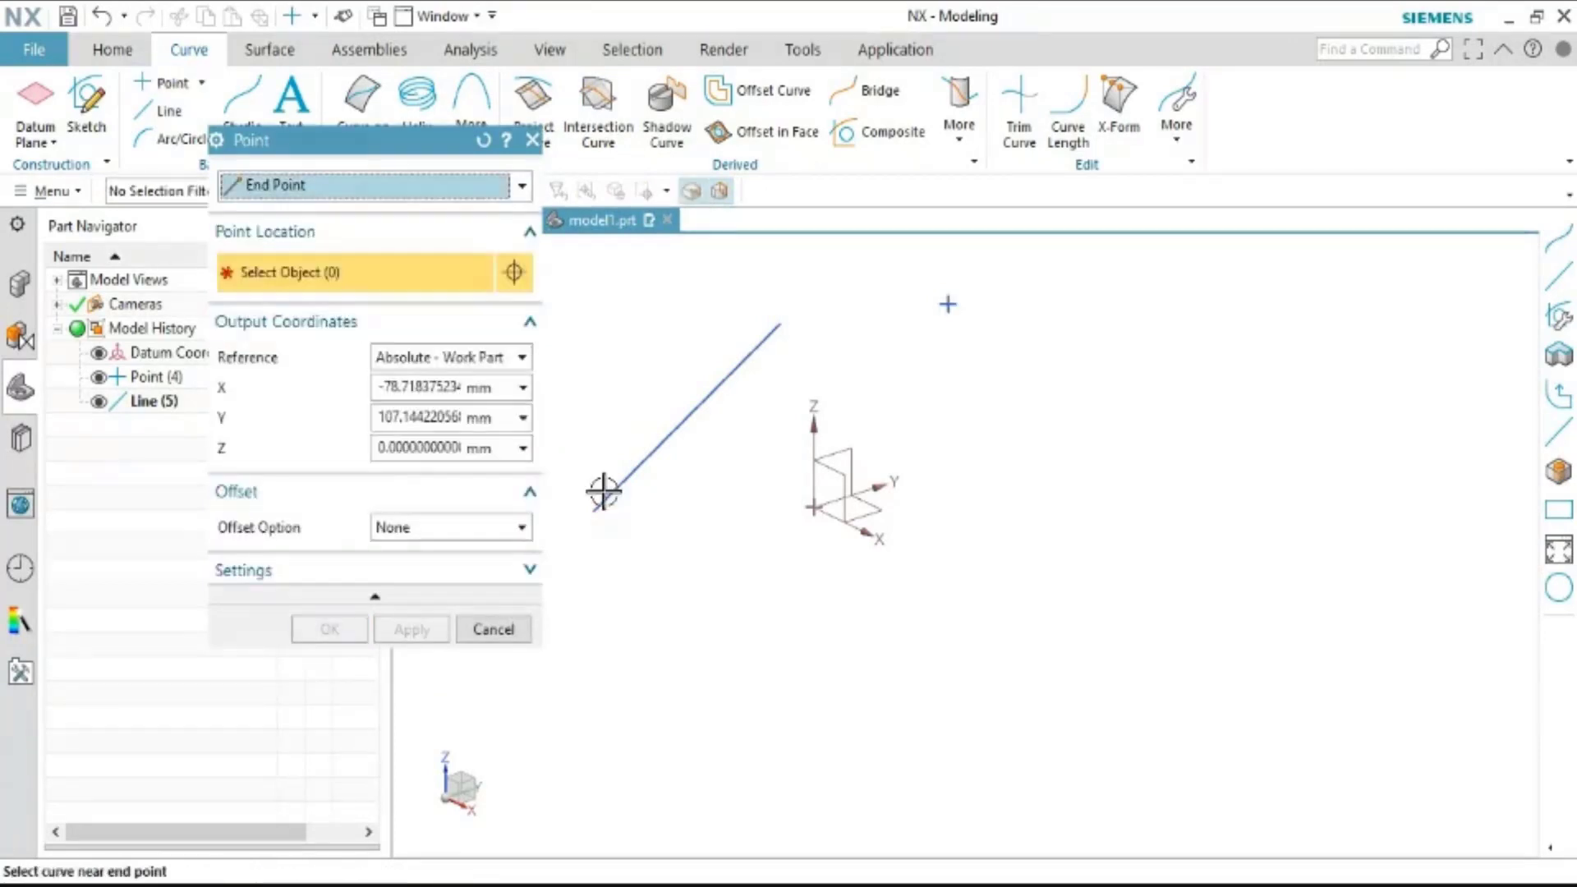
click(781, 324)
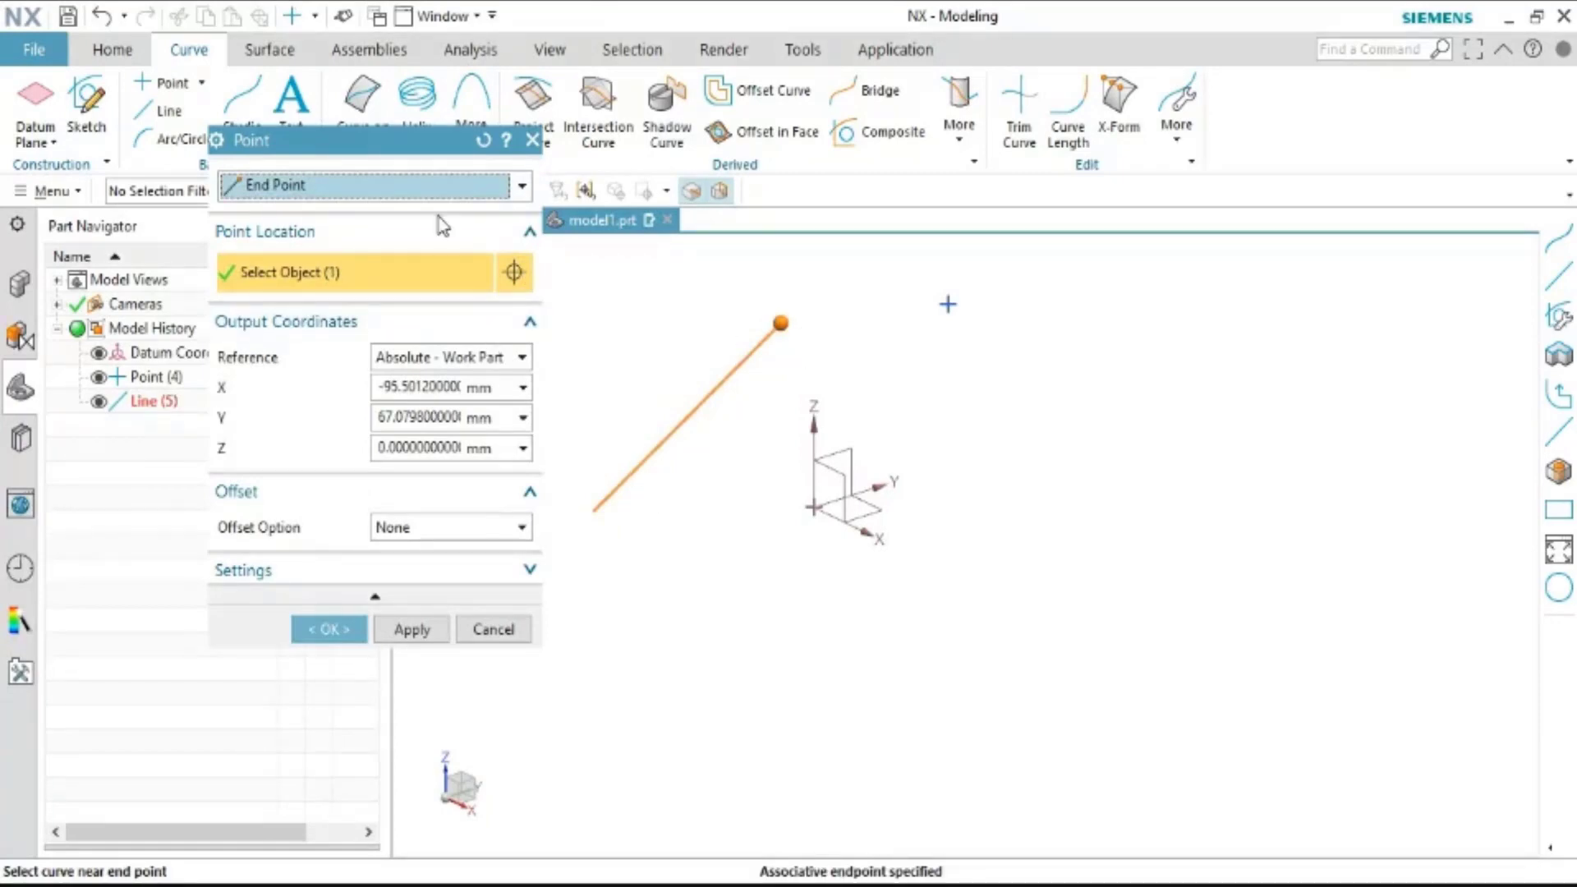
Snap with Control Point to the line's midpoint, then cancel without creating a point
click(371, 185)
click(371, 309)
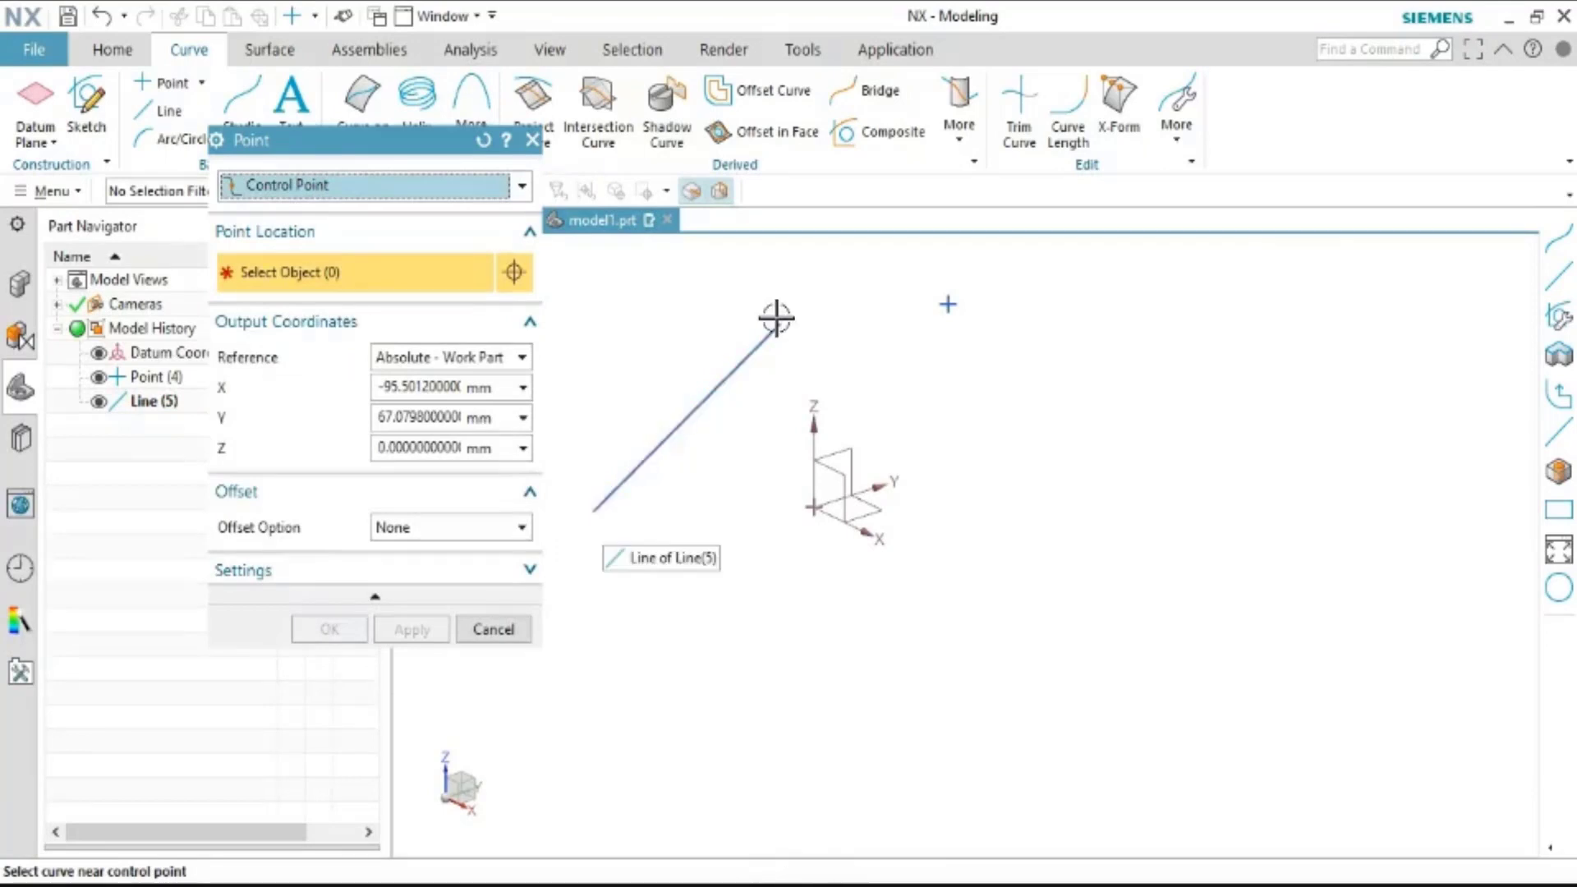
click(701, 402)
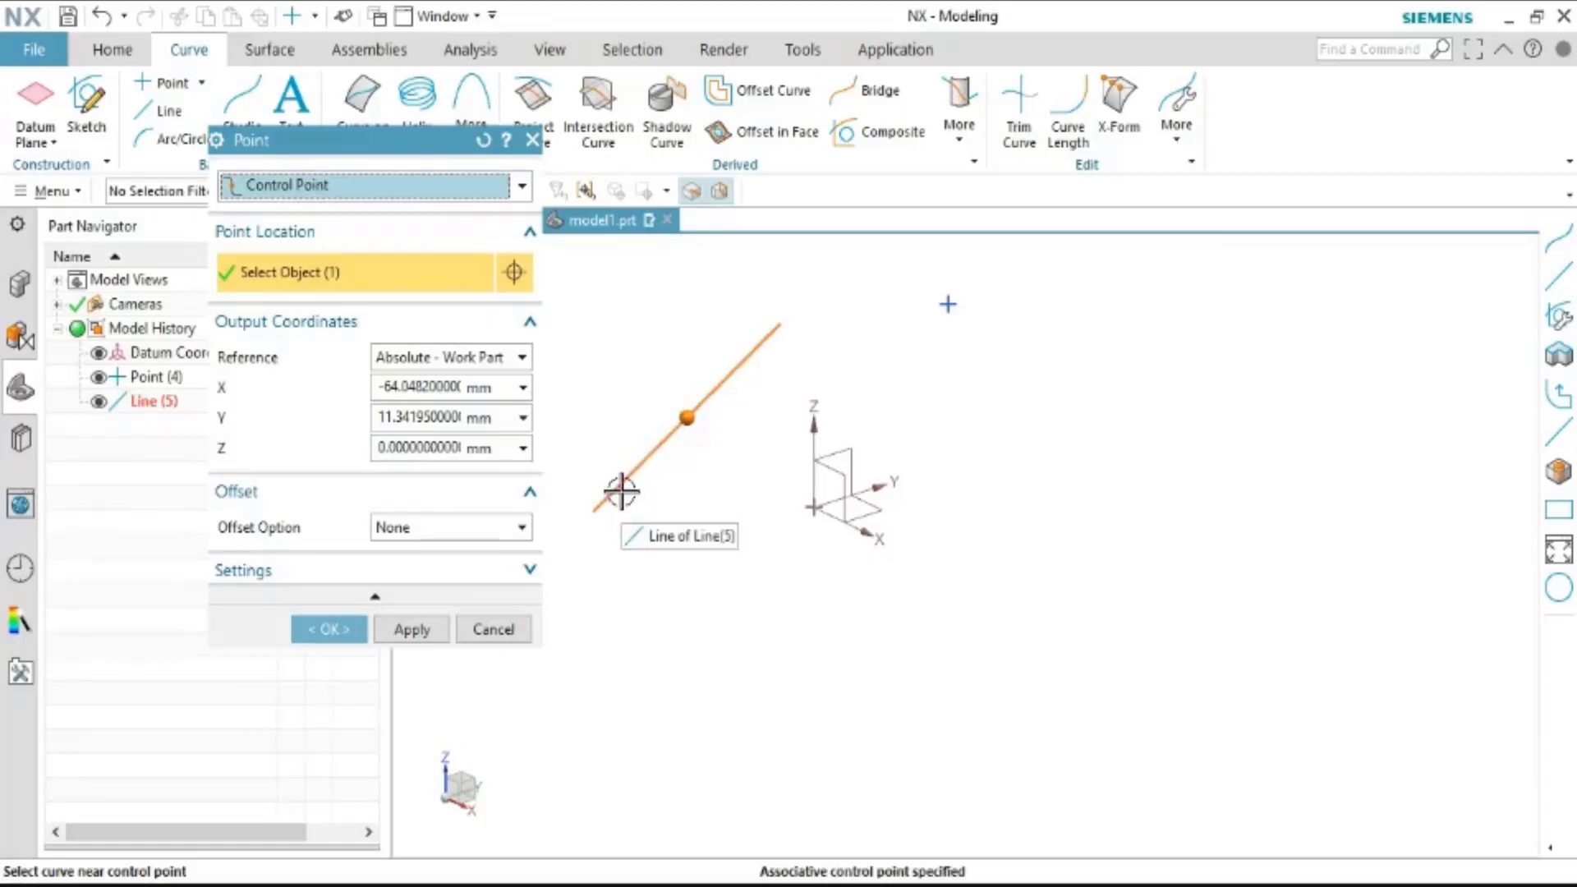
click(519, 185)
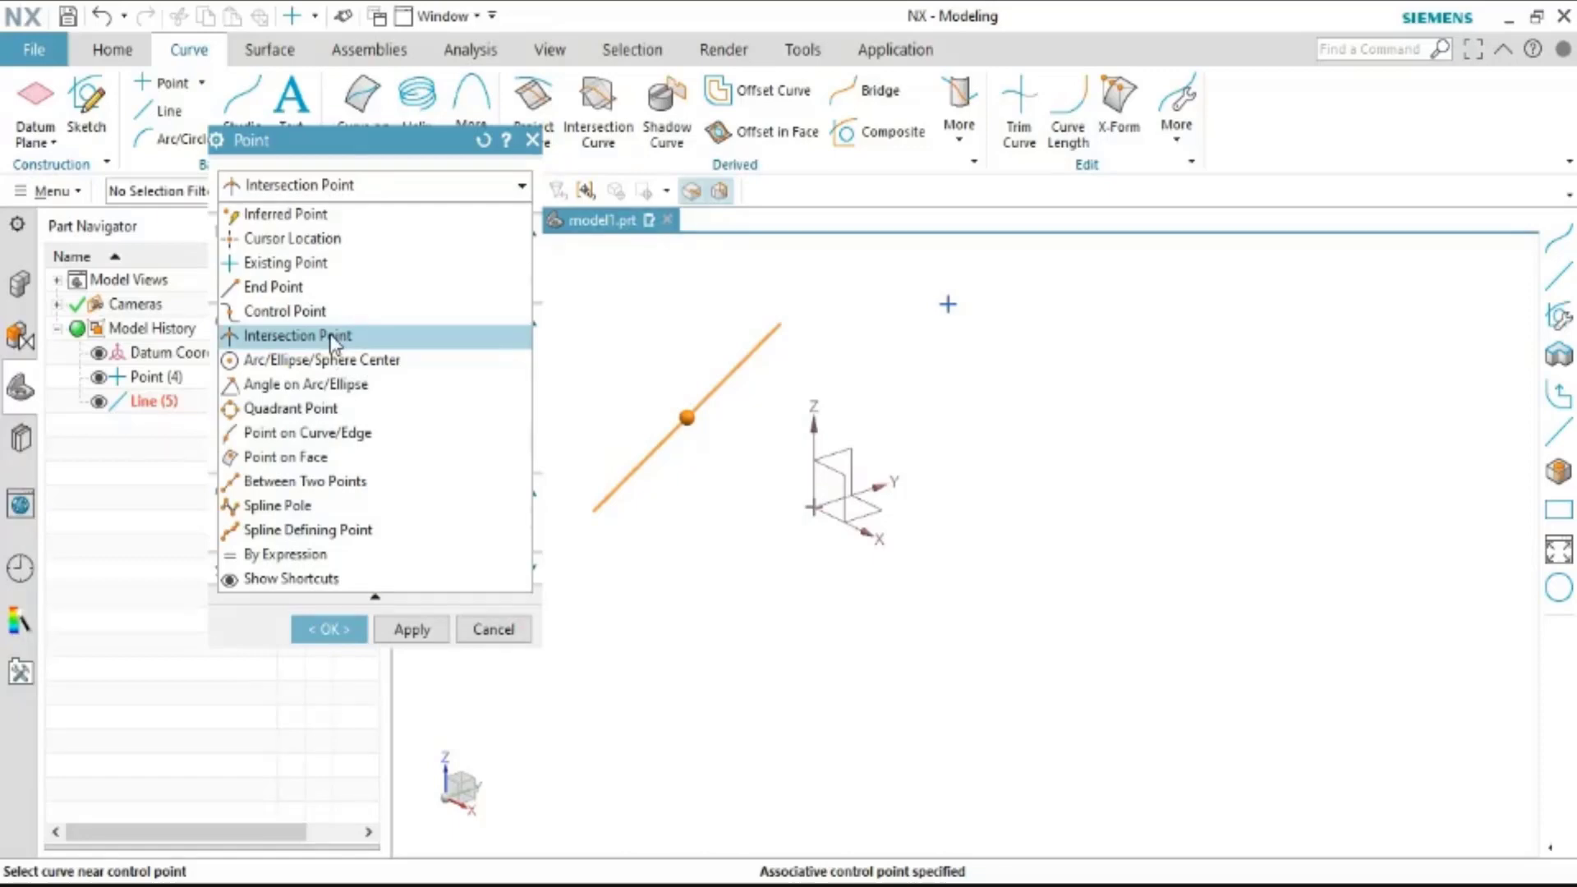
click(345, 310)
click(532, 140)
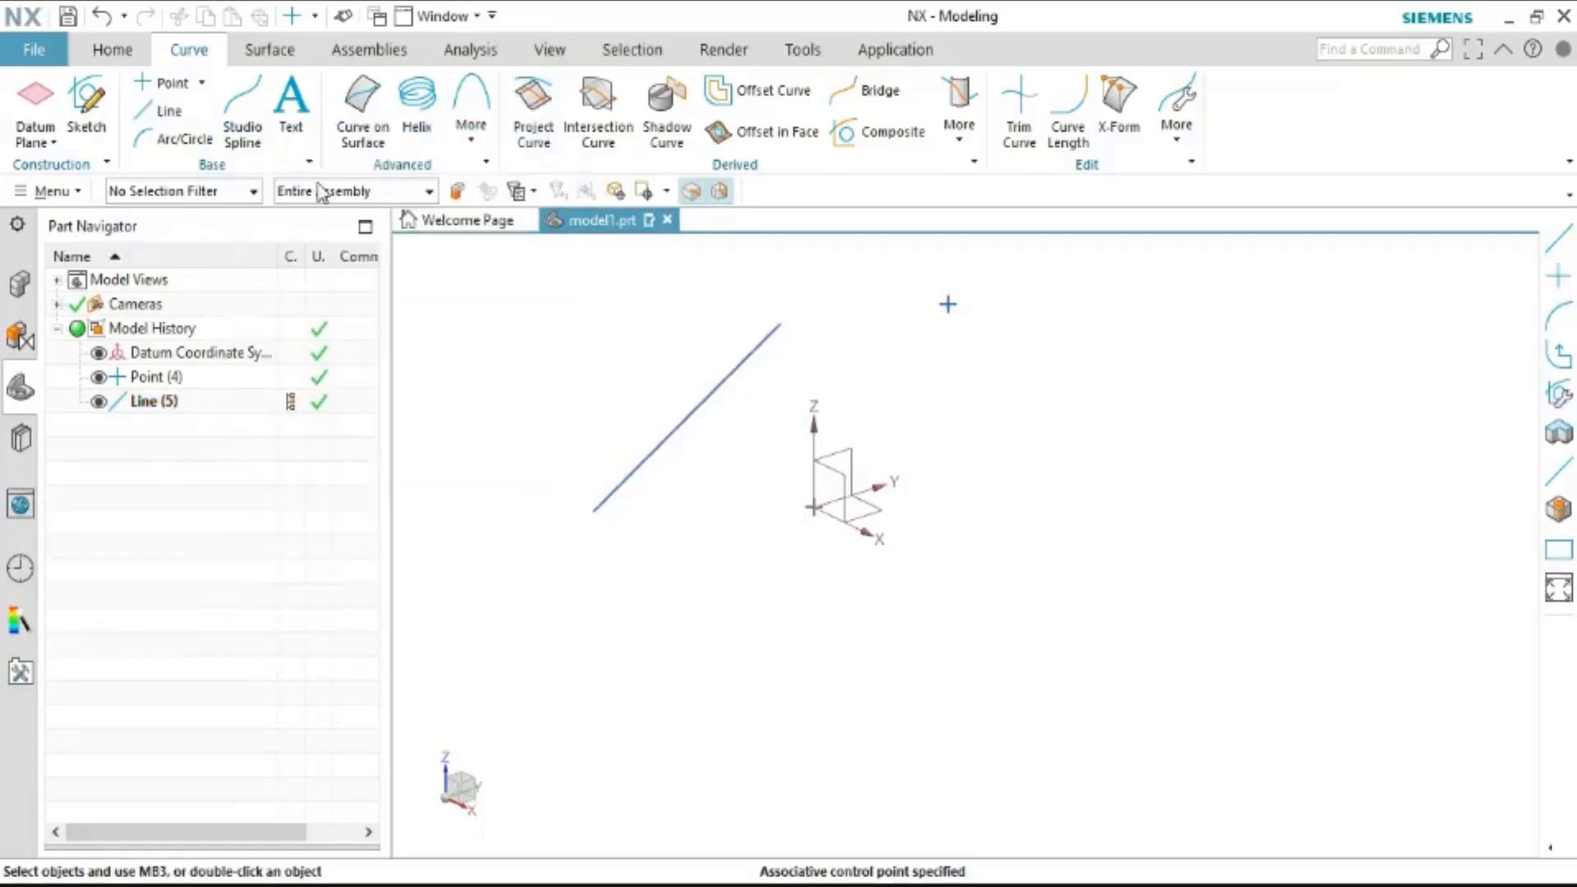
Draw Line (6) from above the first line diagonally across it, forming an X
right_click(625, 306)
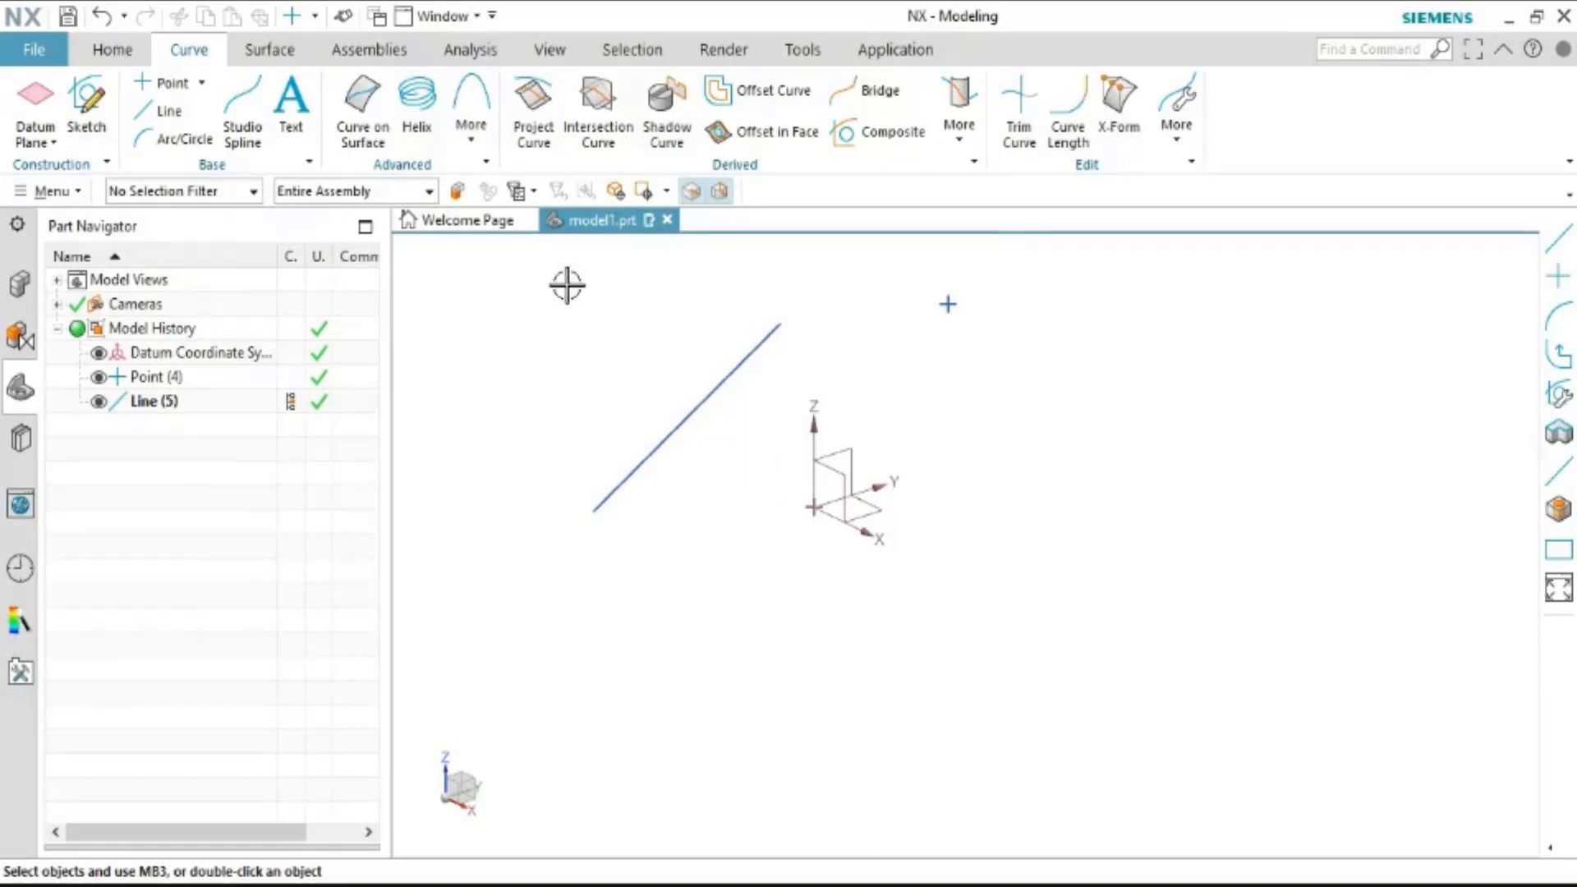
click(171, 115)
click(616, 329)
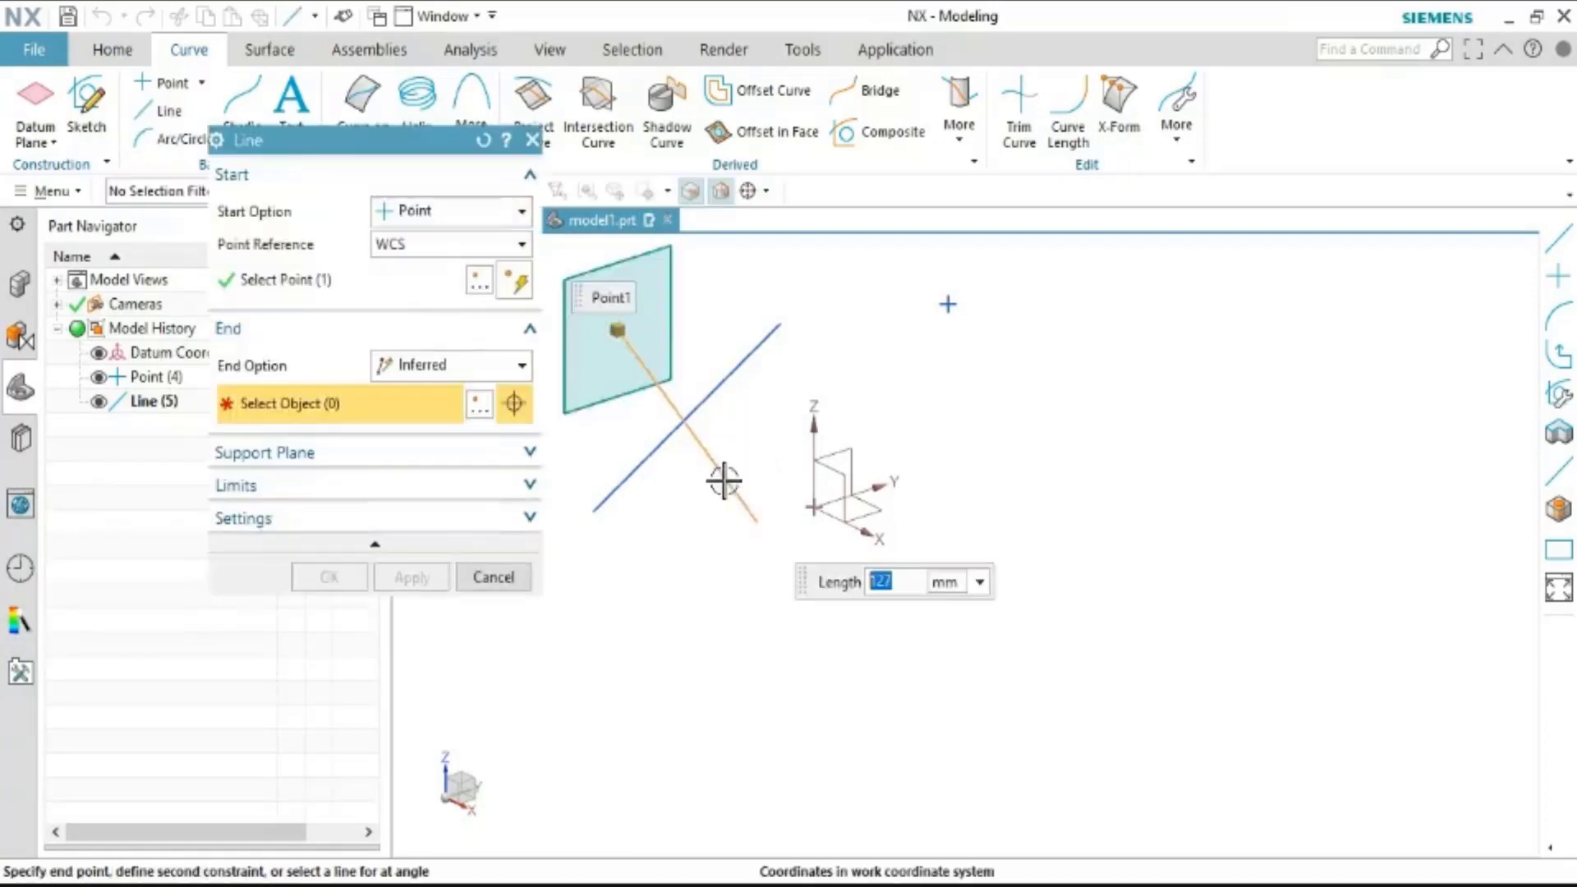
click(757, 523)
click(329, 608)
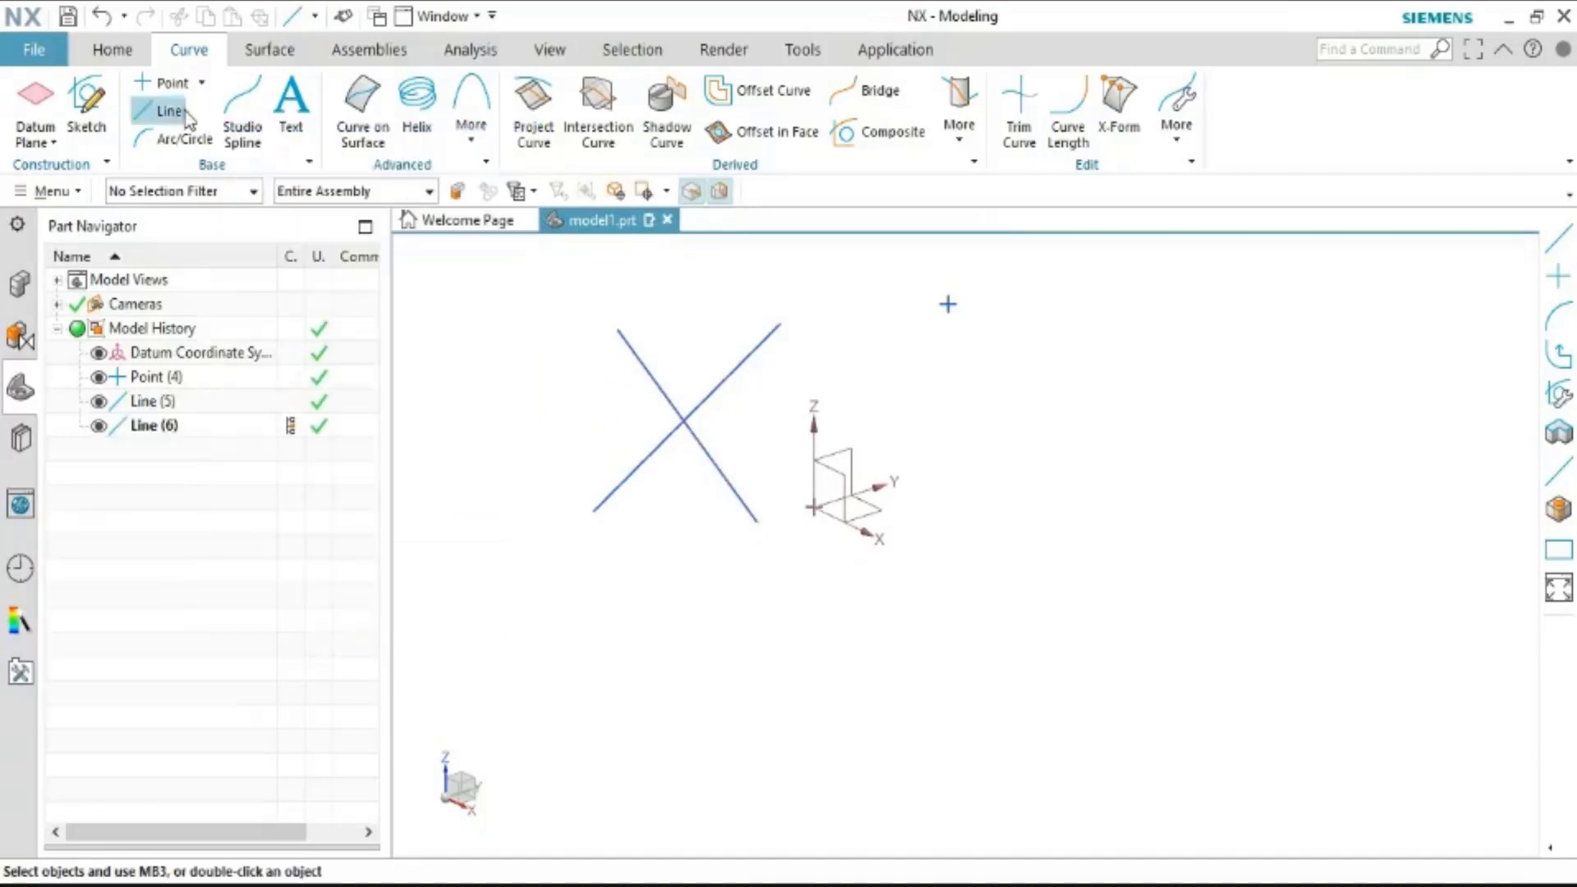
click(172, 84)
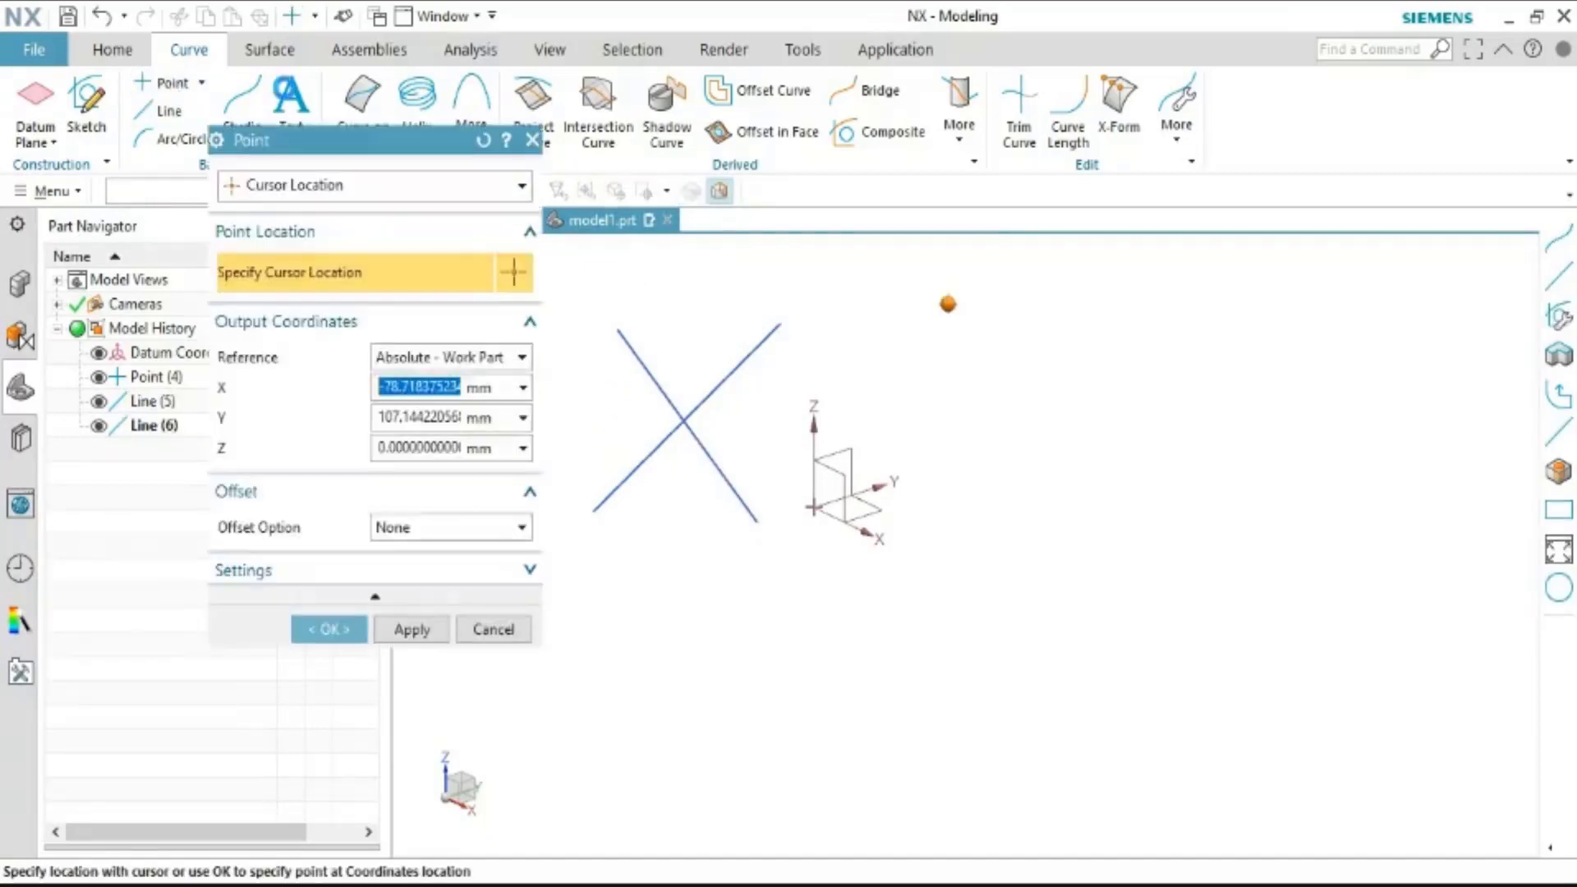
click(460, 186)
click(394, 335)
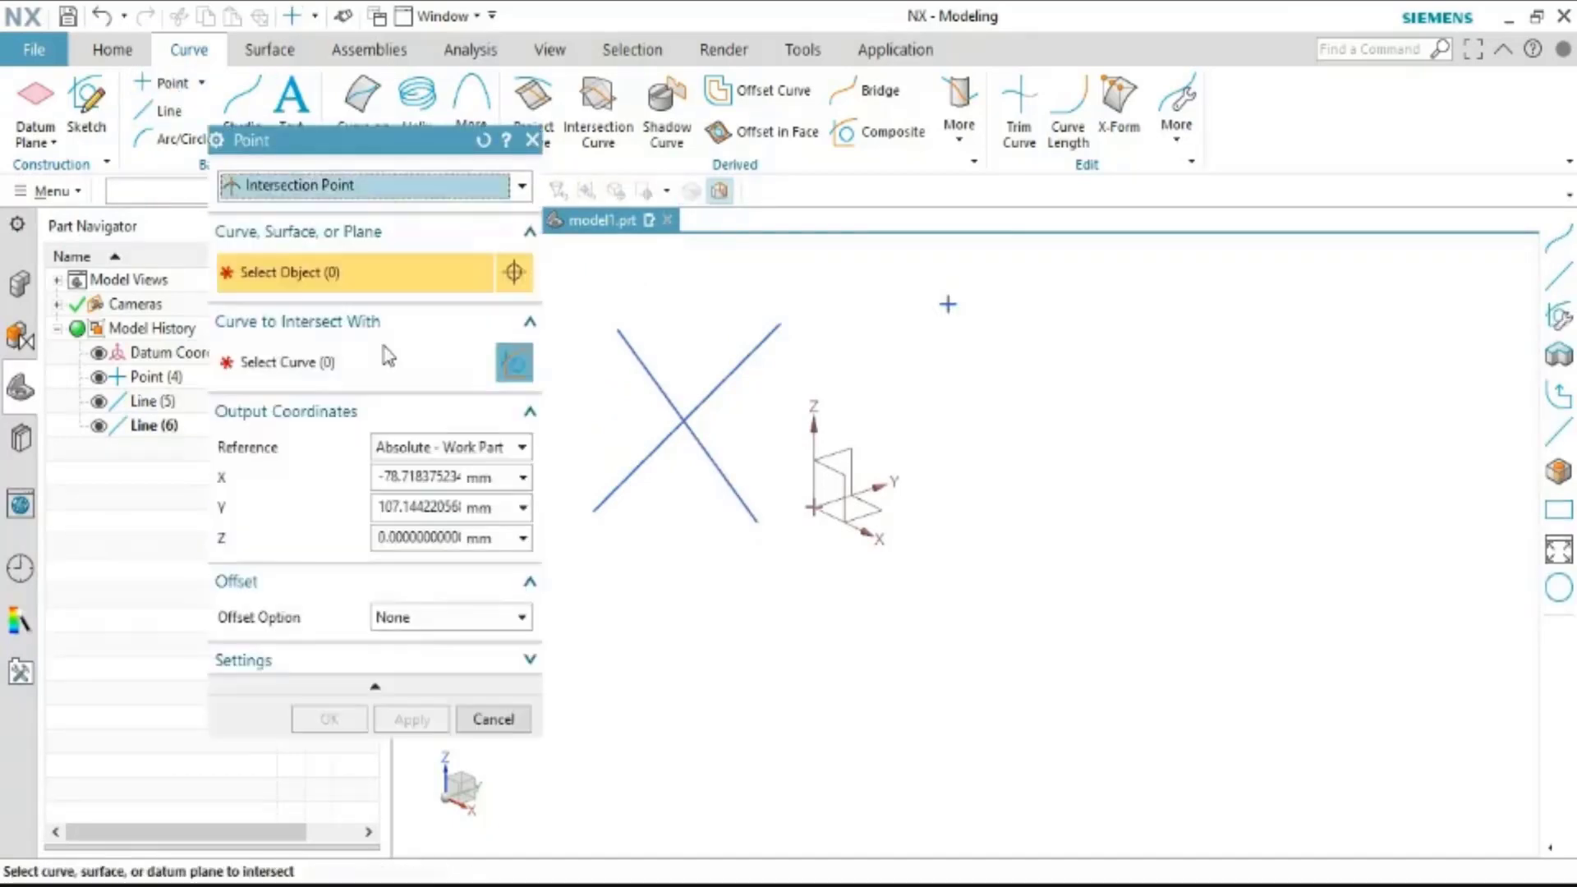
click(688, 418)
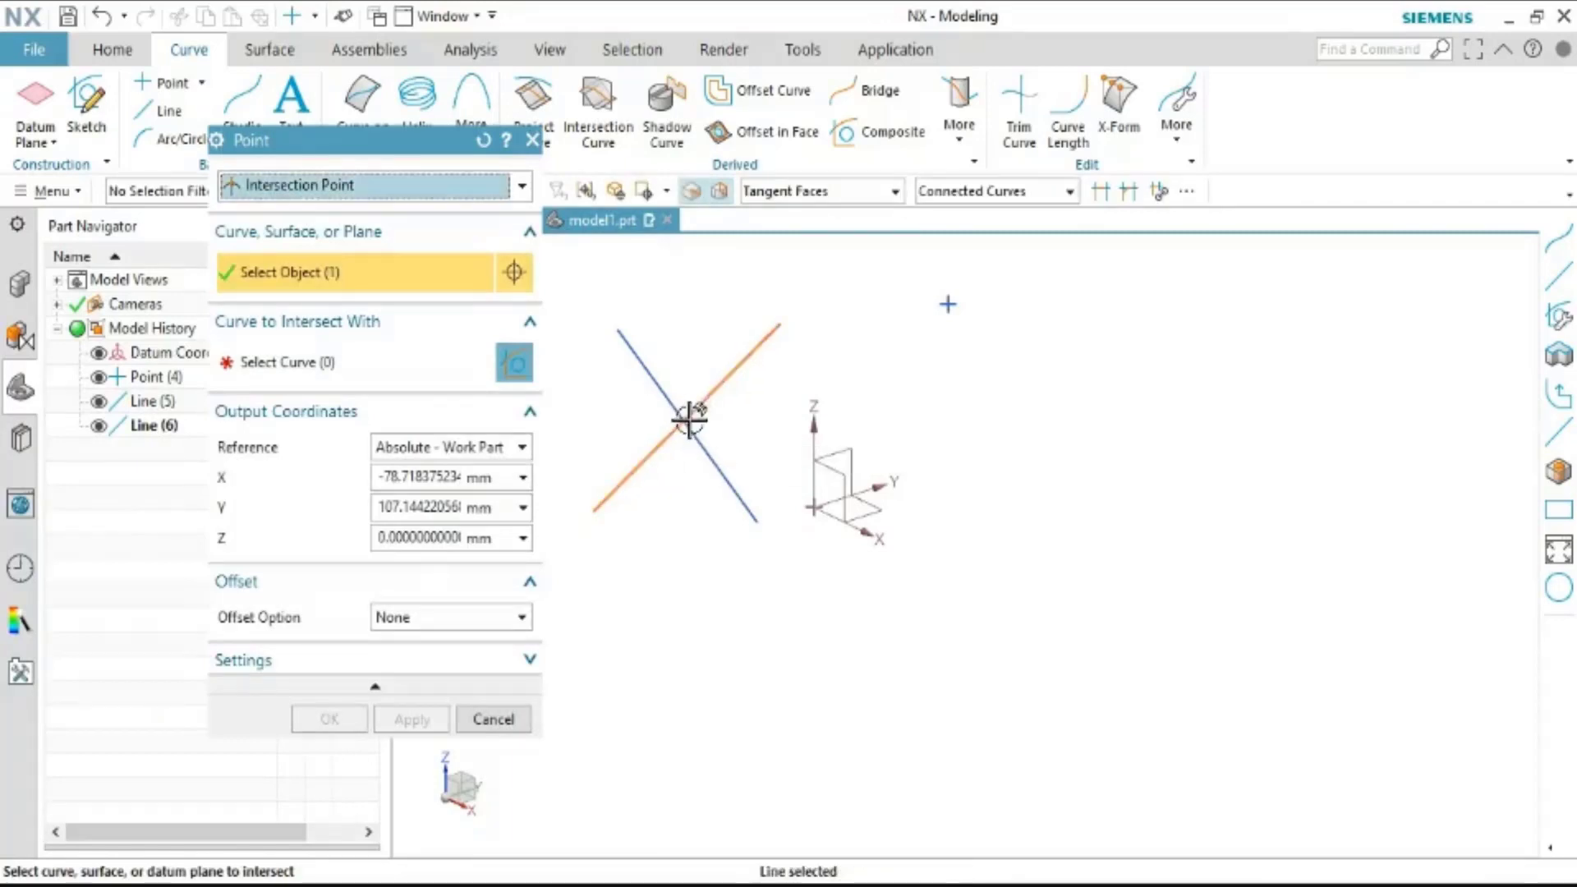
click(680, 403)
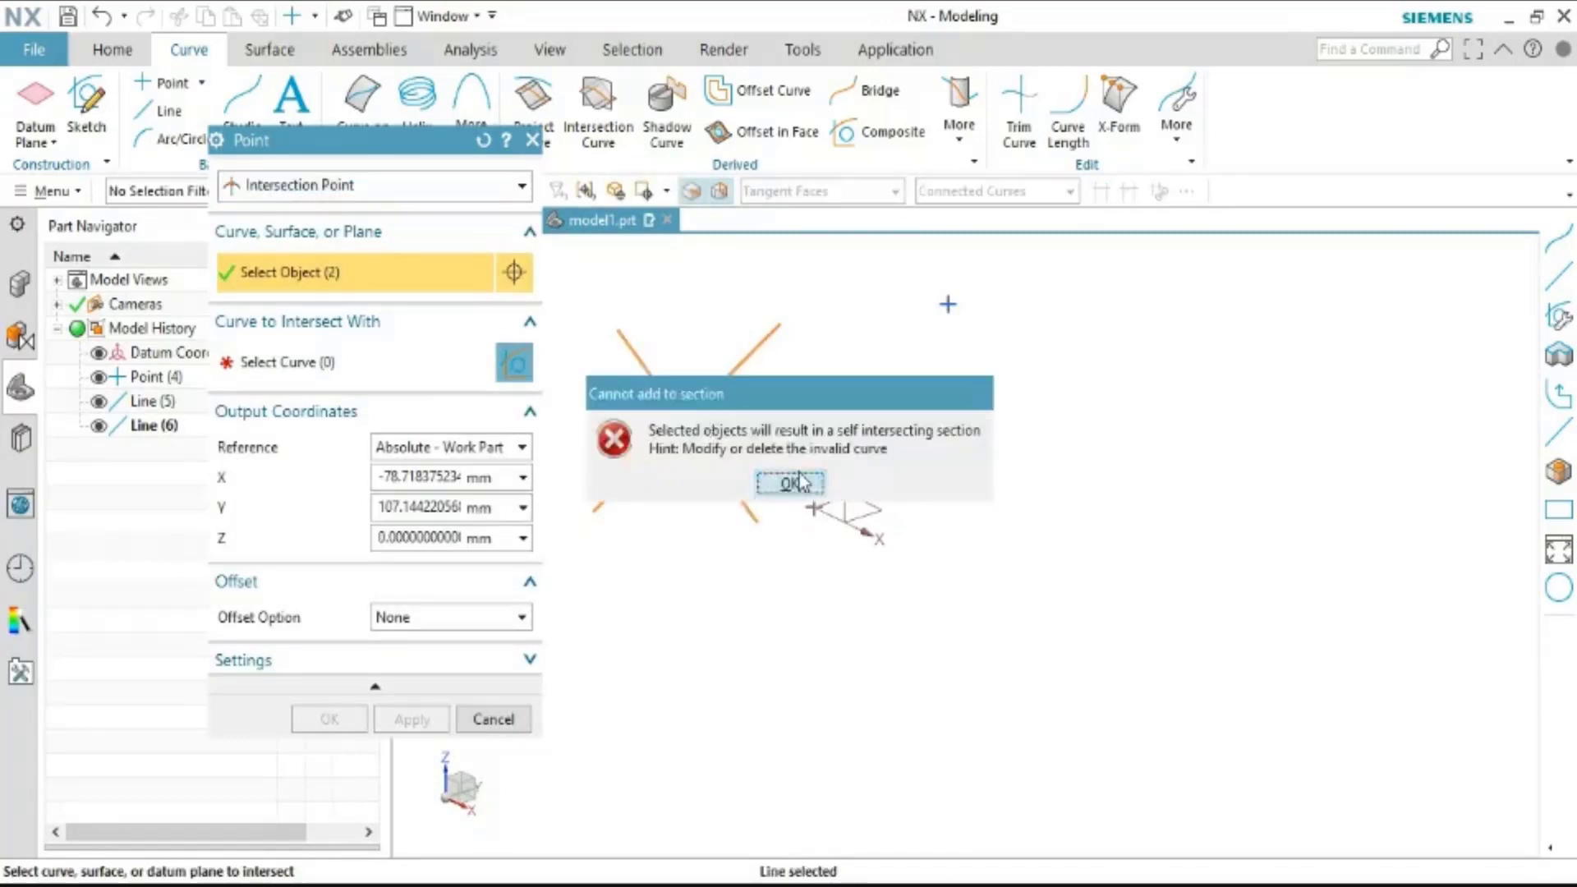
click(801, 482)
click(371, 353)
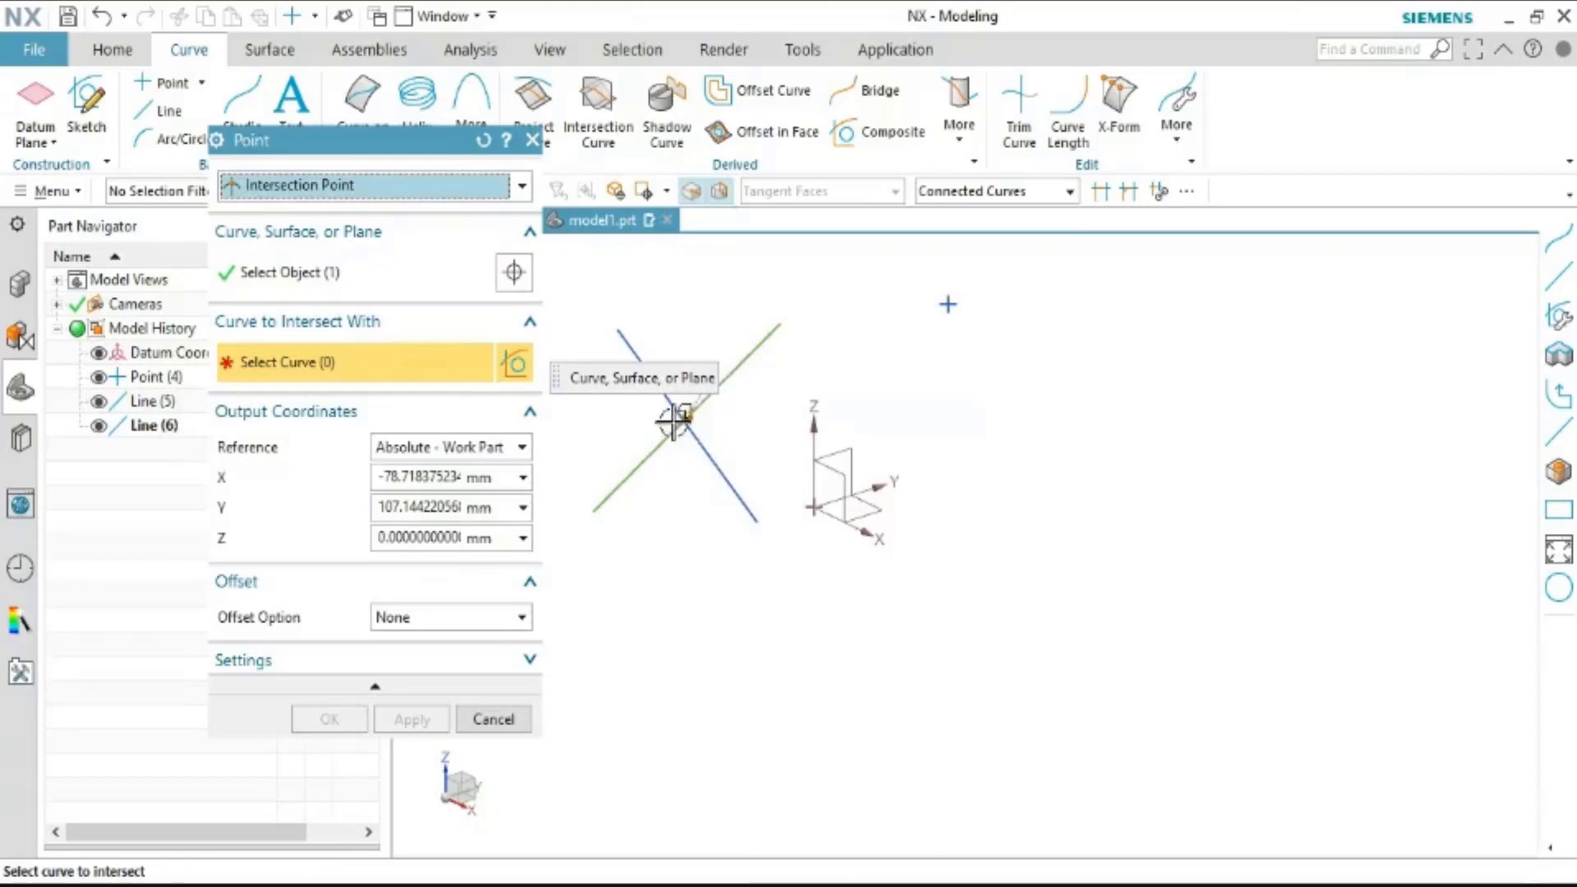
scroll(673, 423, up, 2)
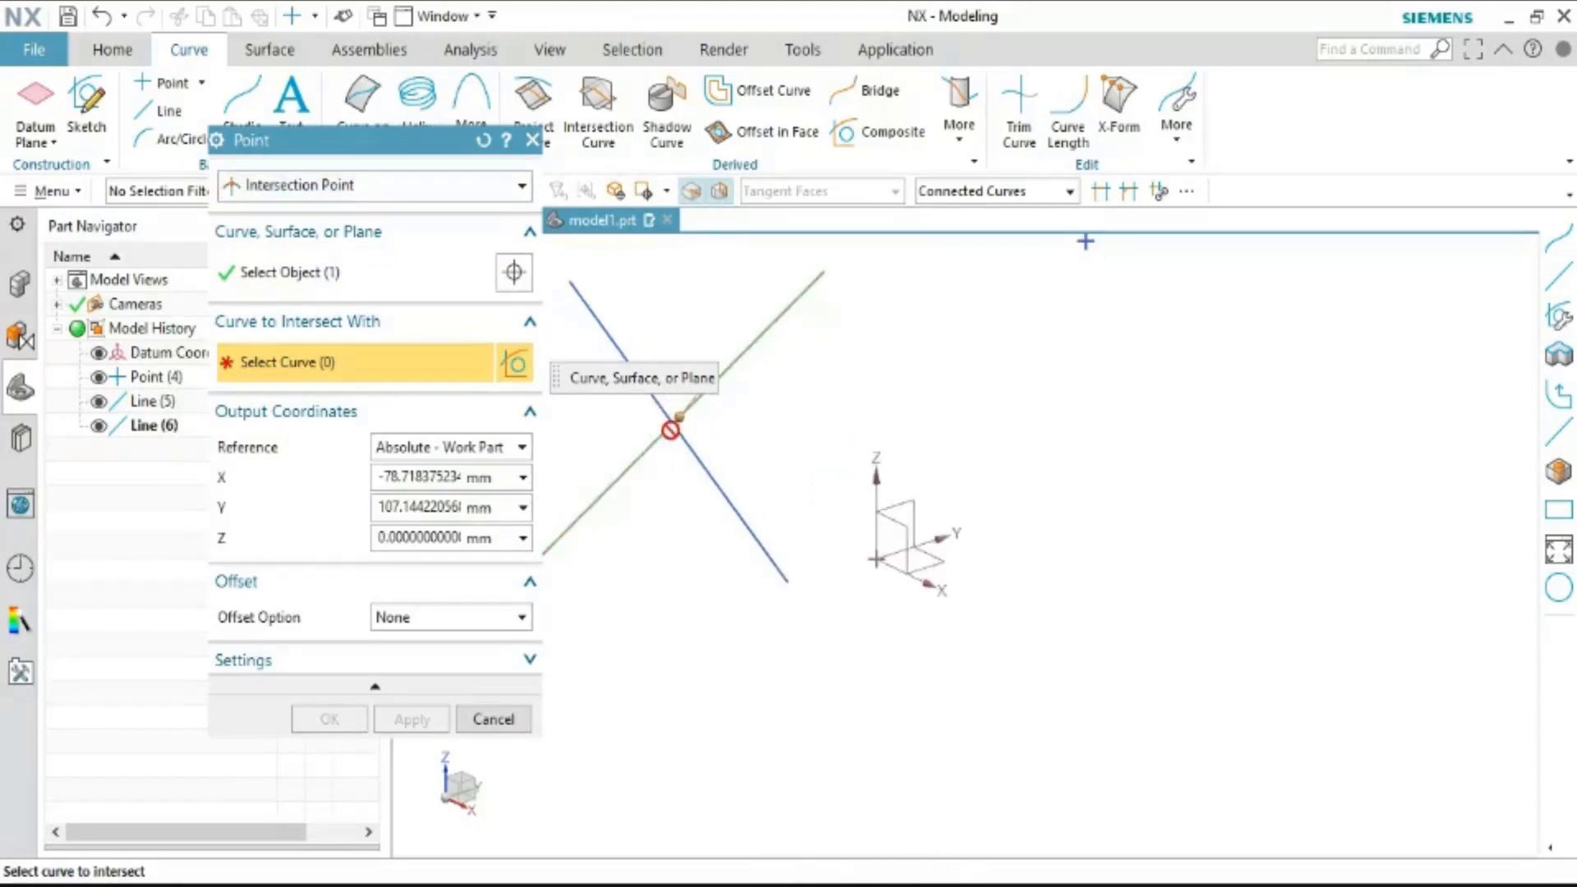
click(493, 720)
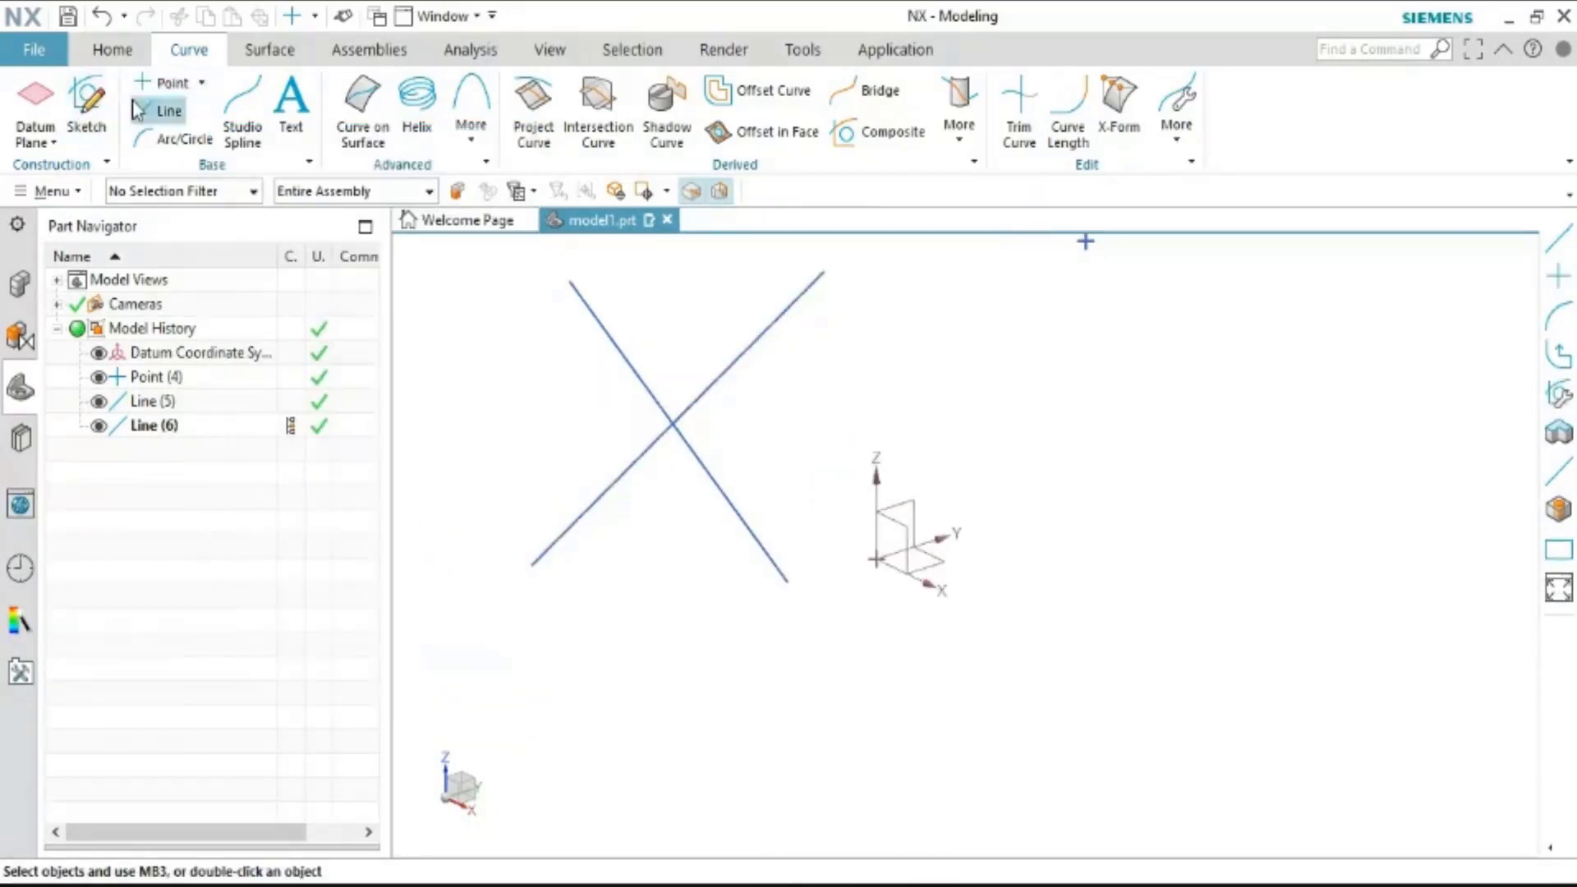
click(175, 83)
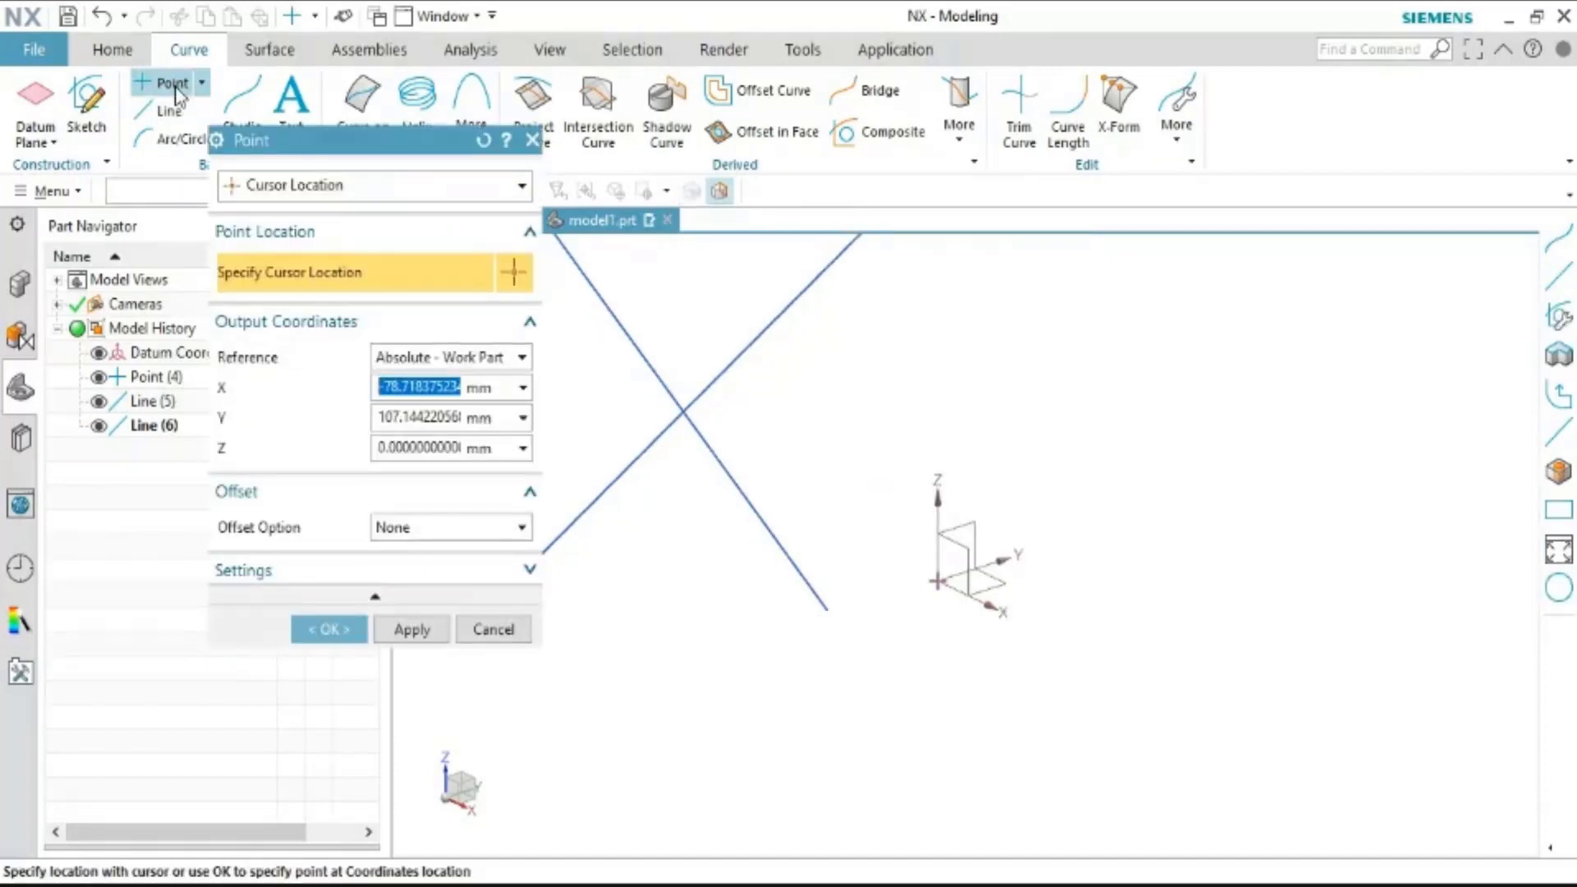
scroll(694, 407, up, 3)
click(521, 185)
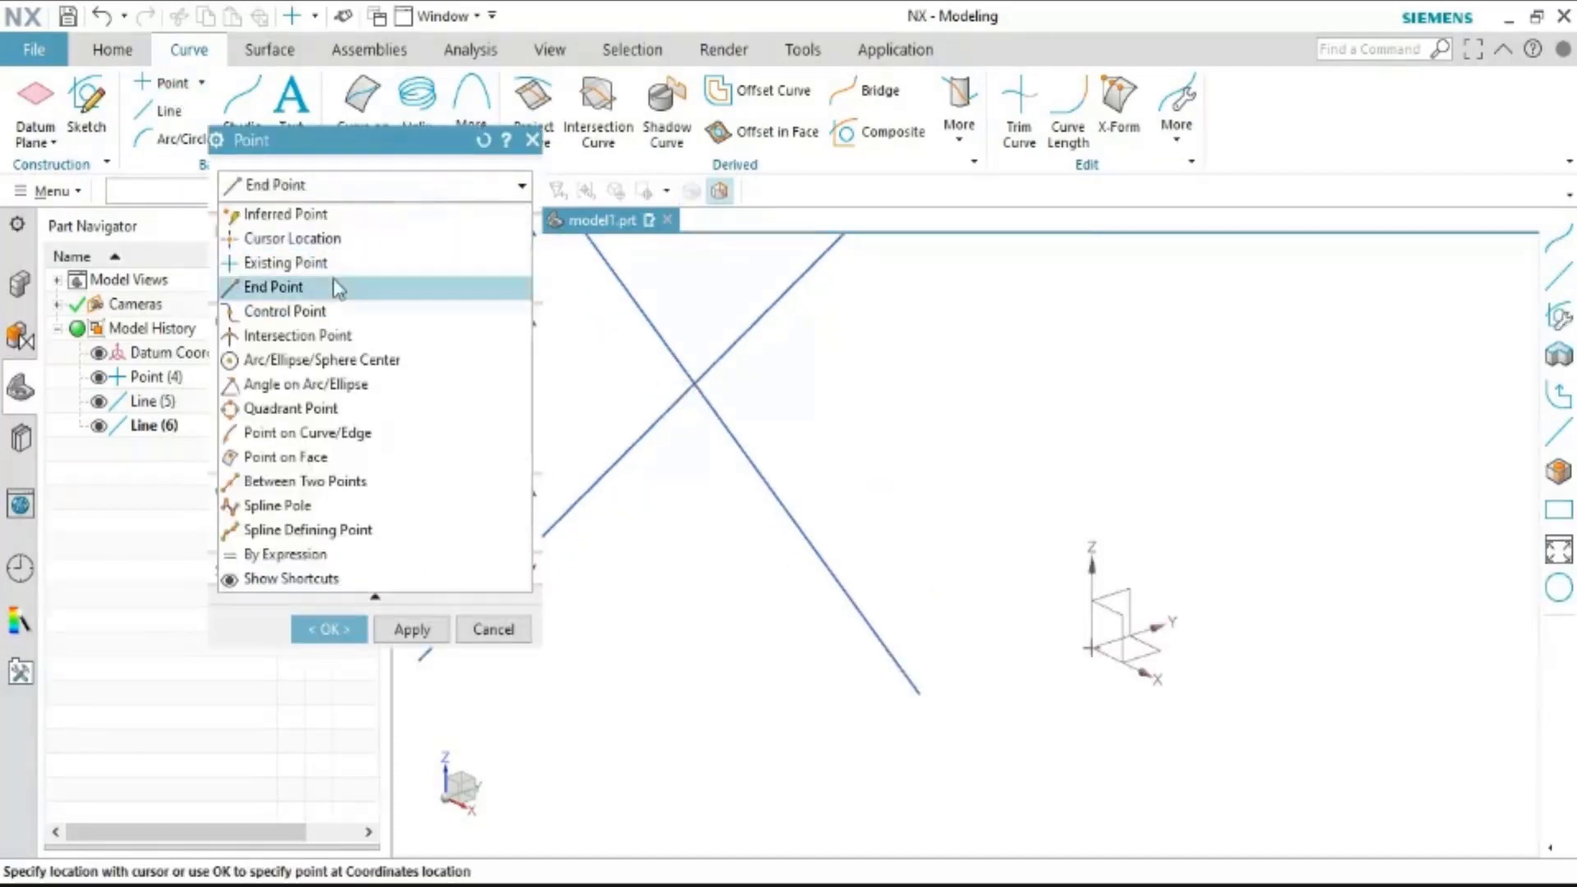
click(316, 336)
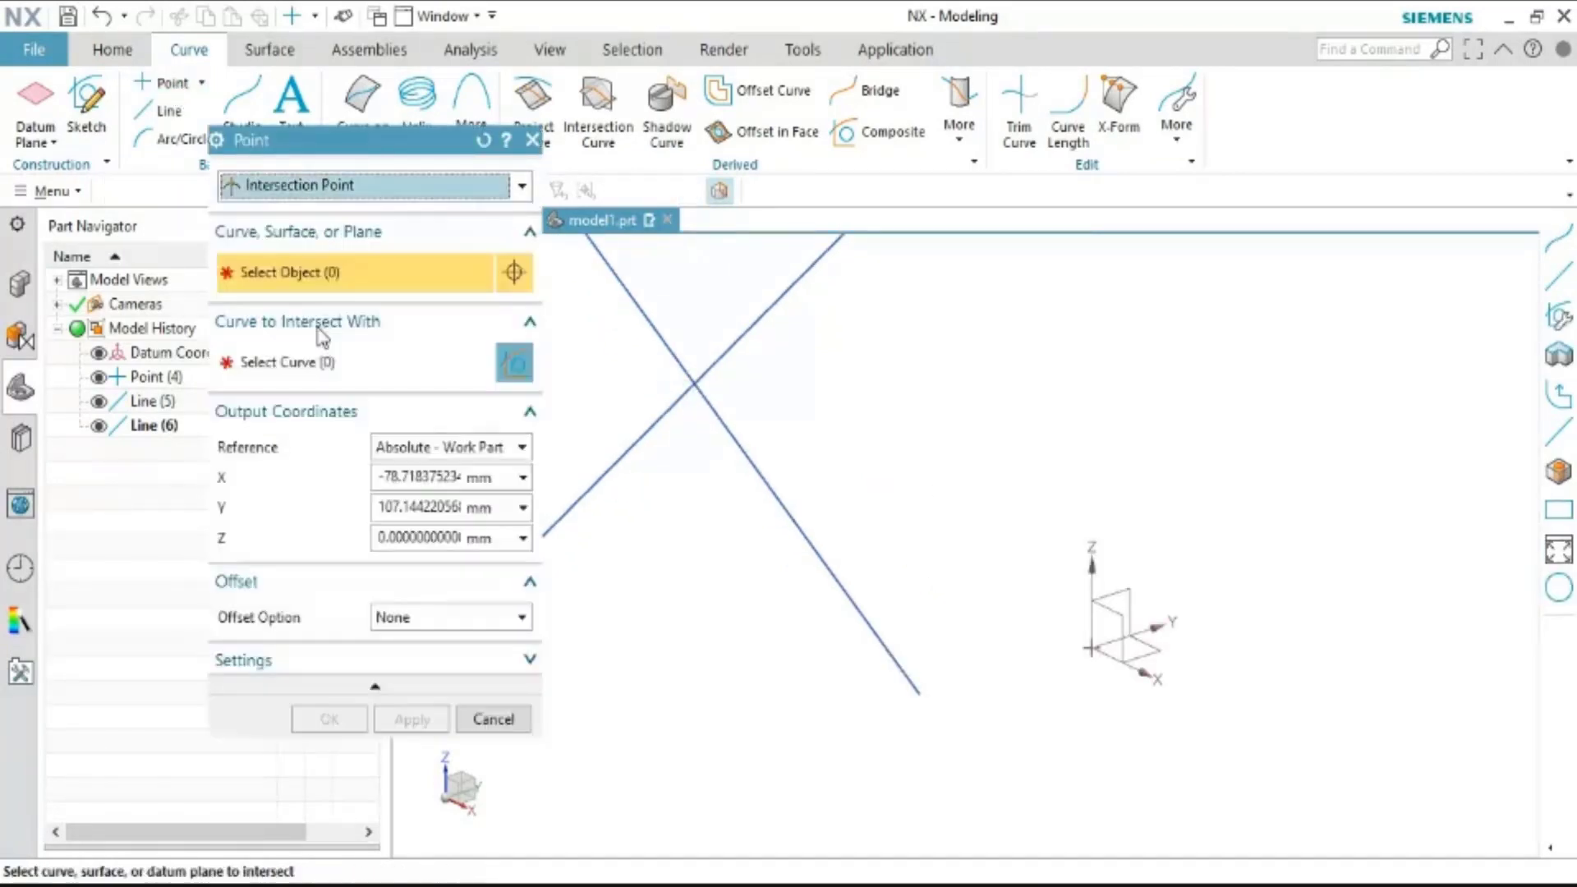
click(700, 387)
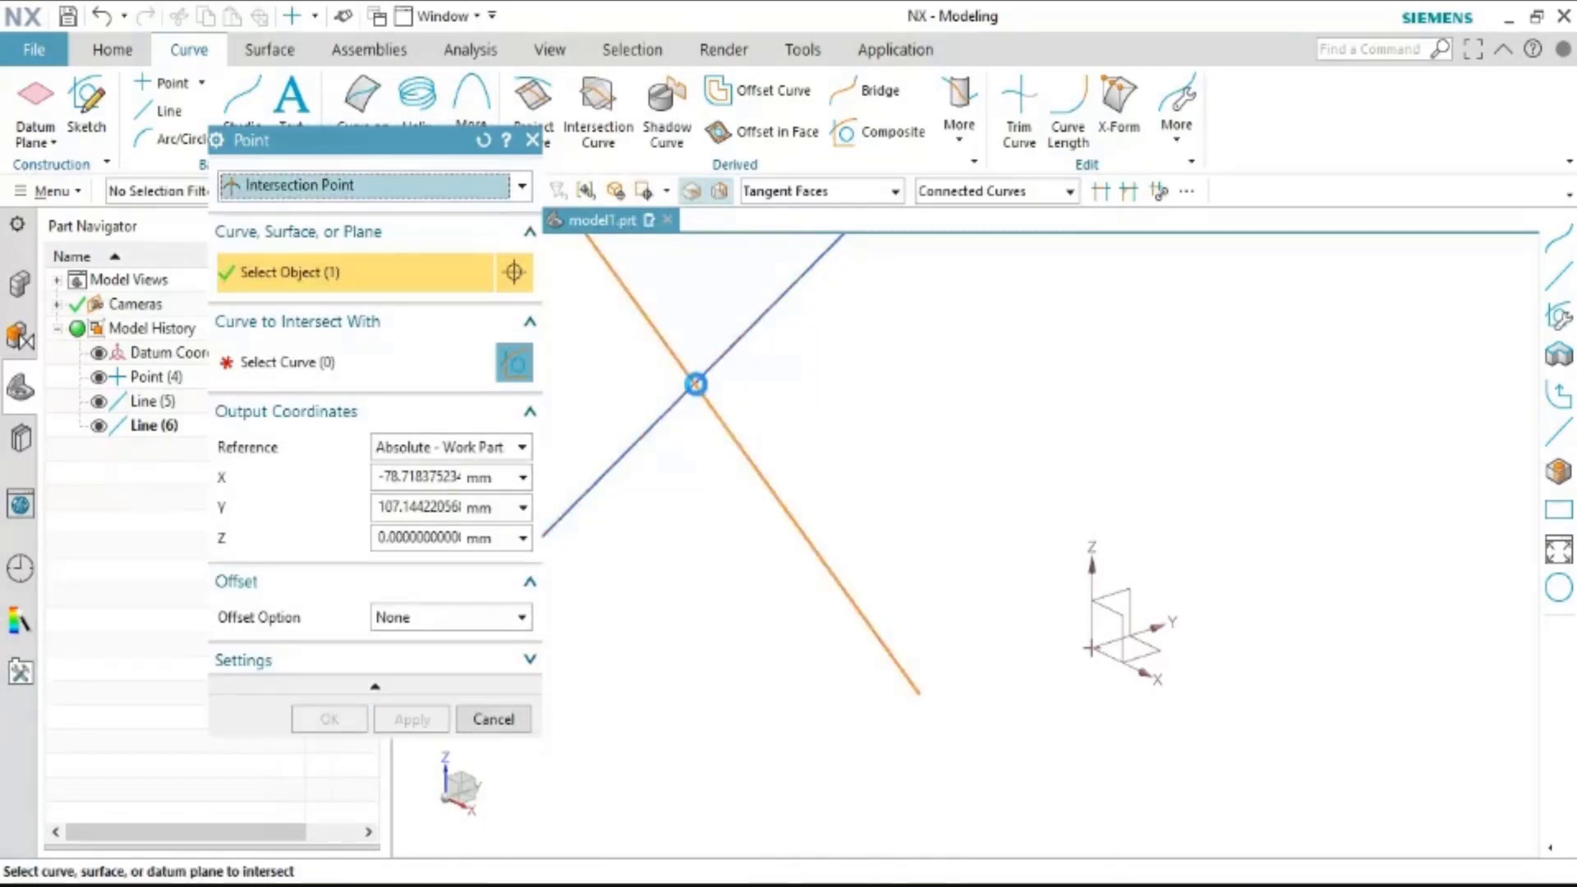
click(398, 361)
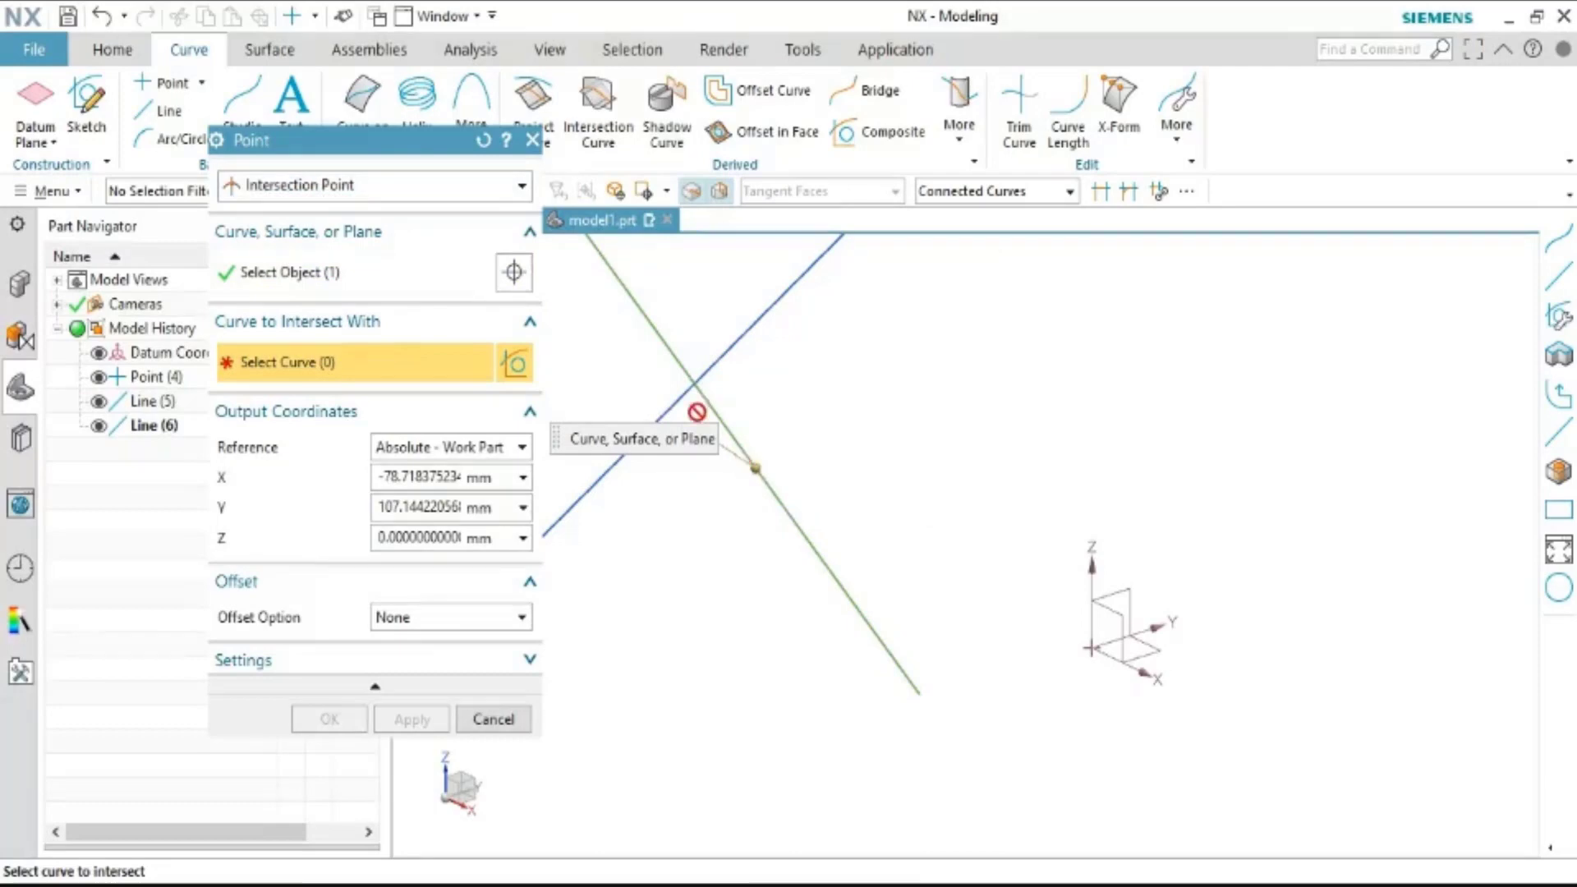
click(473, 723)
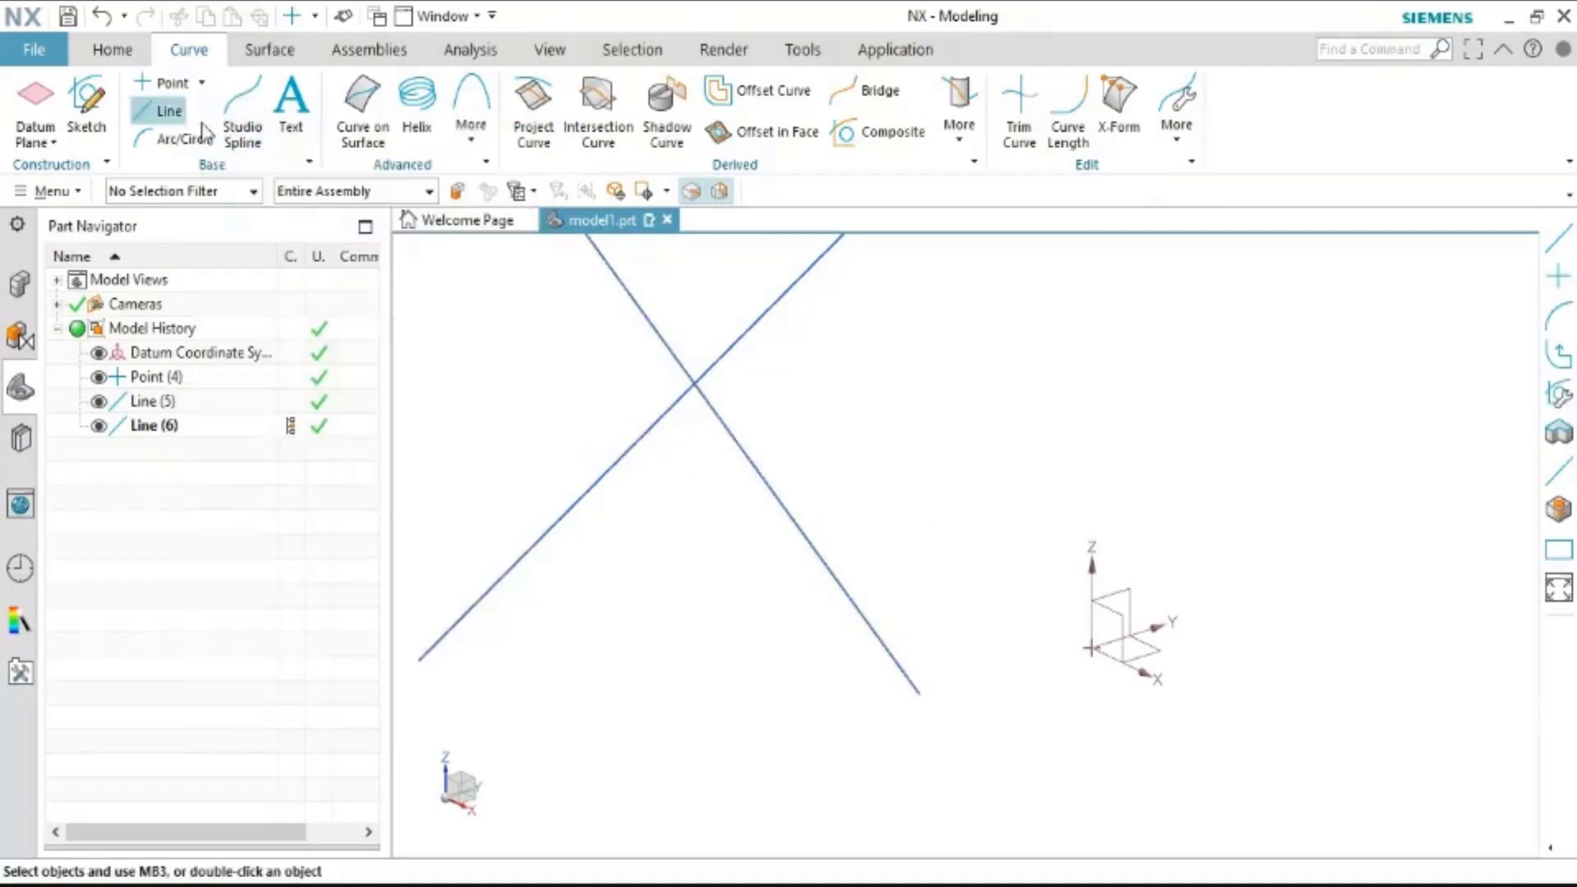
click(176, 87)
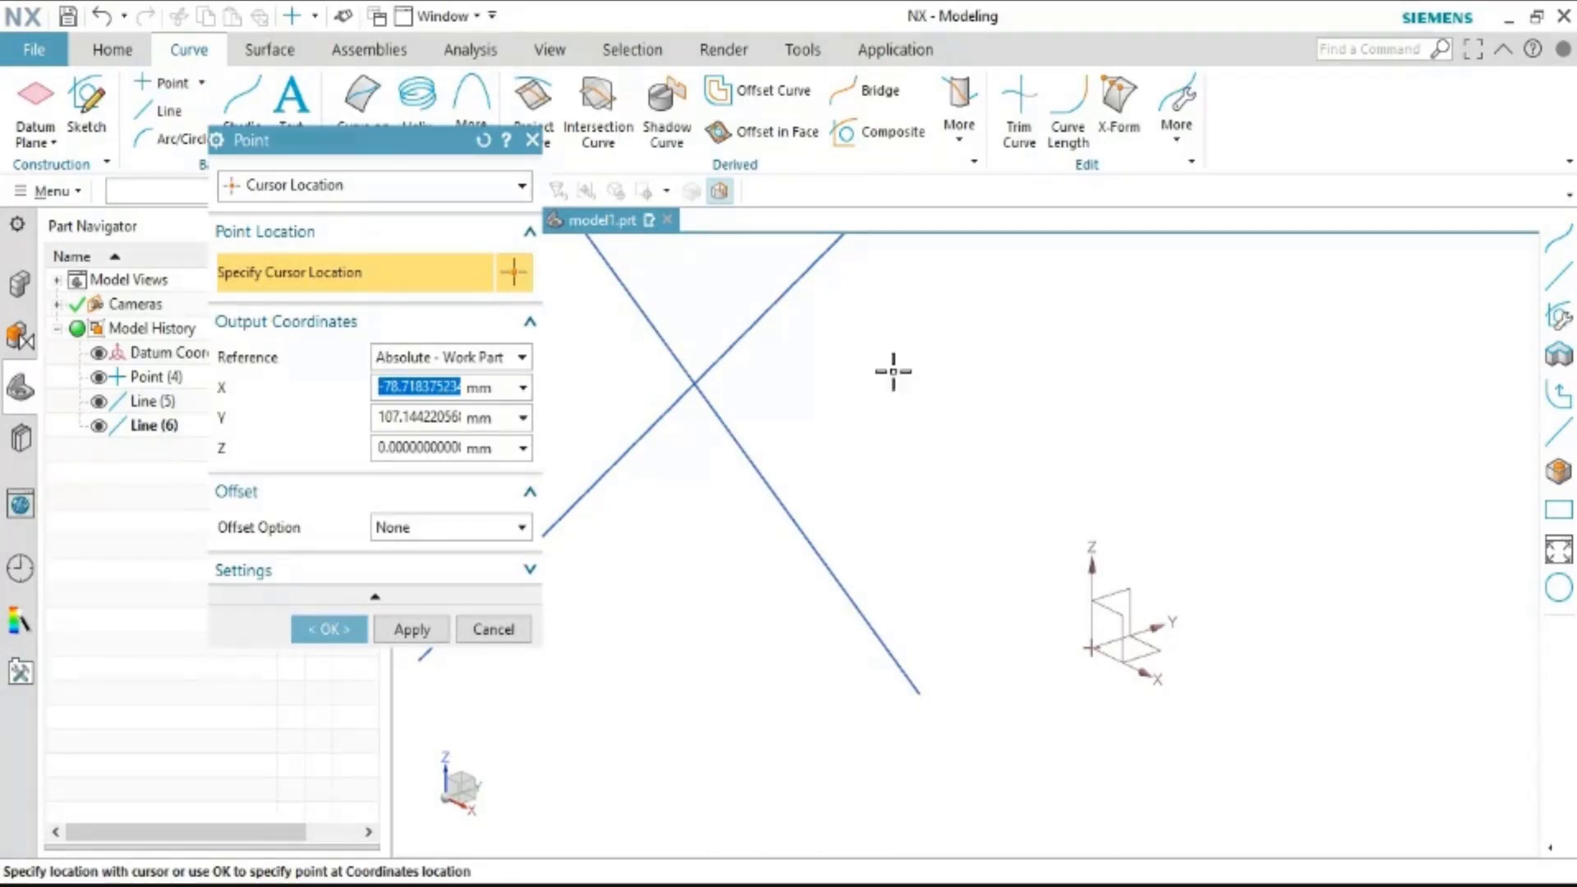
click(425, 186)
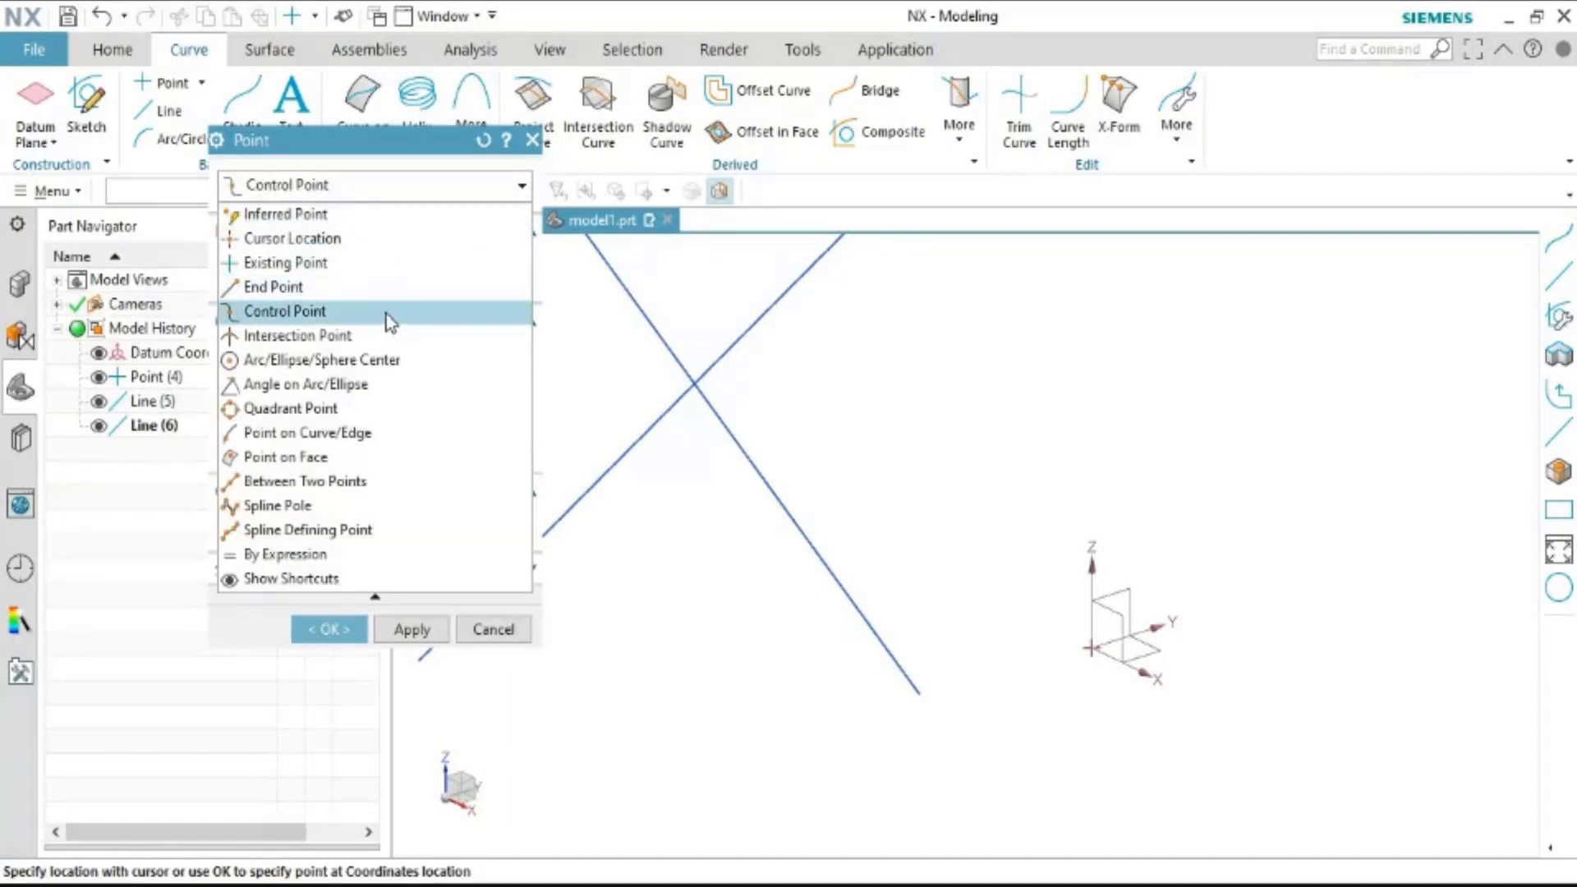
click(534, 142)
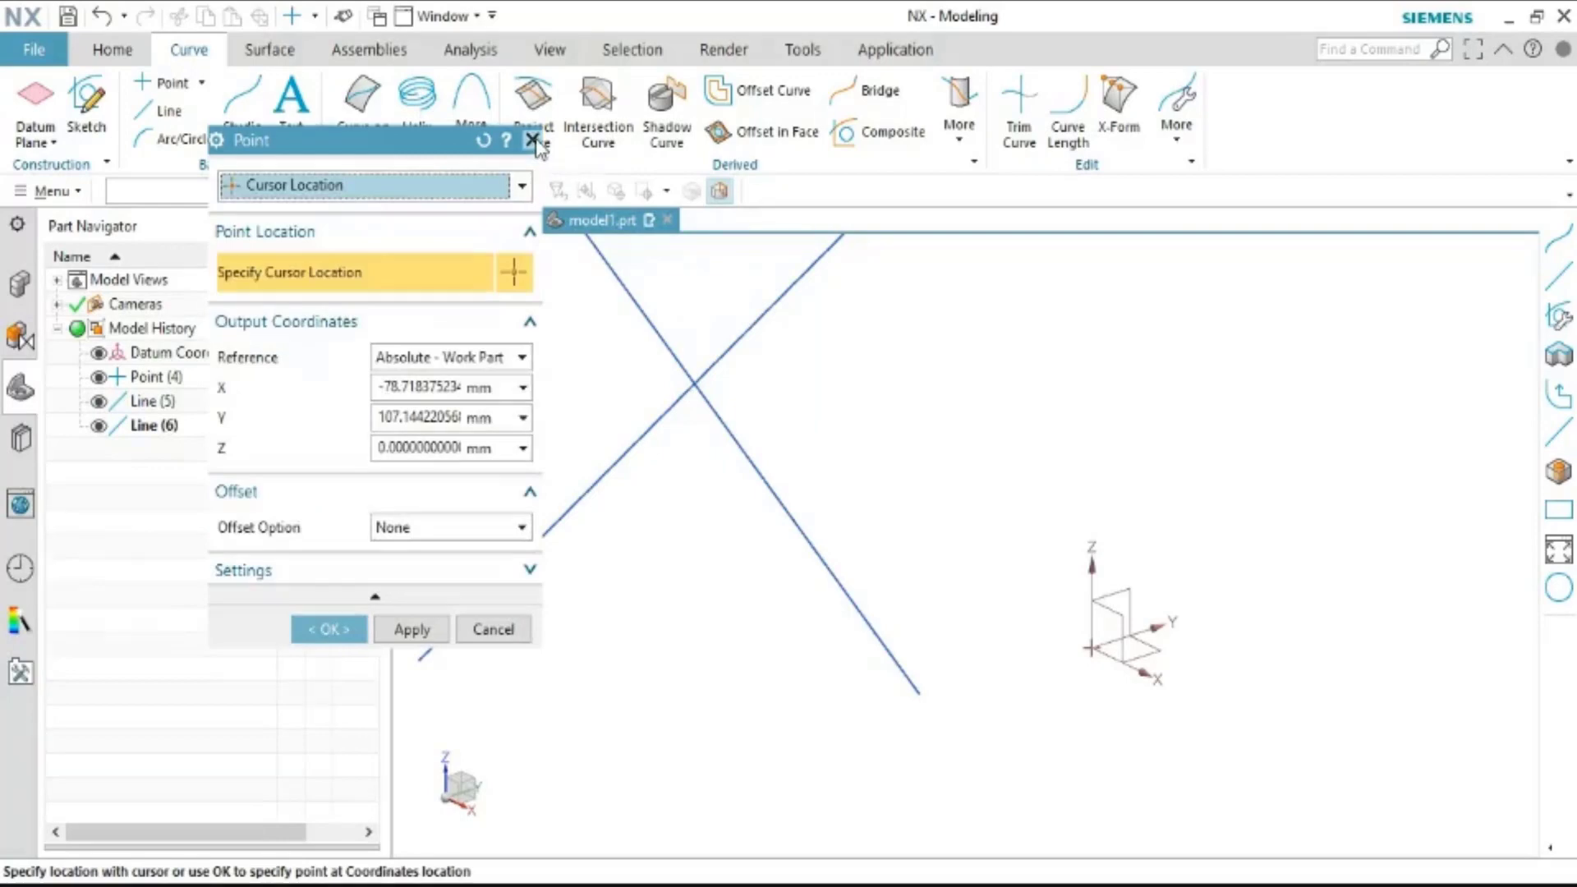
click(534, 141)
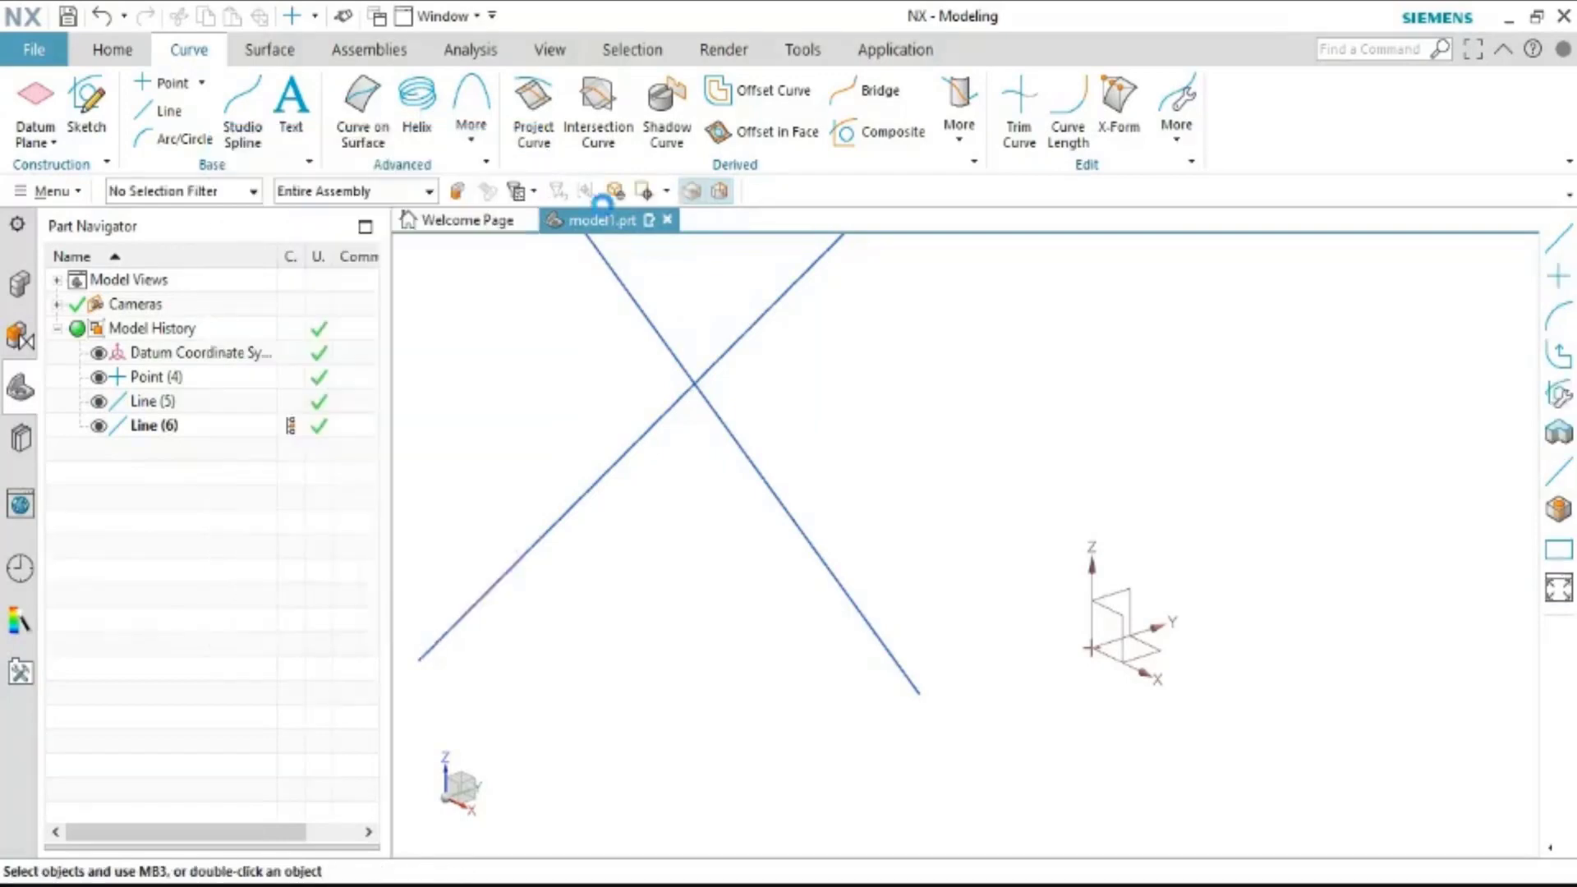
Draw a five-point wavy studio spline, Spline (7), below the crossing lines
click(236, 134)
scroll(961, 377, down, 3)
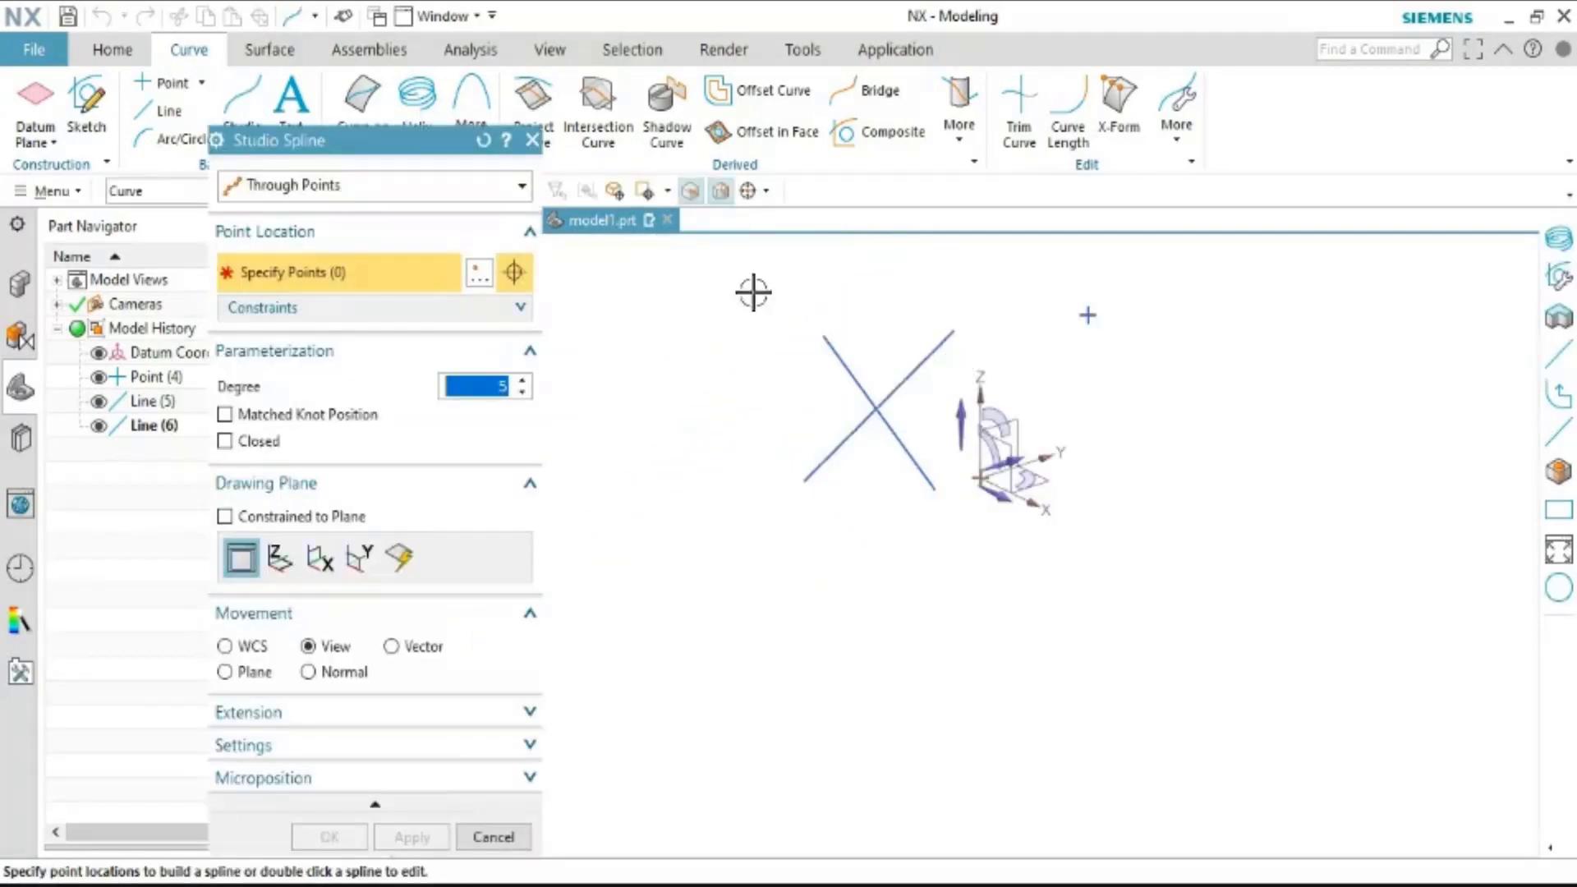
click(616, 565)
click(713, 517)
click(752, 559)
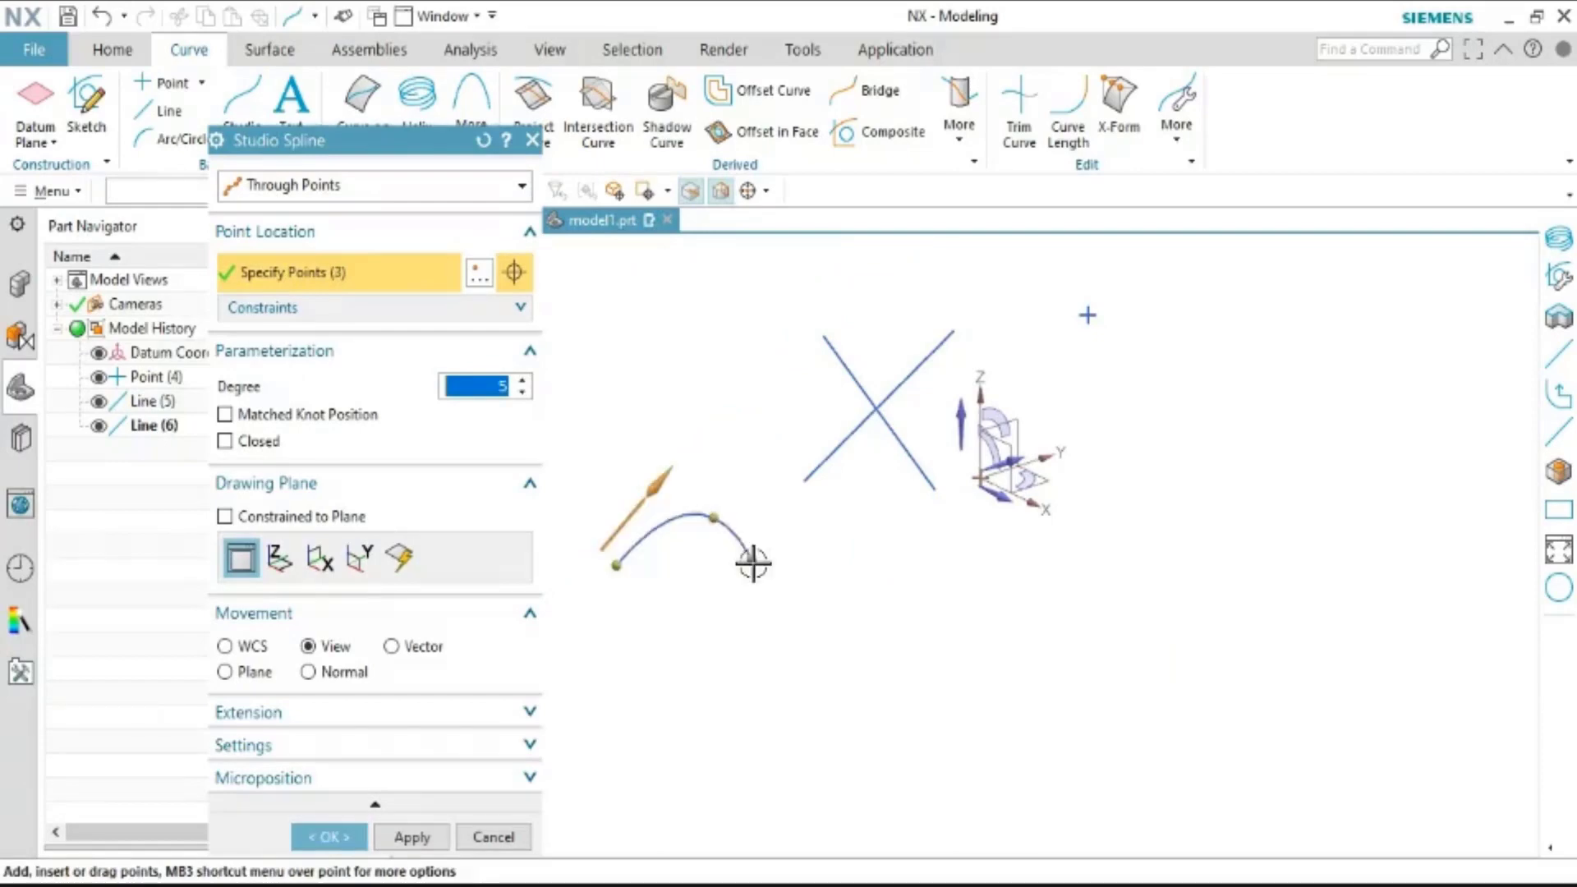
click(825, 608)
click(868, 544)
click(325, 836)
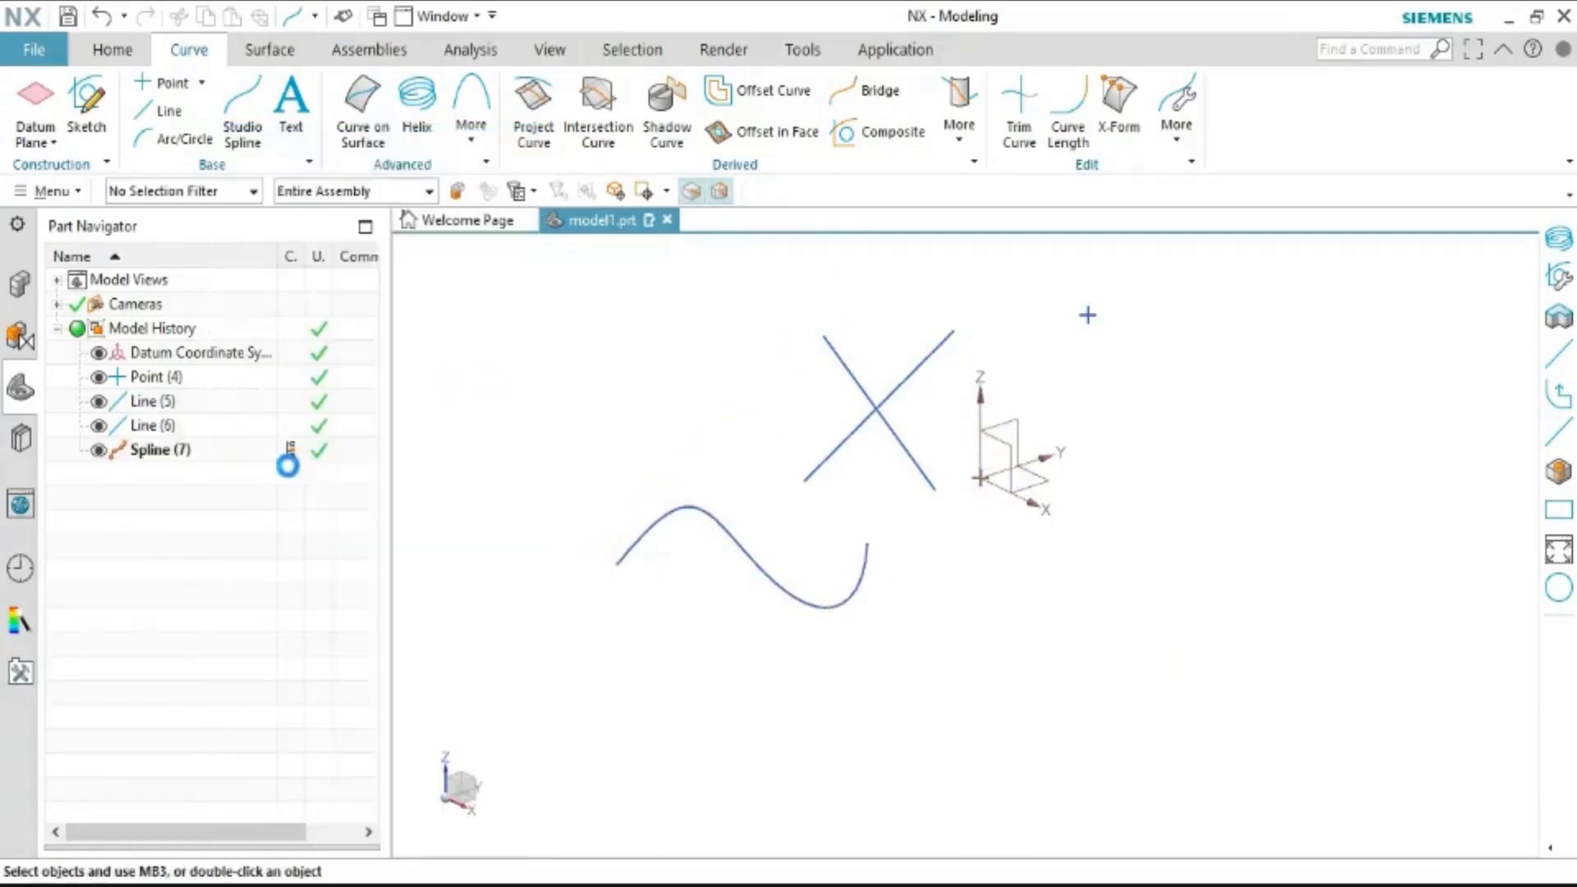
click(168, 83)
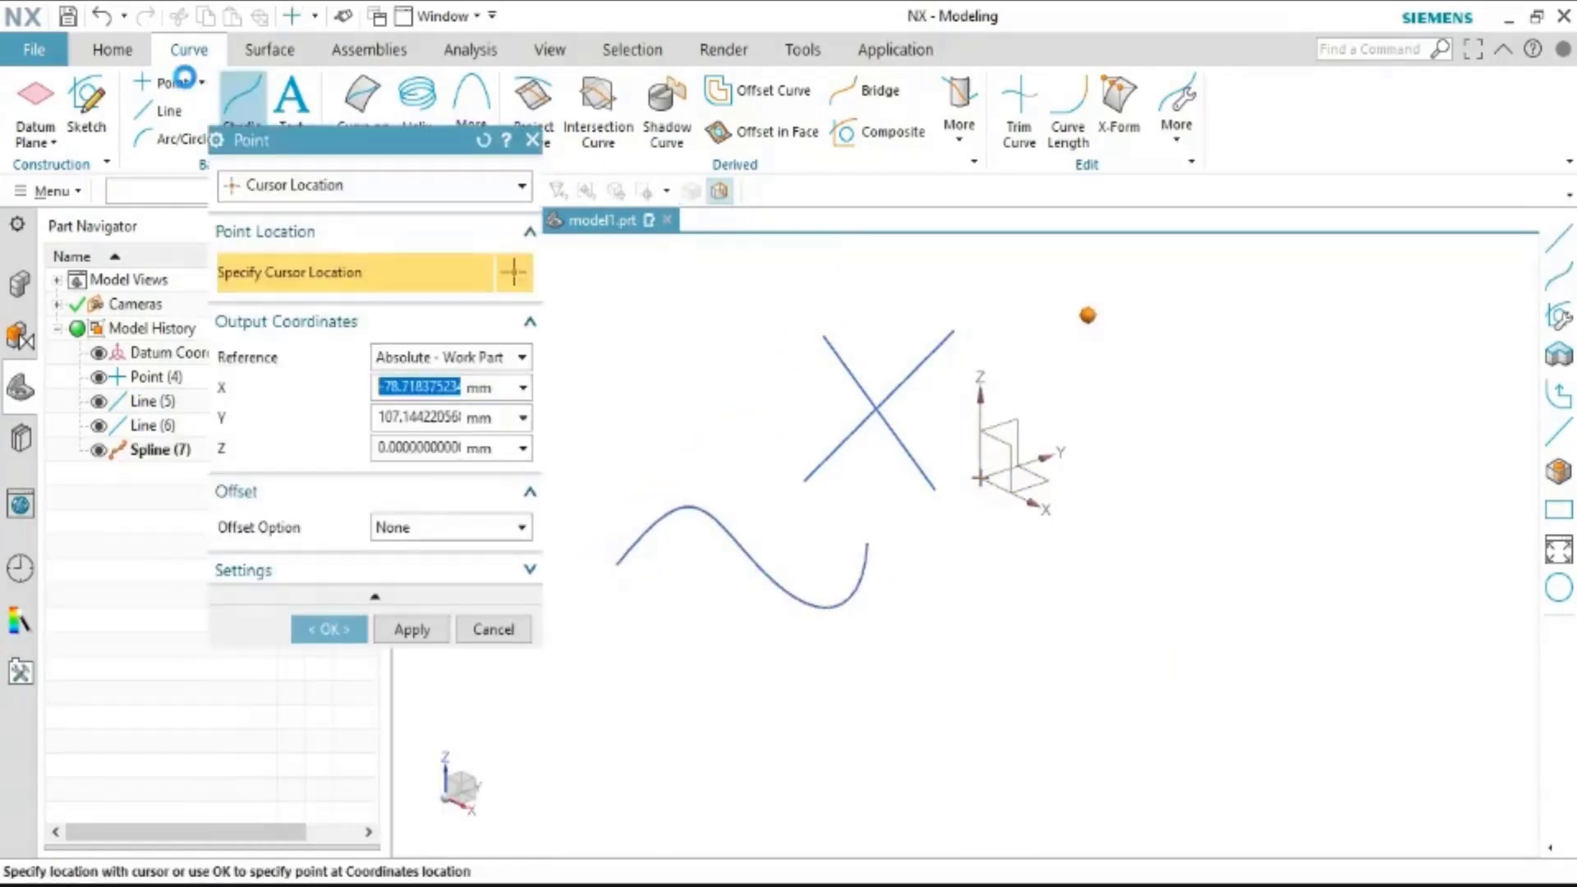
Try the Control Point type on the spline, cancel, then reopen the Point type list
click(378, 186)
click(325, 312)
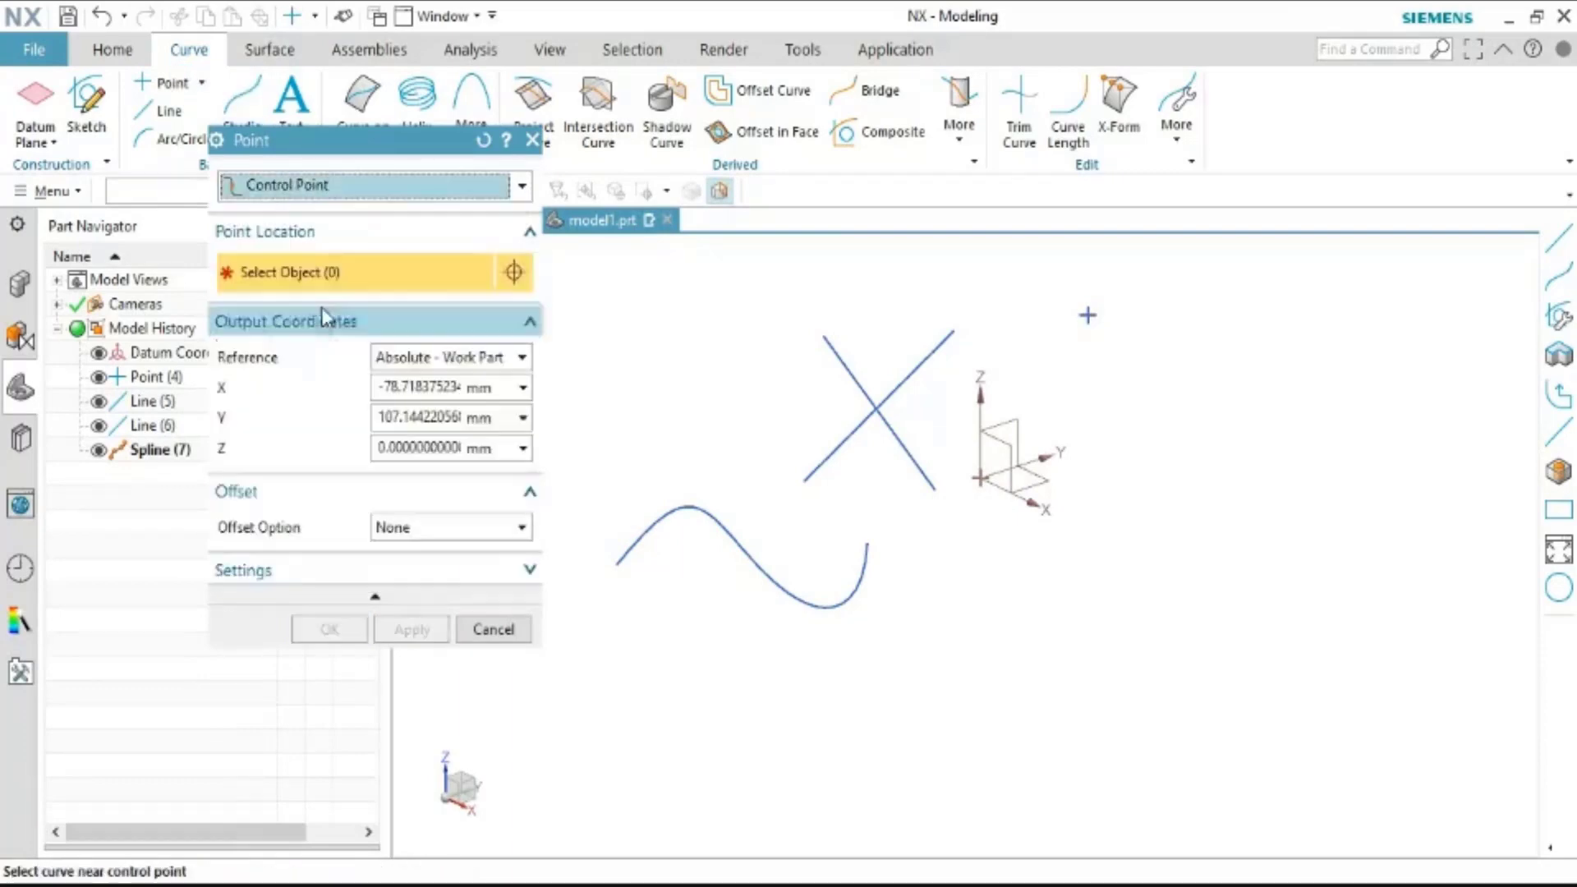
scroll(668, 521, up, 2)
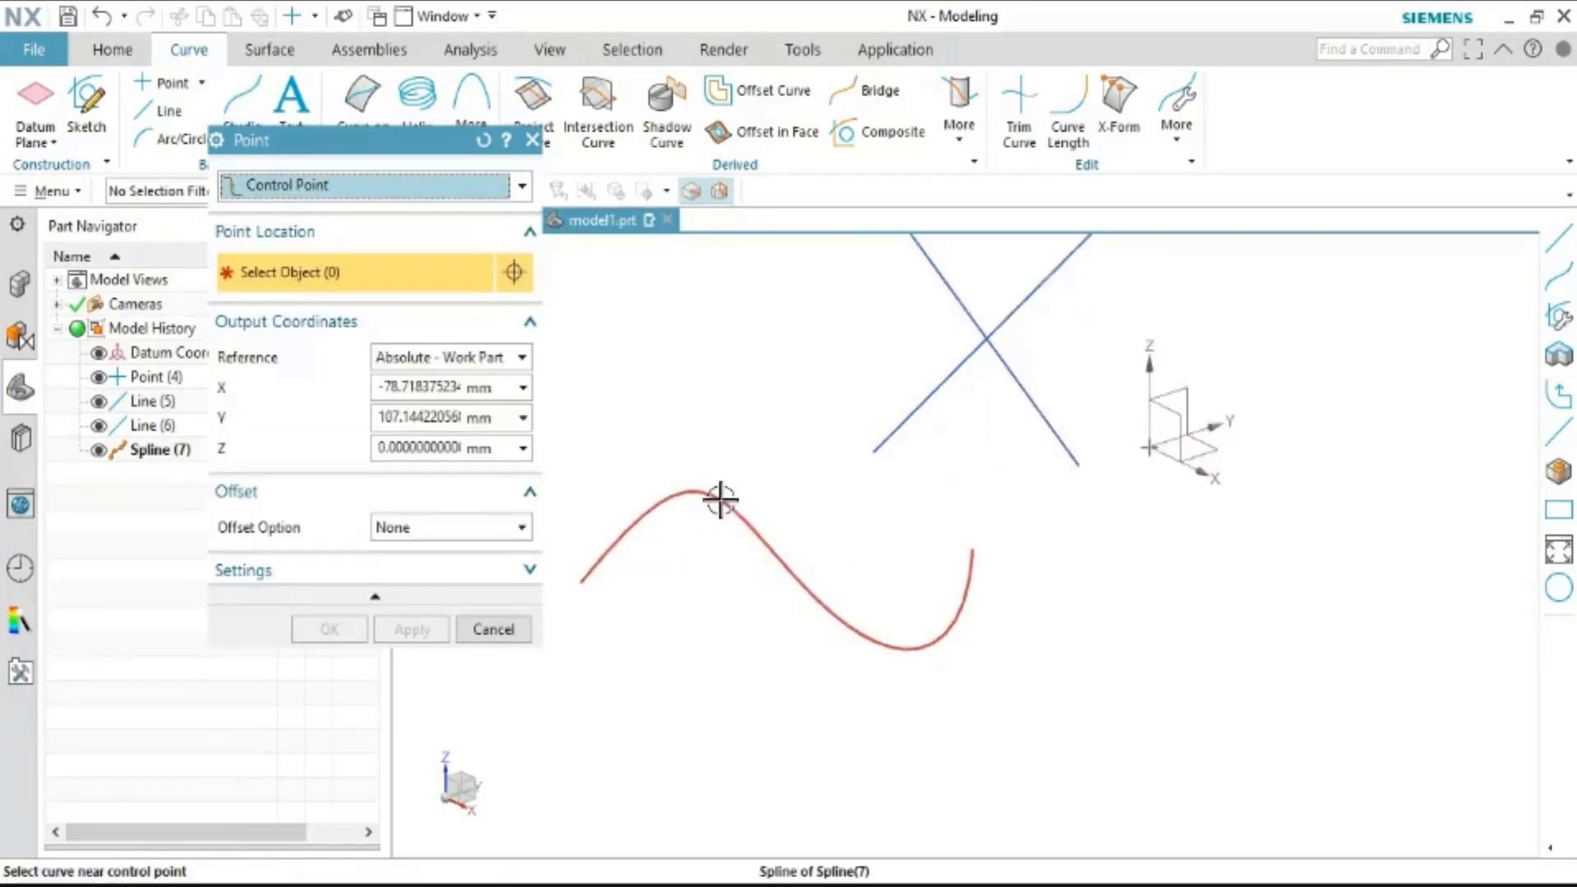
click(662, 505)
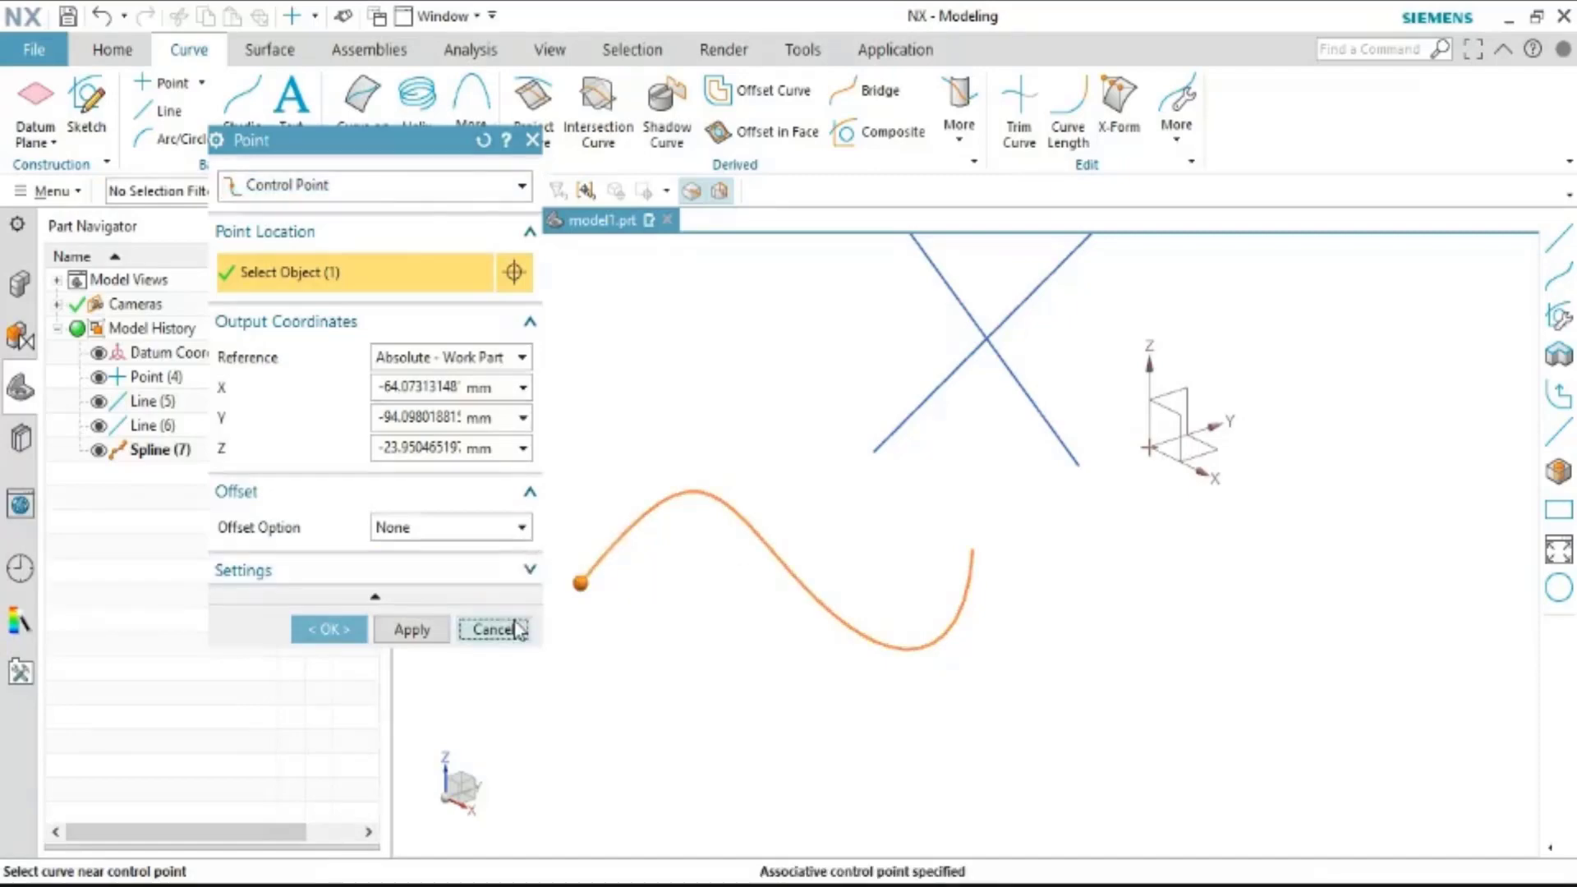
click(492, 629)
click(177, 83)
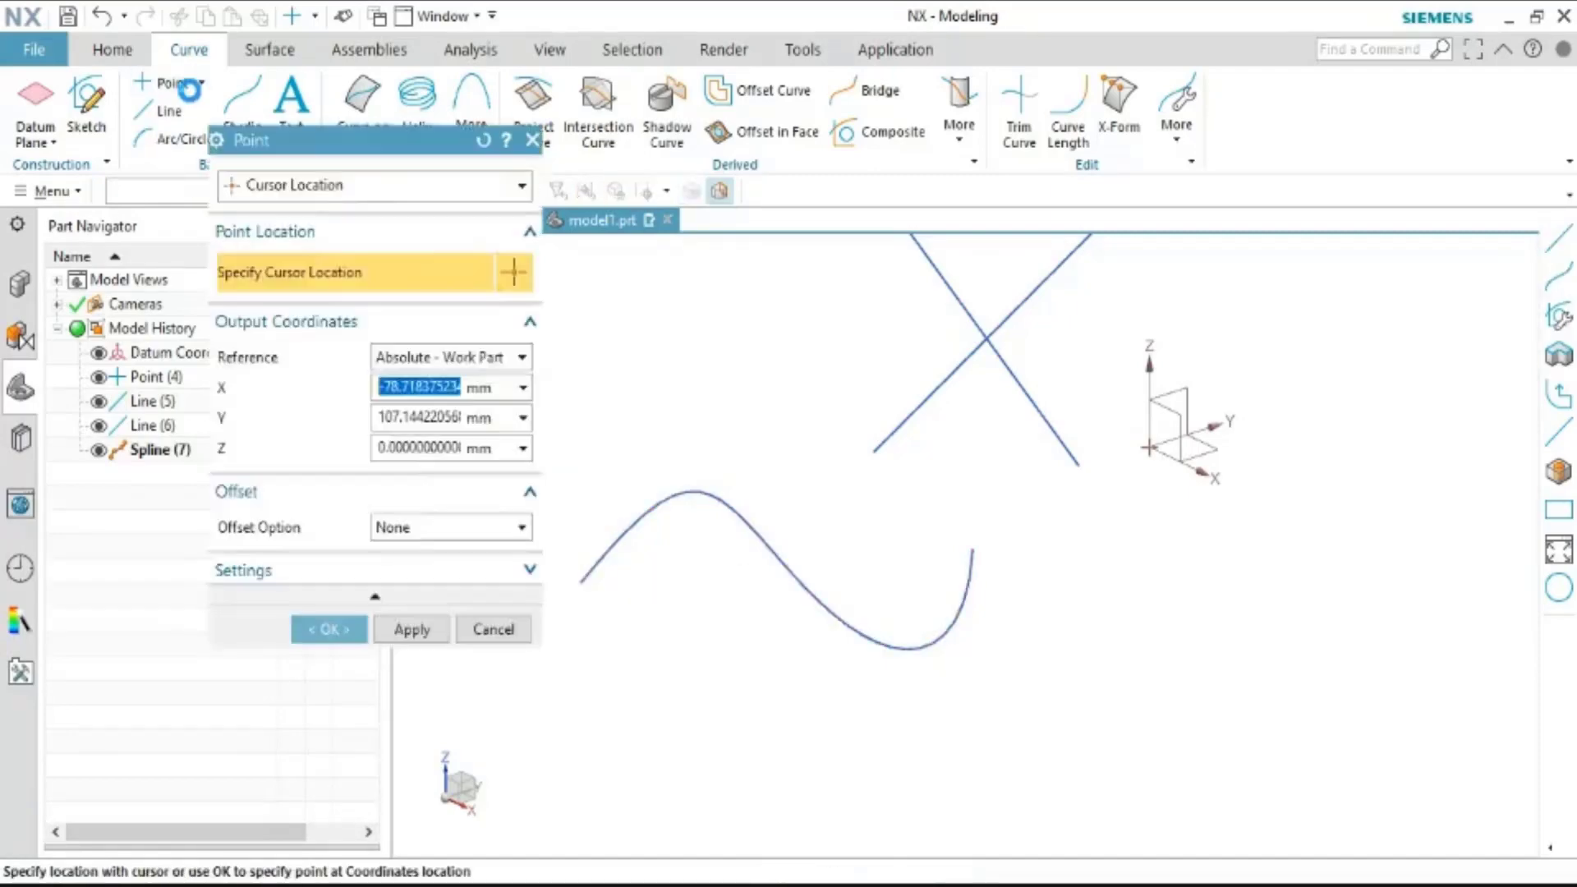
click(370, 185)
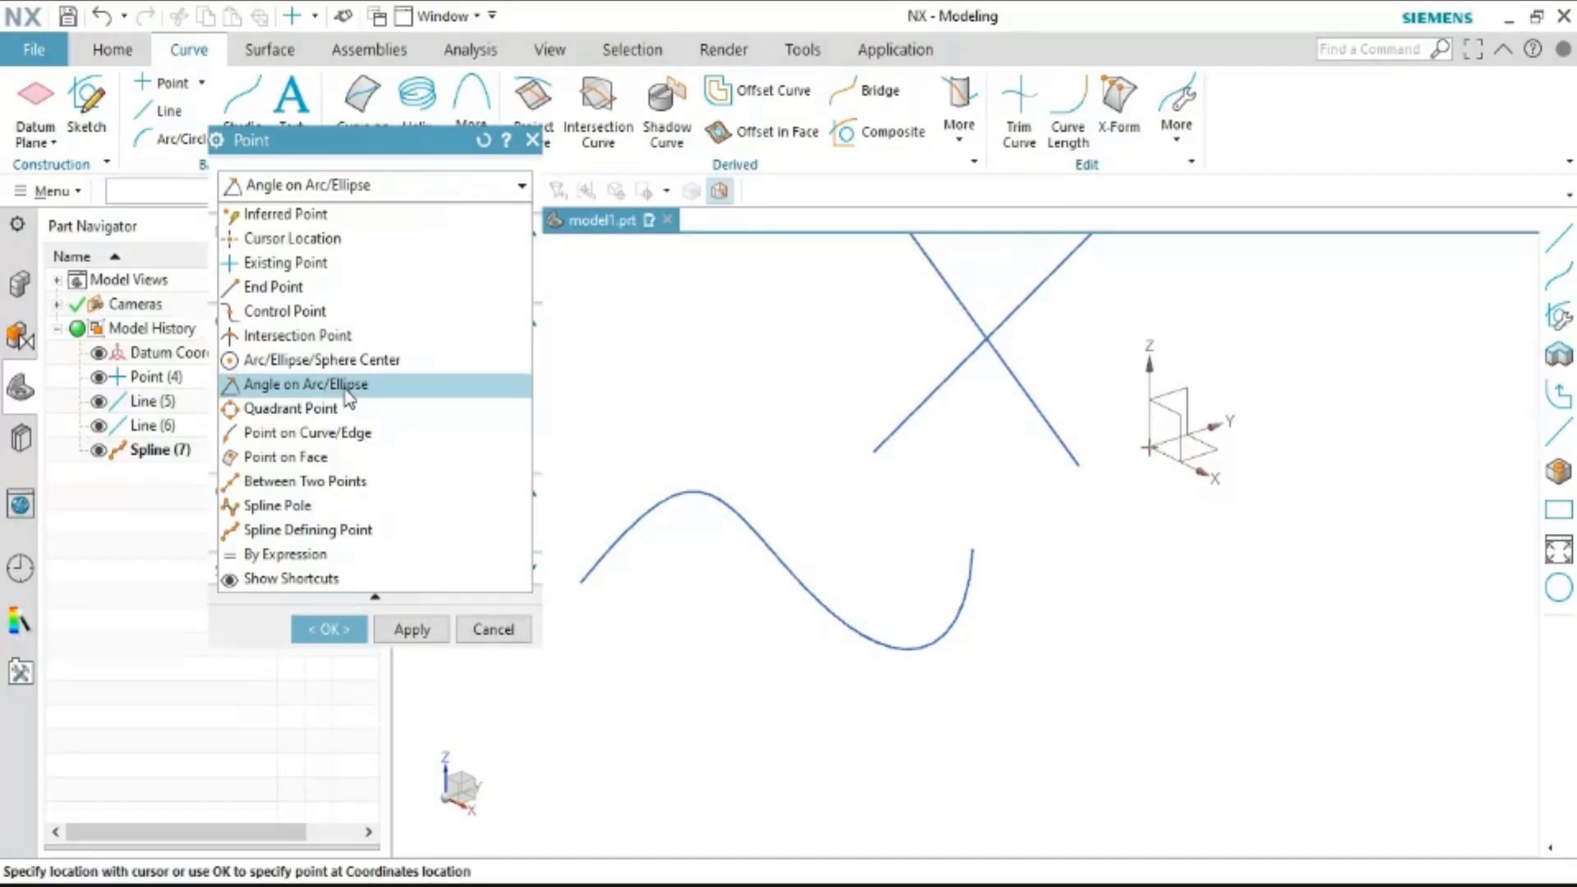
Drop the pending point and draw three-point Arc (8) to the right of the datum axes
click(312, 238)
click(532, 140)
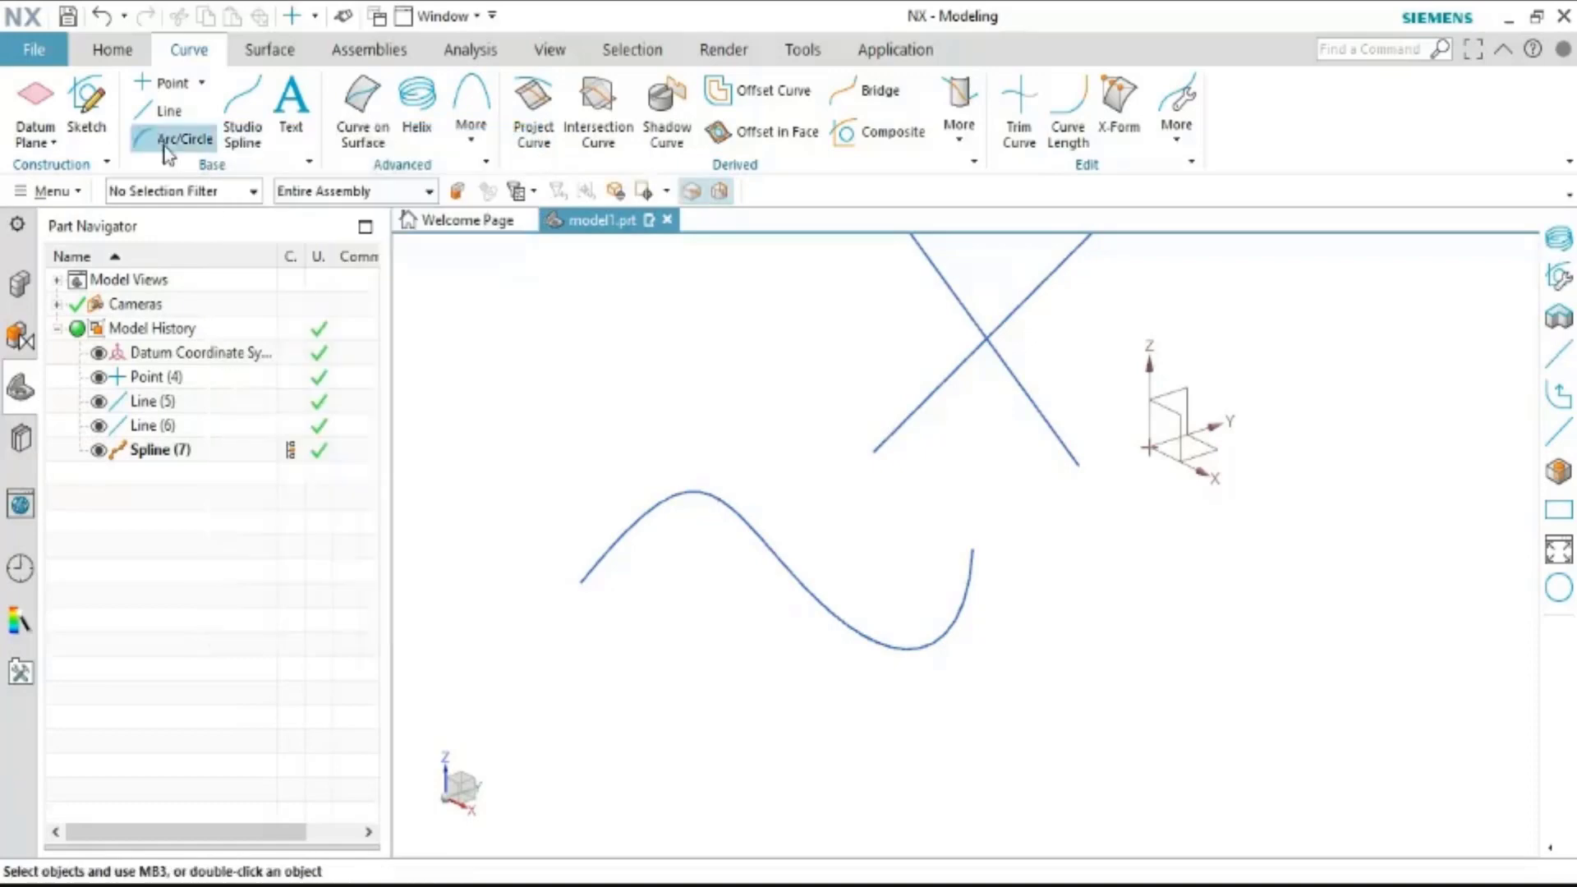
click(175, 140)
scroll(743, 382, down, 5)
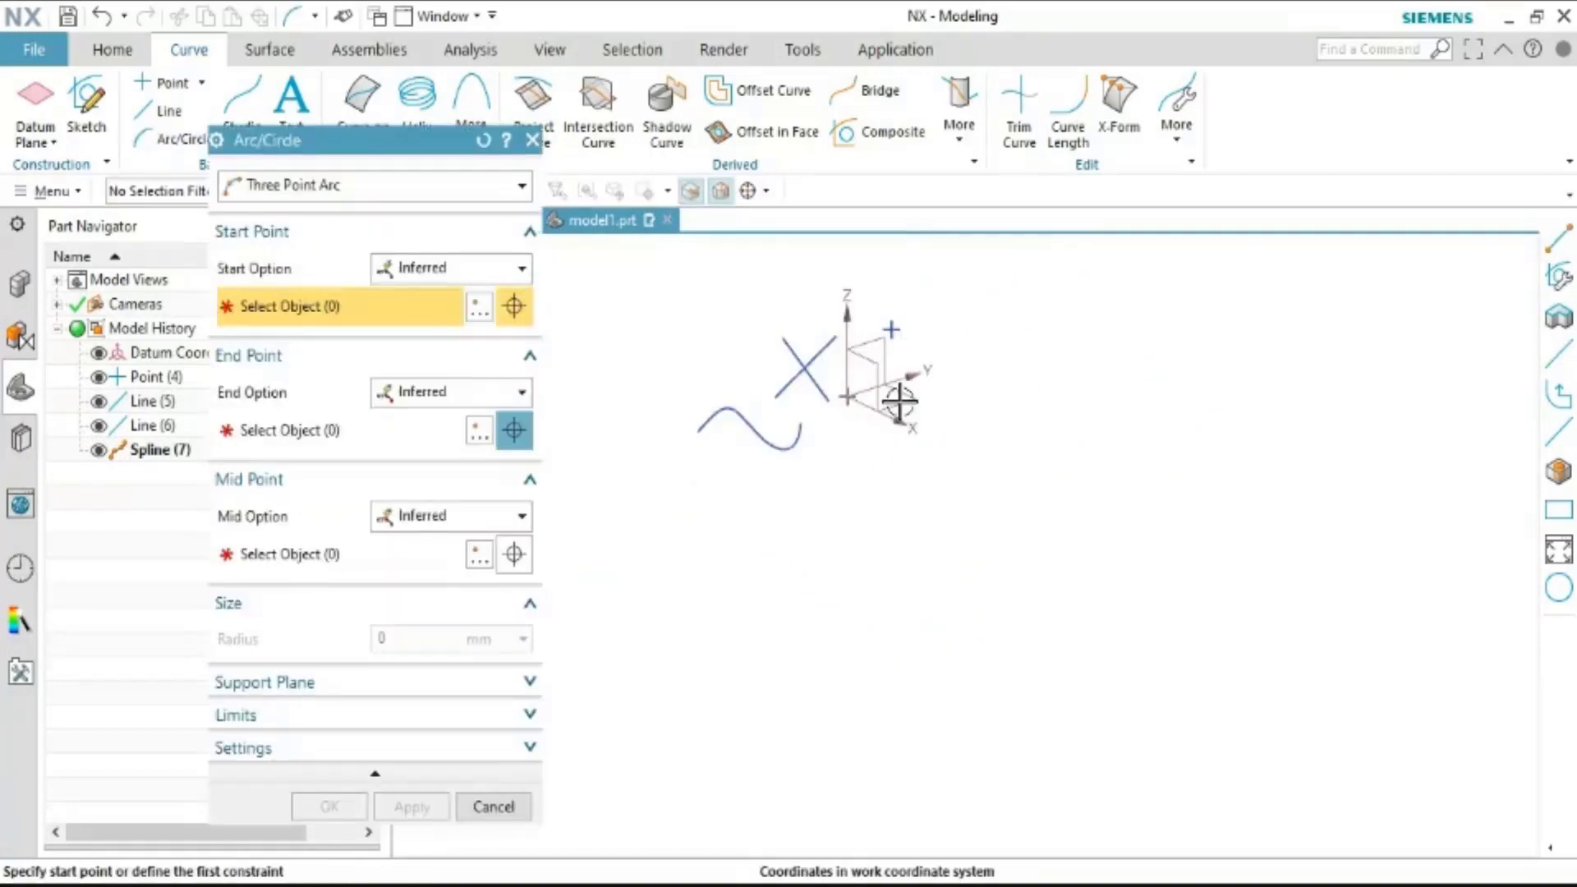
click(891, 329)
click(1126, 409)
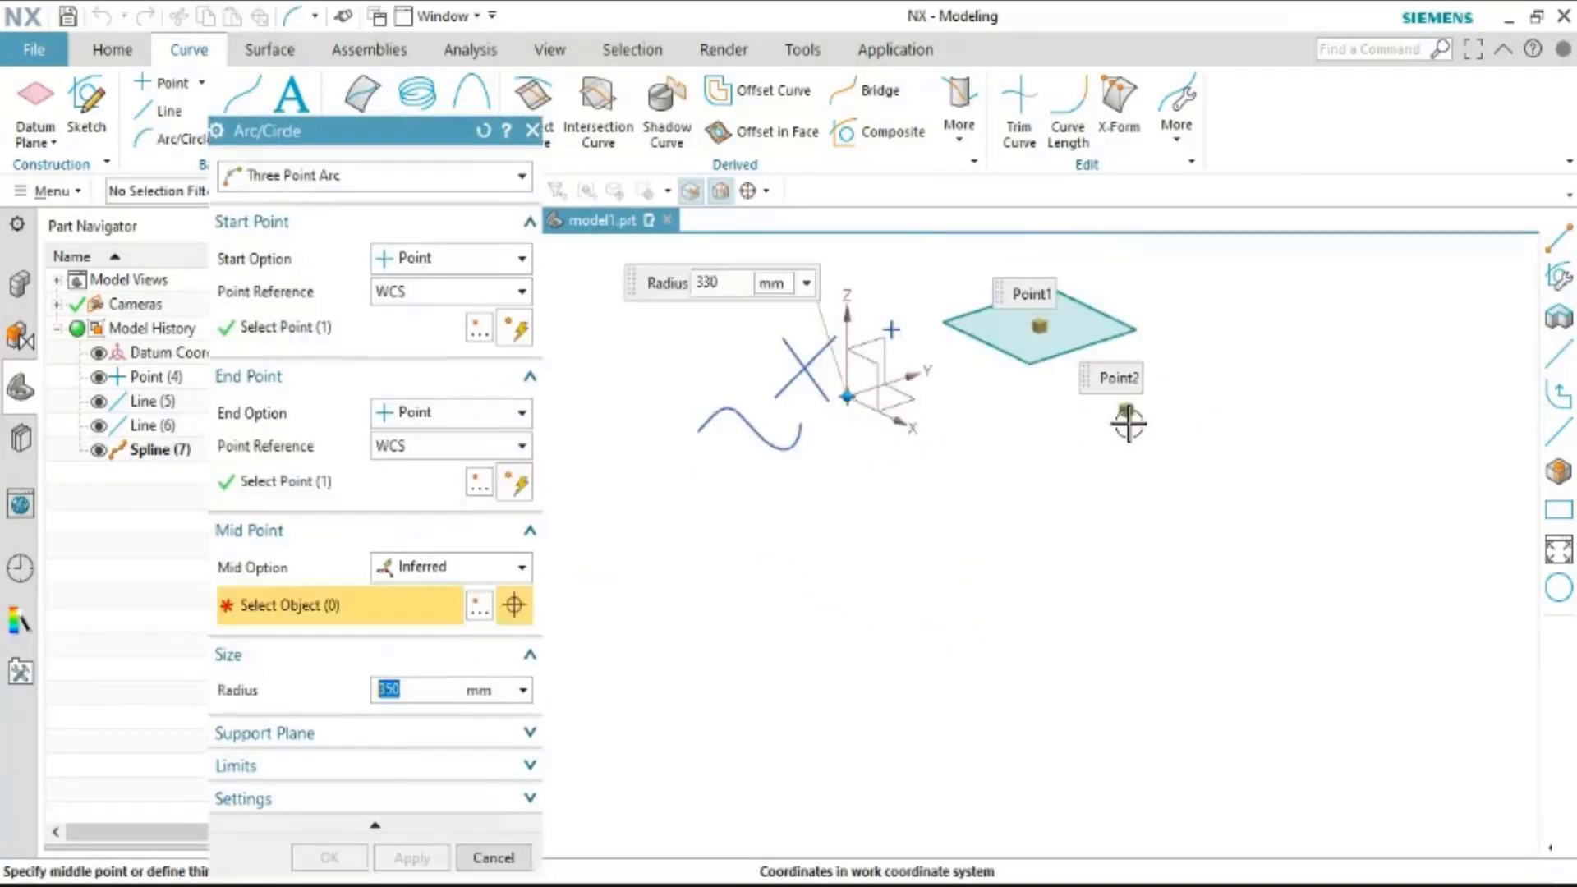
click(1023, 400)
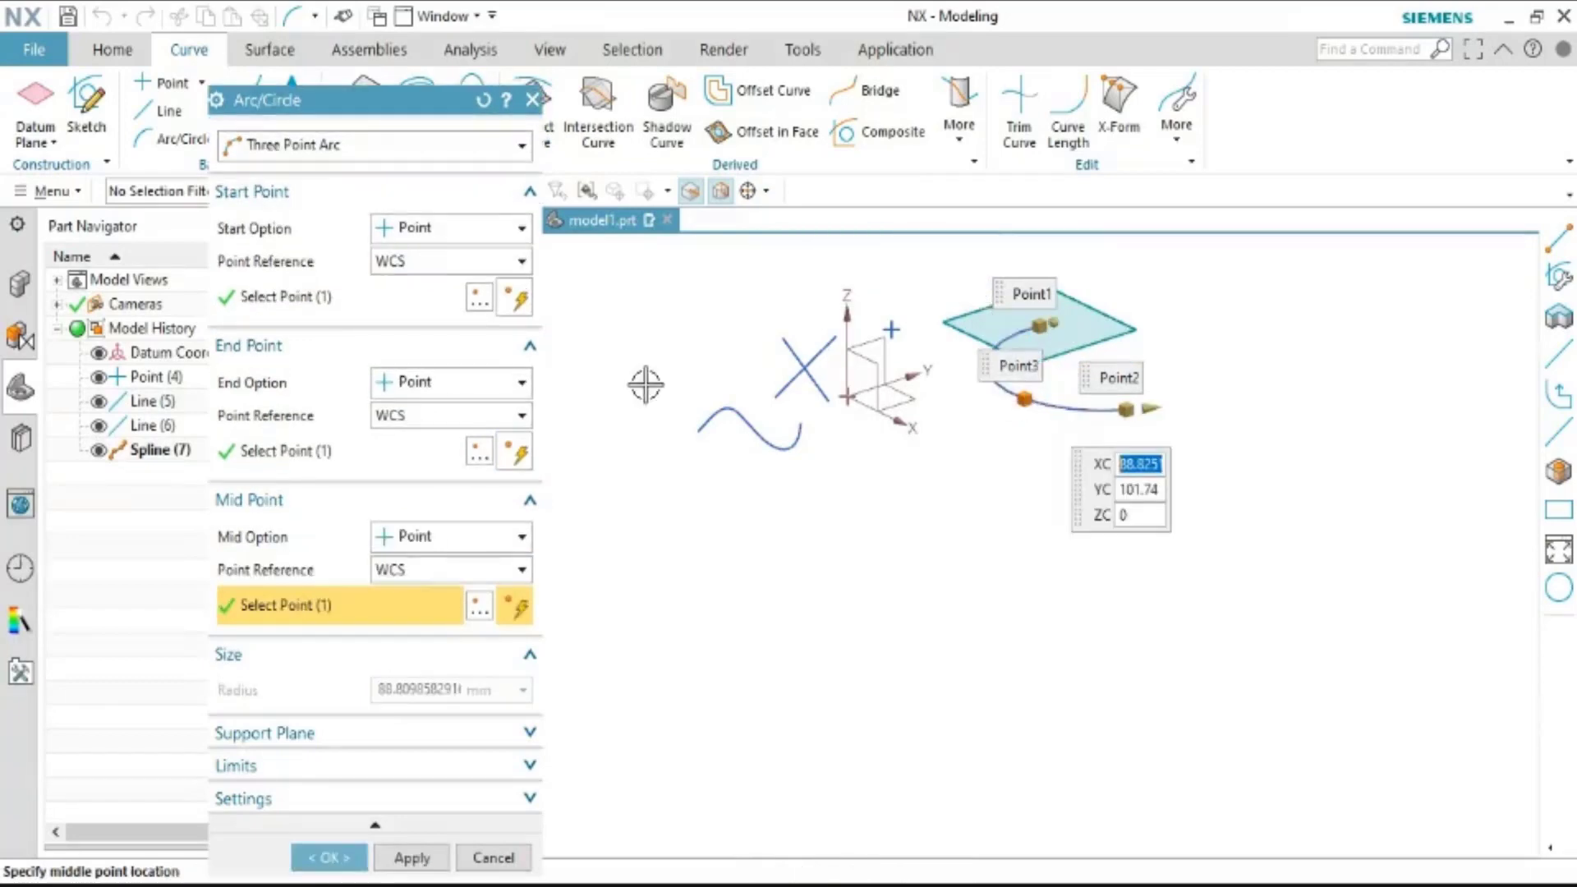
click(329, 857)
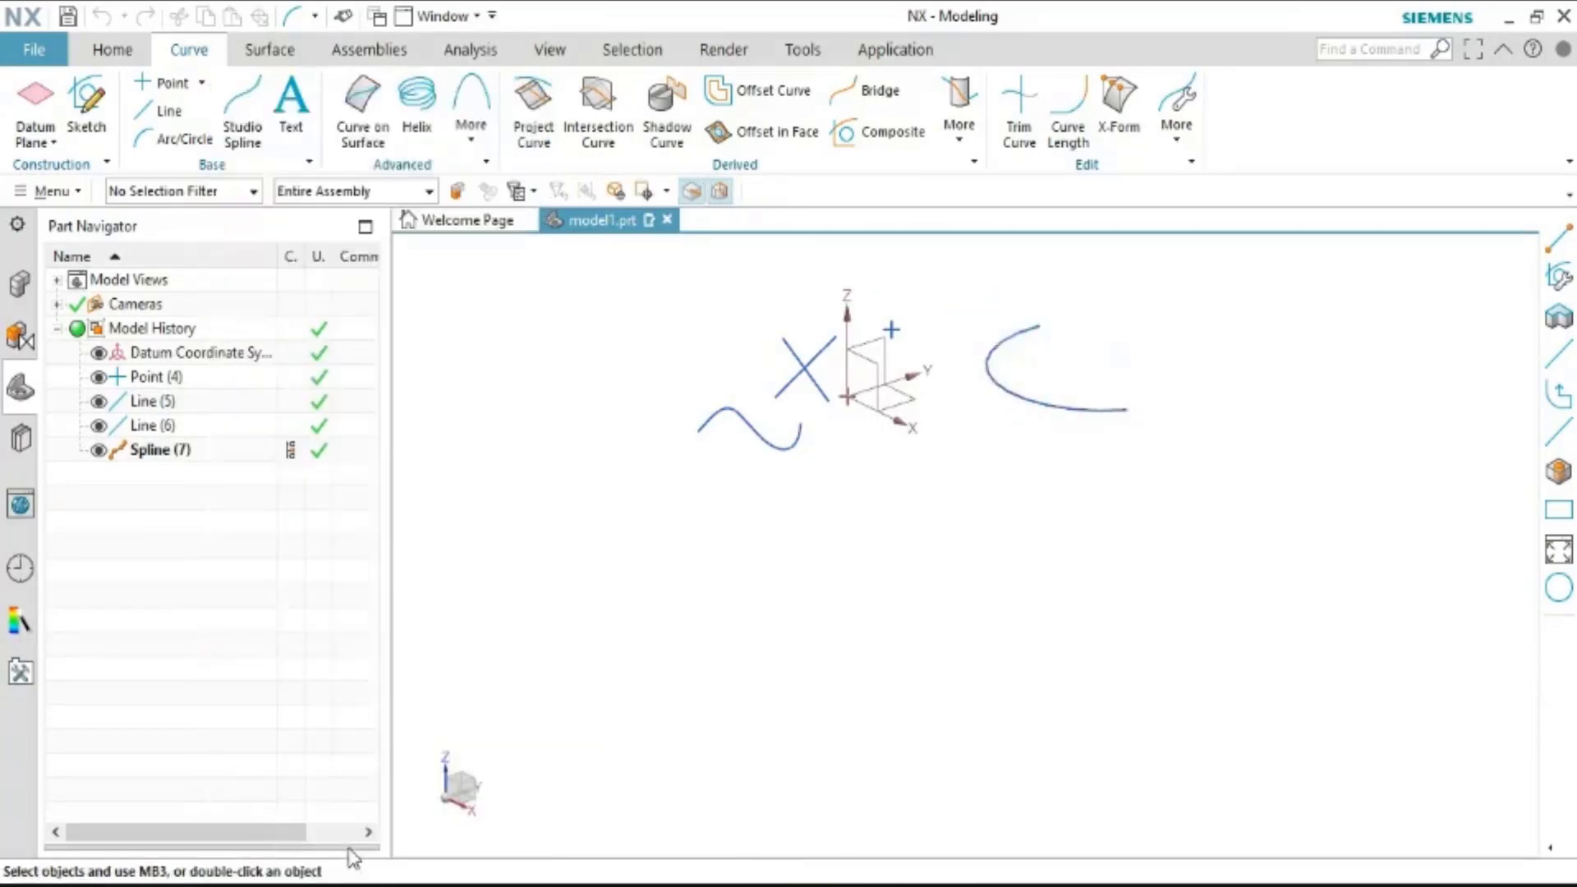
click(172, 83)
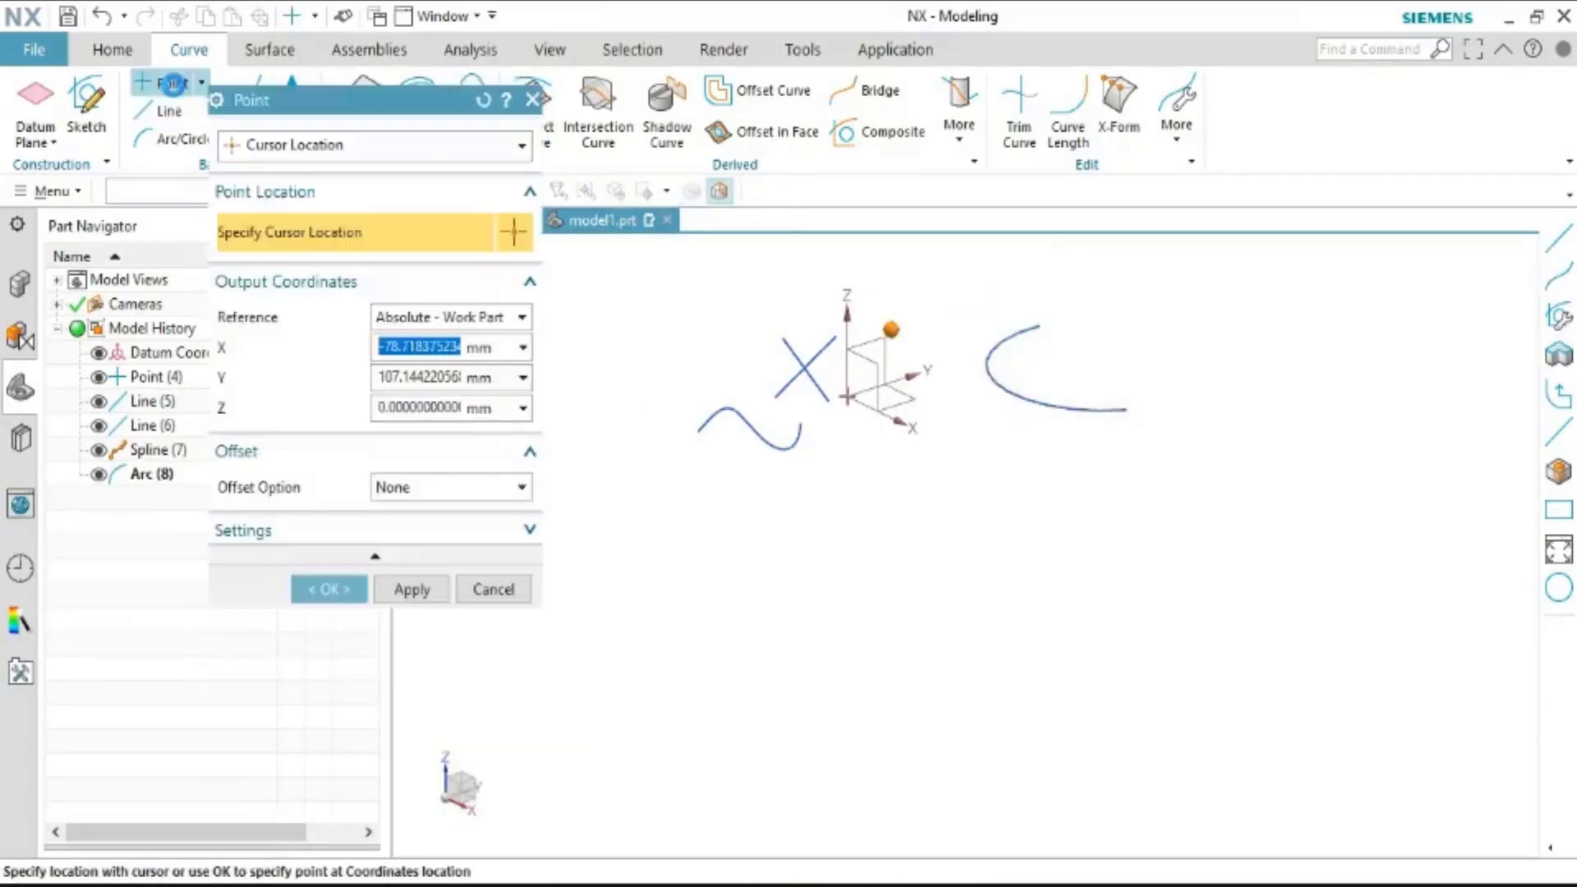
click(410, 144)
click(345, 394)
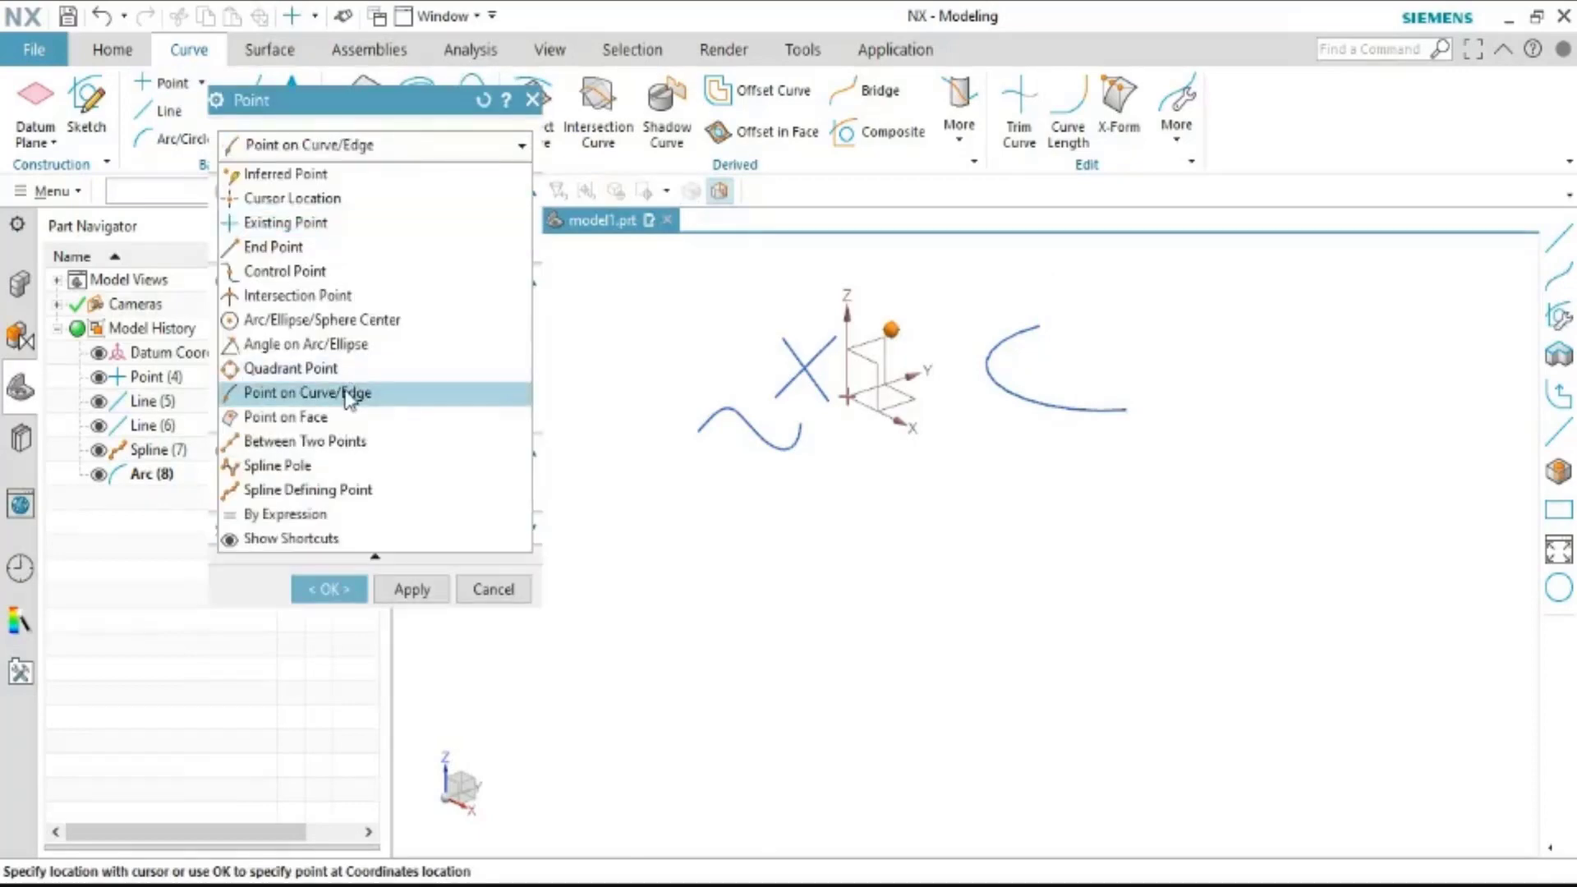
click(305, 344)
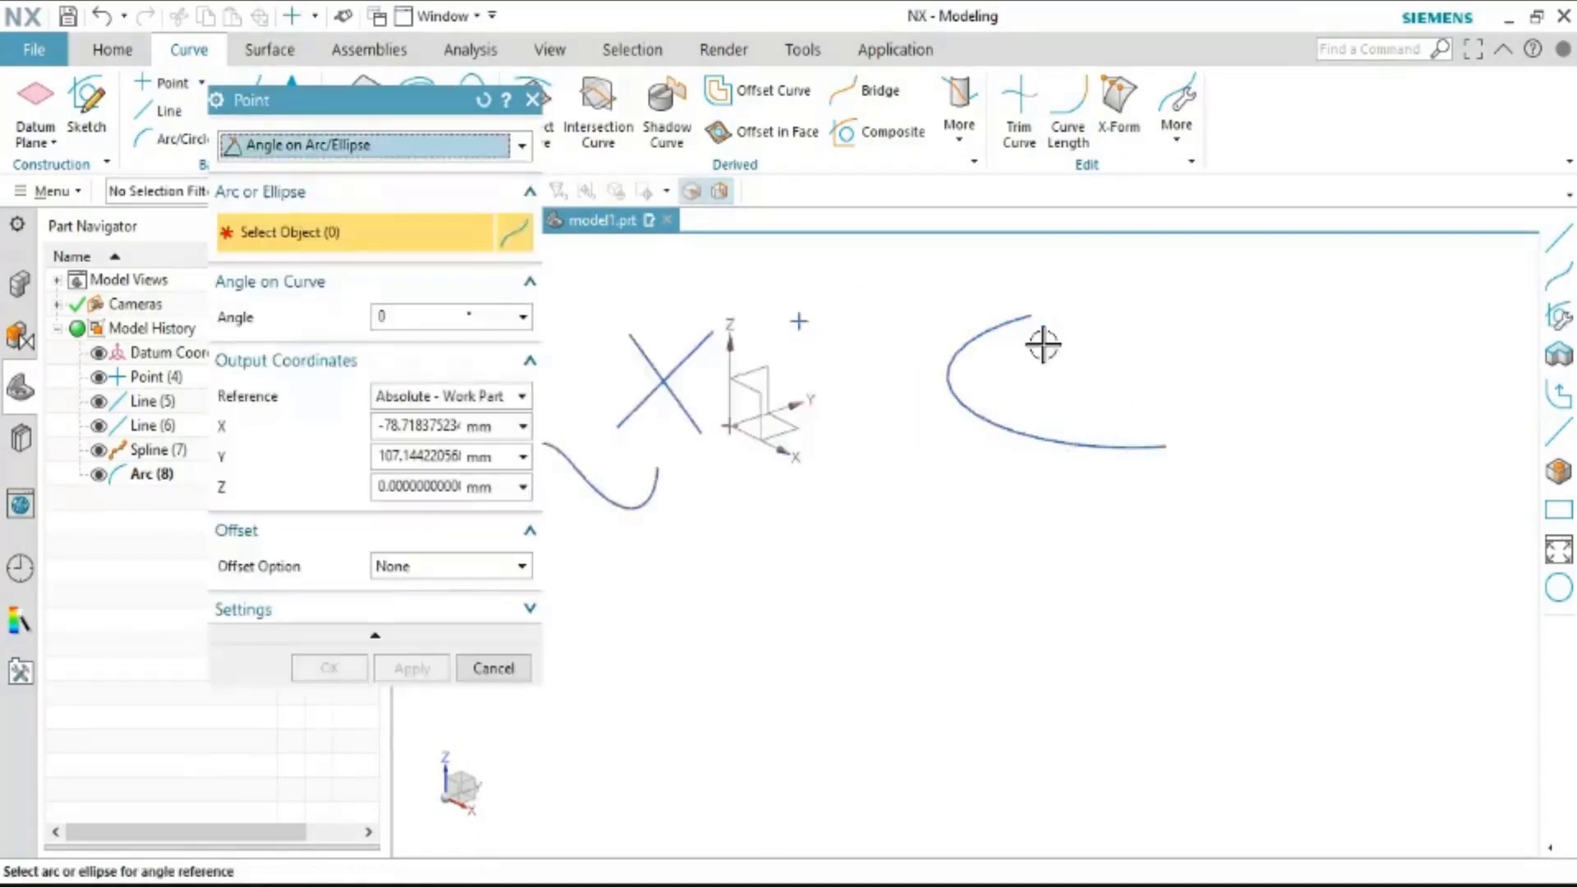
click(1137, 446)
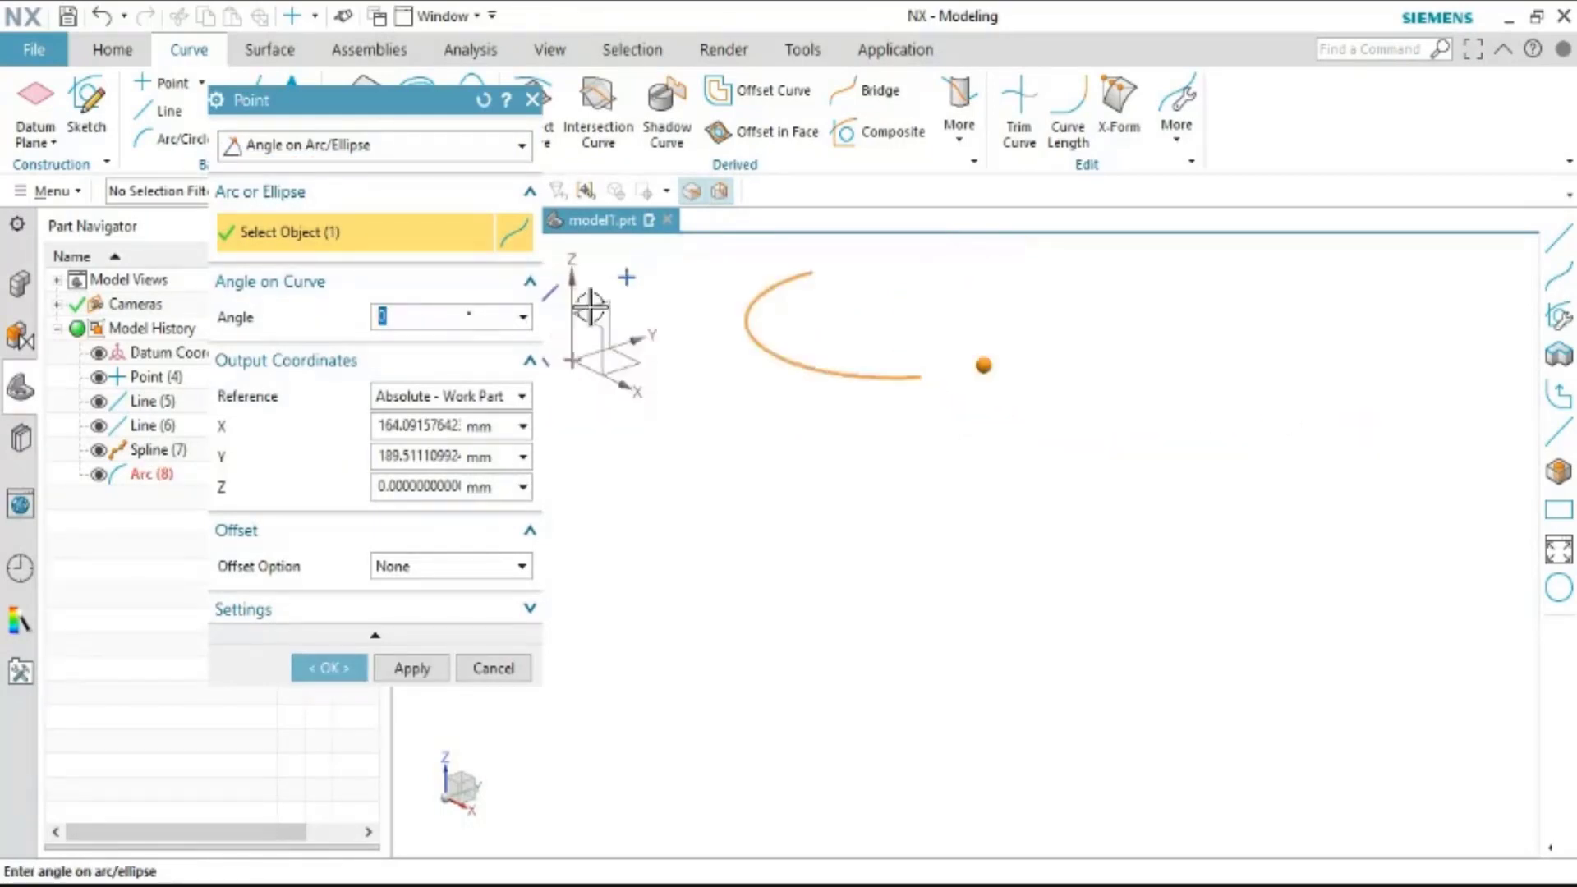
scroll(584, 308, down, 3)
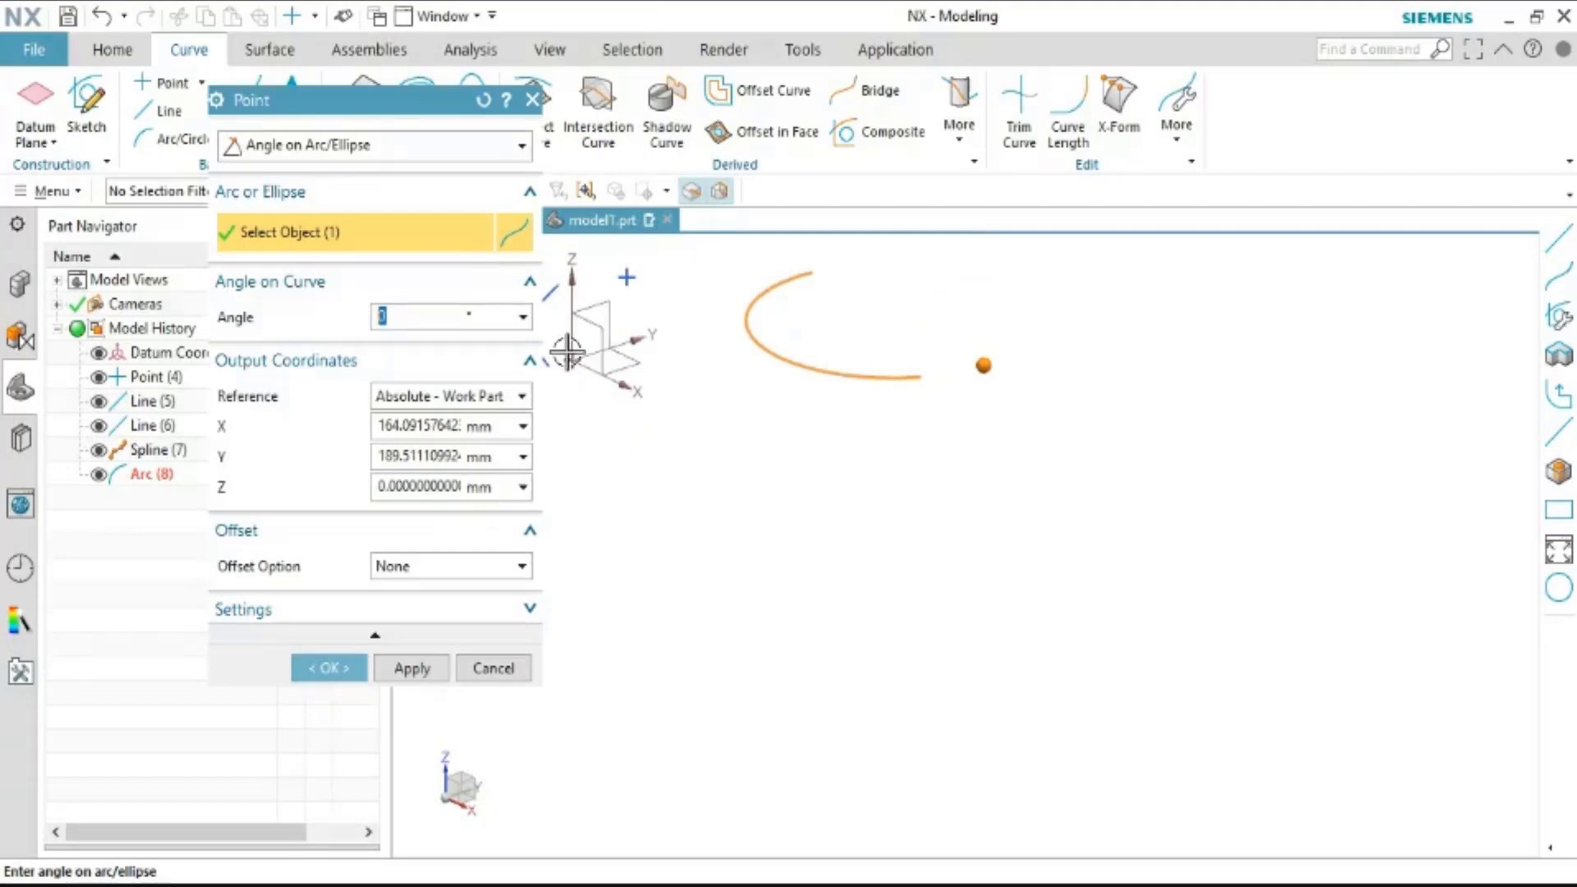
text(60)
key(Return)
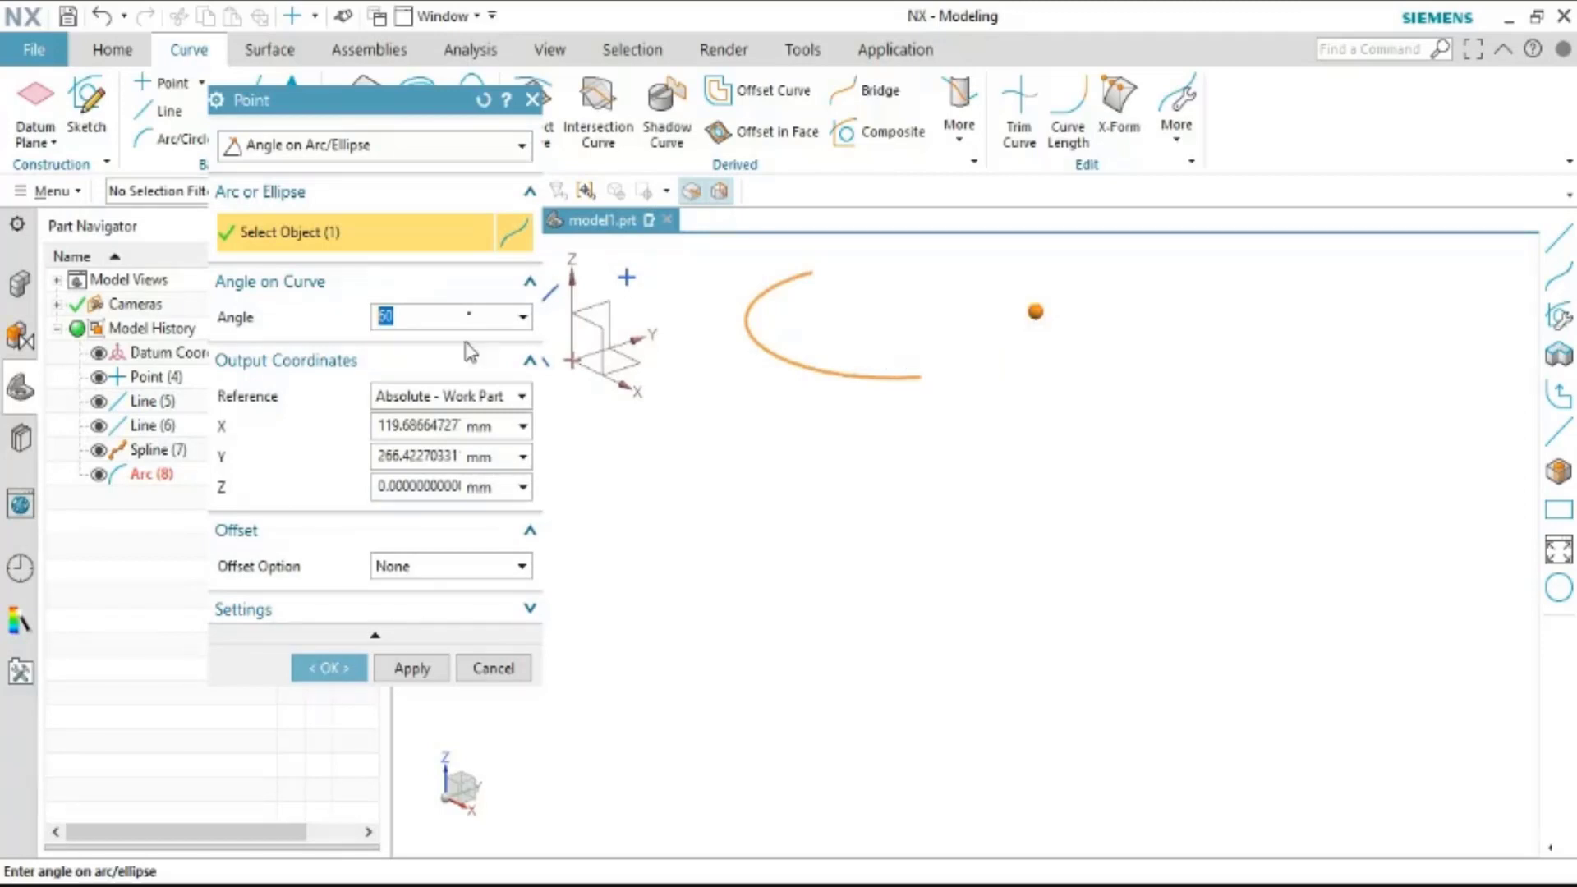
click(382, 316)
text(1)
key(Return)
scroll(841, 377, up, 3)
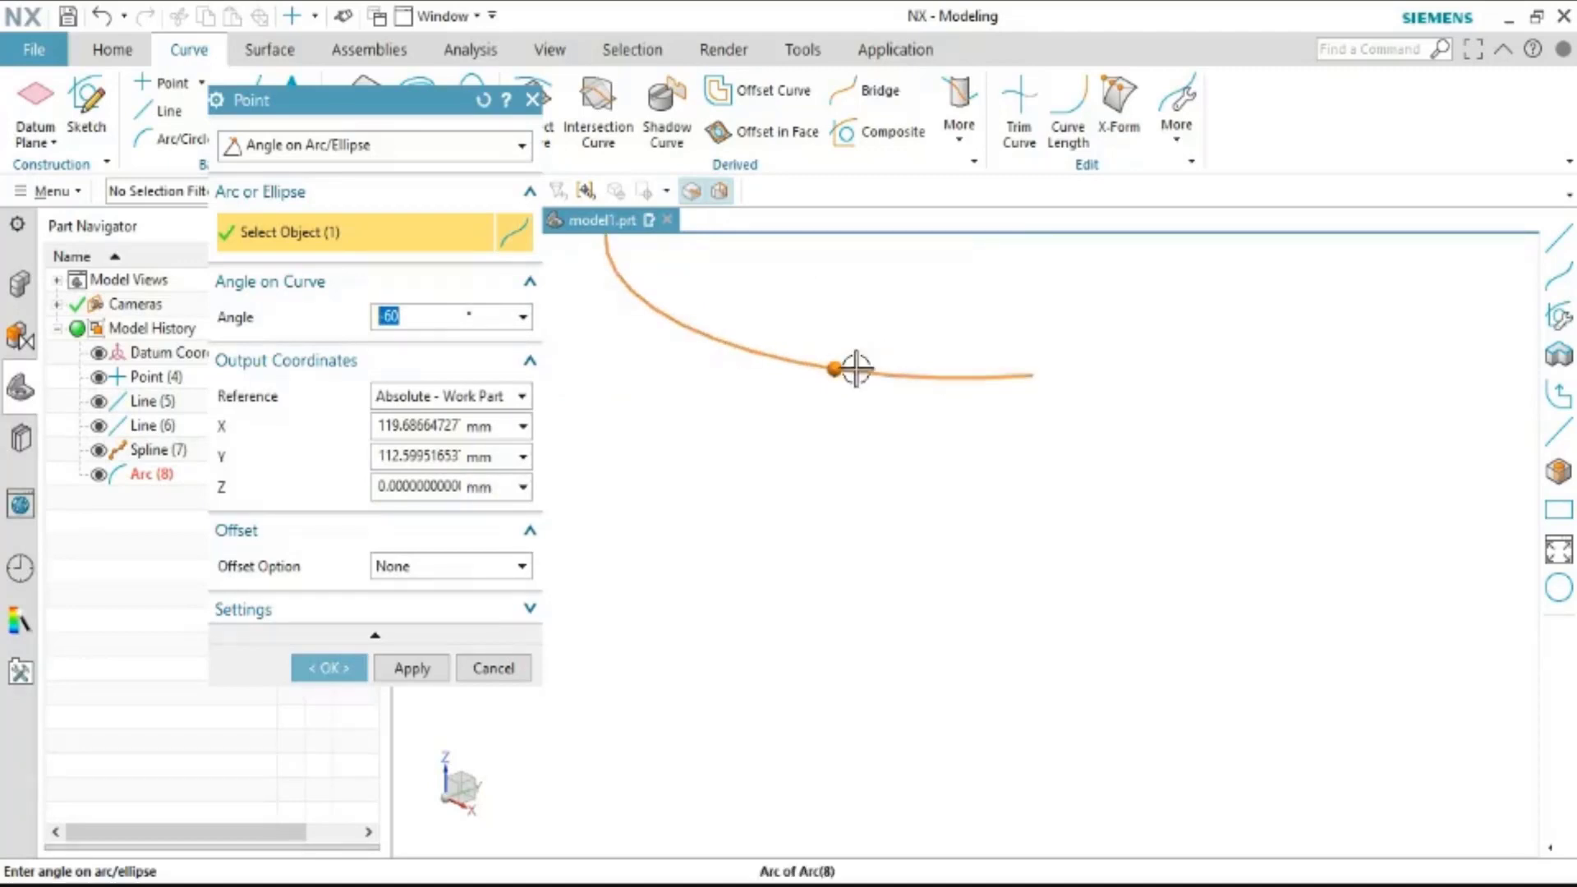
scroll(849, 366, down, 2)
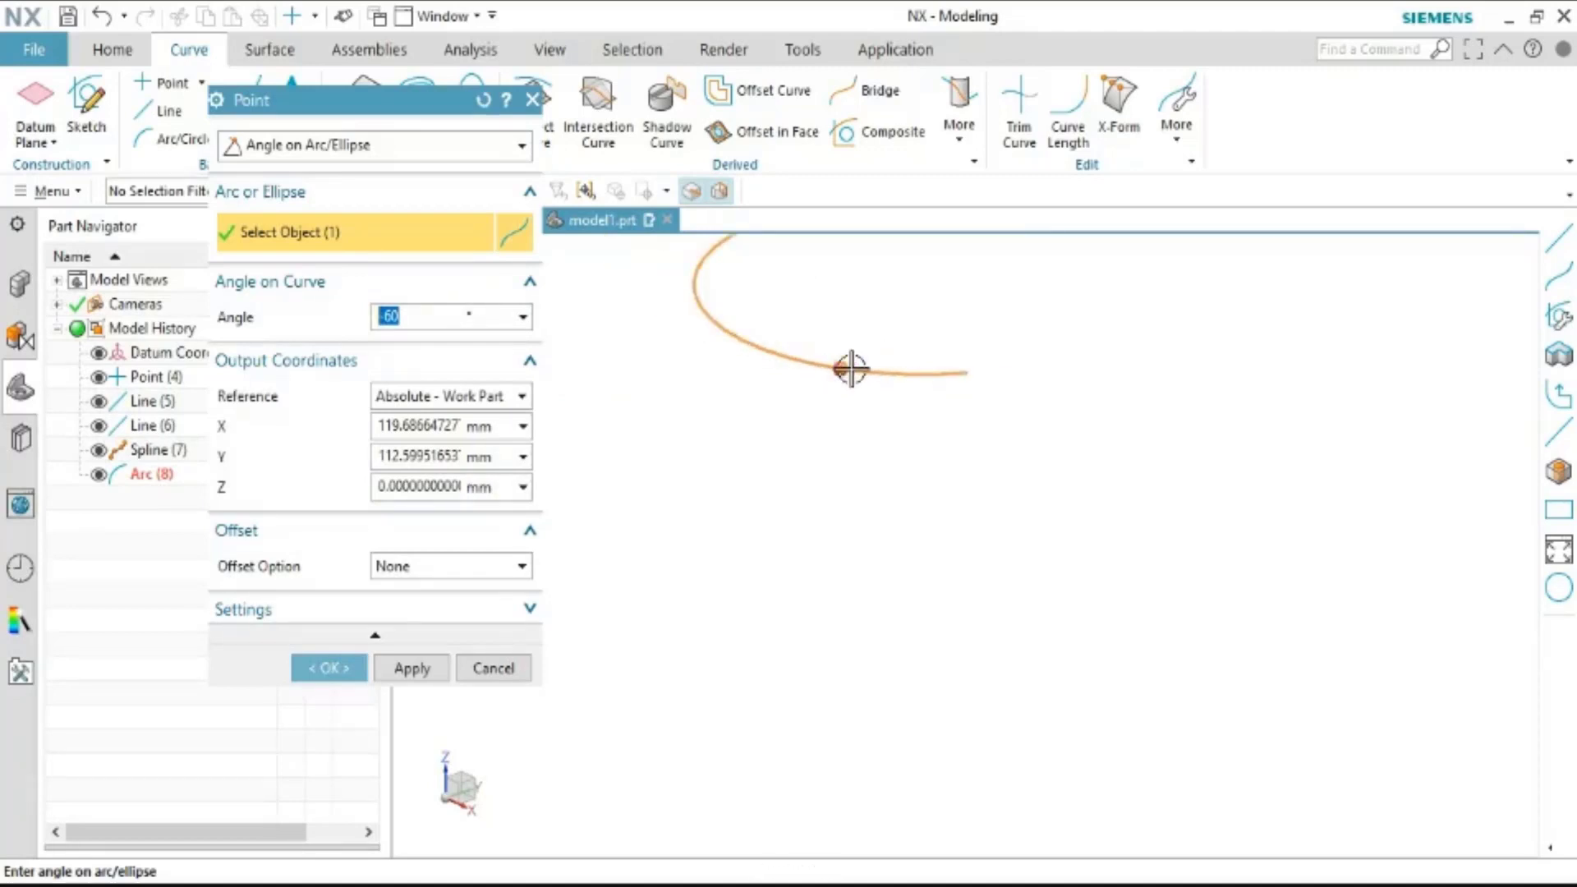
scroll(849, 366, down, 2)
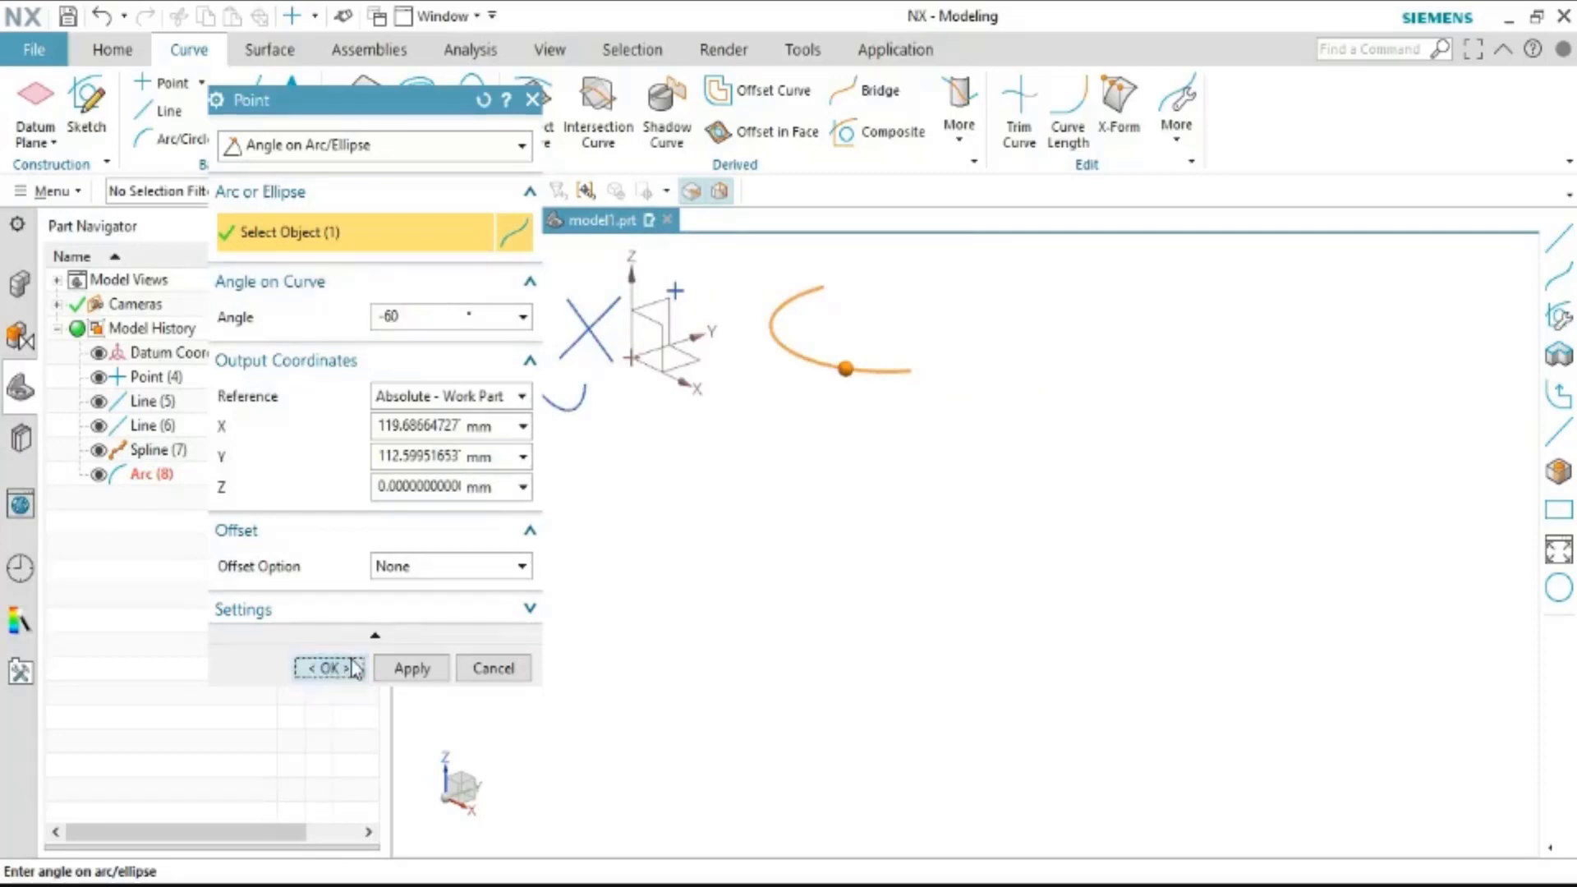
click(515, 667)
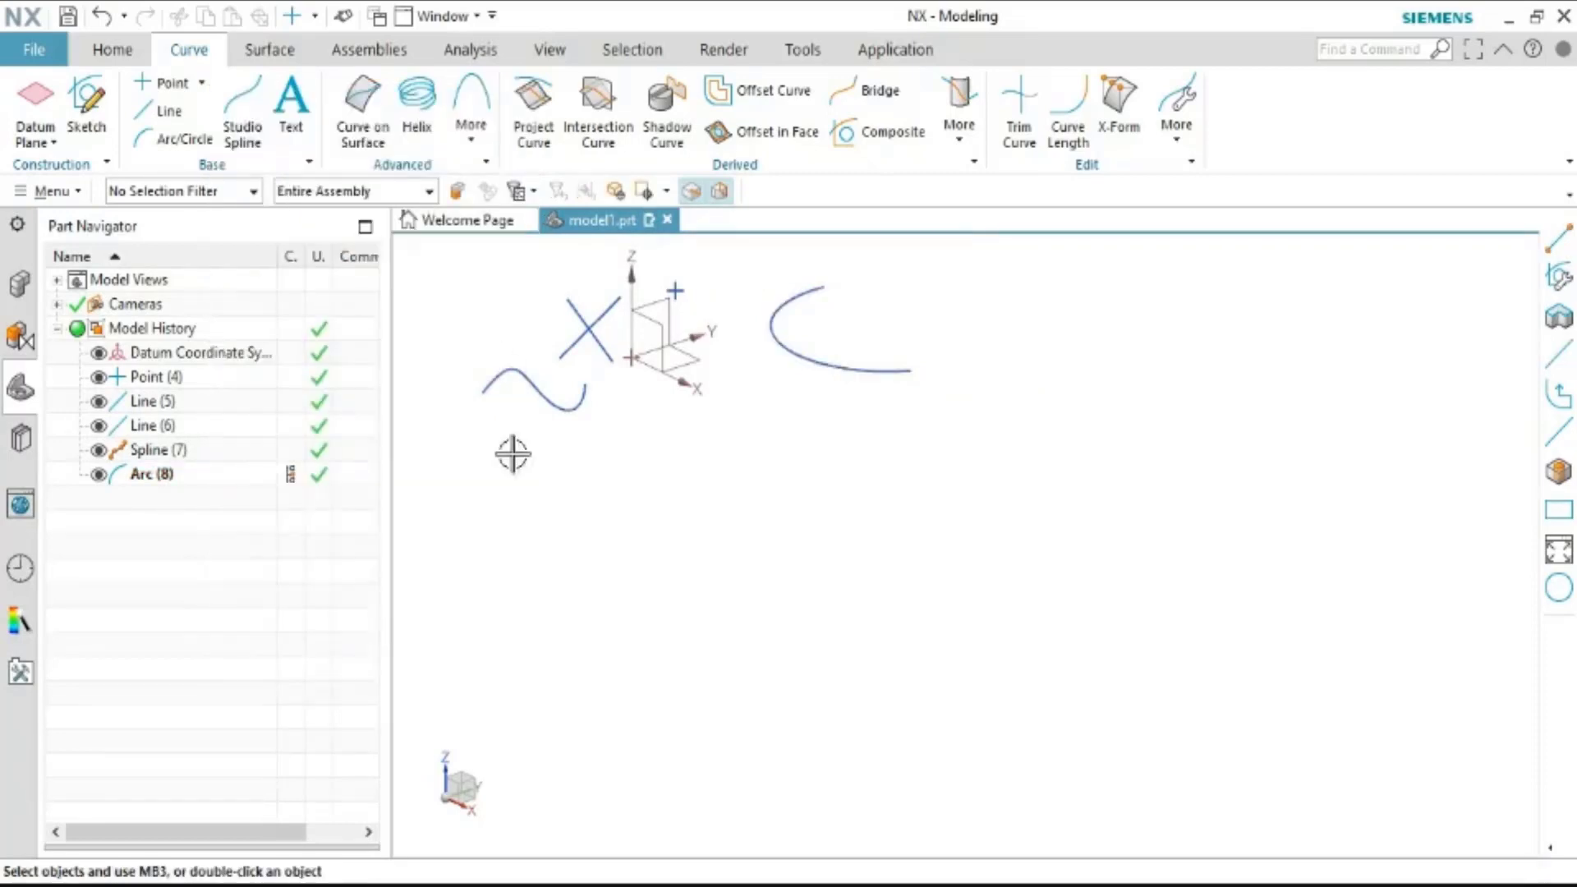
Start a Point on Curve/Edge and select the lower-left-to-upper-right line
click(170, 86)
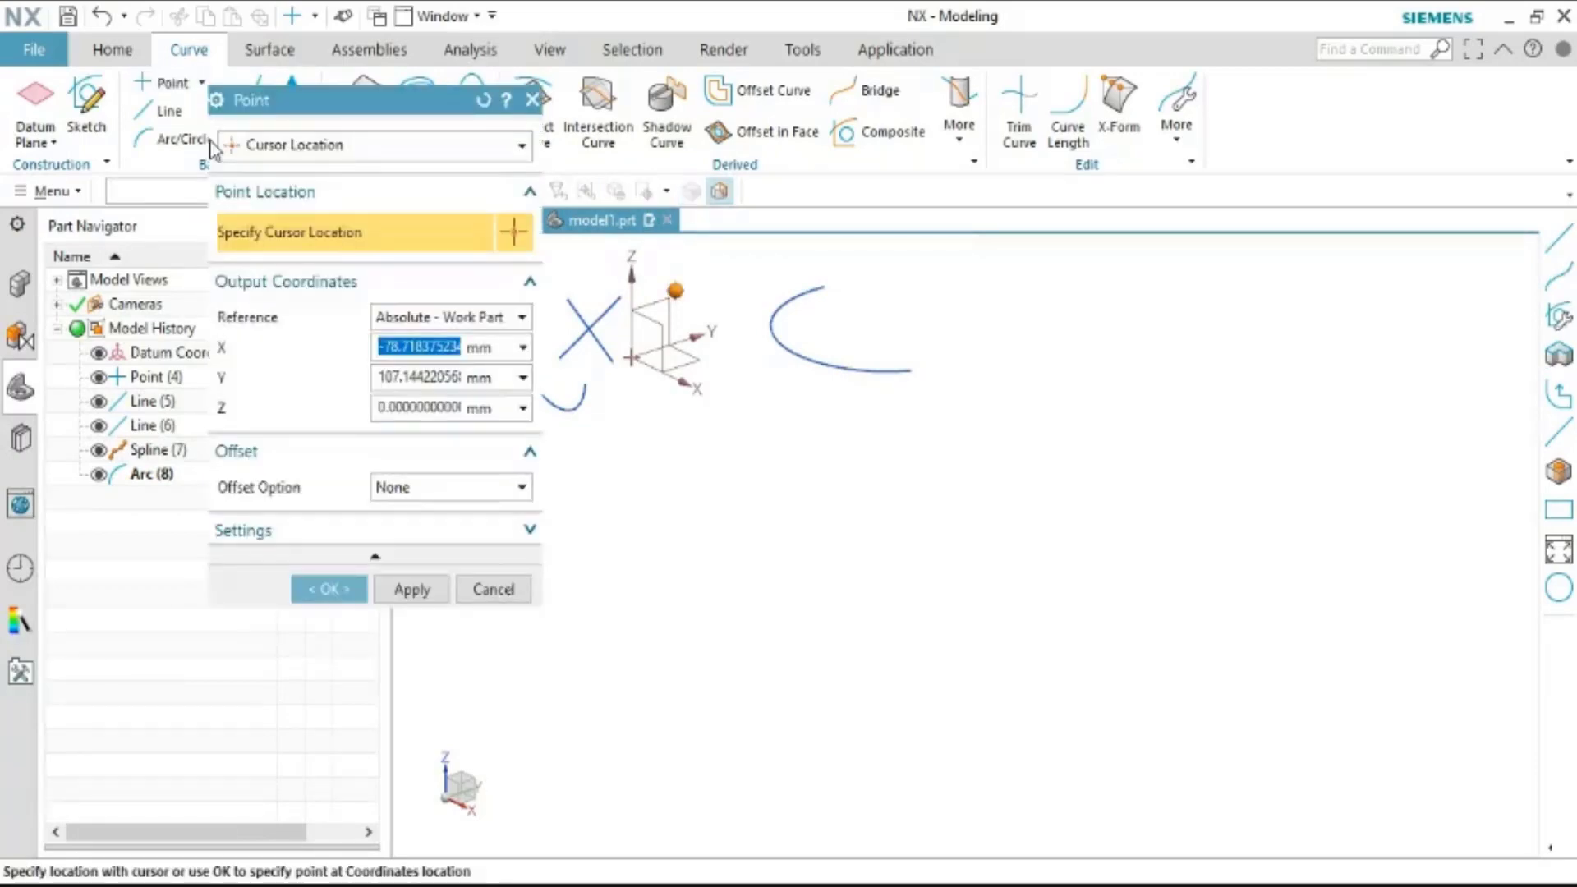
click(405, 144)
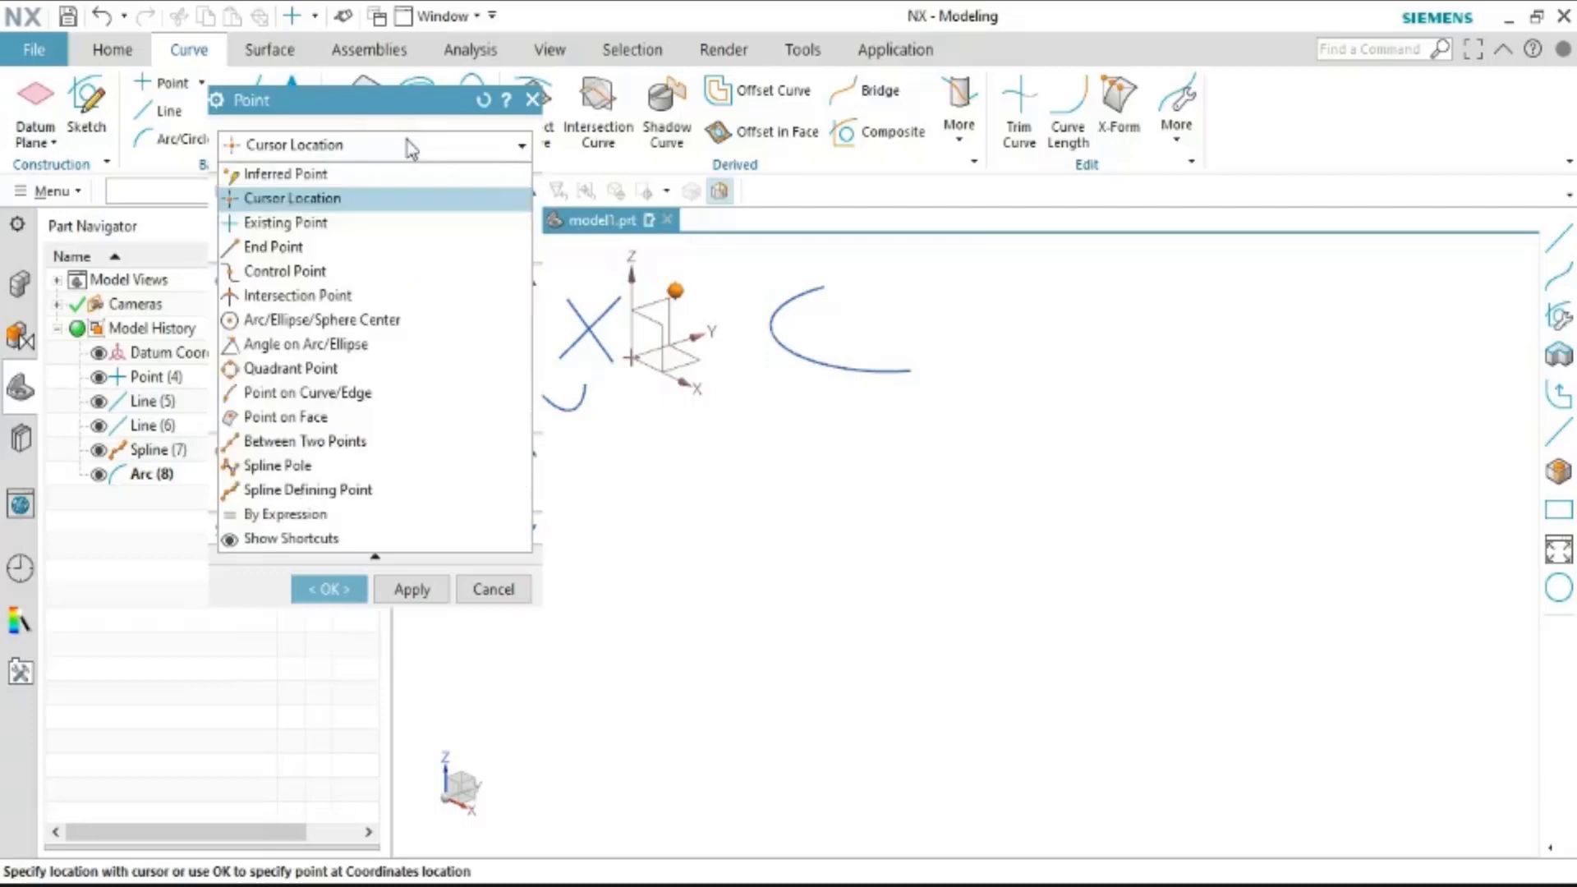
click(400, 398)
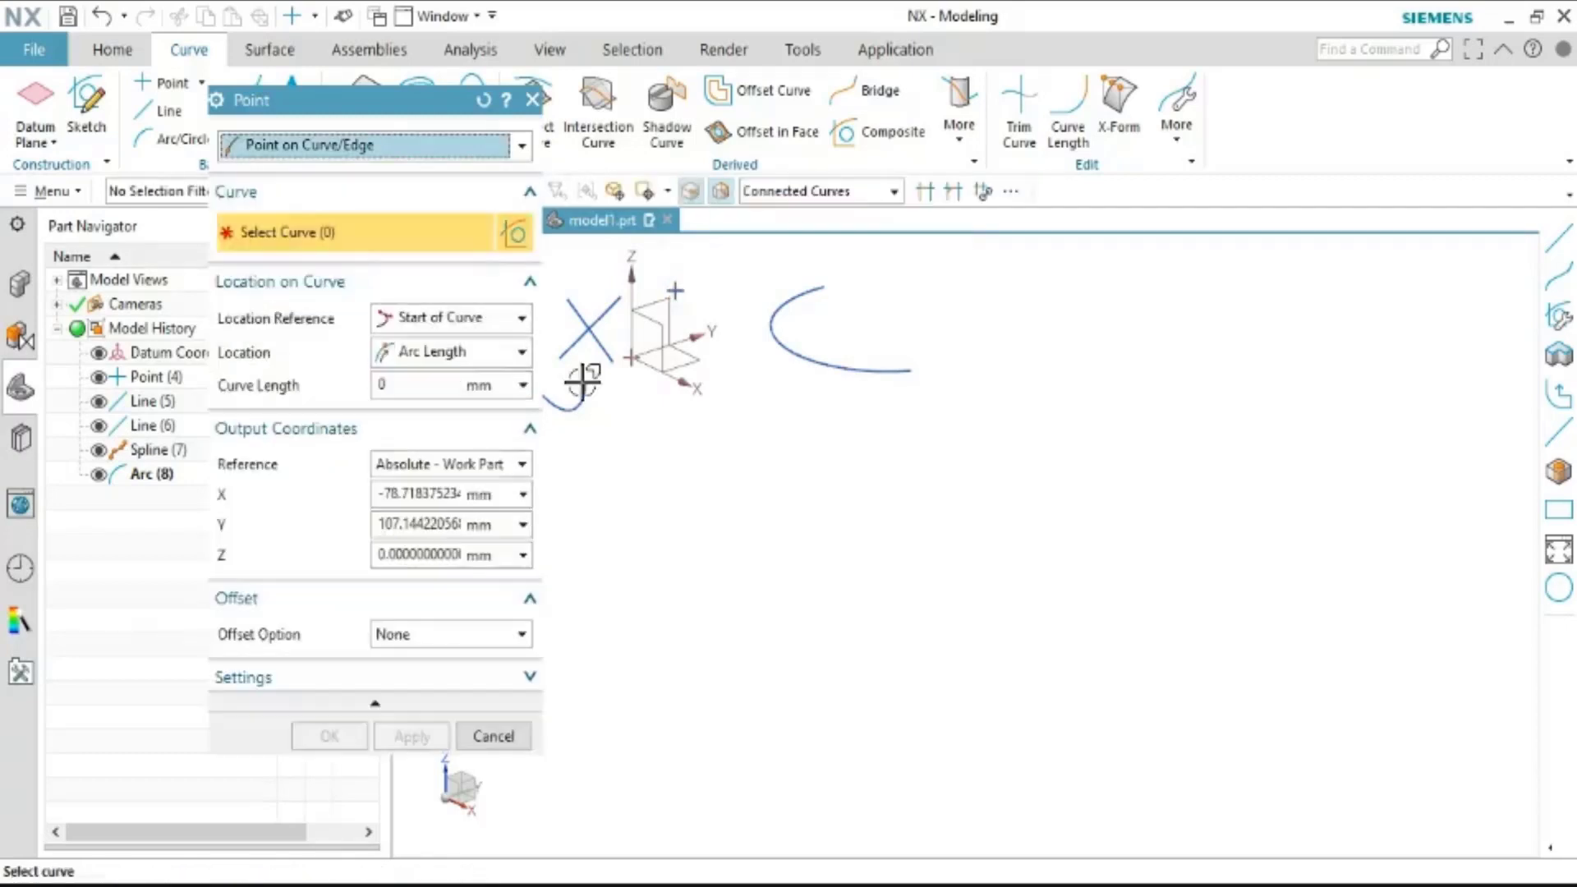
scroll(756, 410, up, 3)
scroll(583, 411, up, 2)
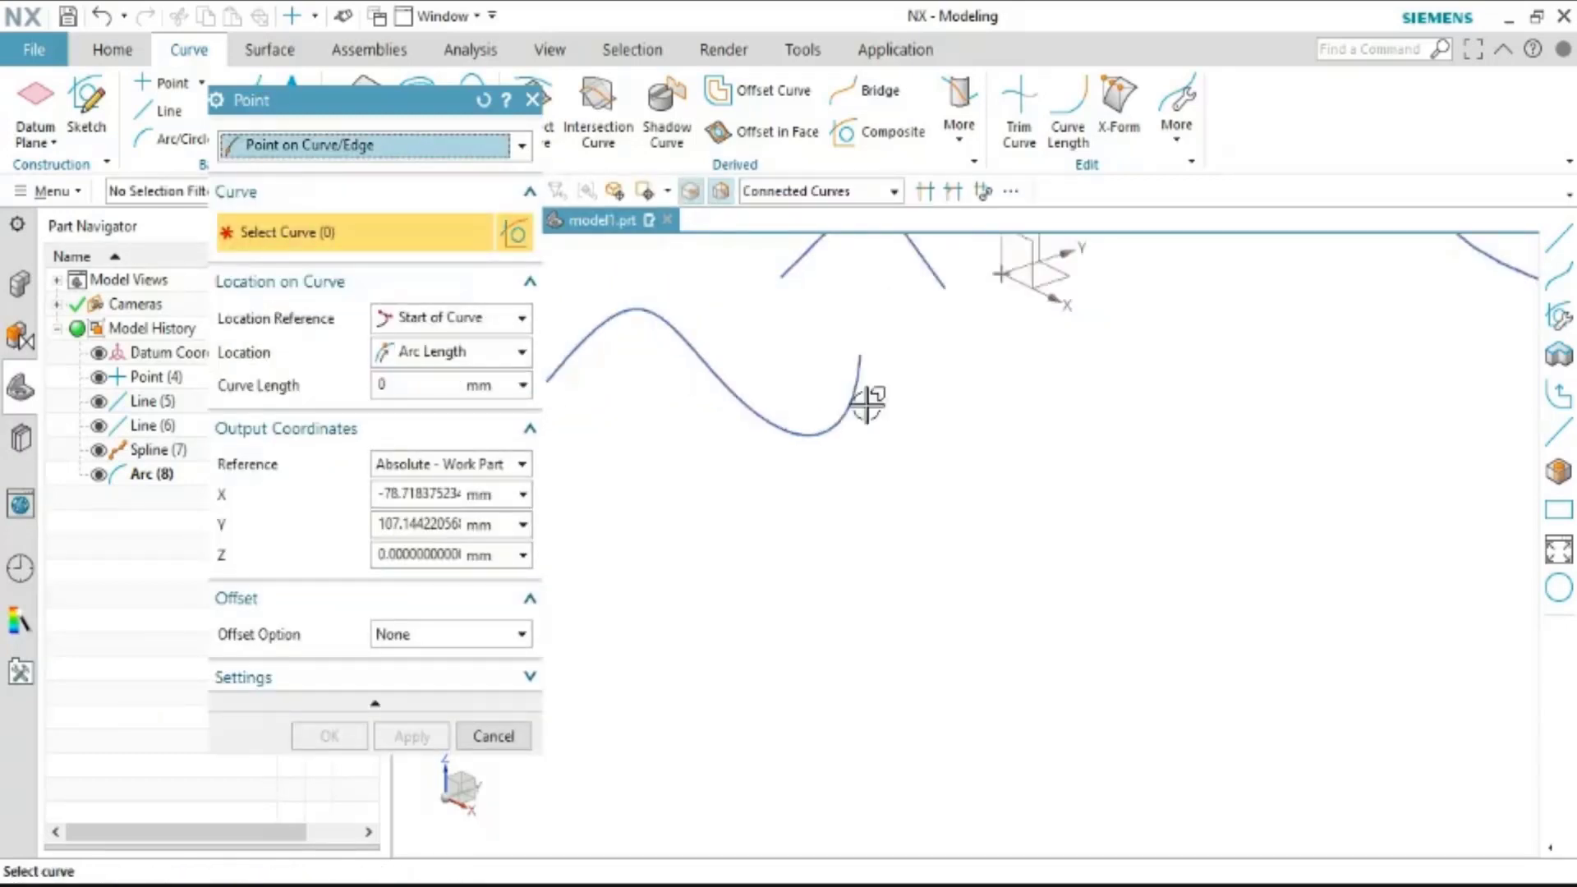
scroll(865, 398, down, 2)
scroll(855, 352, up, 3)
scroll(887, 345, up, 2)
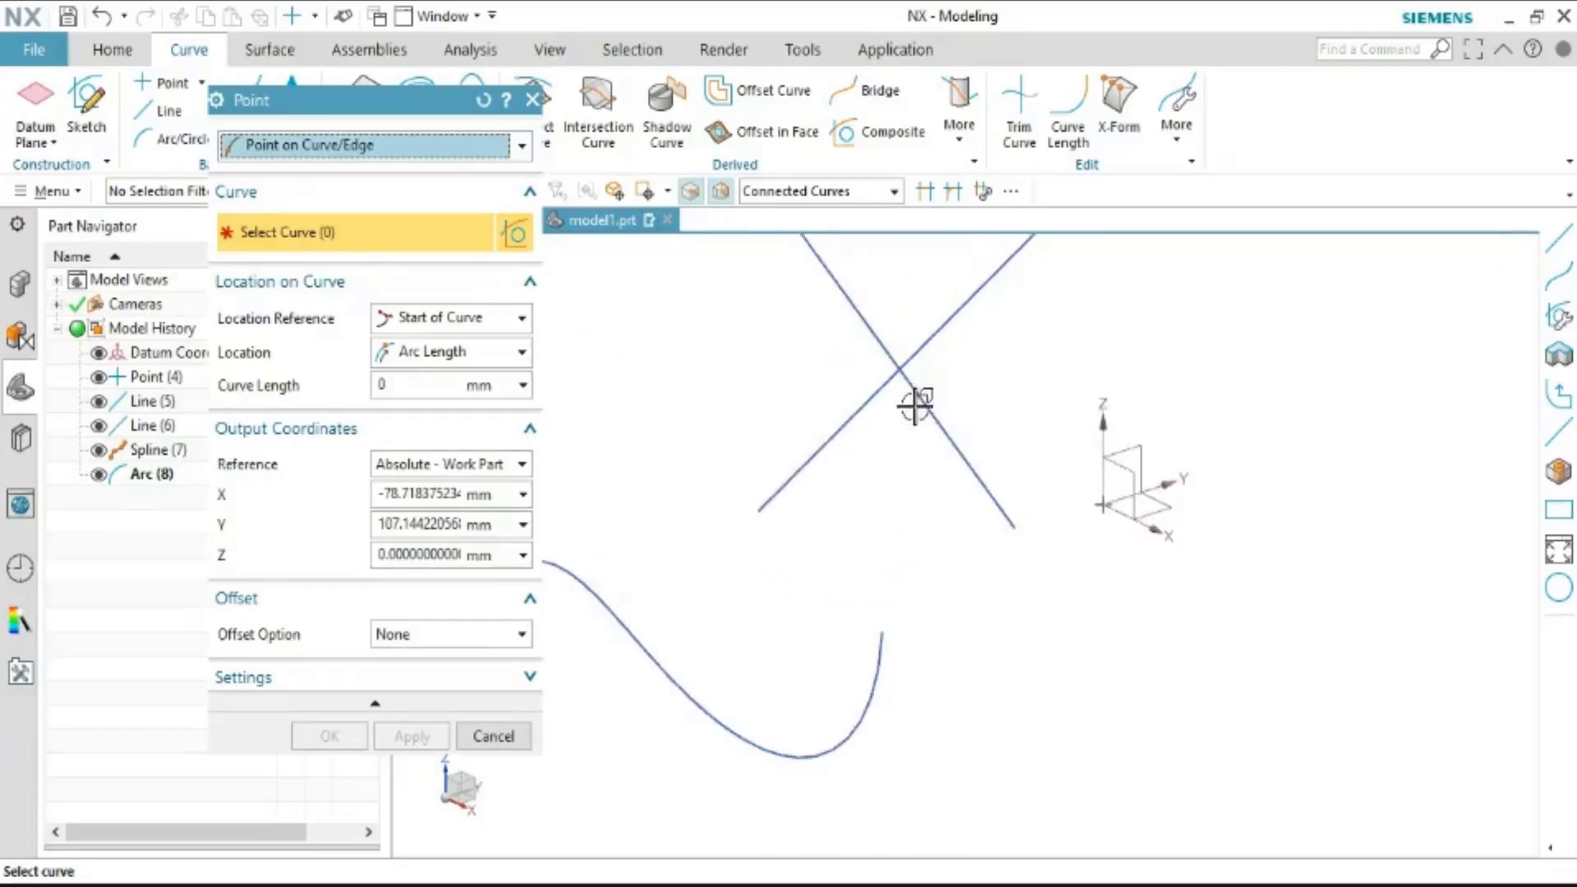
click(821, 443)
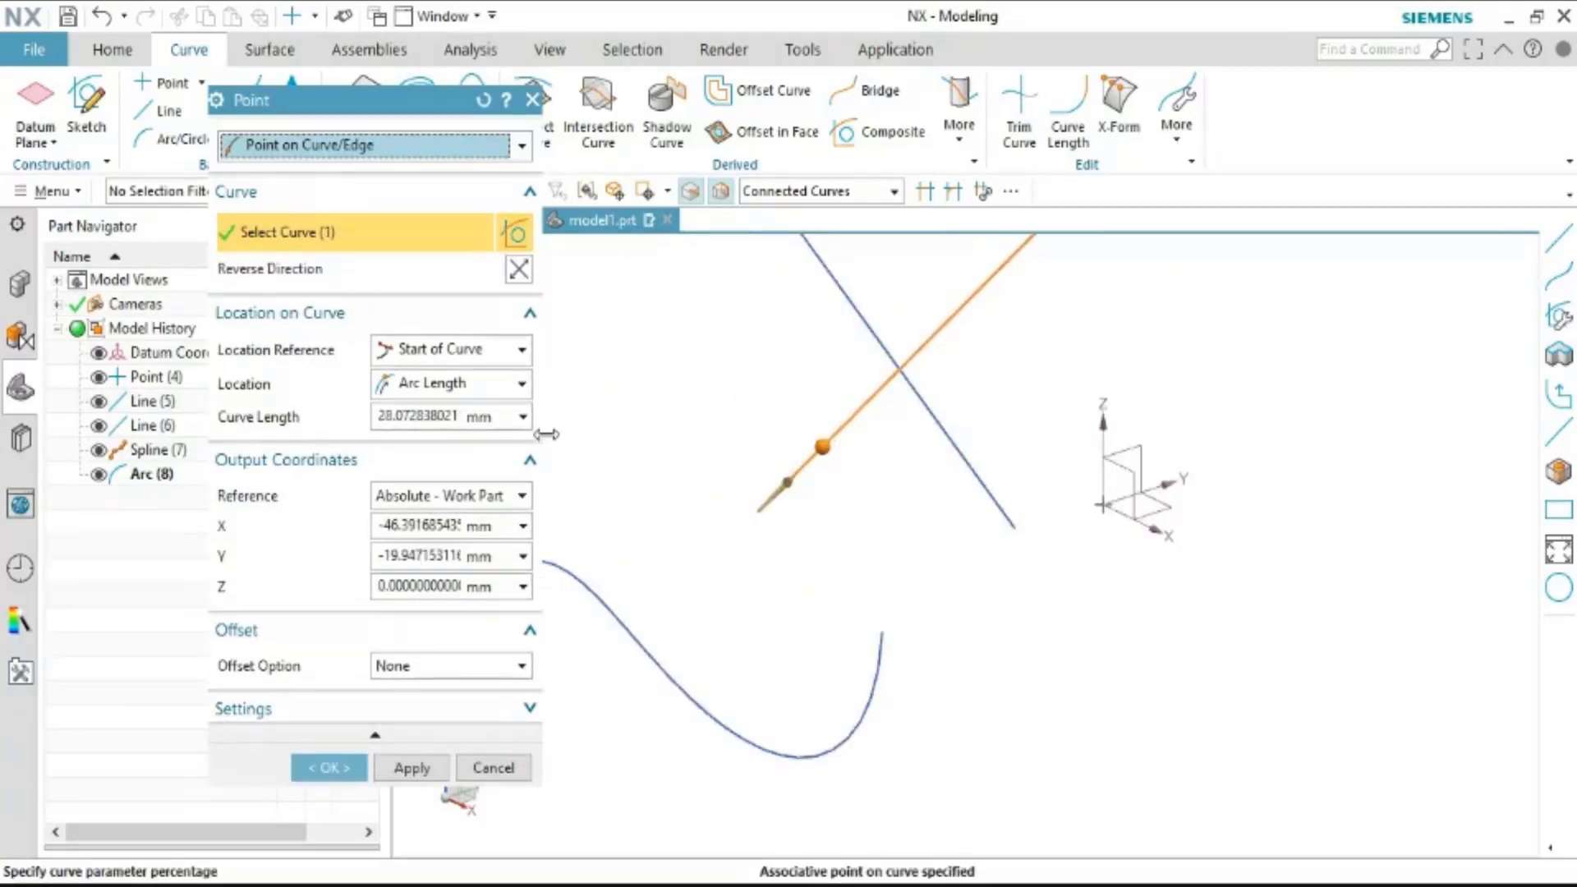
Create Point (9) at 45 mm arc length from the line's start
click(499, 353)
click(499, 351)
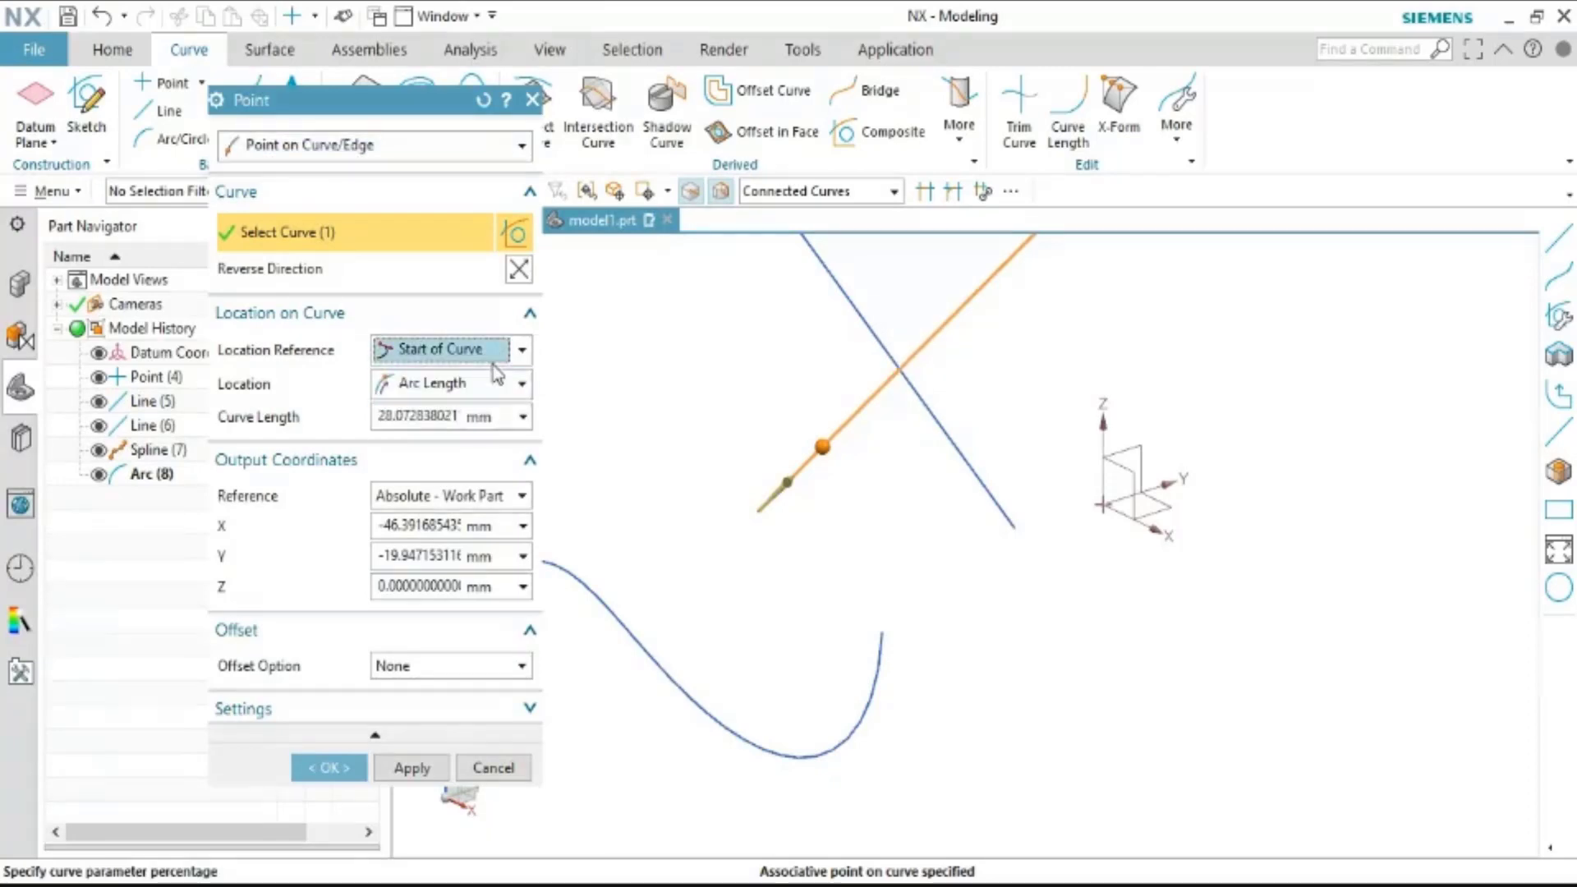
click(496, 384)
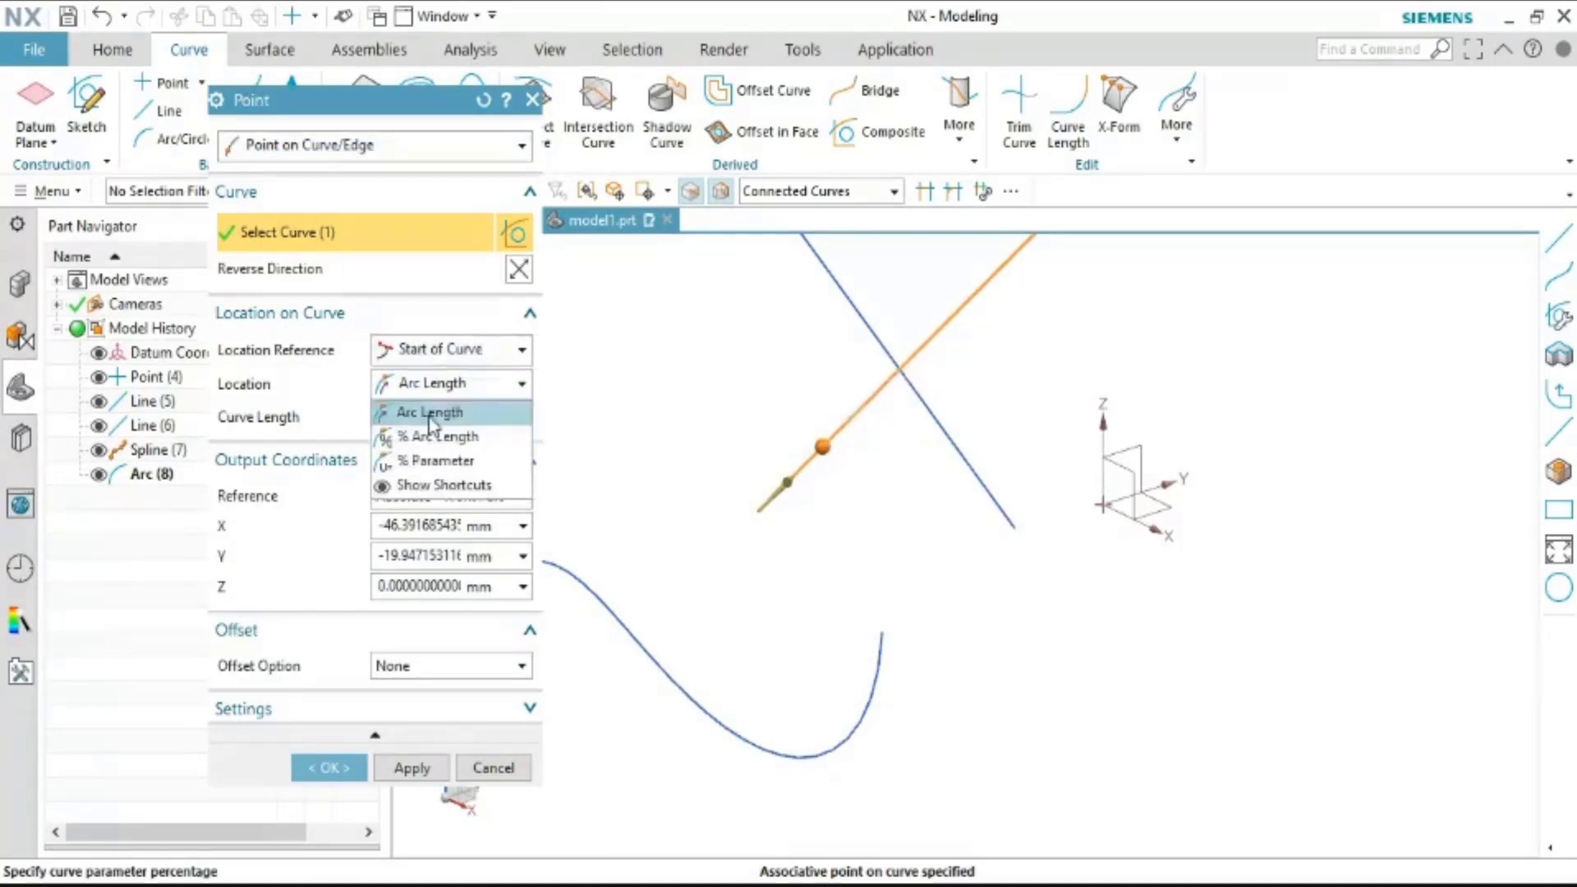
click(479, 417)
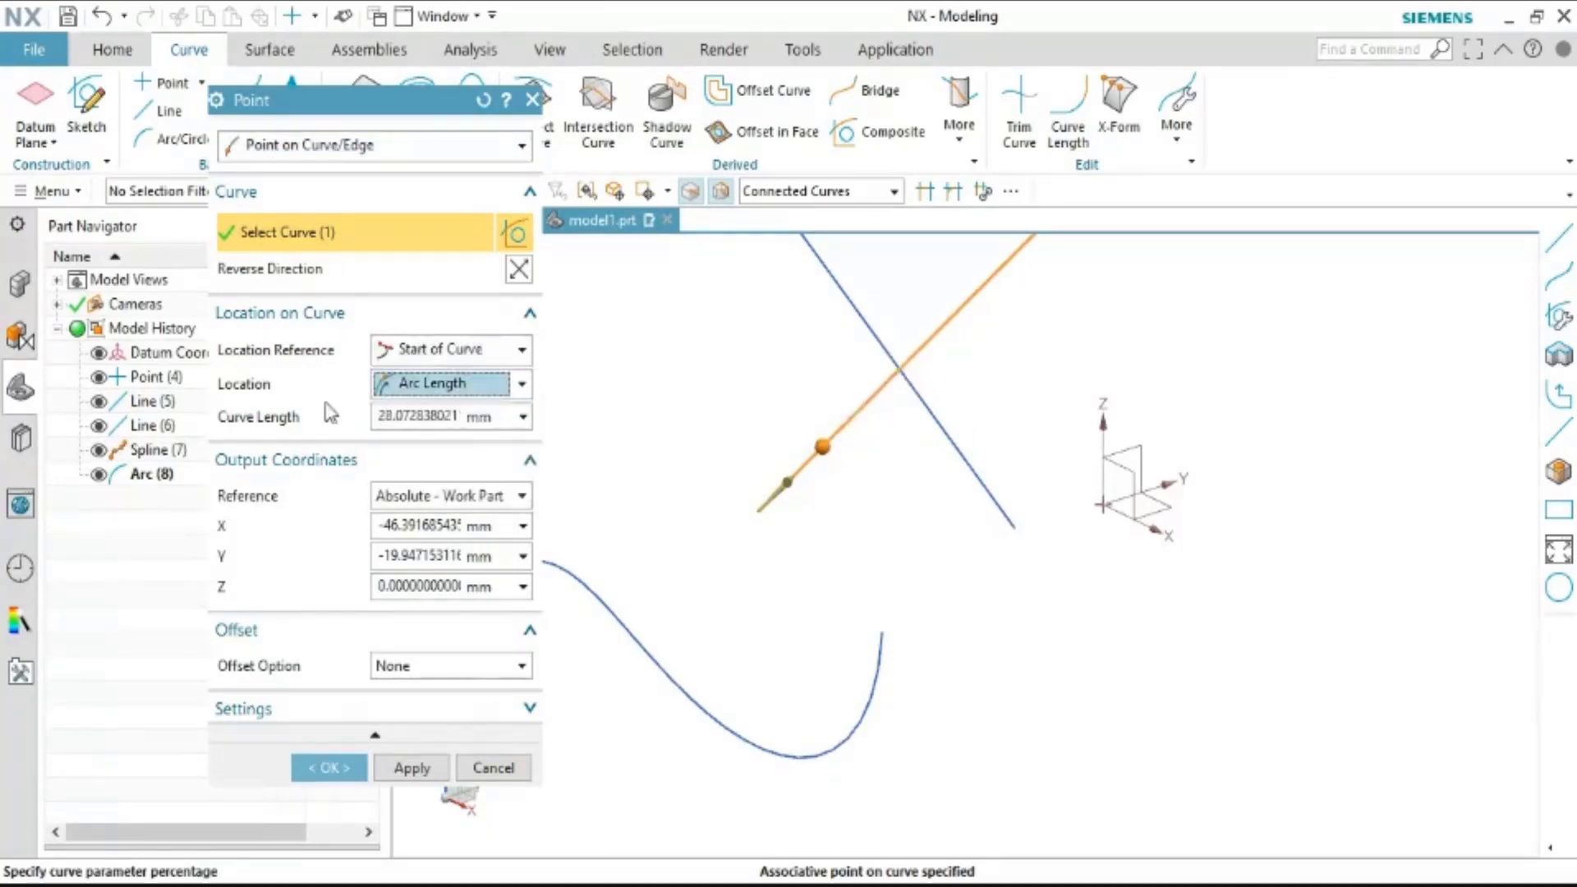
click(473, 420)
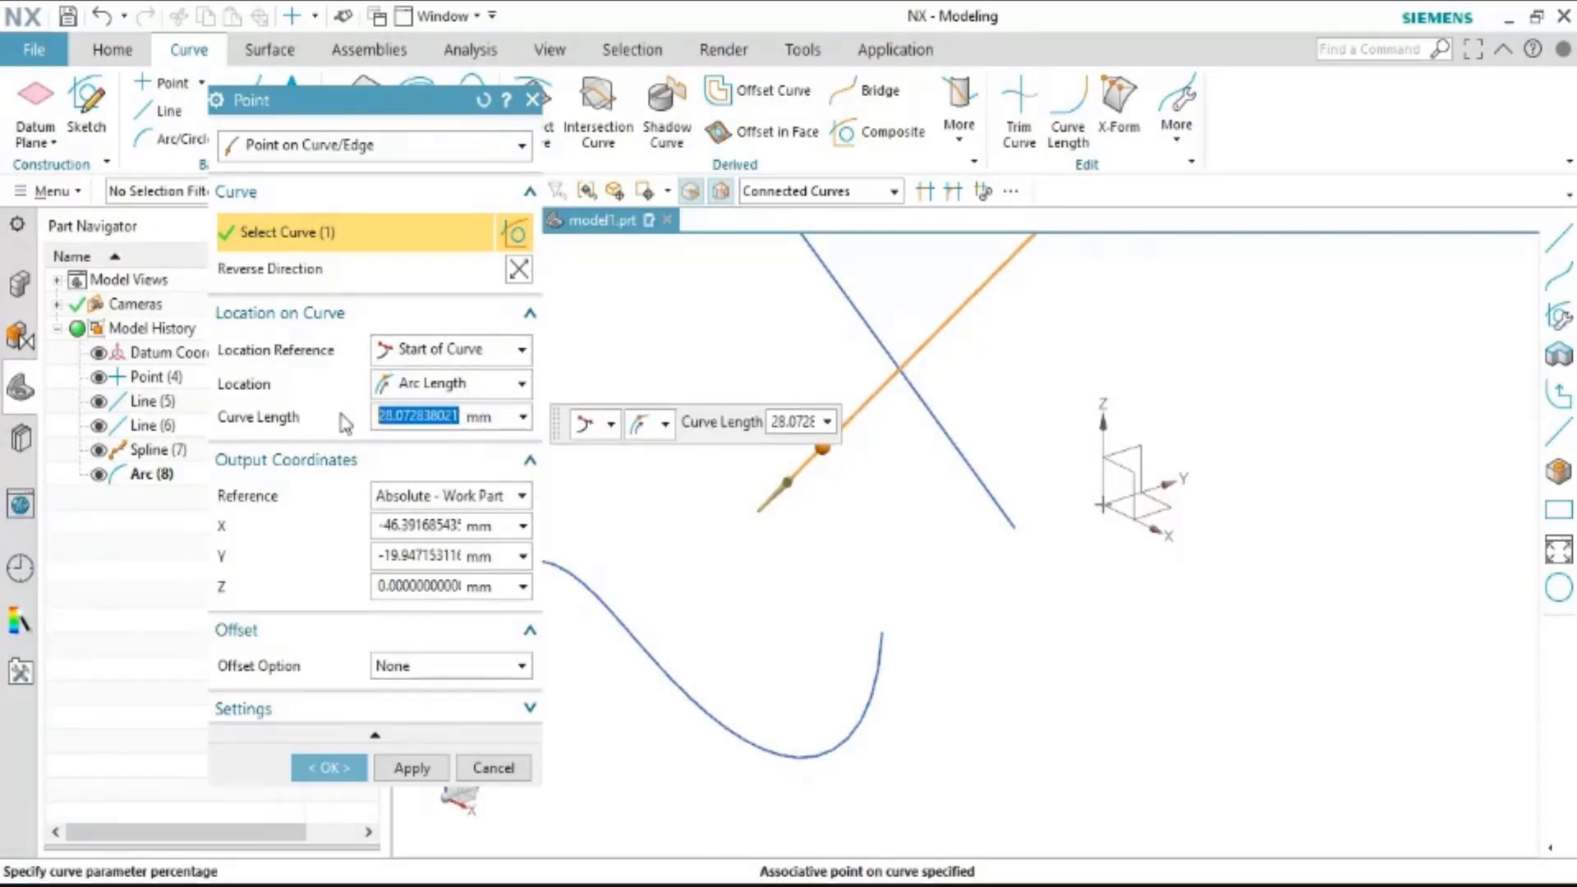
text(45127)
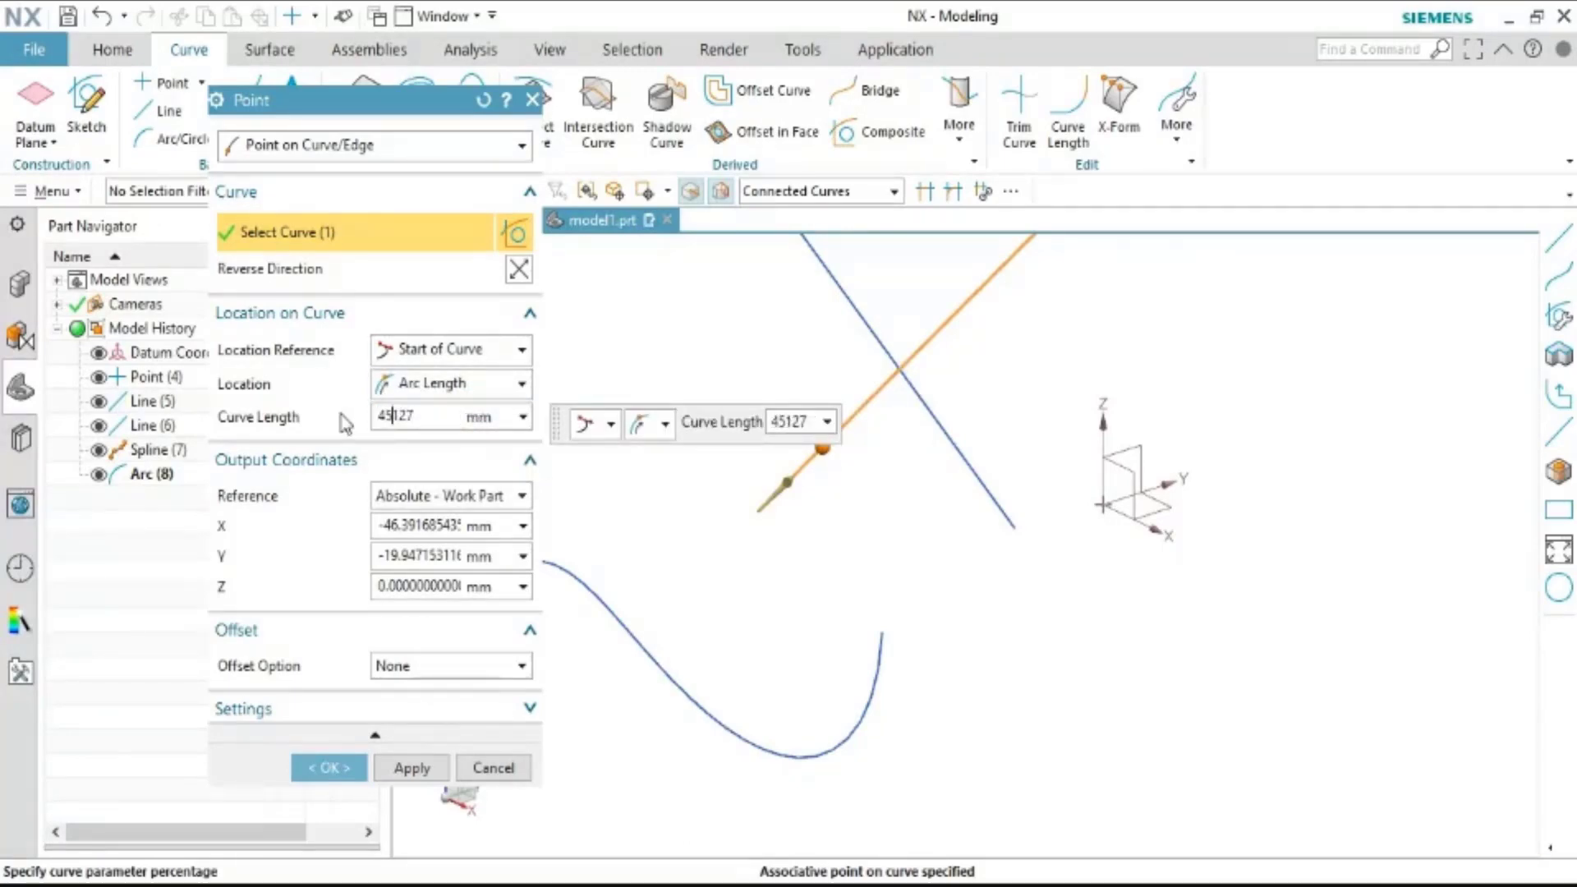
drag(426, 416, 395, 420)
key(BackSpace)
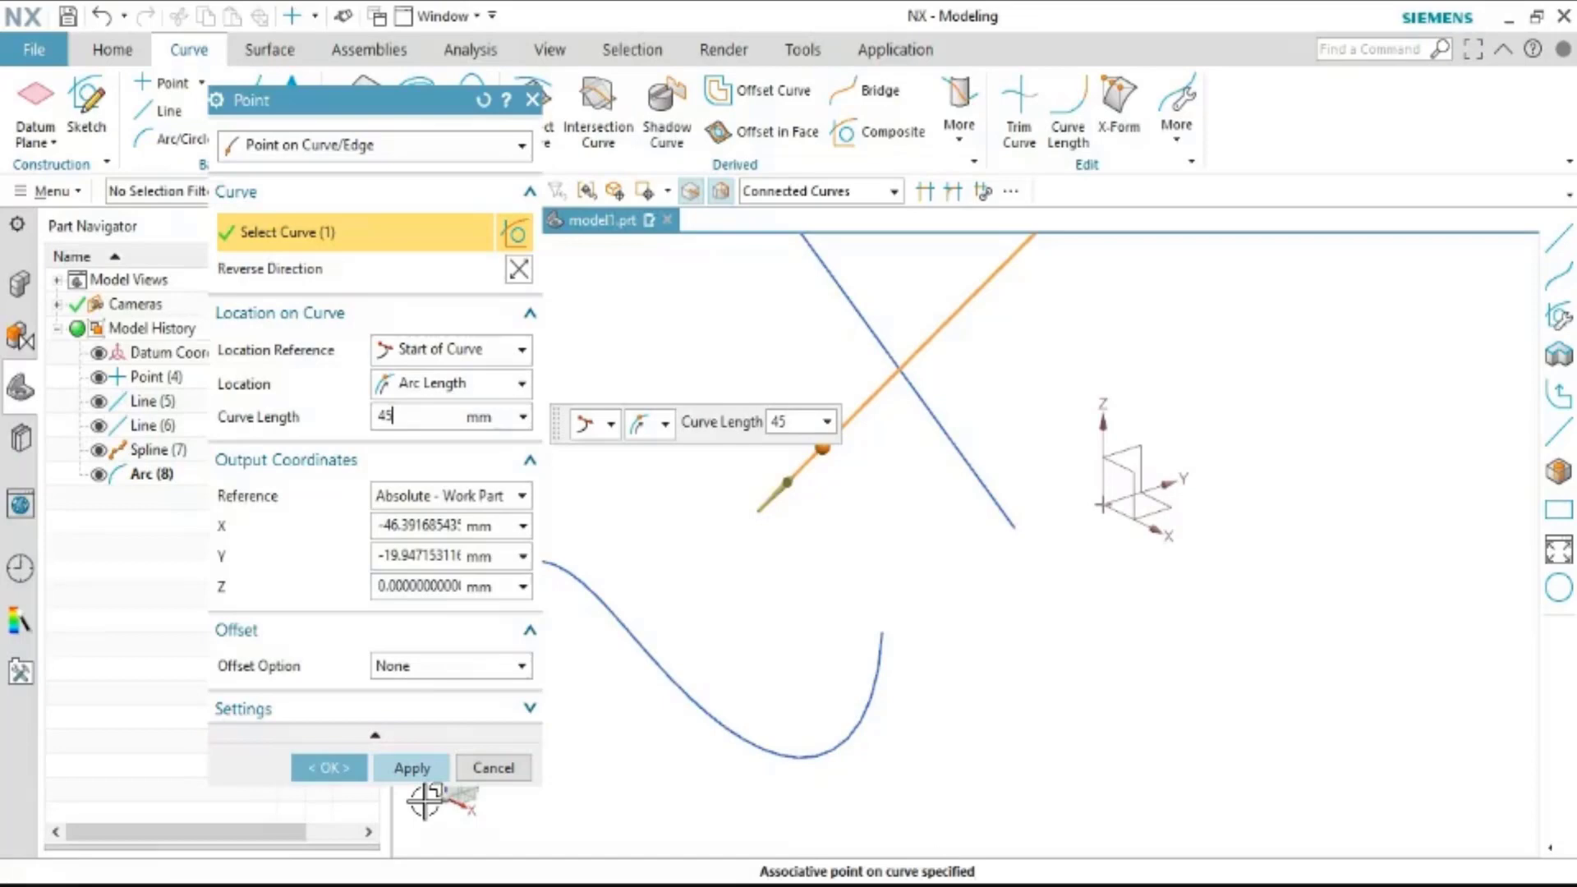
click(431, 771)
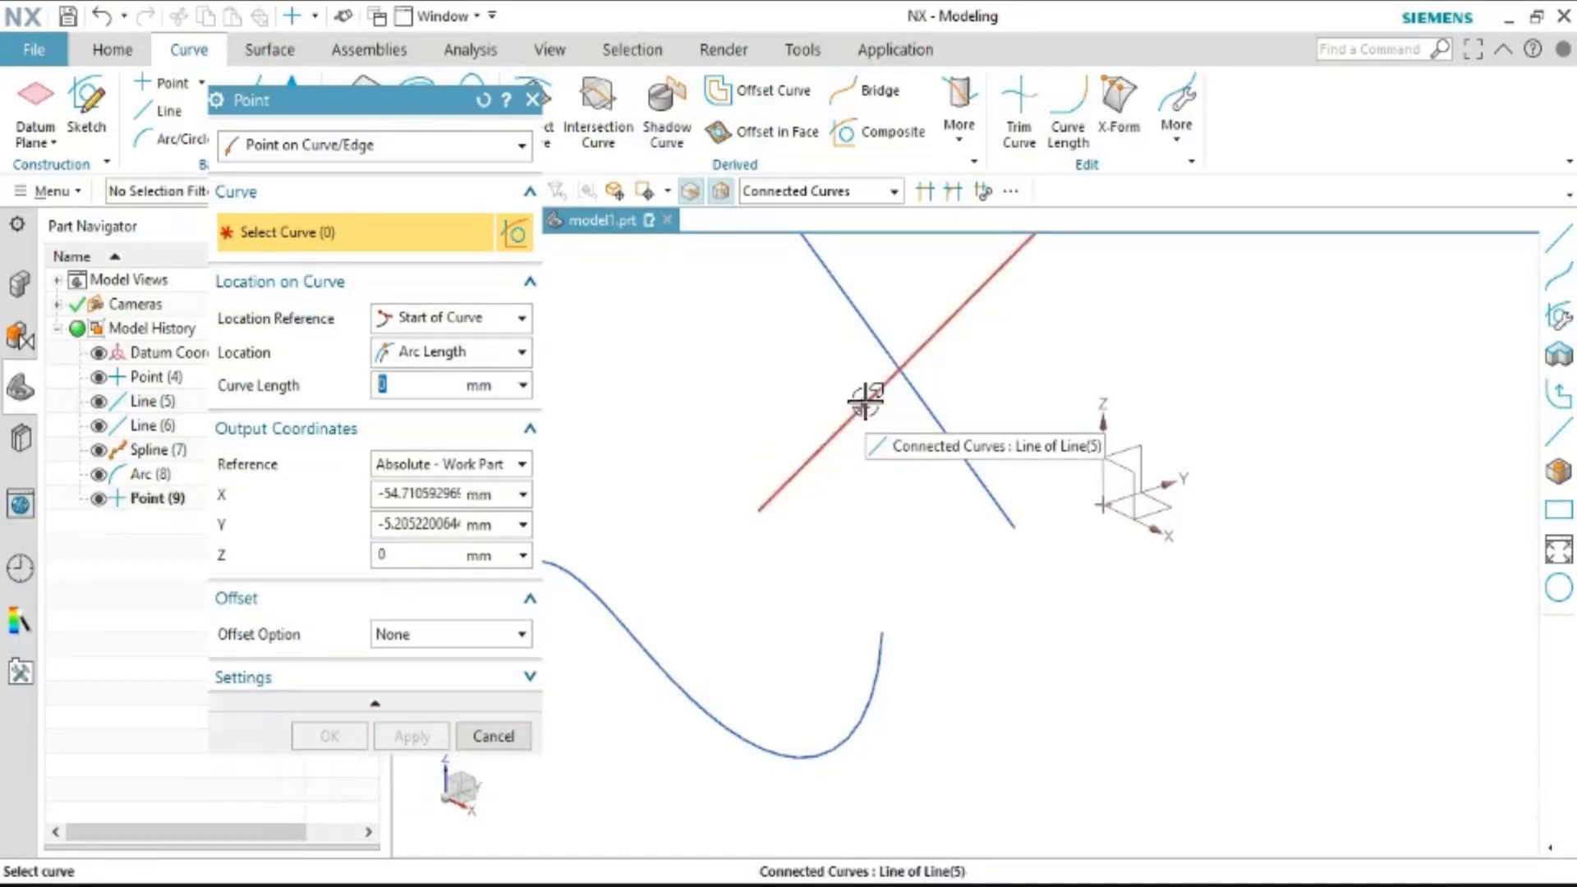
click(487, 352)
Try a point at 30% arc length along the lower-left-to-upper-right line
click(479, 403)
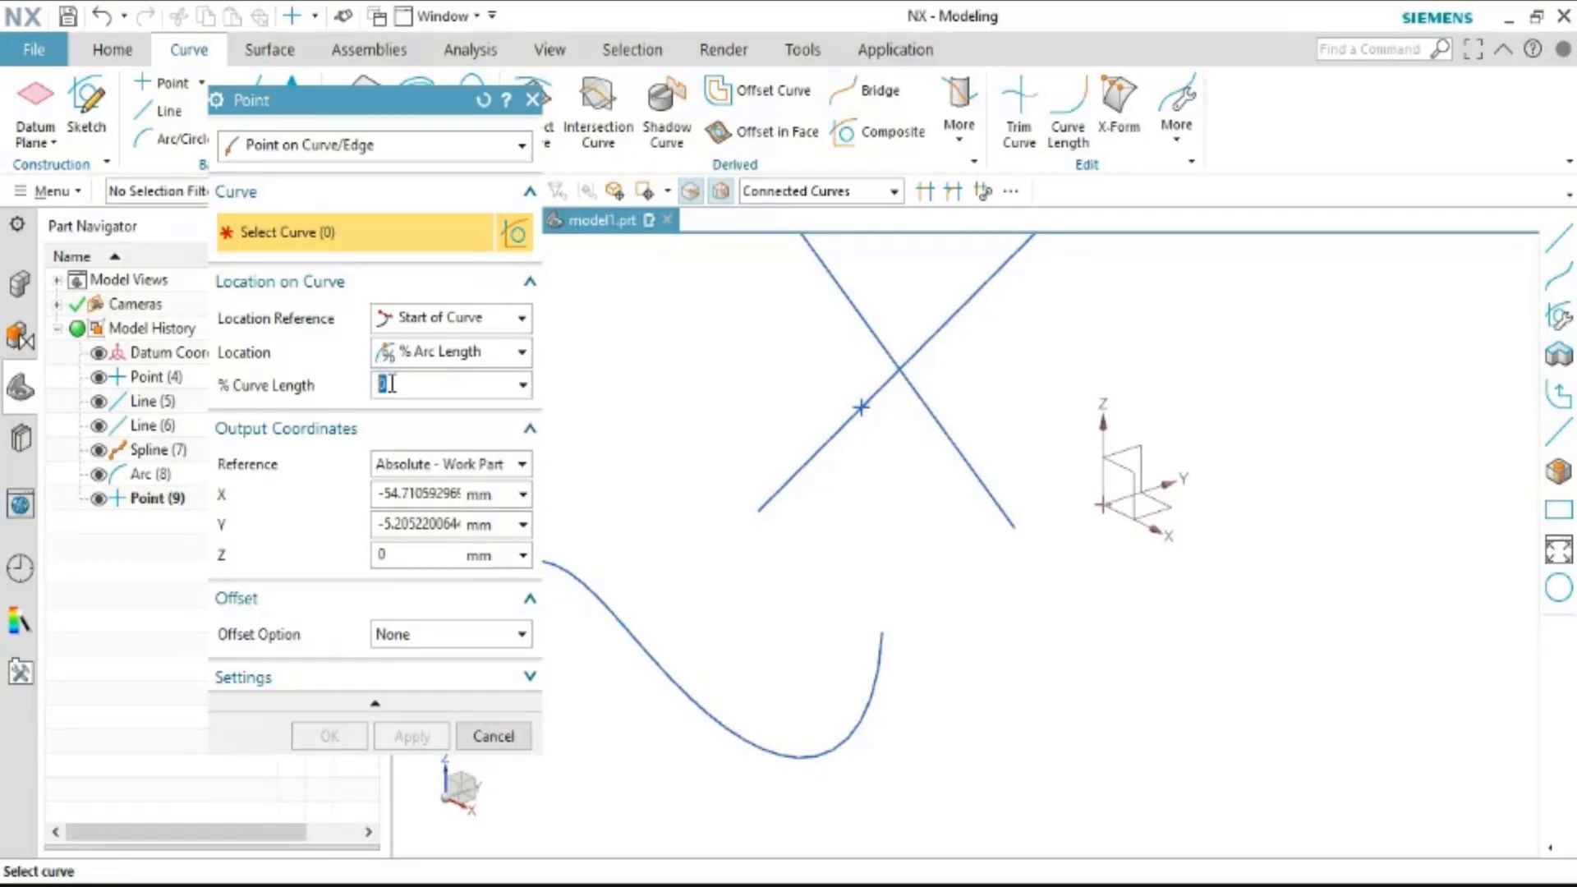
text(50)
scroll(1120, 123, down, 3)
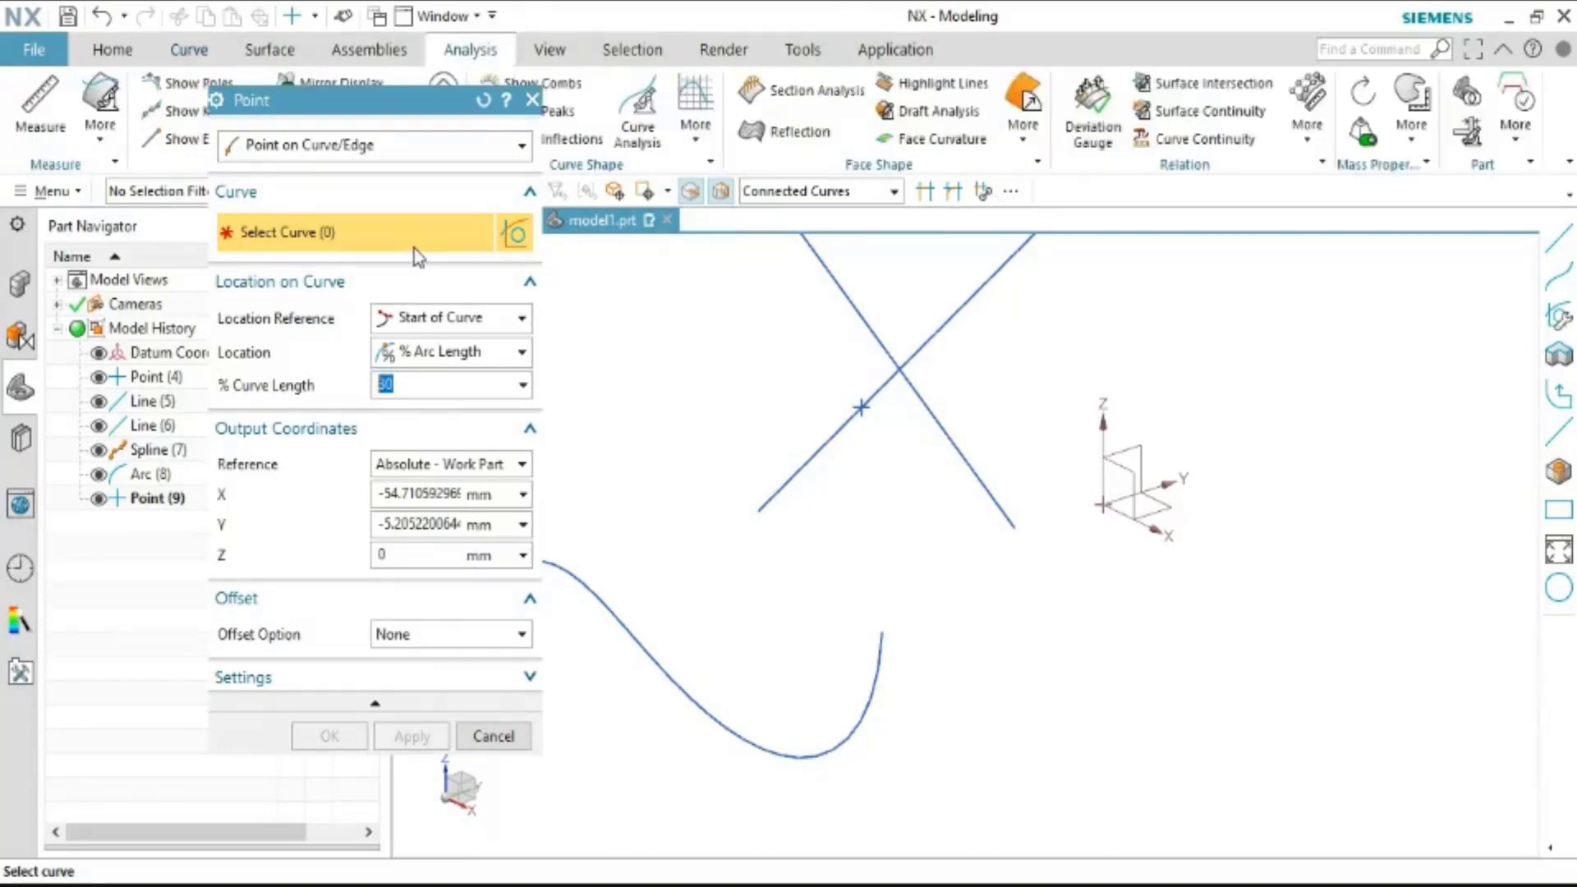
click(896, 371)
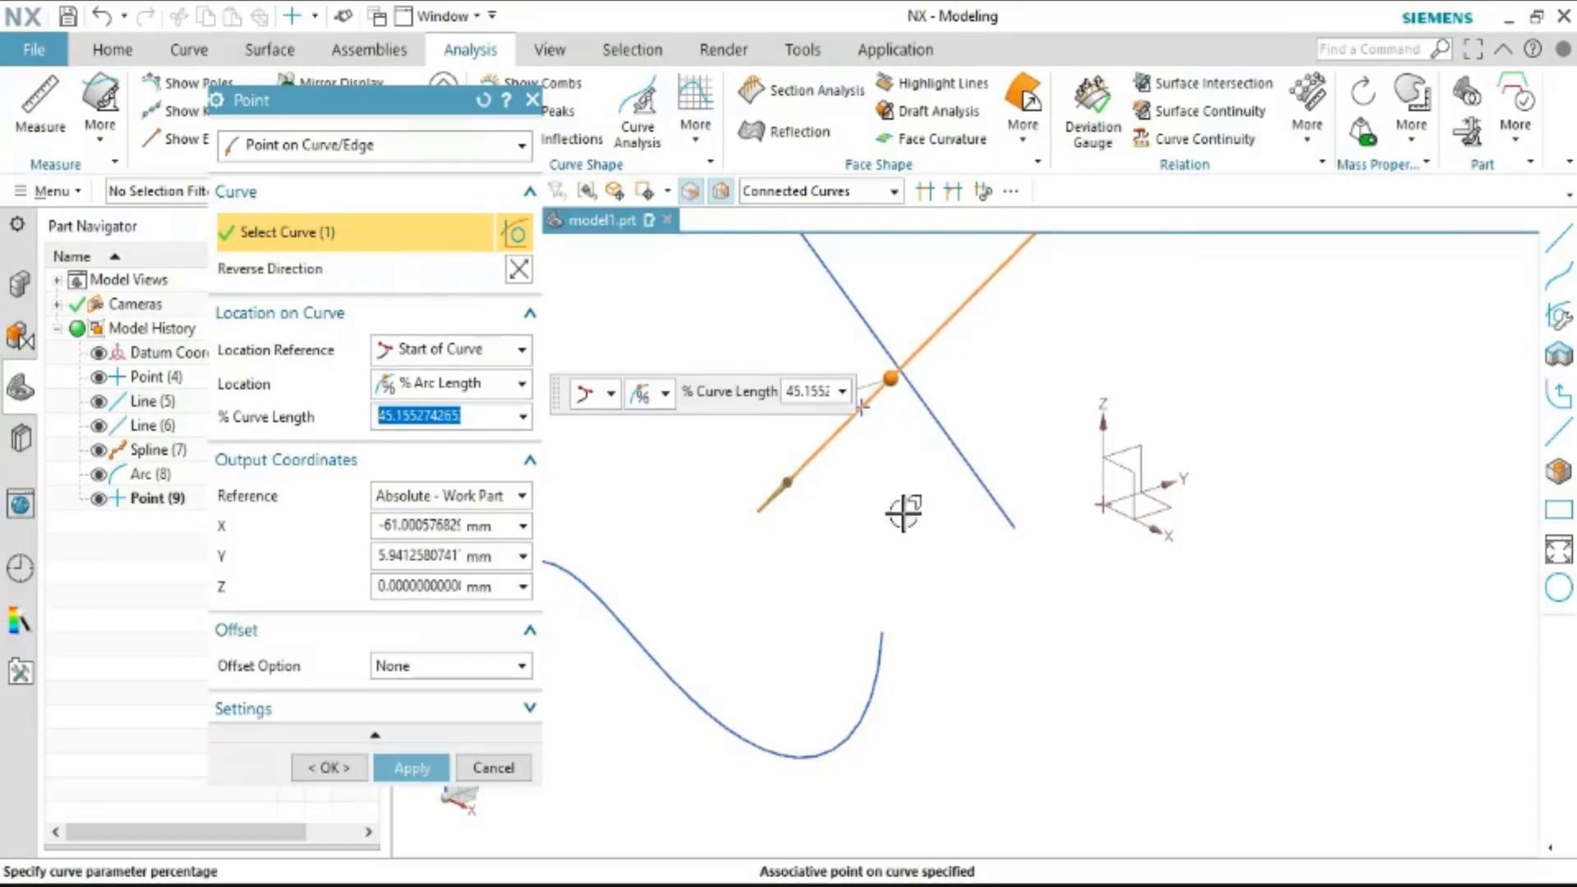
text(3)
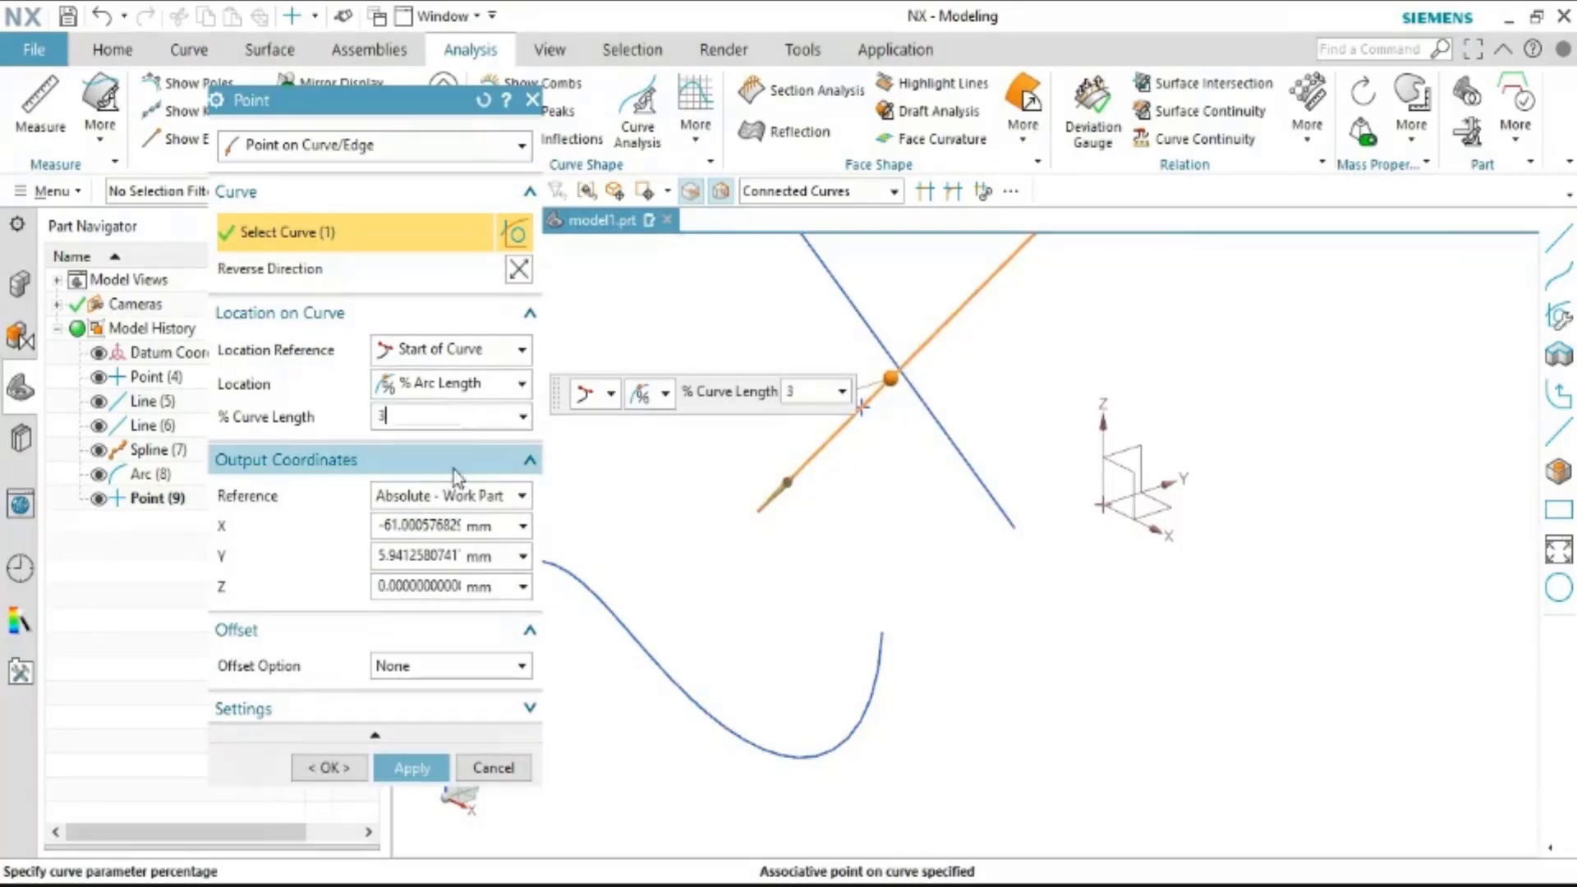
text(0)
key(Return)
scroll(832, 458, up, 1)
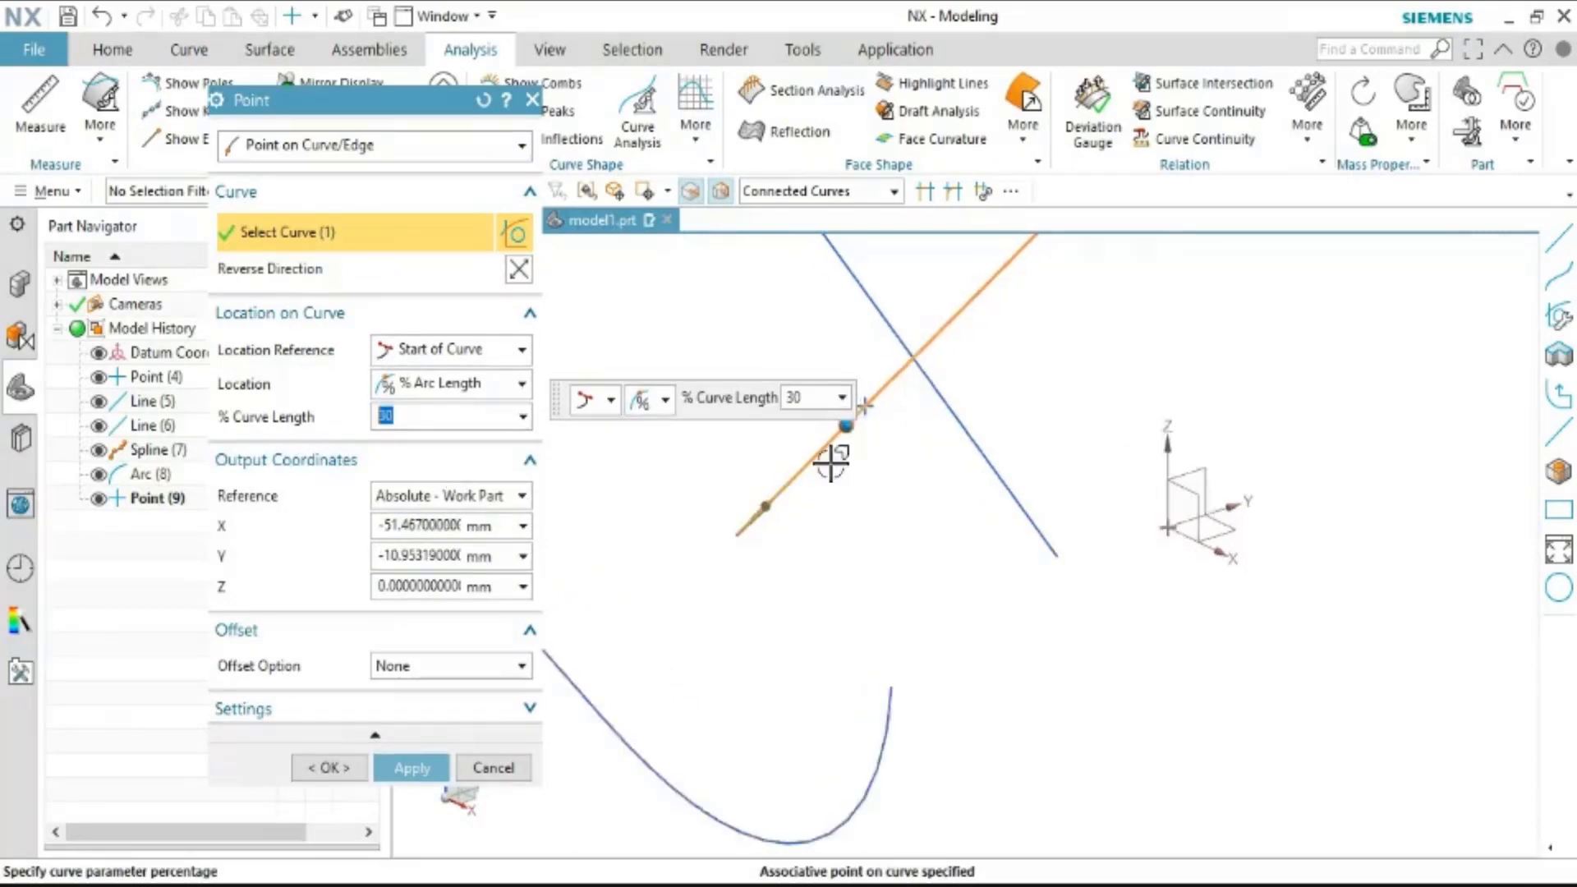
scroll(857, 423, up, 1)
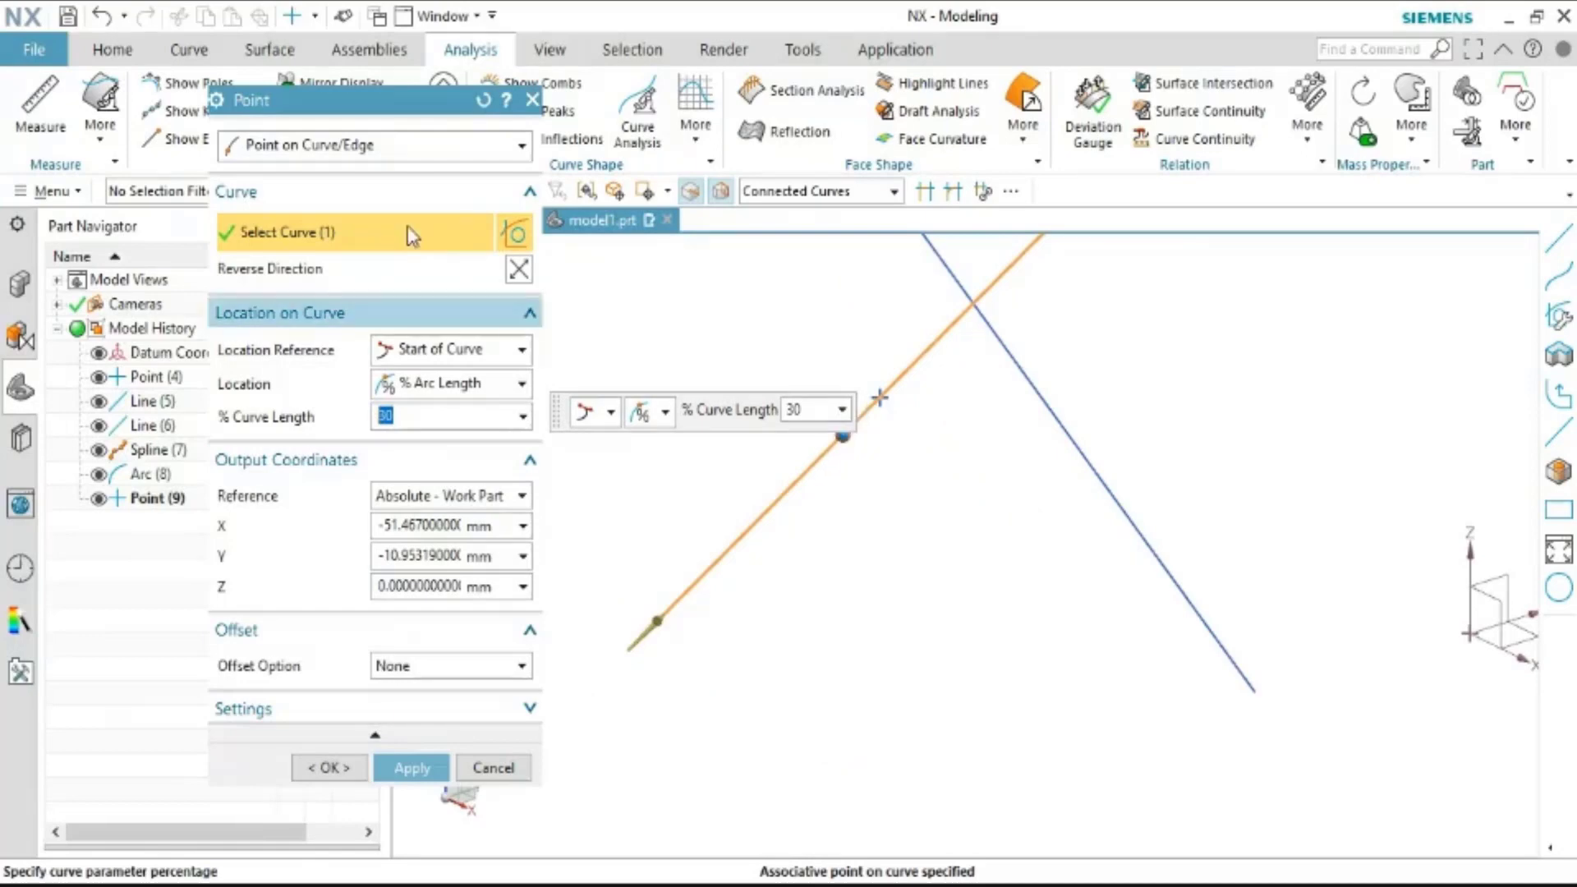
click(457, 394)
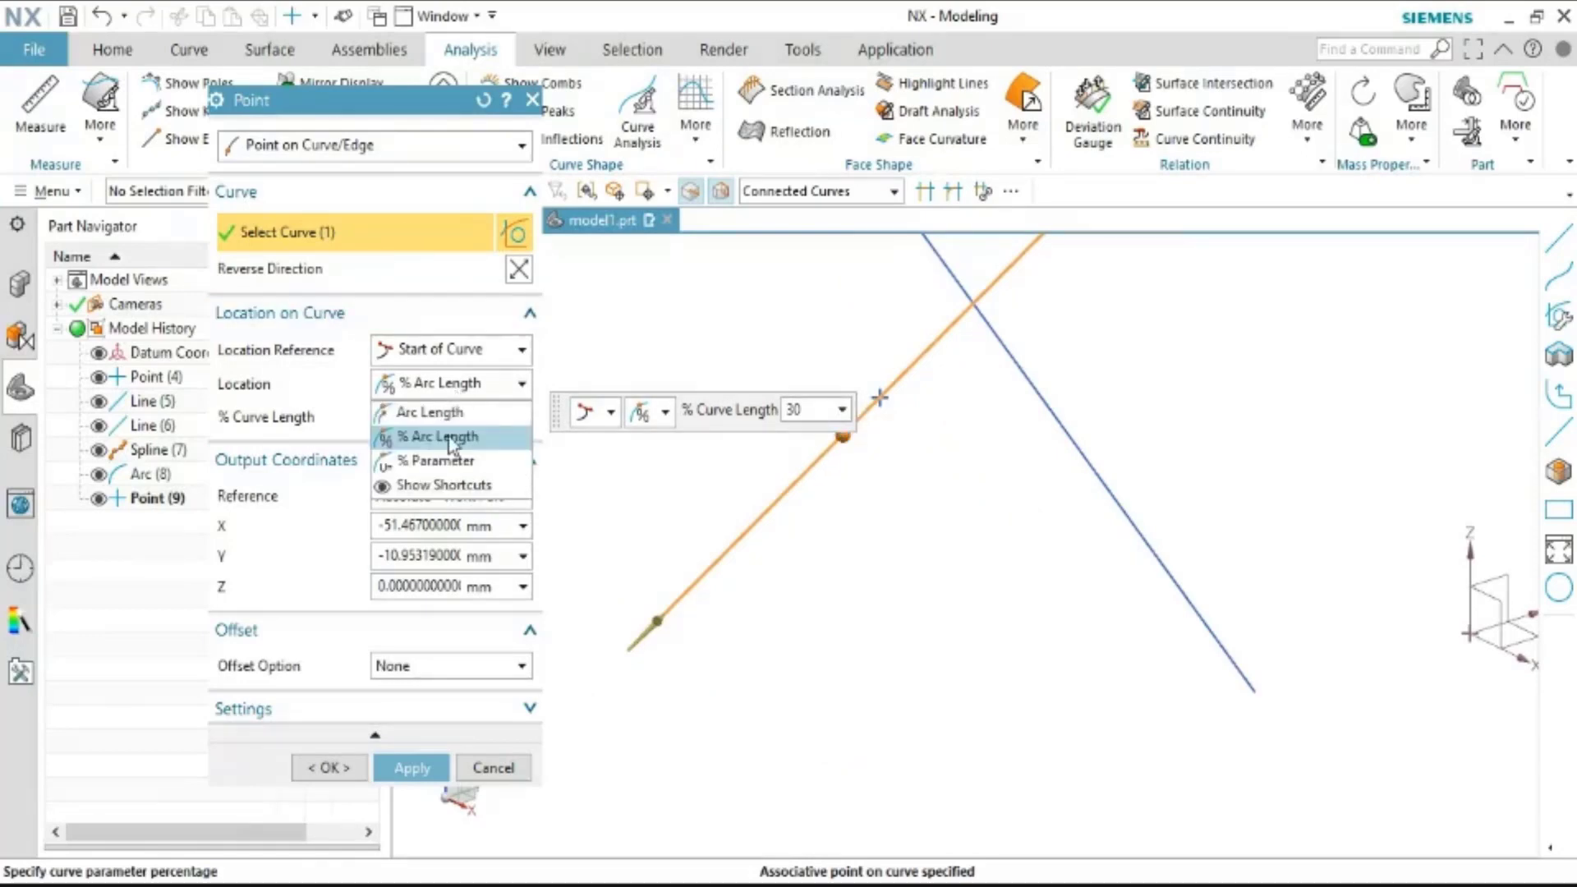
click(511, 176)
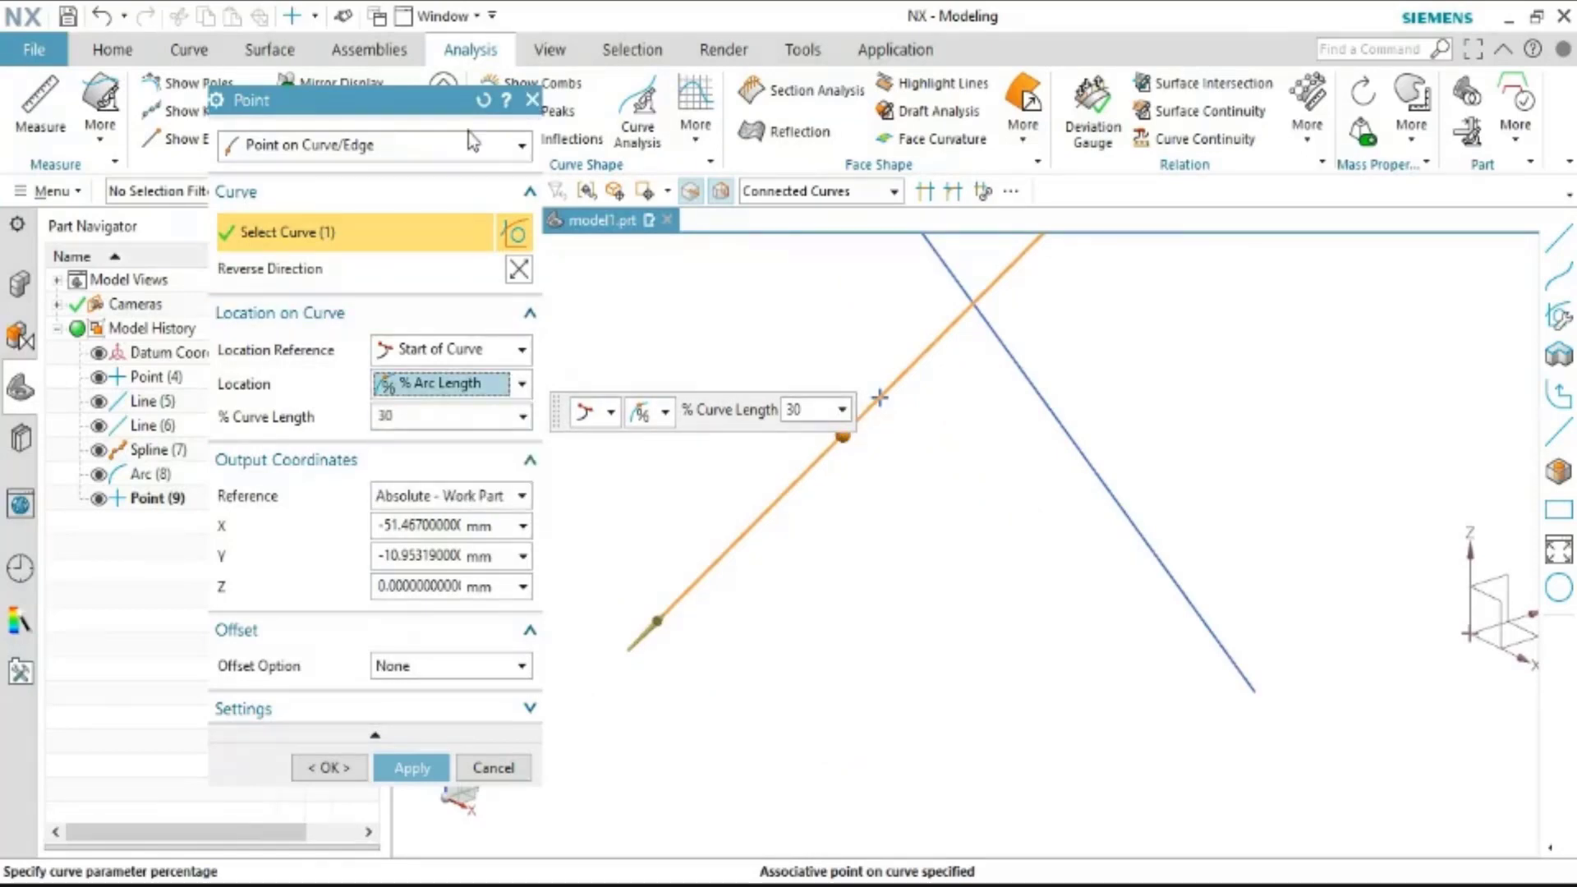
Cancel that point and restart the Point command from the Curve tab
click(418, 152)
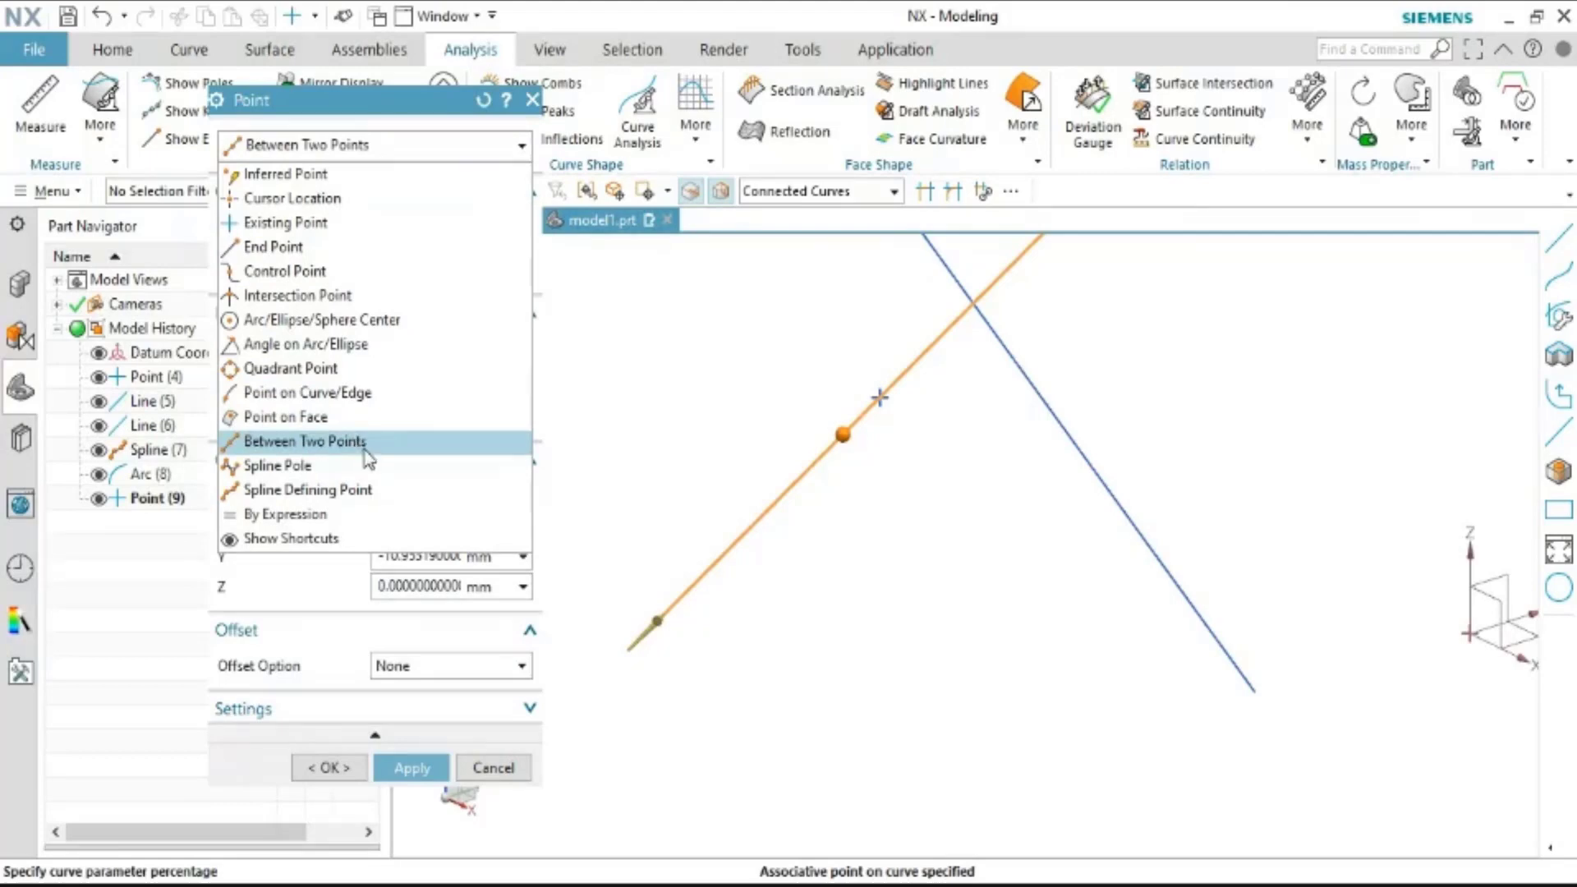
click(532, 99)
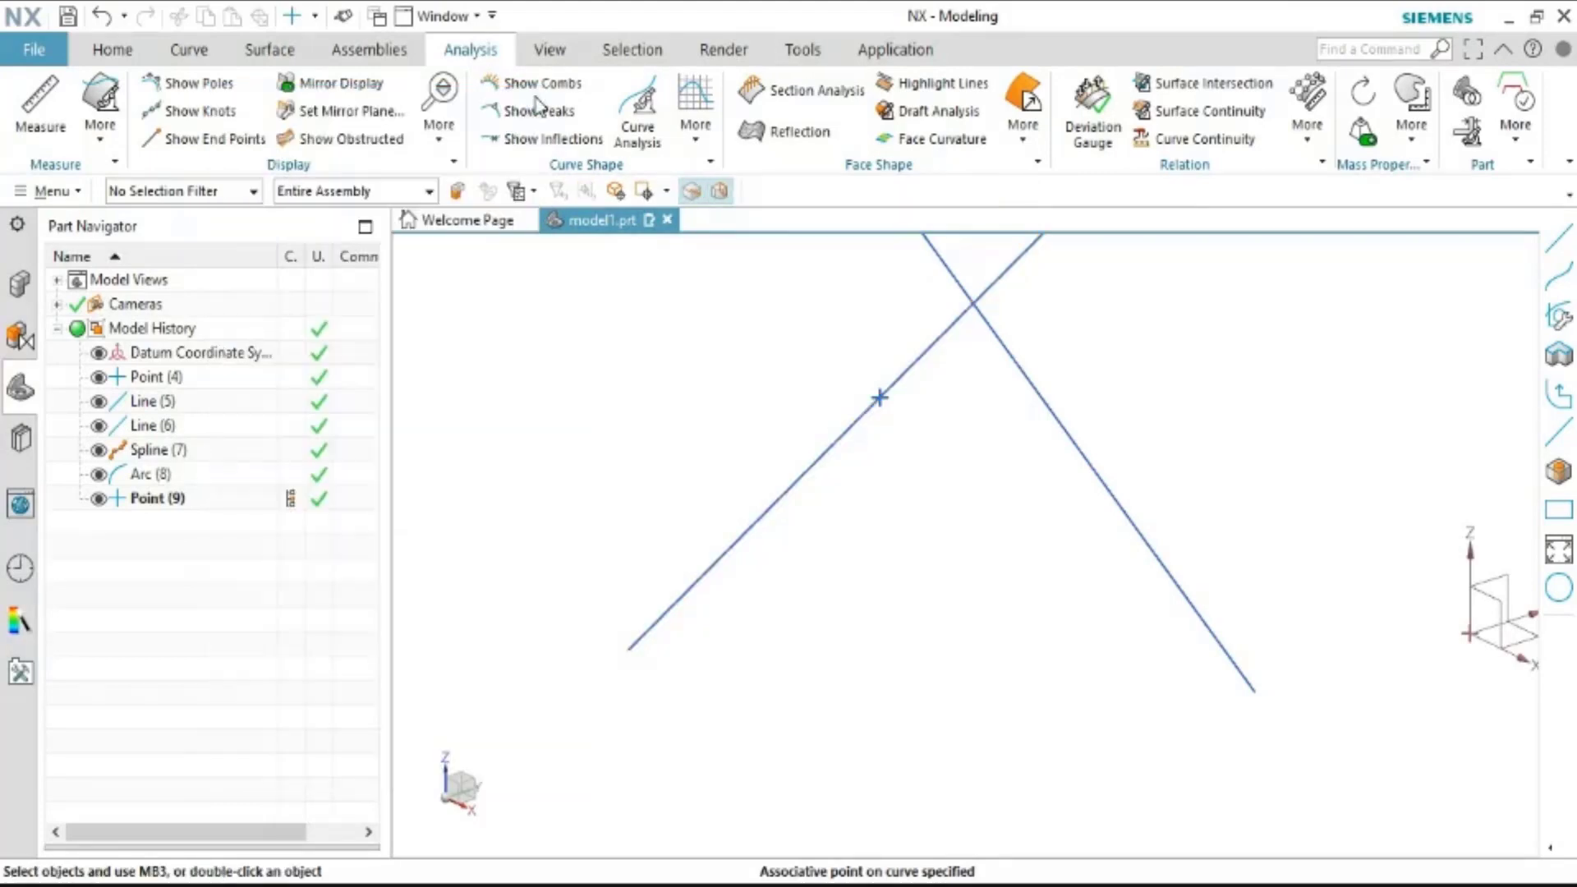
click(216, 51)
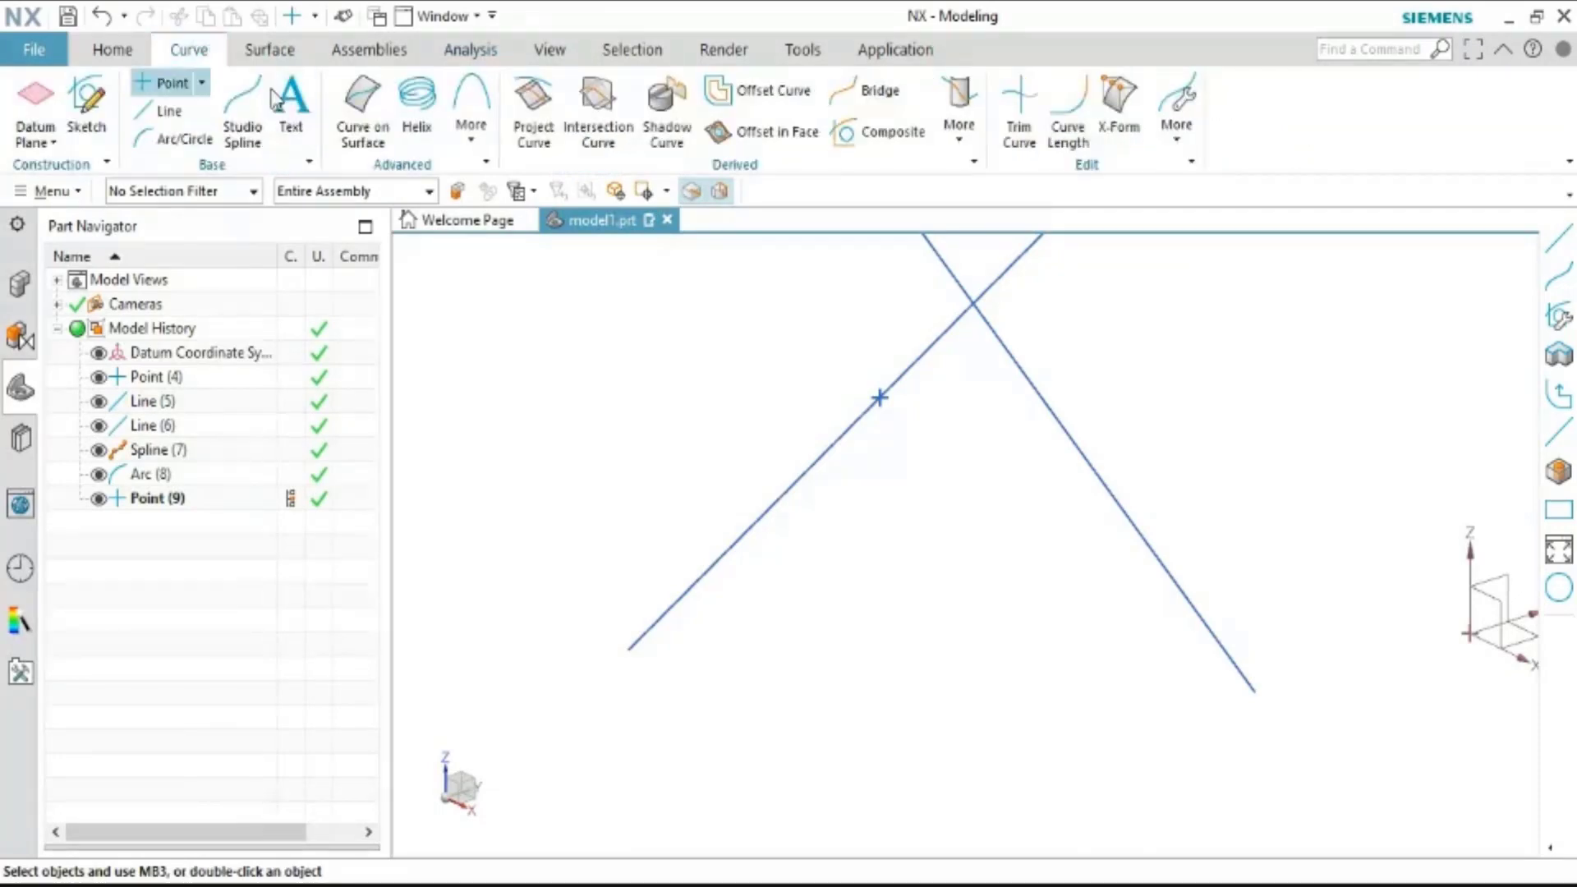
click(152, 86)
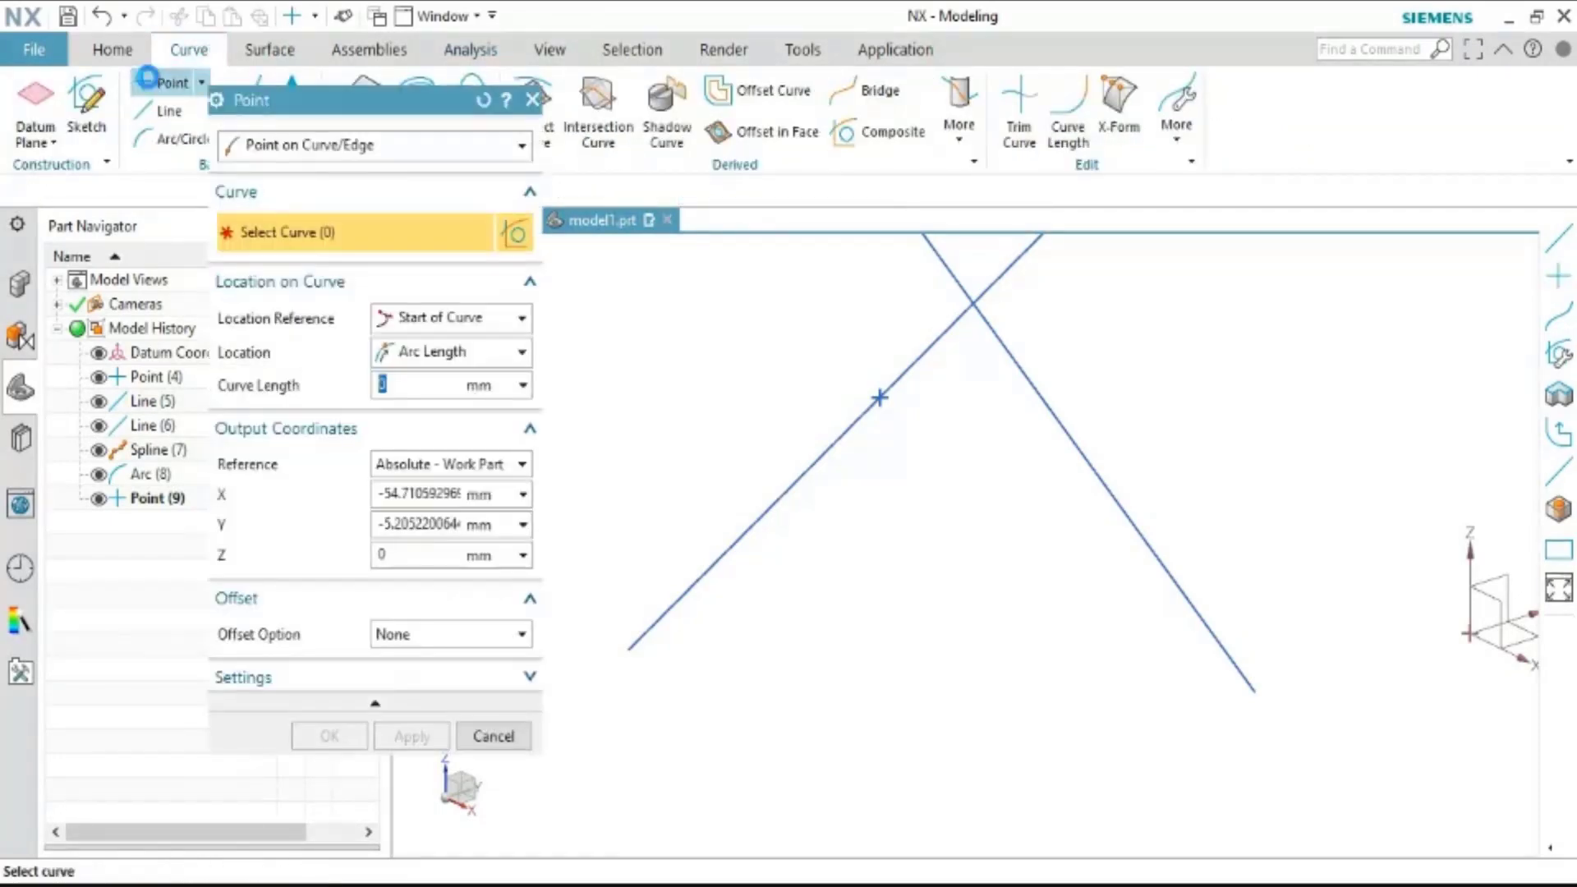
Set a Between Two Points point on the descending line's endpoints at 30% location
click(374, 146)
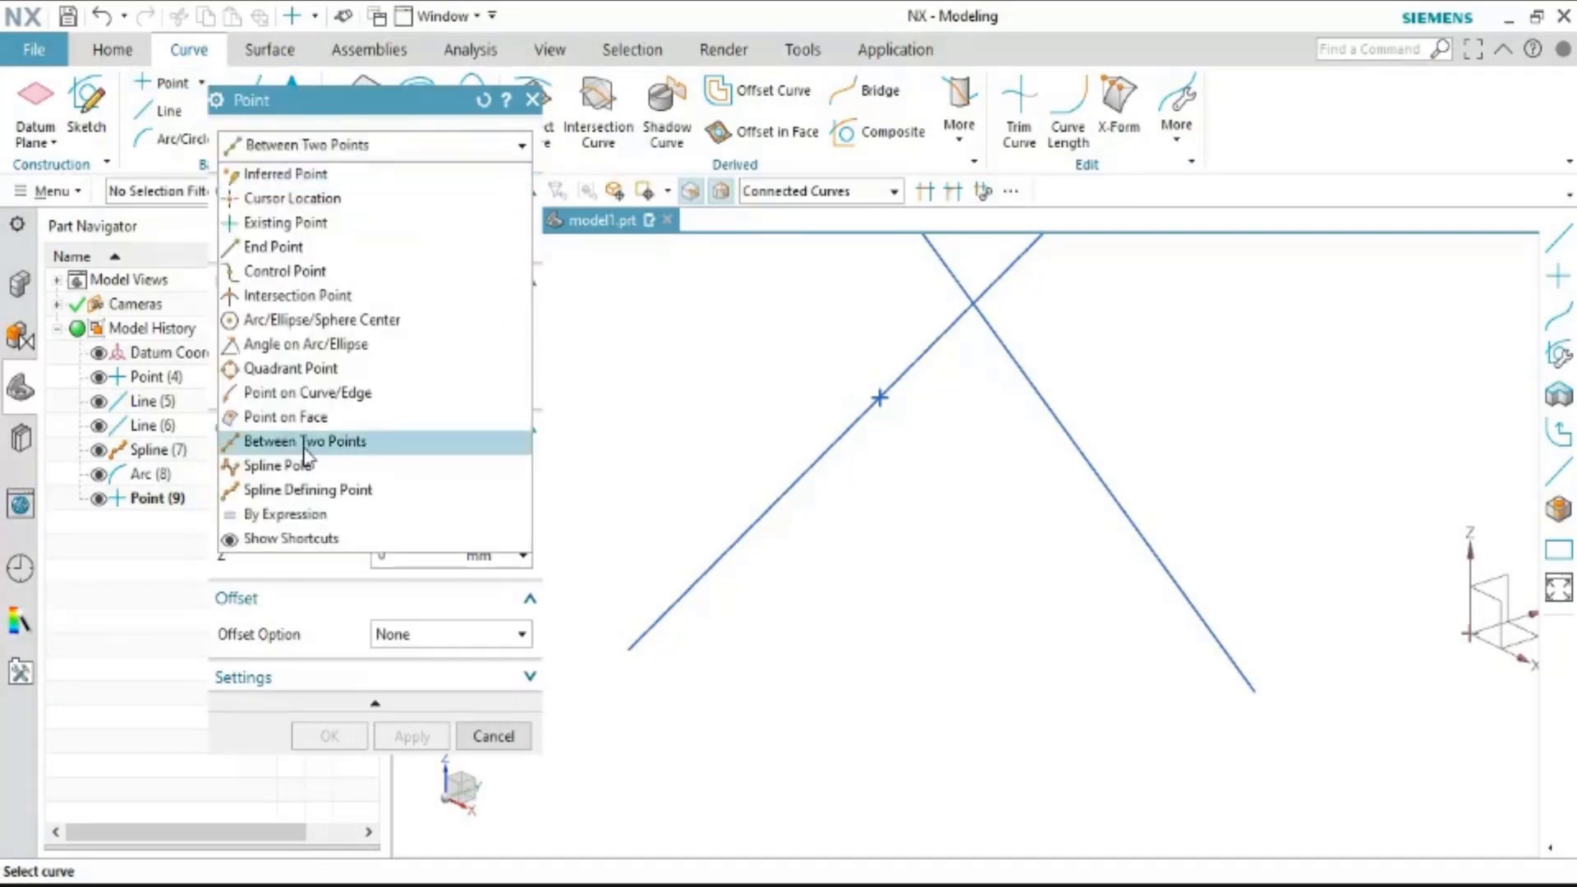
click(329, 440)
scroll(934, 451, down, 5)
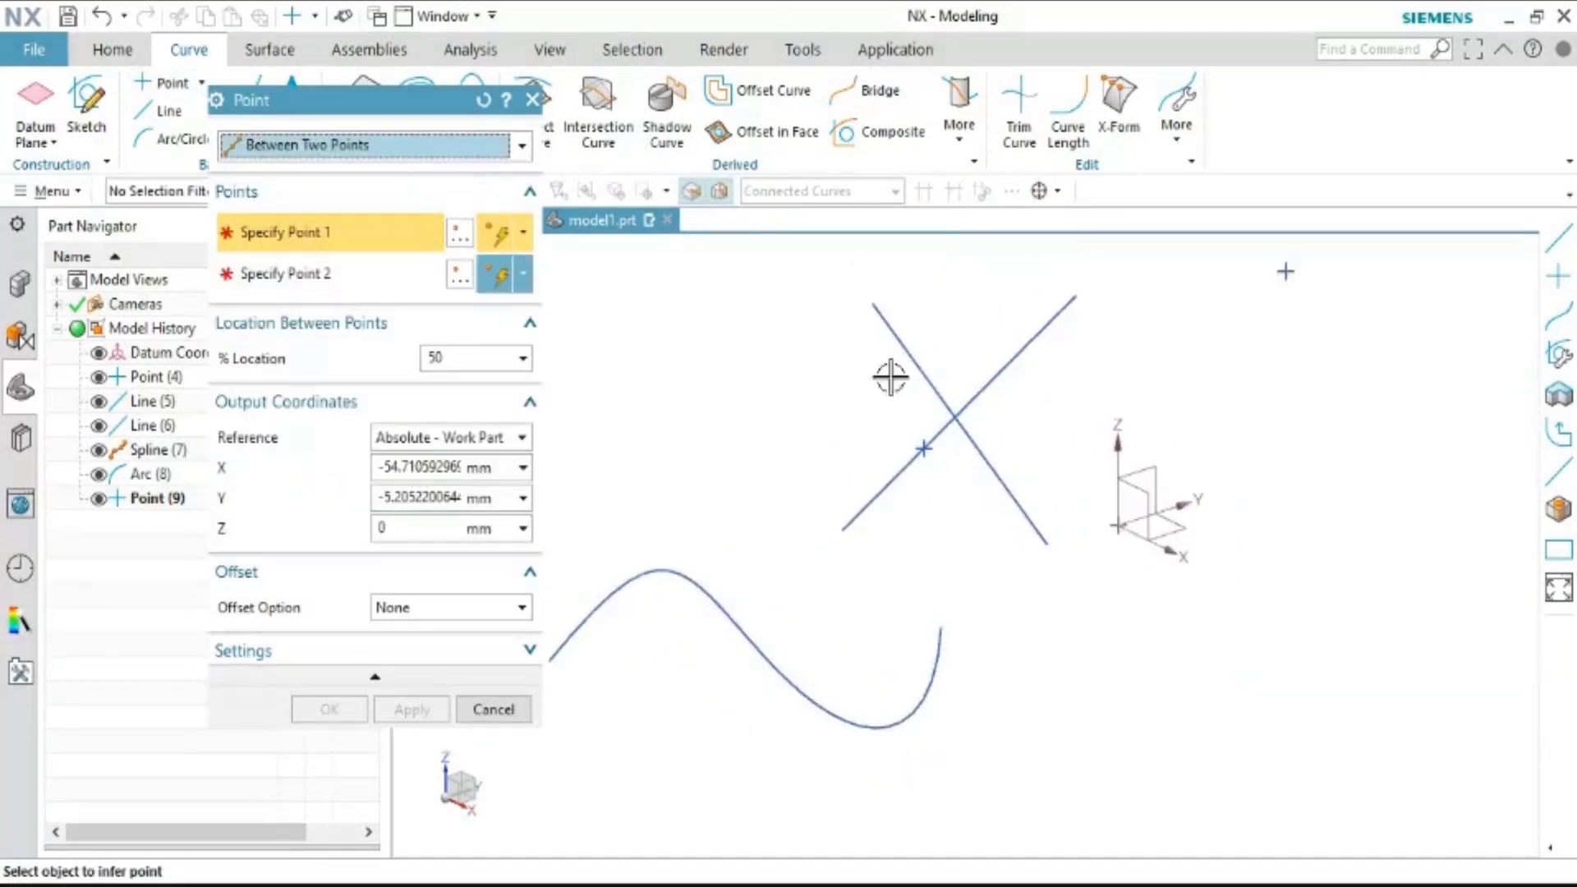
click(875, 307)
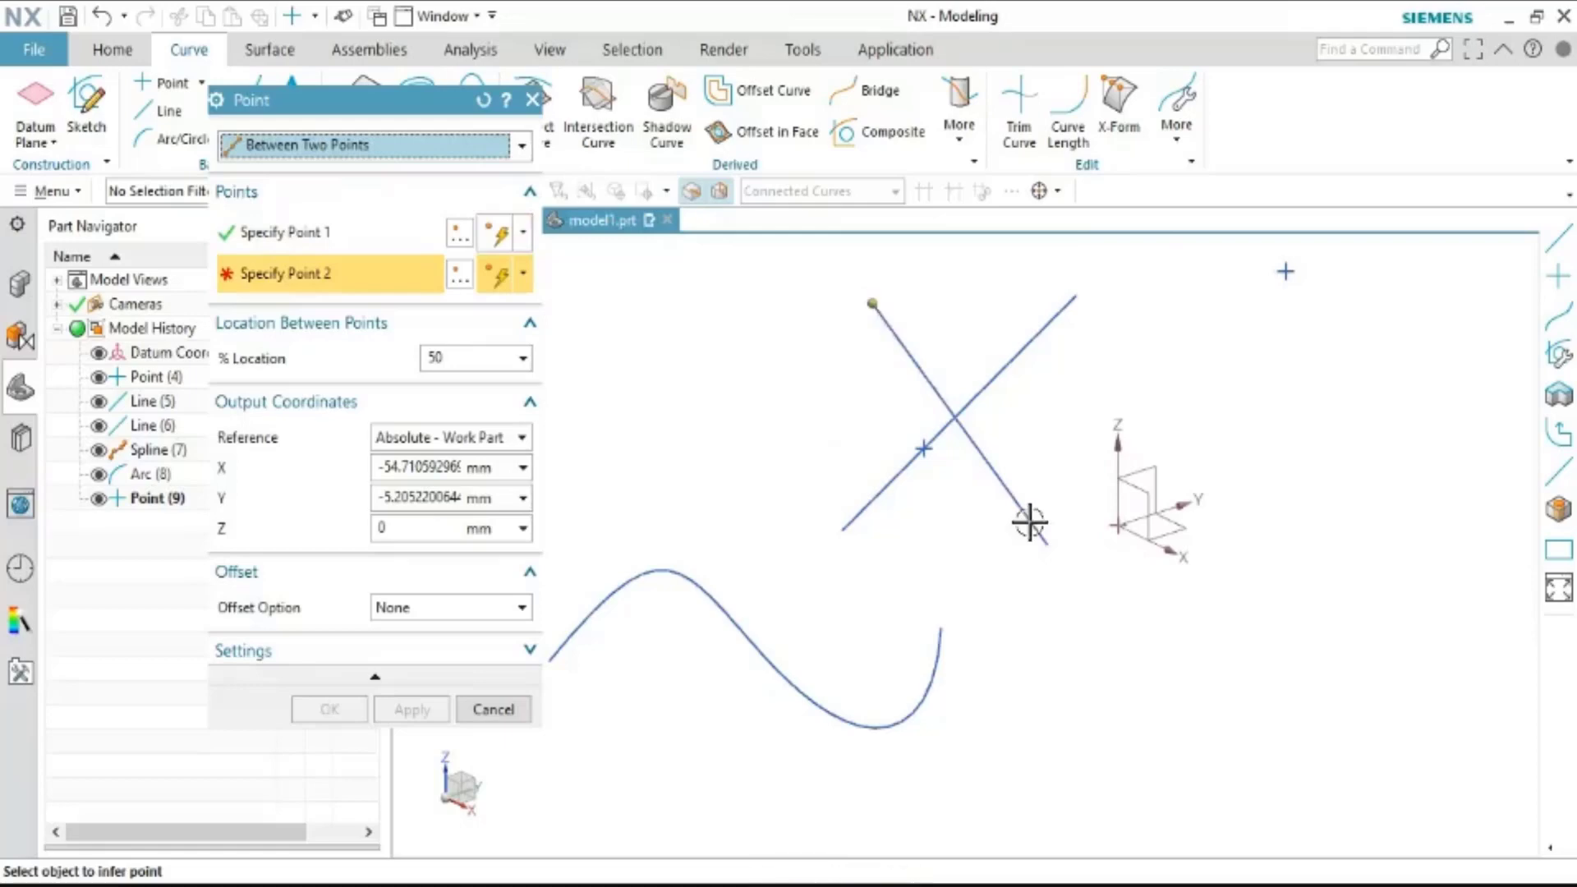
click(1047, 545)
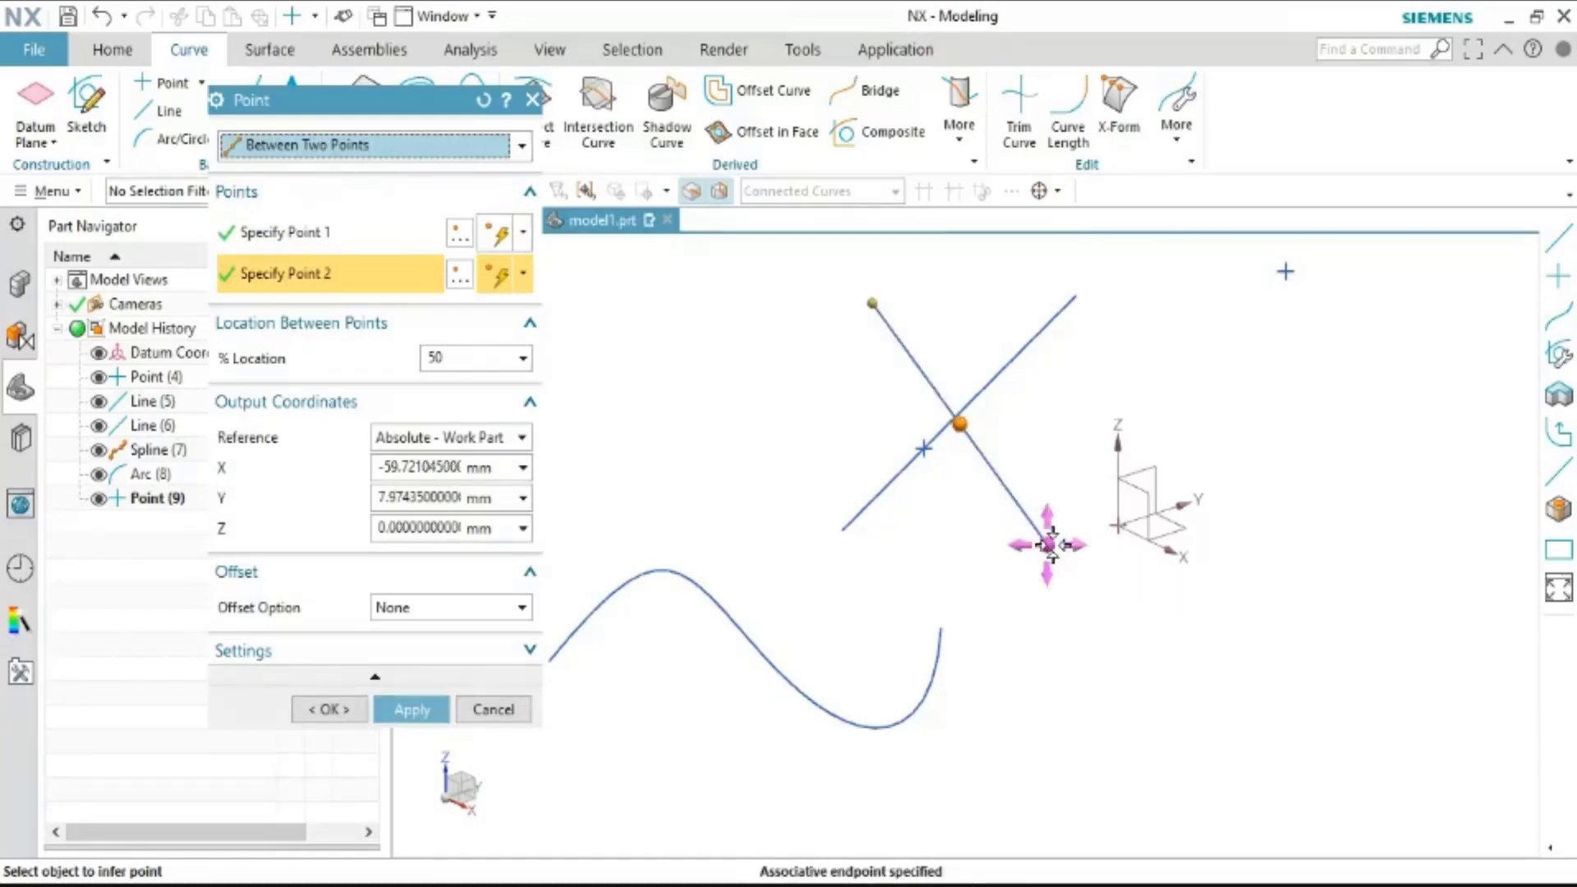
scroll(964, 437, up, 5)
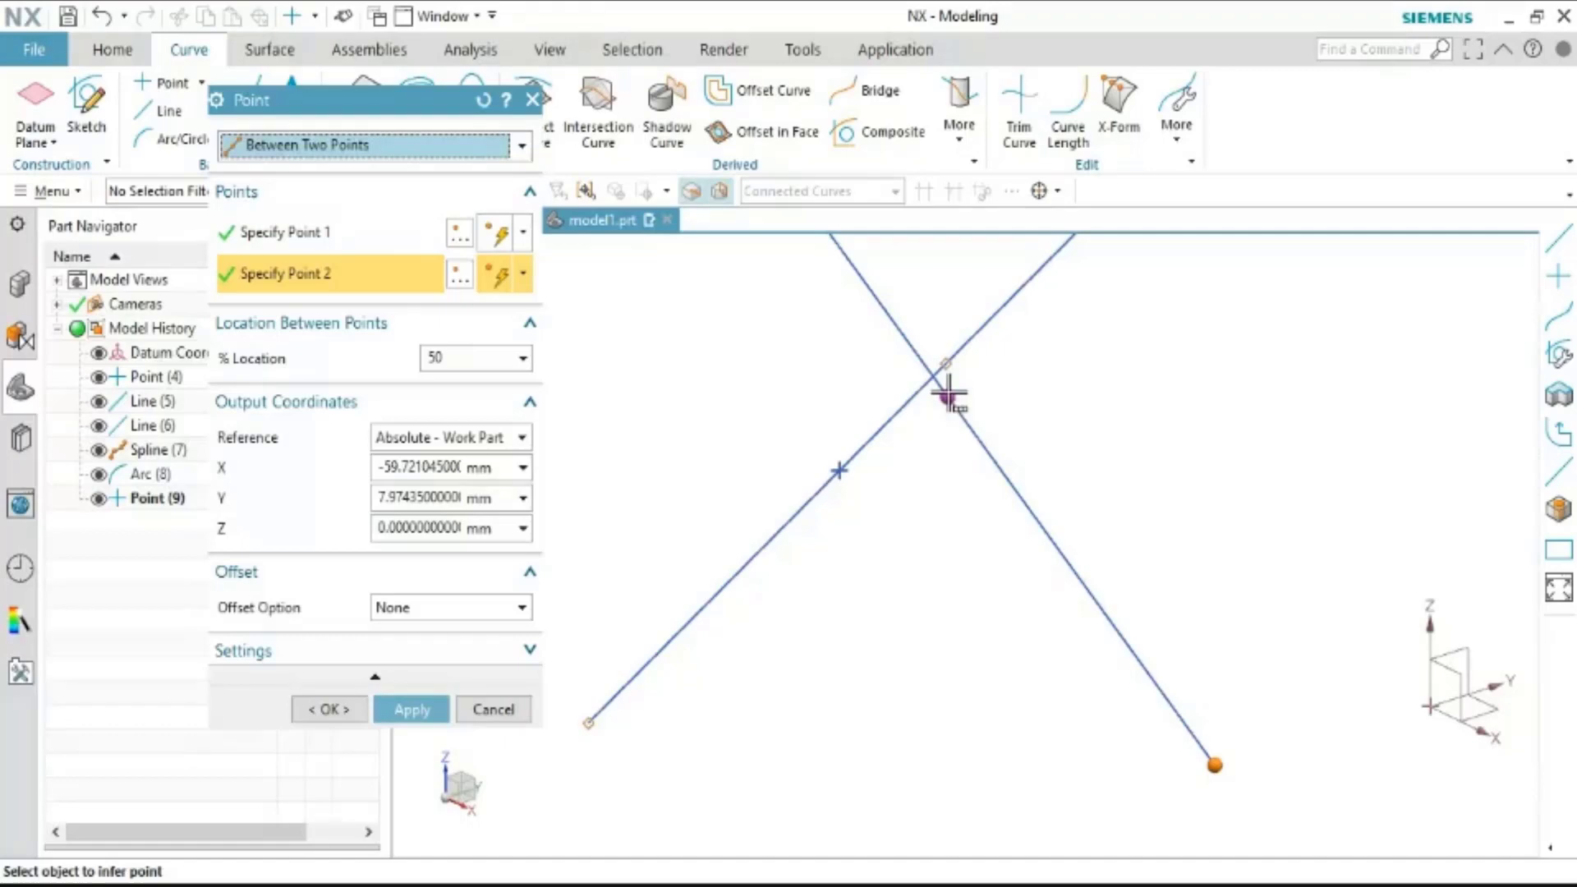
click(949, 396)
double_click(441, 358)
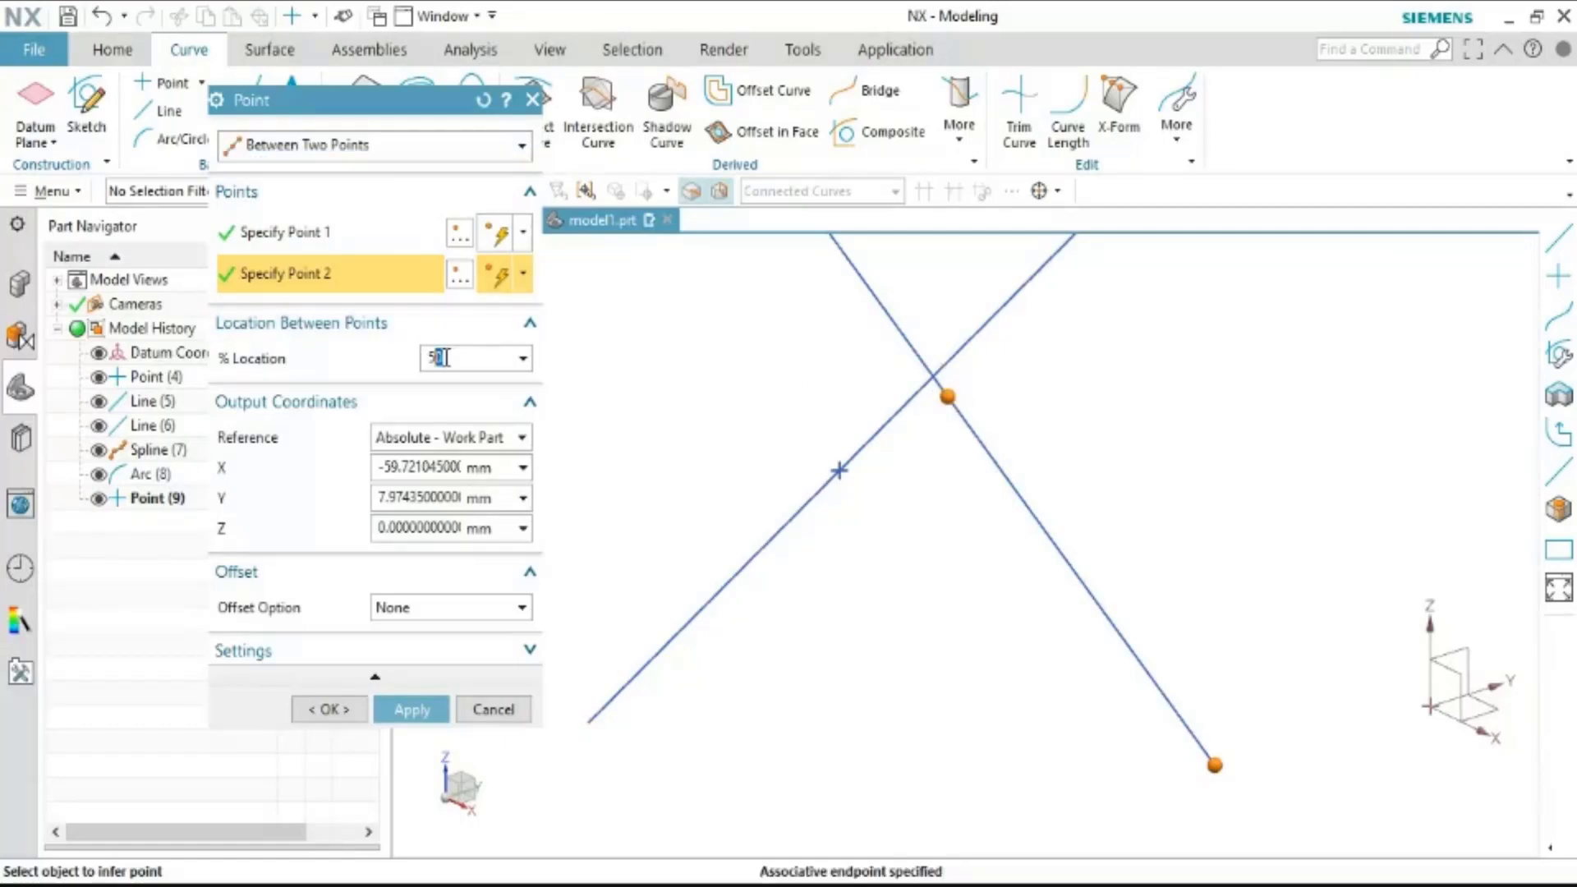
text(30)
key(Return)
Change the between-points location to 70% along the descending line
scroll(967, 433, down, 2)
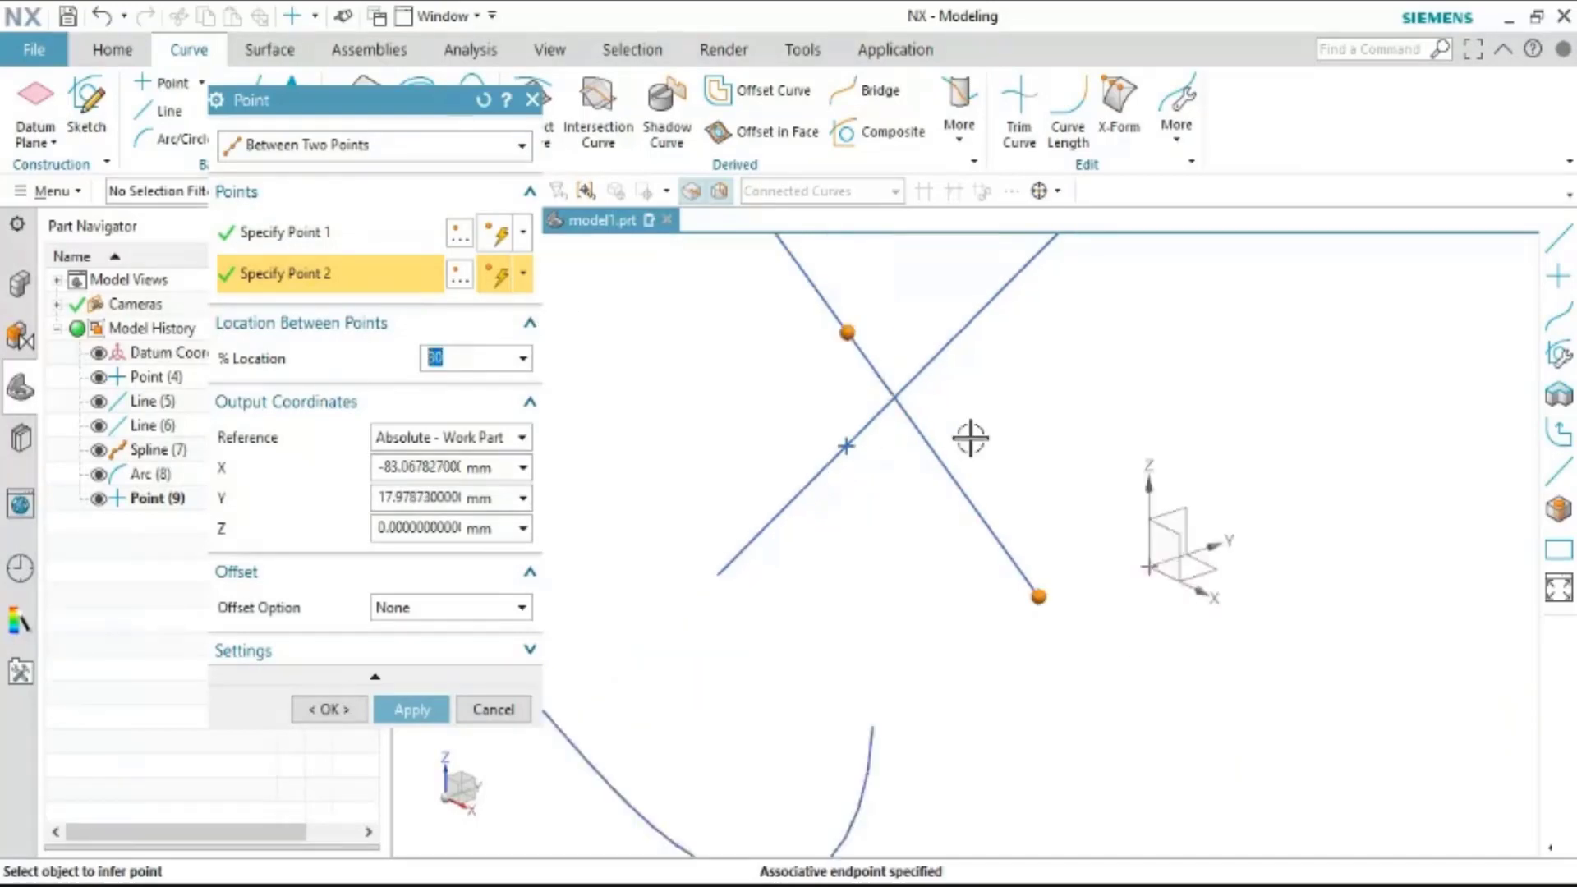
scroll(884, 362, down, 2)
scroll(838, 317, up, 3)
shift+middle_drag(838, 317, 891, 327)
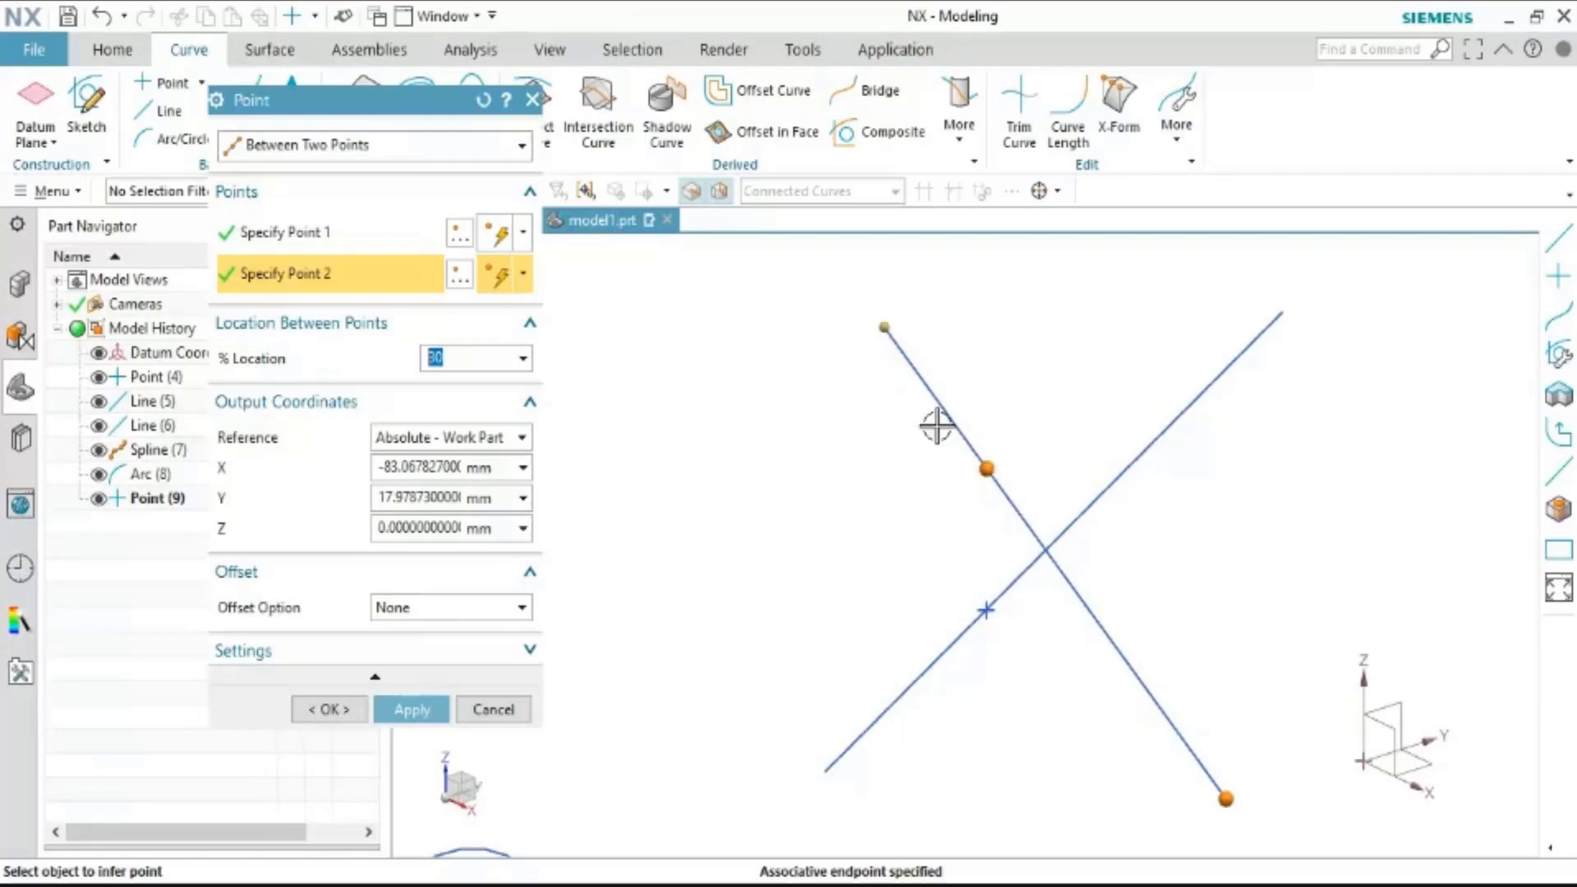
click(988, 473)
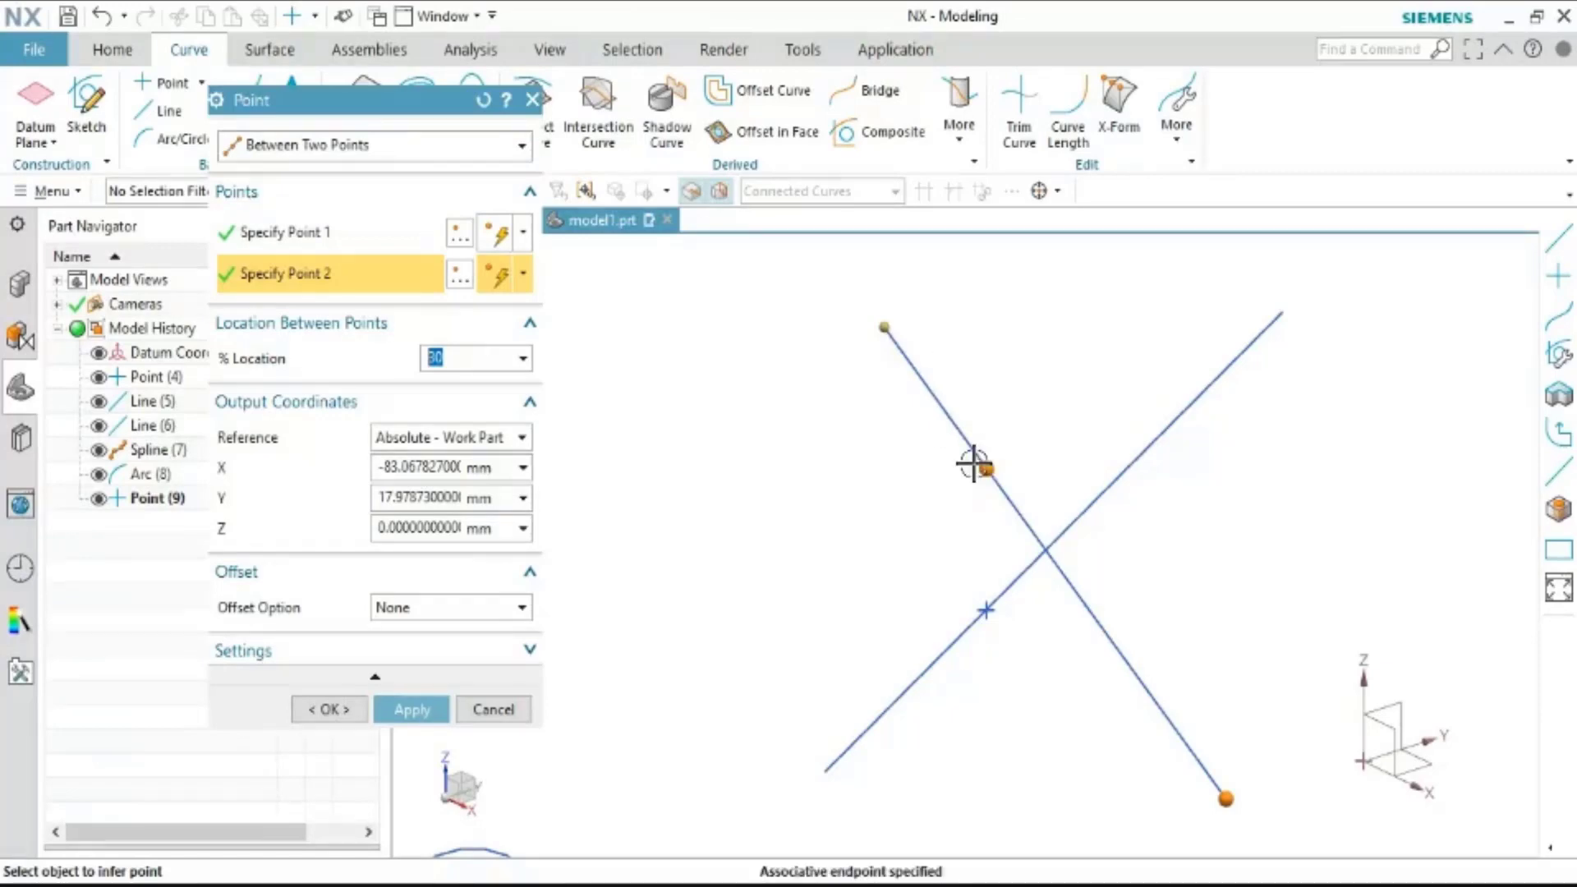
text(70)
key(Return)
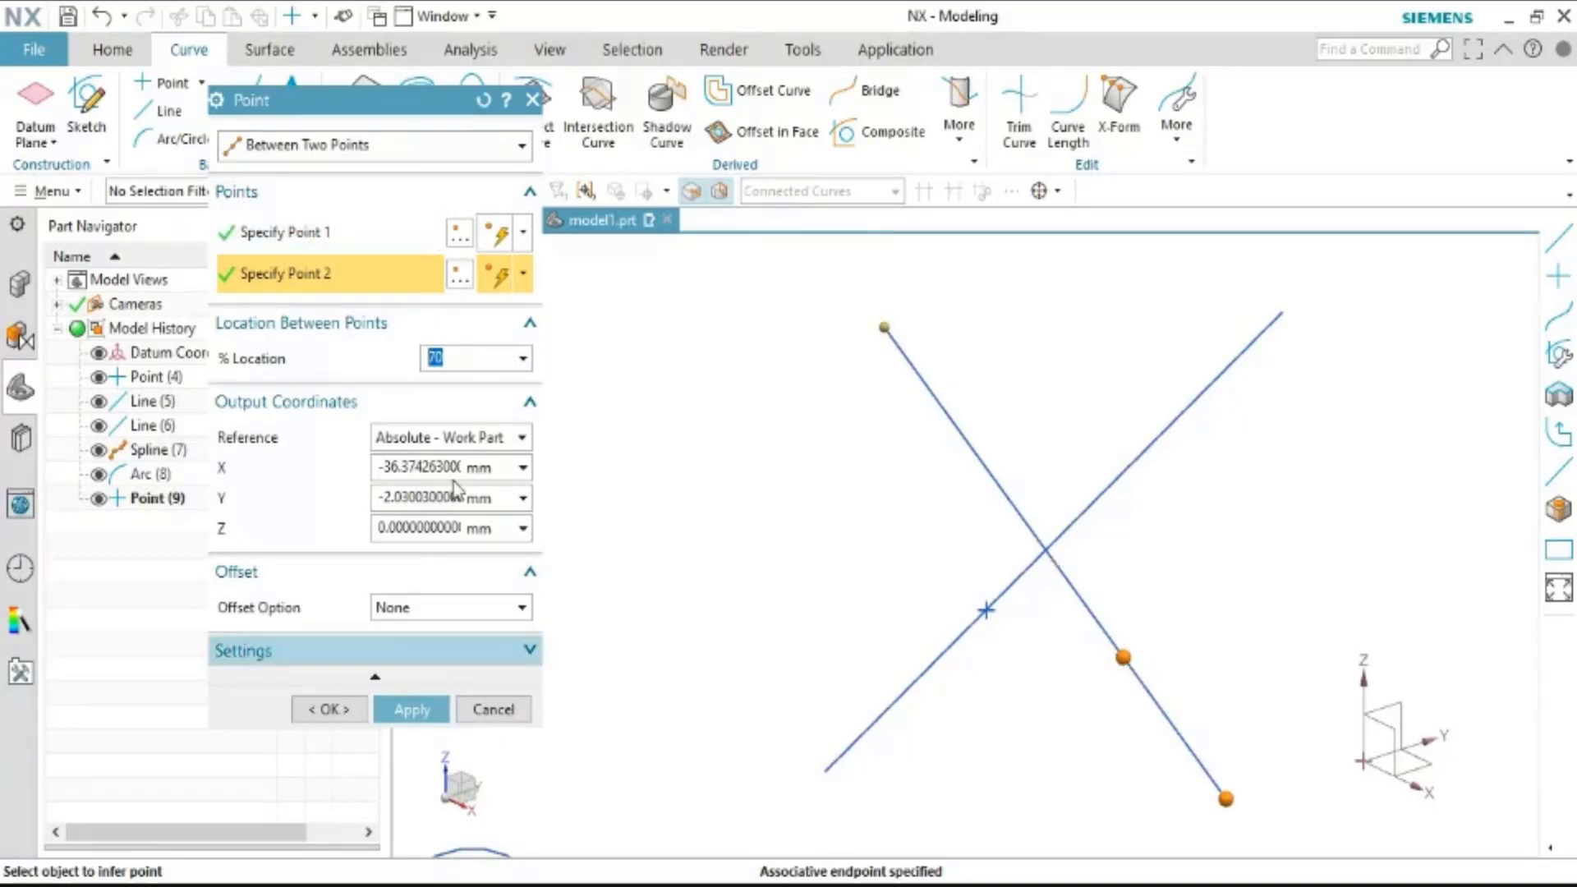
click(481, 713)
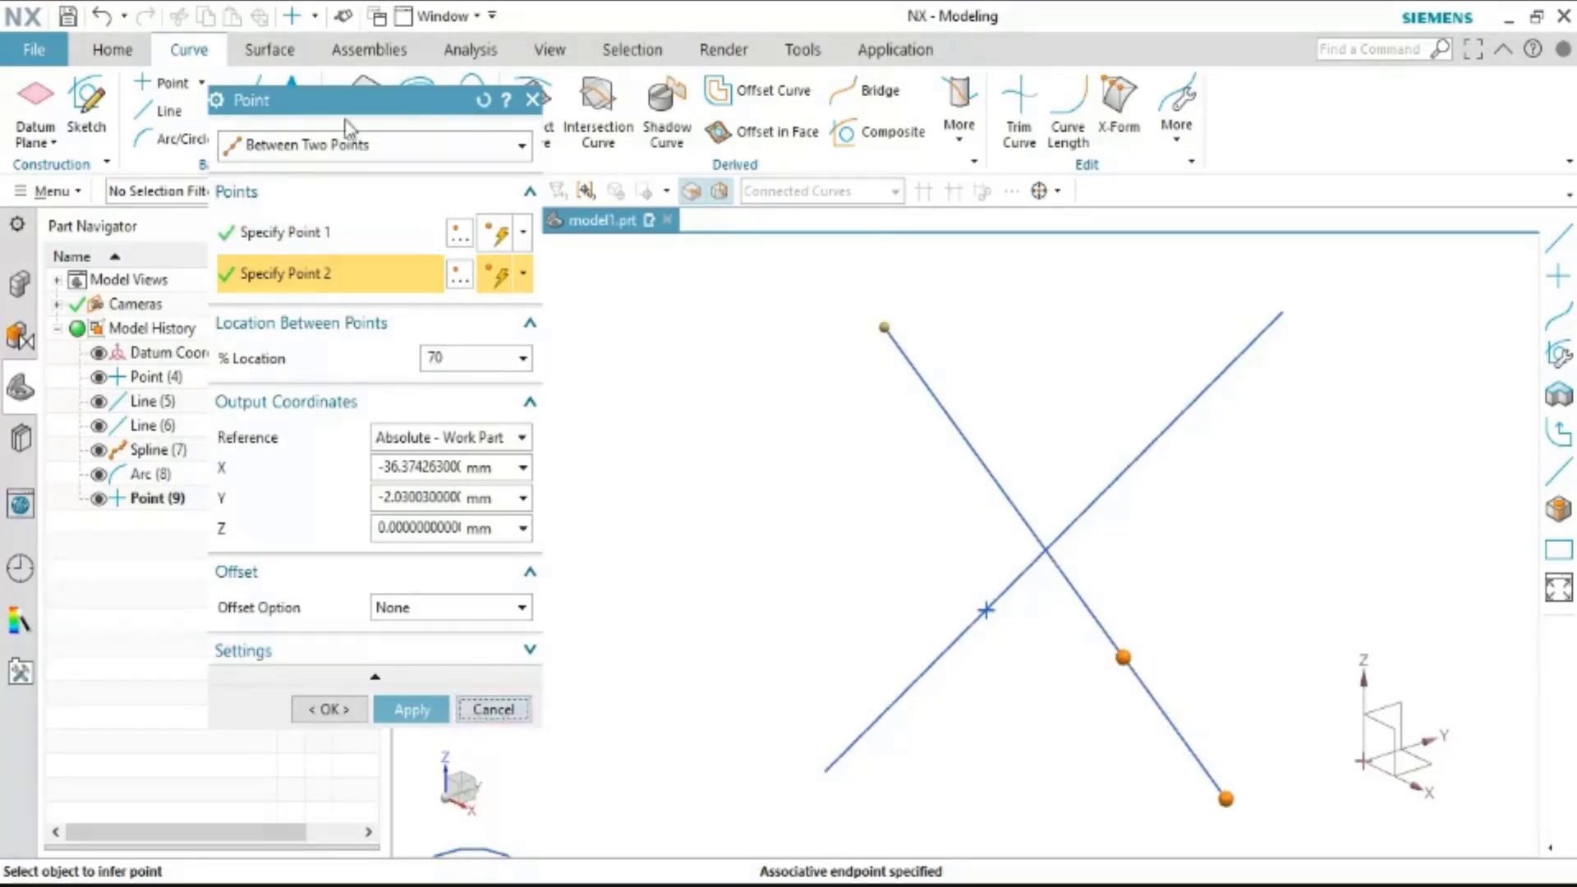
click(353, 144)
Switch the point type to Spline Pole, then close the Point dialog without a point
click(320, 465)
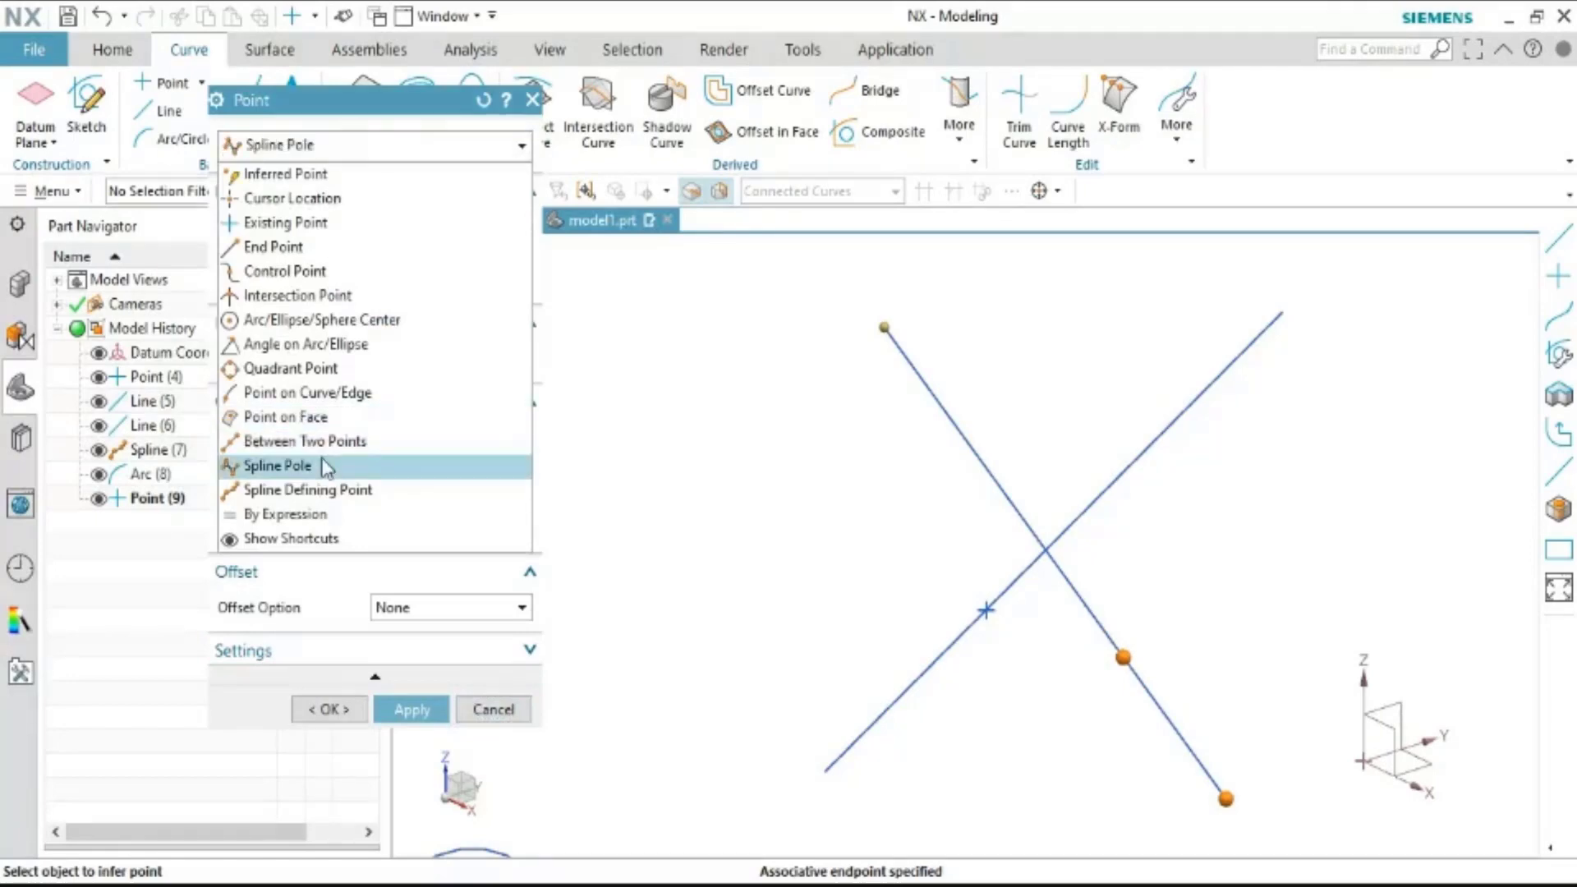
click(326, 465)
scroll(908, 440, down, 3)
scroll(849, 419, down, 2)
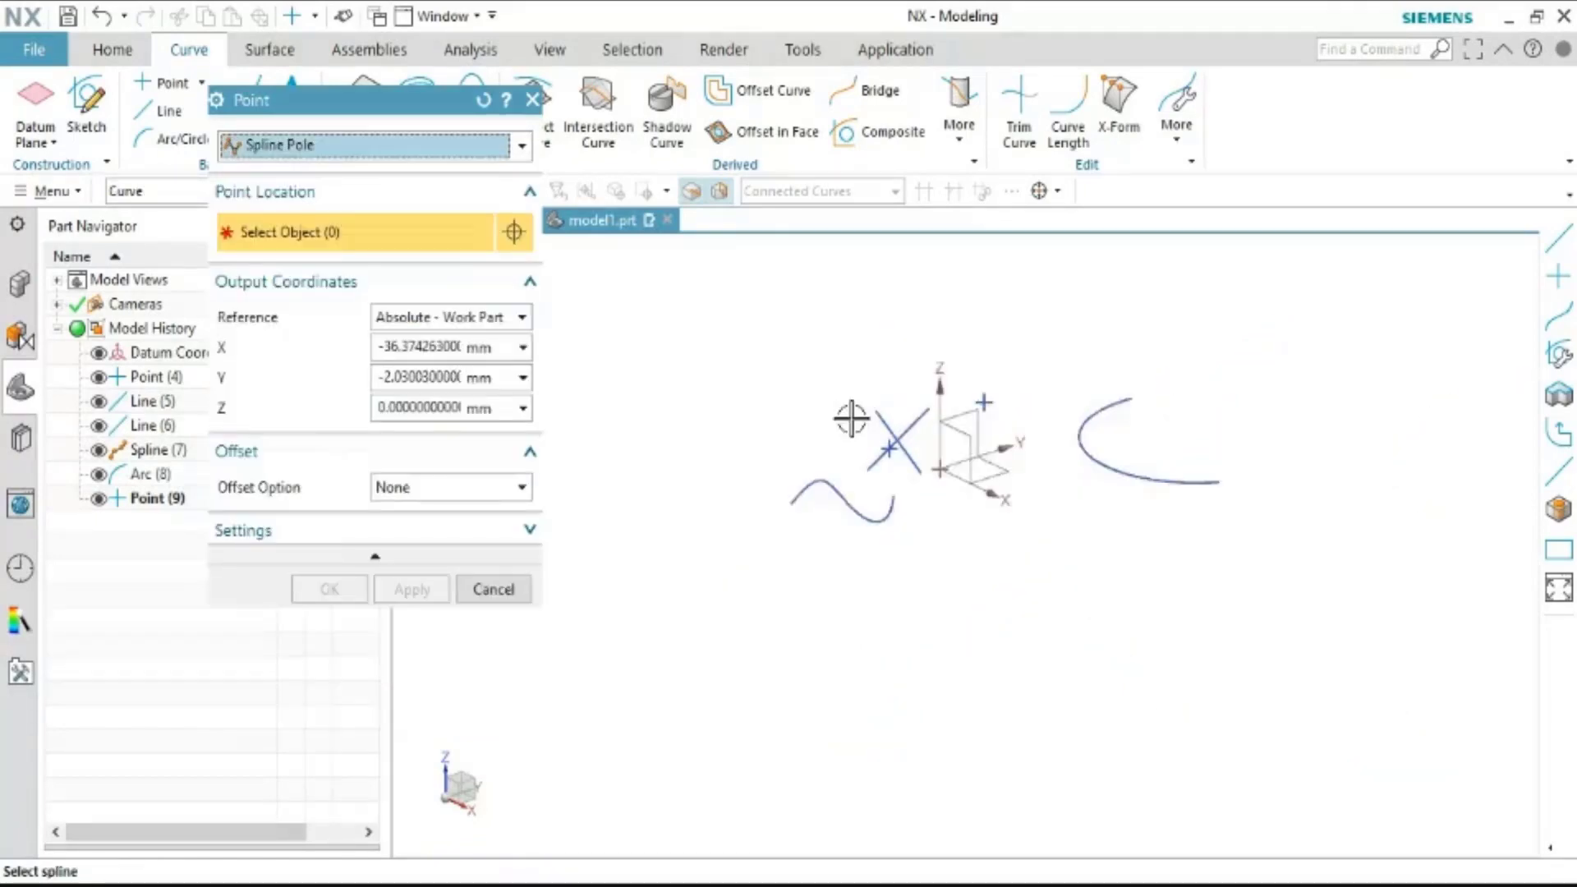
scroll(801, 369, up, 2)
scroll(784, 457, up, 1)
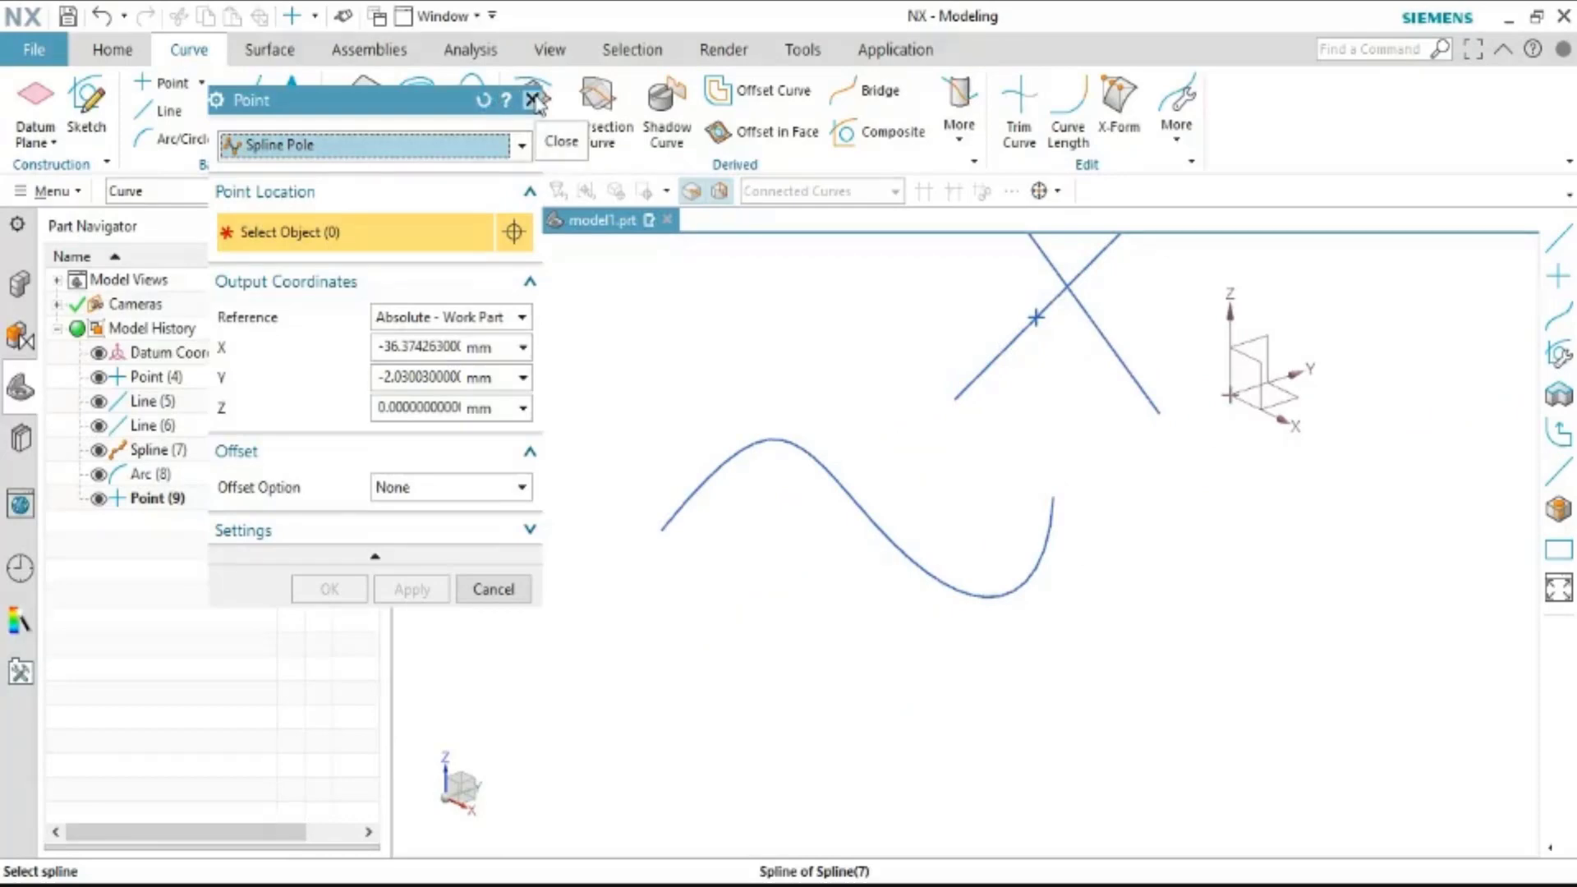
click(533, 99)
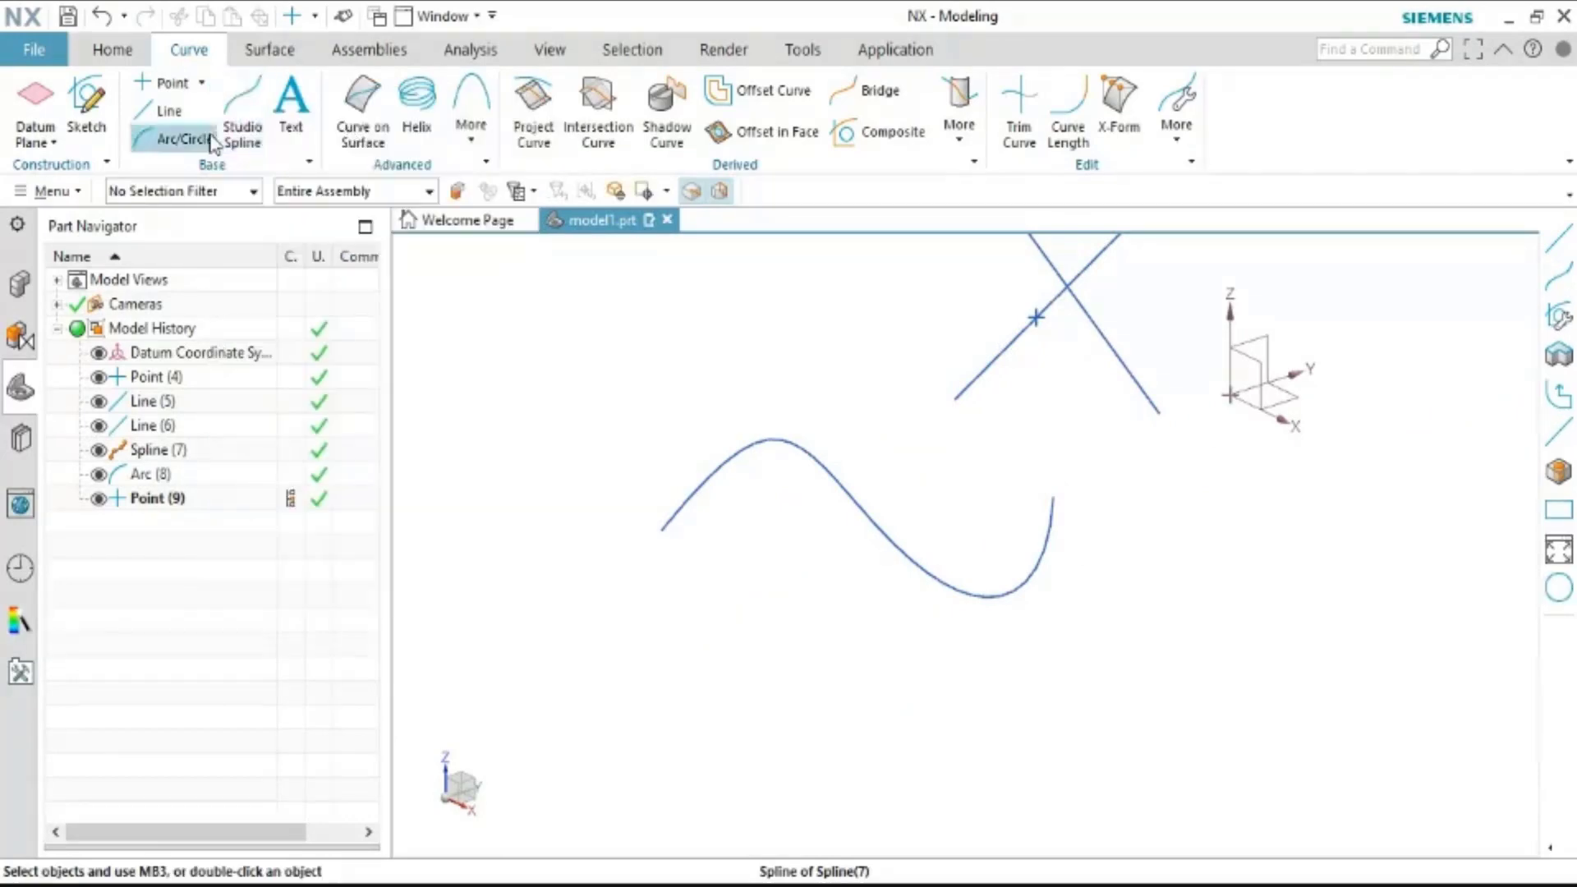
Create Spline (10) By Poles from six poles beneath the wavy curve
click(255, 120)
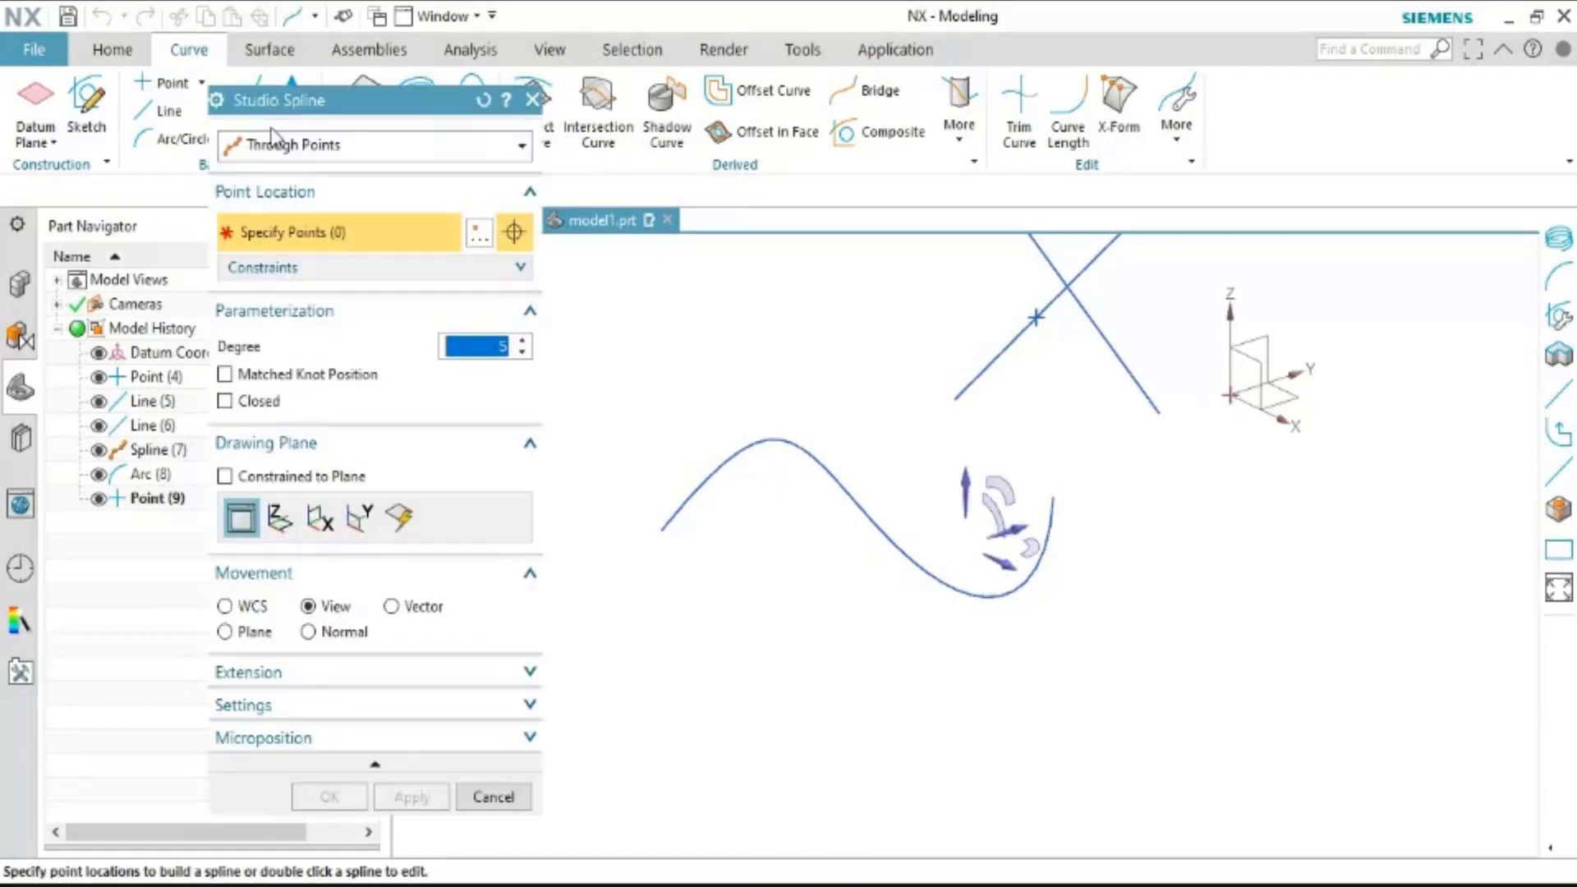
click(271, 144)
click(370, 182)
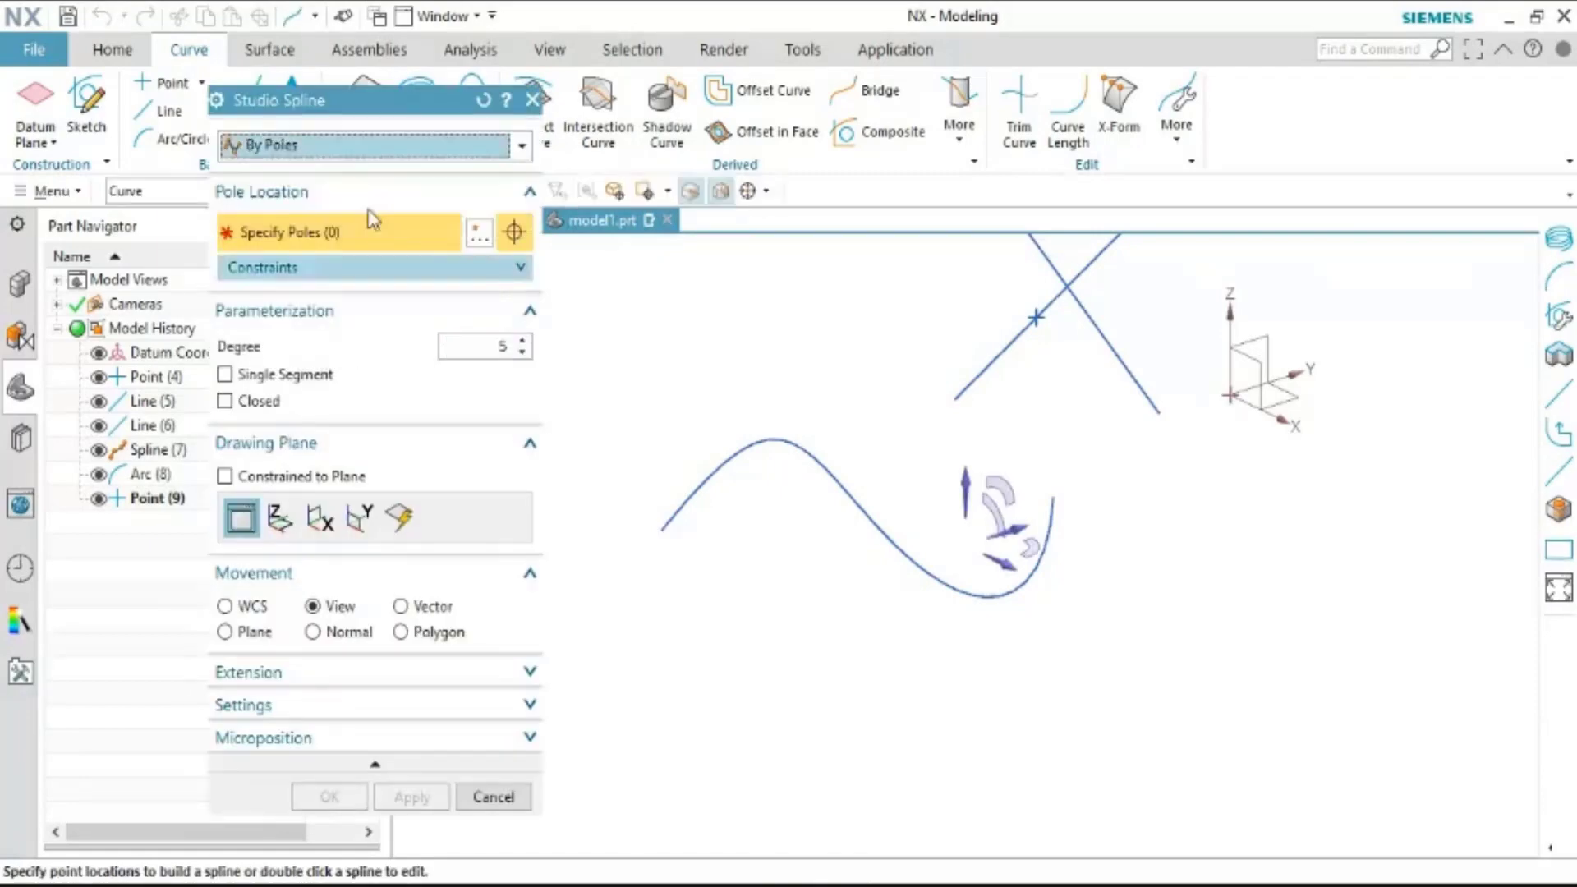
click(827, 700)
click(942, 632)
click(1074, 703)
click(1200, 681)
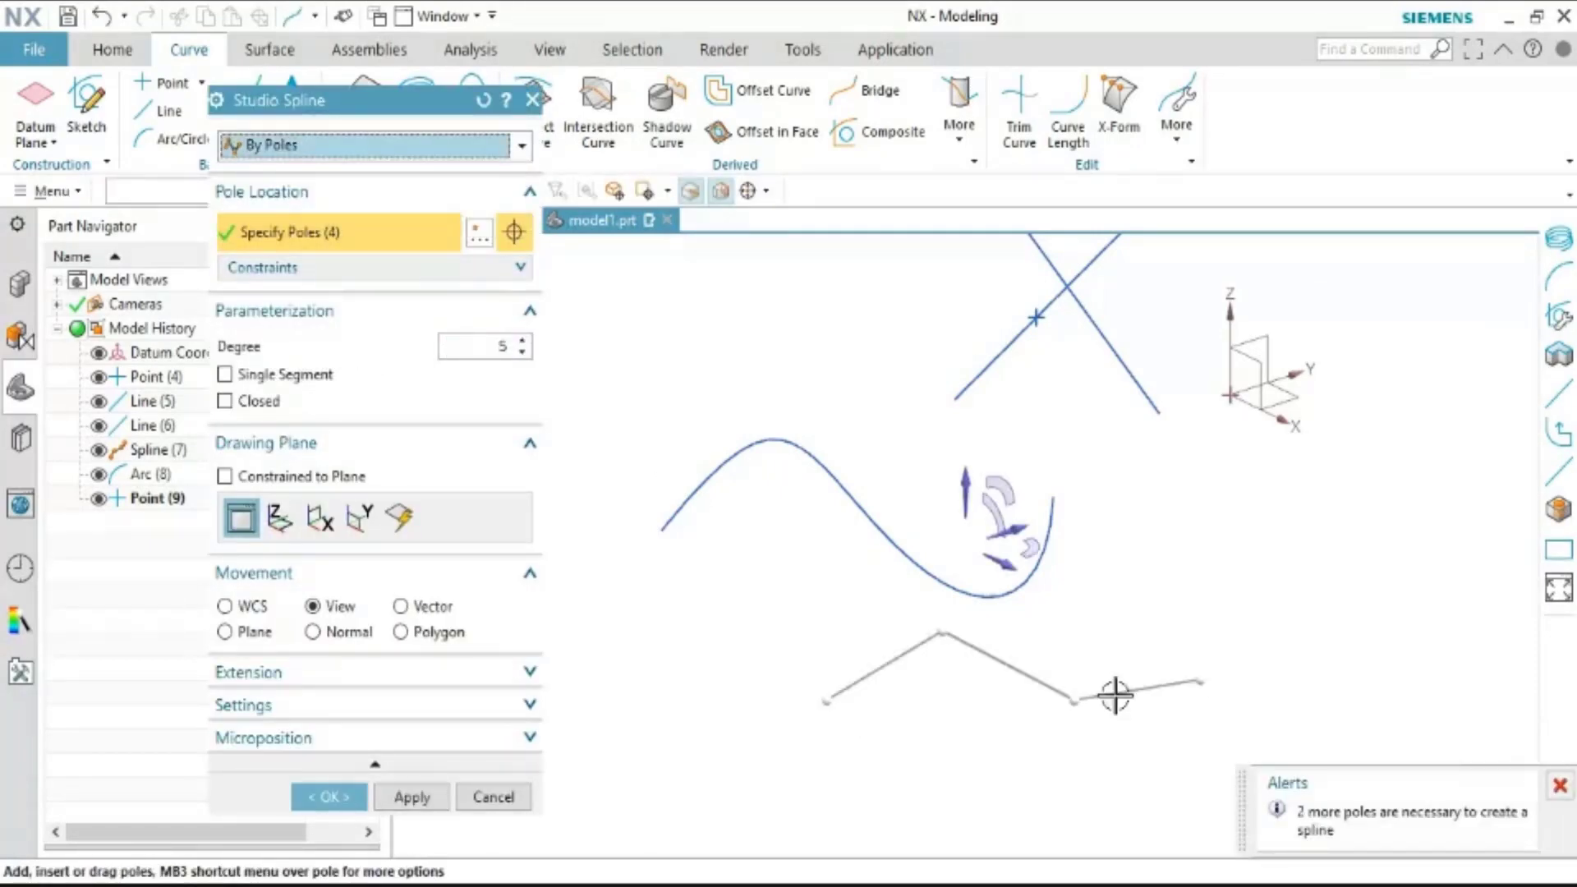
click(1184, 543)
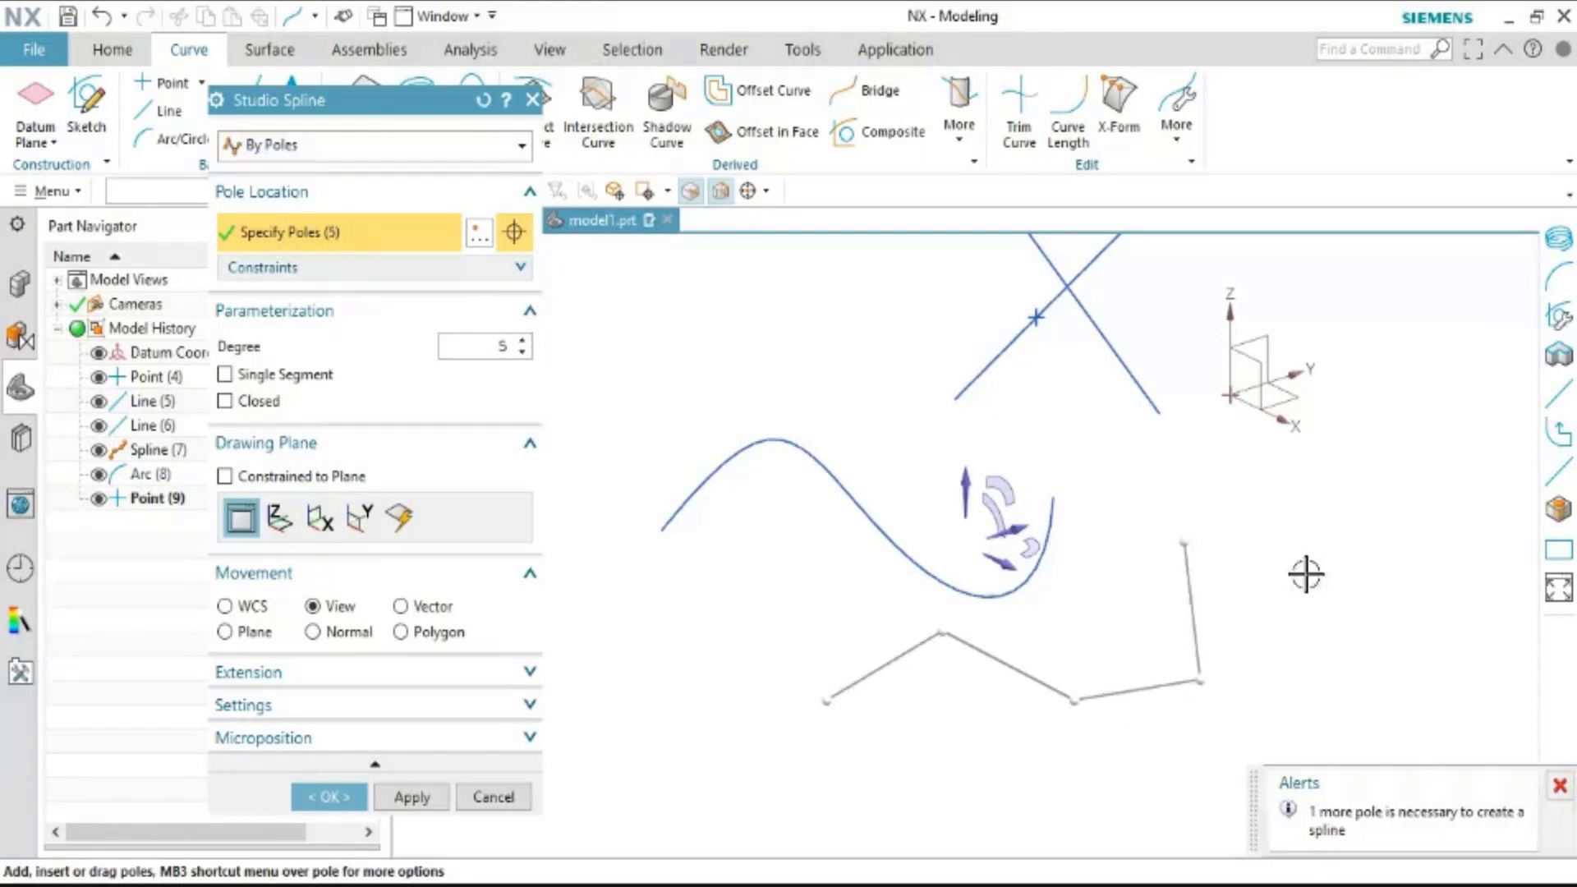
click(1305, 575)
click(362, 799)
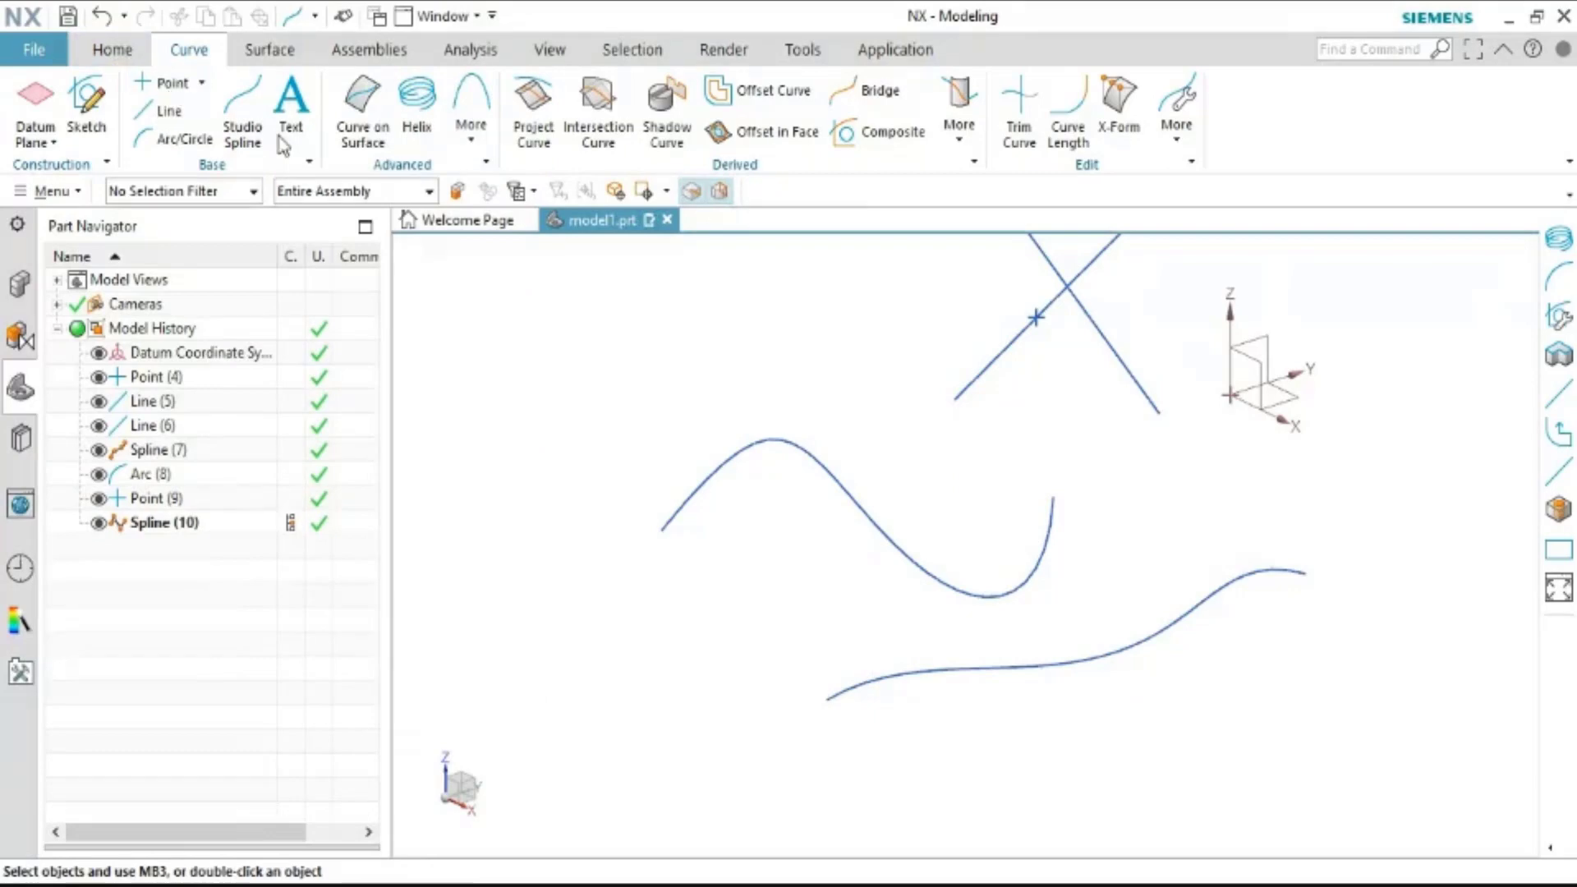
Start a Spline Pole point on the new lower spline, Spline (10)
click(160, 82)
click(377, 144)
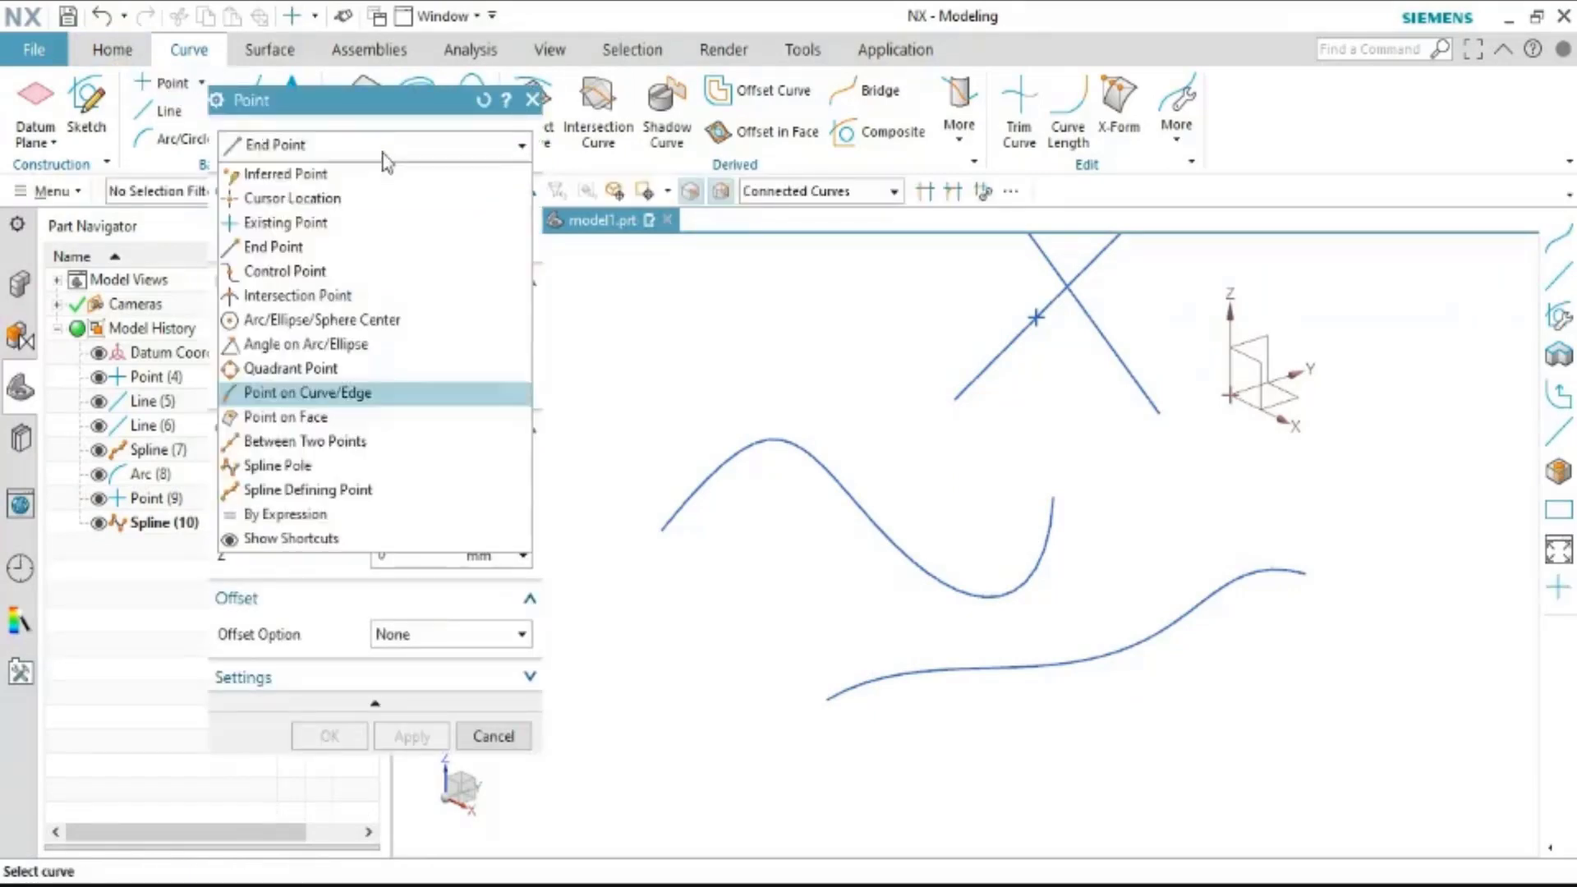
click(344, 466)
scroll(891, 659, up, 3)
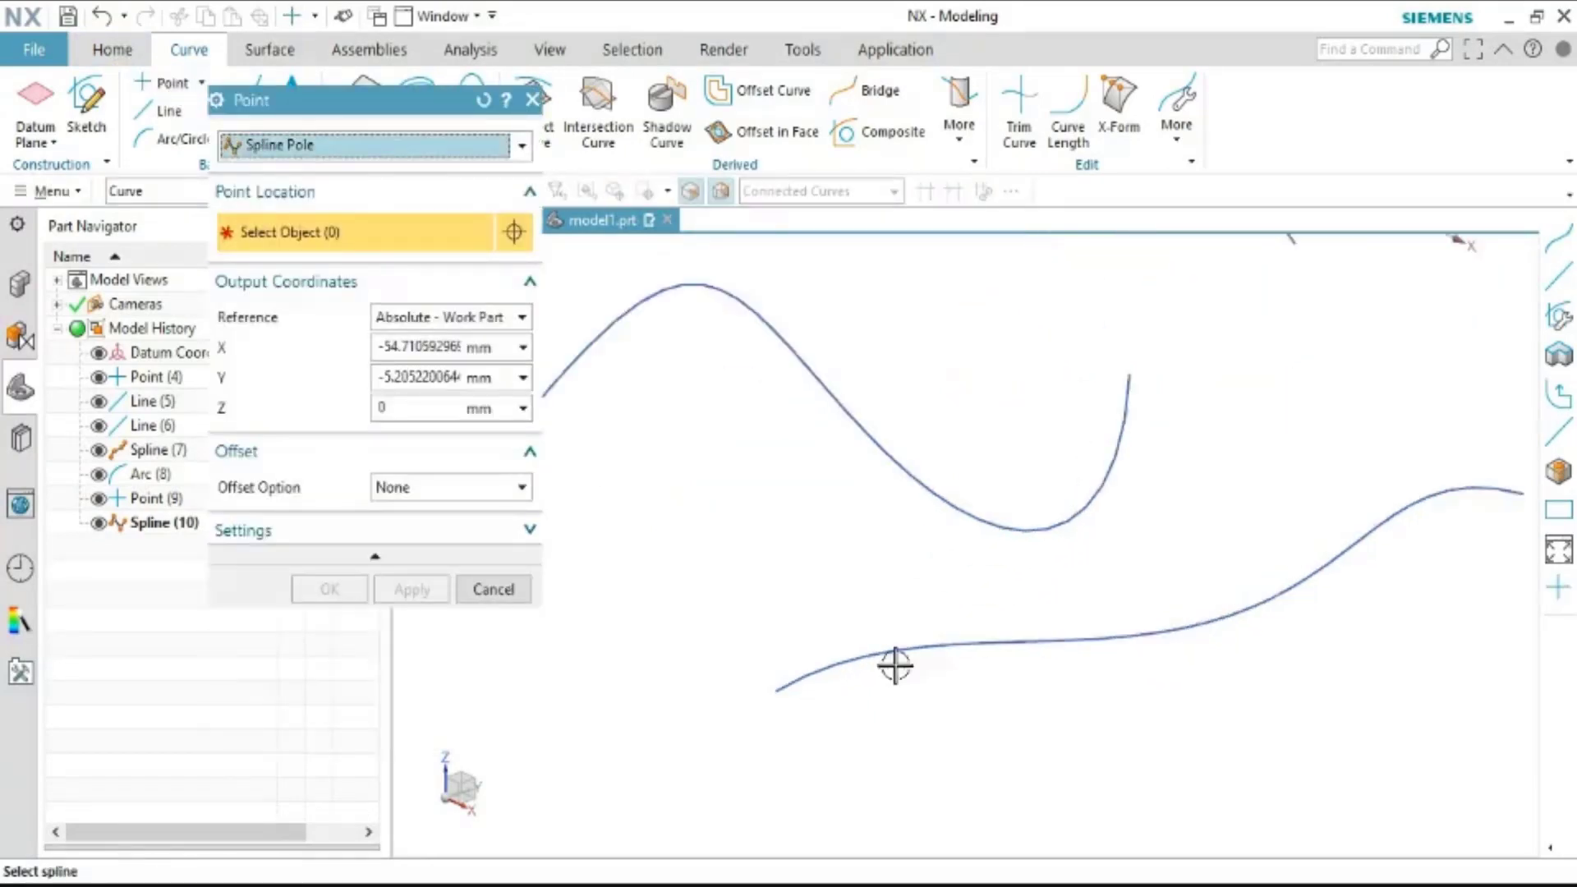
scroll(887, 658, up, 1)
click(888, 657)
Preview points at several of its poles and ends, then cancel without creating one
scroll(977, 566, down, 1)
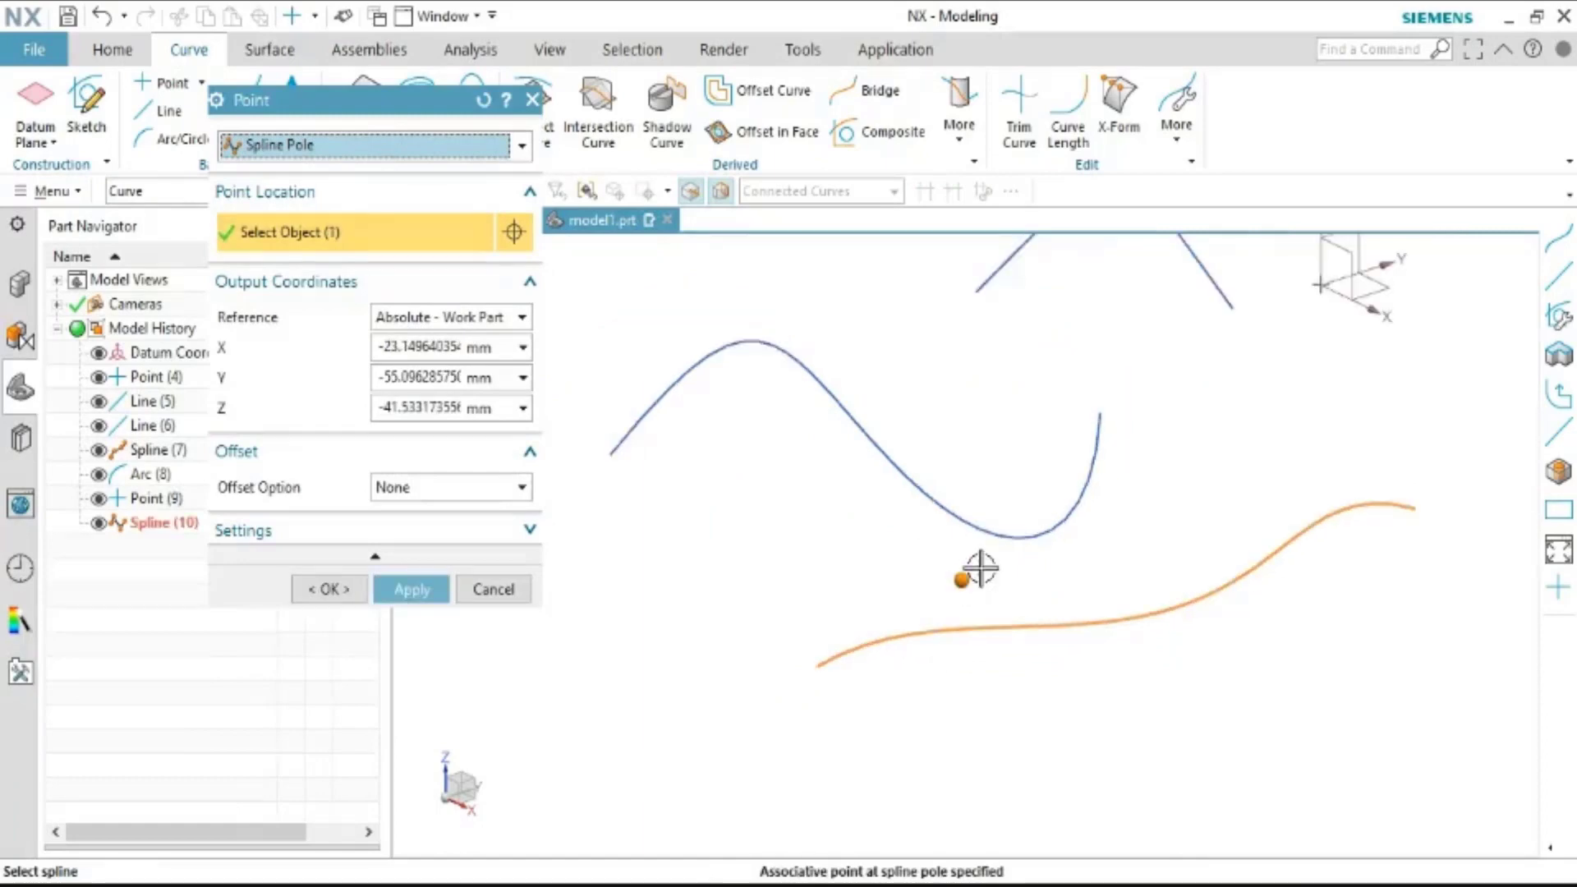
scroll(999, 575, down, 2)
click(1053, 606)
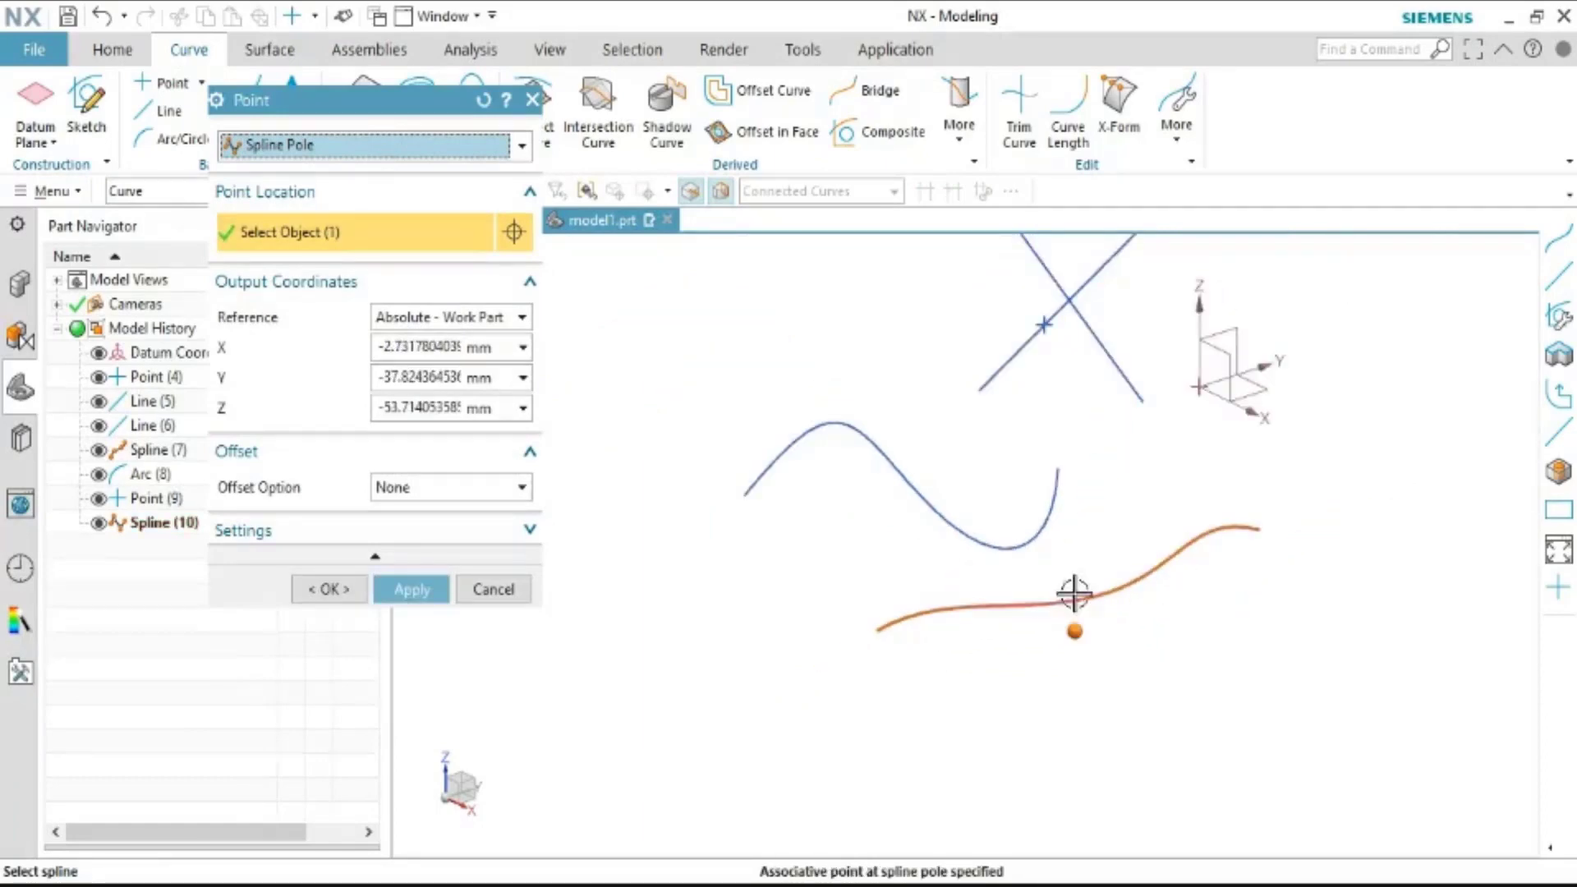
click(1191, 549)
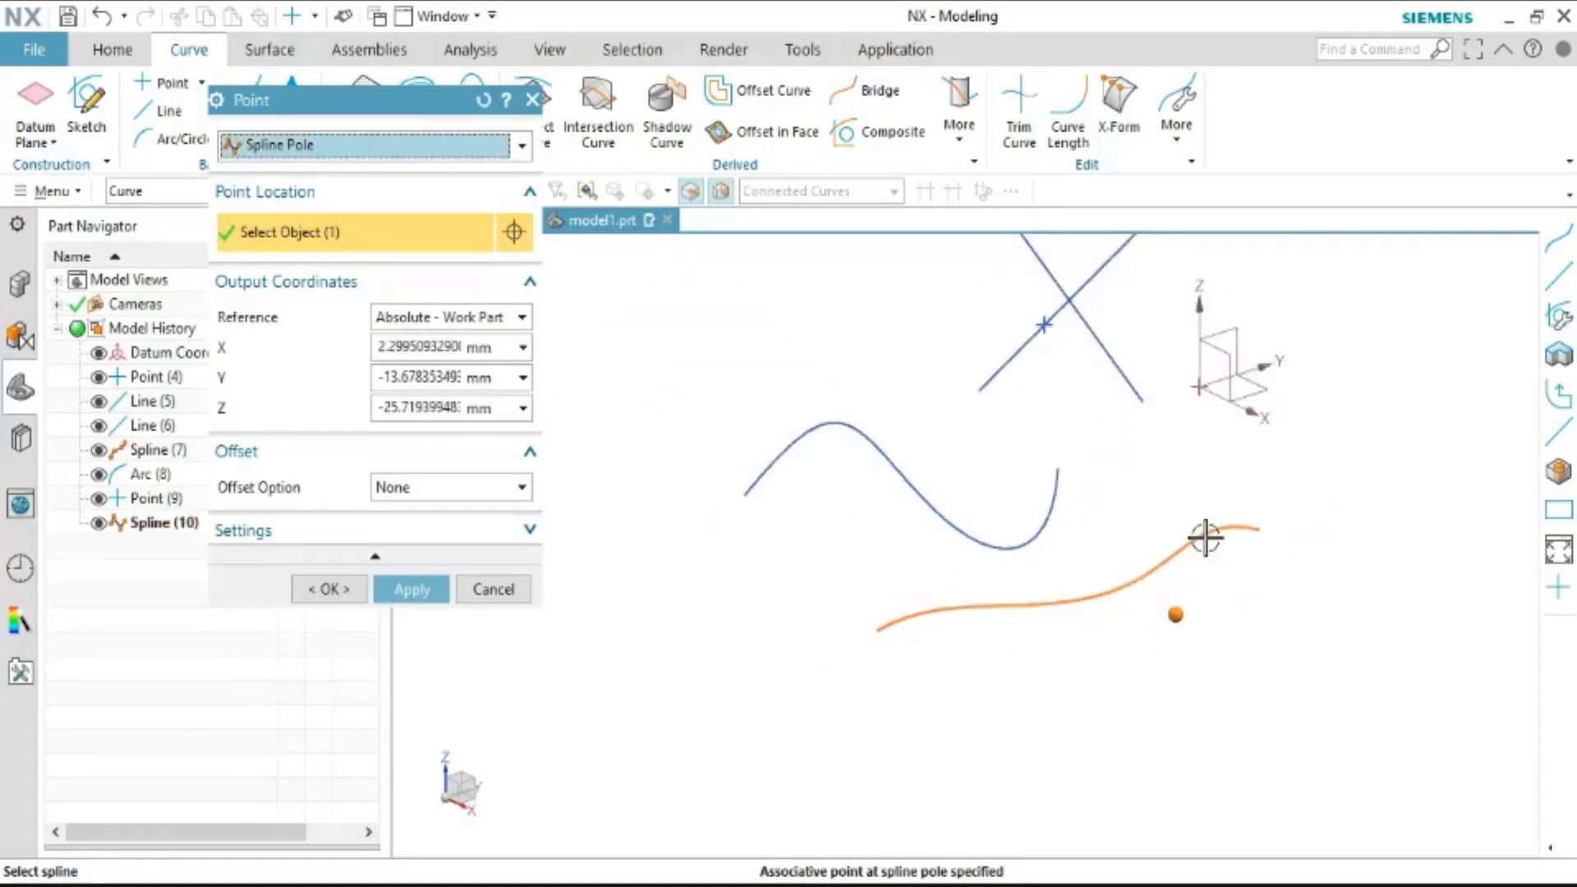
click(1242, 521)
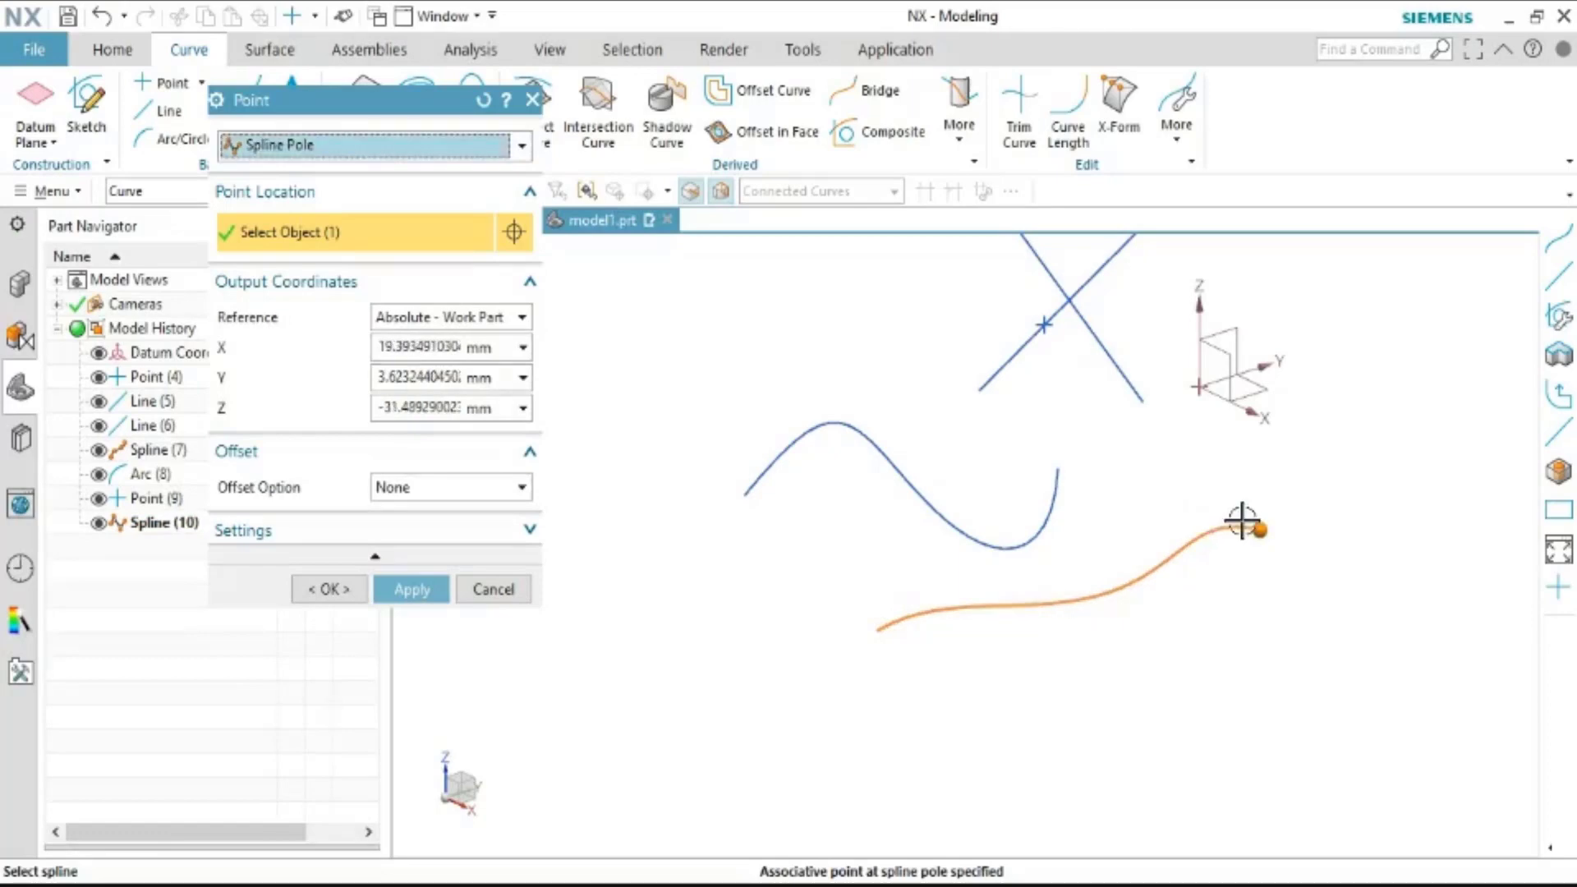
click(899, 612)
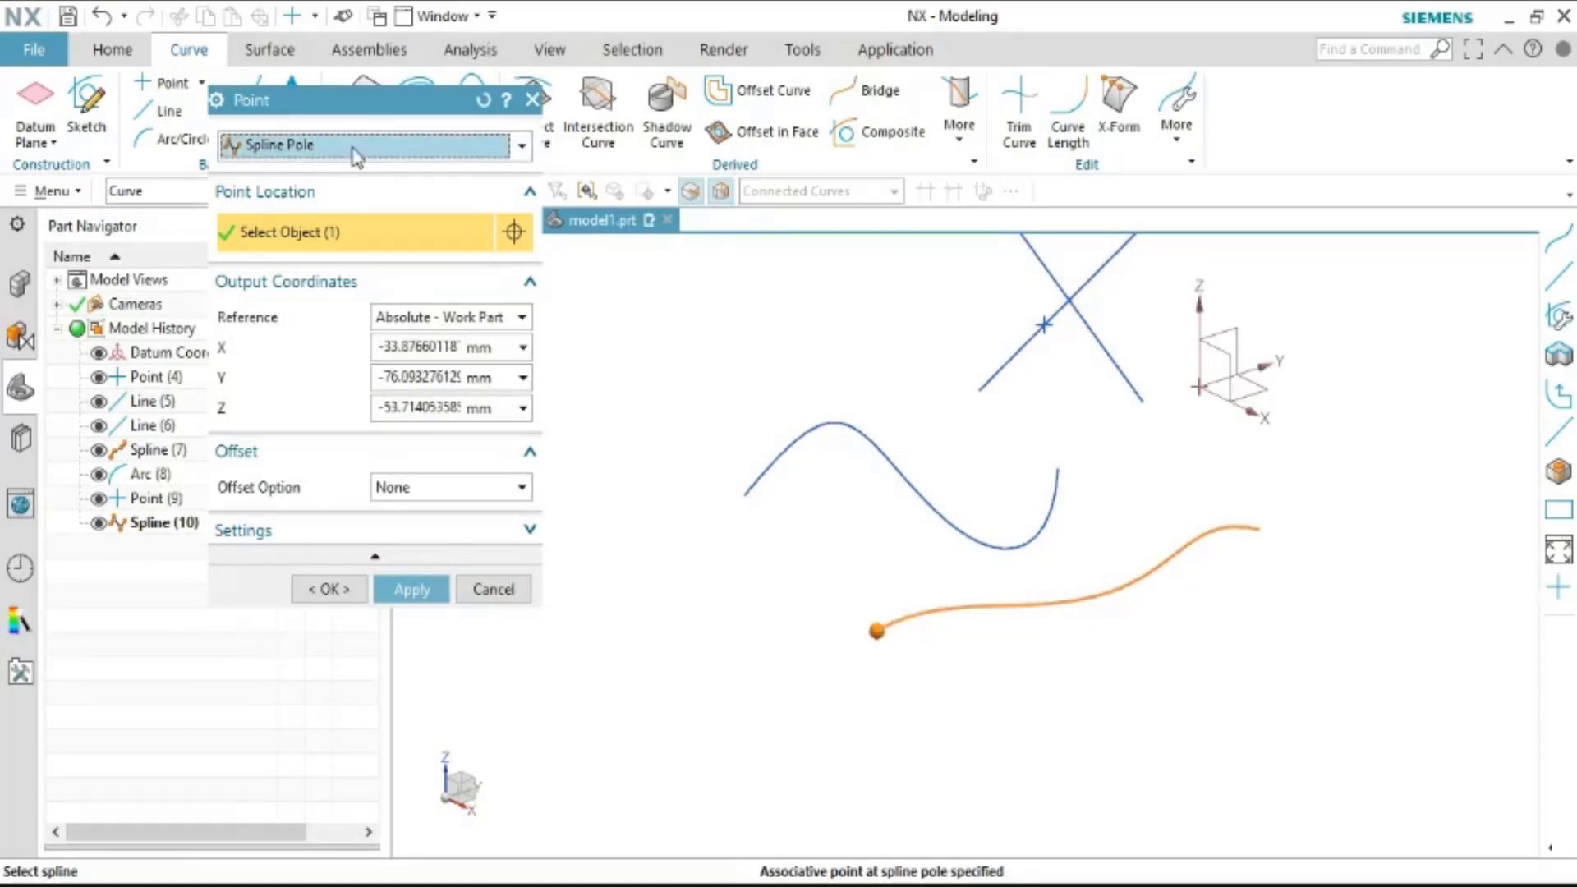
click(491, 590)
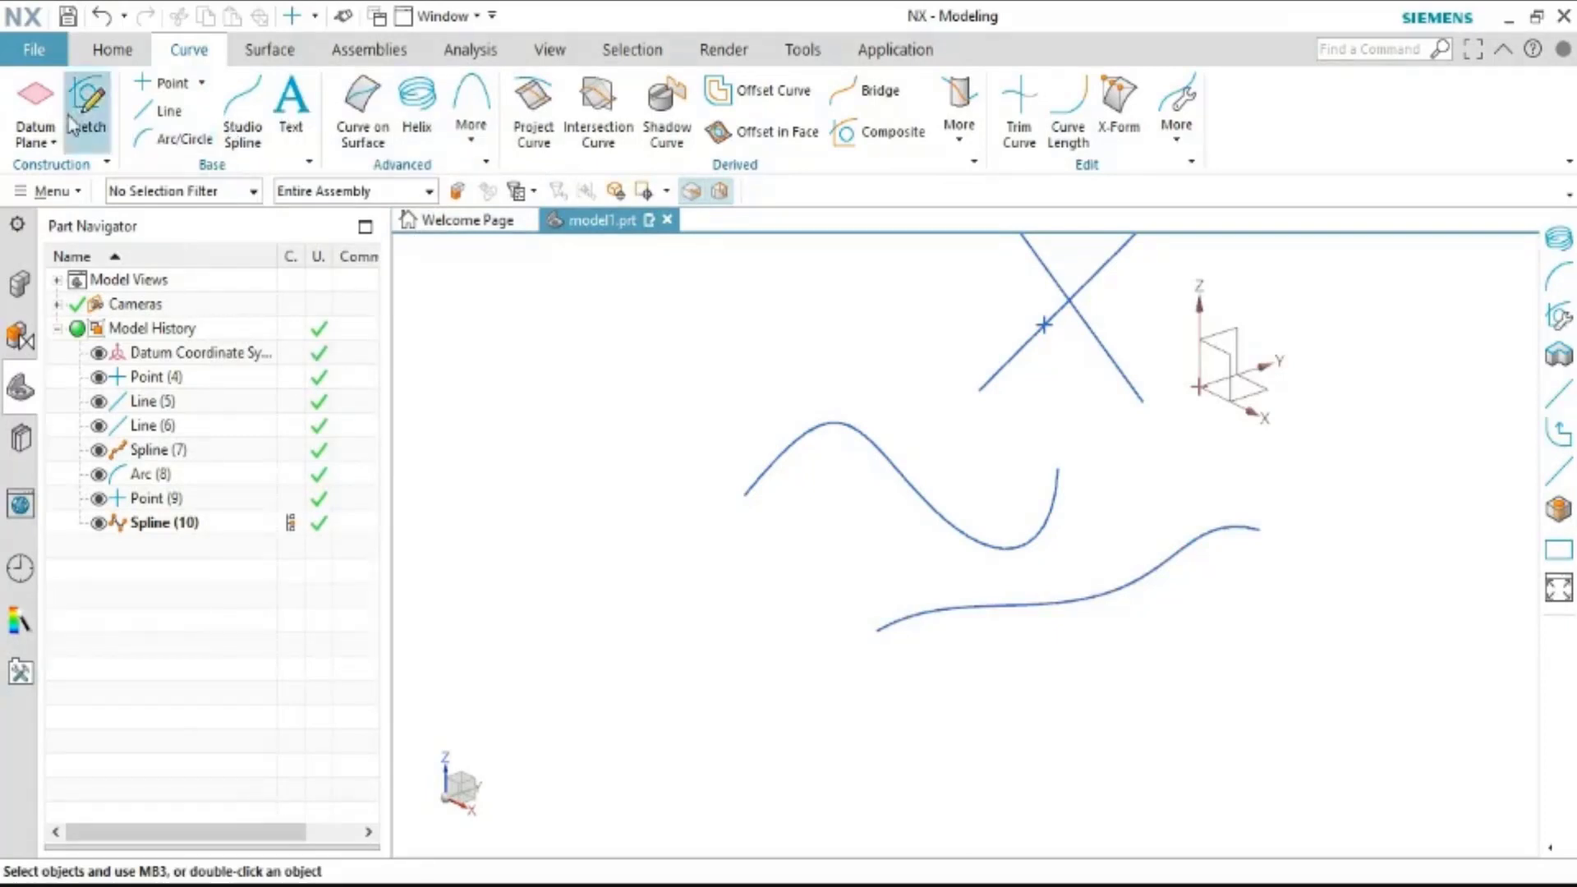
Preview a Three Point Arc of about 67.49 mm radius through three picked points
click(187, 139)
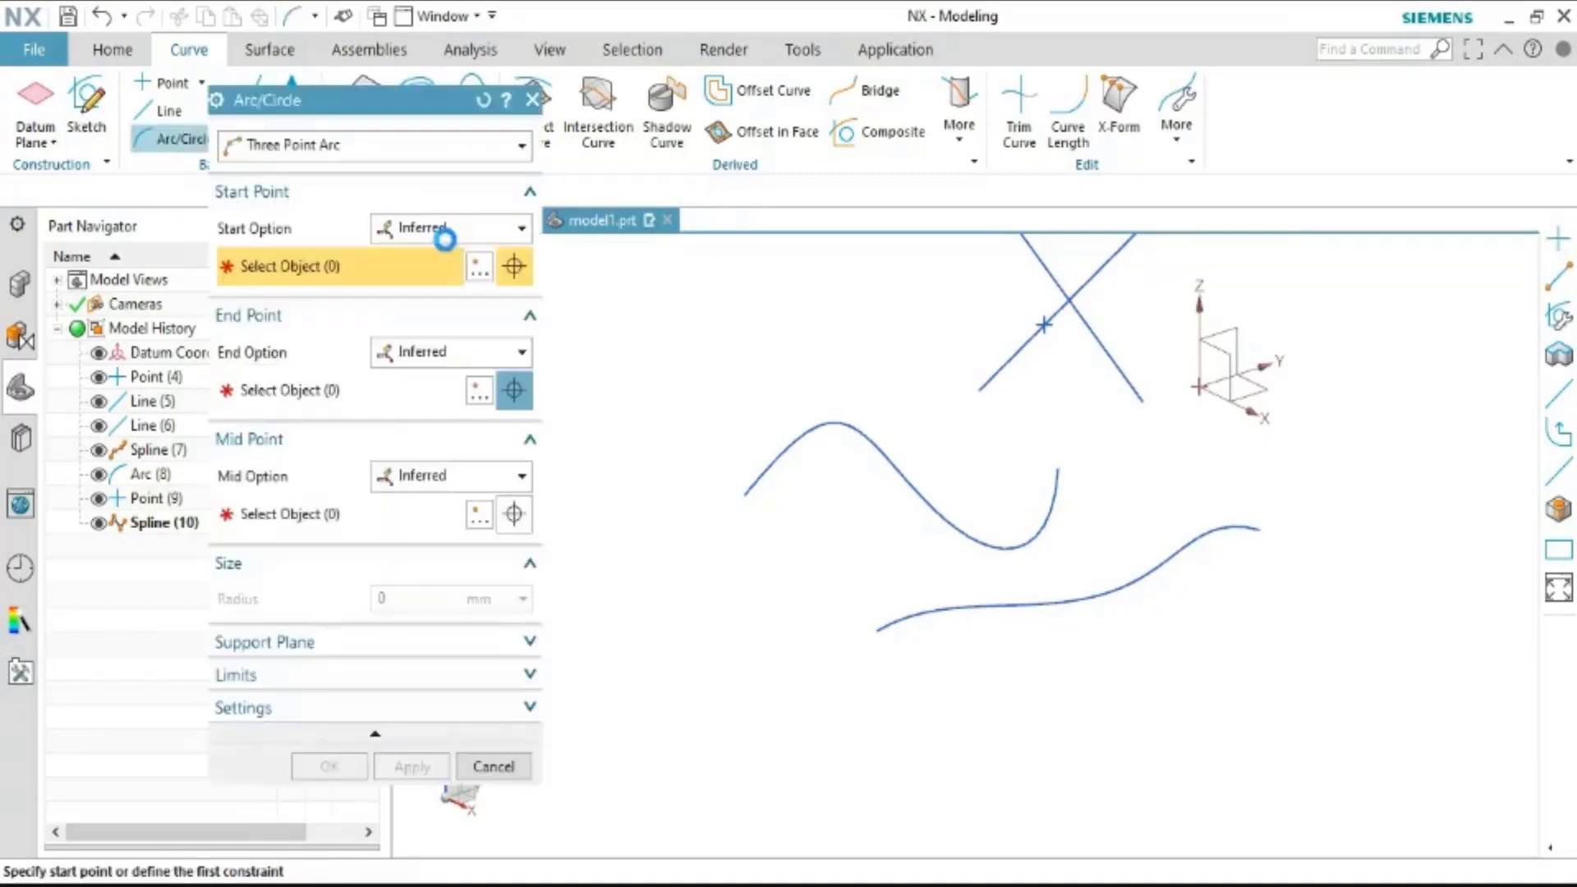
click(371, 146)
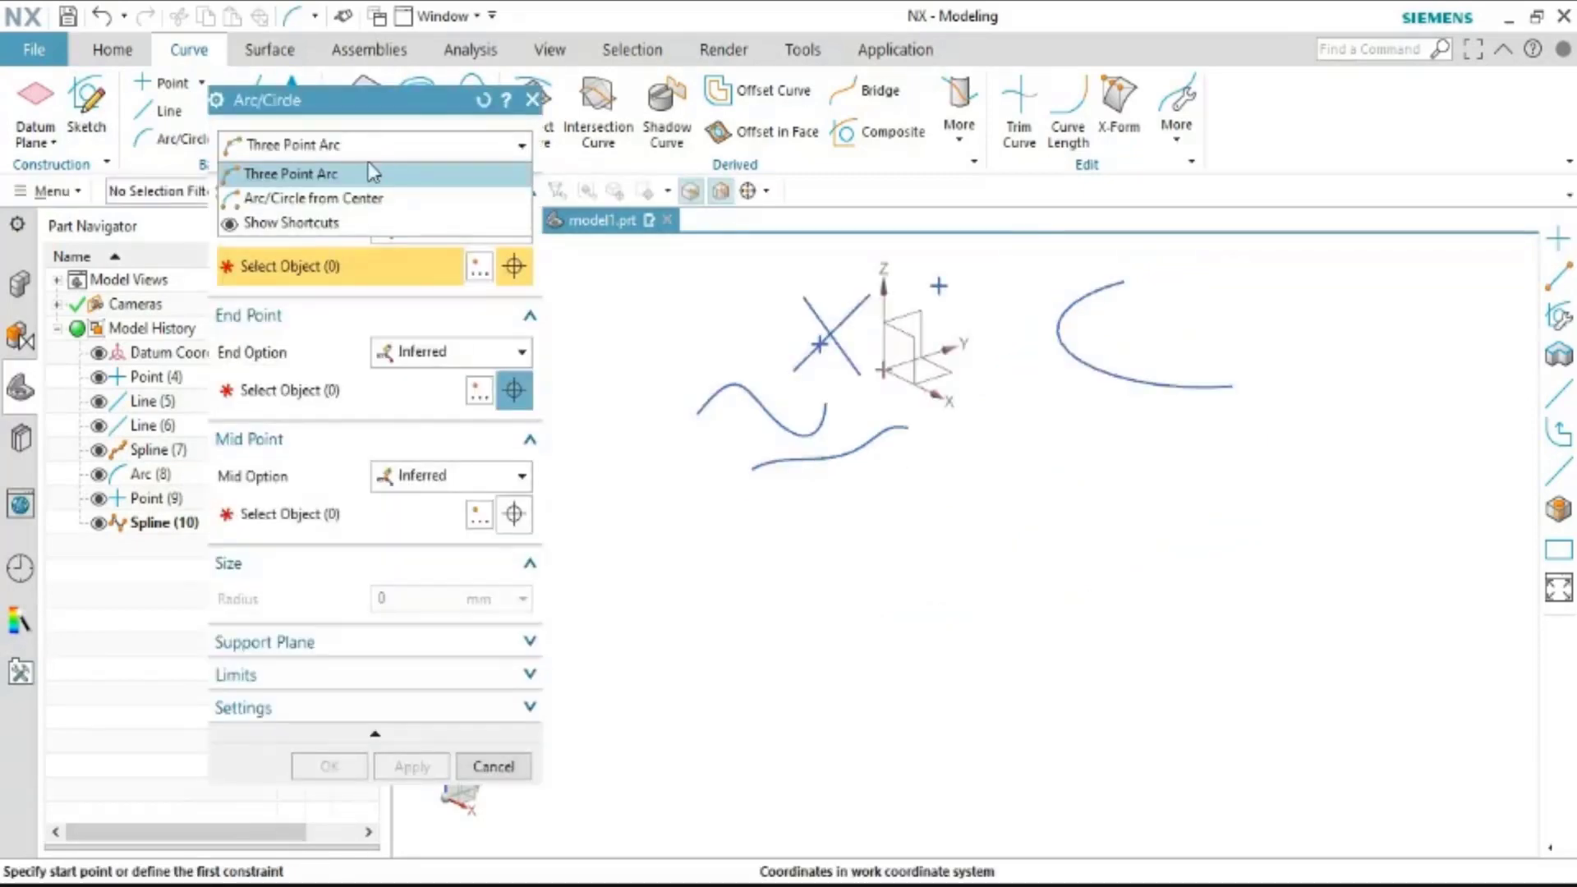
click(427, 175)
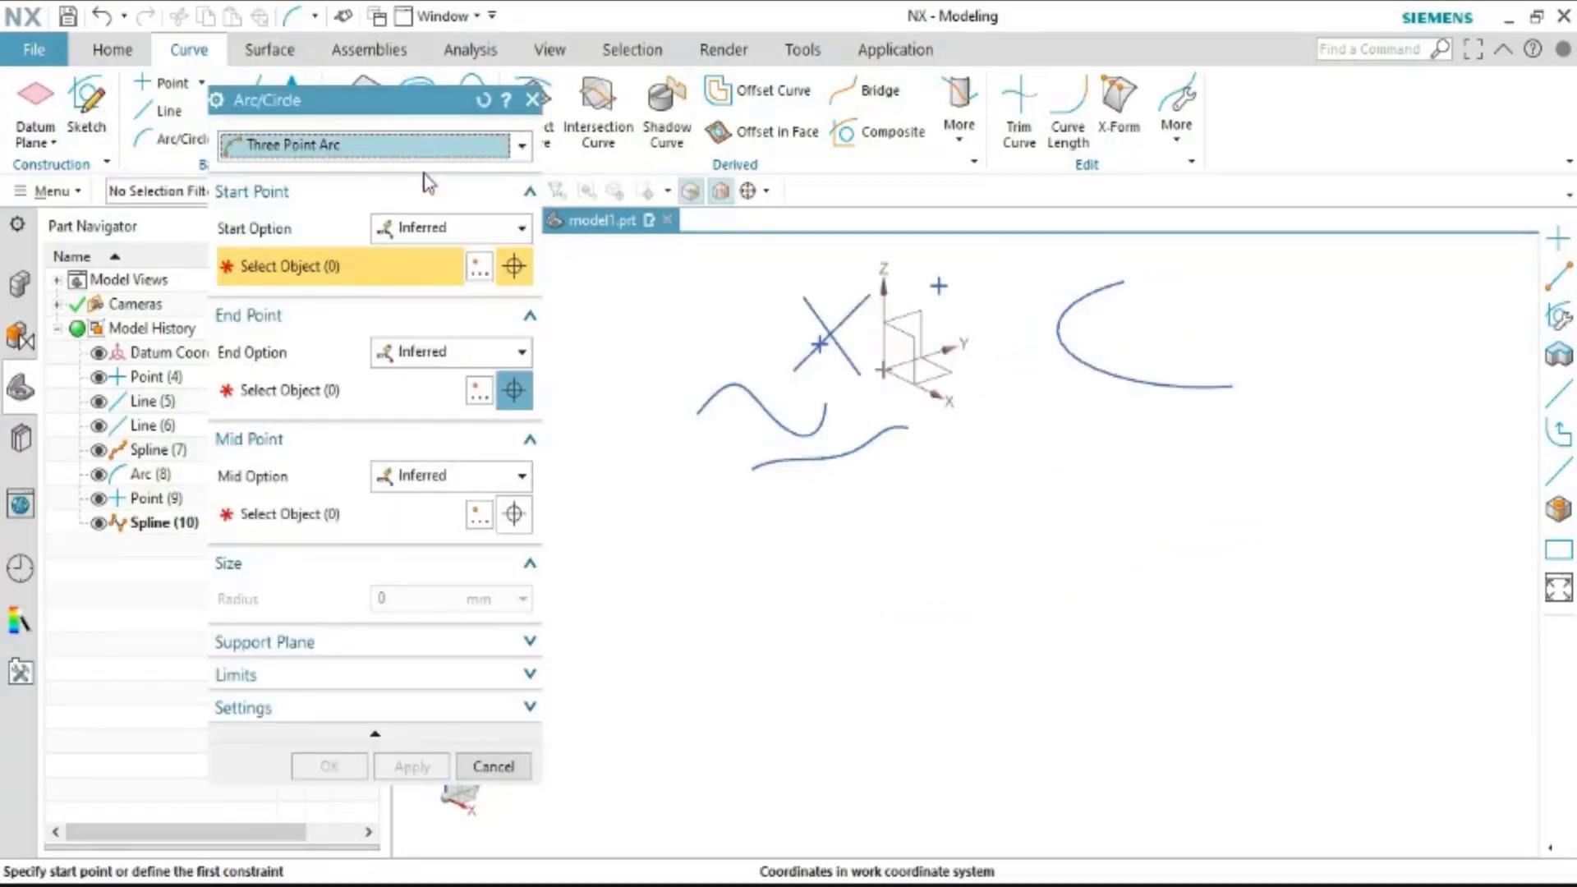
click(941, 483)
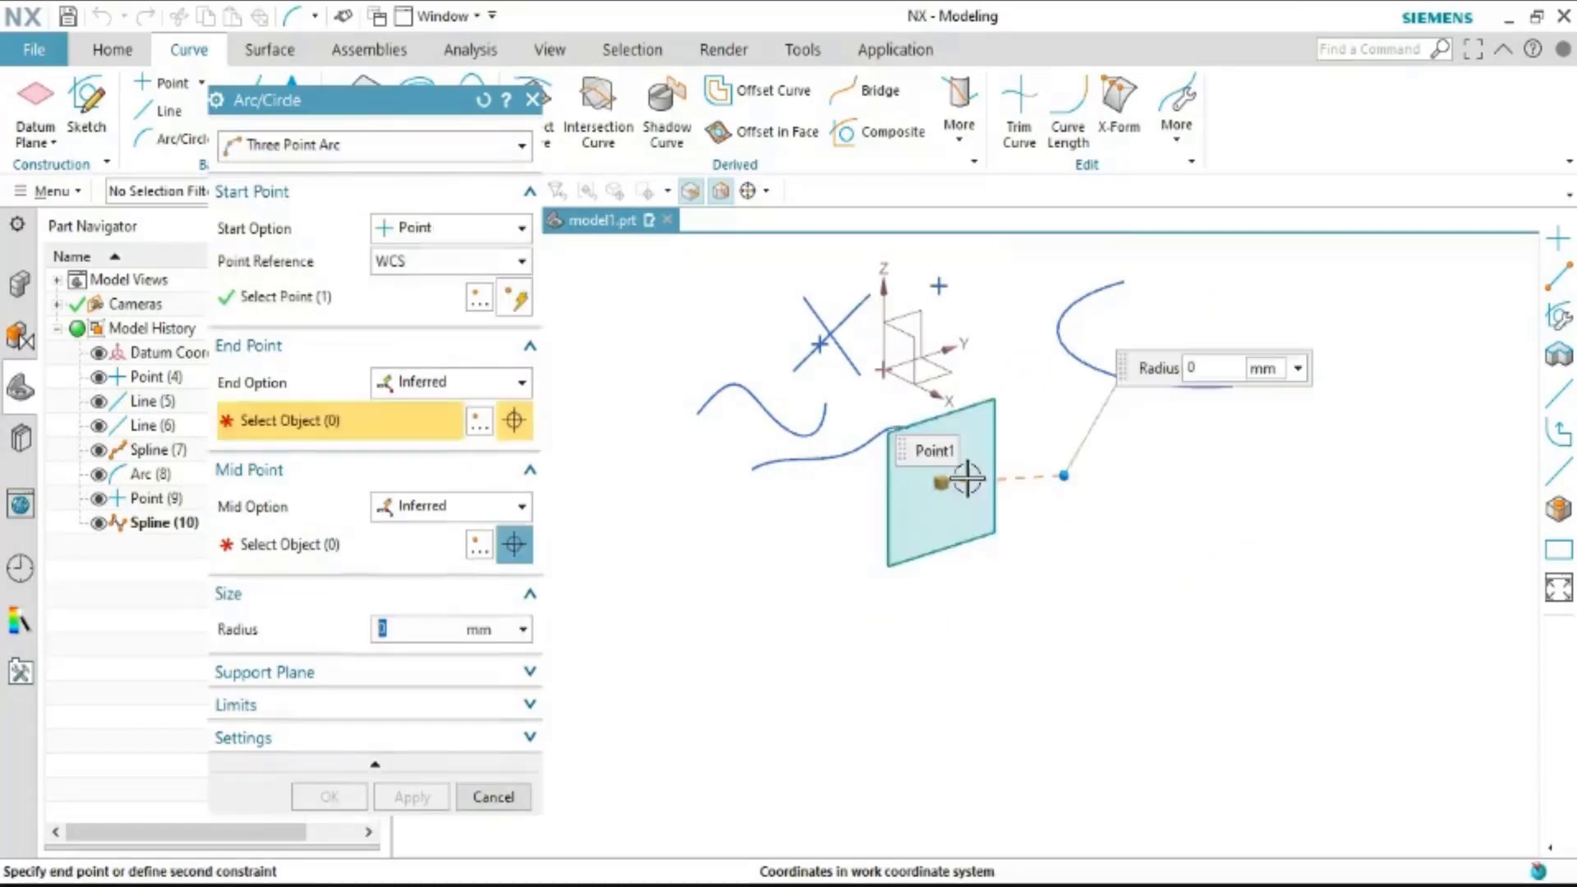
click(1087, 479)
text(65)
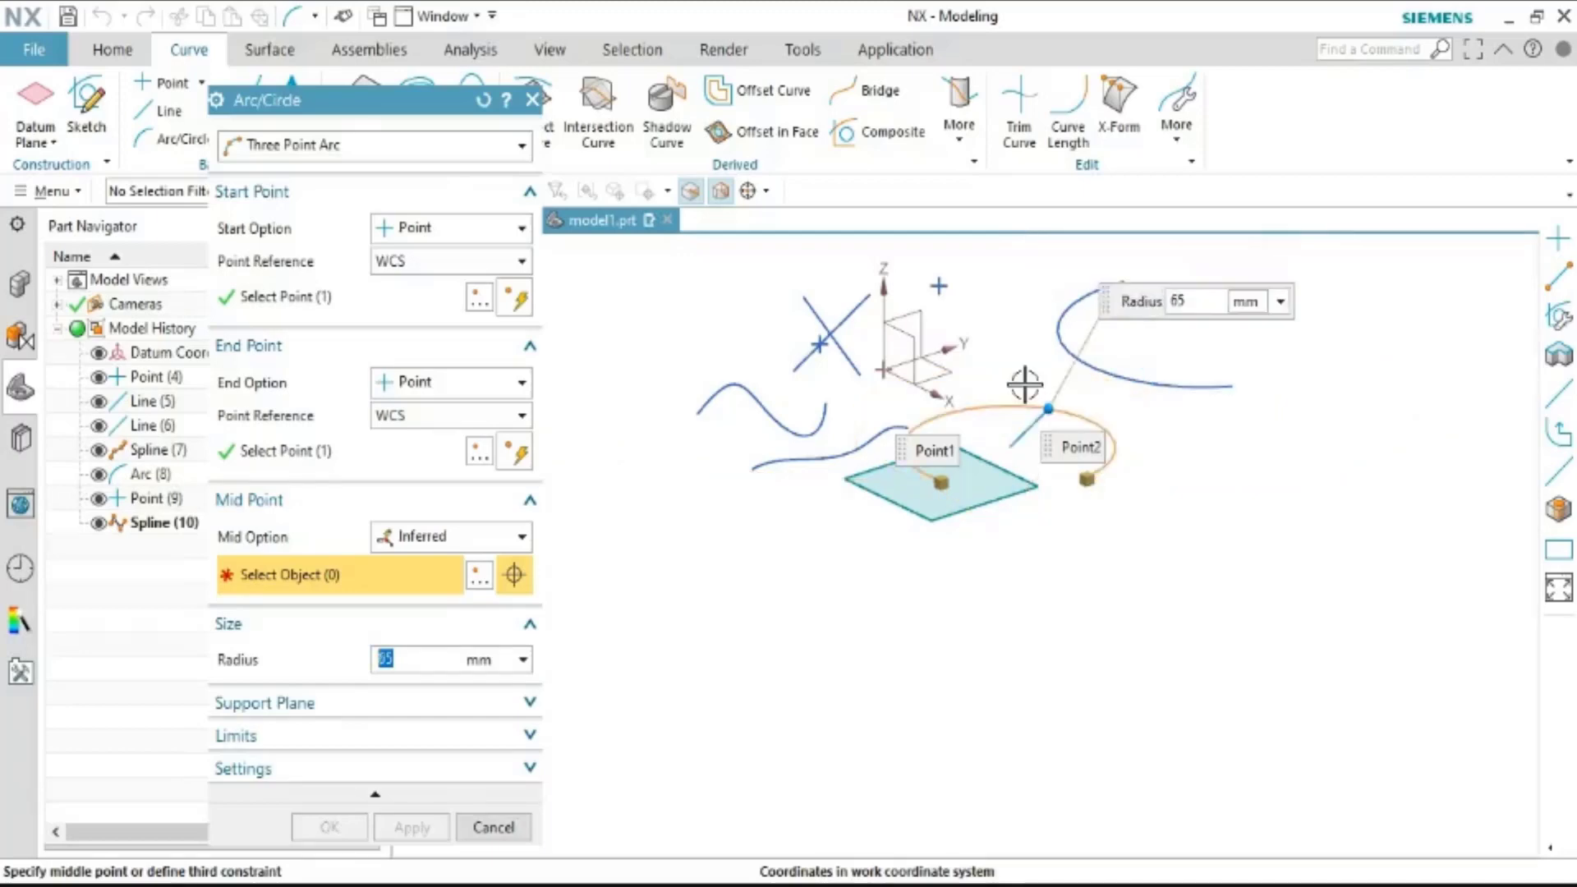
click(1050, 407)
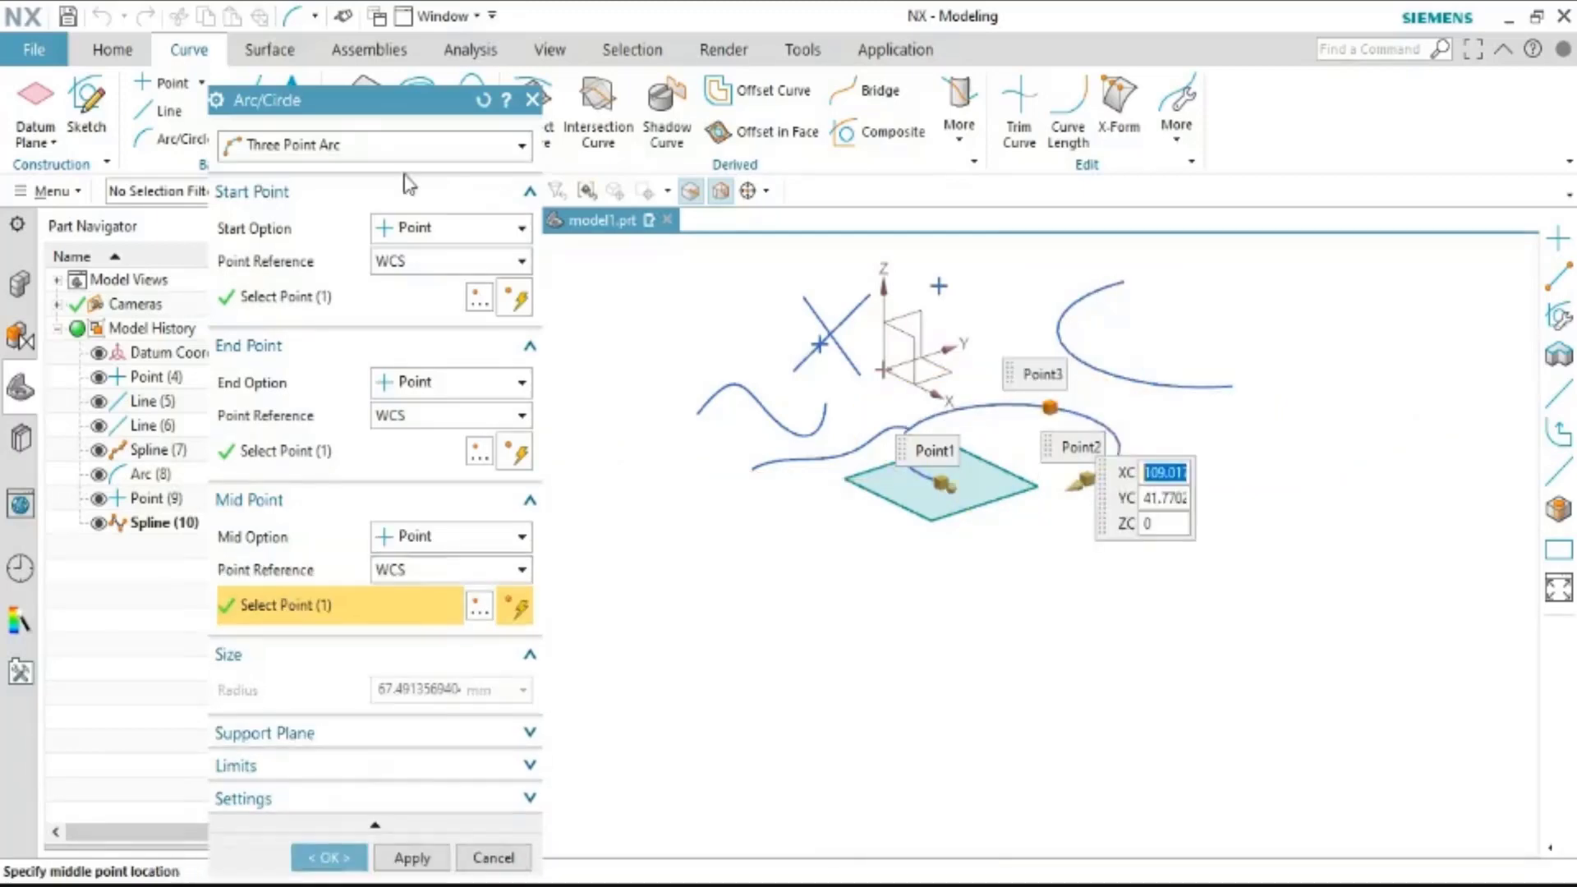
click(369, 145)
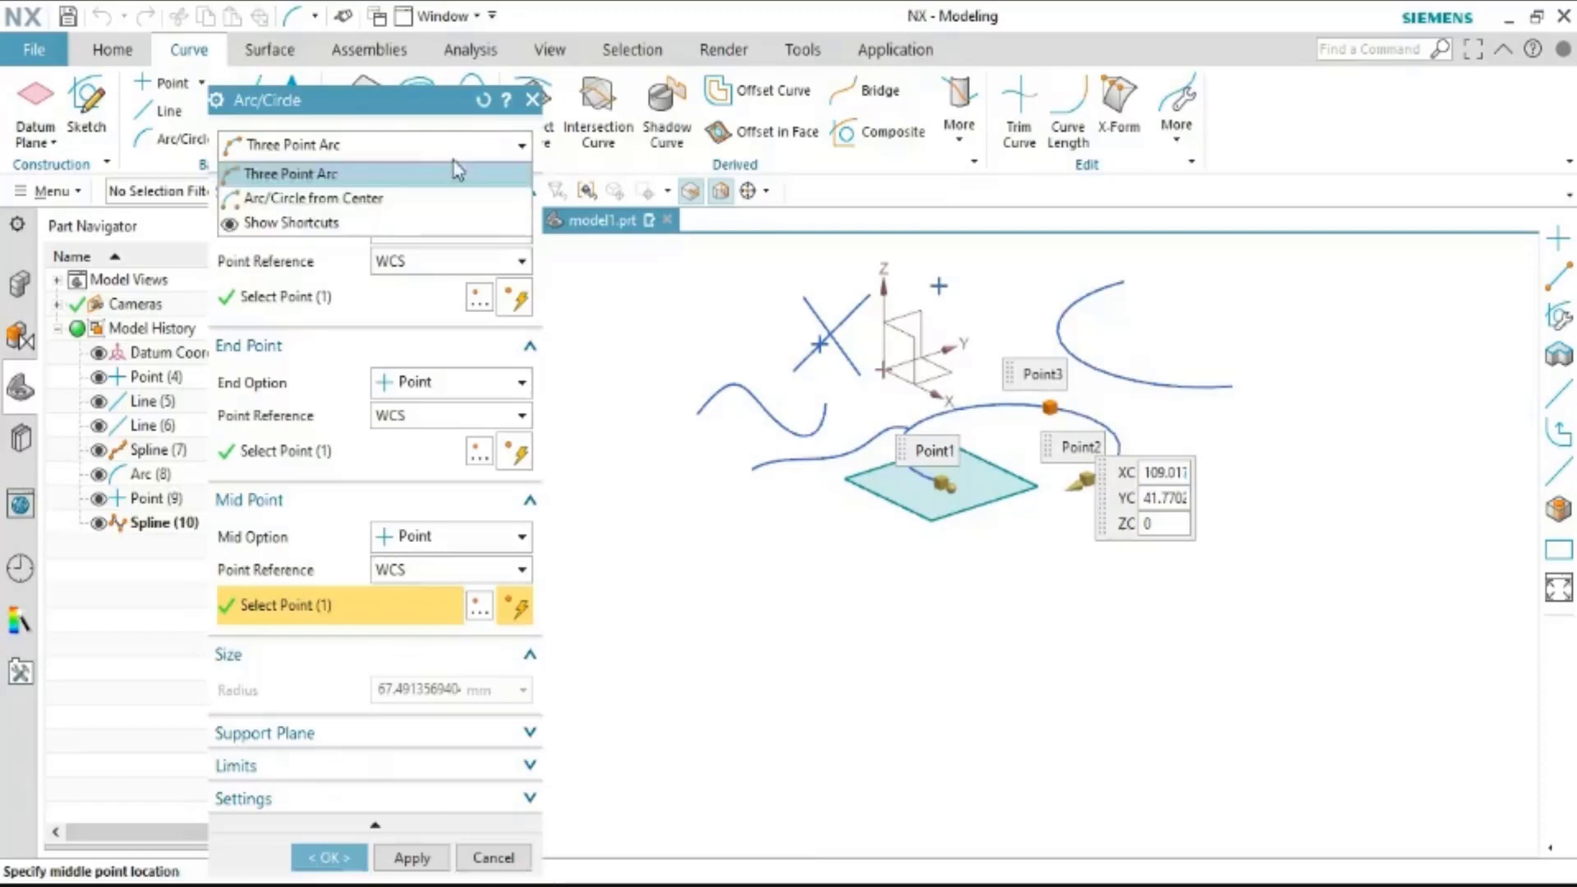
Preview an Arc/Circle from Center with a 30 mm radius, then cancel it
click(422, 204)
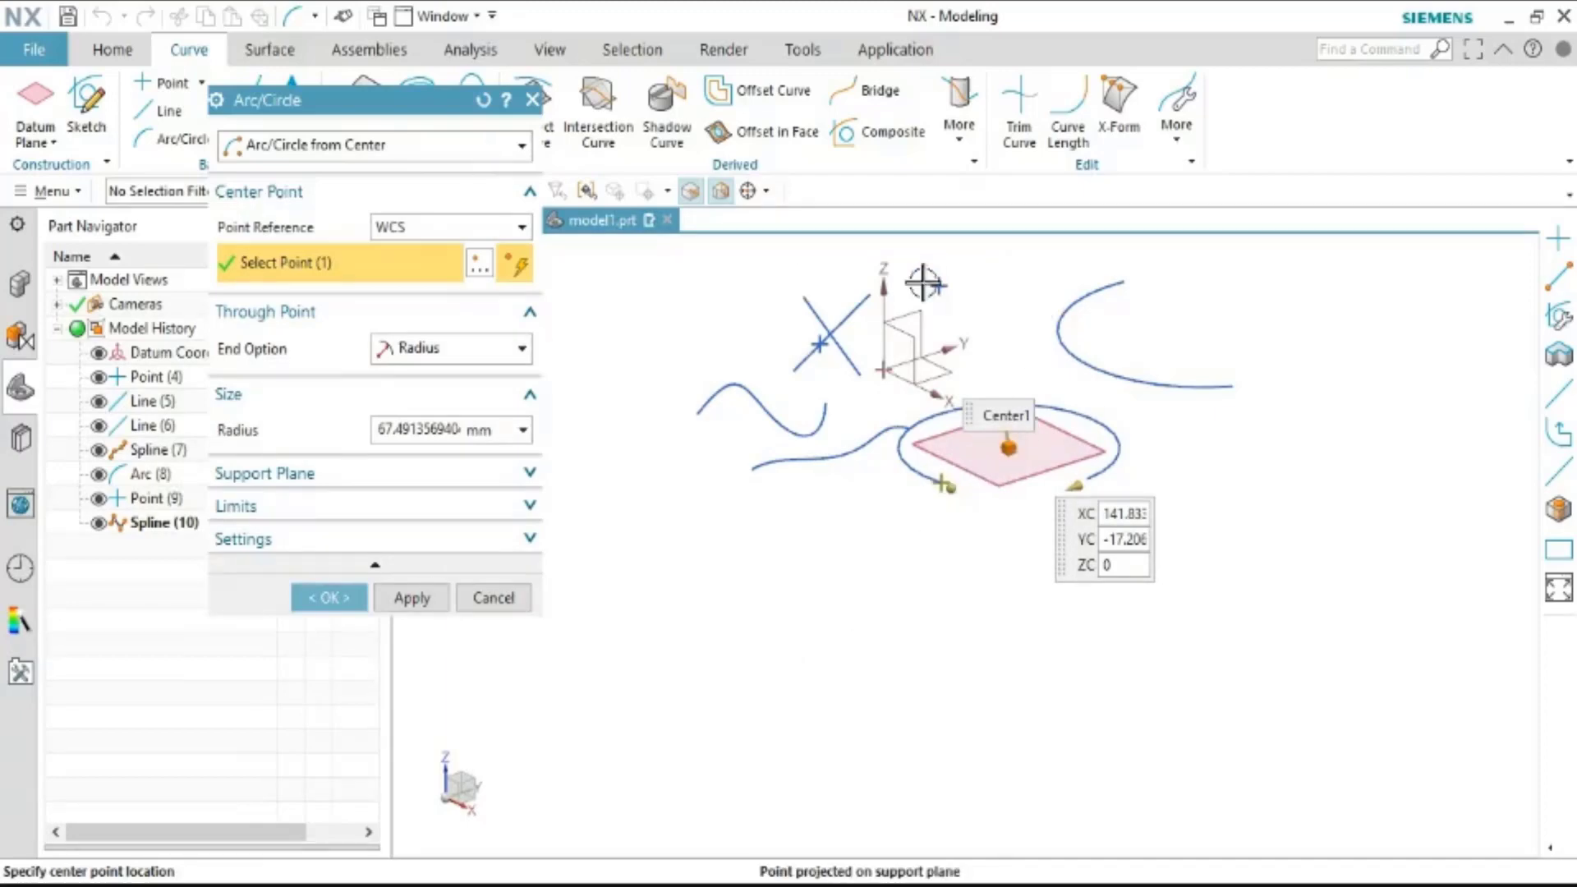
click(939, 285)
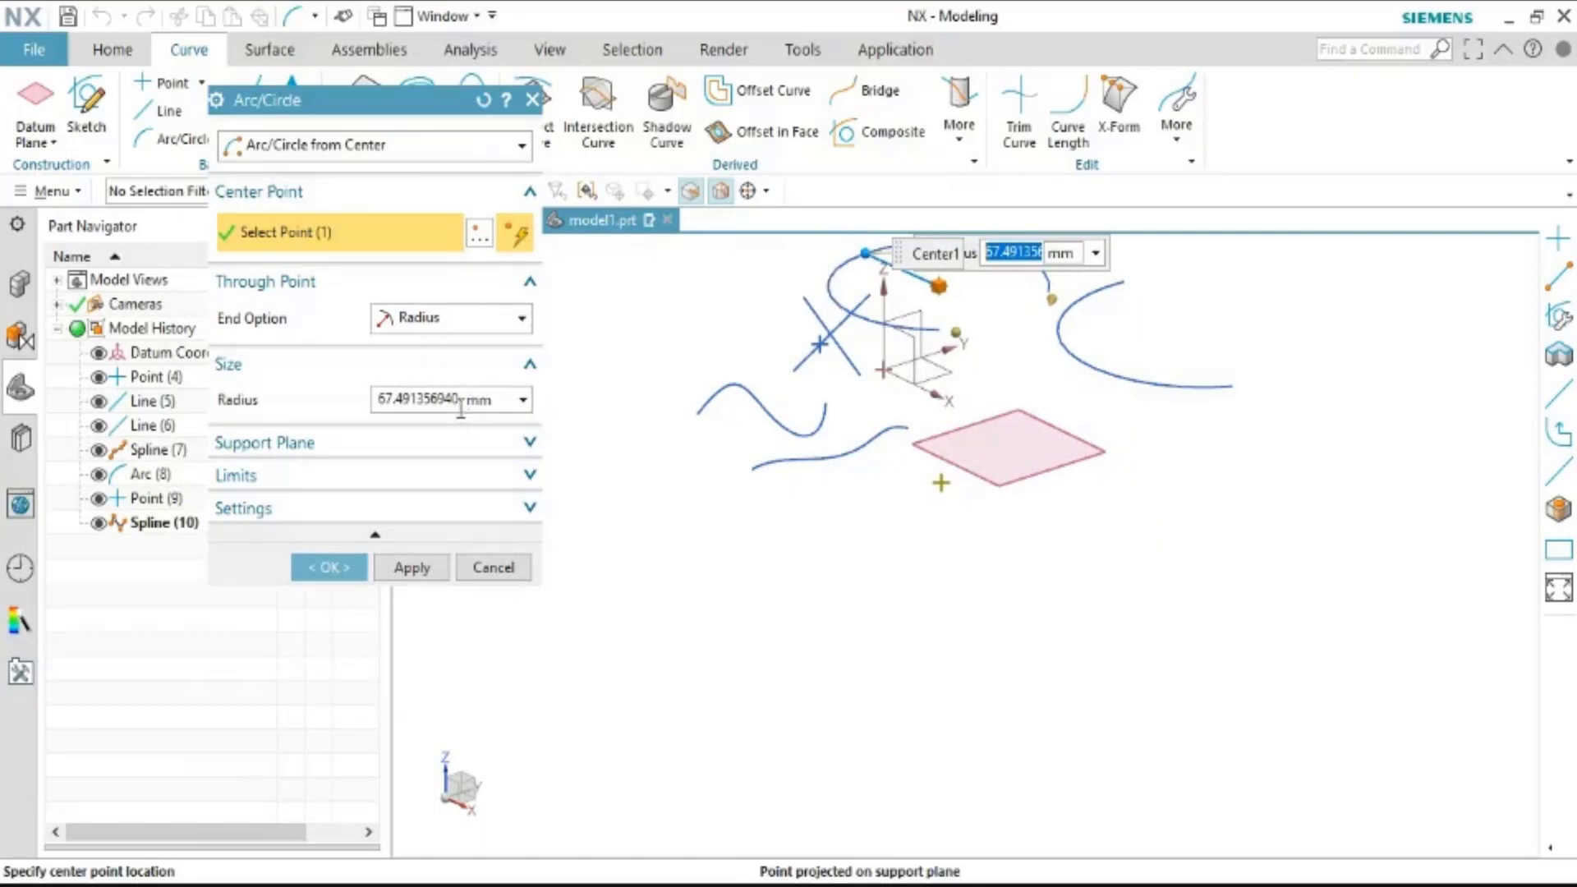
click(392, 402)
double_click(459, 398)
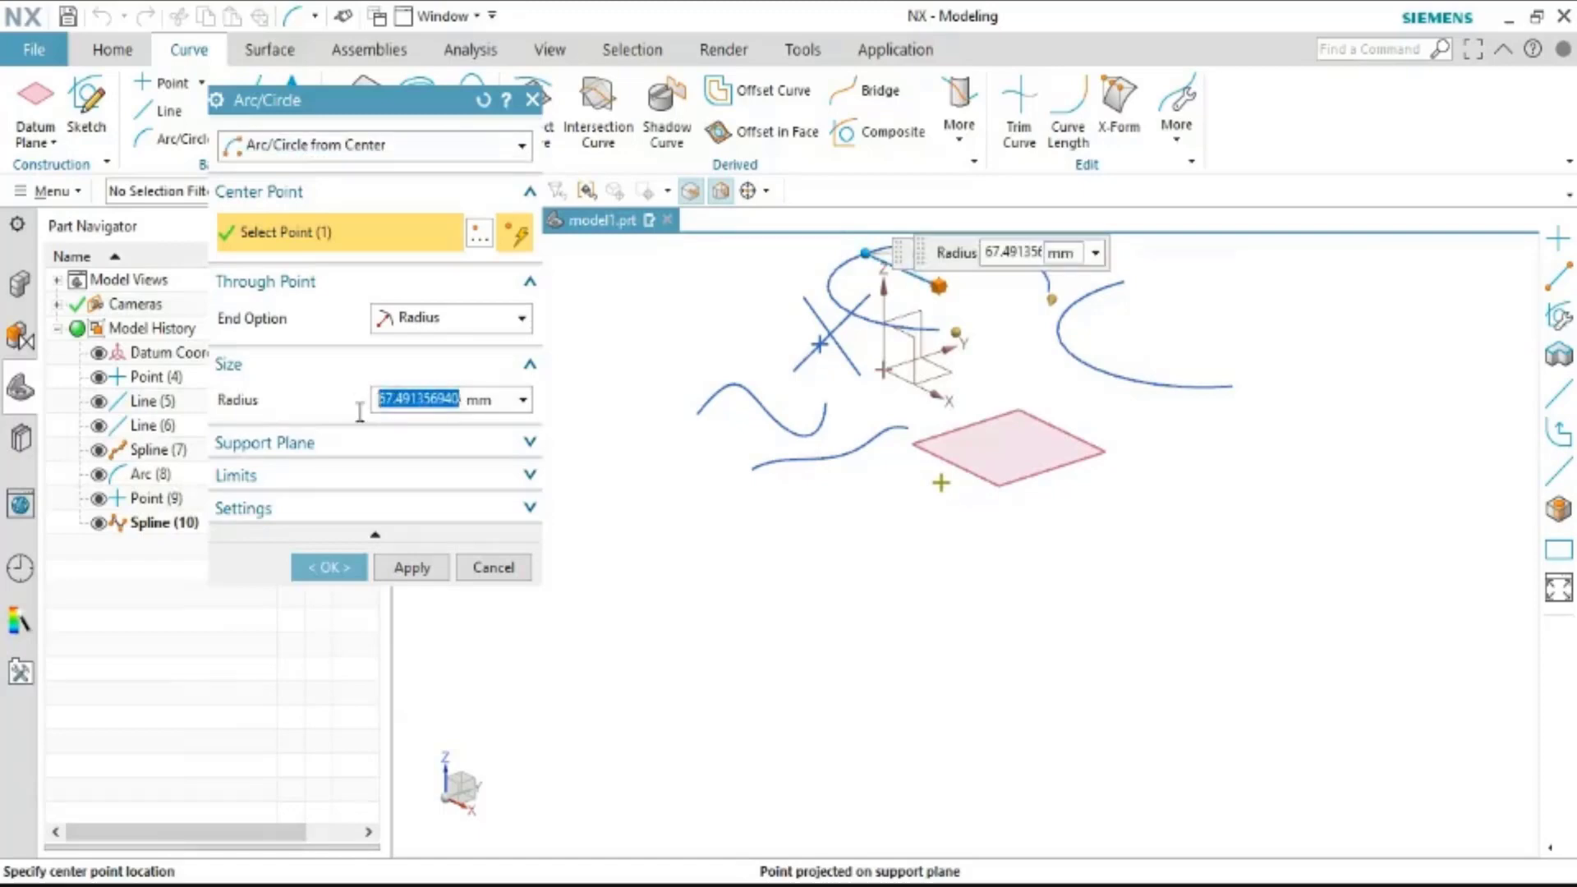
text(34321)
key(Return)
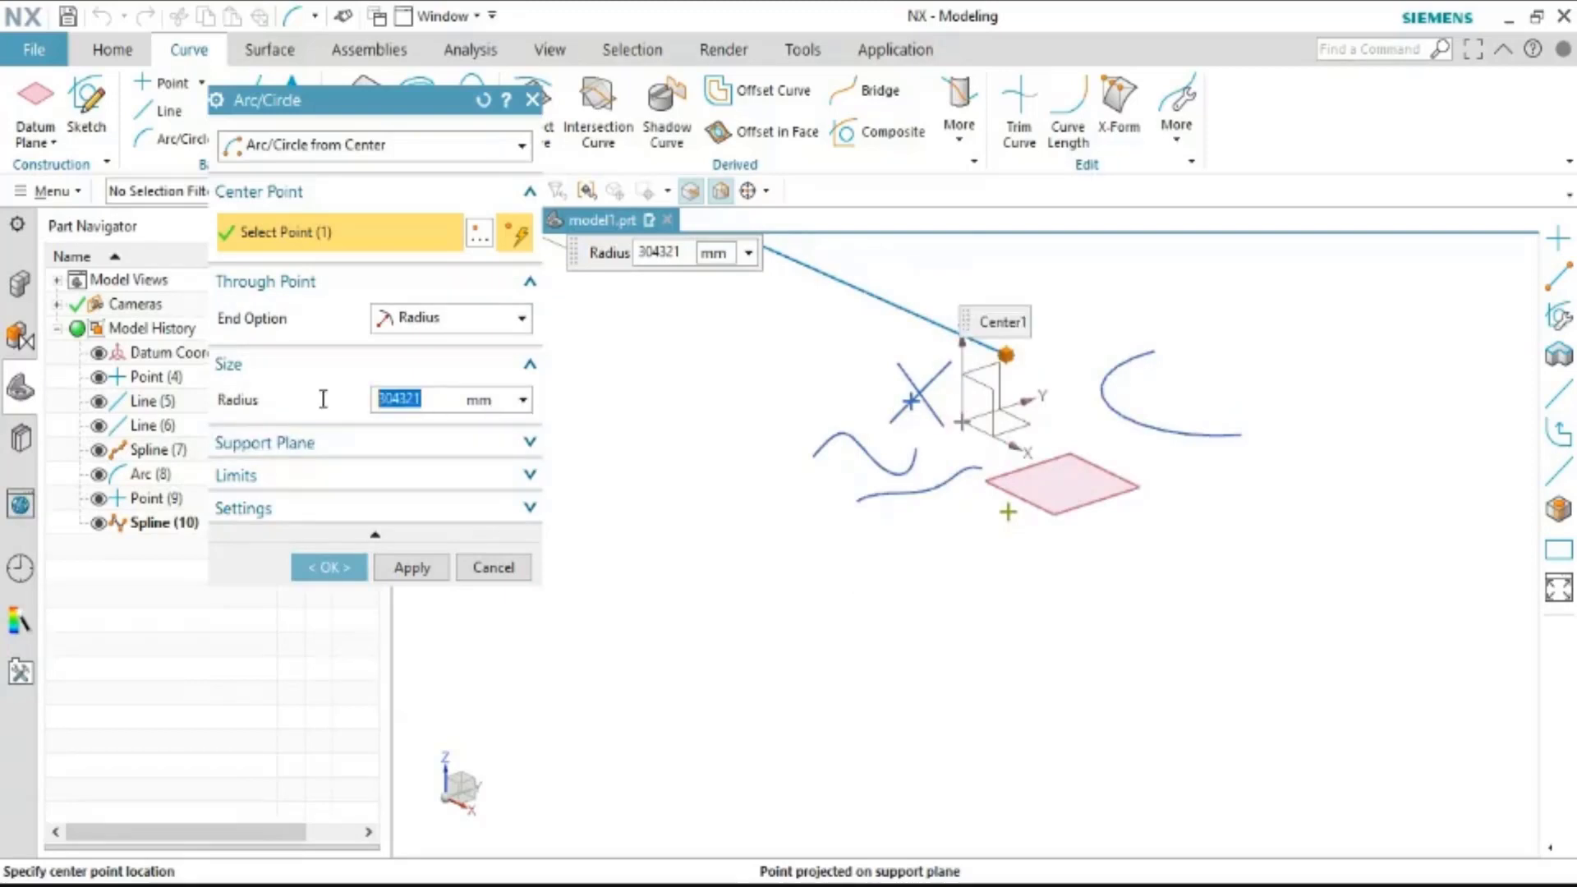
text(3)
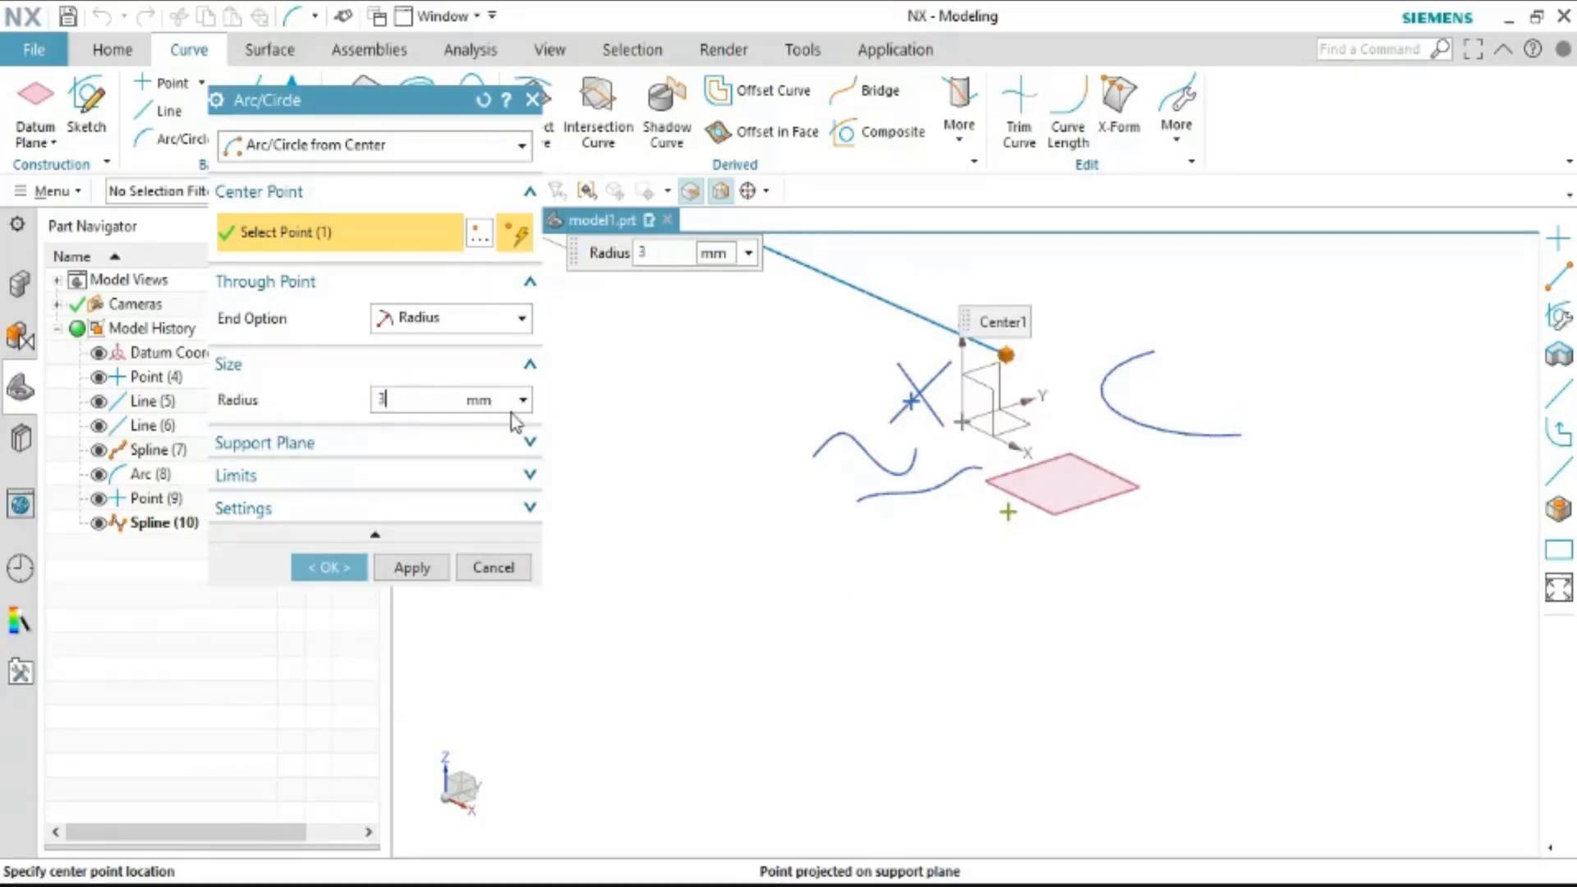
text(0)
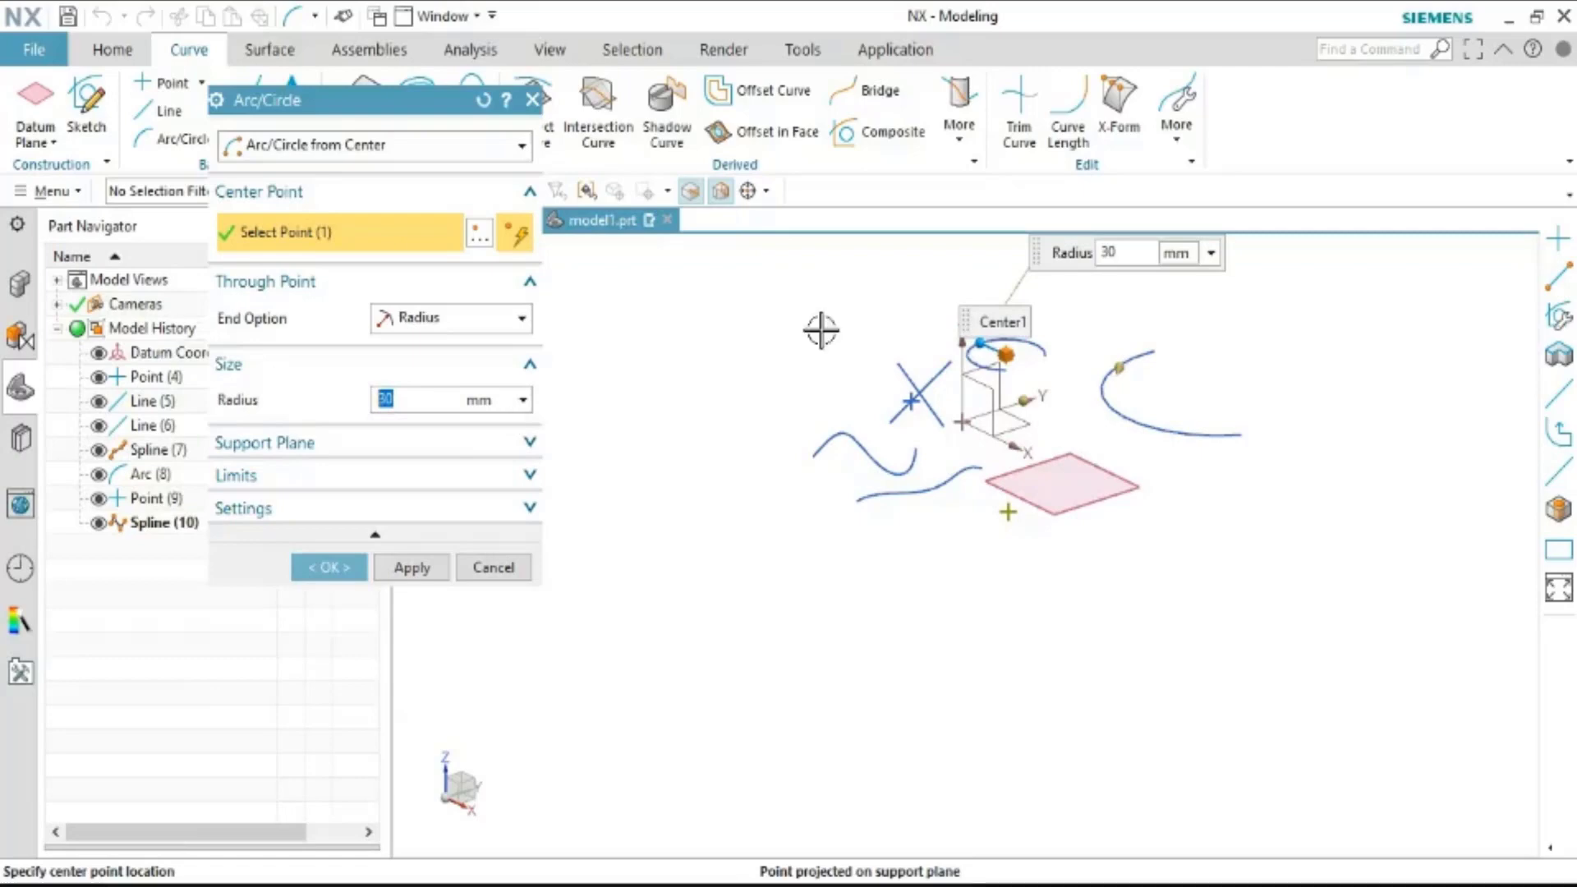
scroll(1078, 380, up, 3)
scroll(846, 309, up, 2)
scroll(865, 303, up, 3)
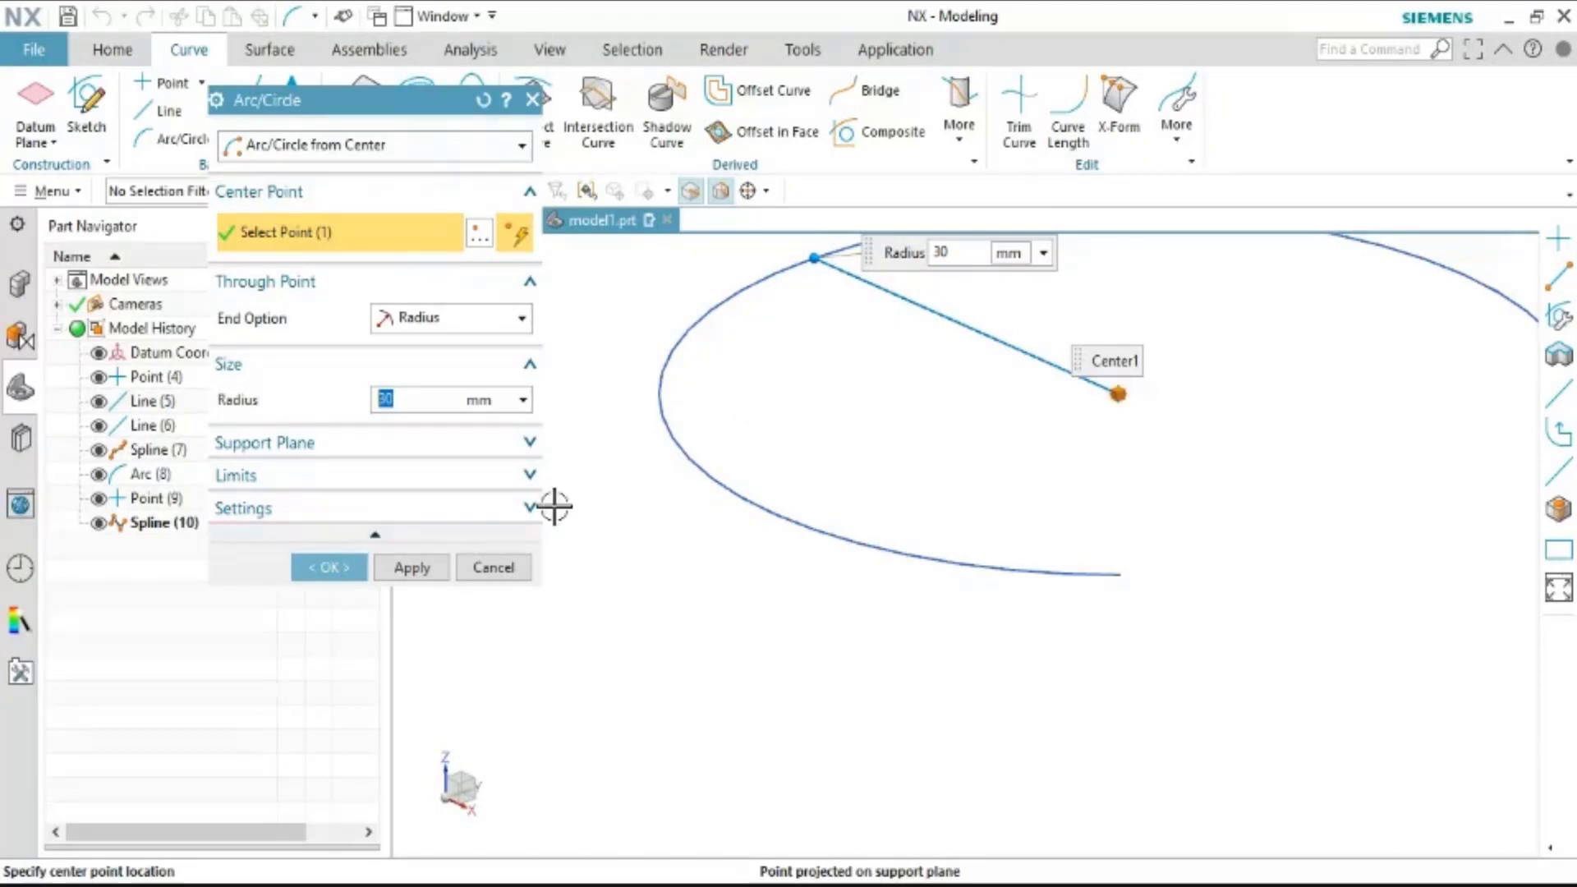
click(494, 567)
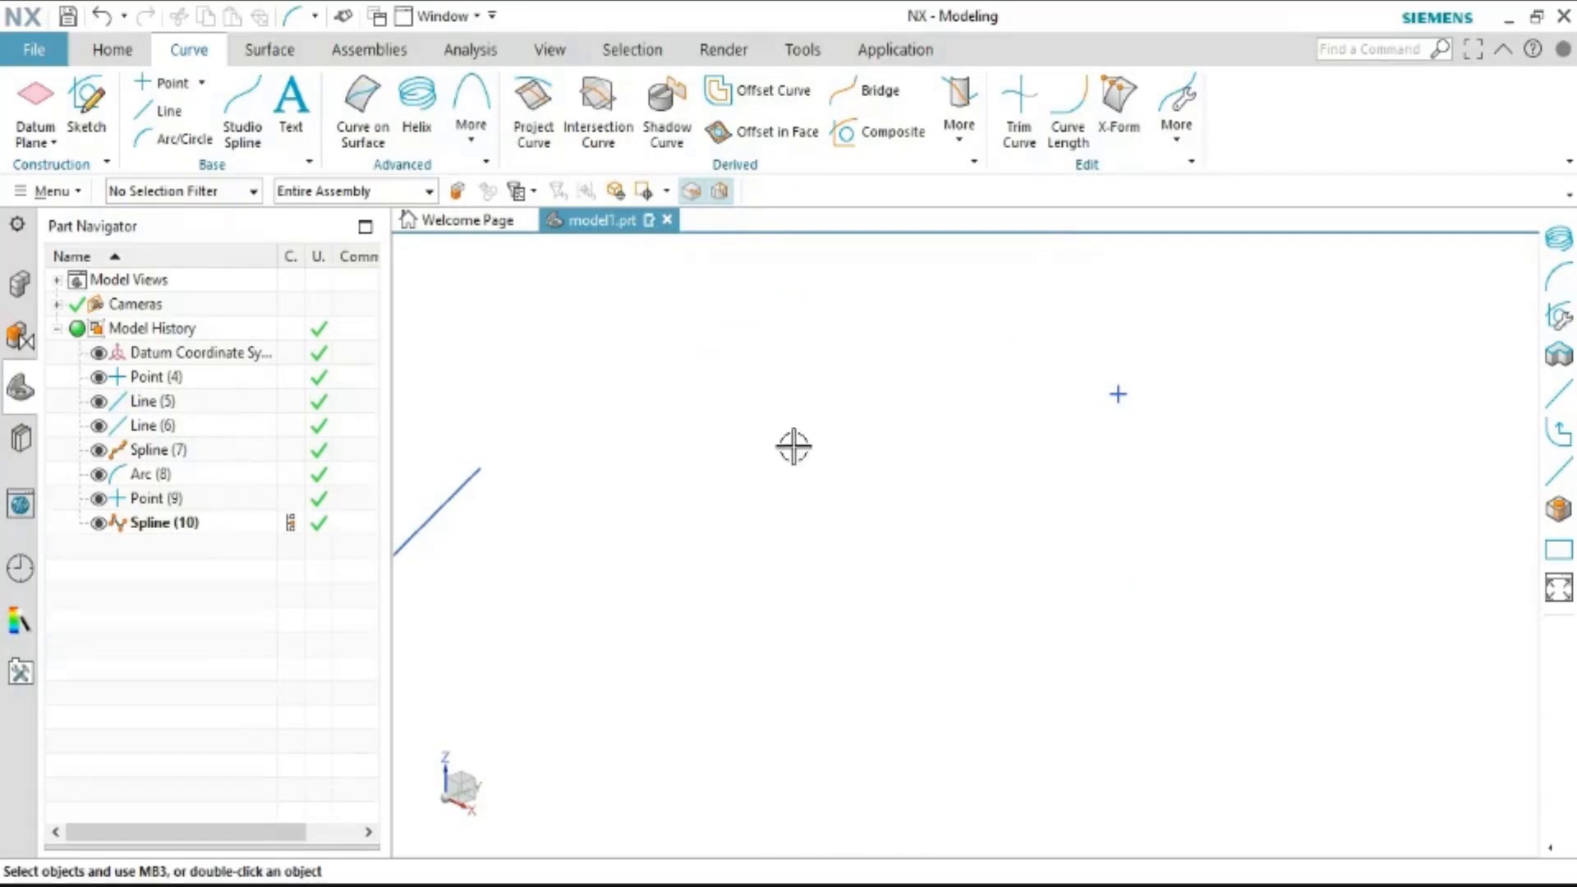
Place ten studio spline poles across the view, hooking back left at the right end
click(231, 134)
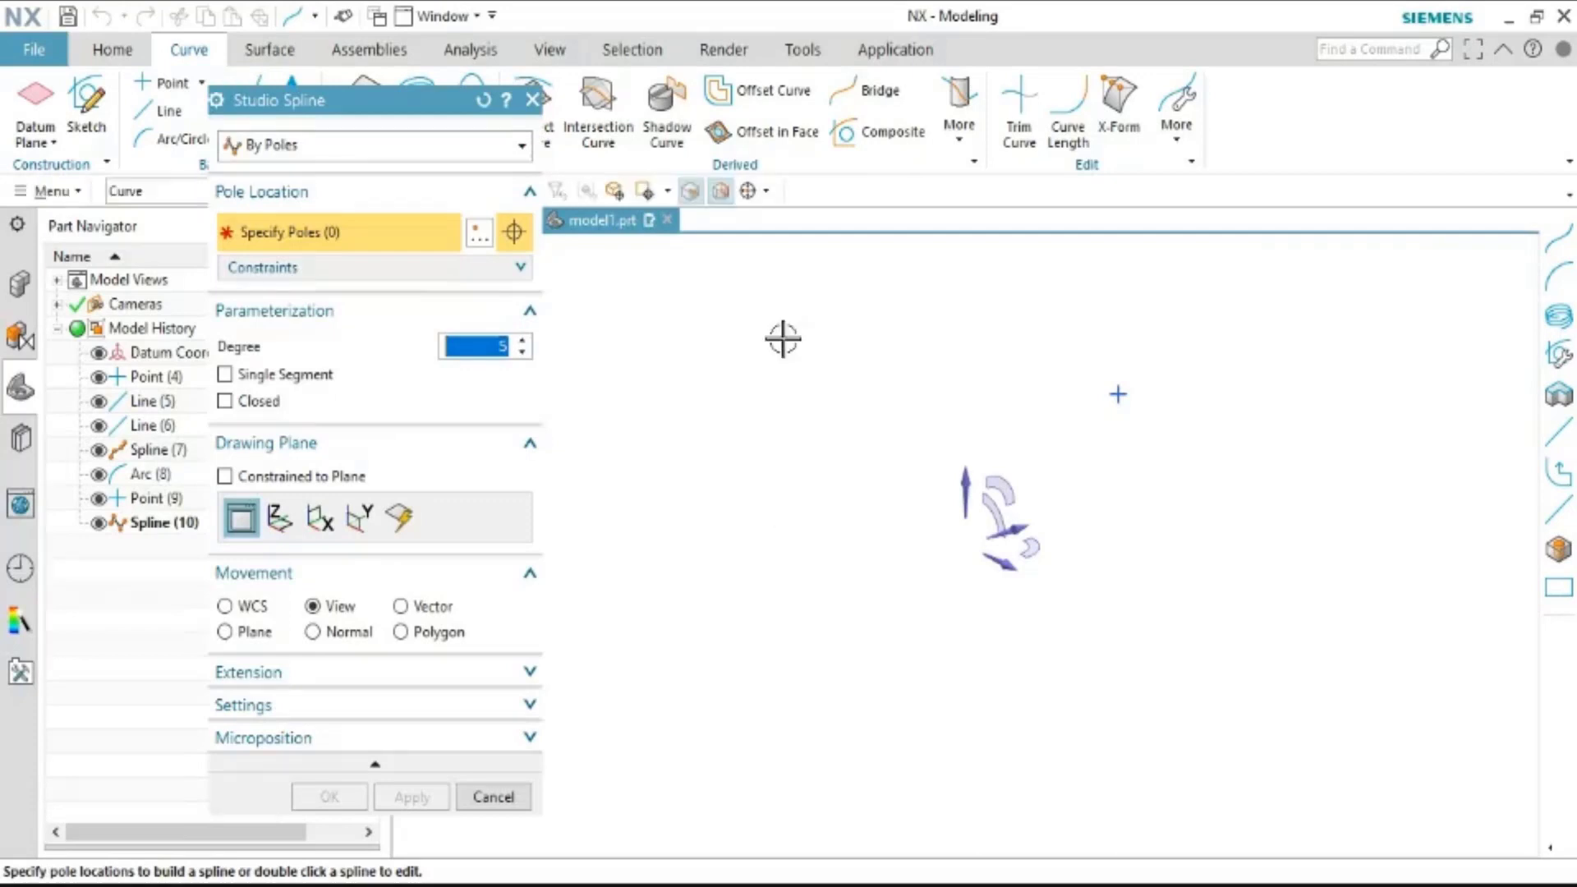
click(718, 424)
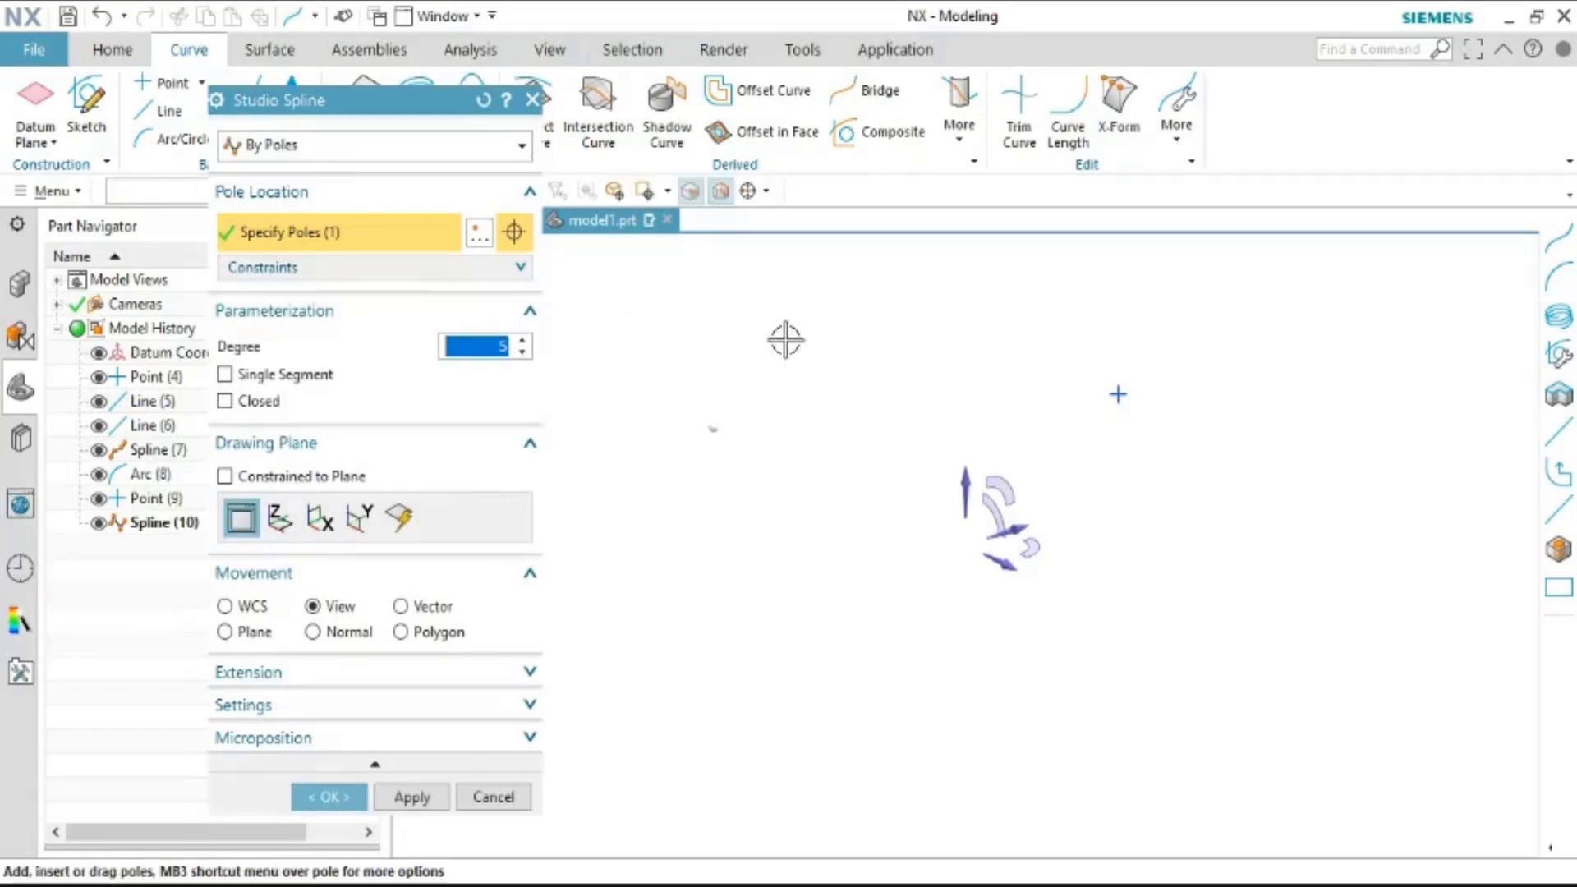
click(756, 357)
click(855, 385)
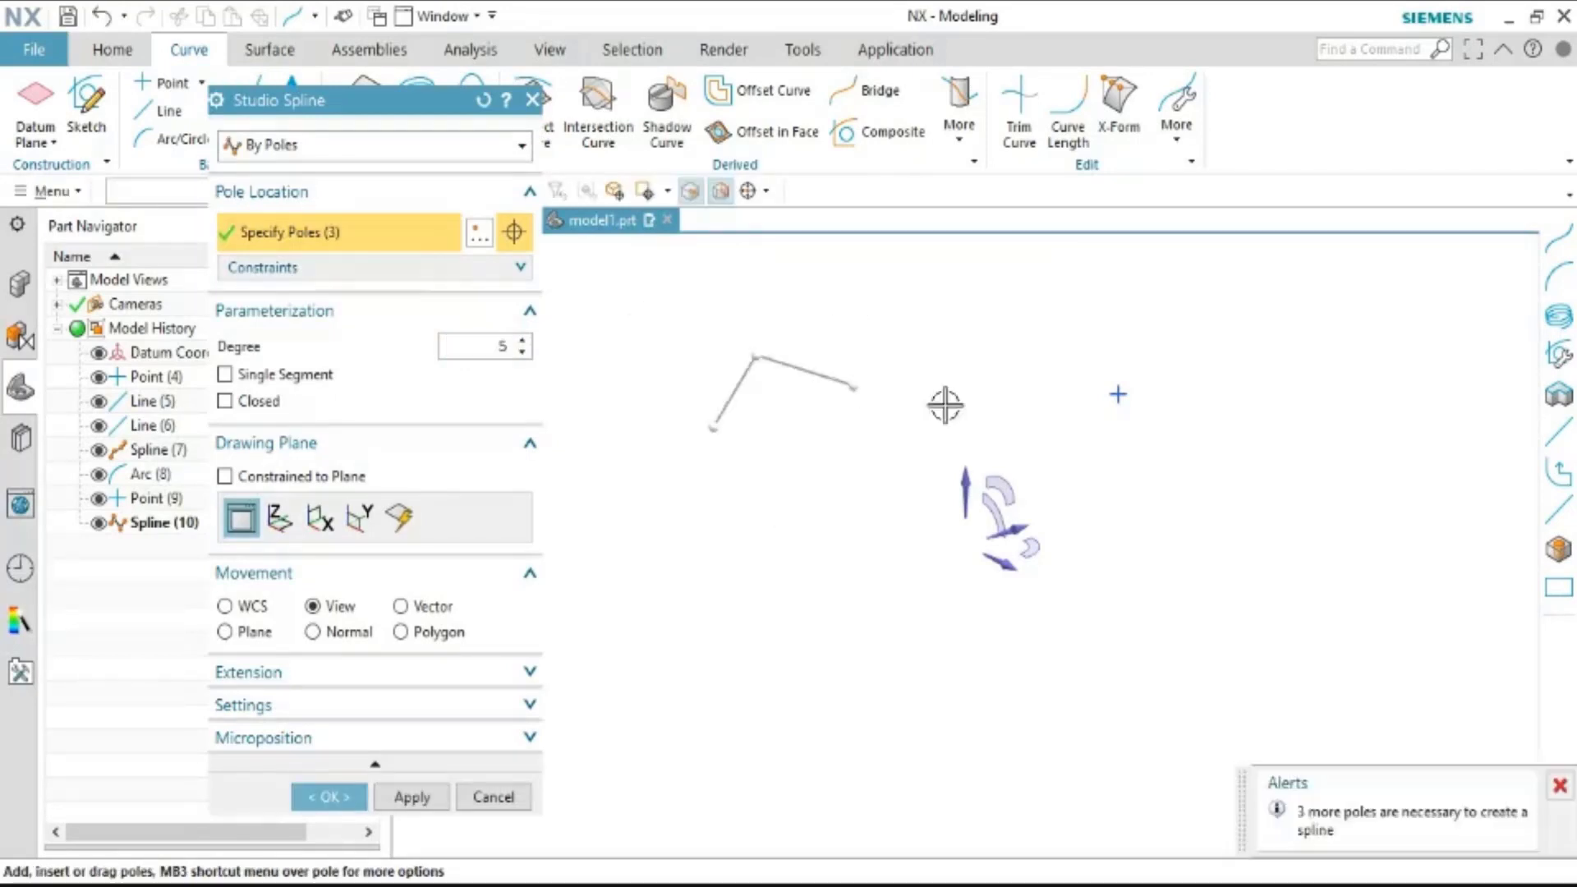
click(944, 404)
click(990, 361)
click(1101, 328)
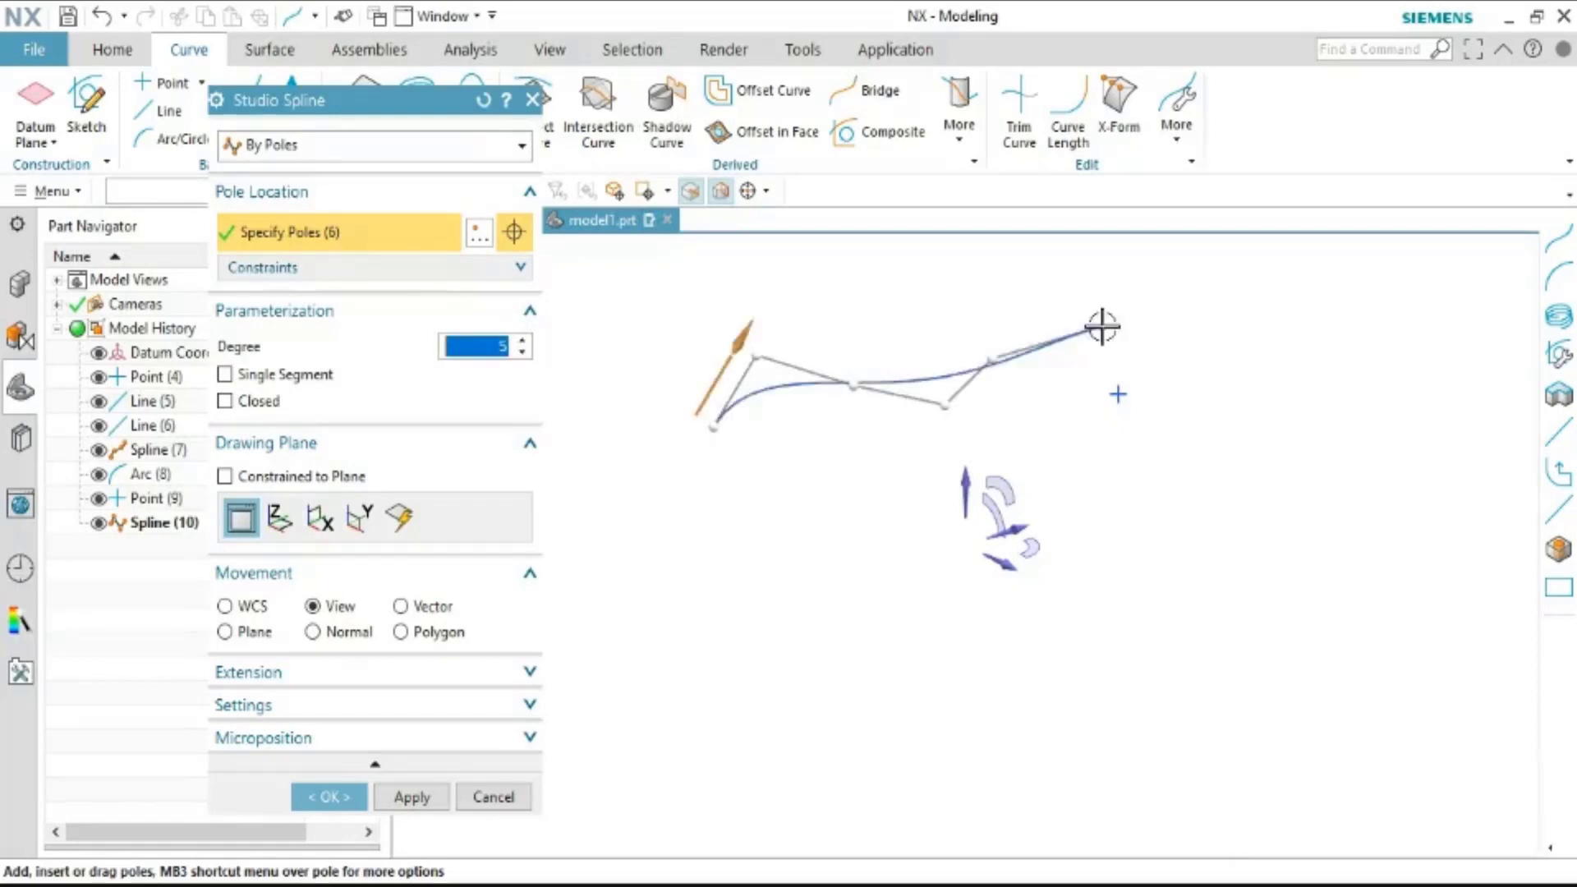
click(1195, 386)
click(1228, 455)
click(1235, 546)
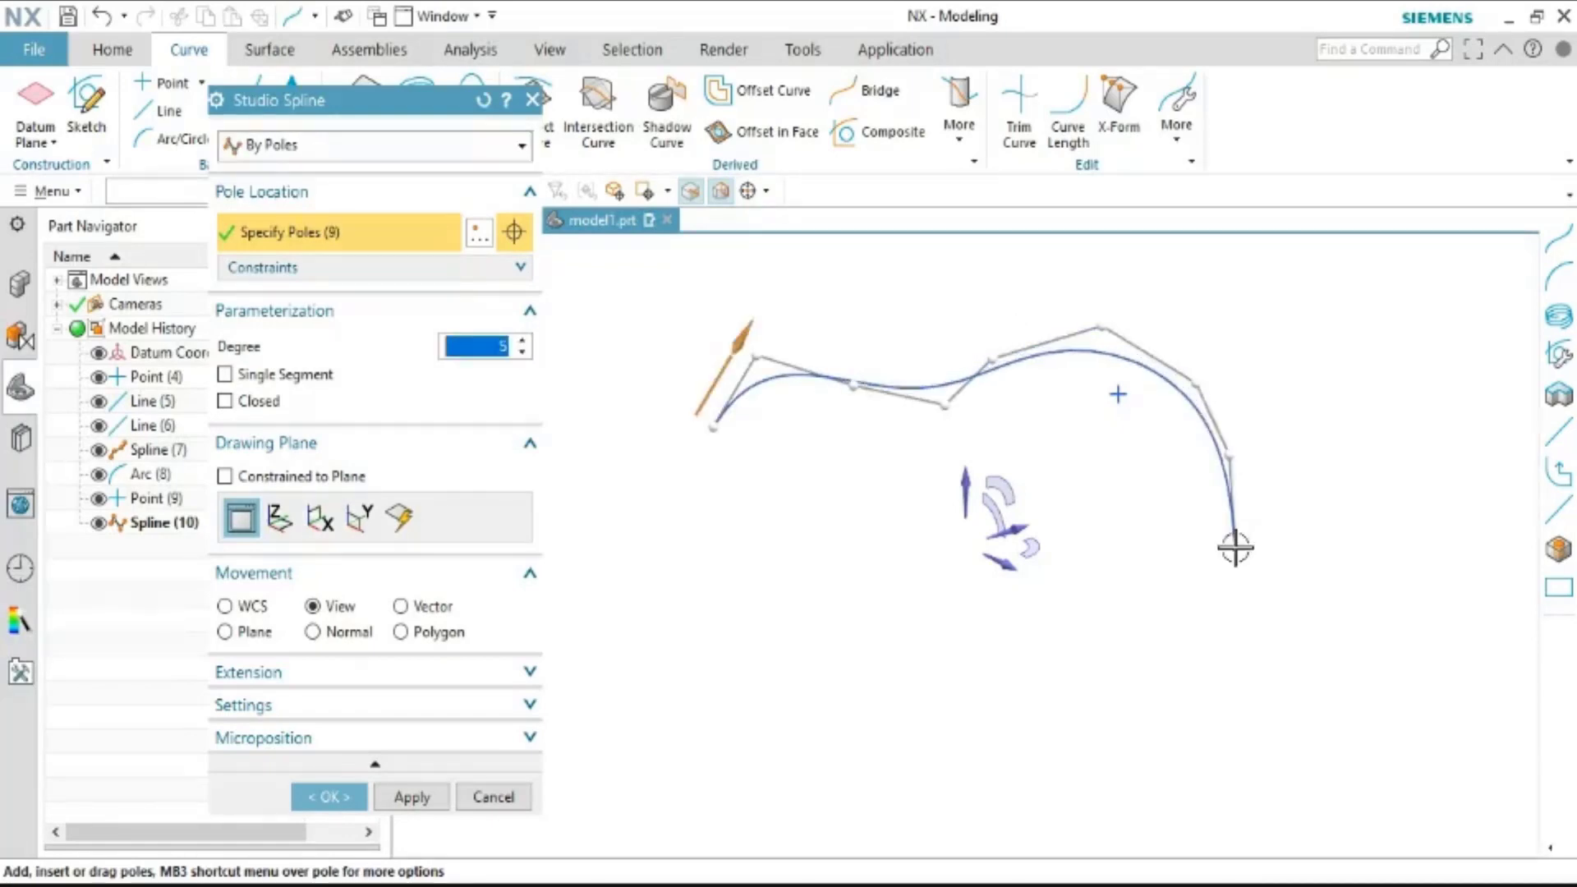
click(1173, 502)
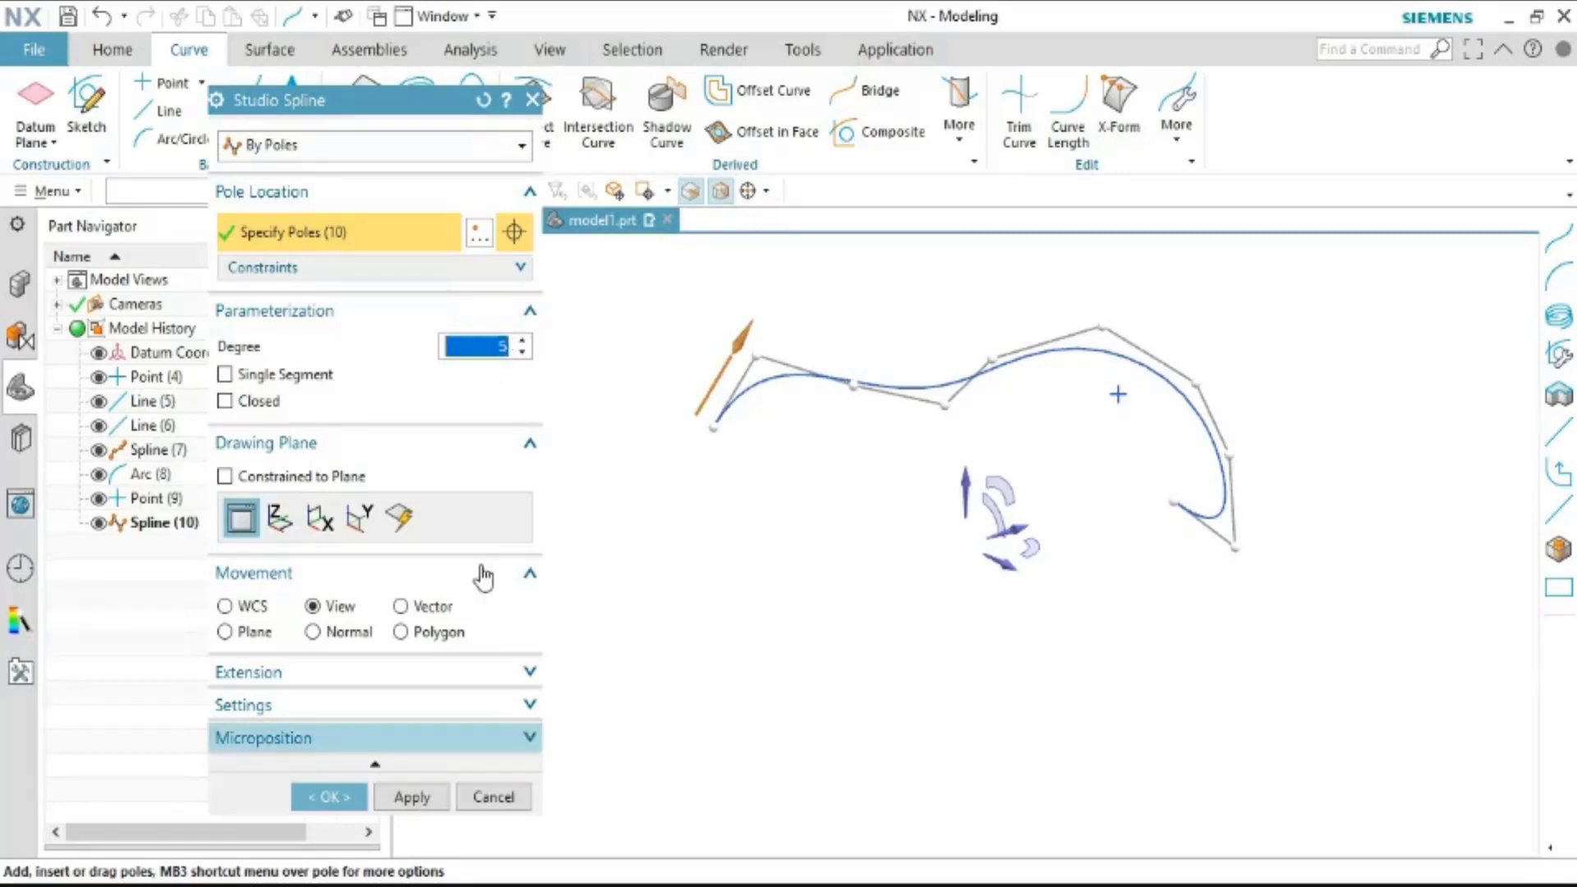
Change the drawing plane, add an eleventh pole, then cancel the studio spline
click(279, 521)
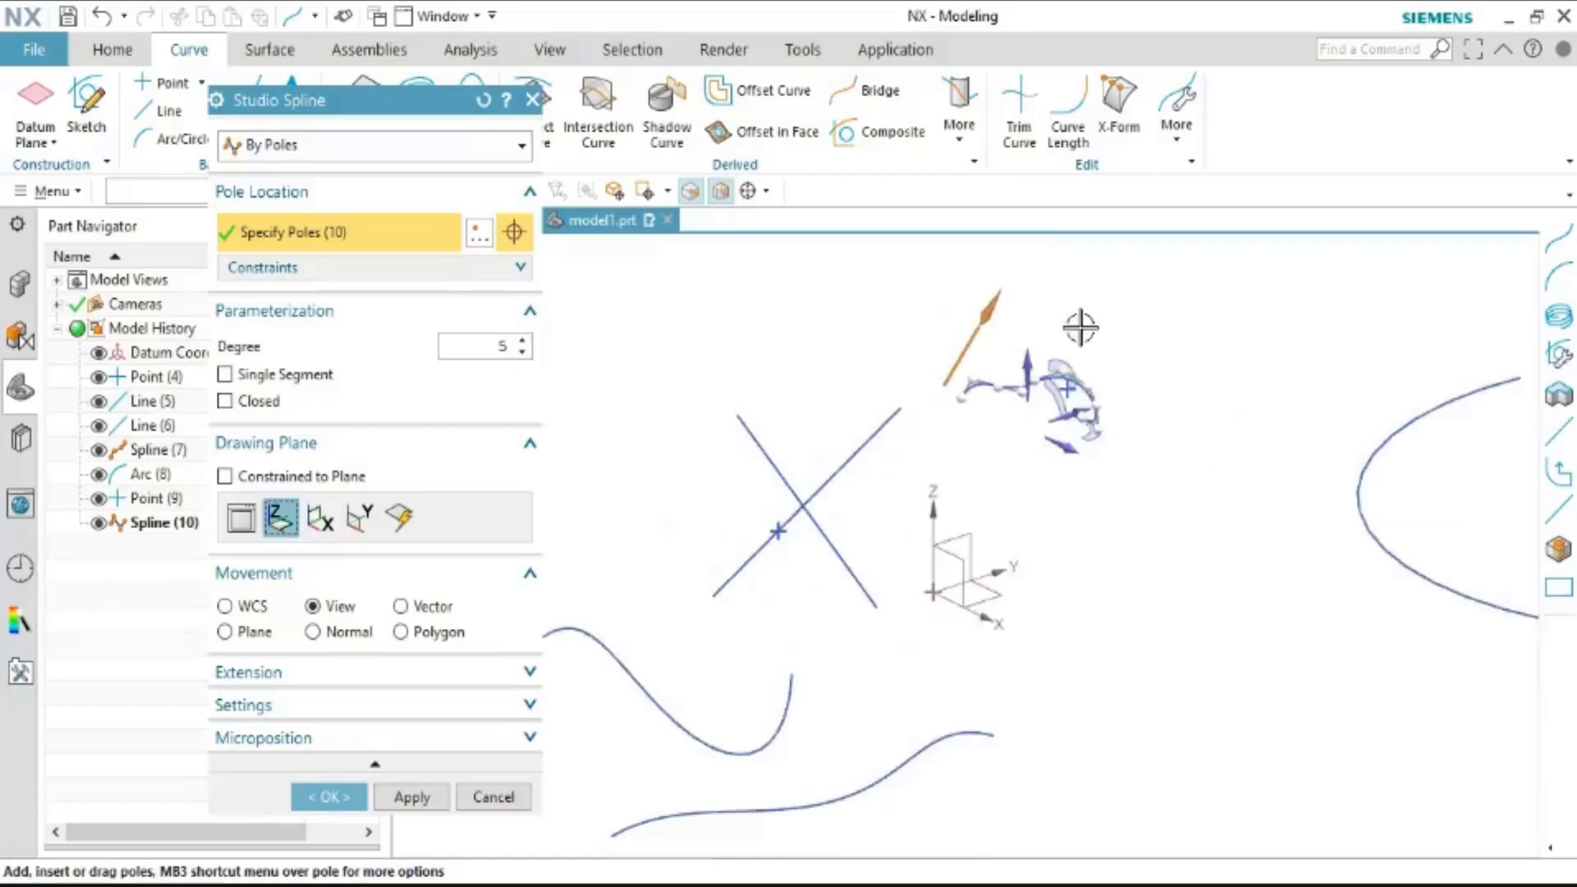
scroll(1267, 317, up, 5)
mouse_move(1269, 318)
middle_down()
mouse_move(1364, 330)
mouse_move(1210, 336)
mouse_move(1366, 324)
mouse_move(1372, 377)
mouse_move(1335, 339)
mouse_move(1322, 349)
middle_up()
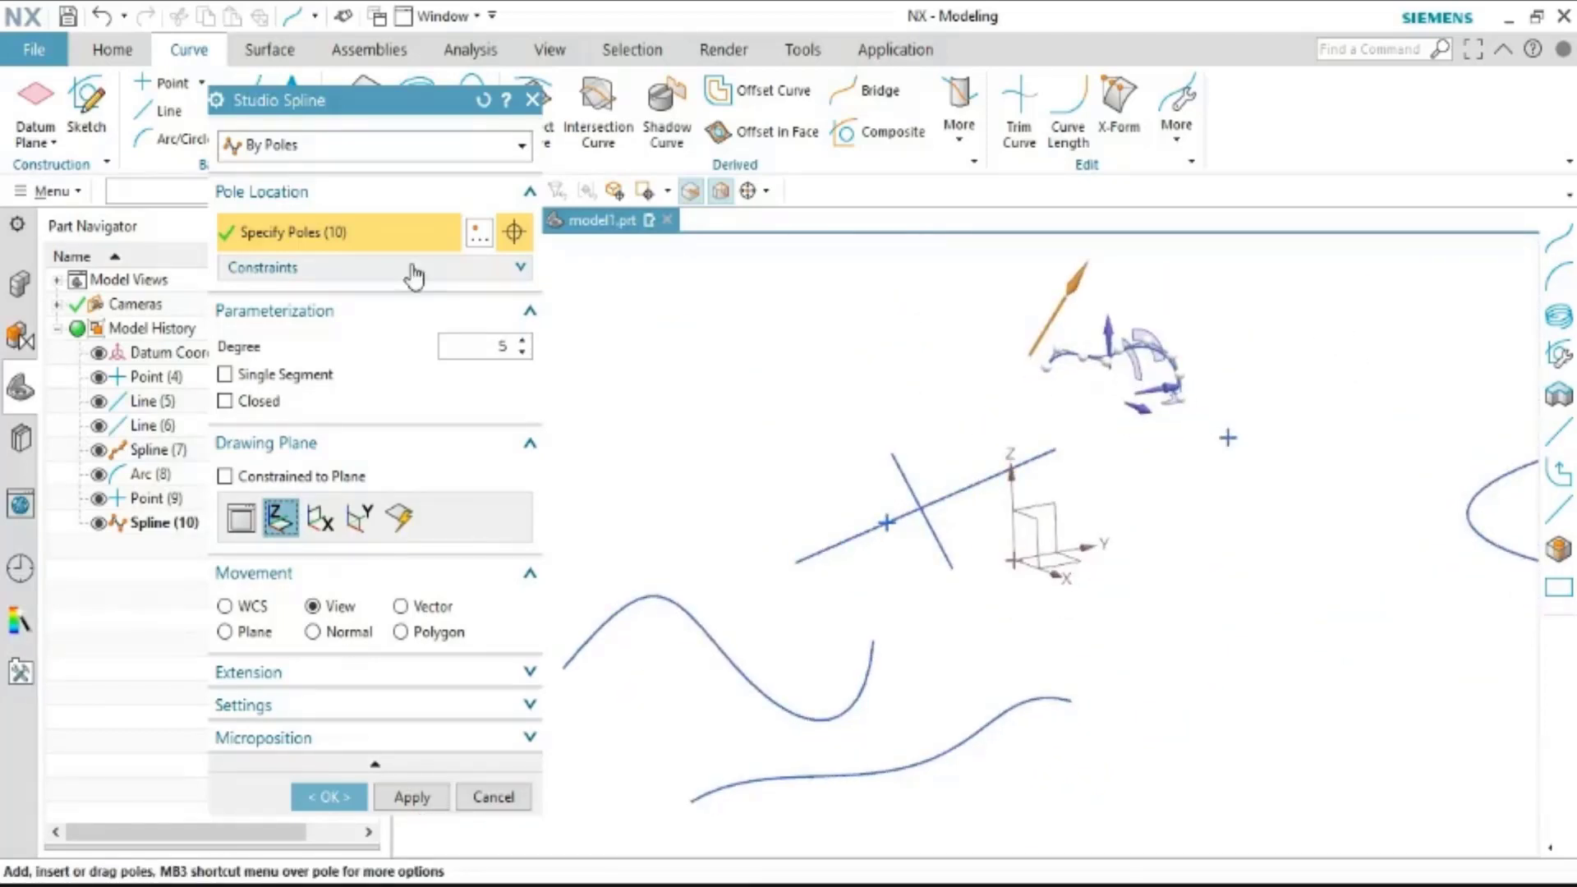
click(319, 519)
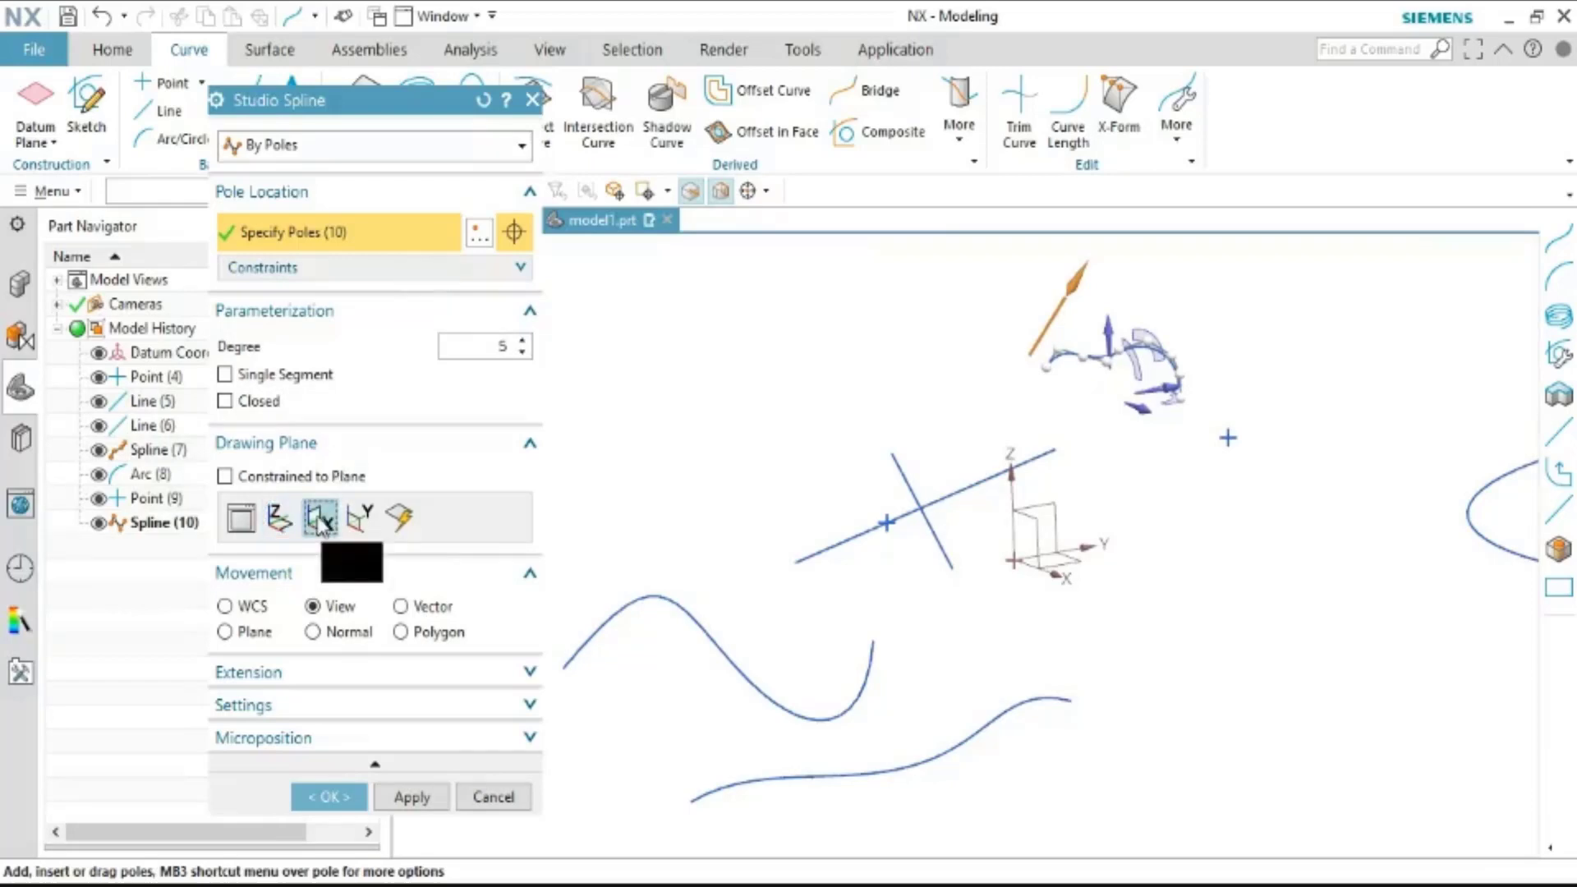
scroll(1214, 440, up, 3)
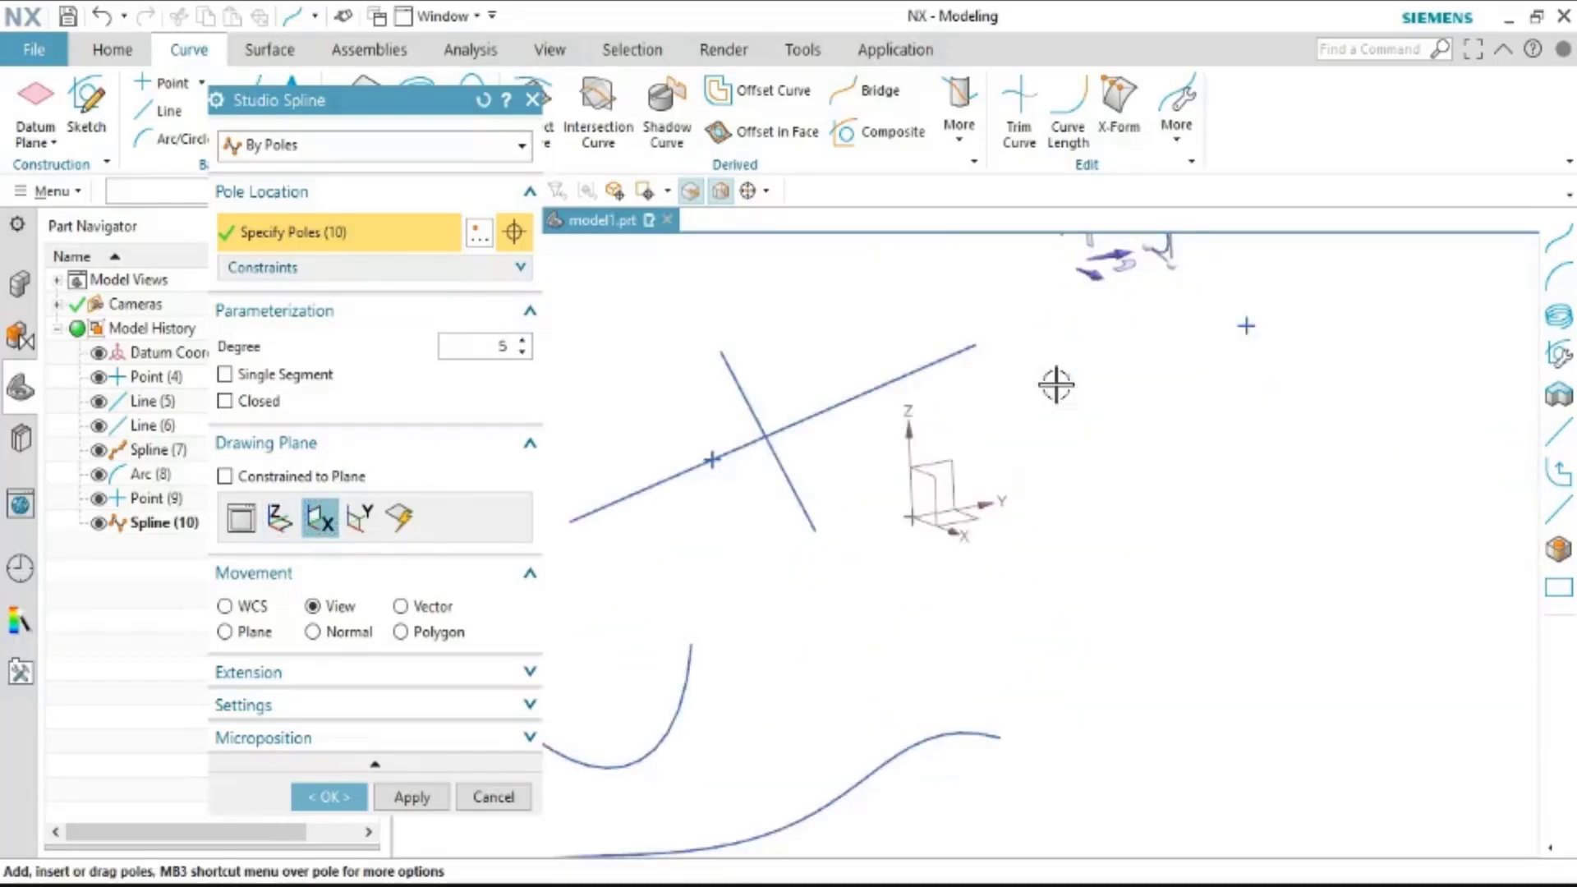
click(1055, 384)
scroll(1142, 357, down, 3)
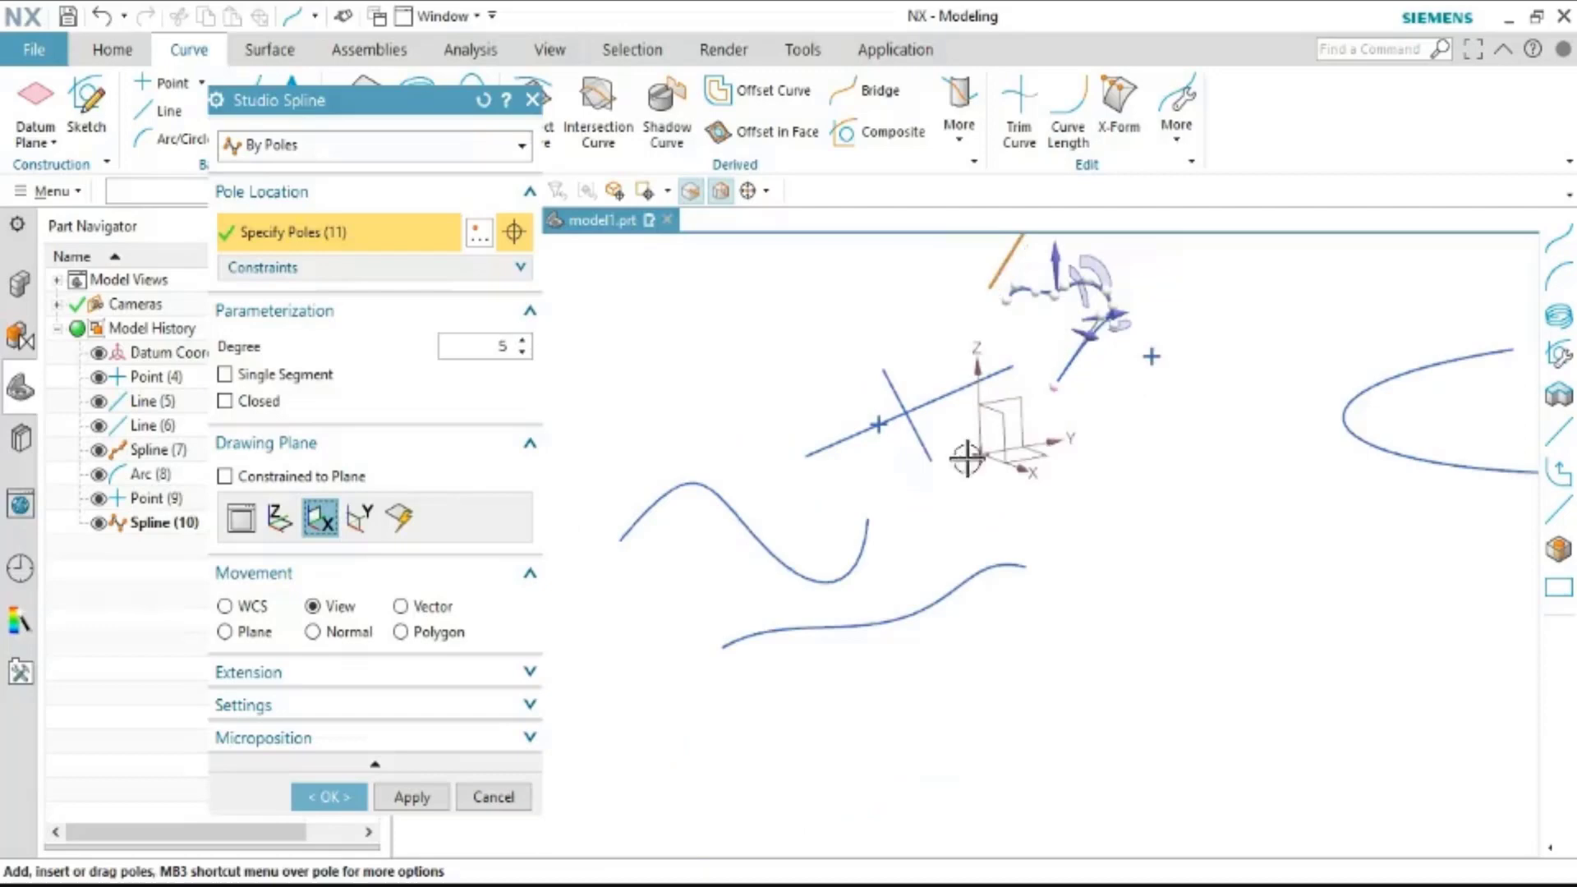
mouse_move(1190, 323)
middle_down()
mouse_move(1070, 334)
mouse_move(1190, 293)
mouse_move(1136, 239)
mouse_move(994, 408)
middle_up()
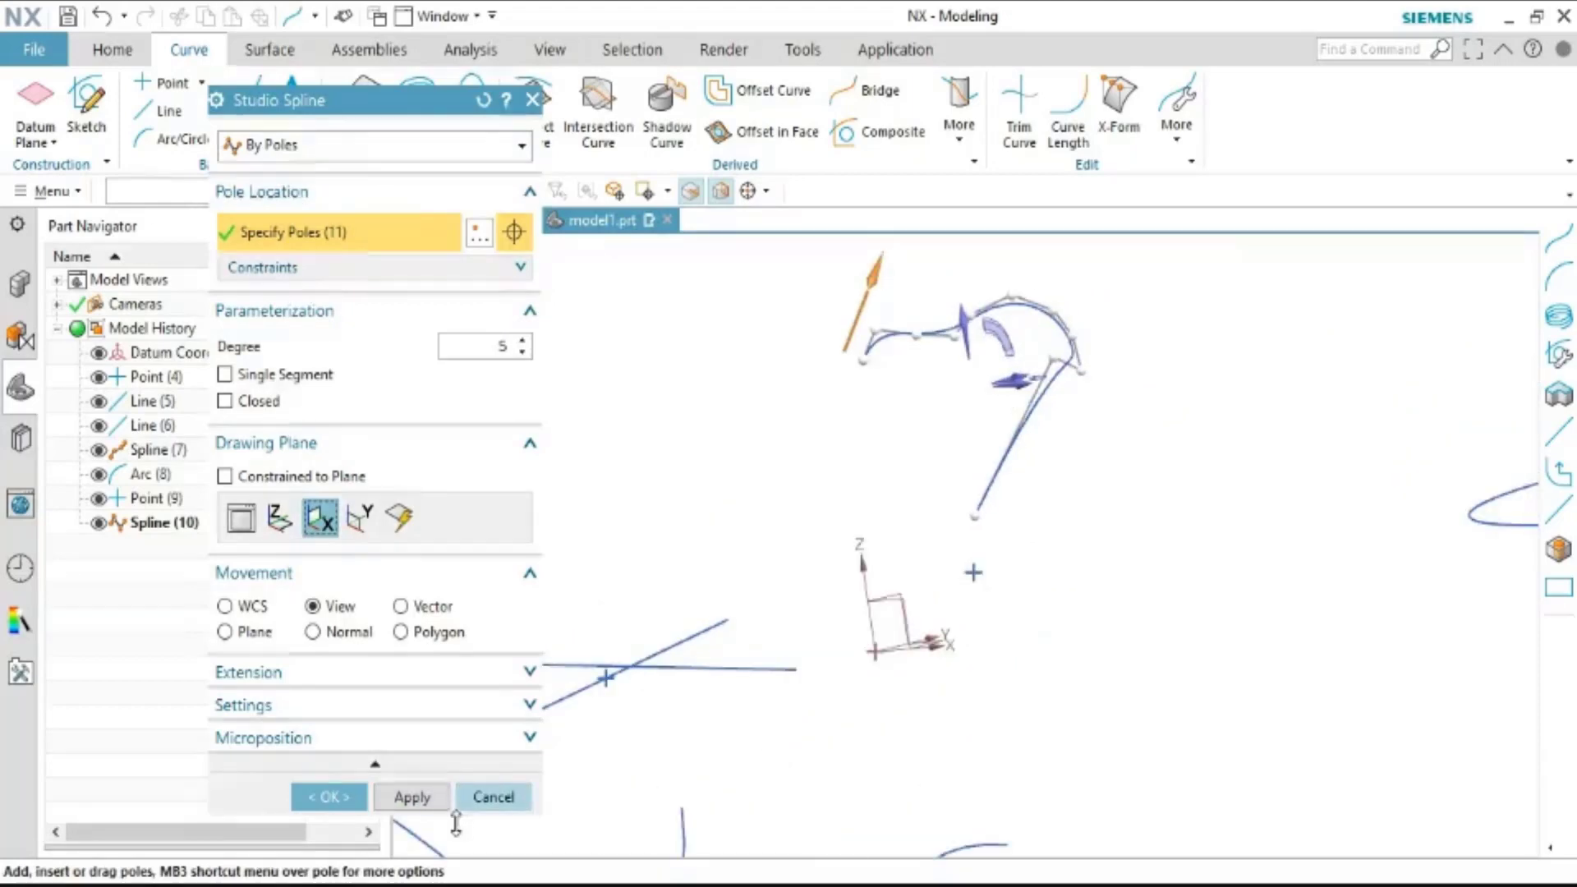
click(488, 803)
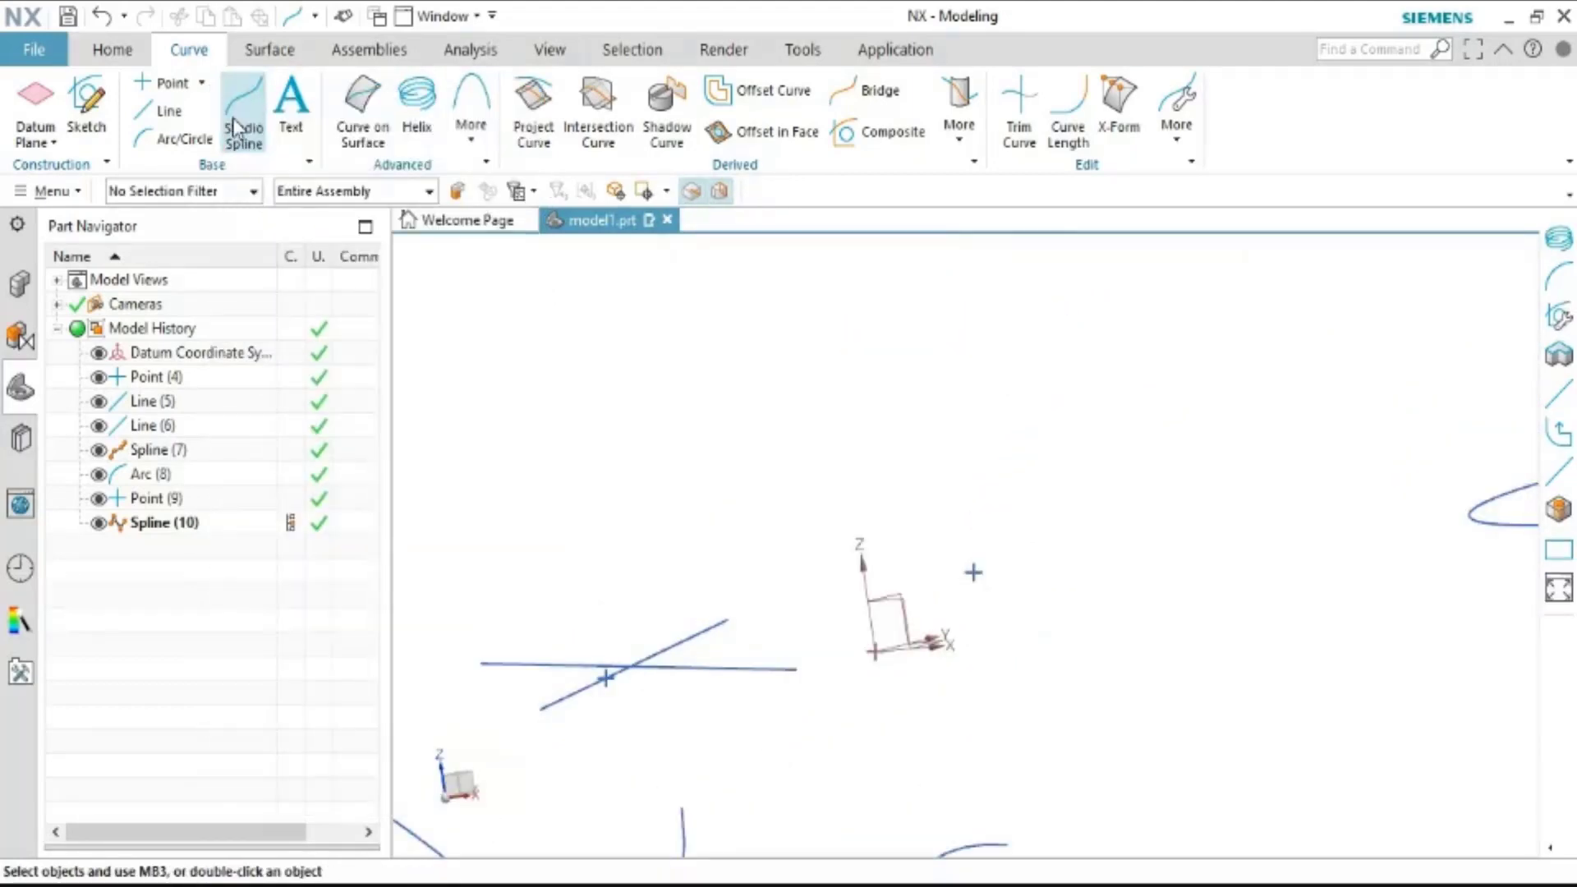
Start a Studio Spline on the XC-YC plane and place six poles
click(236, 129)
click(280, 517)
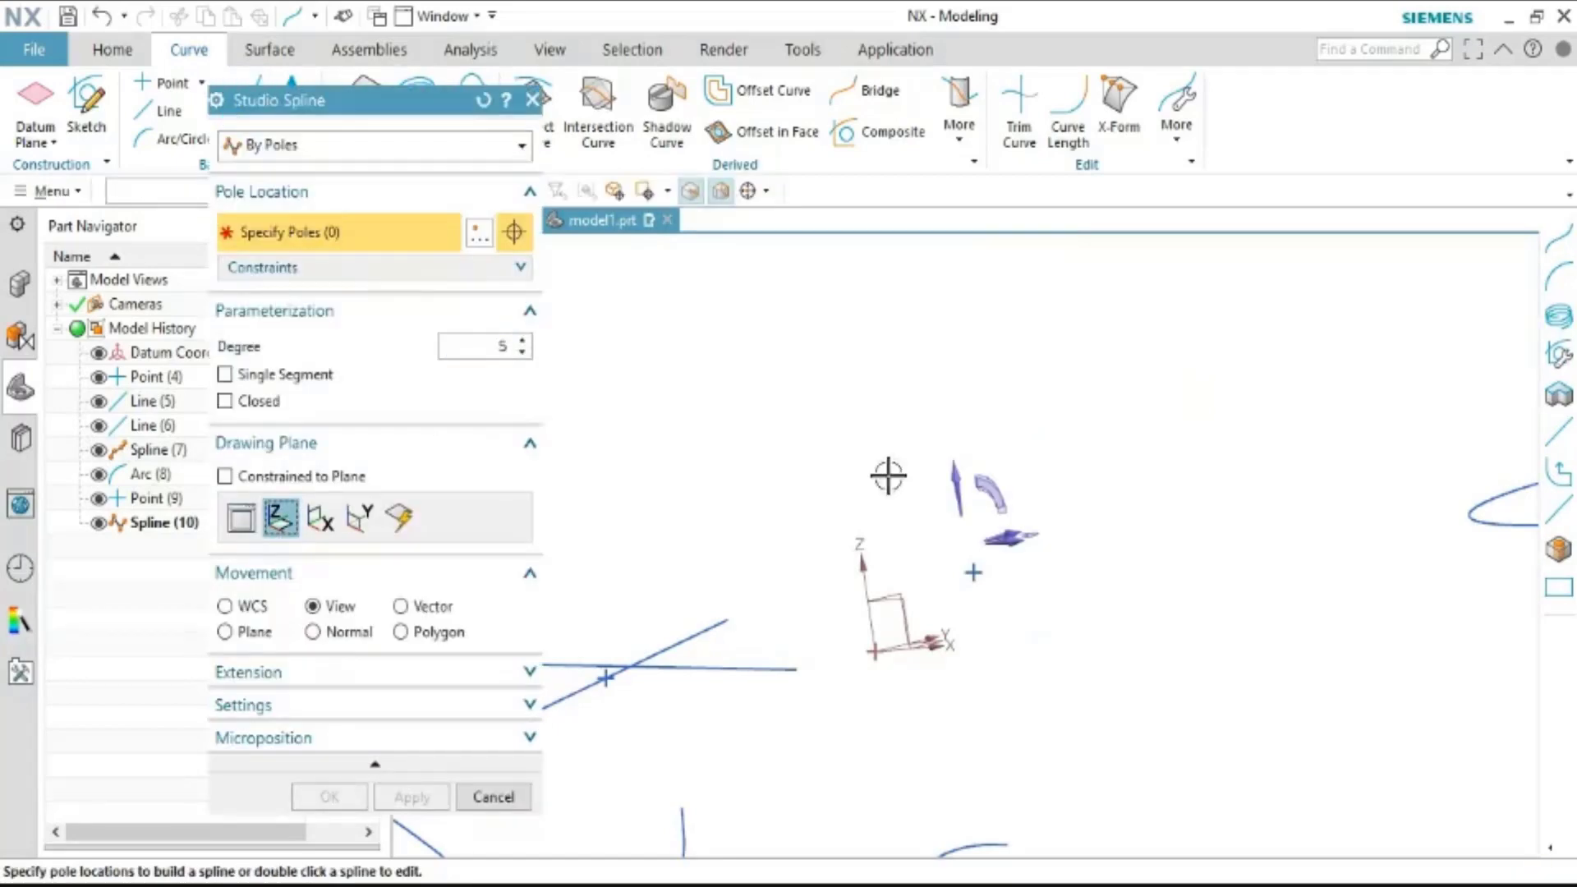
click(813, 473)
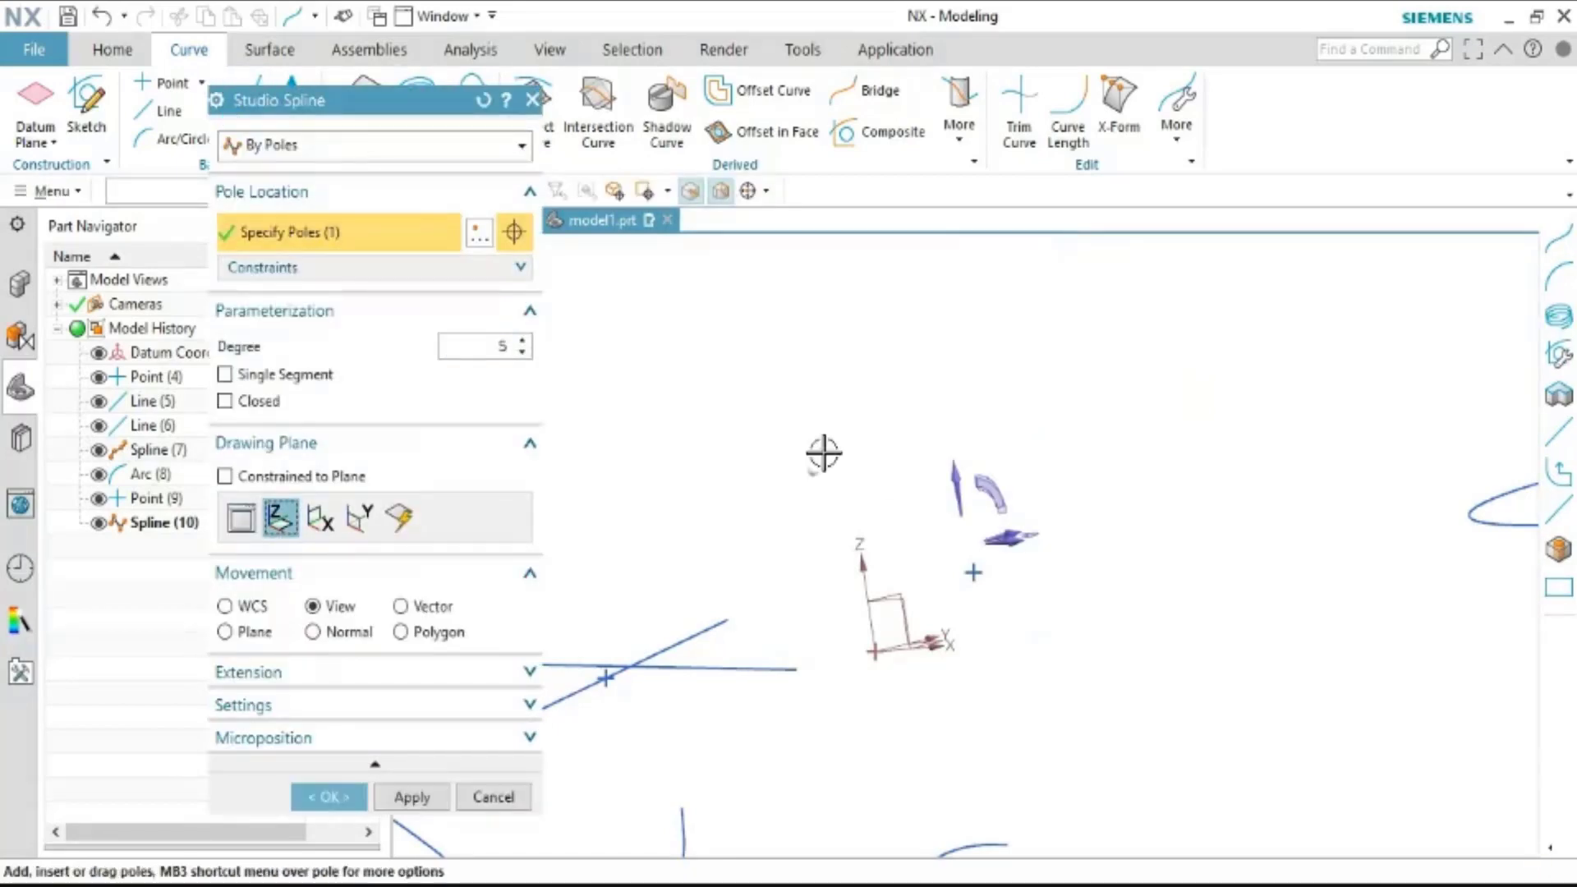
click(856, 398)
click(978, 402)
click(1011, 444)
click(1106, 500)
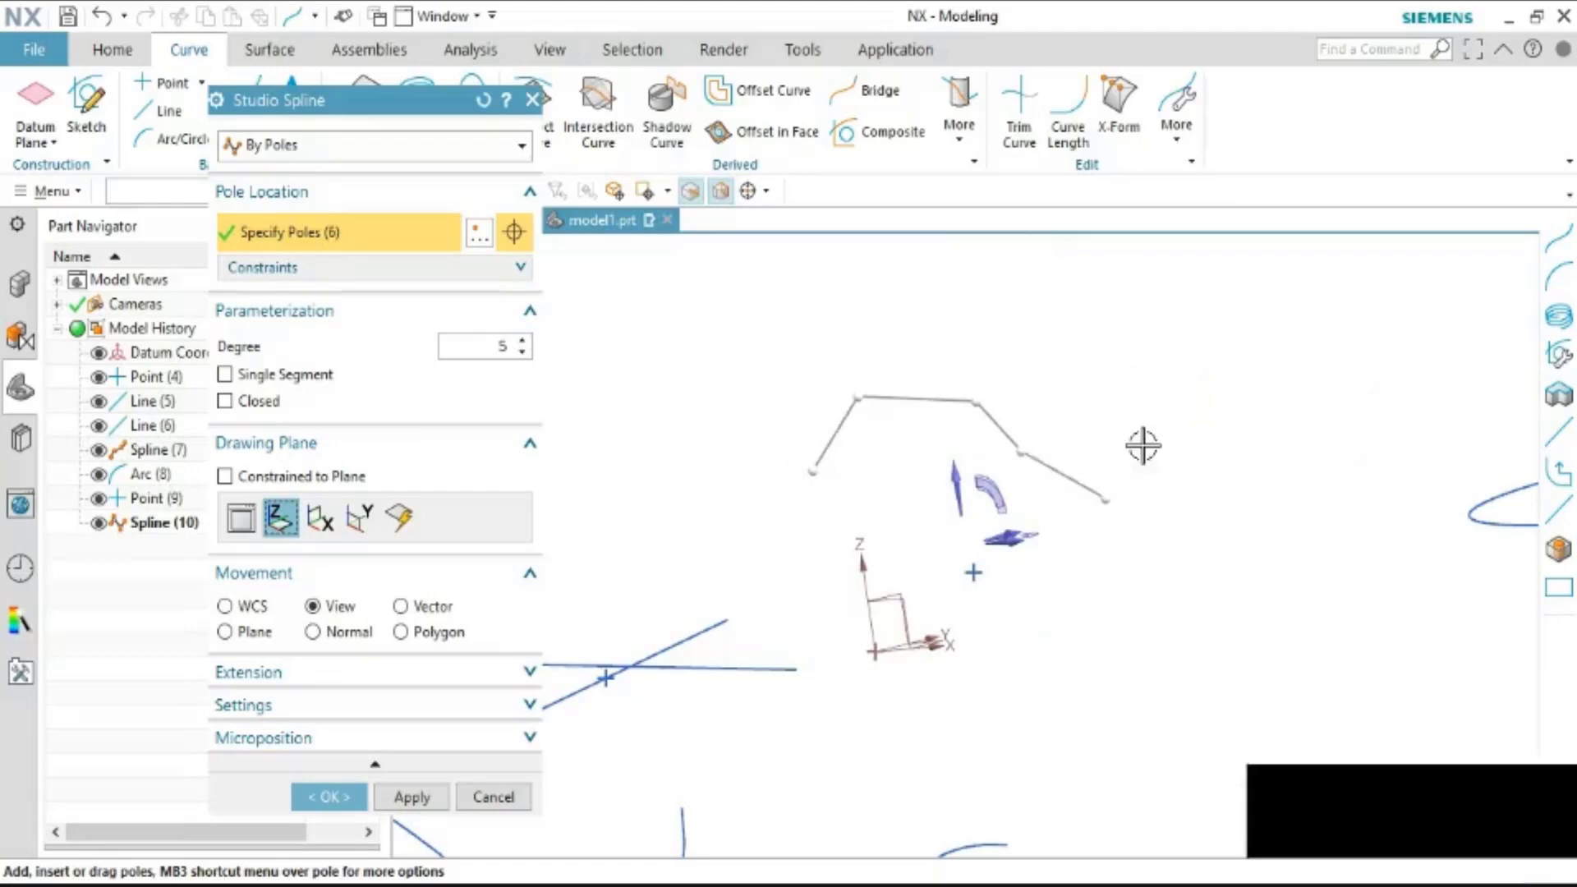
click(1141, 448)
Orbit and zoom to inspect the previewed six-pole spline among the existing curves
scroll(1236, 424, down, 2)
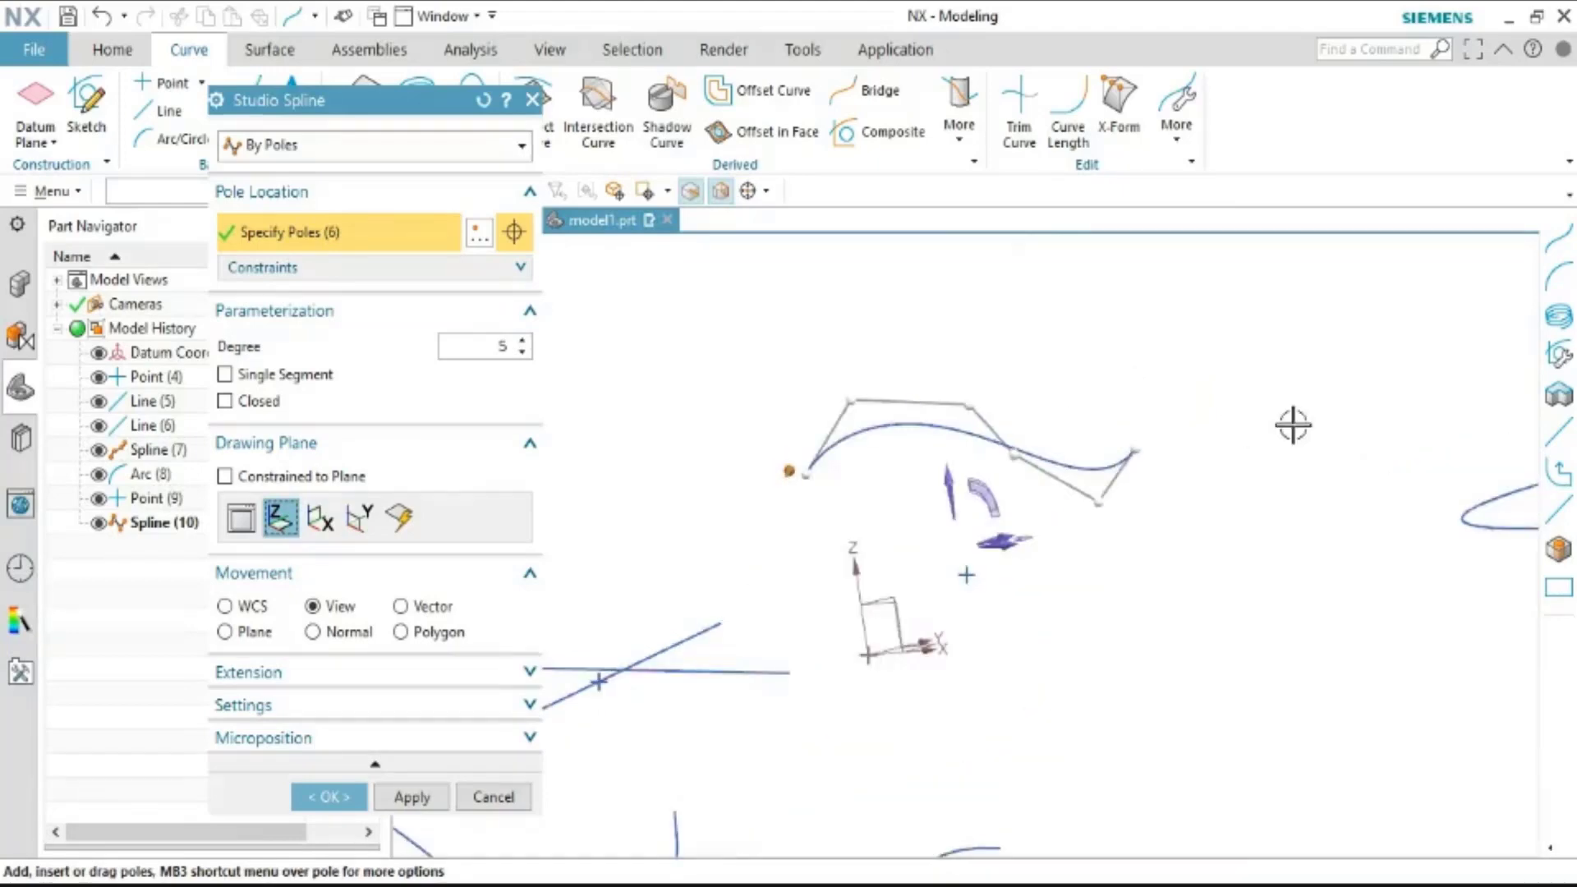
mouse_move(1292, 422)
middle_down()
mouse_move(1270, 438)
mouse_move(1288, 447)
middle_up()
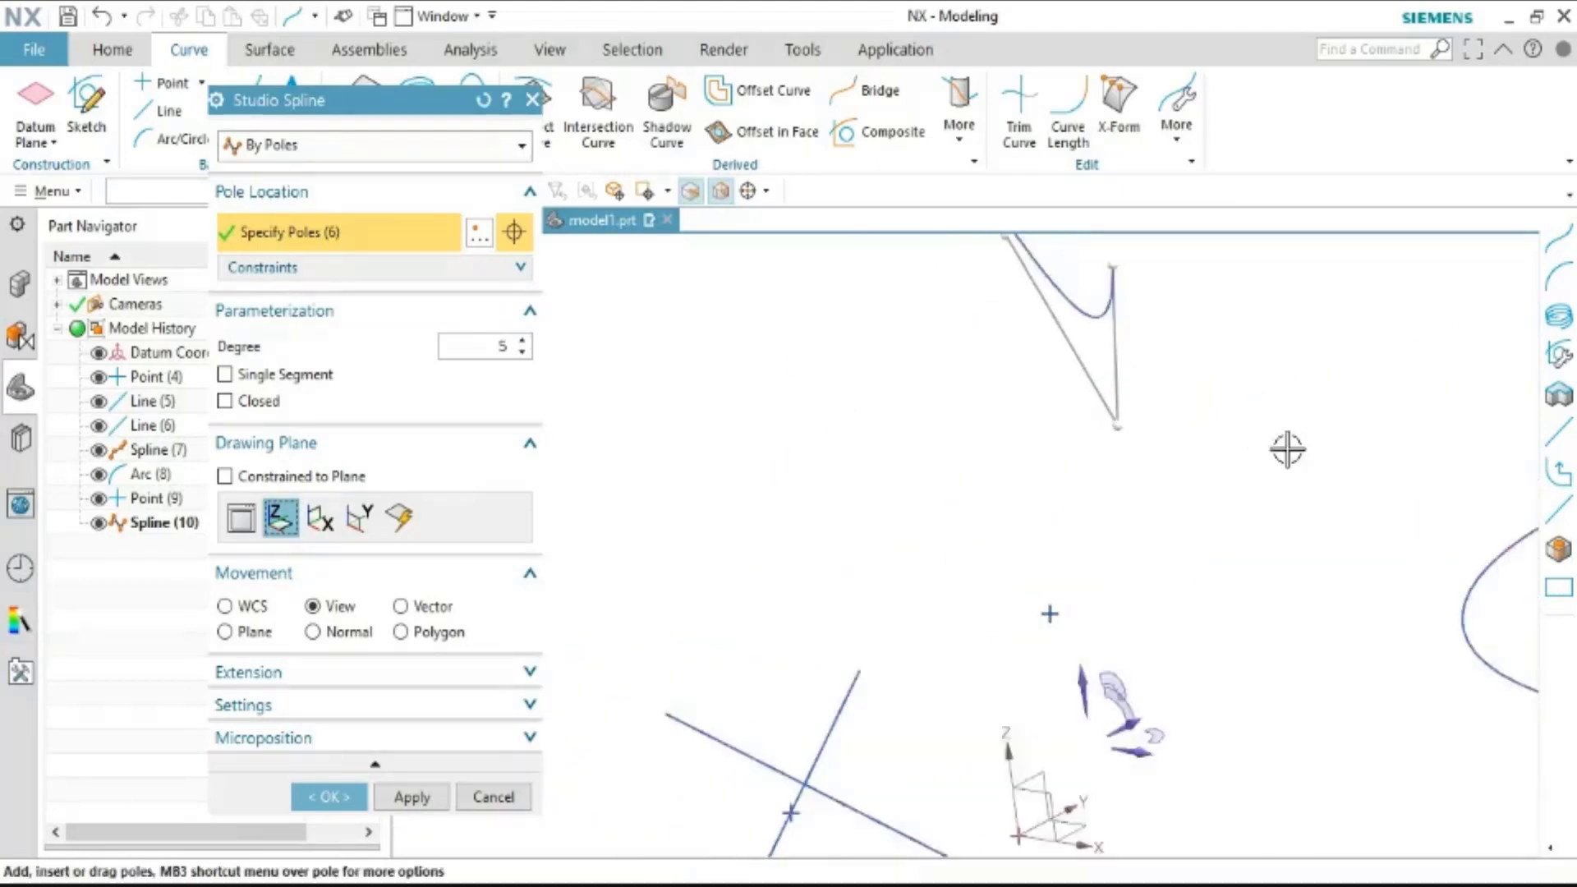
scroll(1343, 397, down, 2)
mouse_move(1333, 391)
middle_down()
mouse_move(1367, 401)
mouse_move(1348, 391)
mouse_move(1319, 412)
middle_up()
scroll(1302, 402, down, 1)
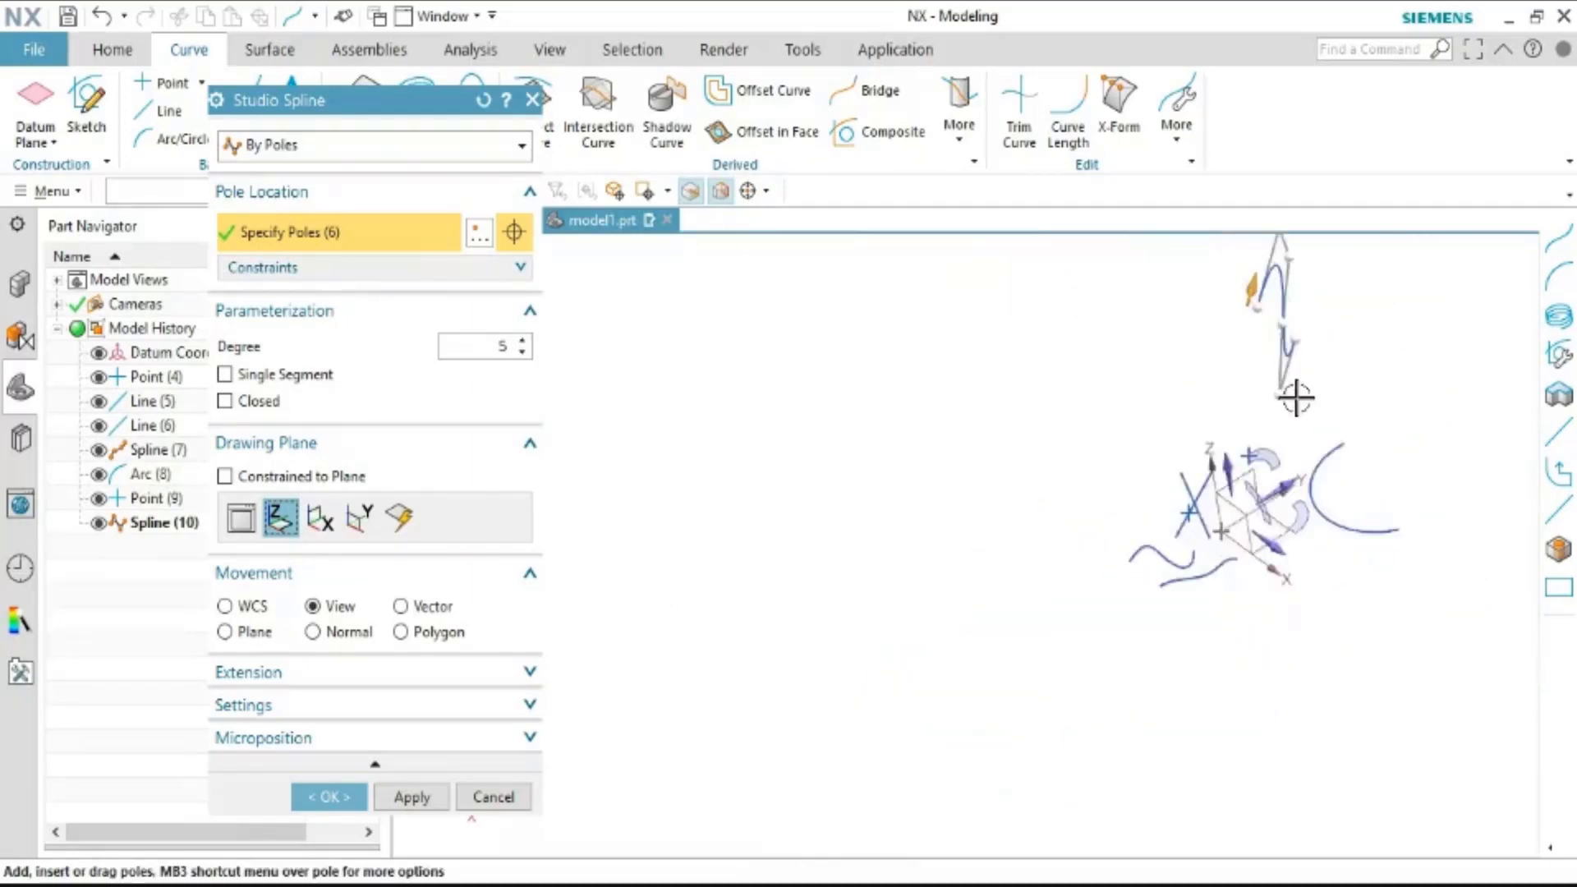
scroll(1257, 435, down, 1)
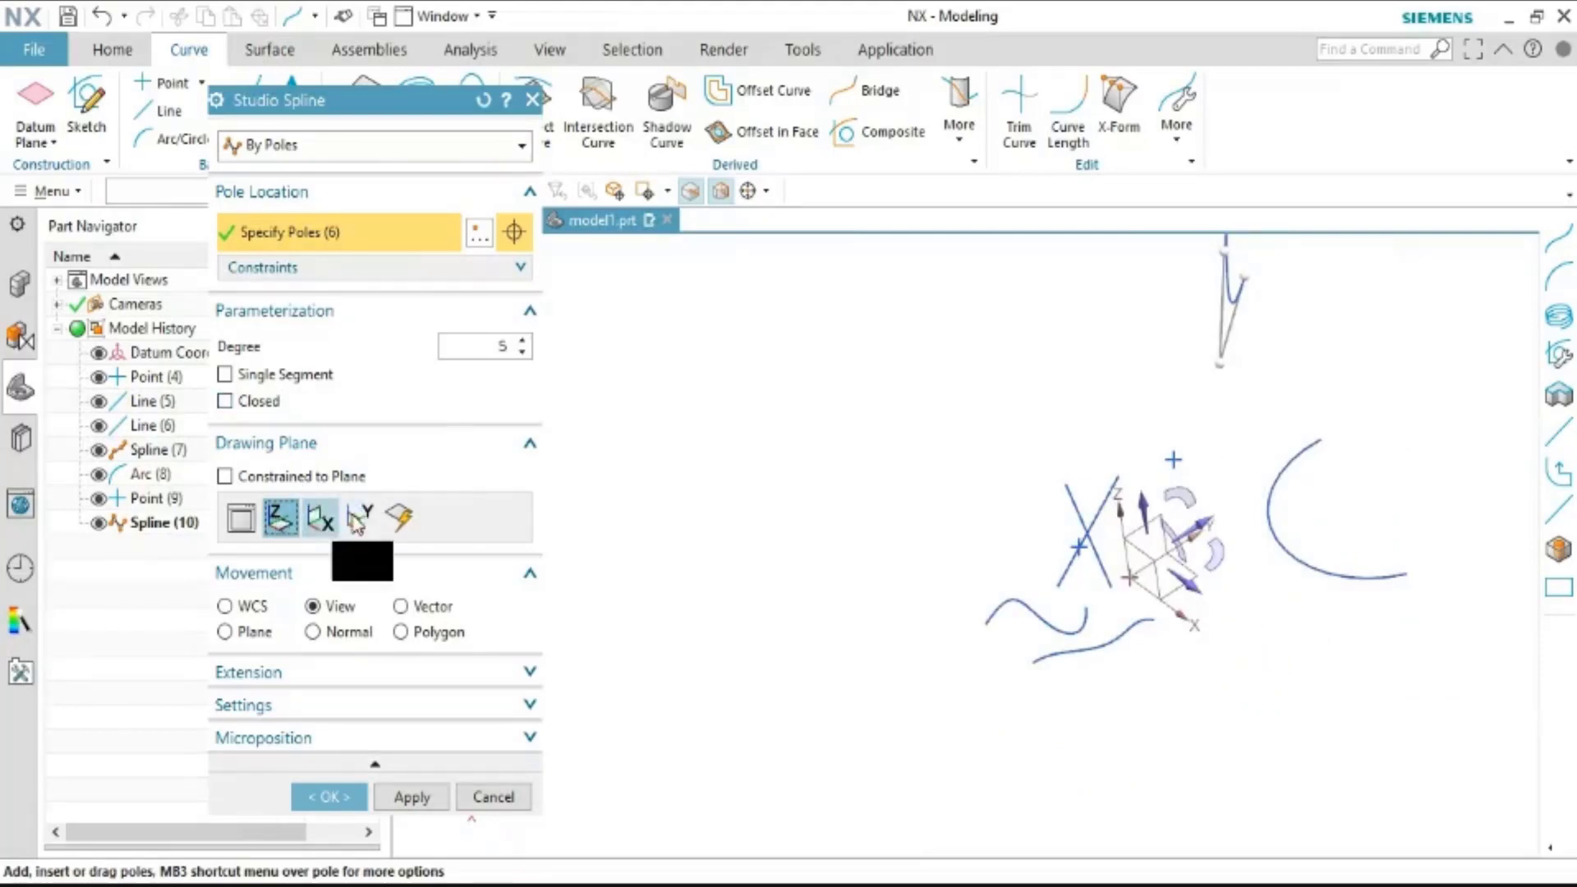
Check the spline degree, toggle Extension, set Movement to Plane, then cancel the spline
double_click(495, 346)
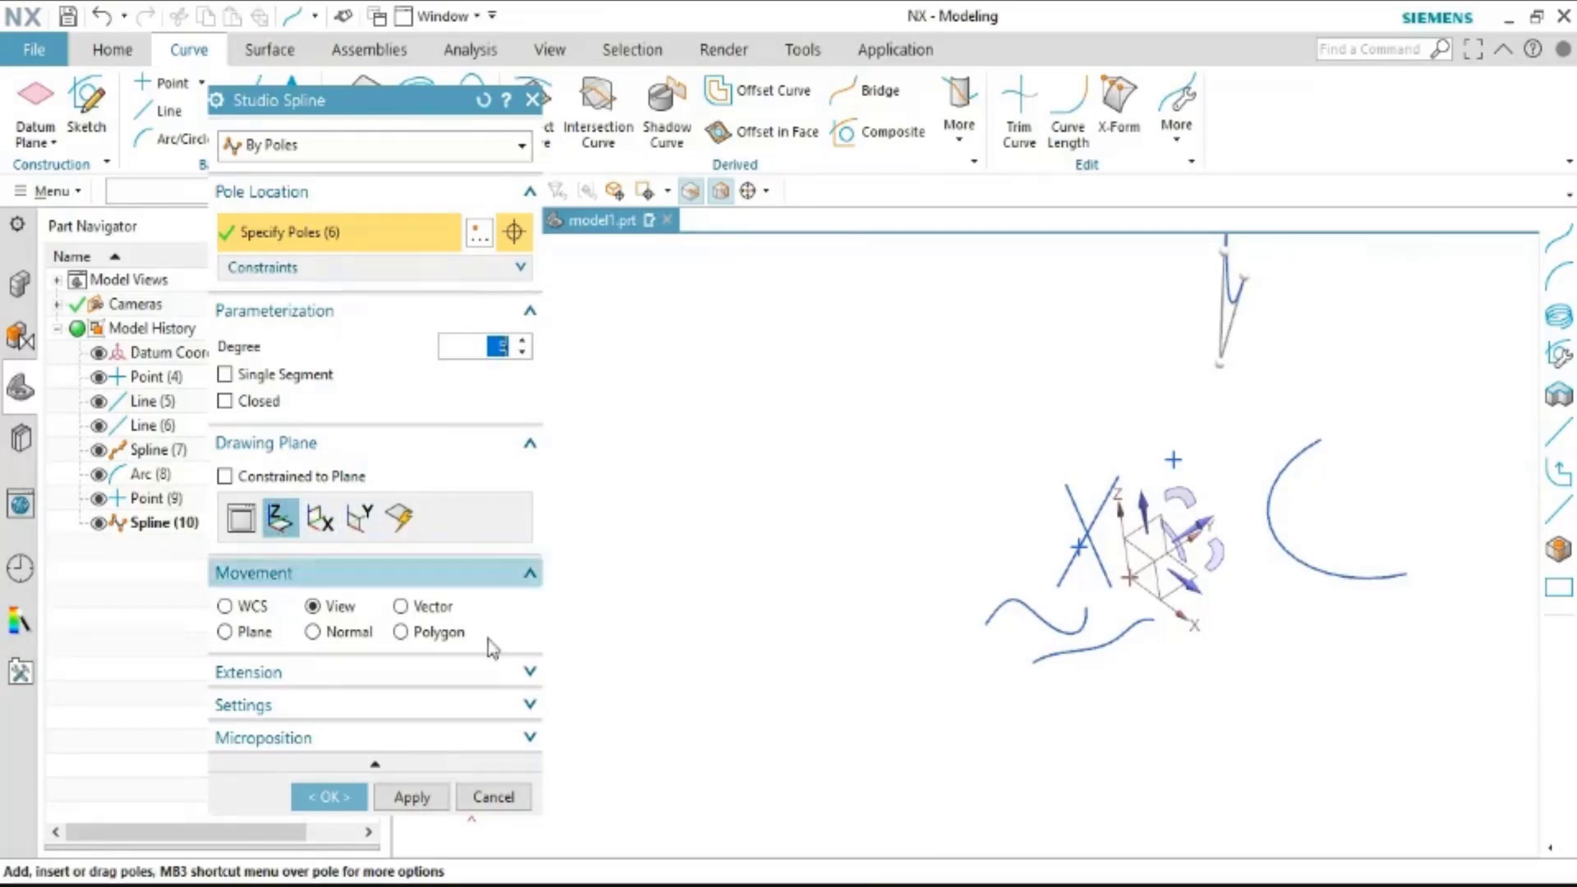
click(427, 672)
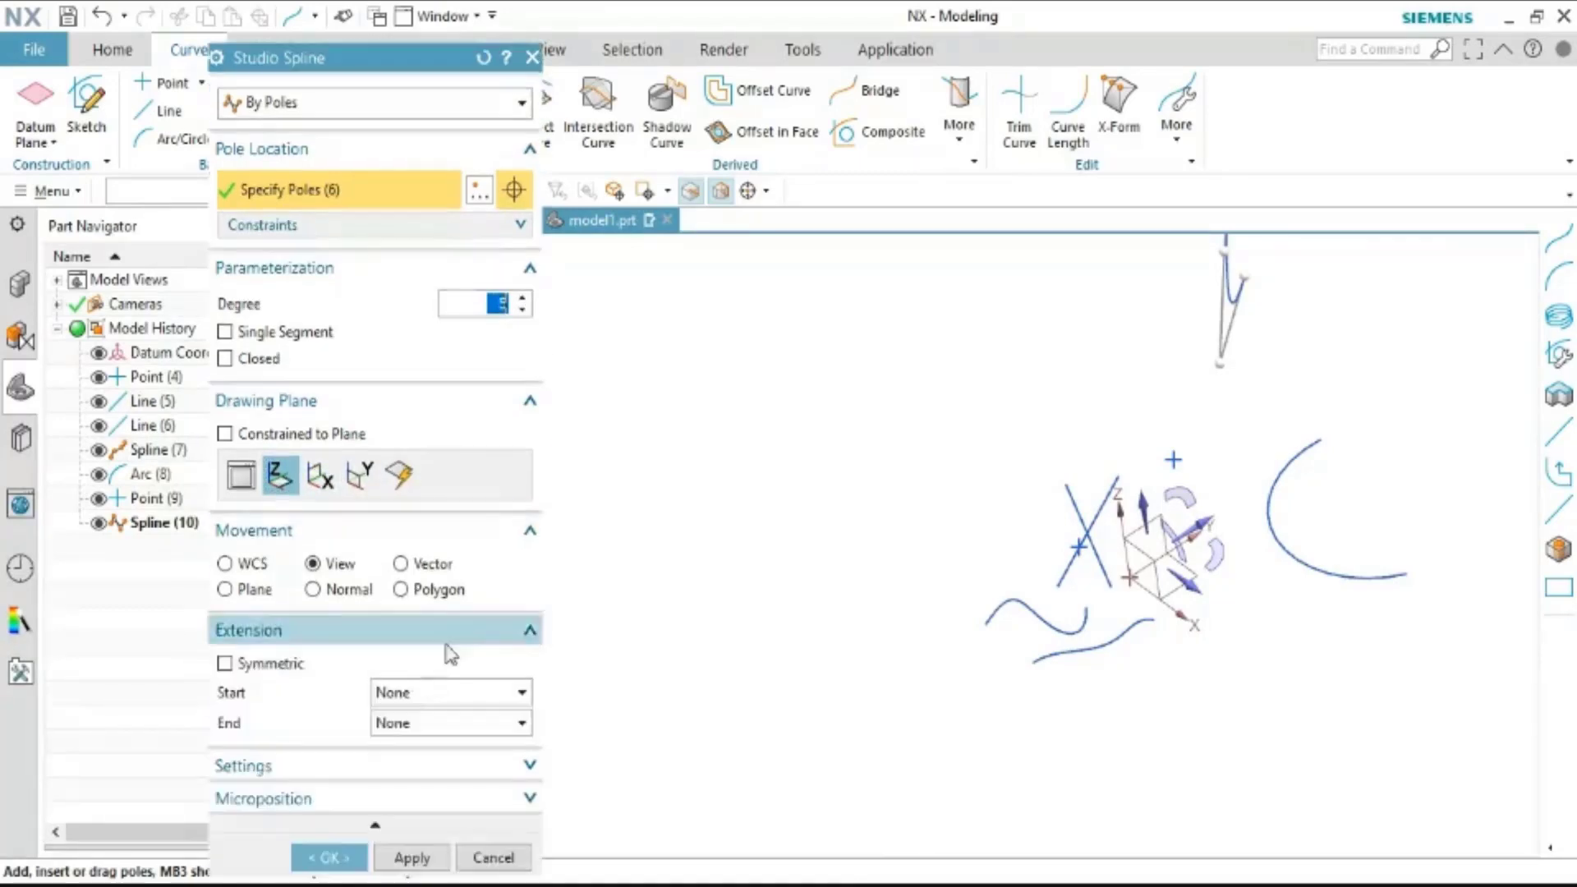
click(343, 633)
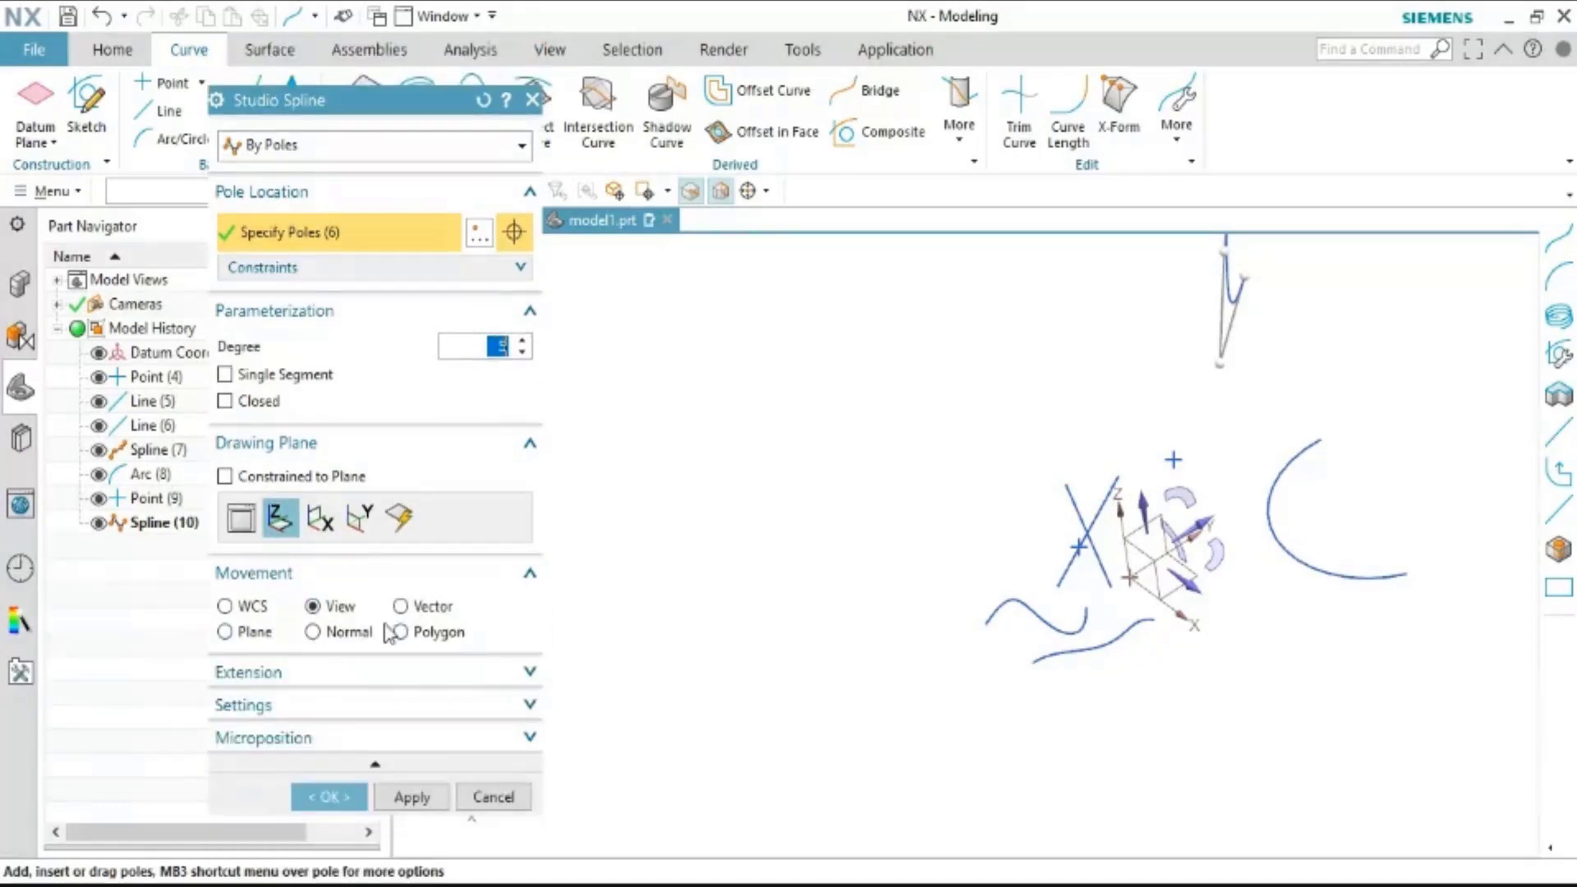
click(257, 631)
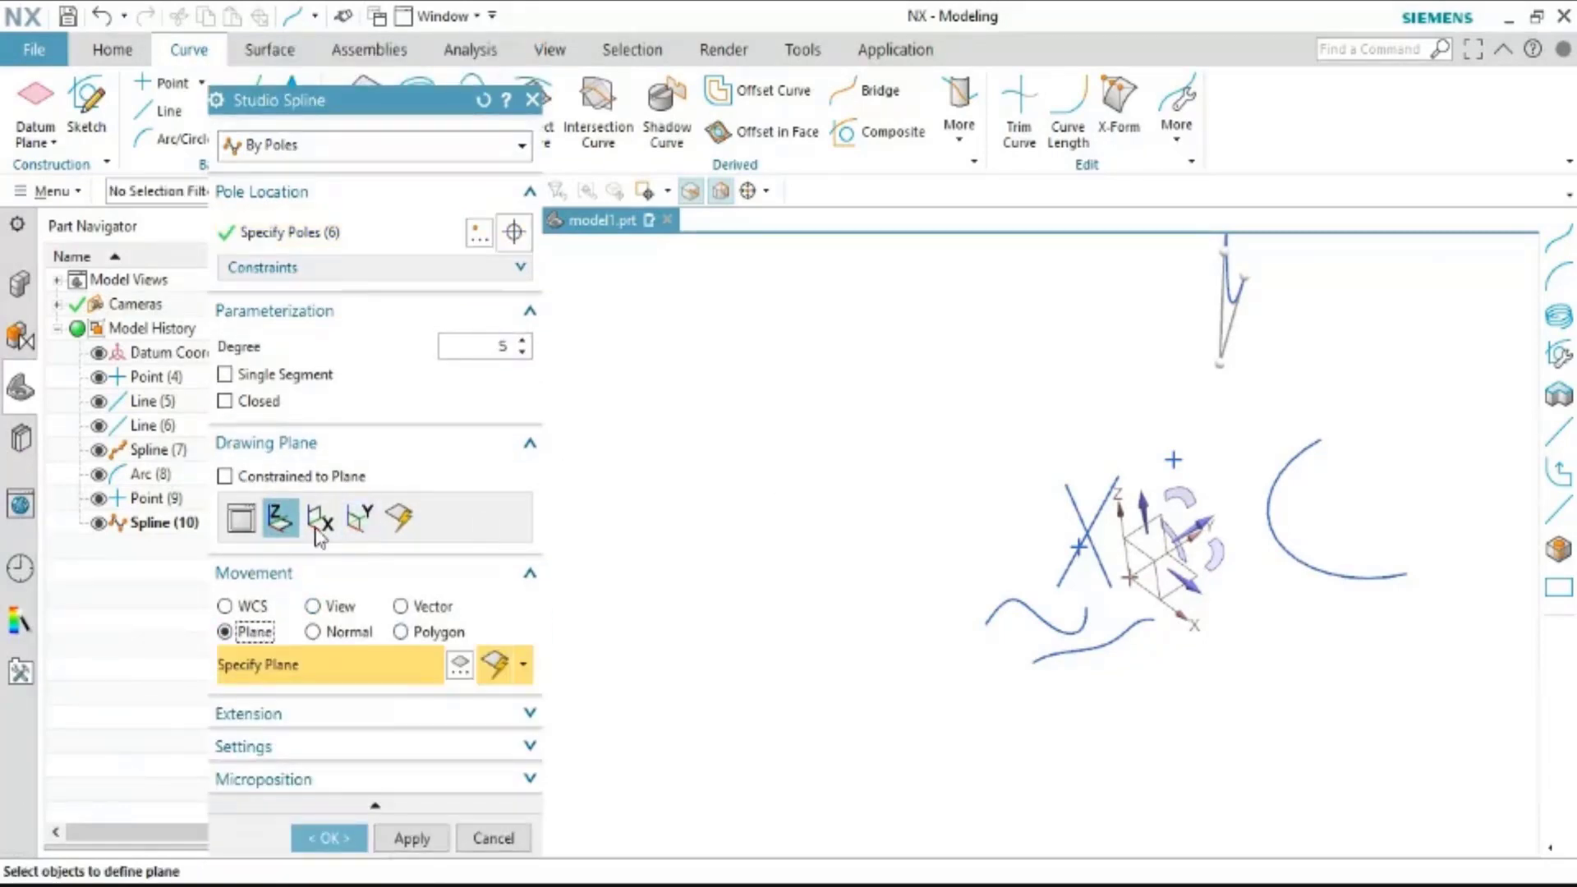
click(510, 848)
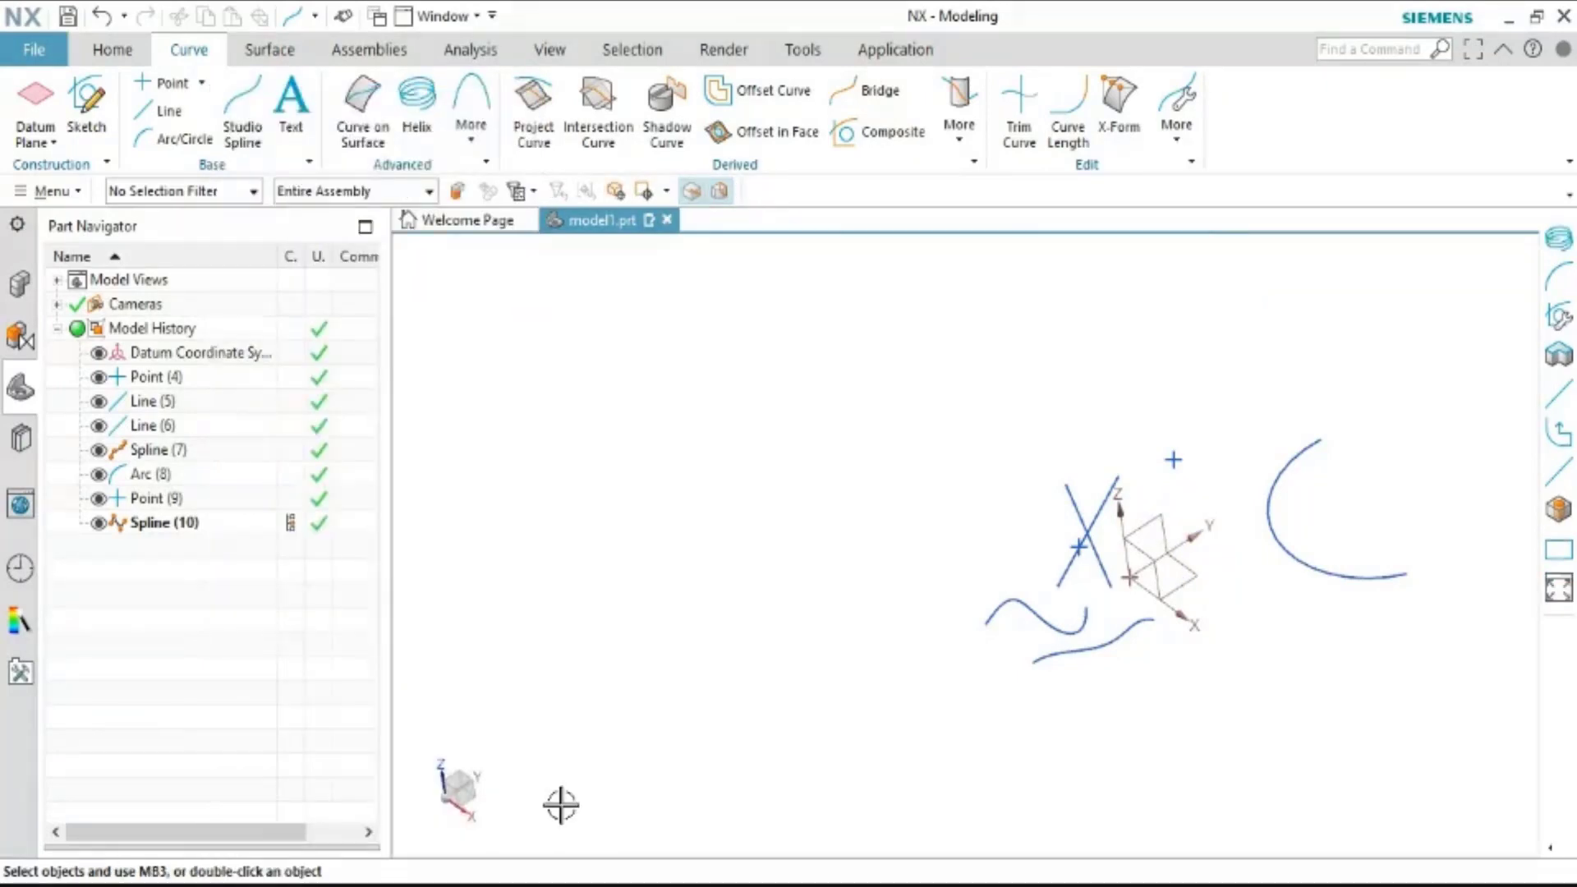
scroll(501, 781, down, 2)
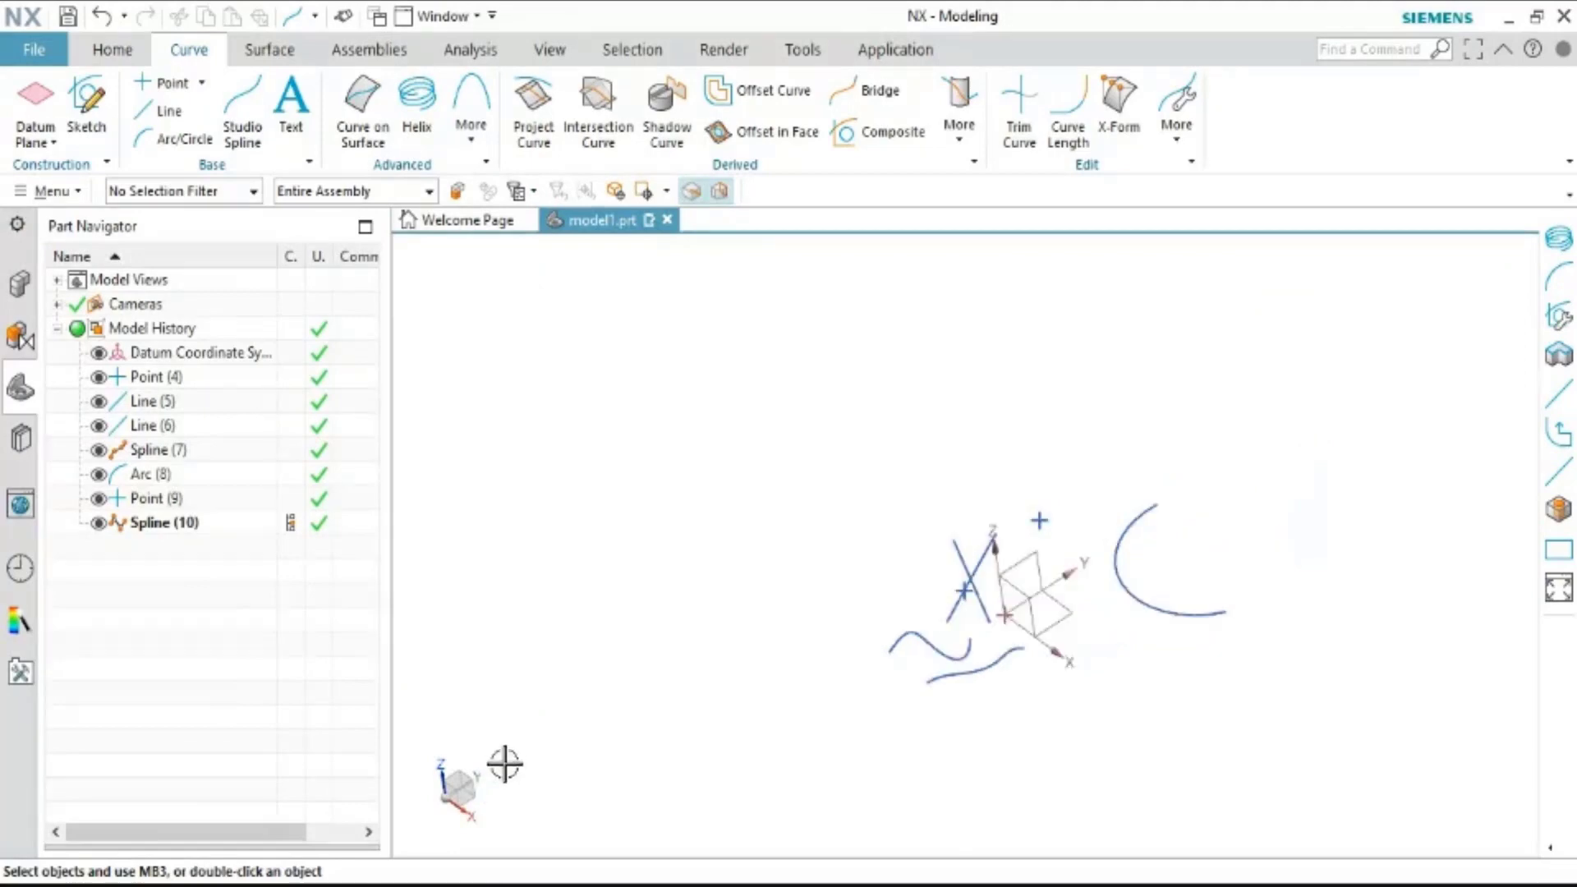
scroll(563, 648, down, 2)
scroll(584, 637, down, 1)
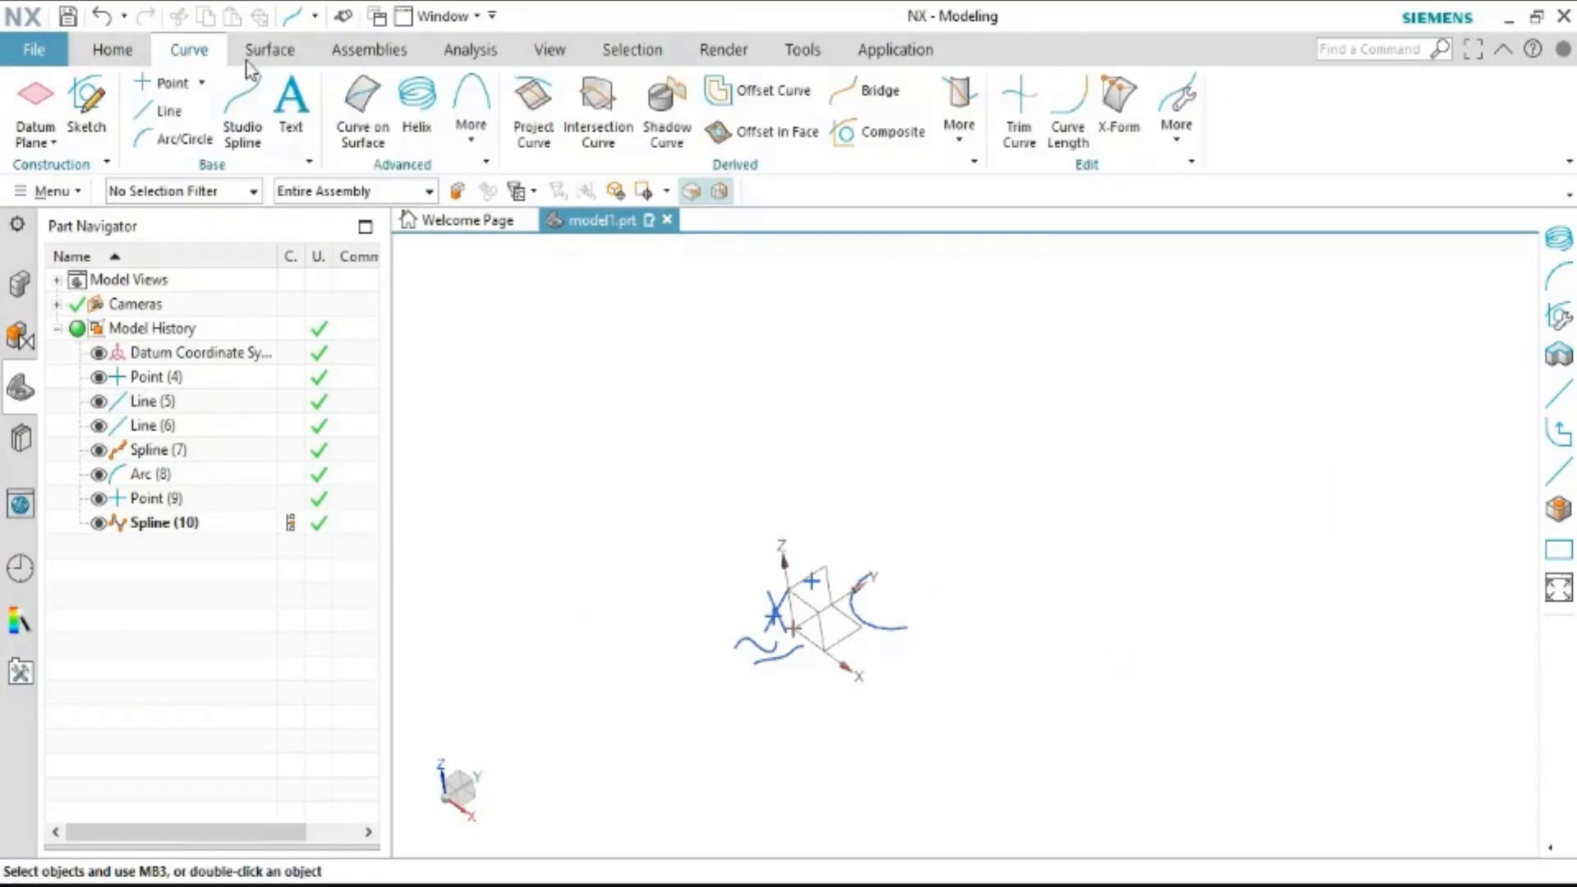
click(115, 51)
click(189, 52)
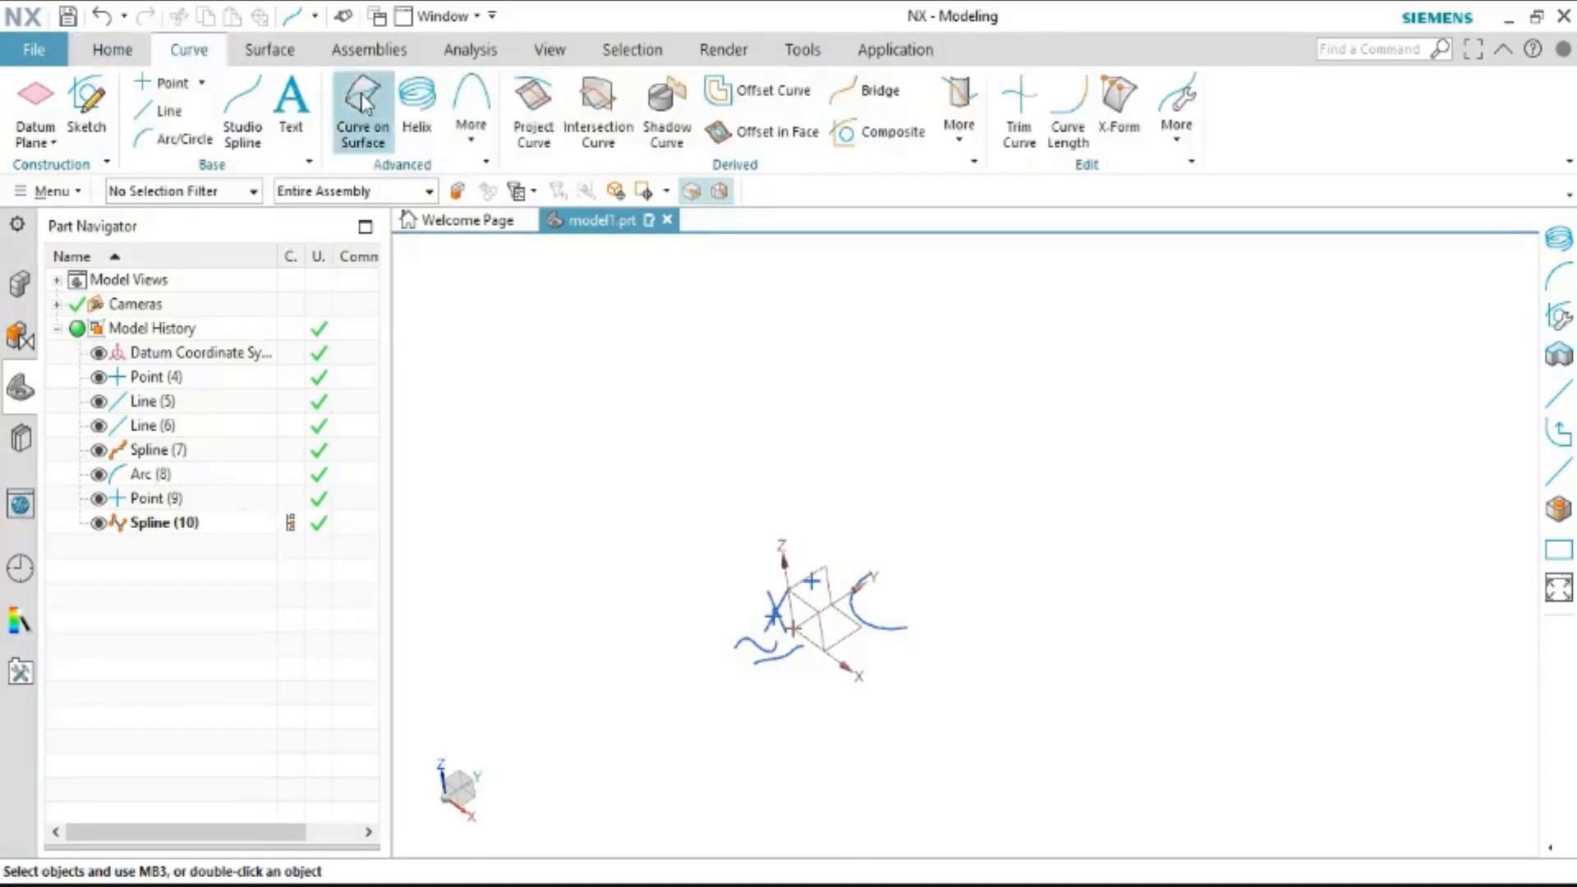
Start a helix and drag its origin to a new position
click(423, 116)
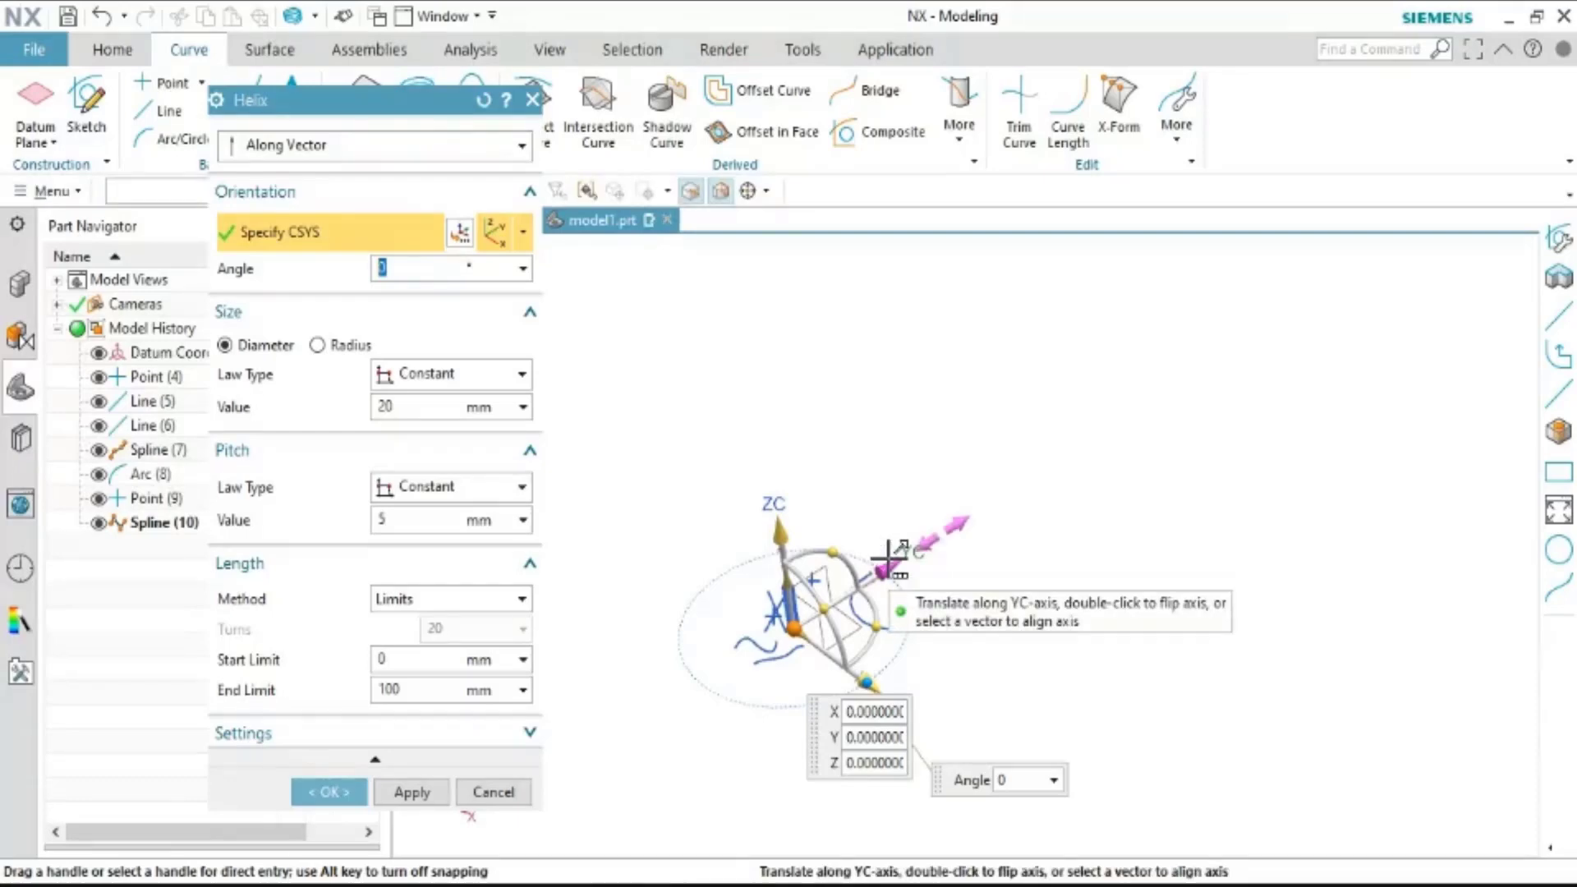
middle_drag(958, 661, 969, 557)
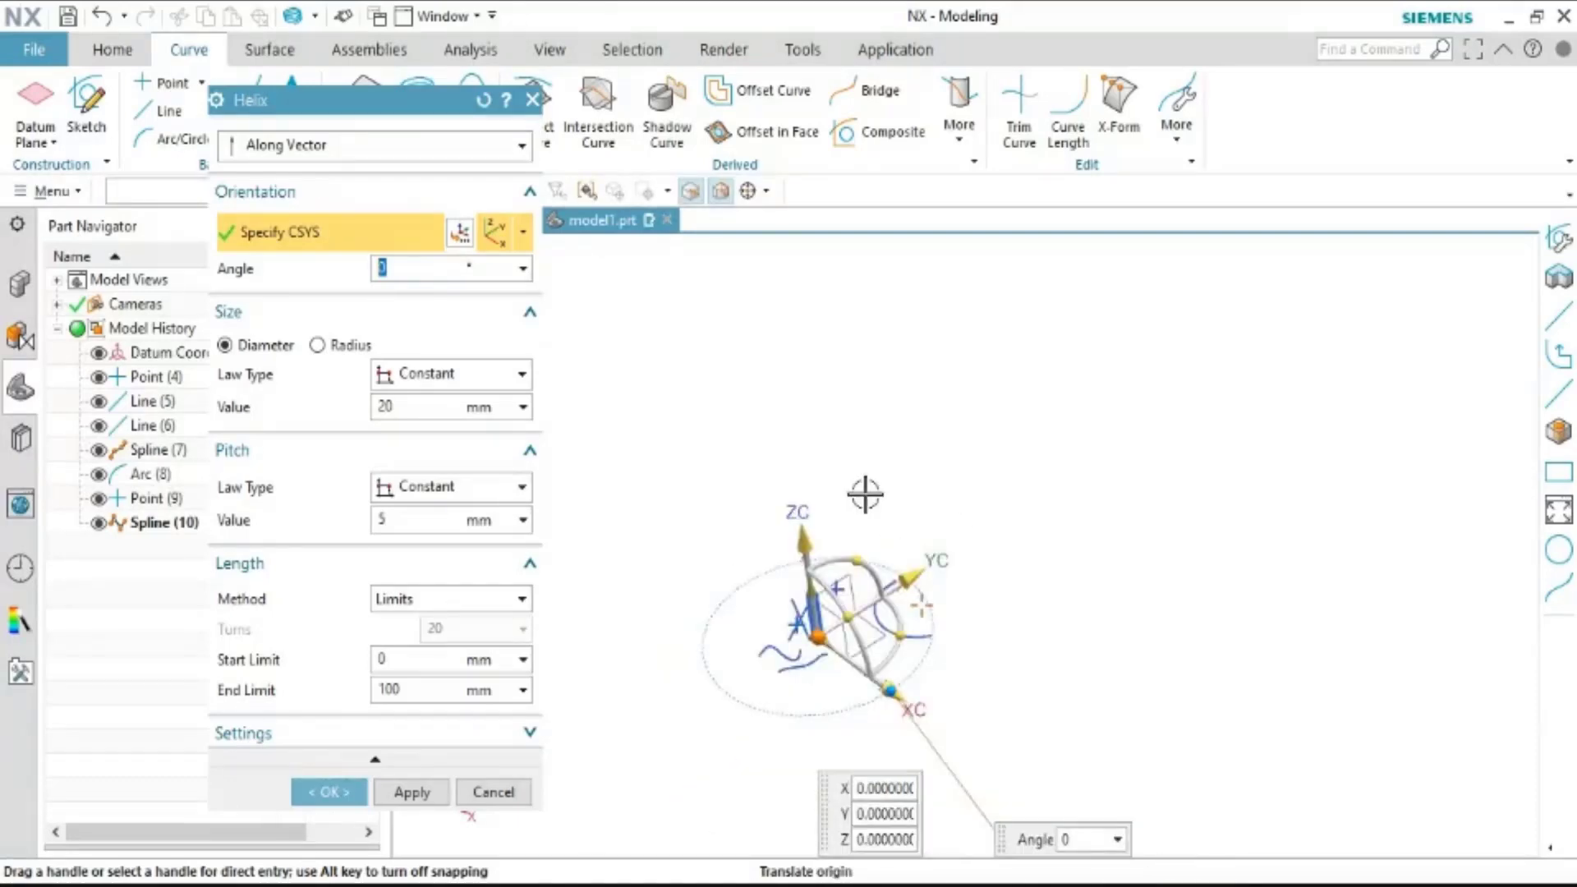
scroll(854, 587, up, 5)
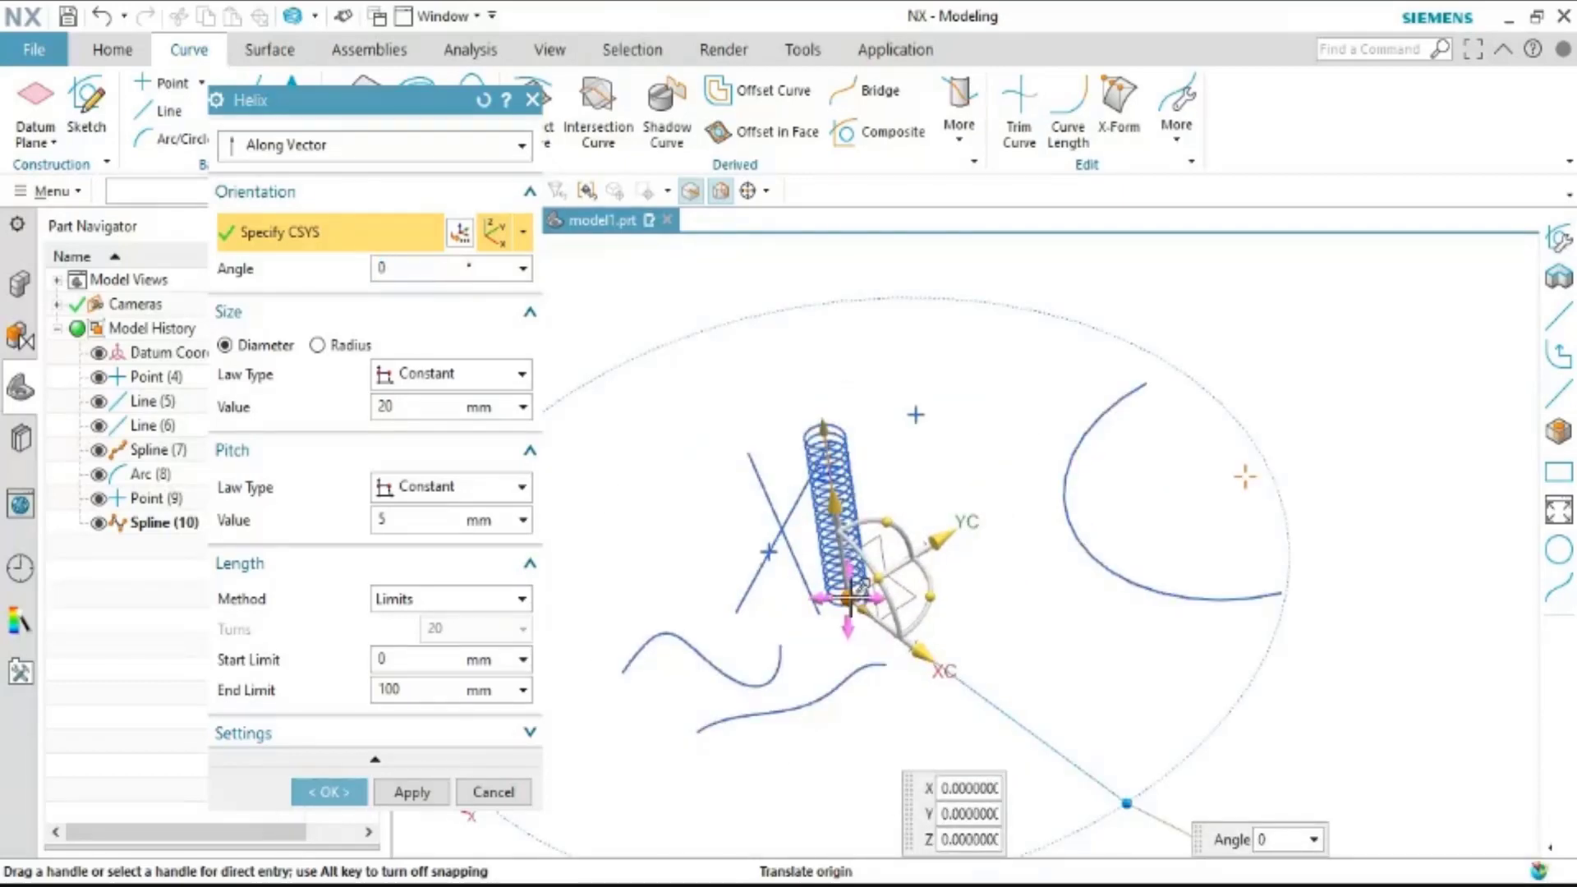
drag(854, 591, 1217, 588)
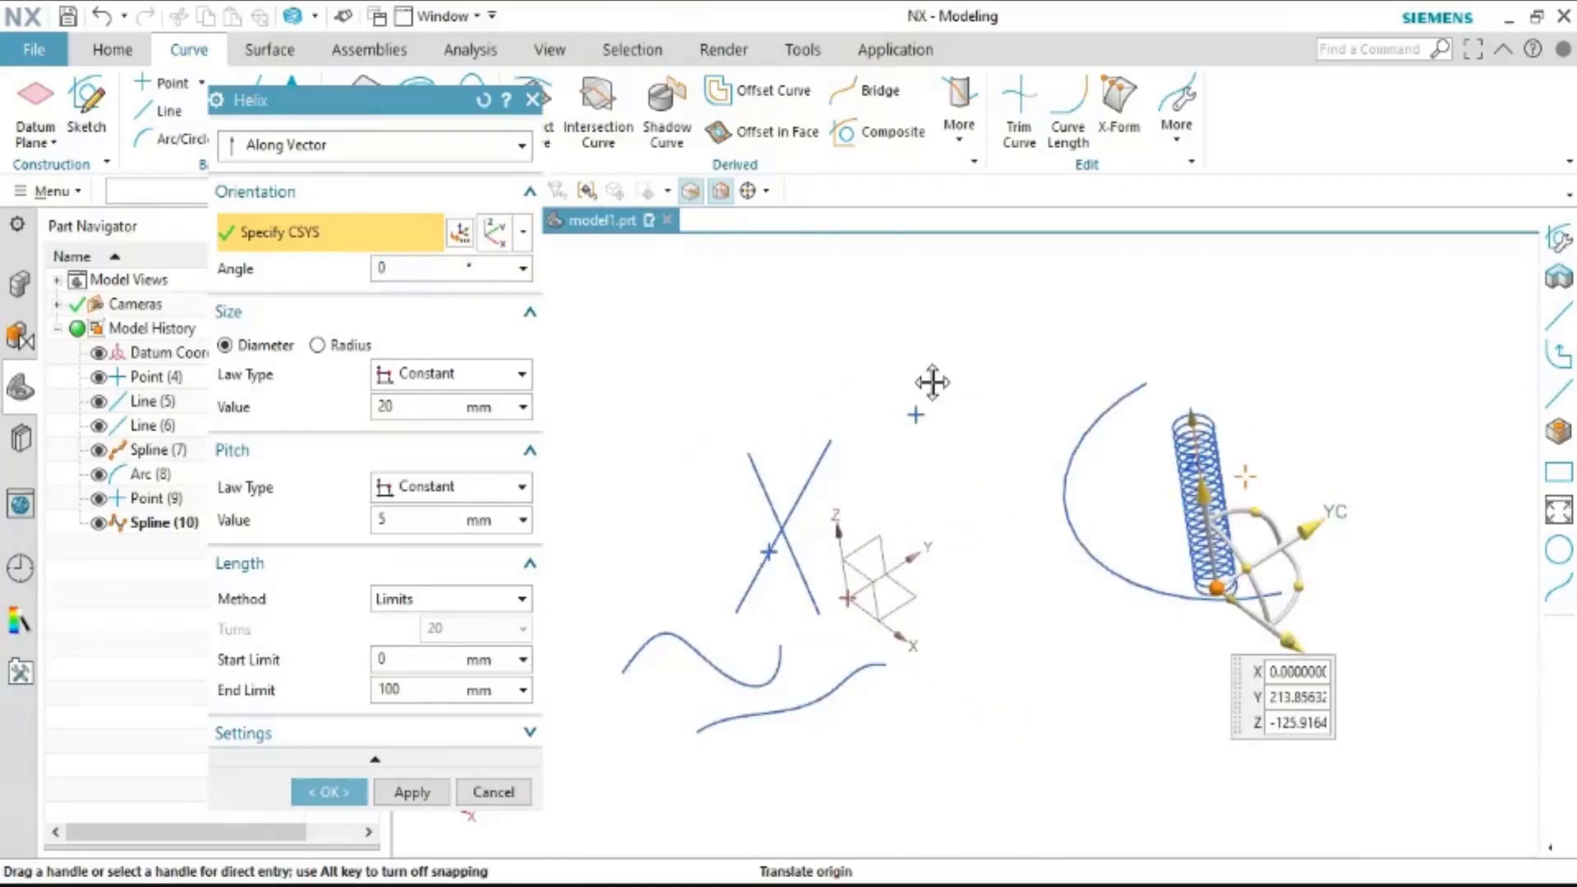
mouse_move(932, 382)
middle_down()
mouse_move(1039, 705)
mouse_move(986, 670)
mouse_move(1011, 704)
middle_up()
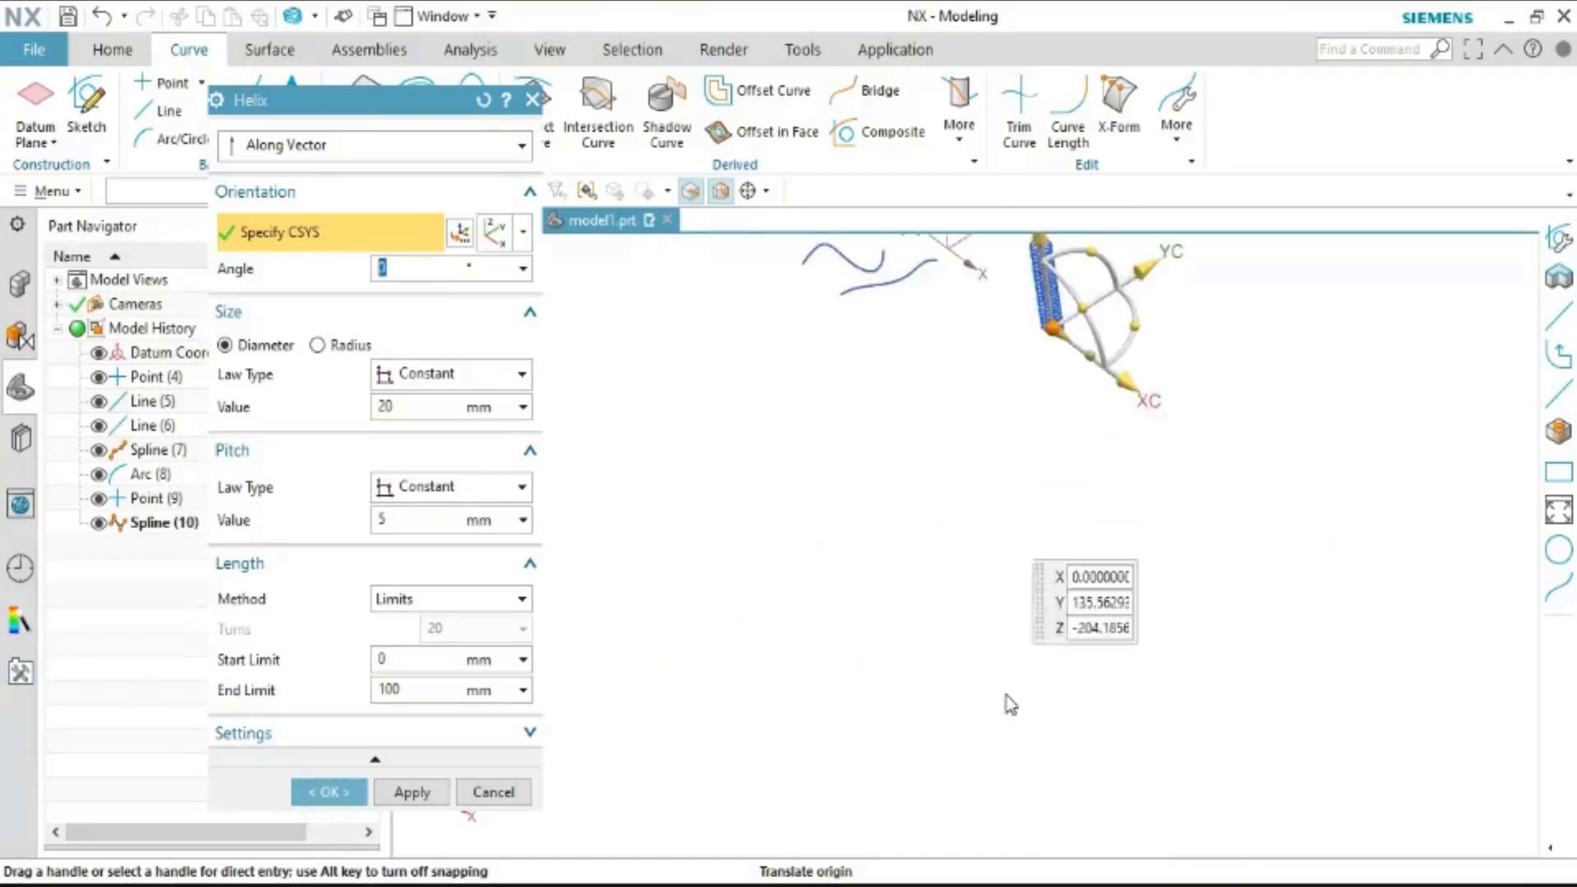
drag(1057, 328, 1052, 371)
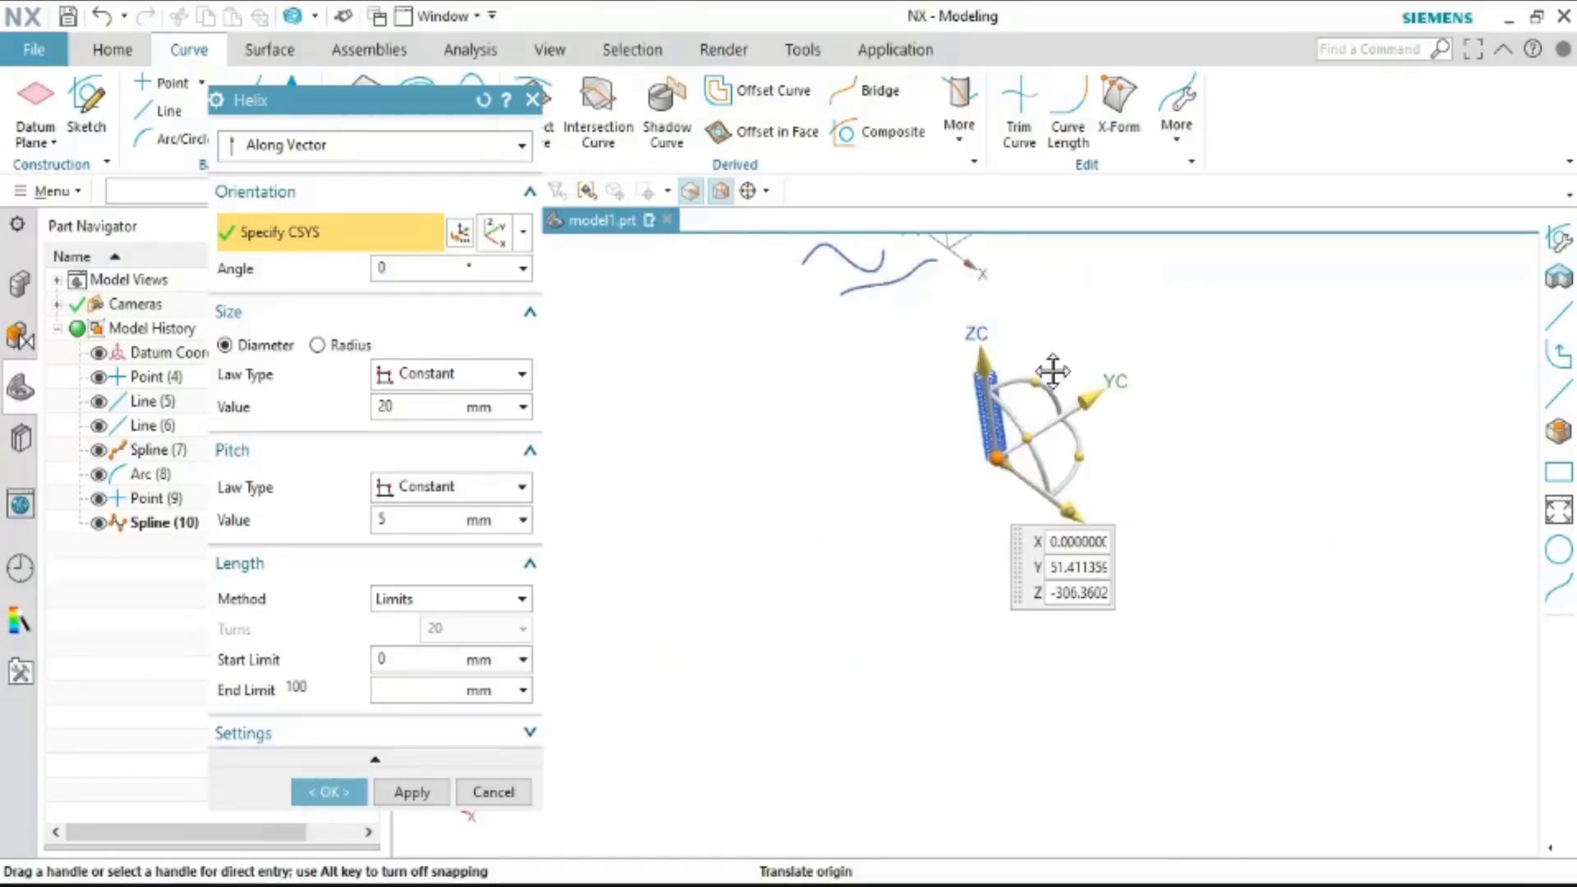
scroll(1052, 371, up, 3)
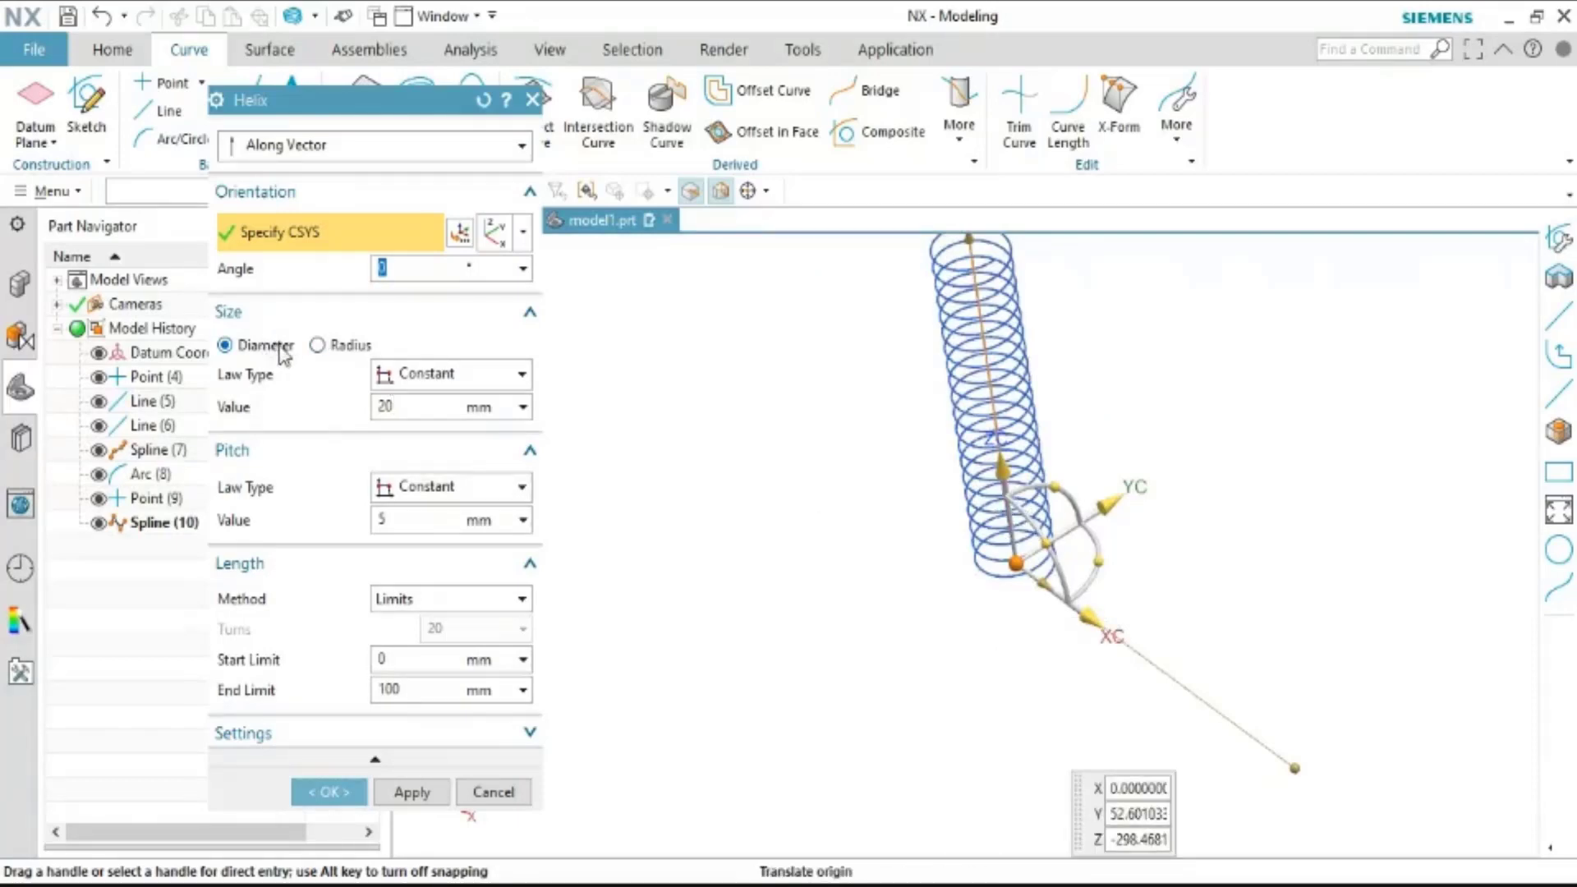
Size the helix by radius and set the radius to 30 mm
click(327, 346)
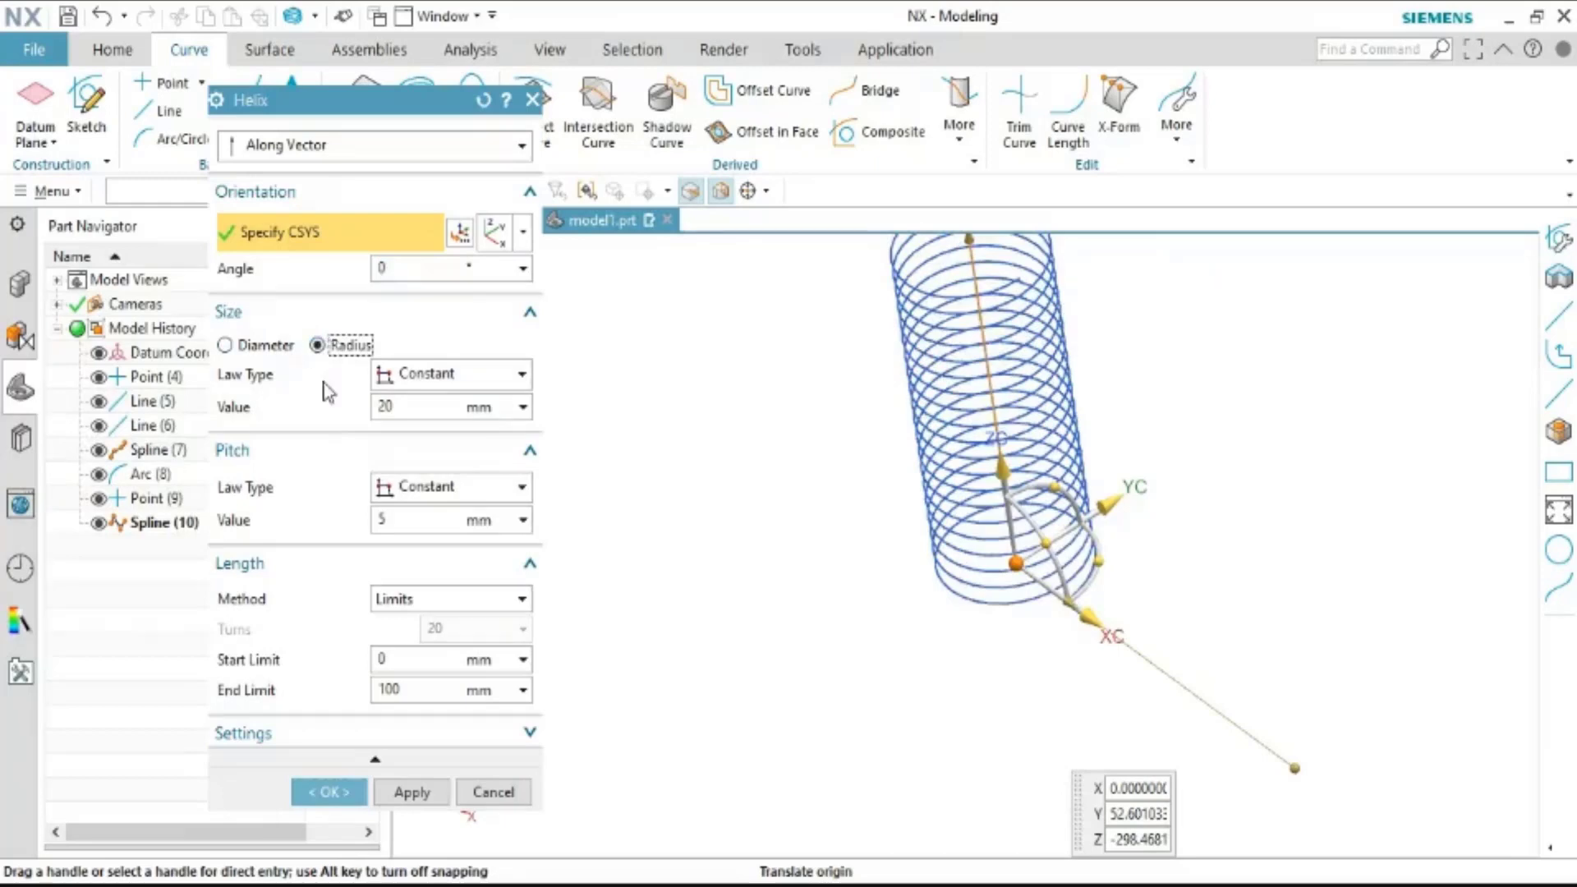
double_click(385, 407)
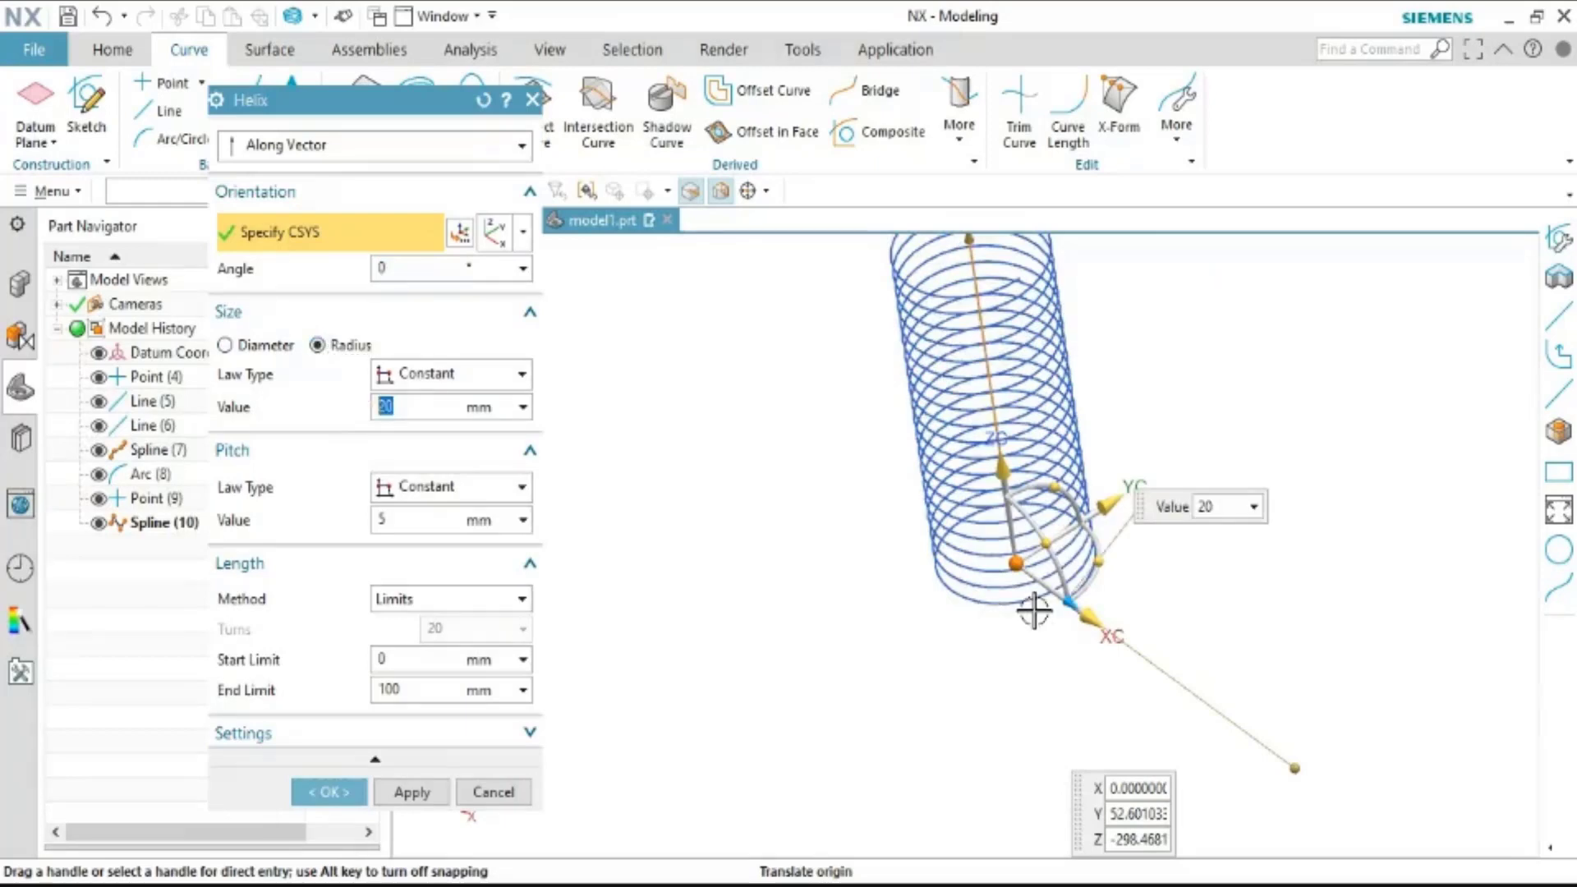
text(3)
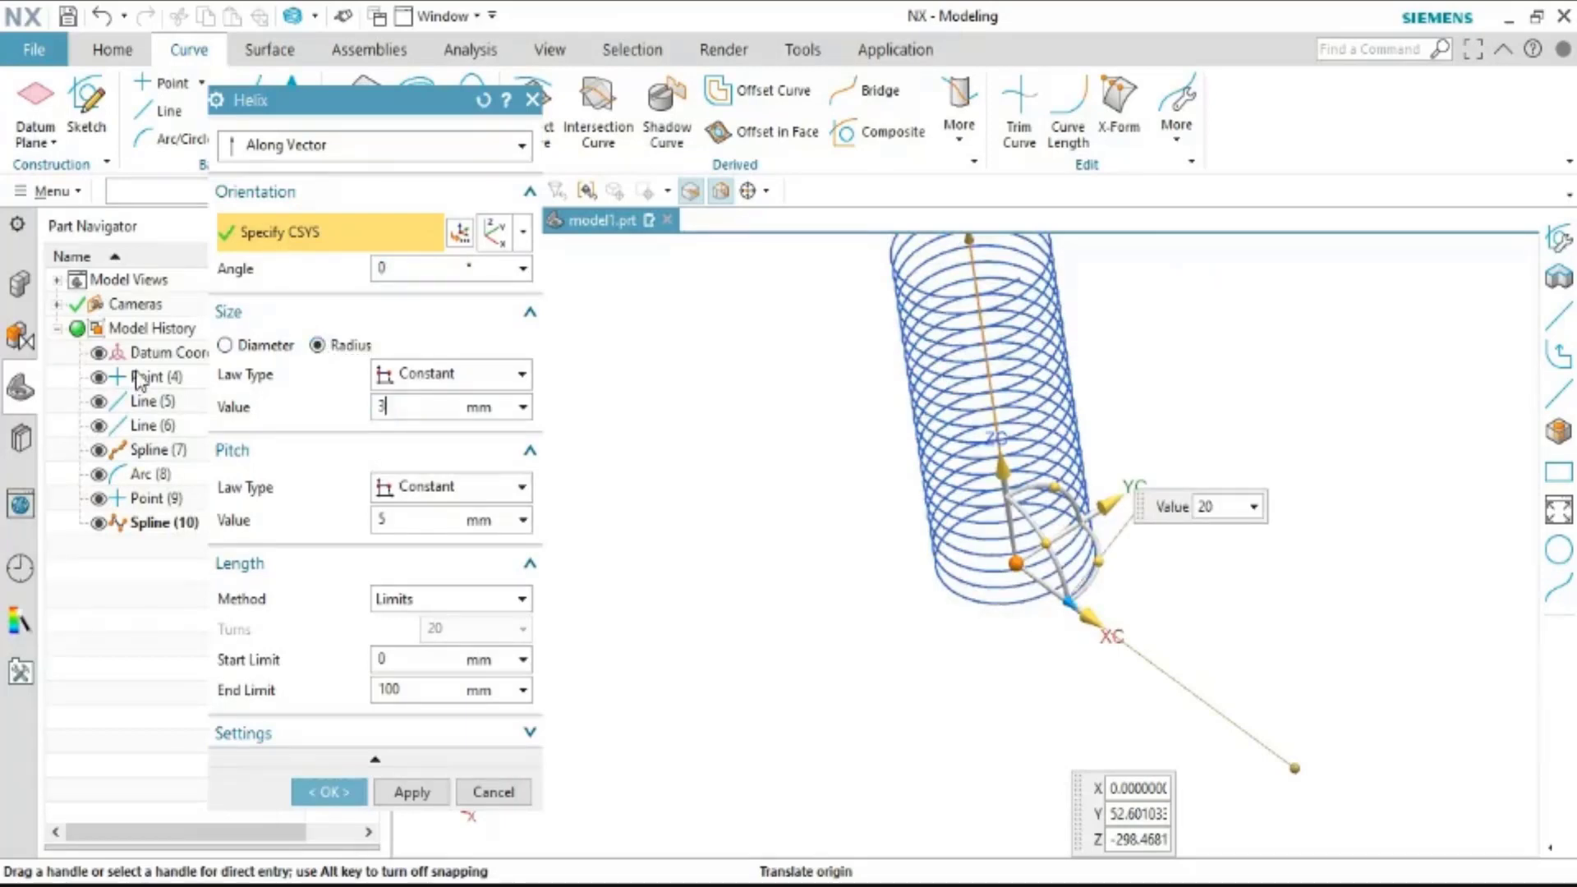
text(0)
scroll(1305, 591, up, 3)
scroll(739, 704, down, 3)
scroll(934, 667, down, 2)
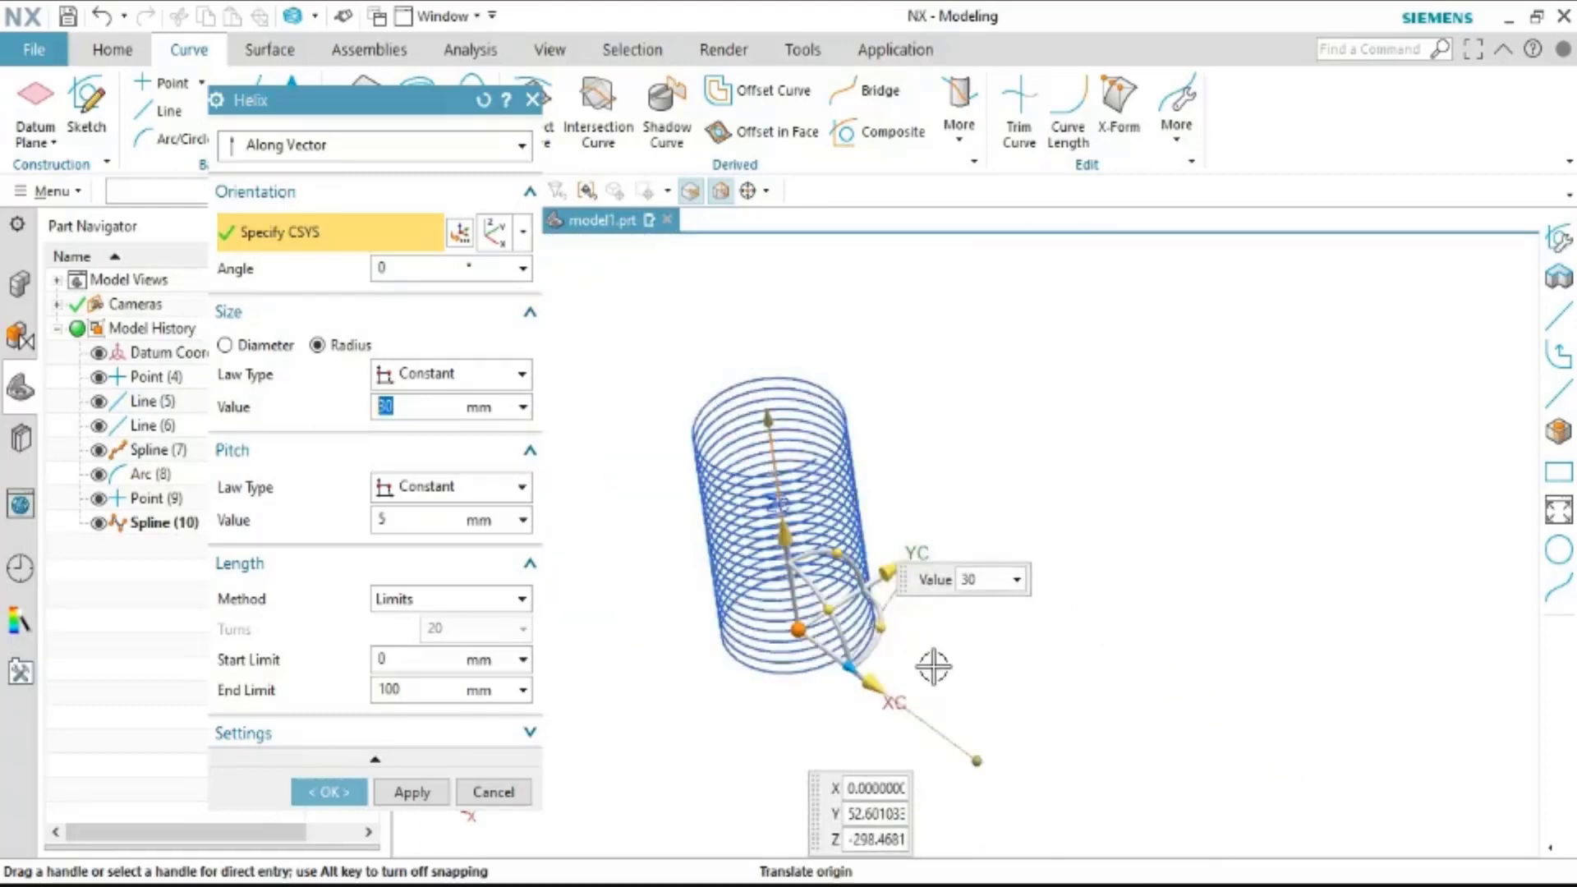
middle_drag(1101, 668, 1044, 658)
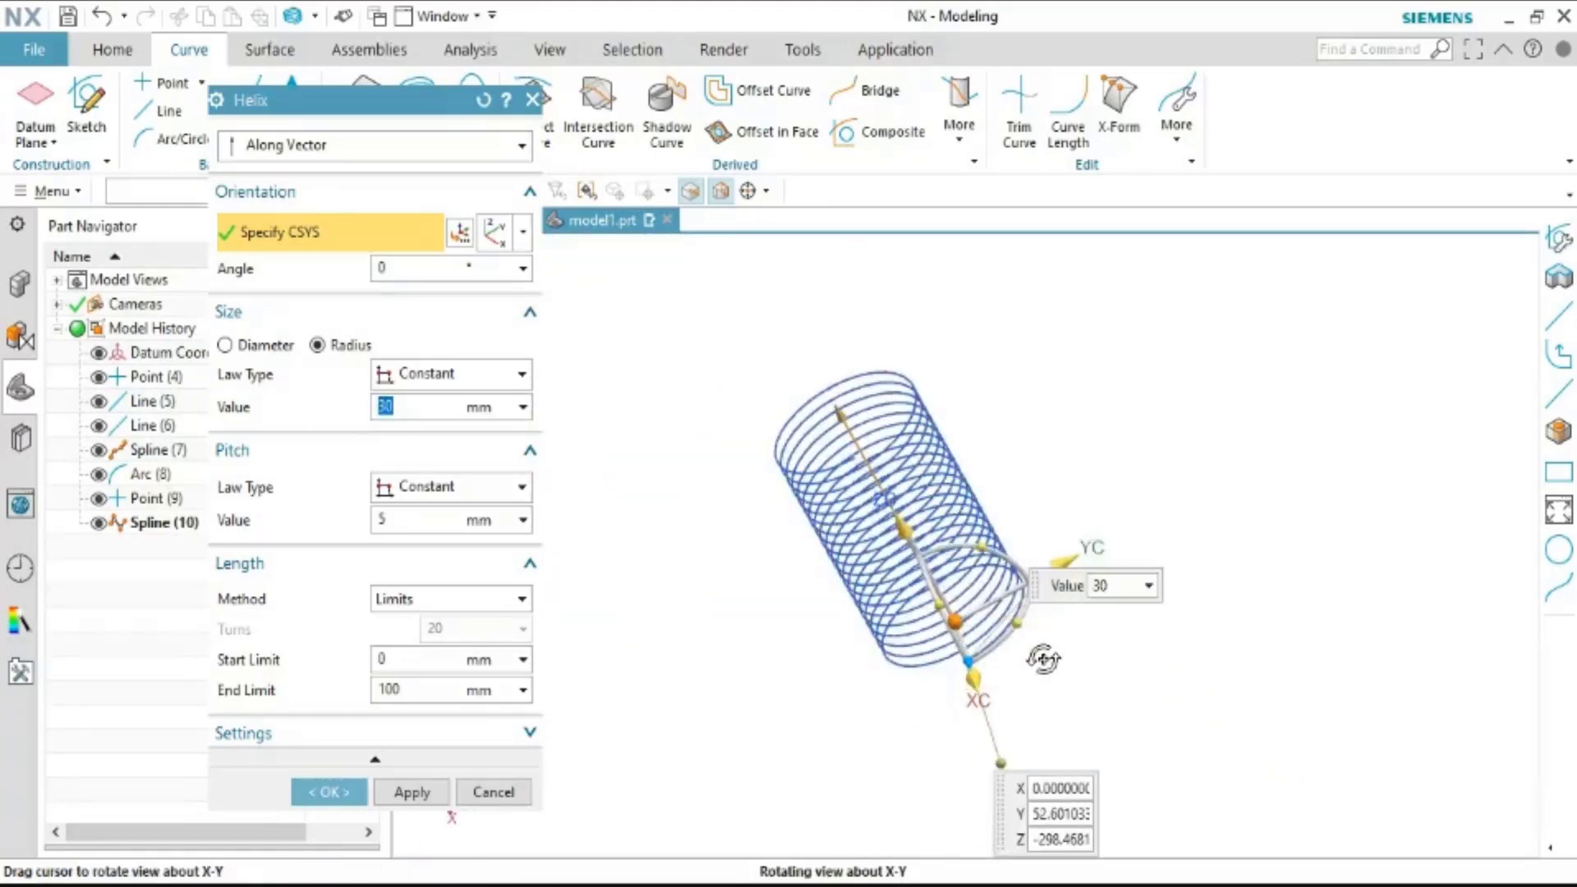
scroll(1041, 649, up, 3)
scroll(985, 624, up, 2)
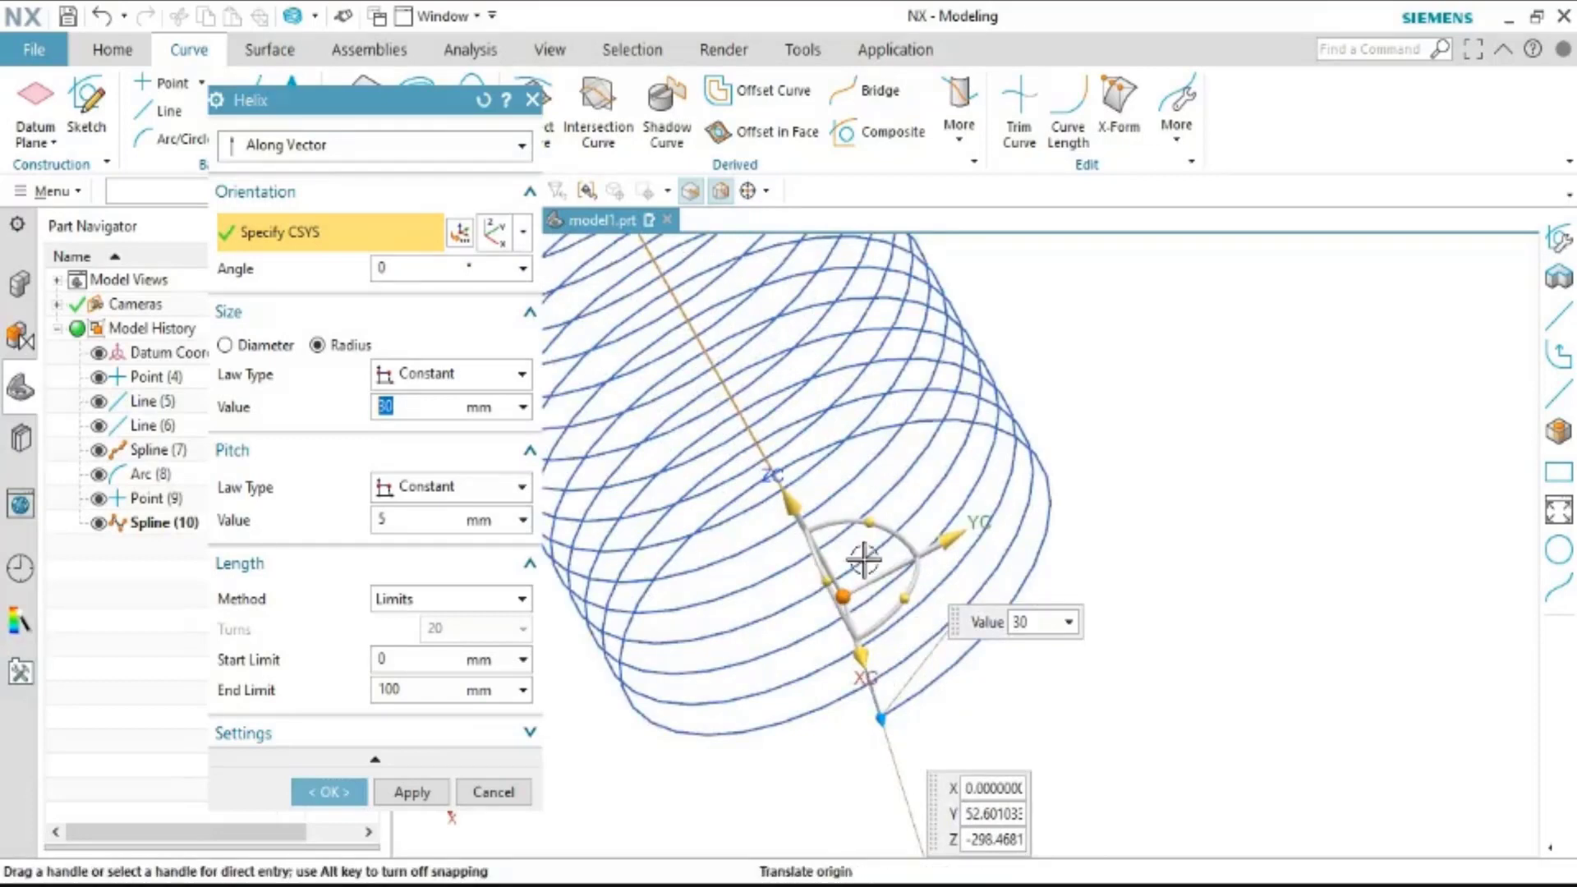
scroll(1068, 386, down, 3)
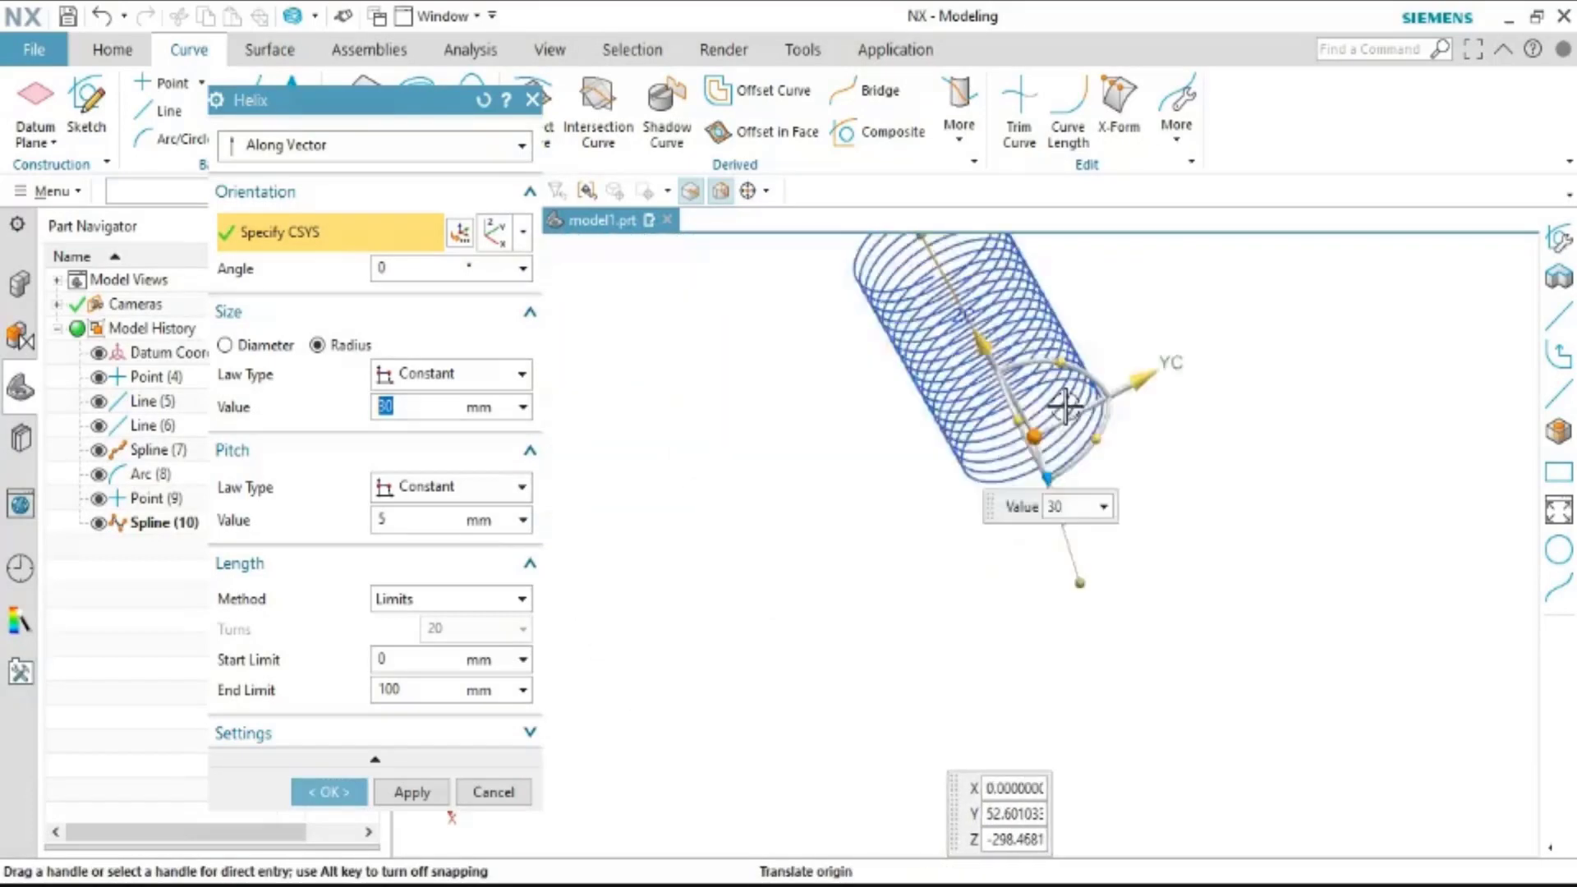
scroll(904, 461, down, 2)
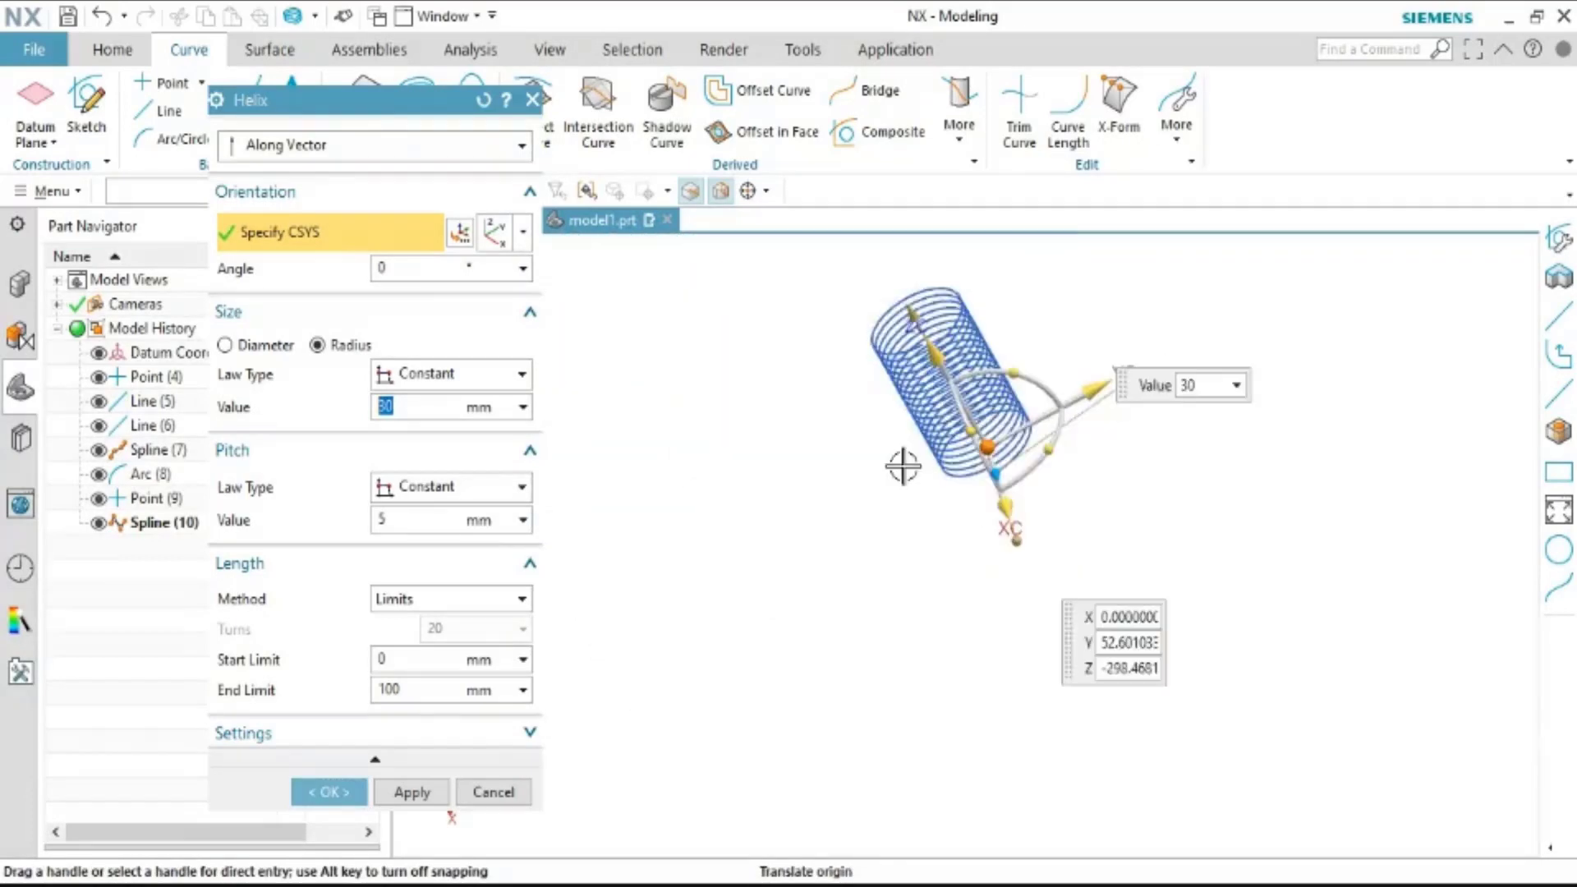
Set the constant helix pitch to 50 mm
click(406, 519)
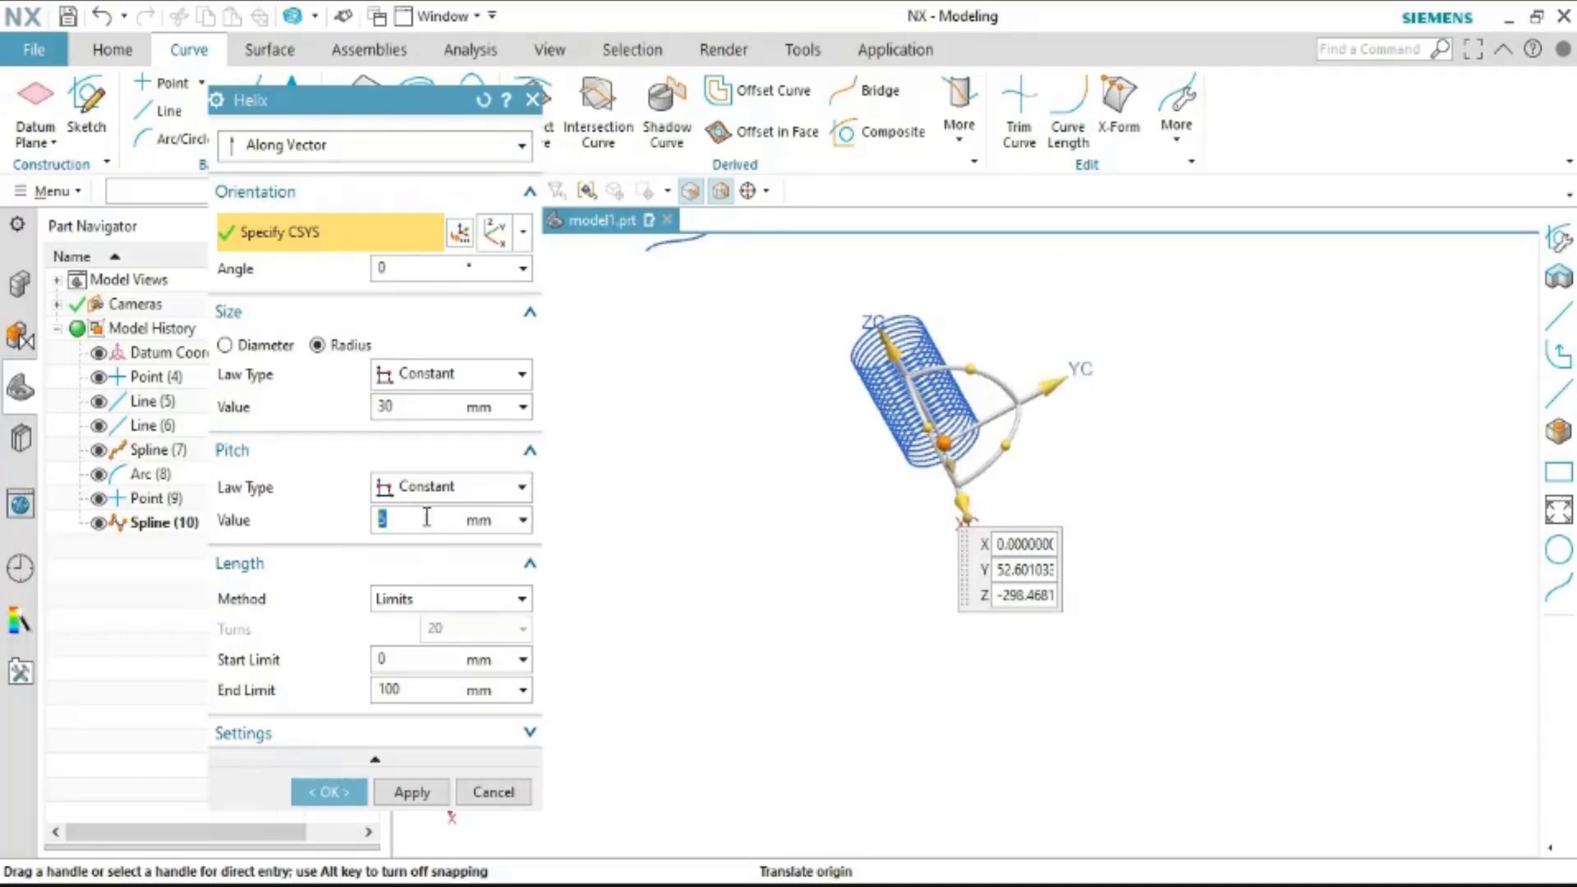
text(50)
key(Return)
scroll(940, 415, up, 1)
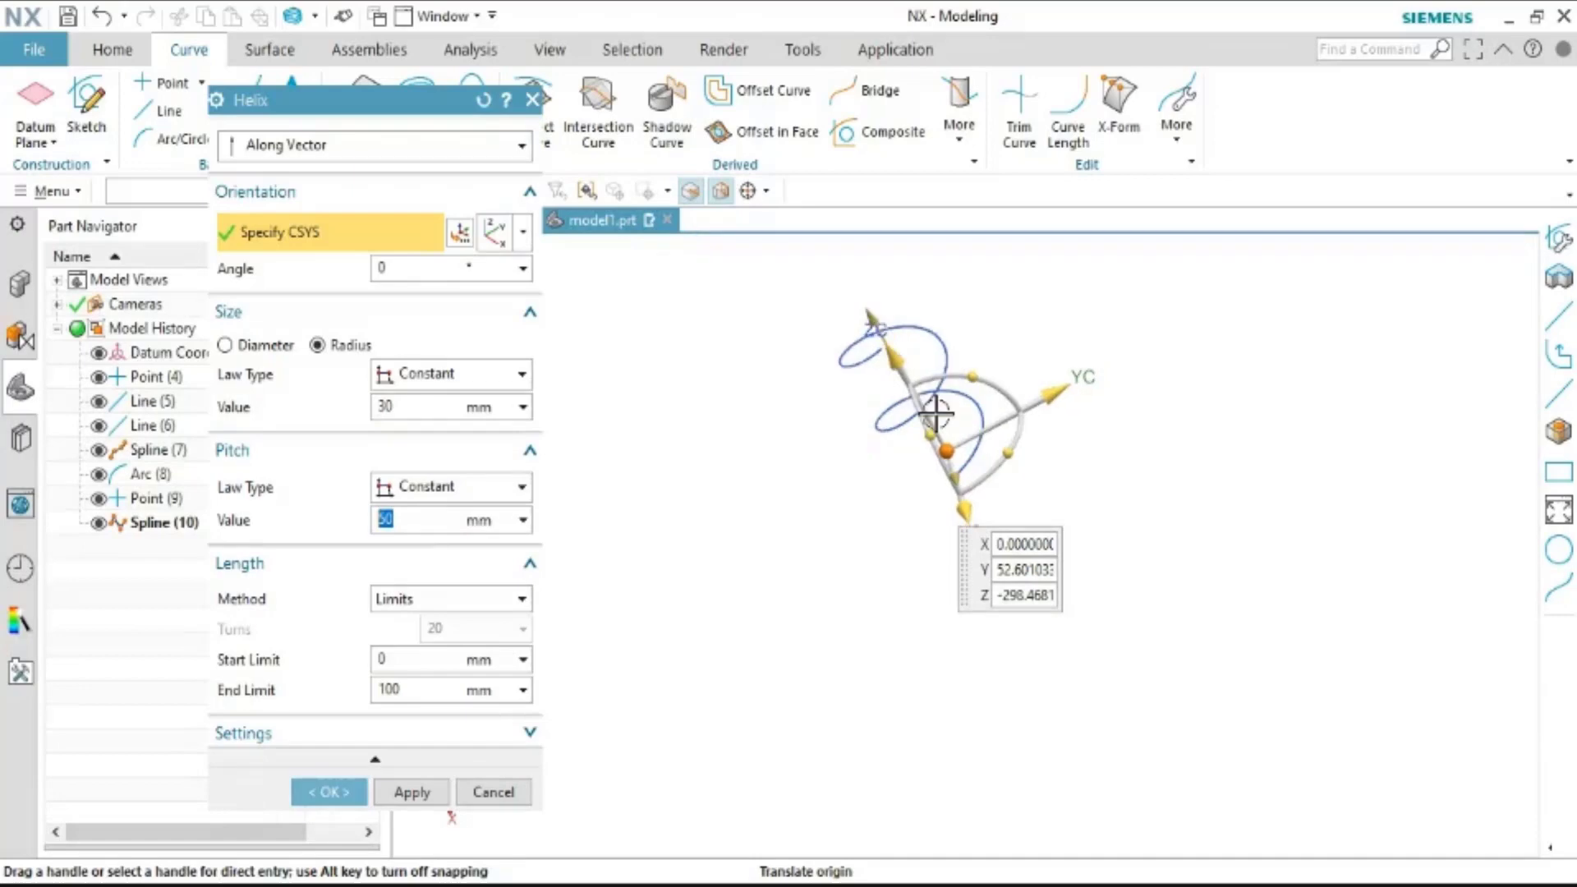
scroll(916, 353, up, 2)
scroll(916, 353, up, 2)
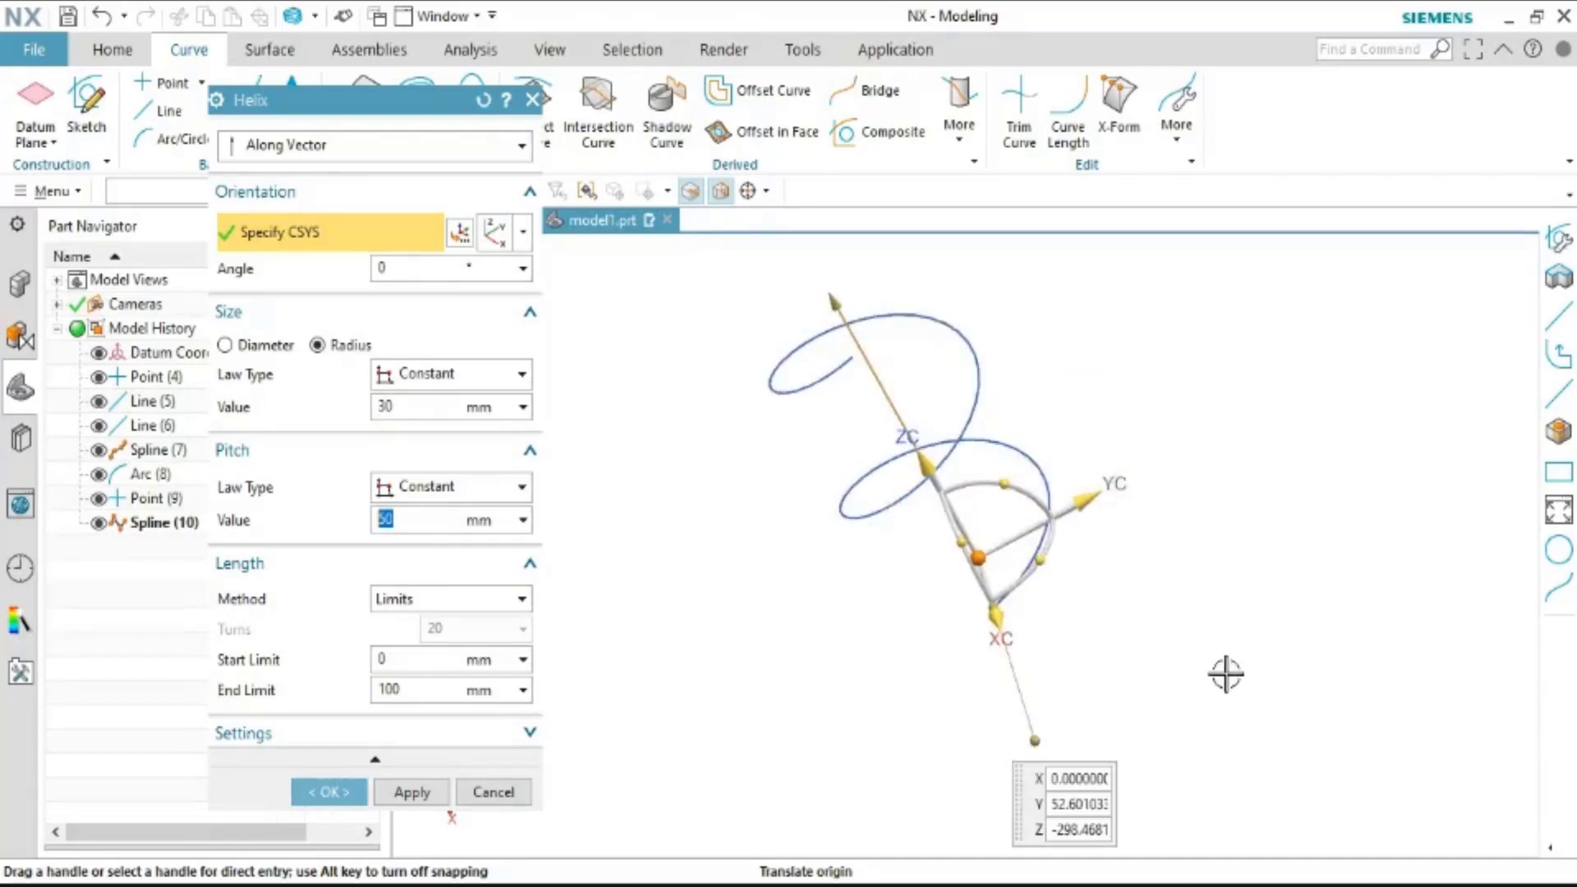
Set the helix end limit to 200 mm, giving four turns
click(403, 689)
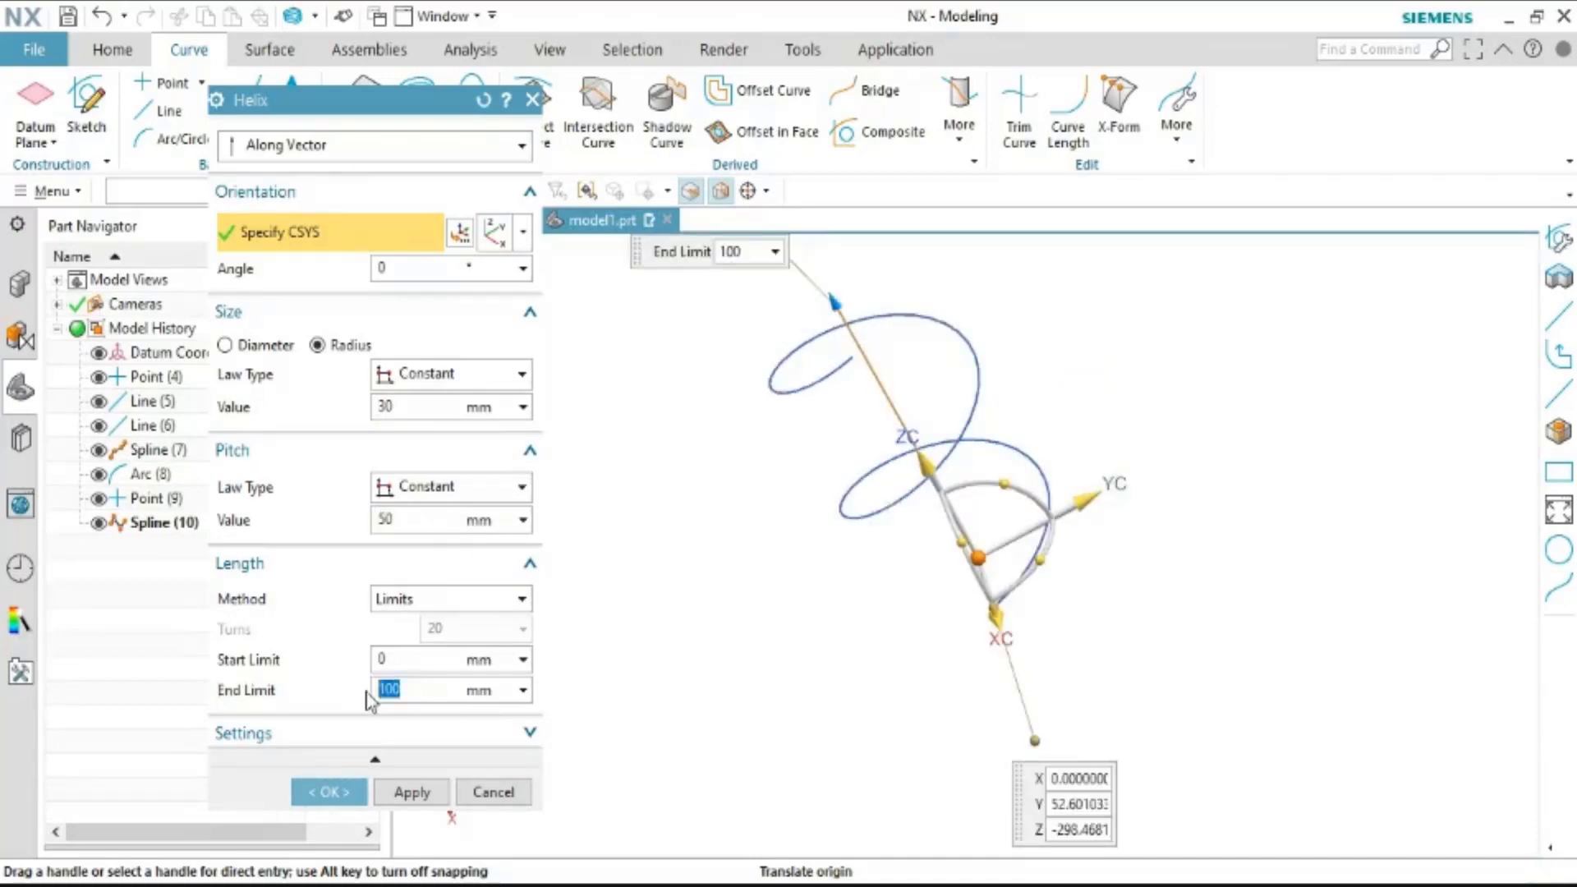
text(200)
key(Return)
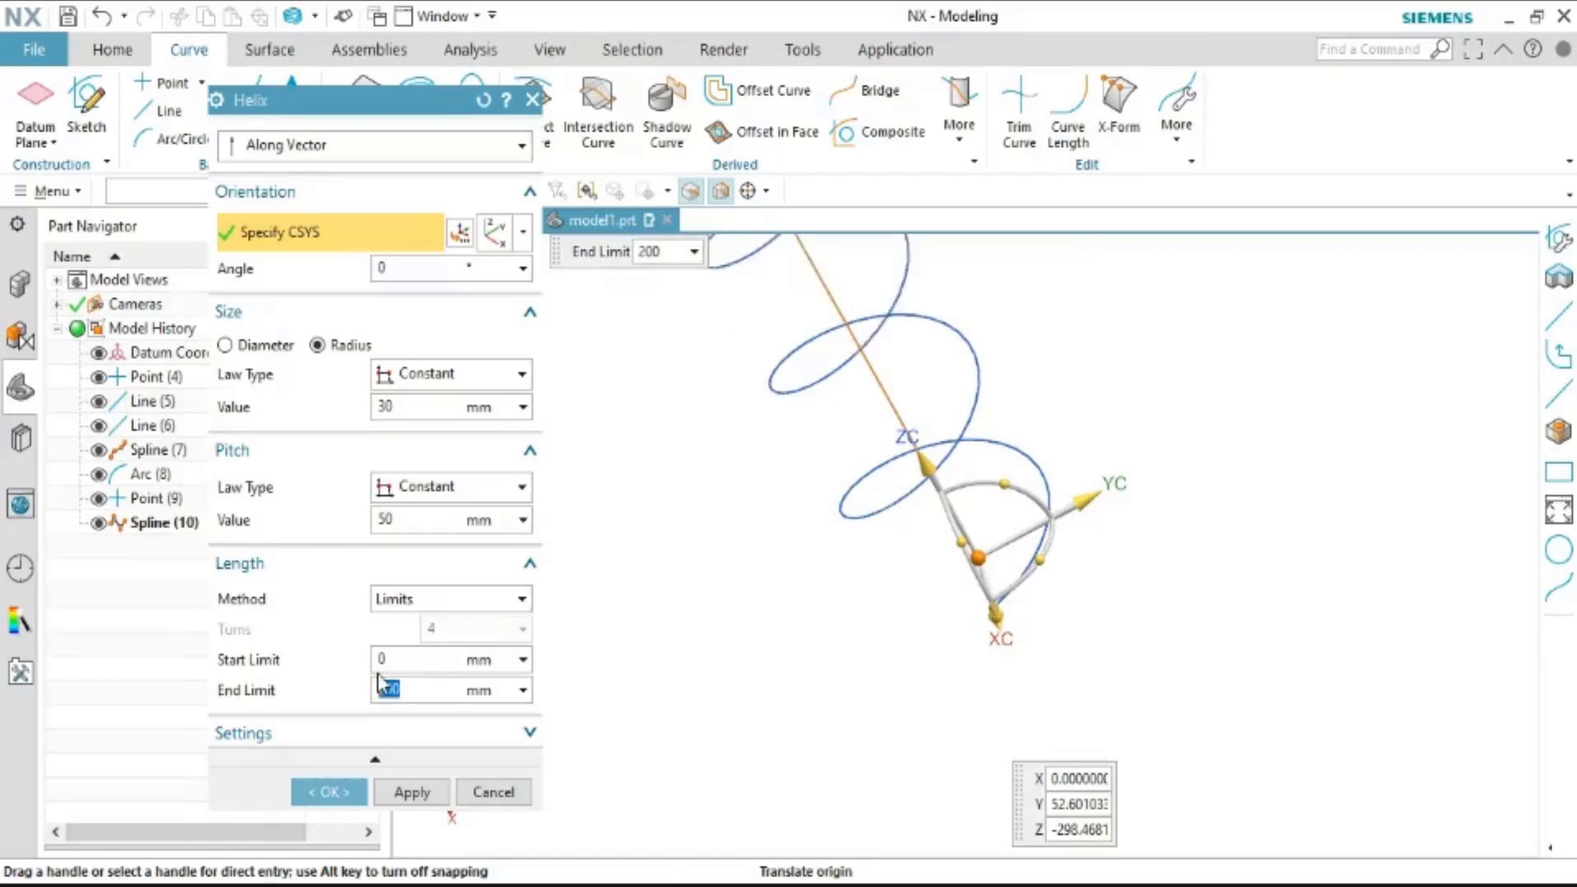
scroll(1134, 591, down, 3)
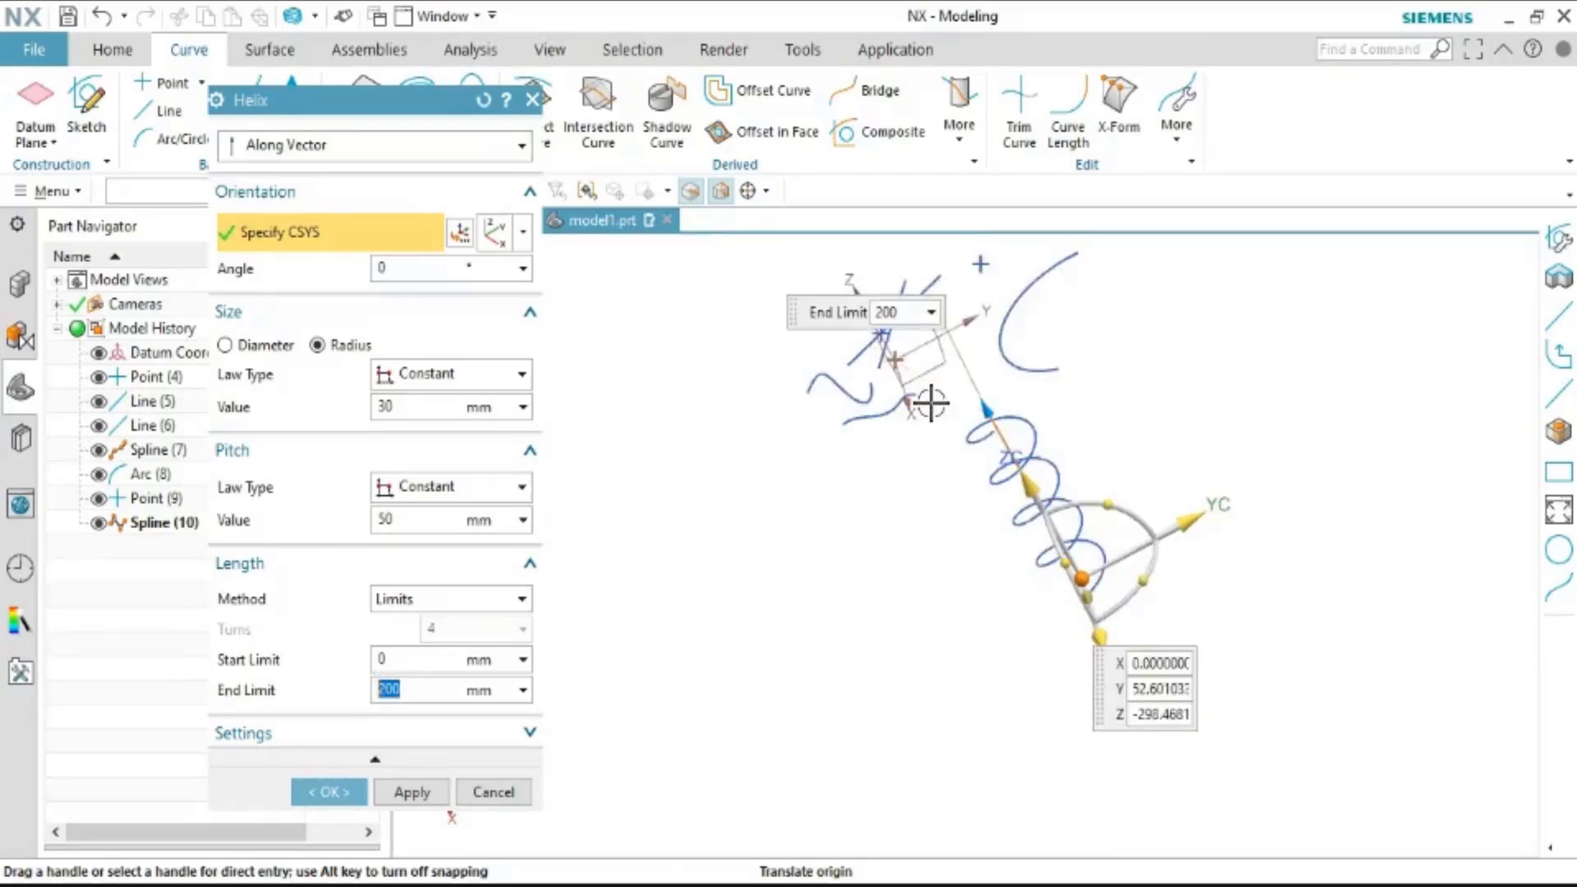
Drag the helix CSYS origin to a new position and reorient its axes
drag(1035, 459, 1232, 480)
mouse_move(978, 573)
mouse_down()
mouse_move(1193, 402)
mouse_move(1170, 331)
mouse_up()
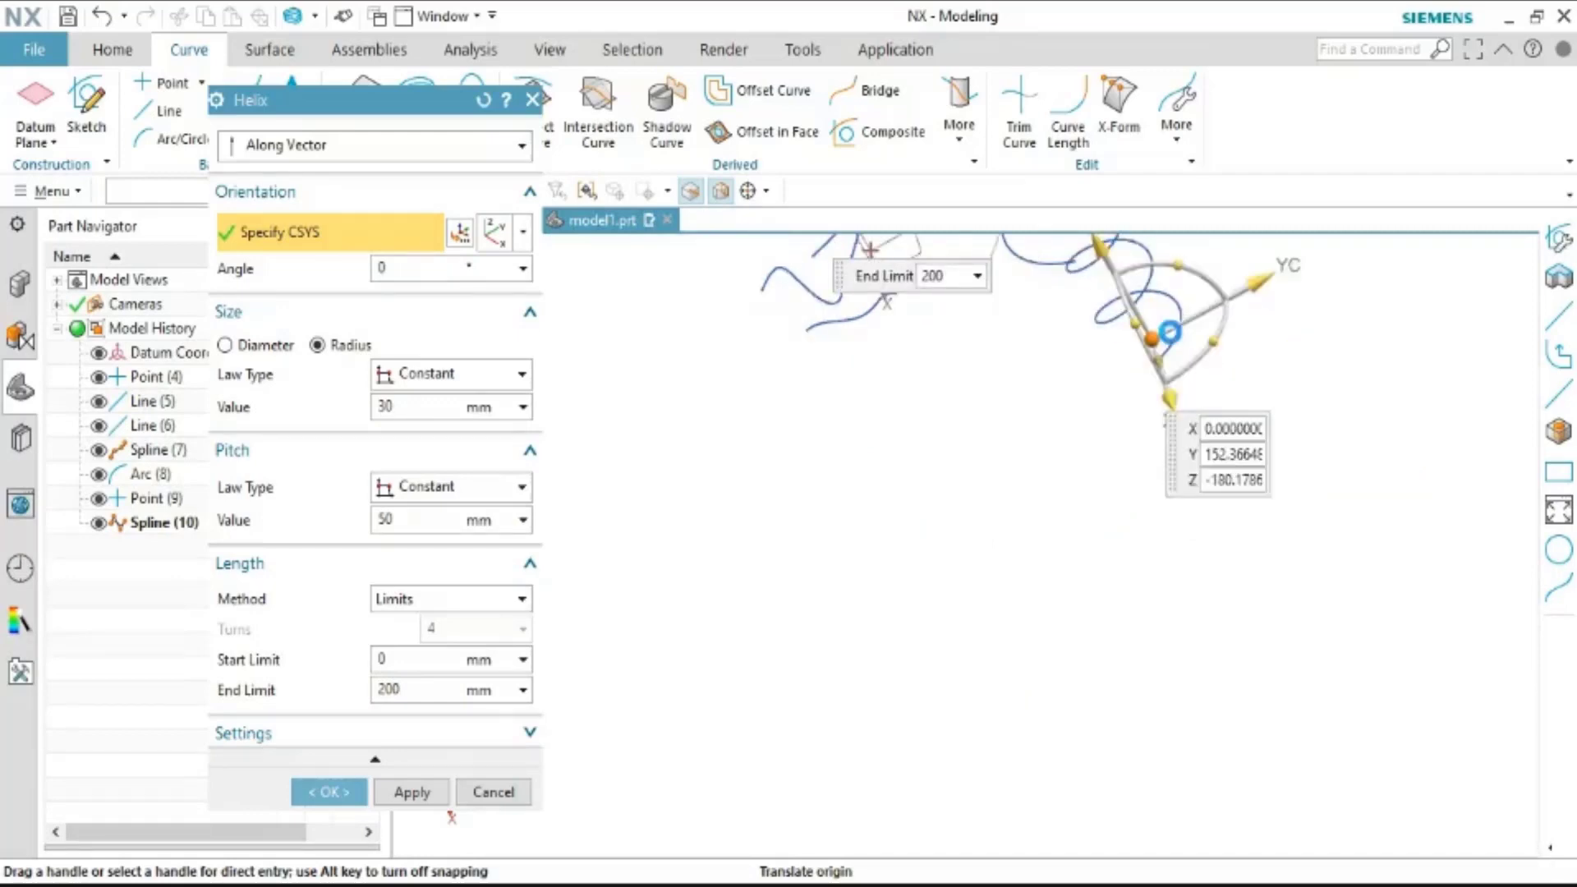
middle_drag(1170, 331, 1236, 302)
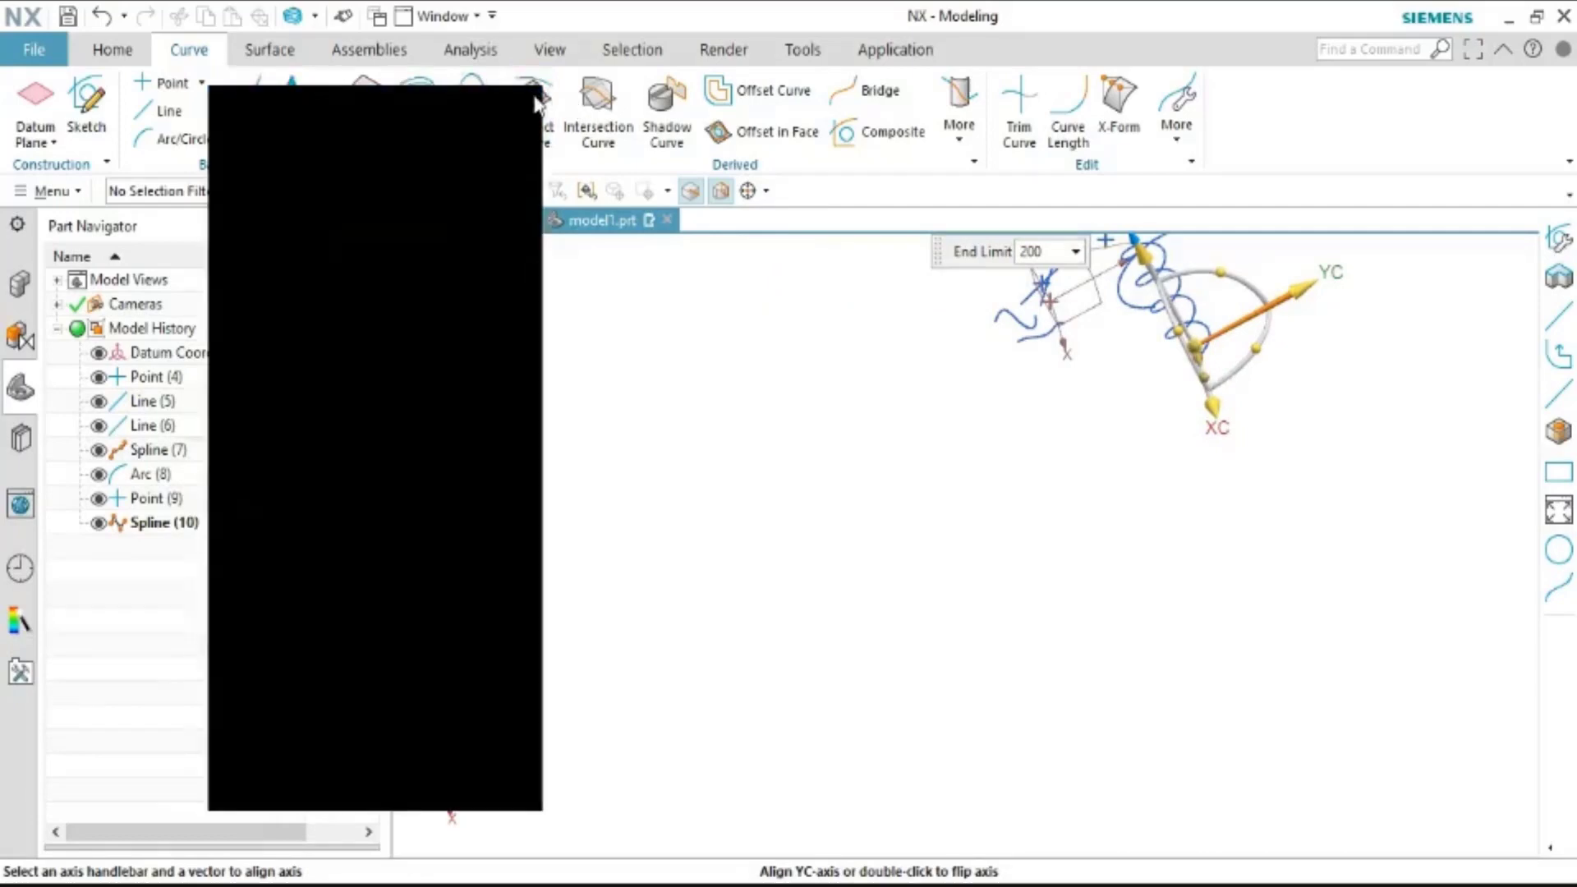
Cancel the helix and delete the datum and all earlier curves
click(533, 99)
mouse_move(574, 295)
middle_down()
mouse_move(841, 328)
mouse_move(884, 359)
mouse_move(872, 364)
middle_up()
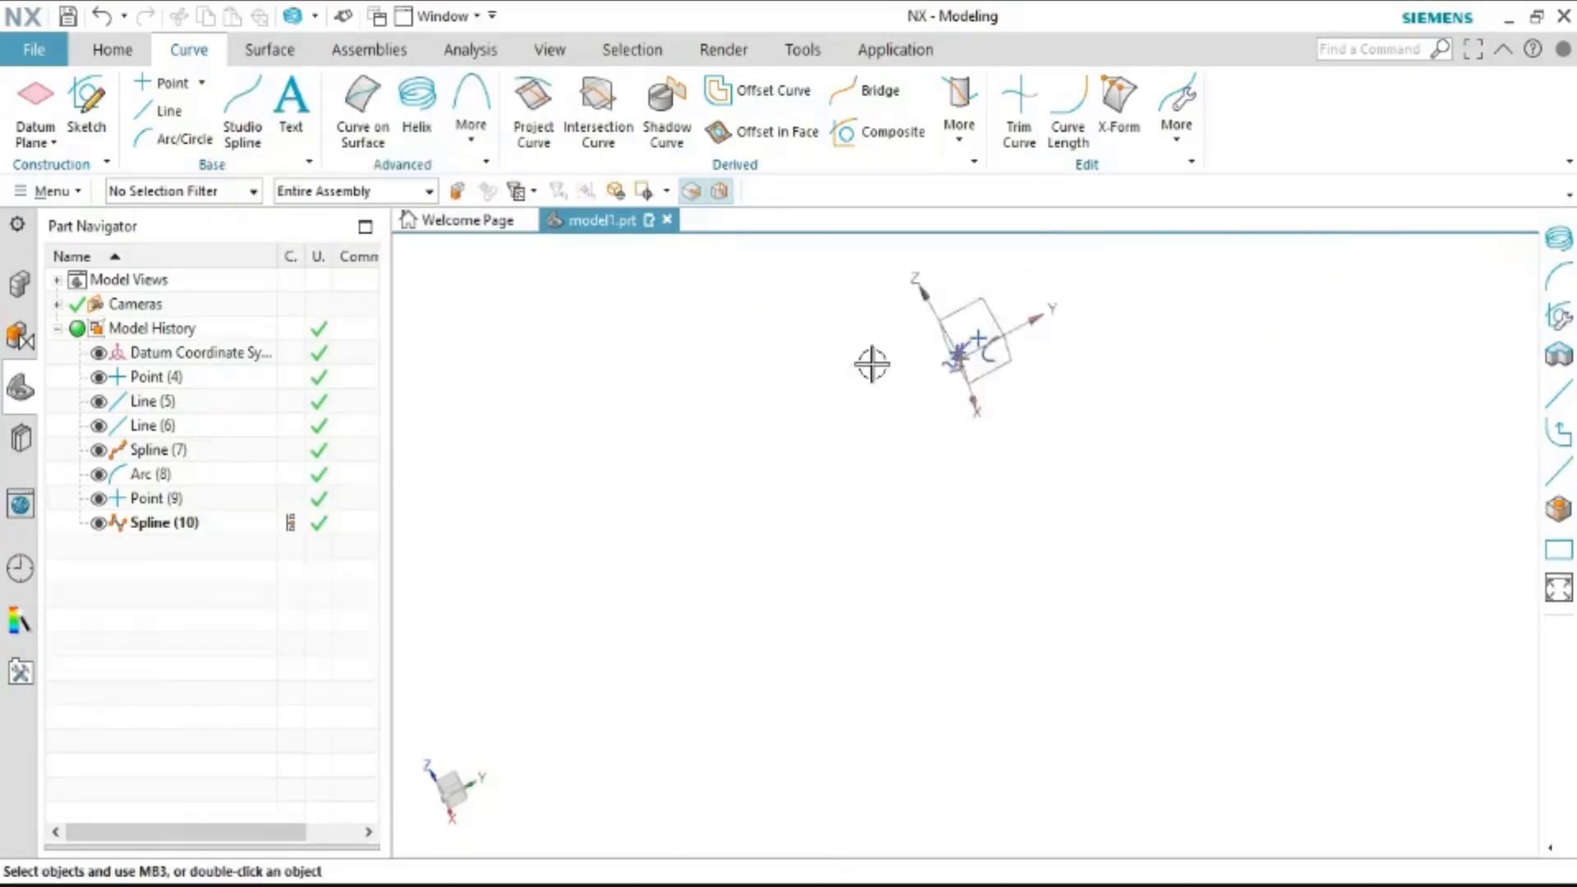
drag(937, 325, 1163, 494)
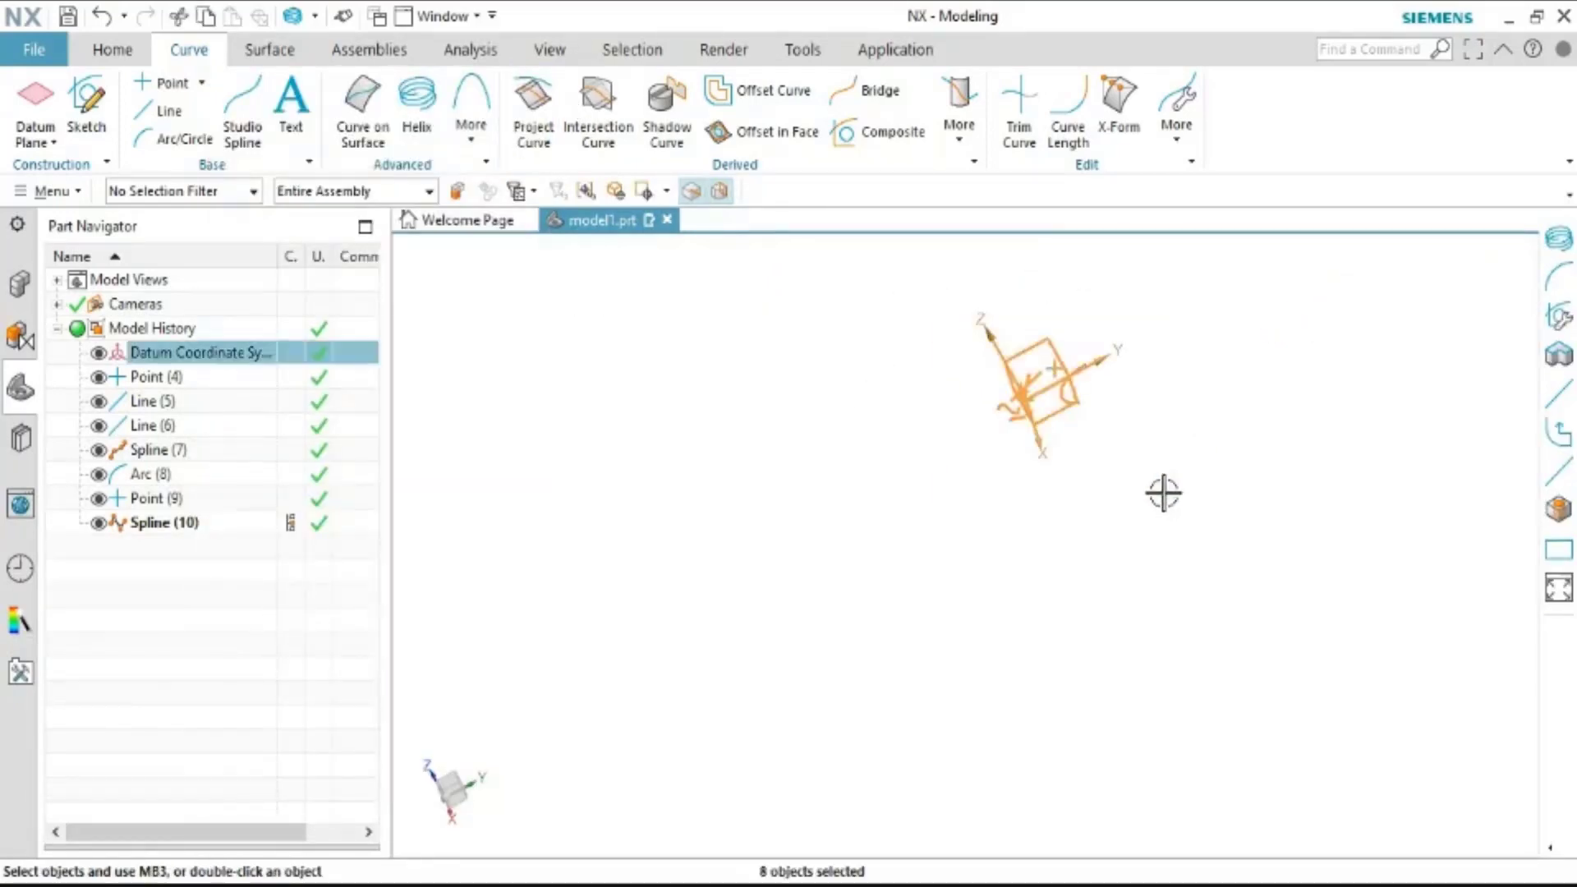
key(Delete)
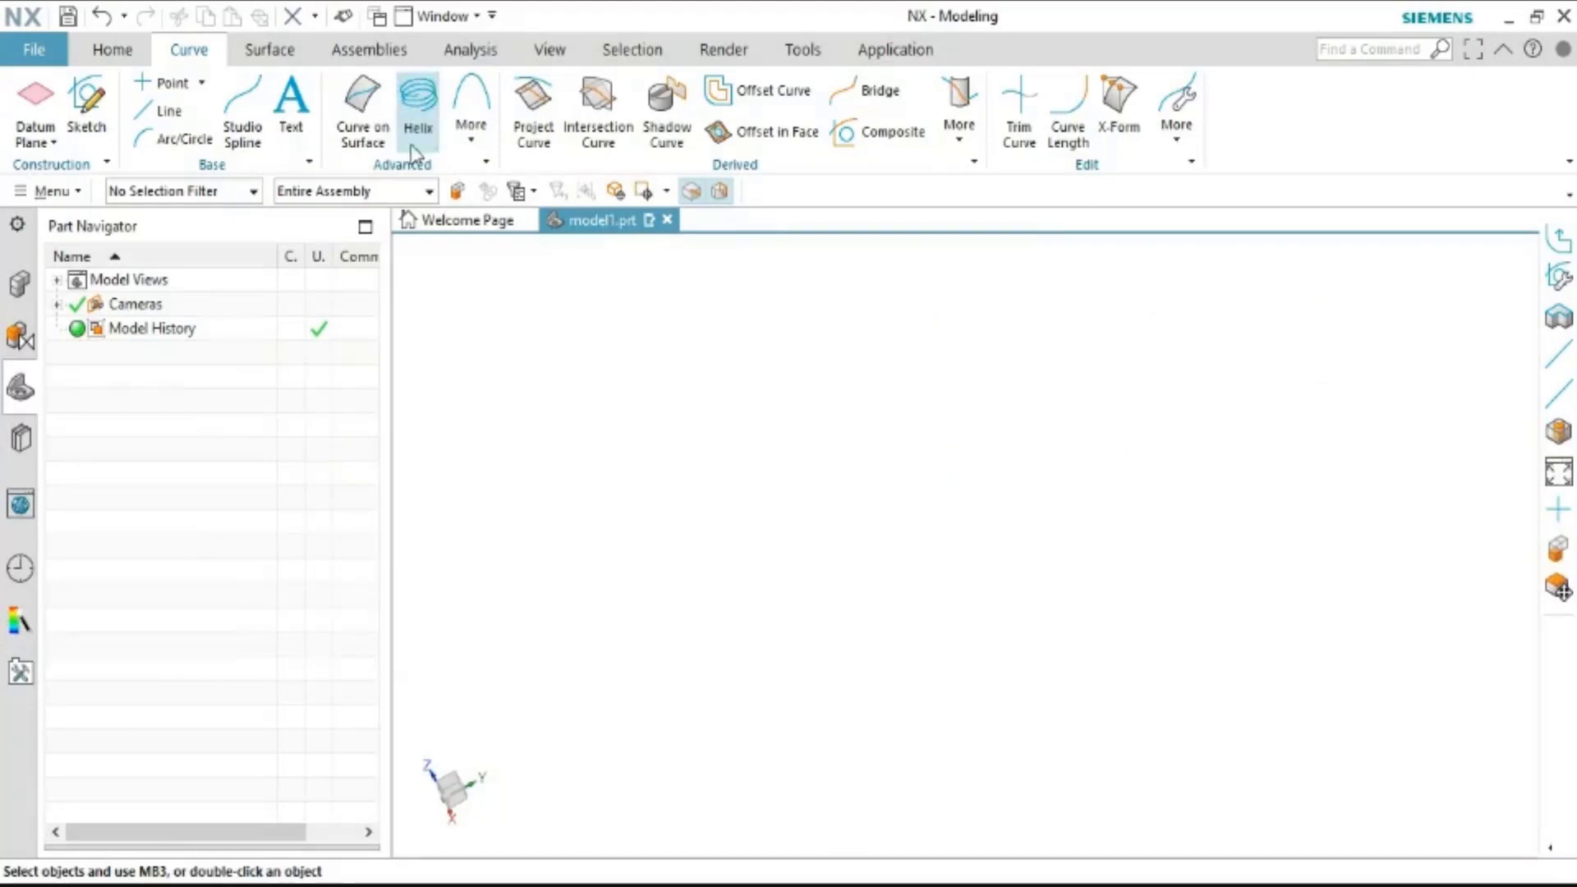
Start a new helix with constant size at 20 mm diameter and 5 mm pitch
click(412, 151)
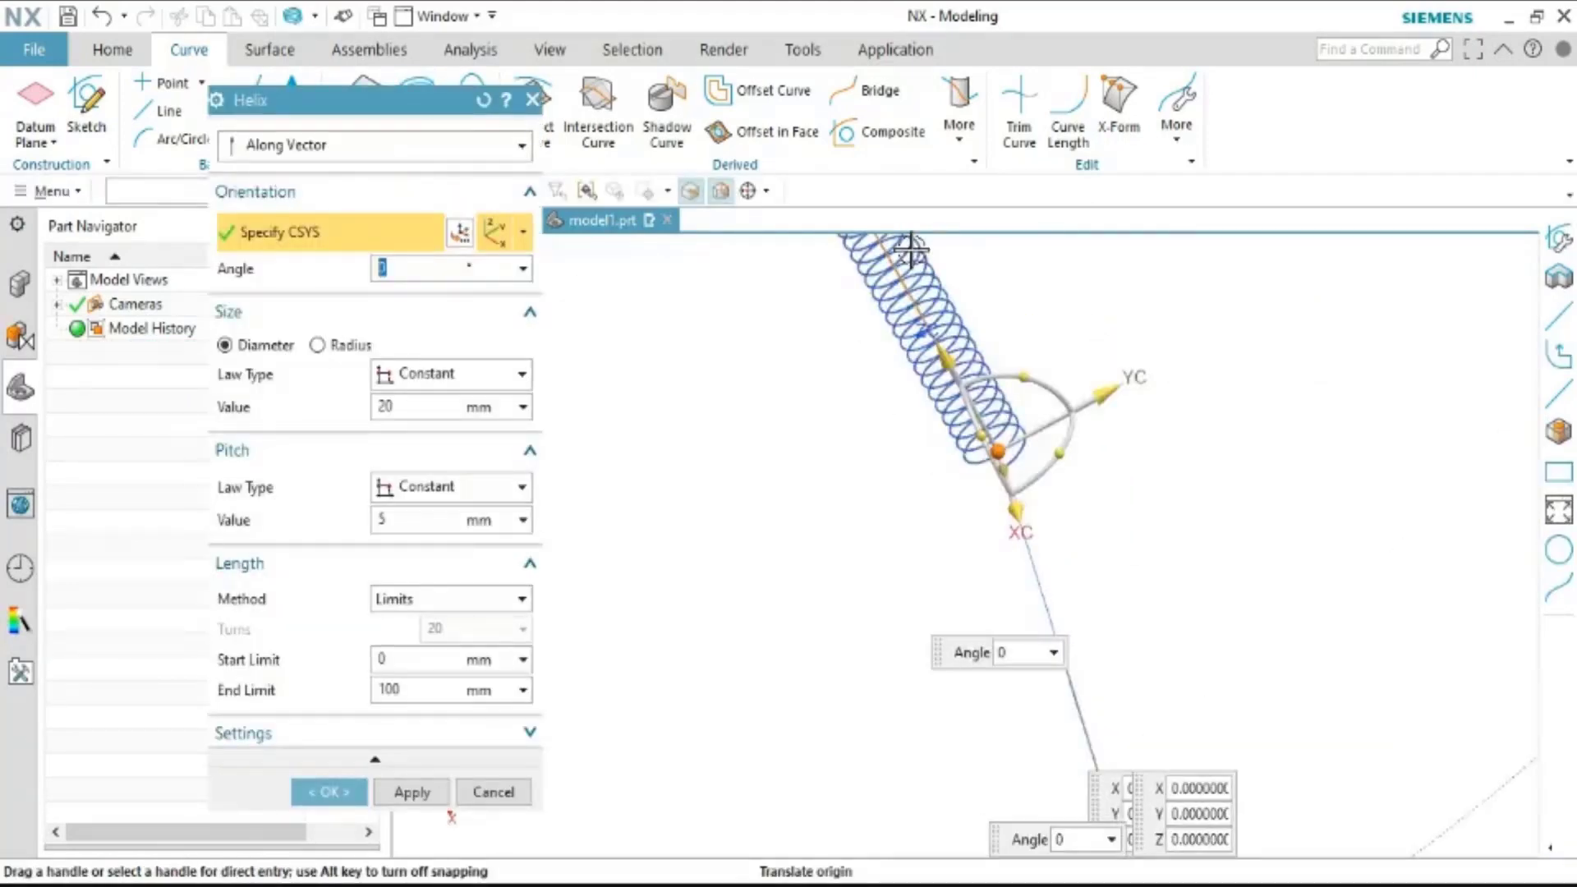
scroll(846, 235, up, 1)
scroll(848, 234, up, 1)
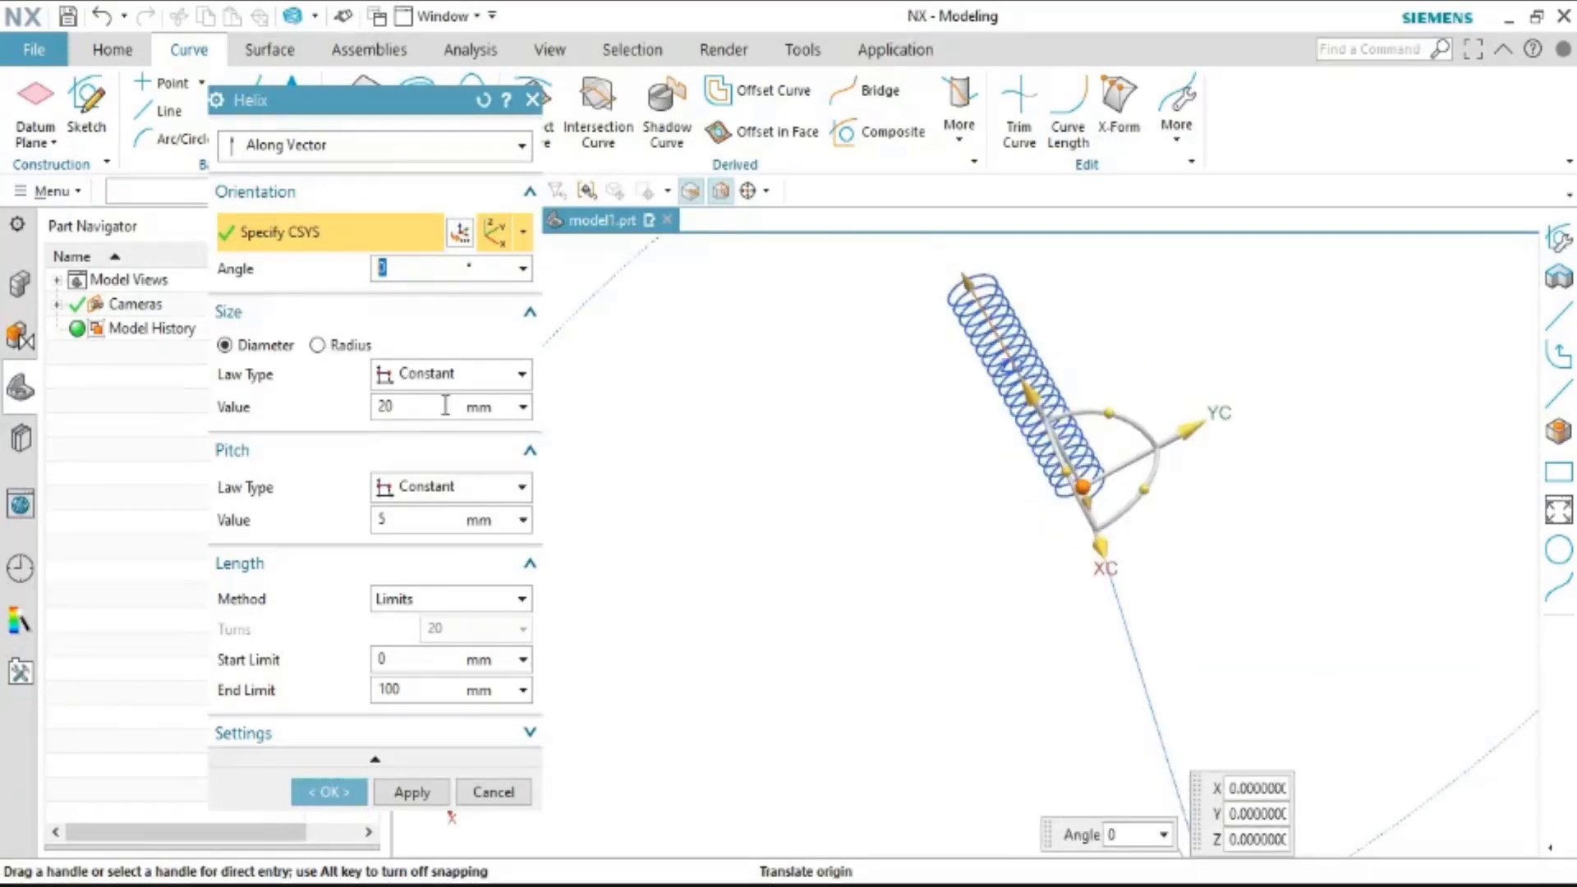
click(457, 375)
click(455, 398)
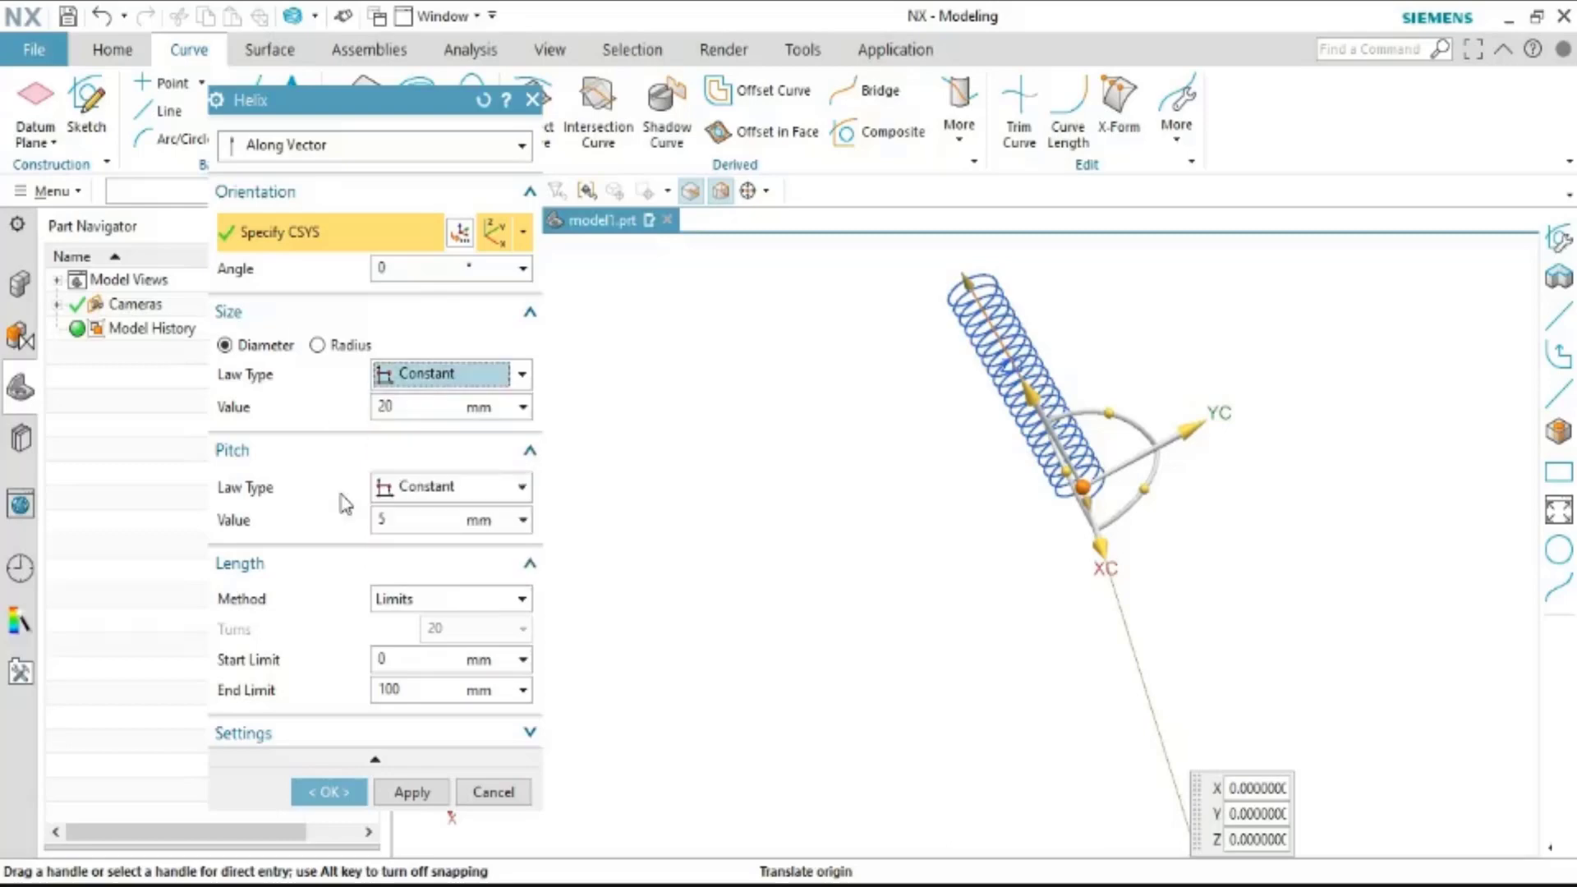
click(409, 488)
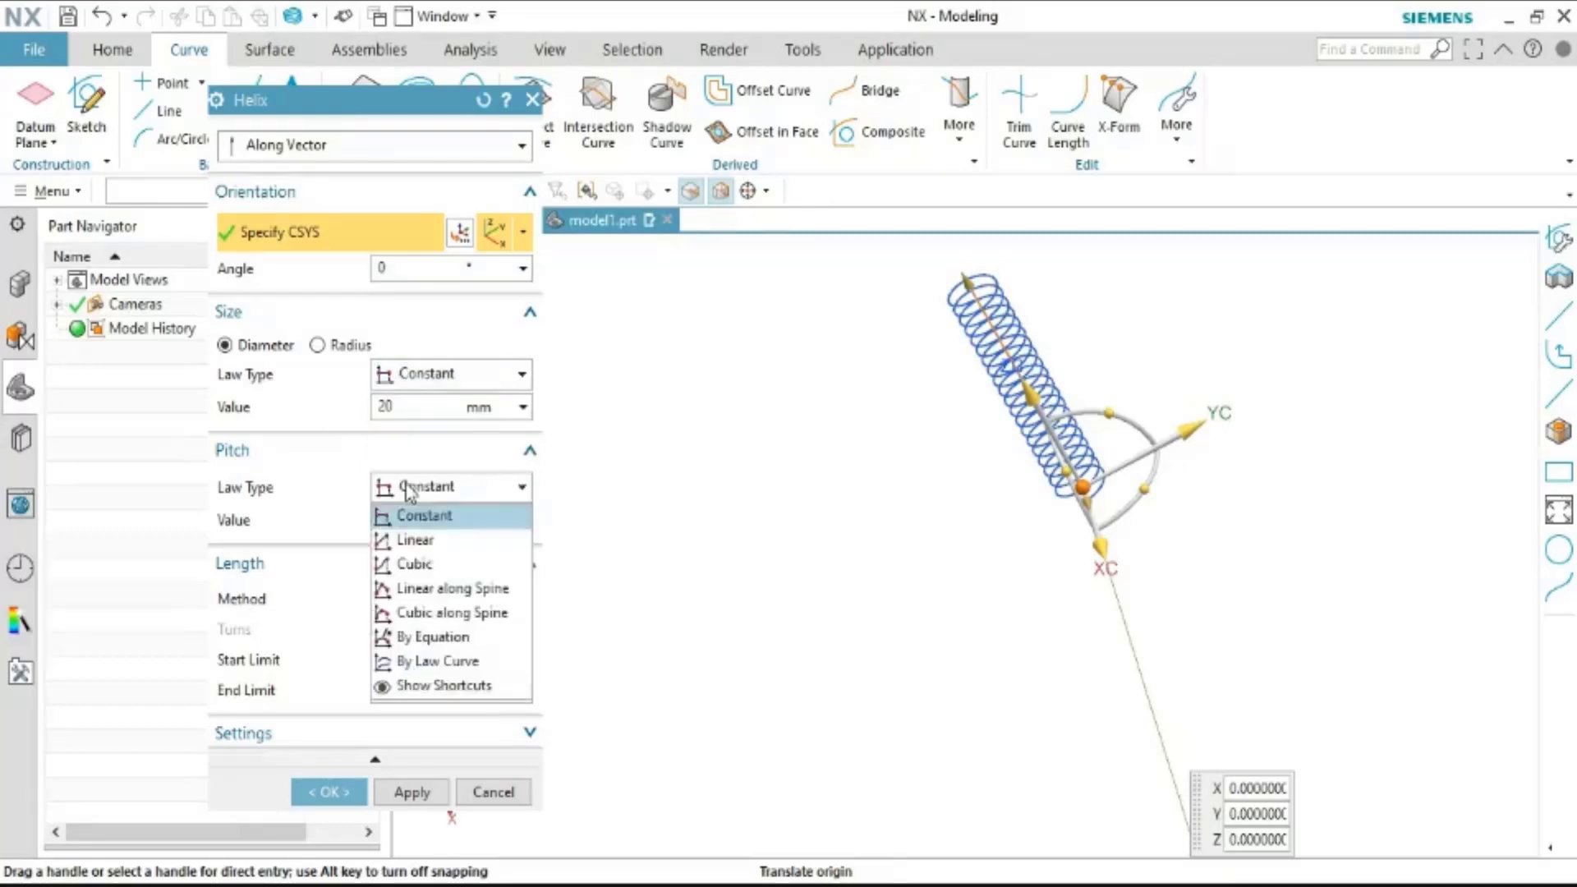
Set a linear pitch law from 10 mm start pitch to 6 mm end pitch
click(433, 545)
scroll(1098, 451, up, 3)
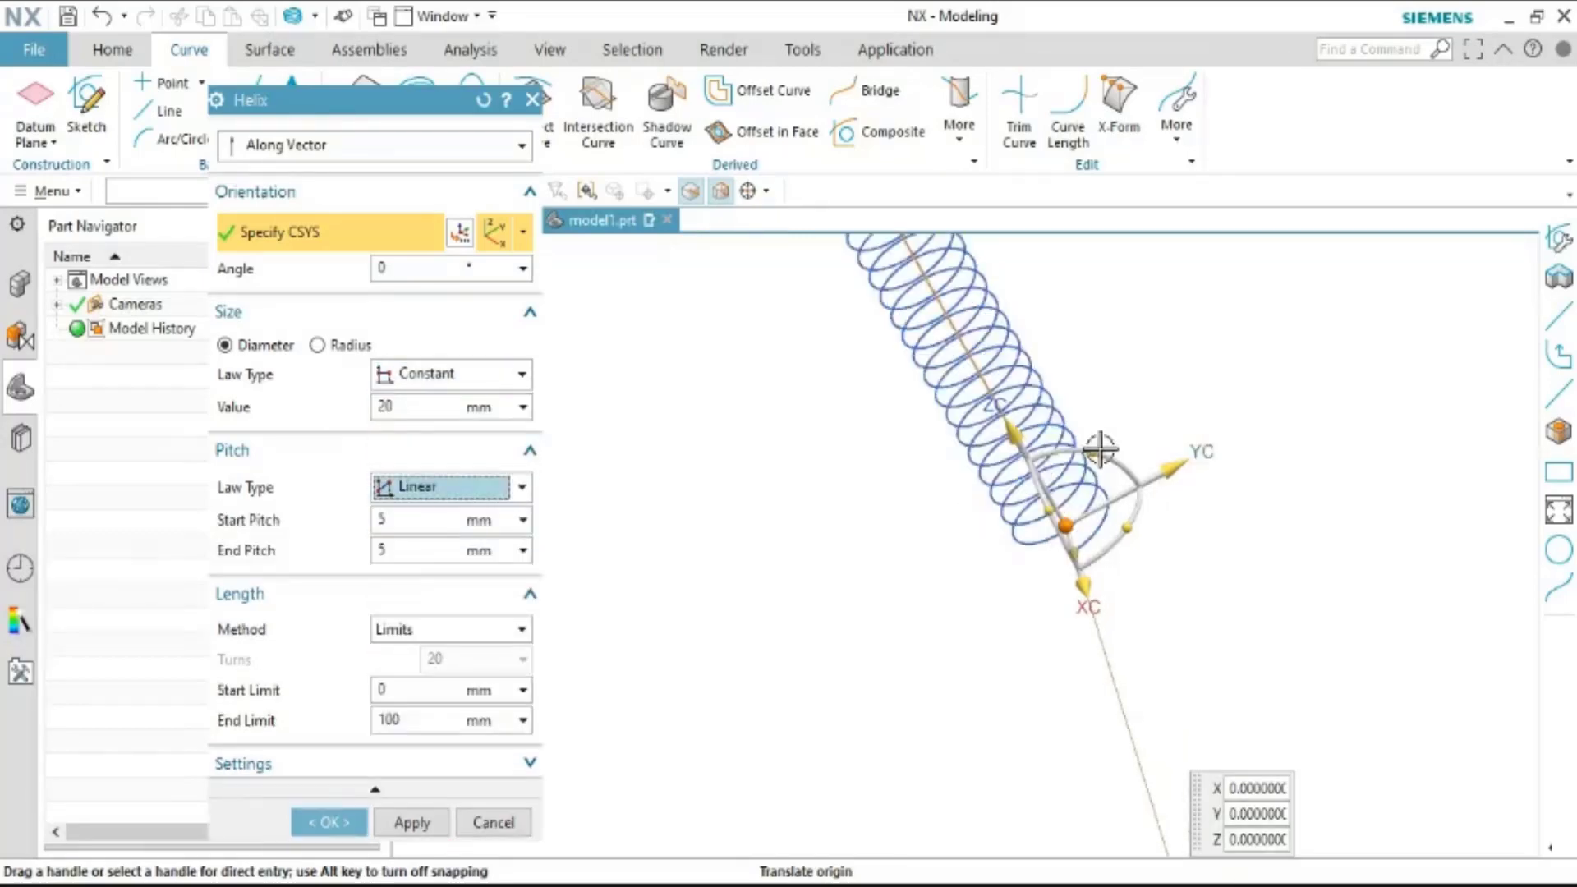
double_click(428, 521)
text(10)
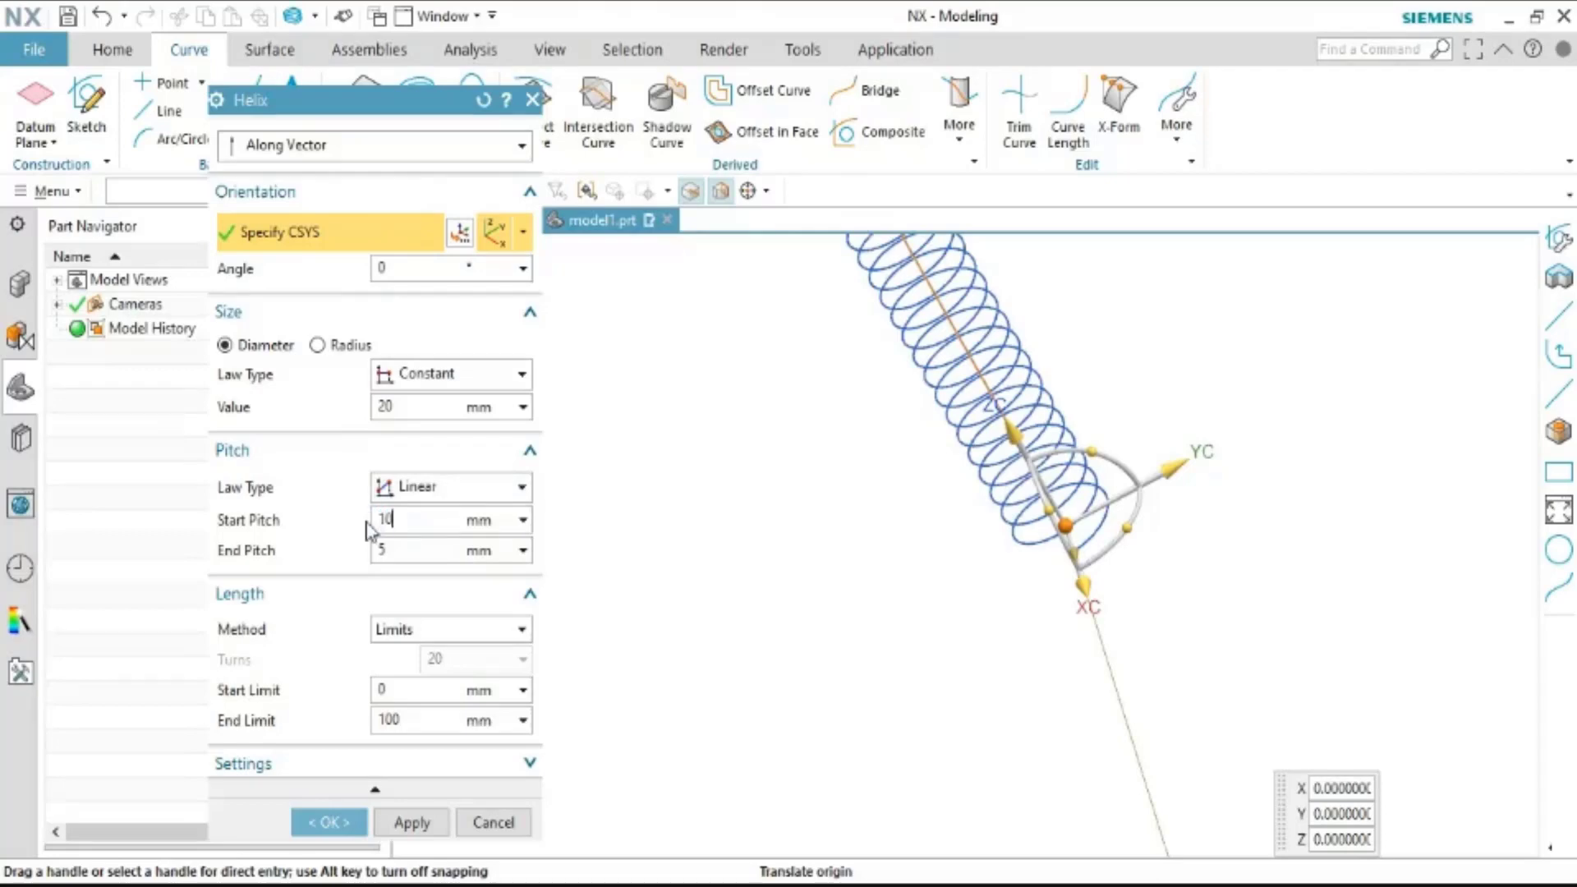
key(Return)
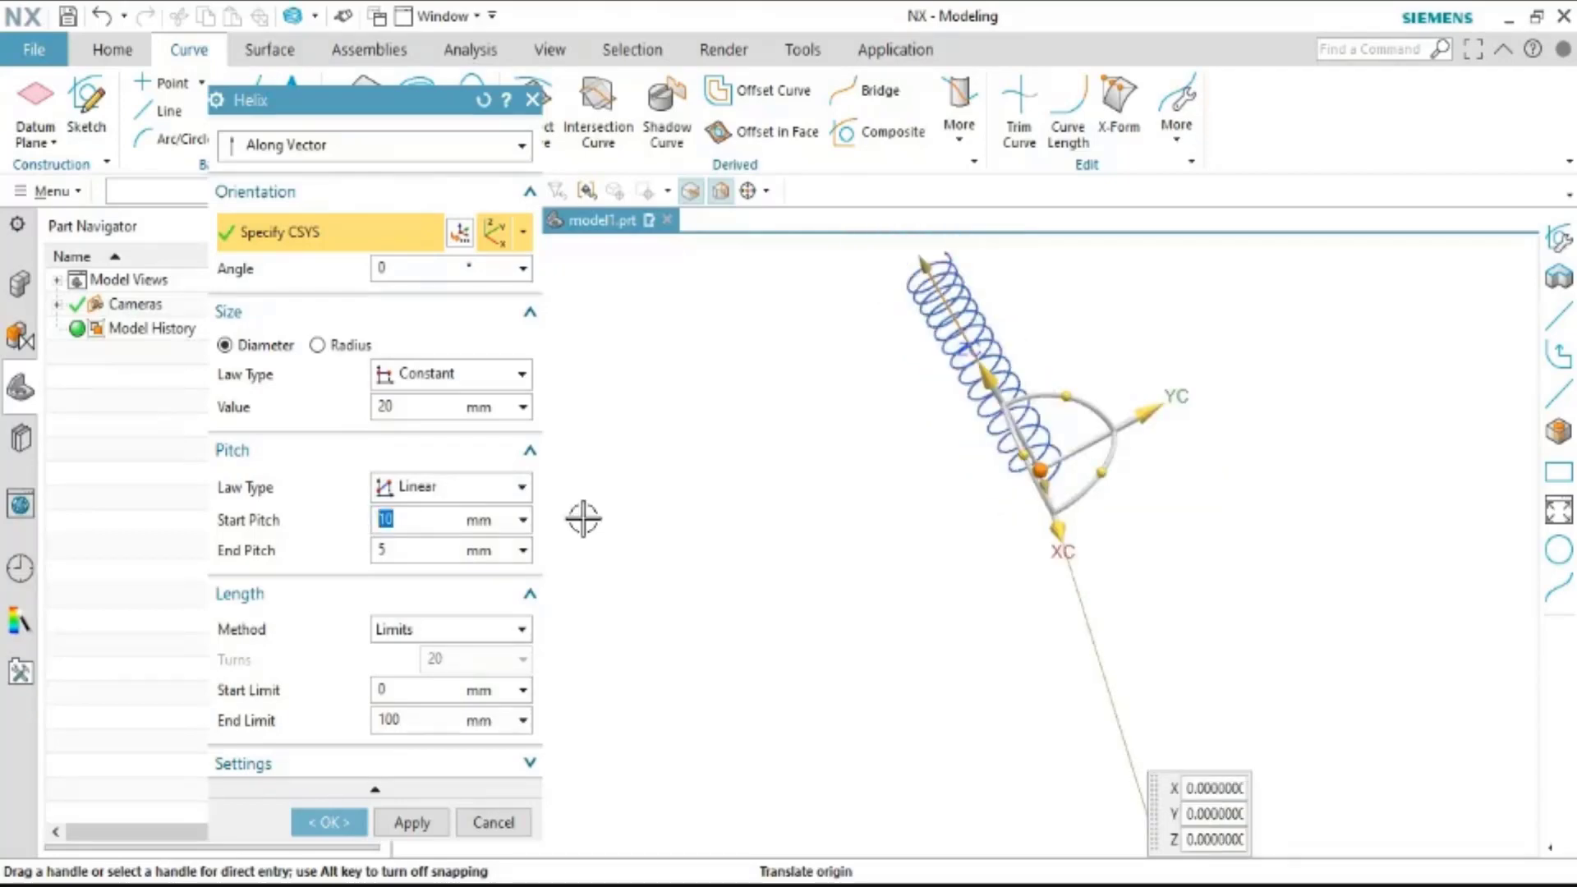
double_click(408, 550)
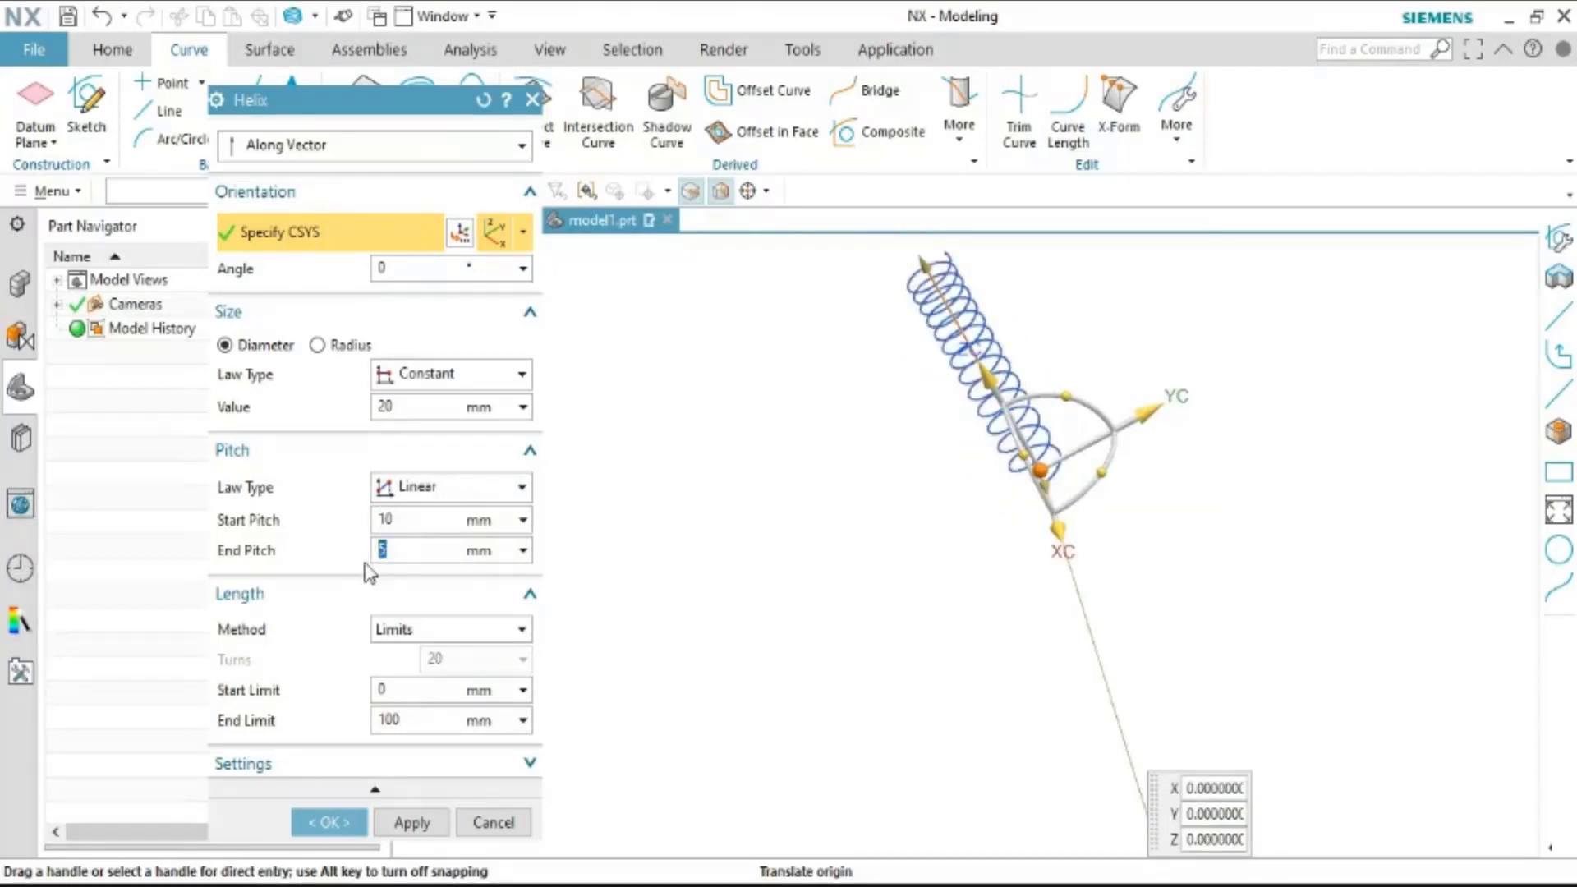
text(6)
key(Return)
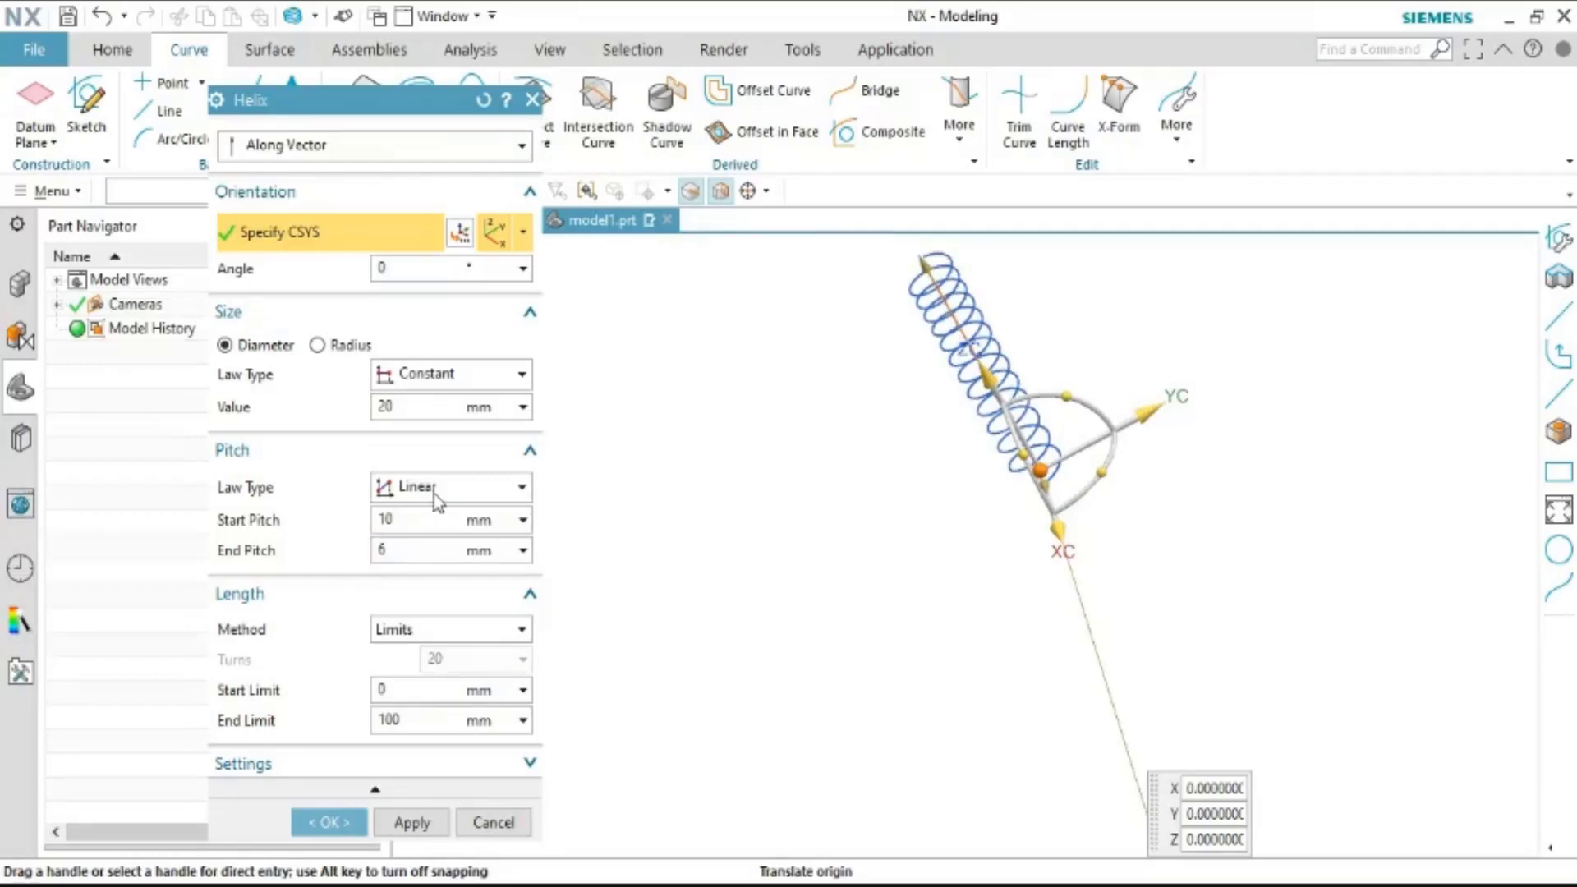
Switch the pitch law to cubic with a 30 mm start pitch
click(434, 495)
click(417, 564)
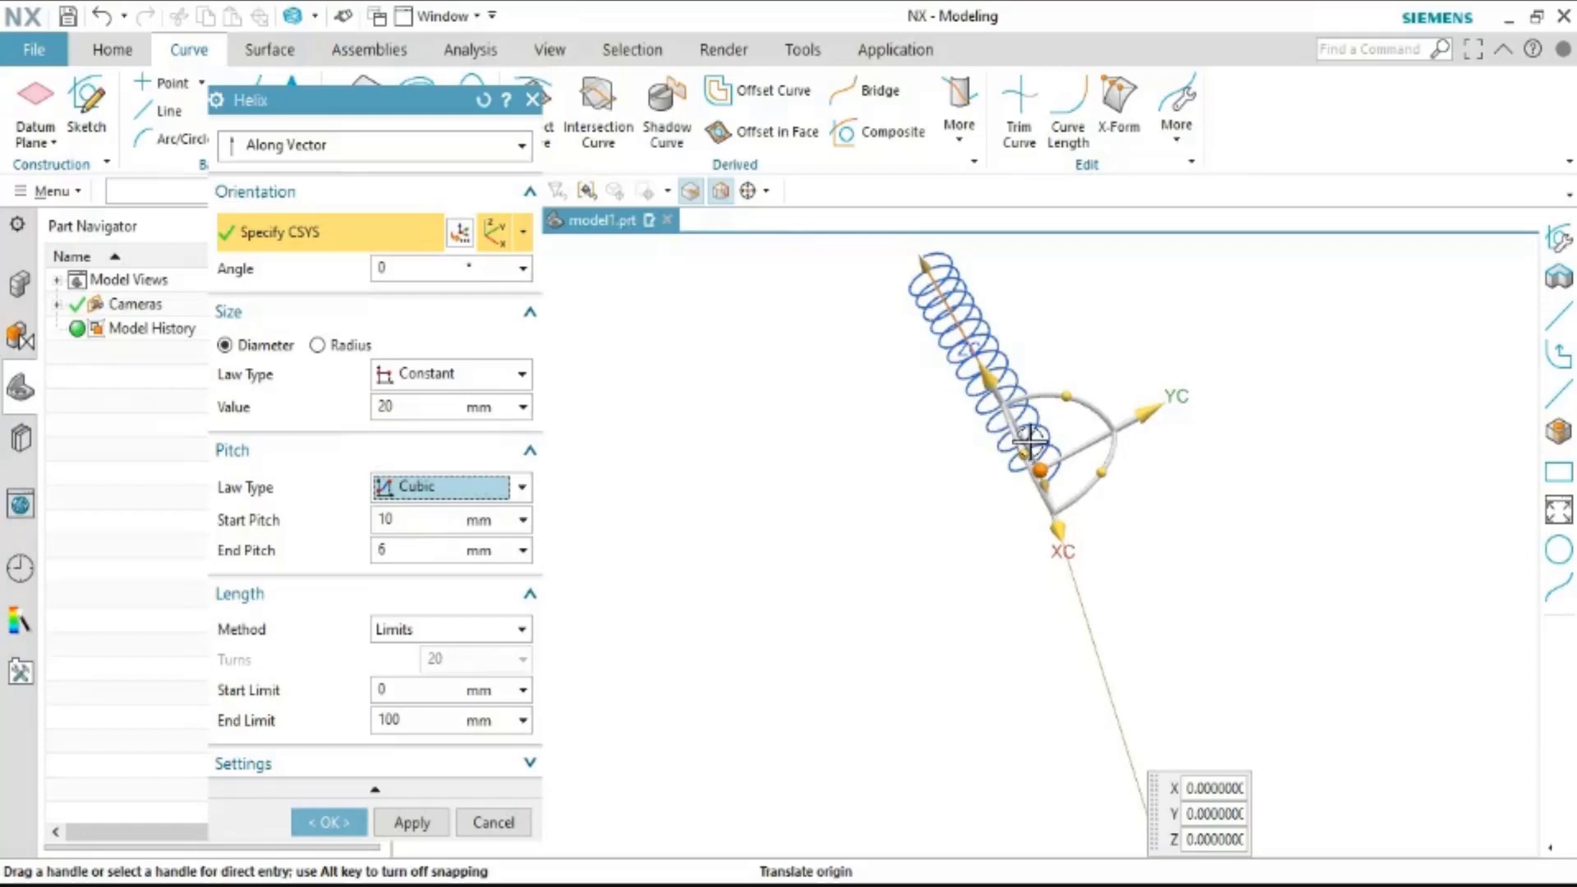
double_click(383, 519)
text(30)
key(Return)
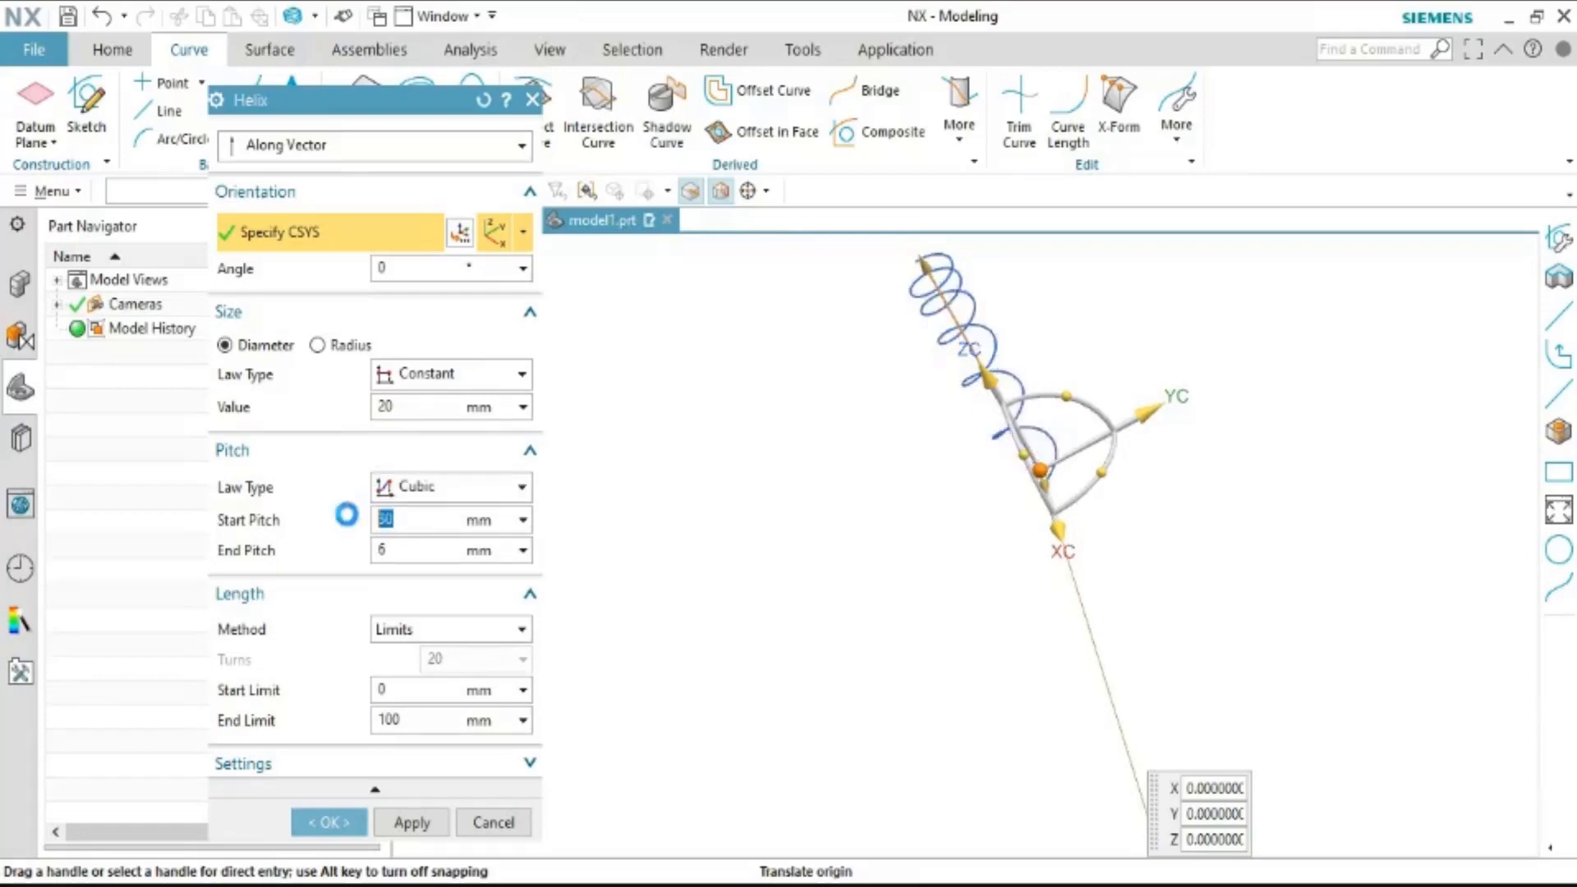
scroll(1133, 415, down, 3)
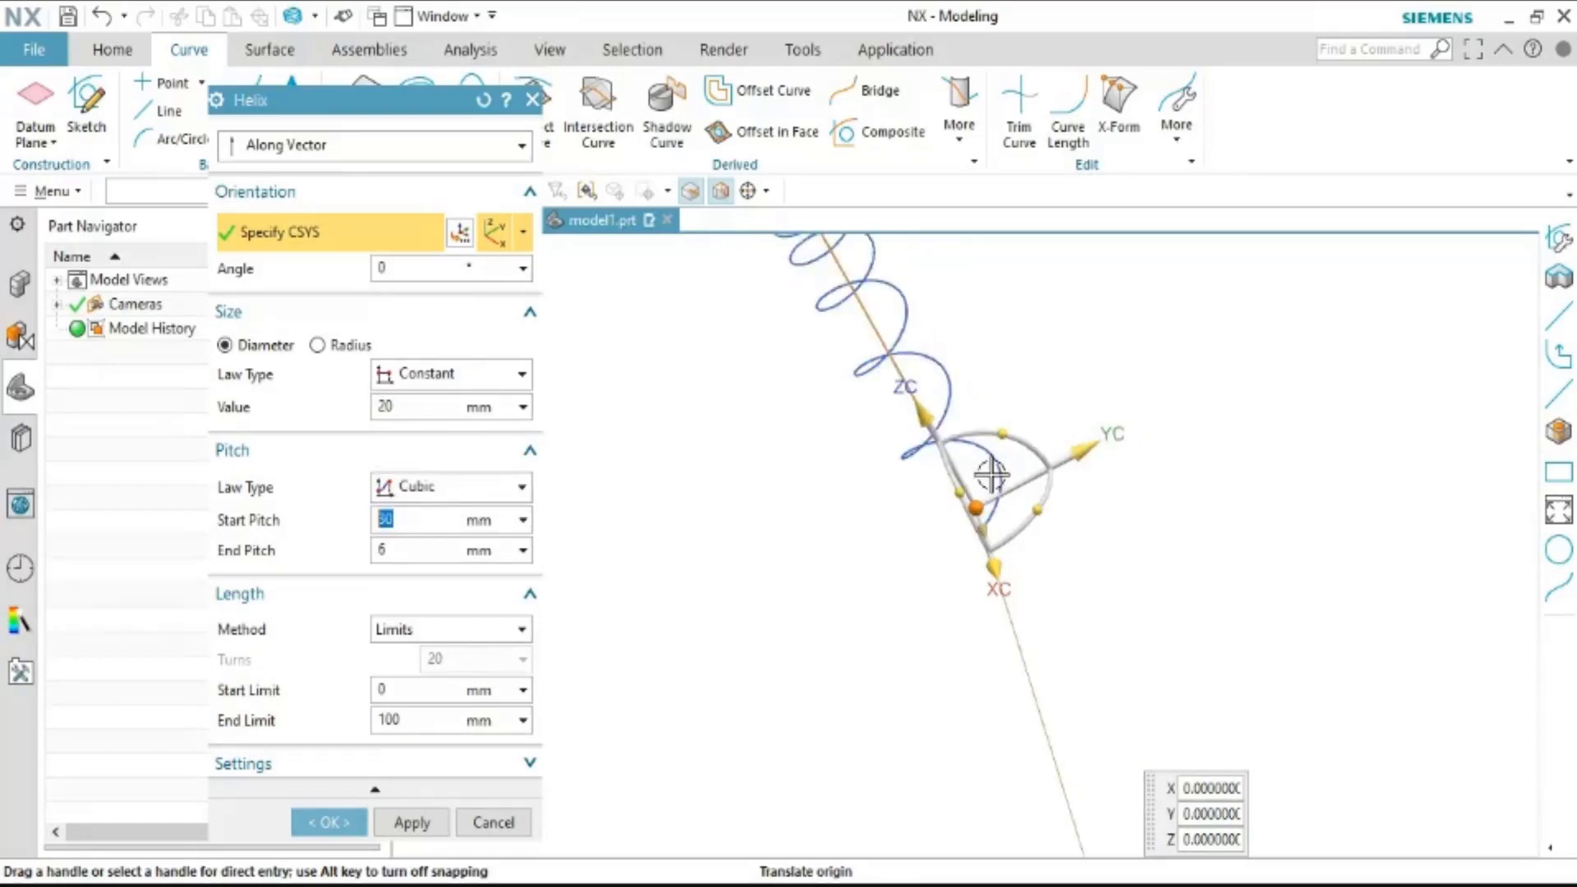
scroll(912, 372, up, 2)
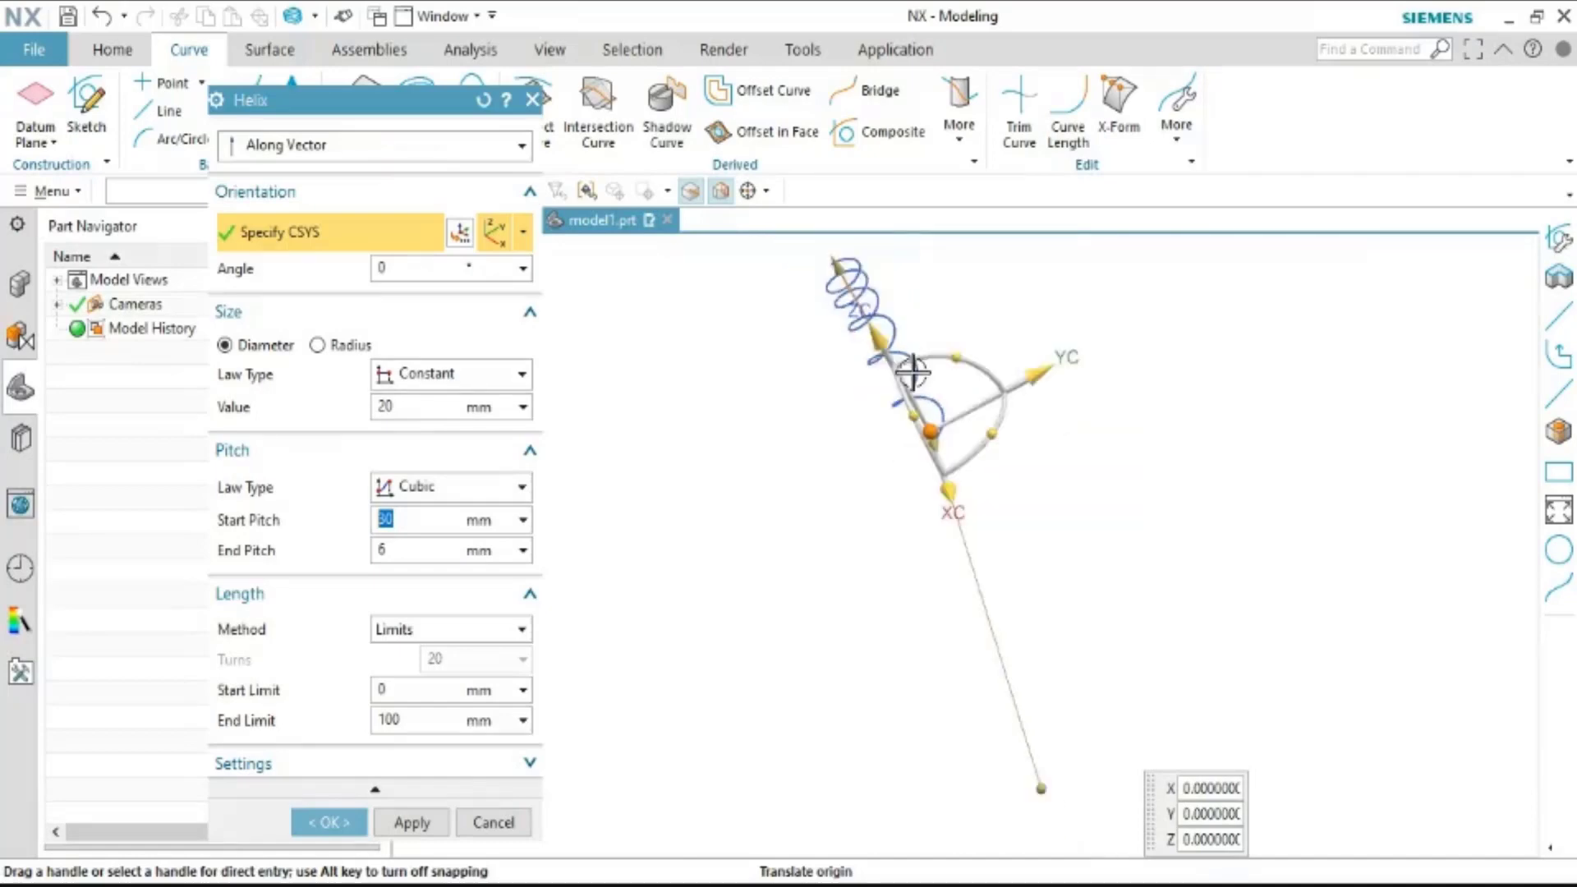
scroll(843, 280, down, 1)
scroll(843, 279, down, 2)
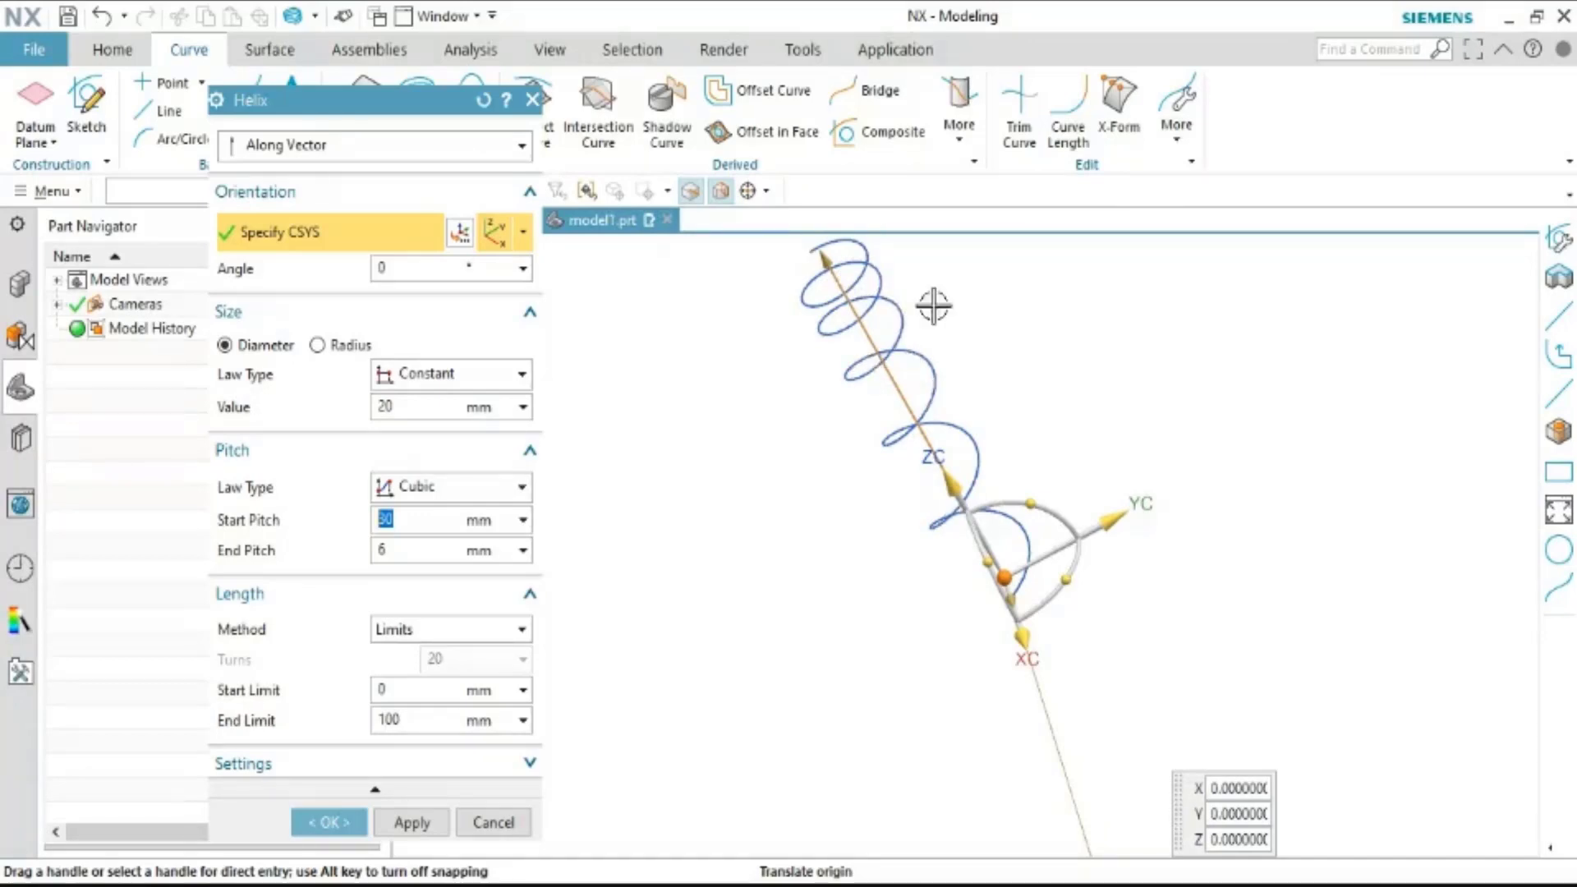
Keep the cubic pitch law and length by limits, then create Helix (11)
click(468, 493)
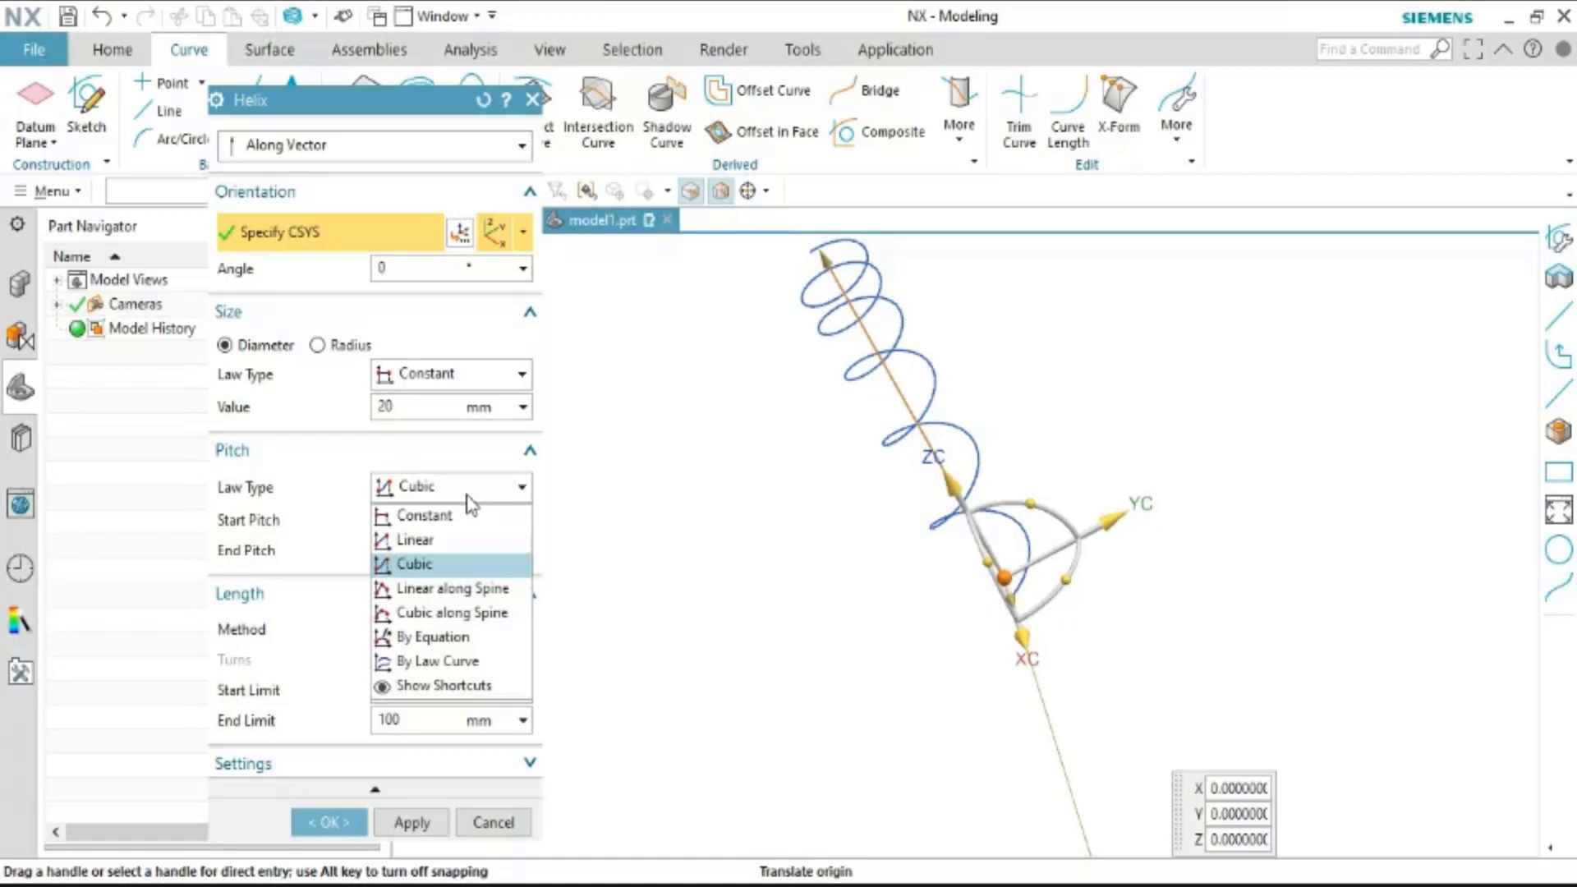
click(343, 534)
click(451, 628)
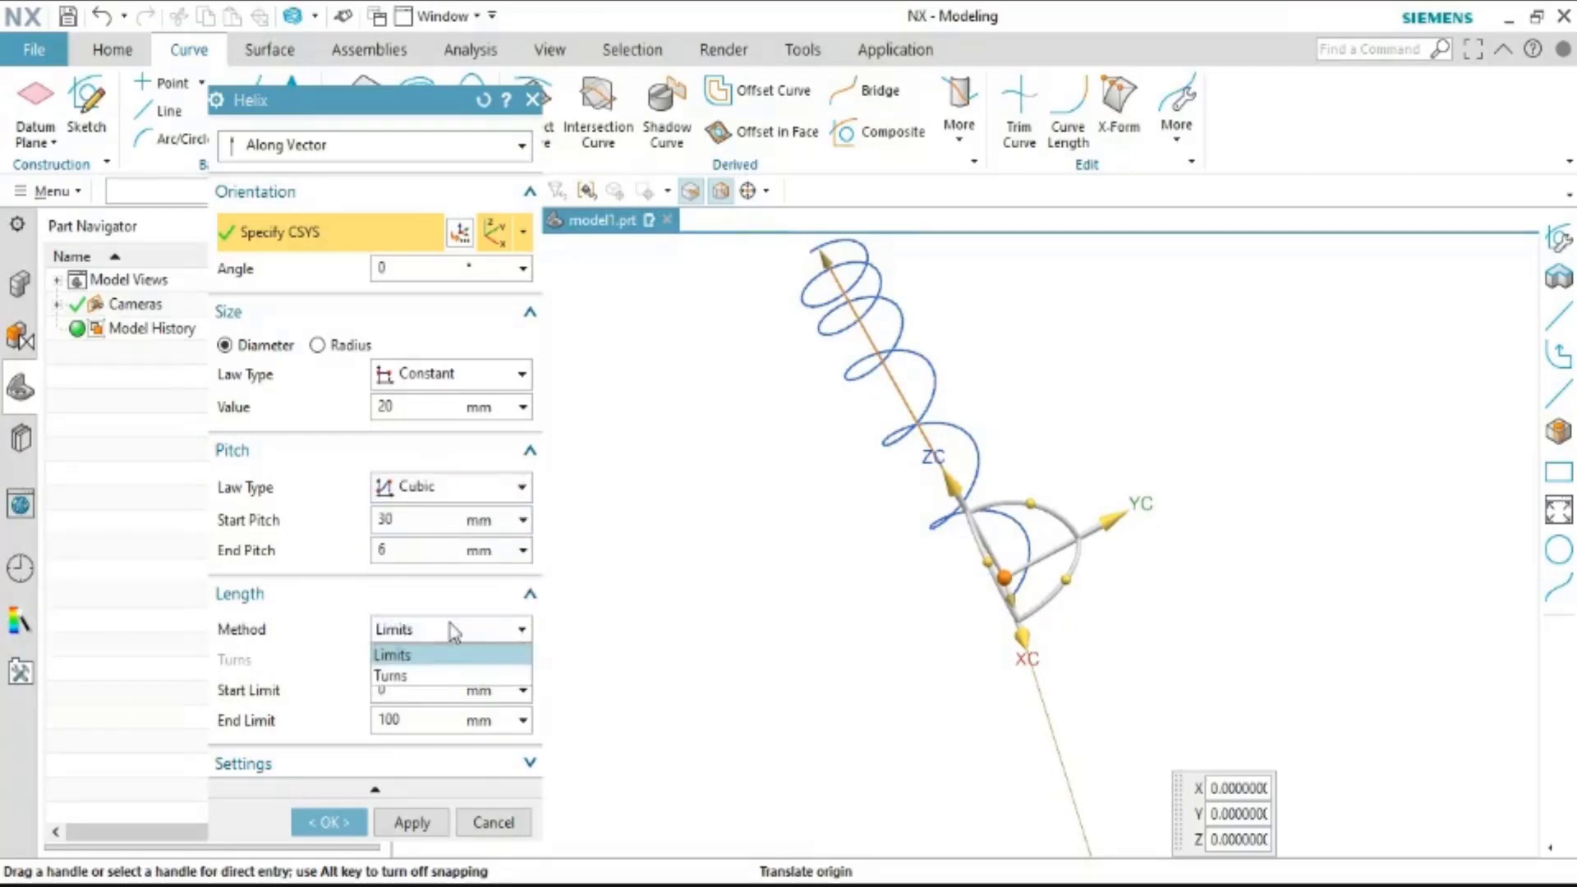
click(422, 654)
click(481, 483)
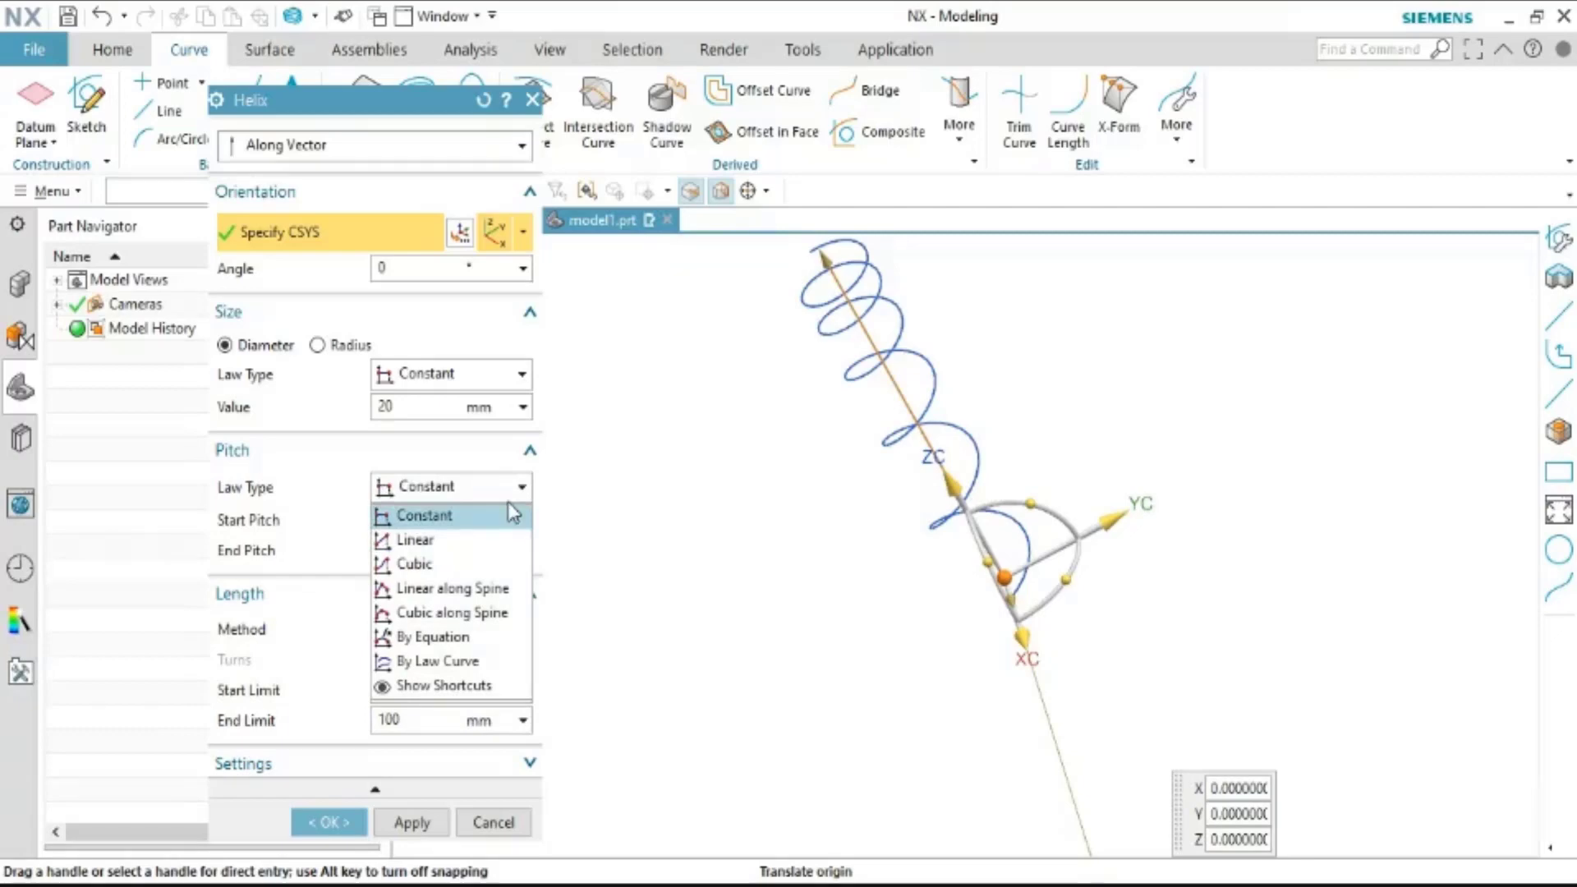
click(443, 685)
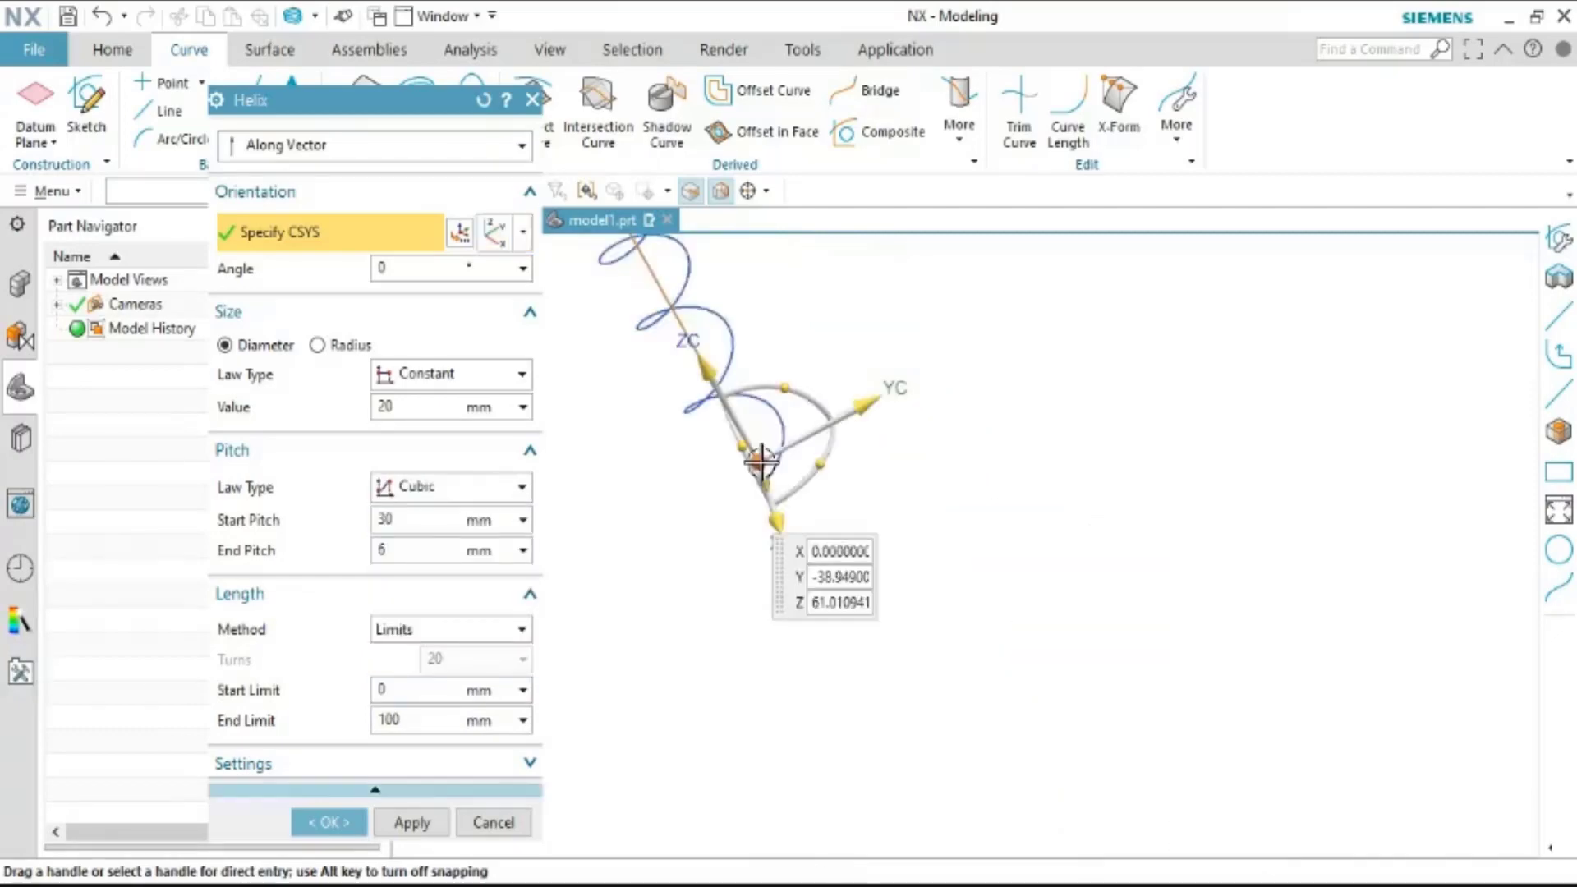
click(329, 823)
Zoom in on Helix (11) and bring up the Home modelling commands
scroll(873, 362, down, 2)
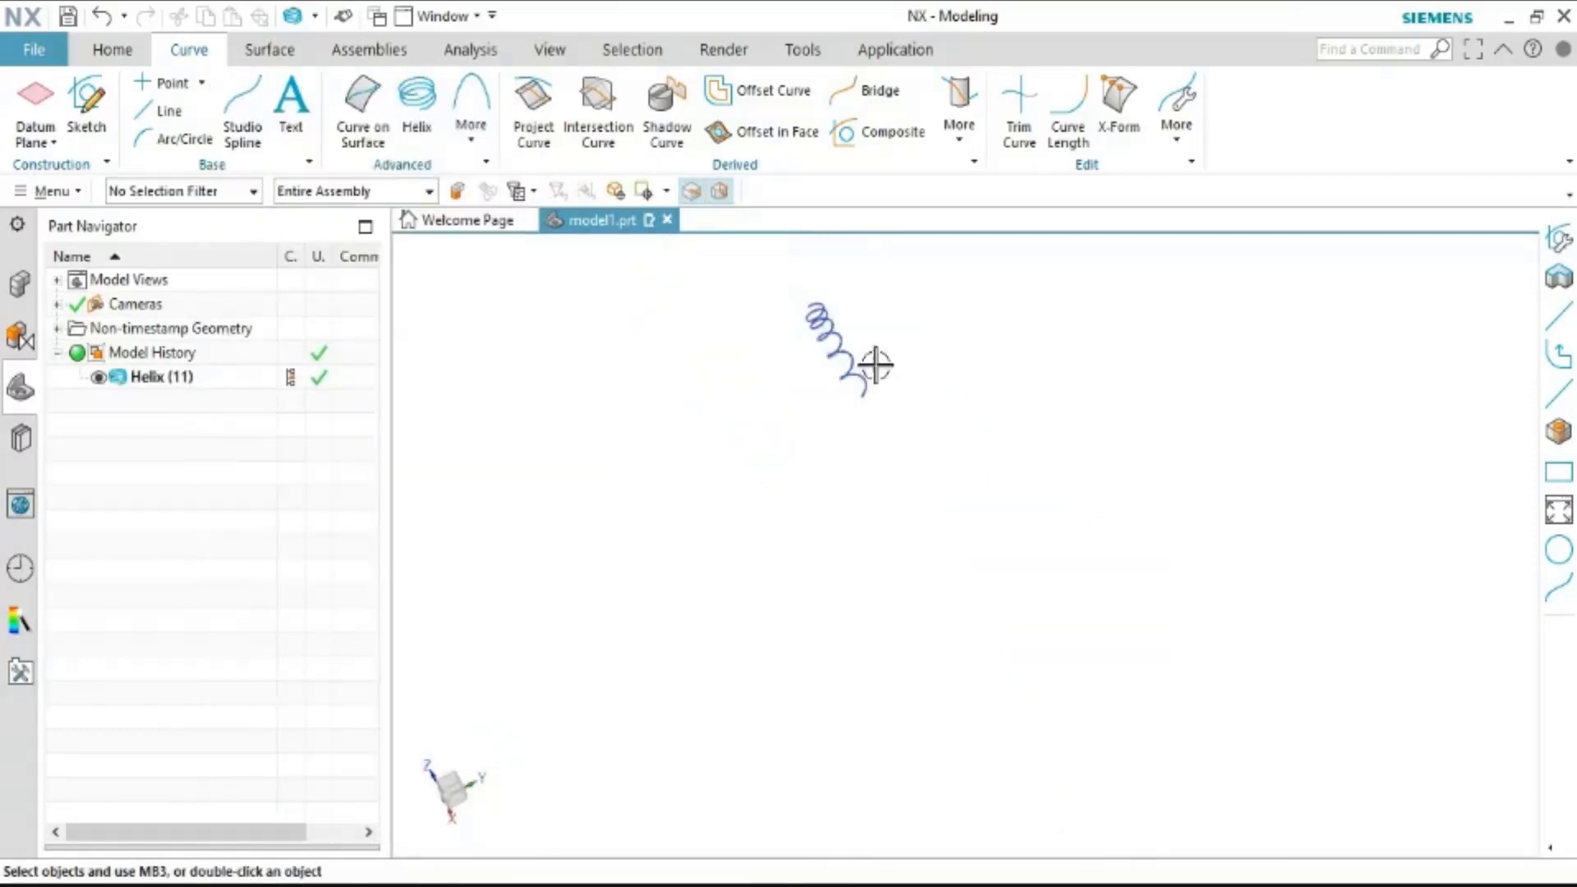
scroll(802, 282, up, 2)
scroll(855, 397, up, 2)
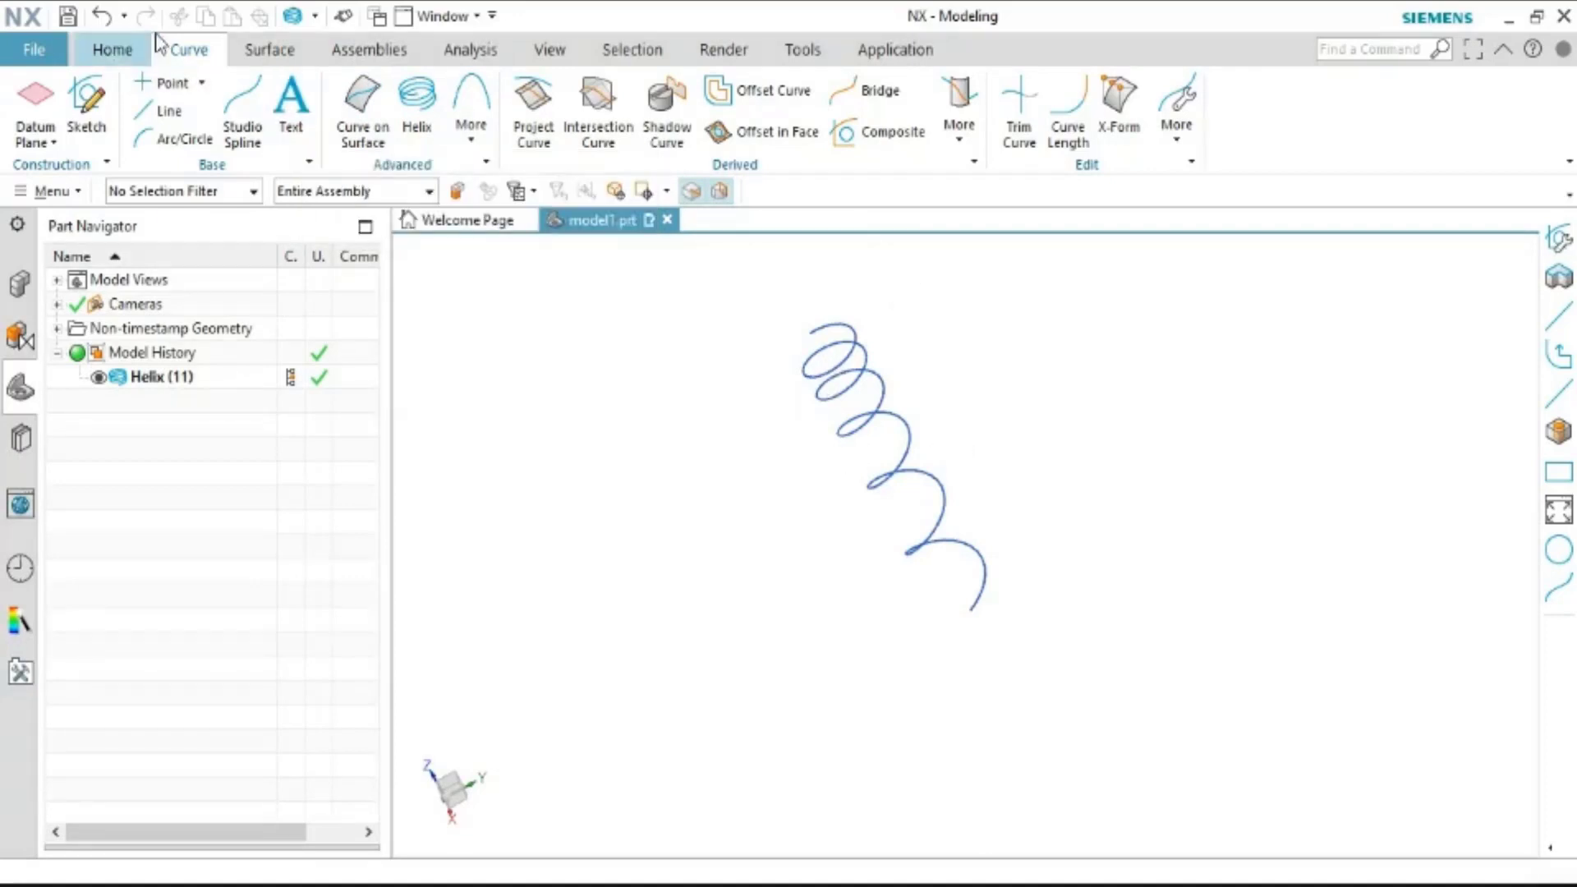
click(135, 59)
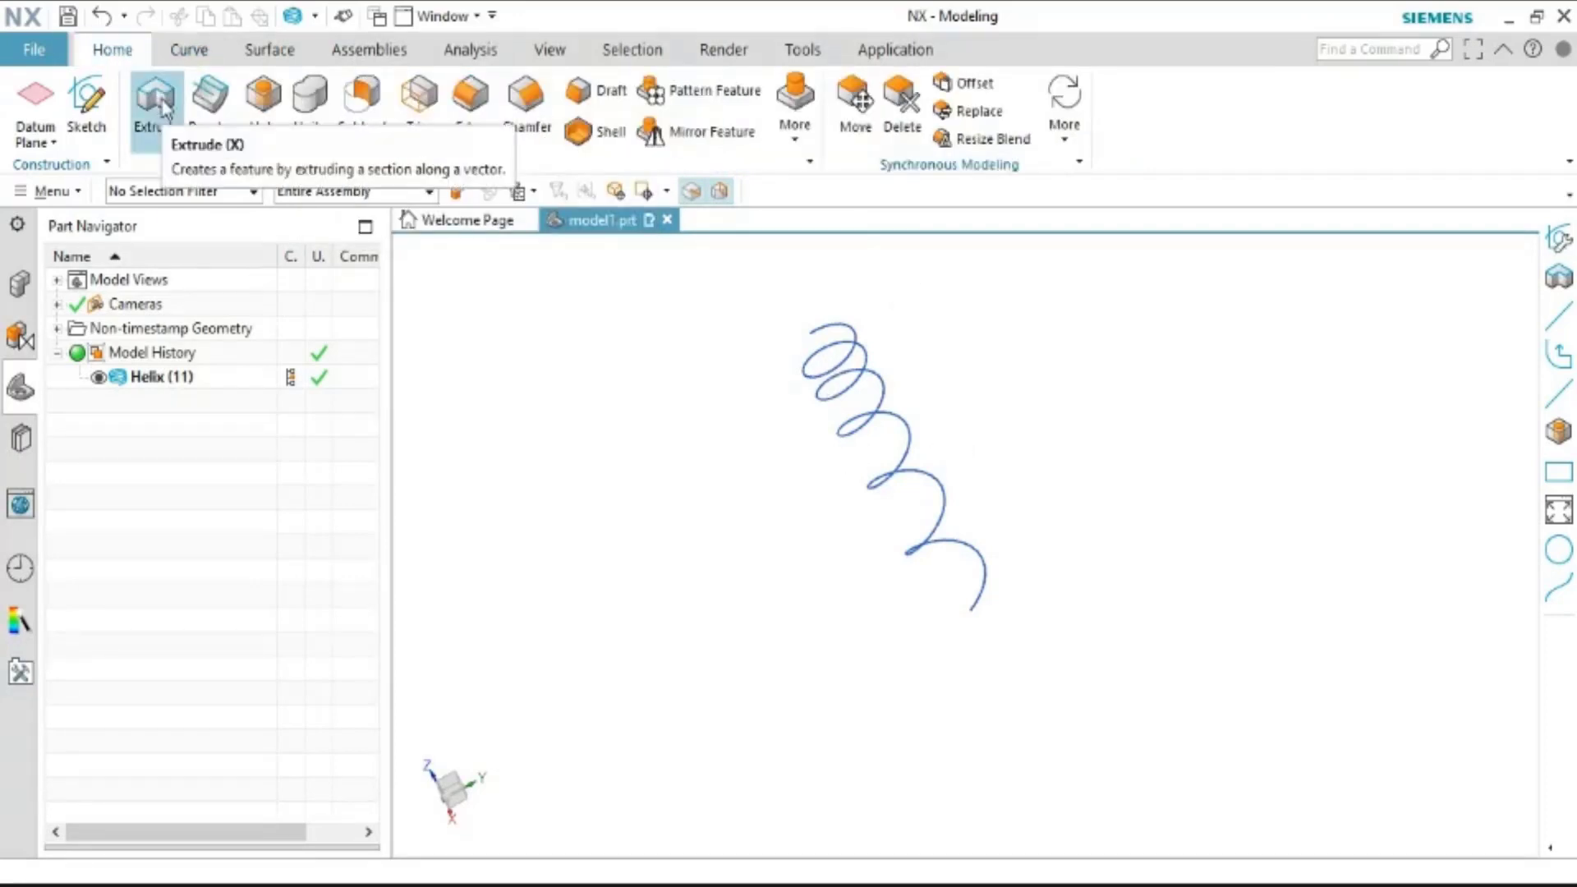